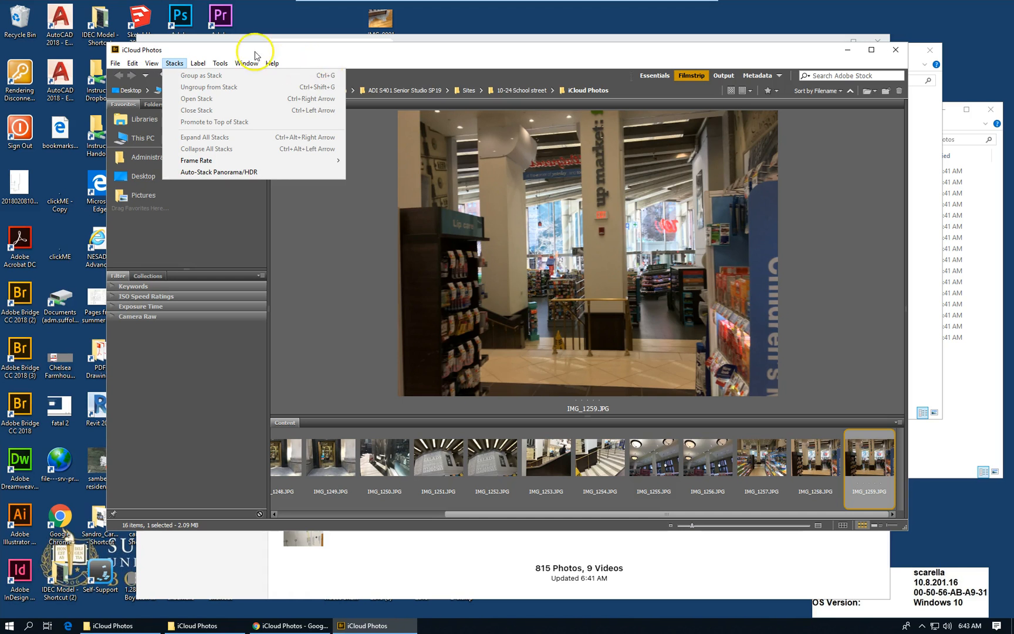
Step: View the selected photo IMG_1259.JPG as a full-screen slideshow, toggle its magnification, and return to the filmstrip
mouse_move(157, 67)
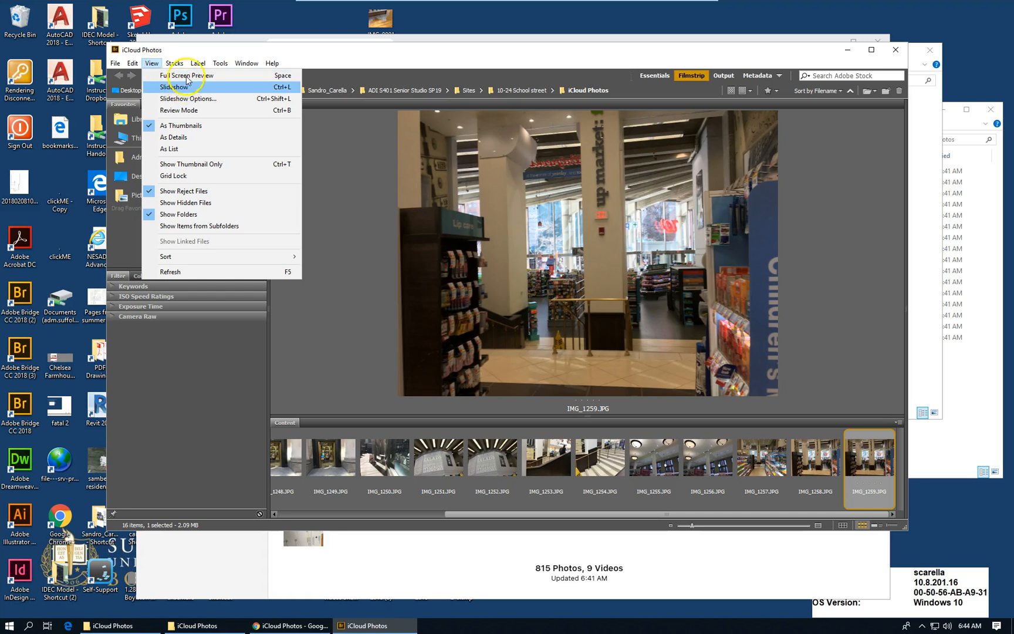
left_click(204, 63)
left_click(152, 63)
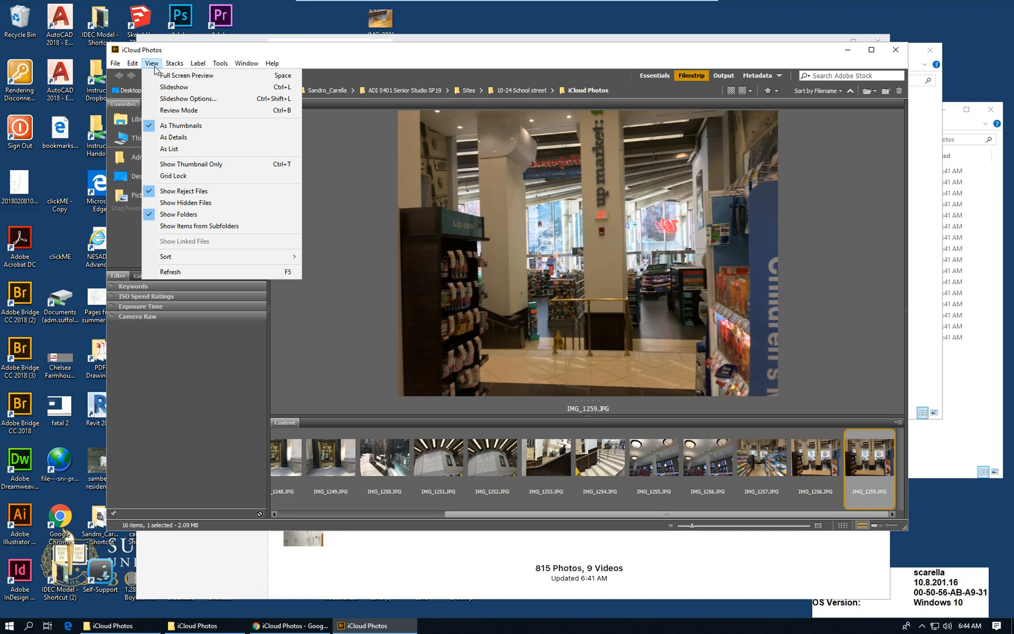
left_click(167, 89)
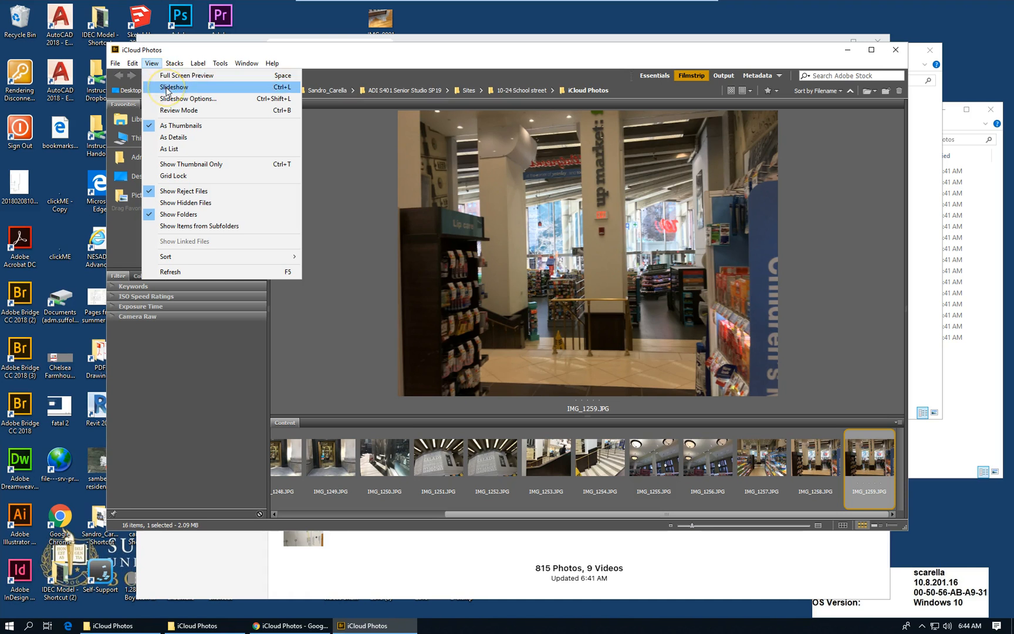
left_click(167, 88)
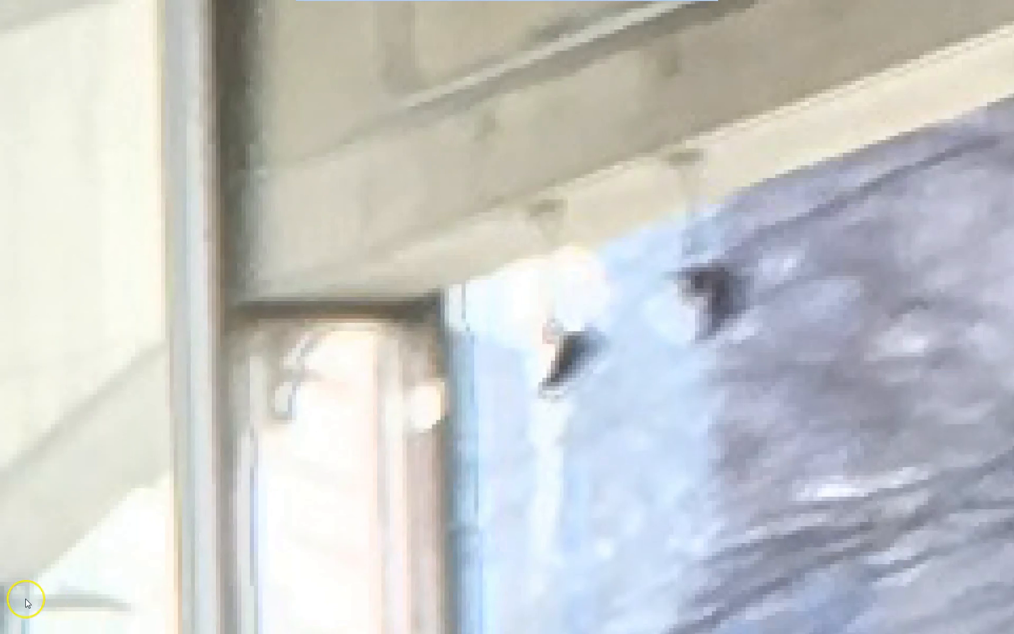
left_click(537, 376)
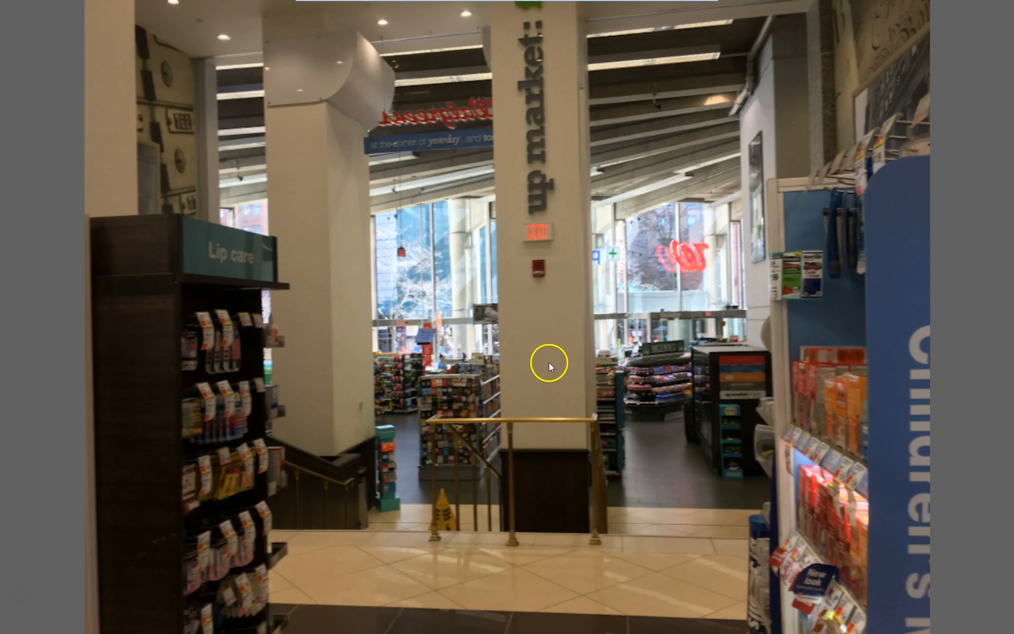
key("Escape")
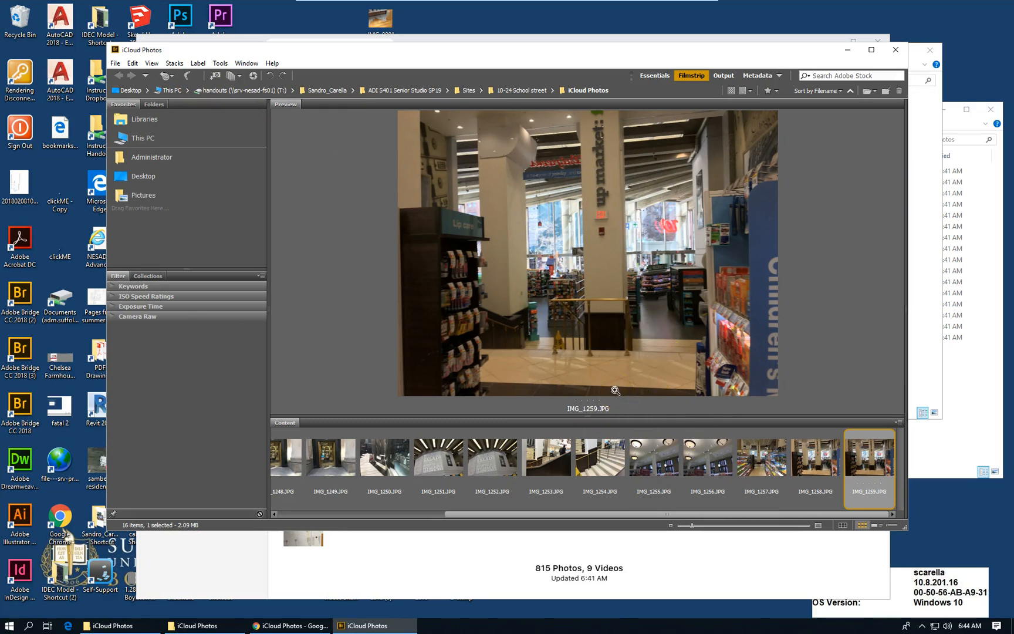
Step: Preview the site photos IMG_1254 through IMG_1259 in turn, magnifying the column in IMG_1255, and finish on IMG_1251
left_click(605, 462)
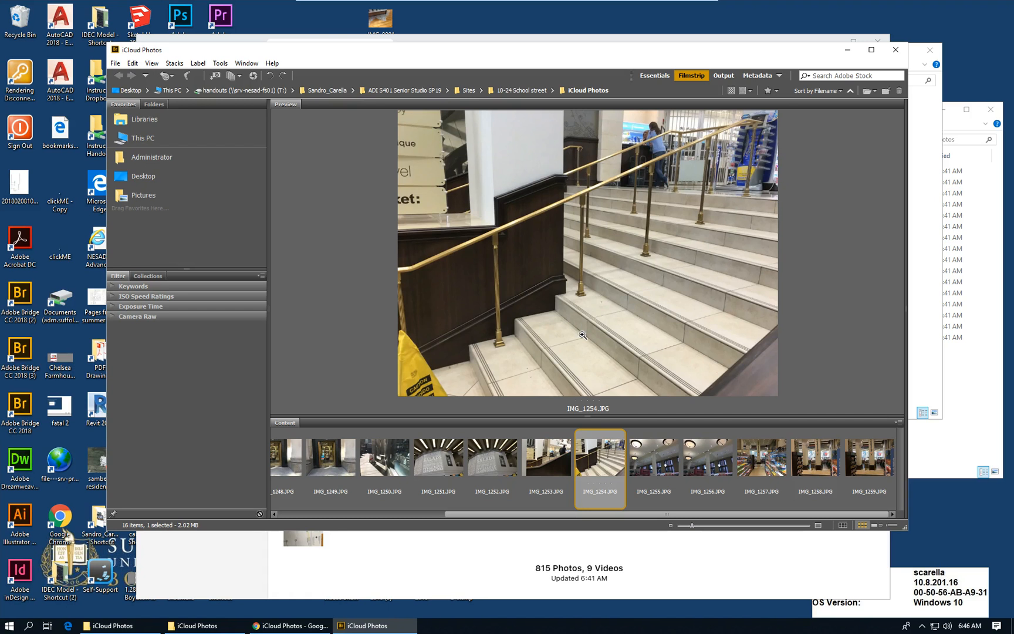
left_click(648, 472)
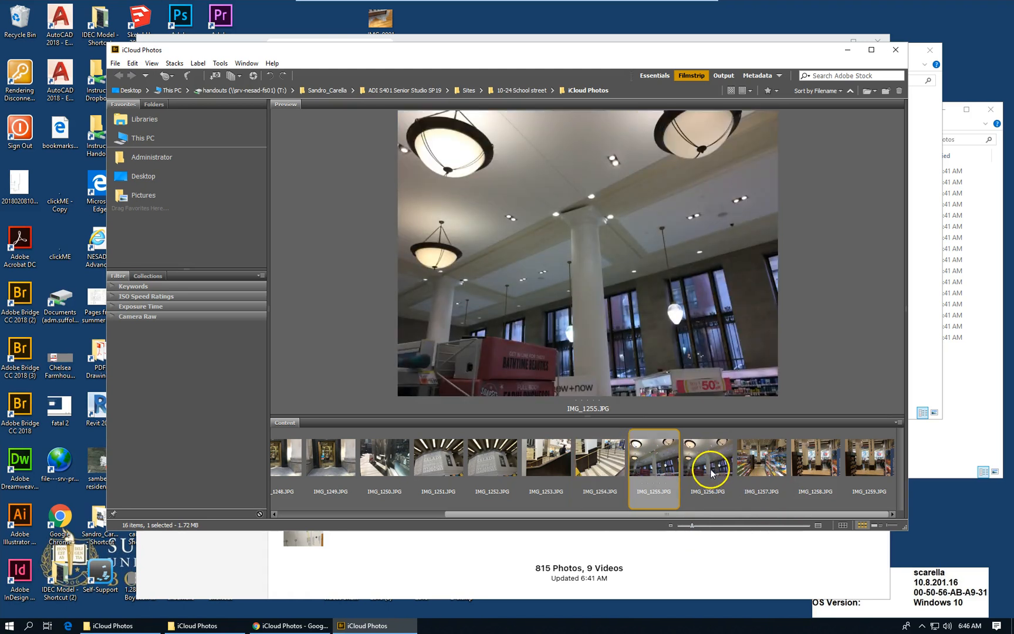
left_click(581, 222)
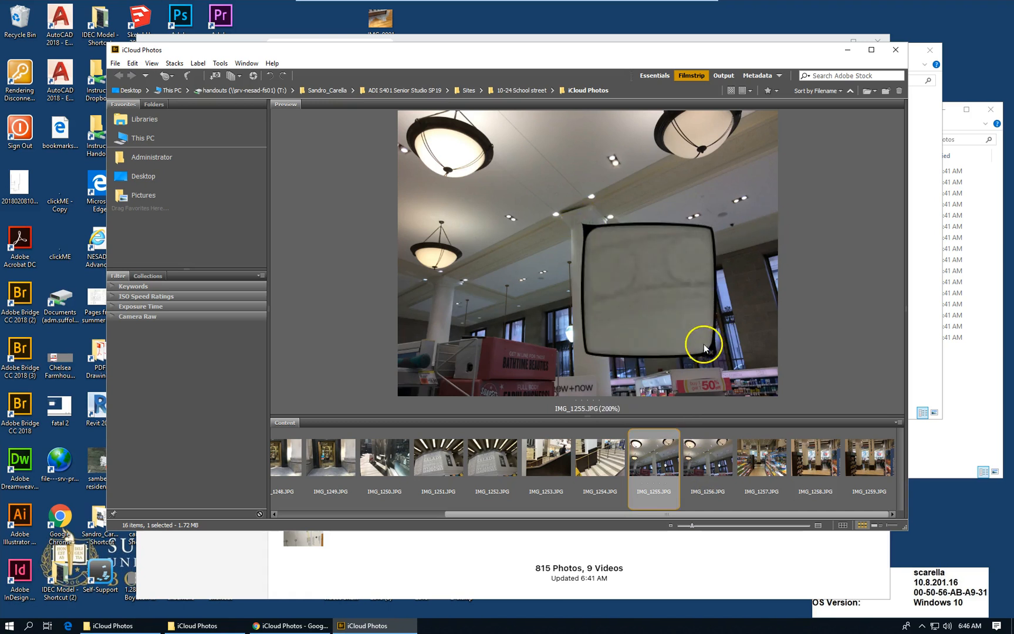
left_click(710, 355)
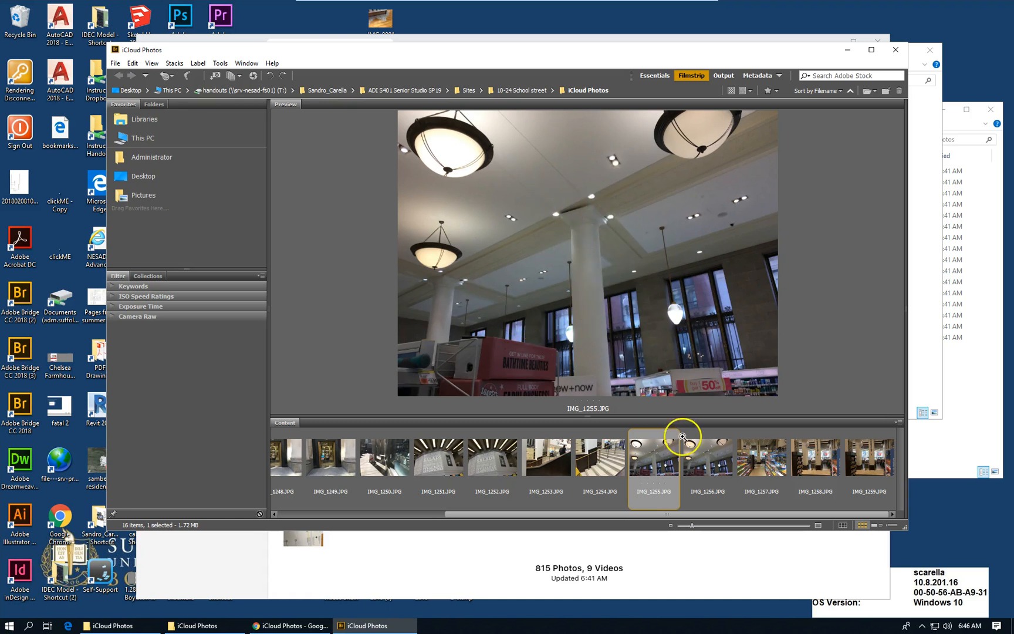
left_click(708, 462)
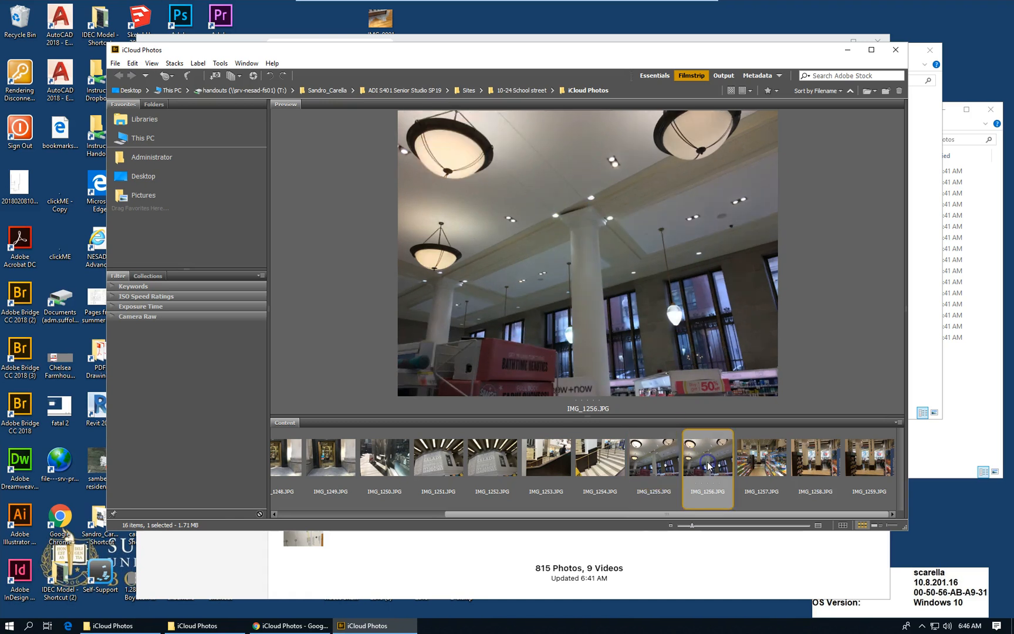
left_click(755, 460)
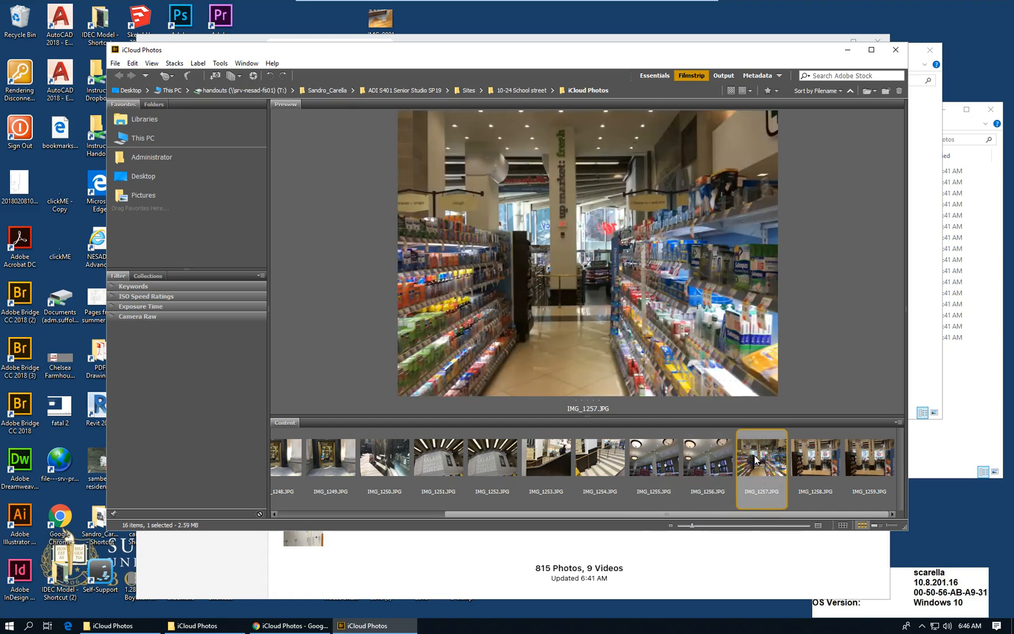
left_click(828, 457)
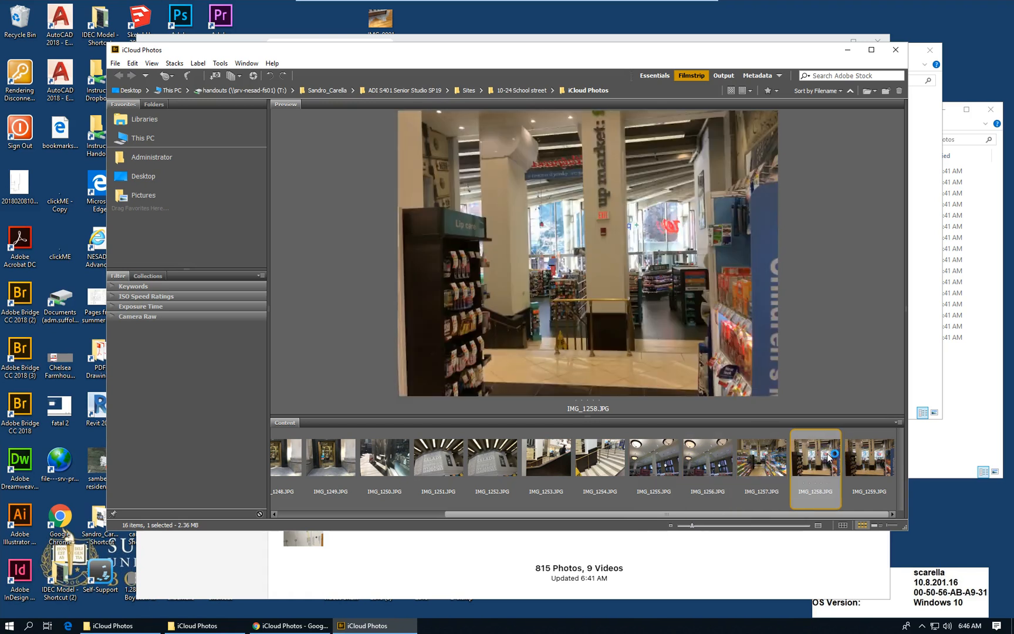
left_click(868, 454)
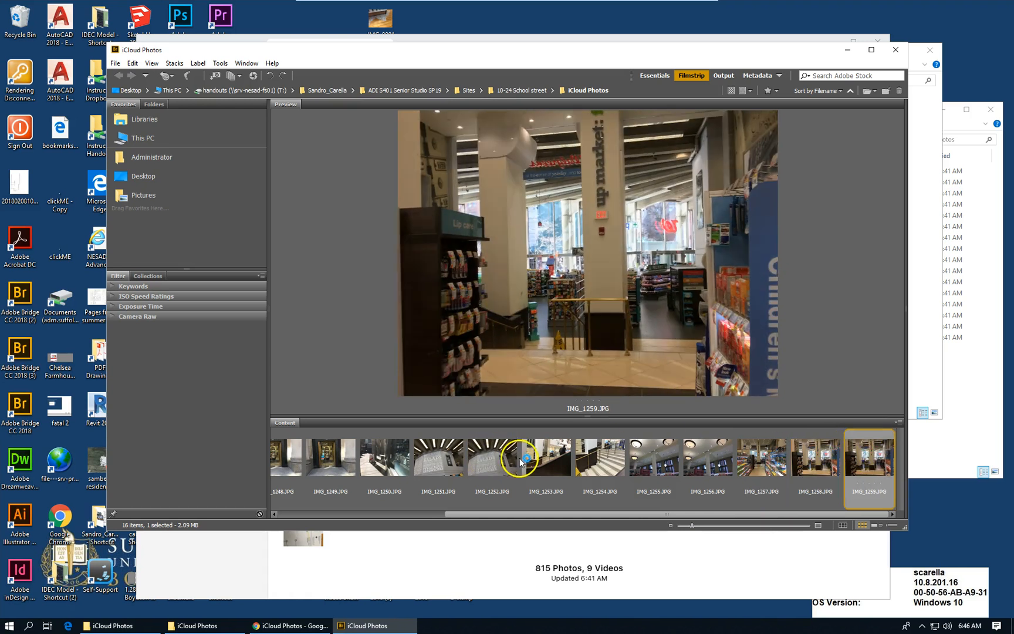
left_click(434, 459)
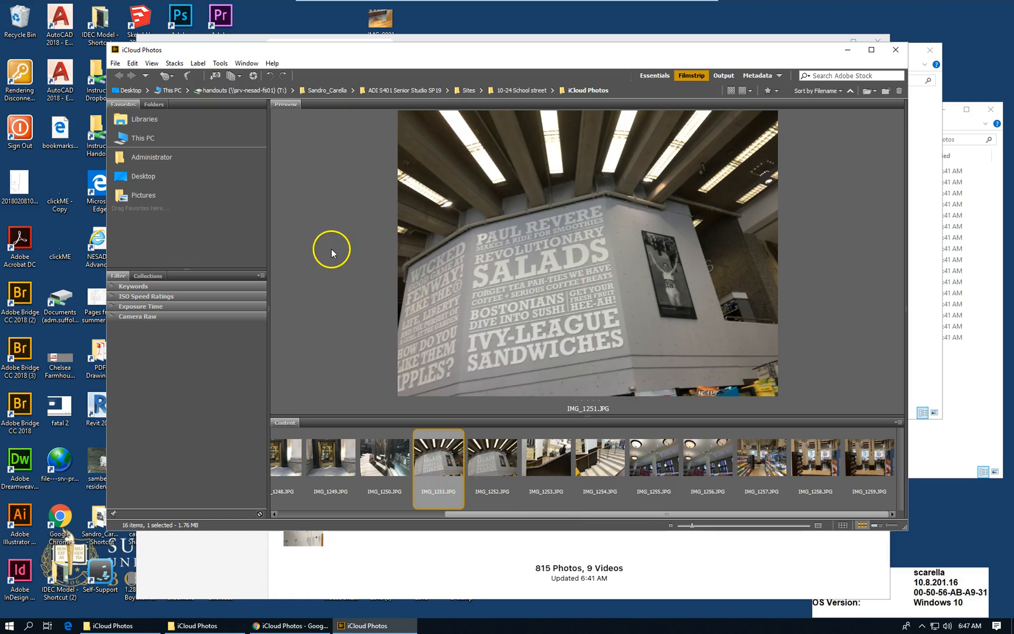
Step: Minimize the Bridge window and narrow the iCloud Photos browser window to uncover the desktop shortcuts
left_click(470, 52)
left_click(847, 52)
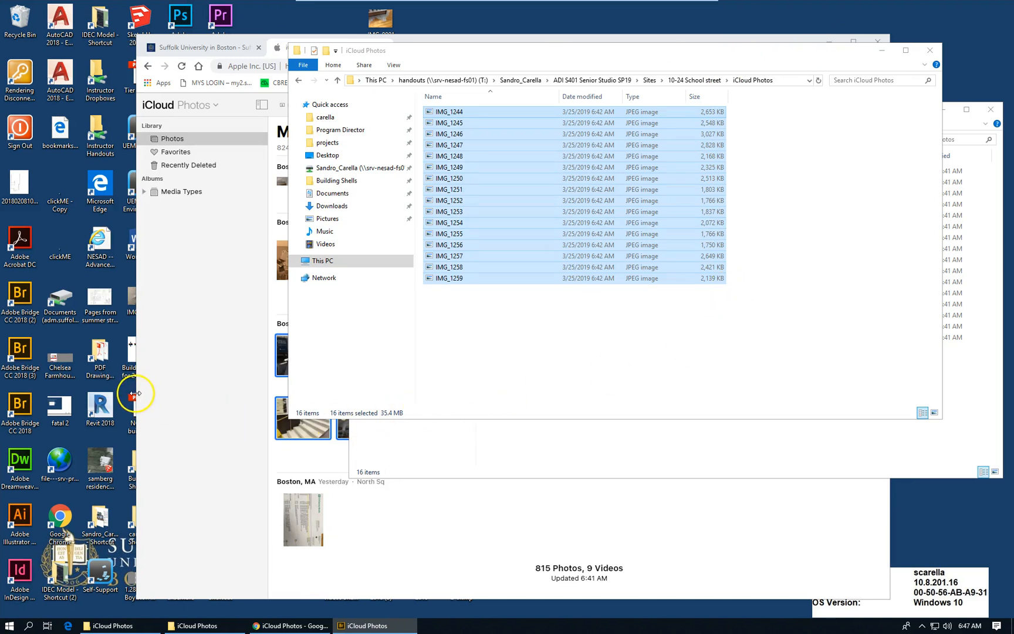
left_click_drag(136, 389, 382, 384)
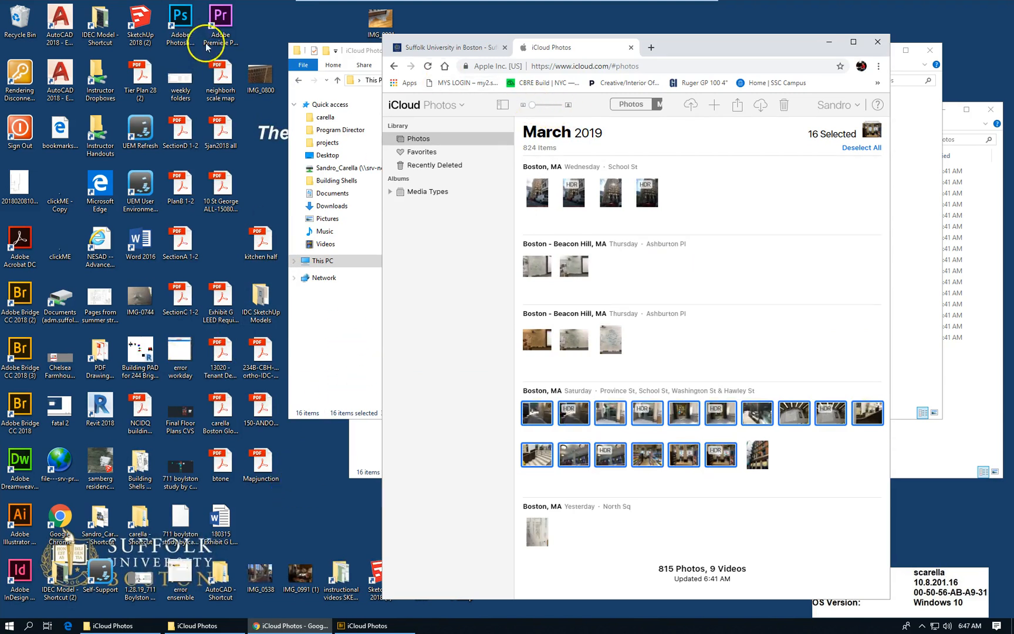
Step: Launch SketchUp 2018, accept its license agreement, start with the default template, and ignore the extension updates
left_click(146, 23)
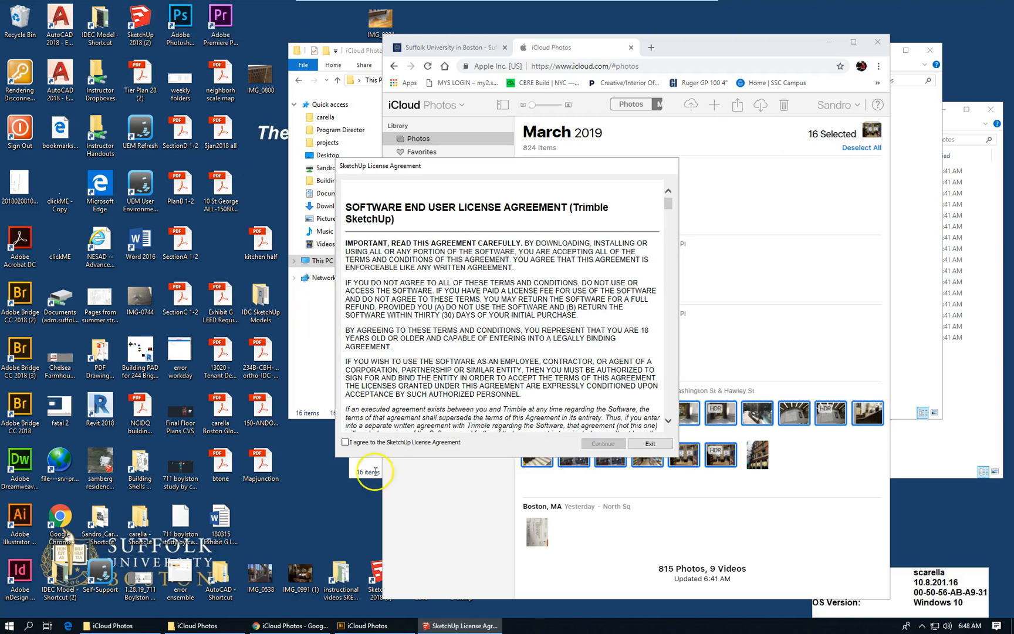
left_click(344, 444)
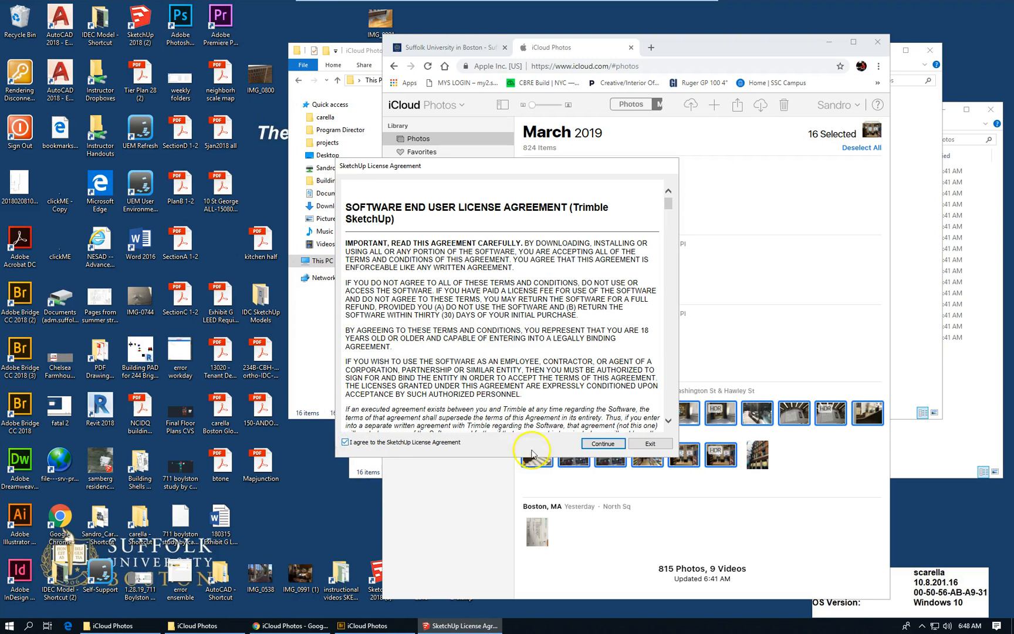
left_click(609, 446)
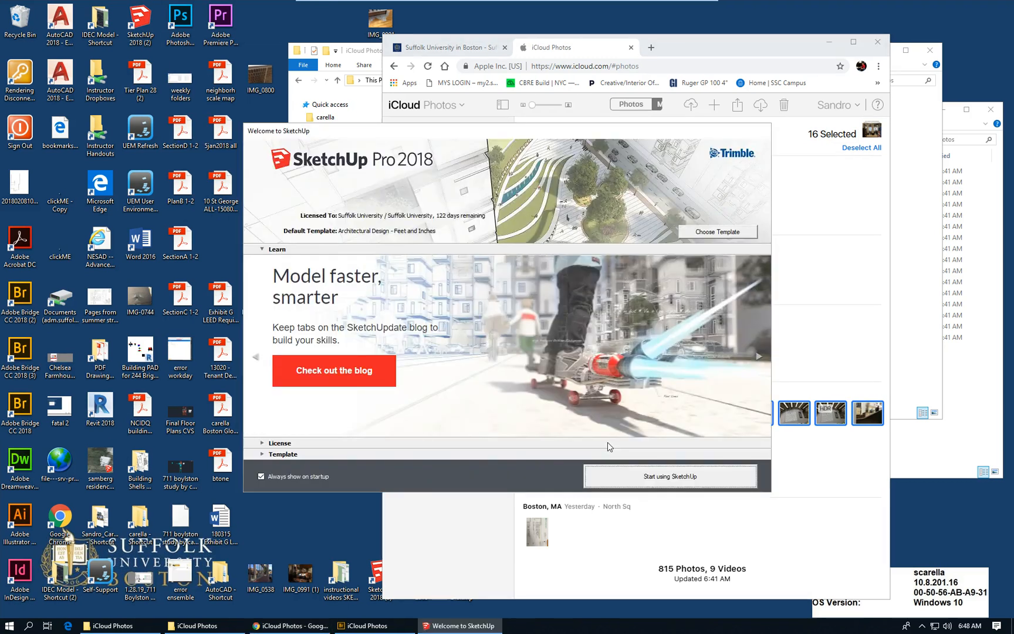
left_click(630, 473)
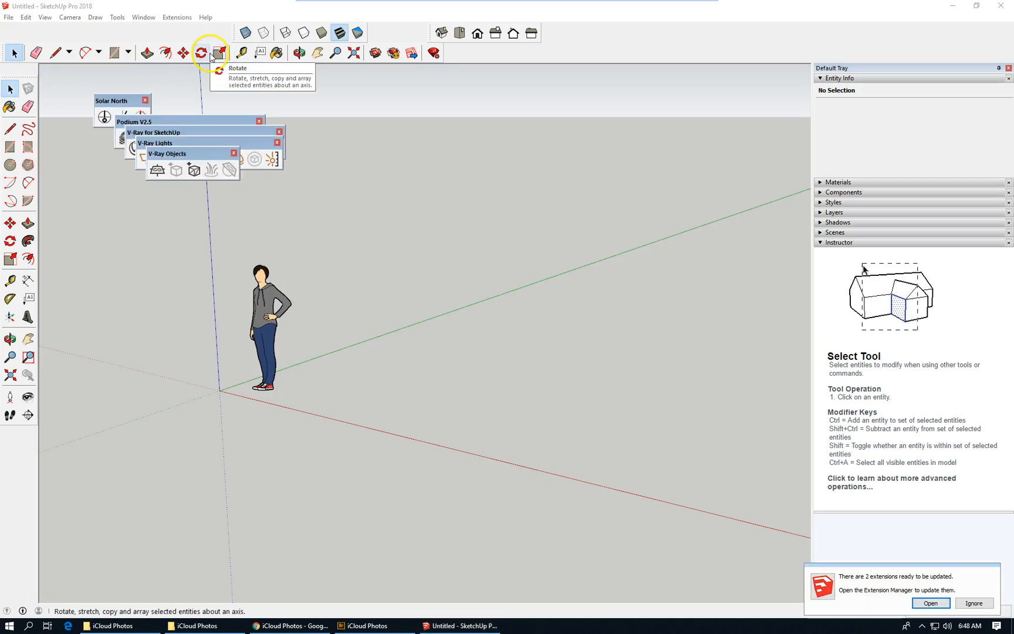
left_click(973, 602)
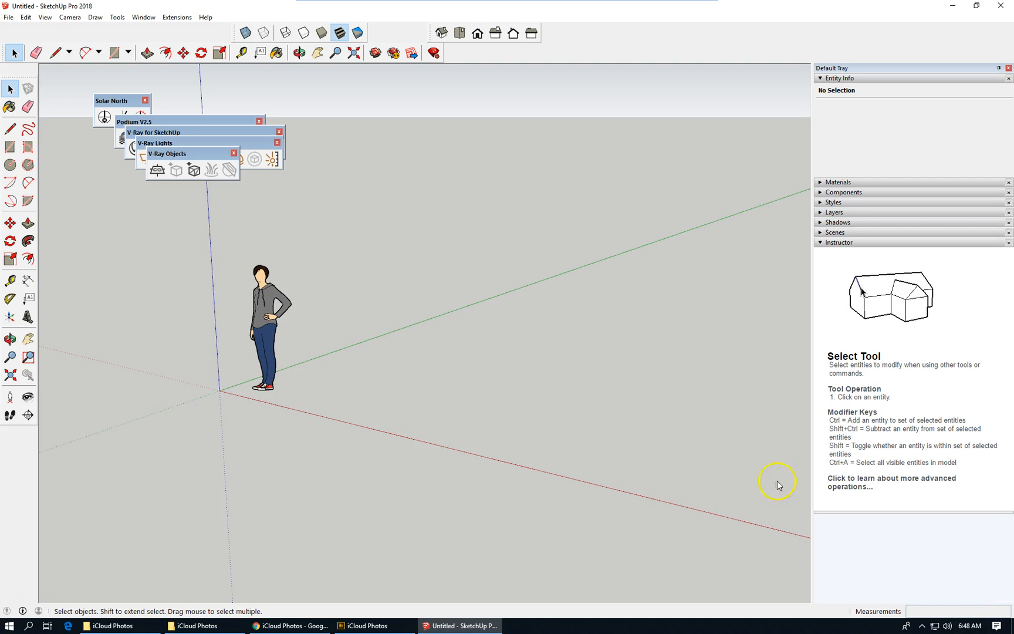
Step: Start opening an existing model and browse to the handouts (T:) network drive
left_click(9, 17)
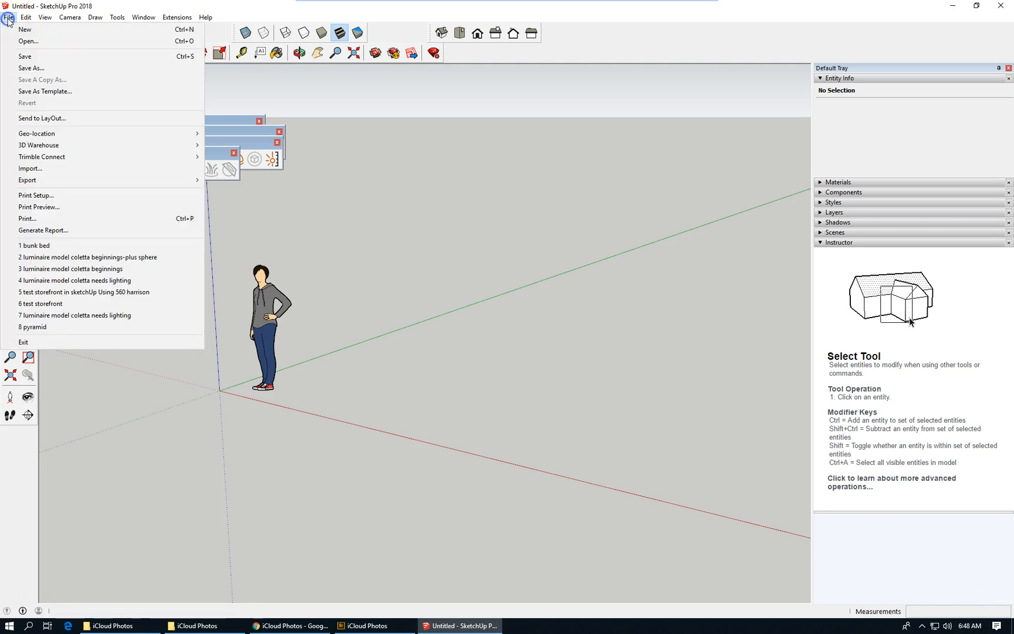
mouse_move(114, 185)
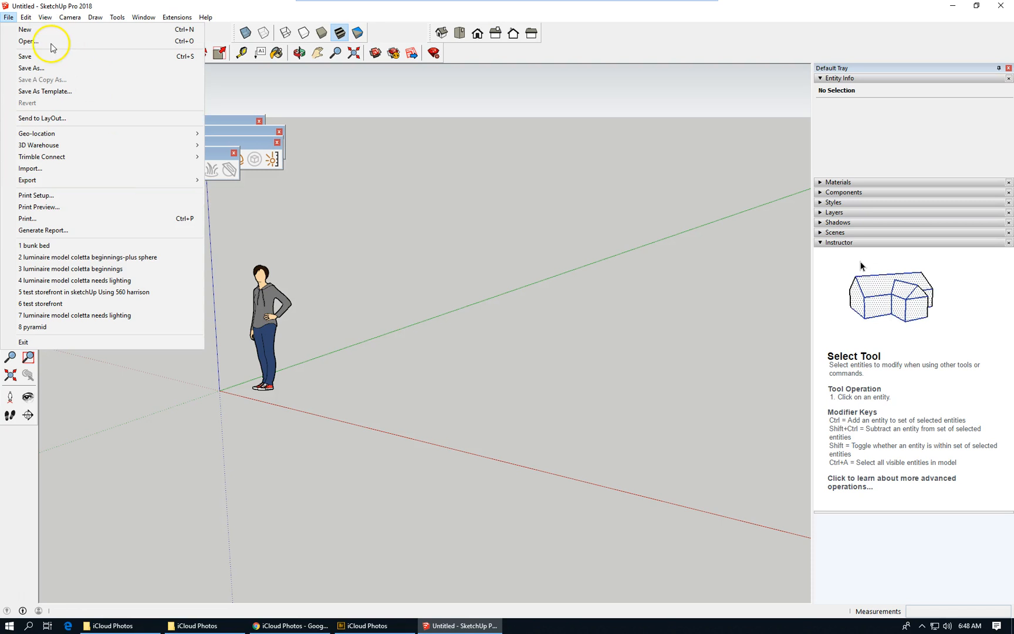
mouse_move(8, 19)
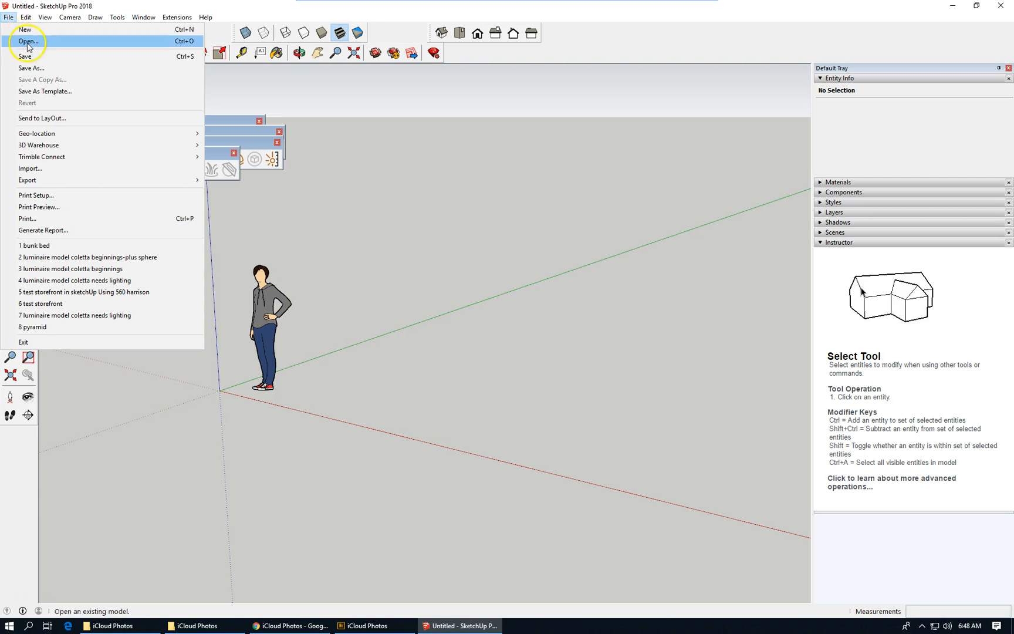
left_click(23, 41)
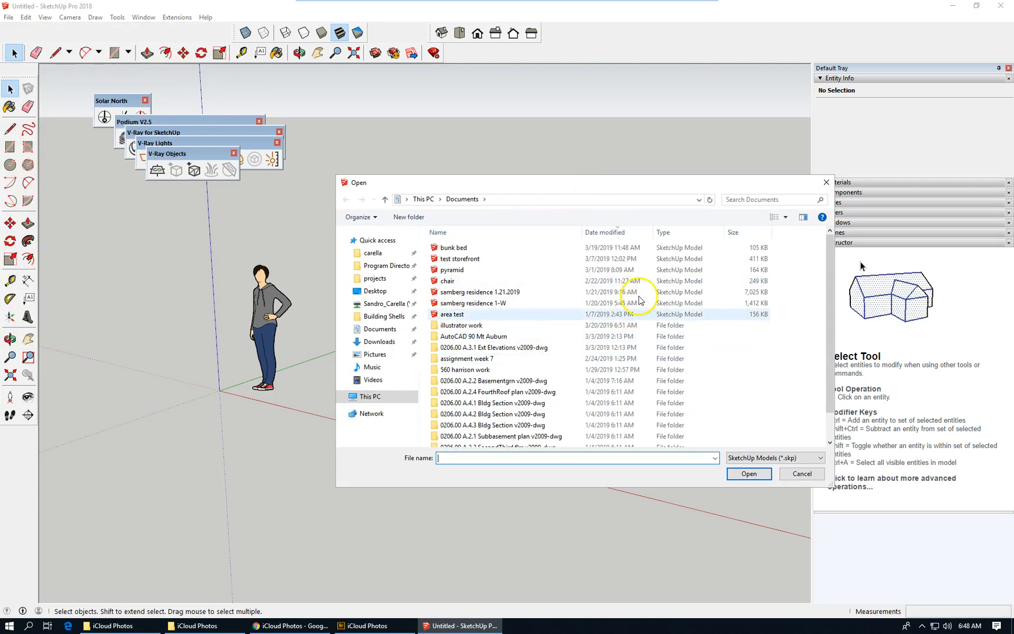
left_click(380, 397)
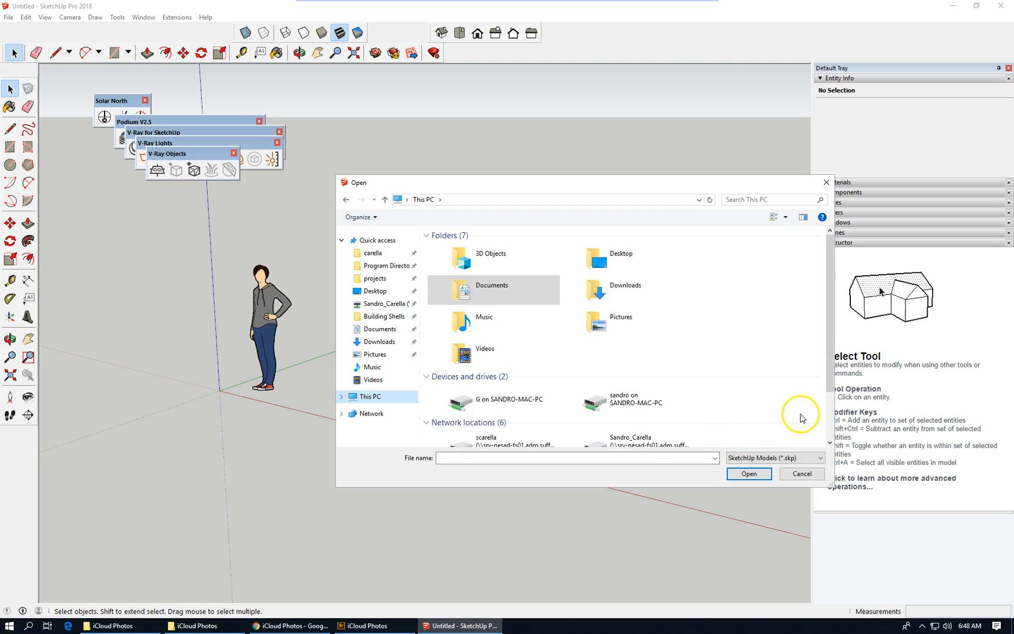
left_click_drag(829, 382, 826, 425)
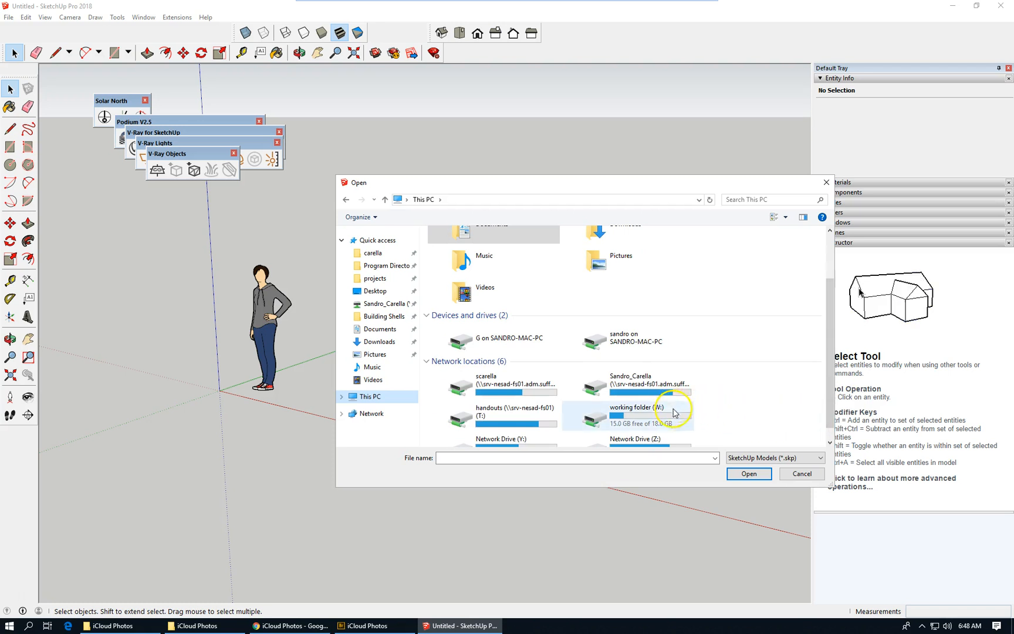
double_click(514, 426)
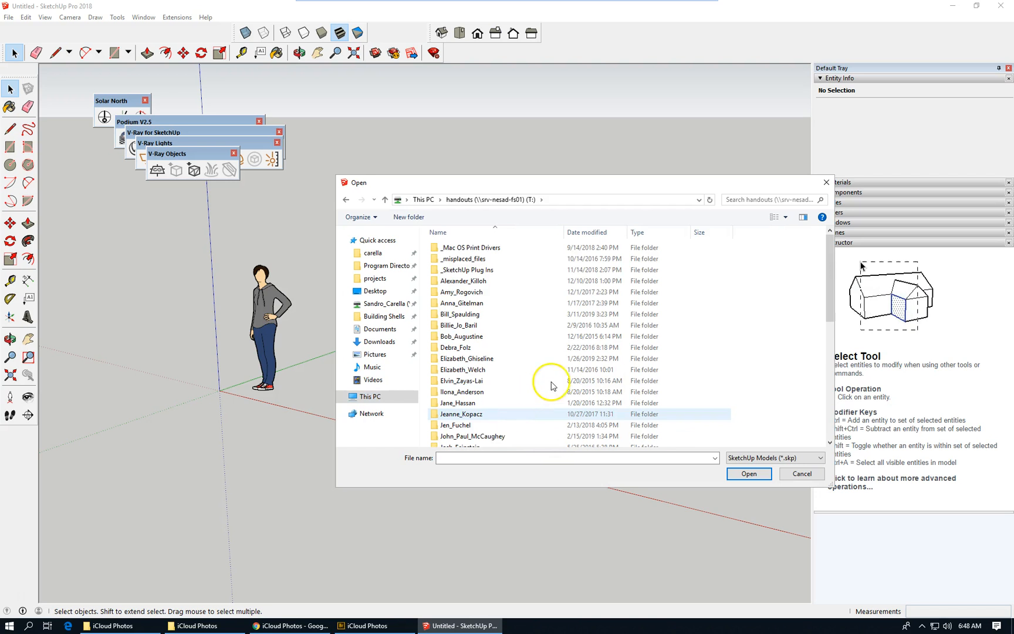
Step: In the instructor's folder, browse to ADI S401 Senior Studio SP19, Sites, 10-24 School street, and widen the file name column
scroll(552, 385, "down", 9)
double_click(467, 396)
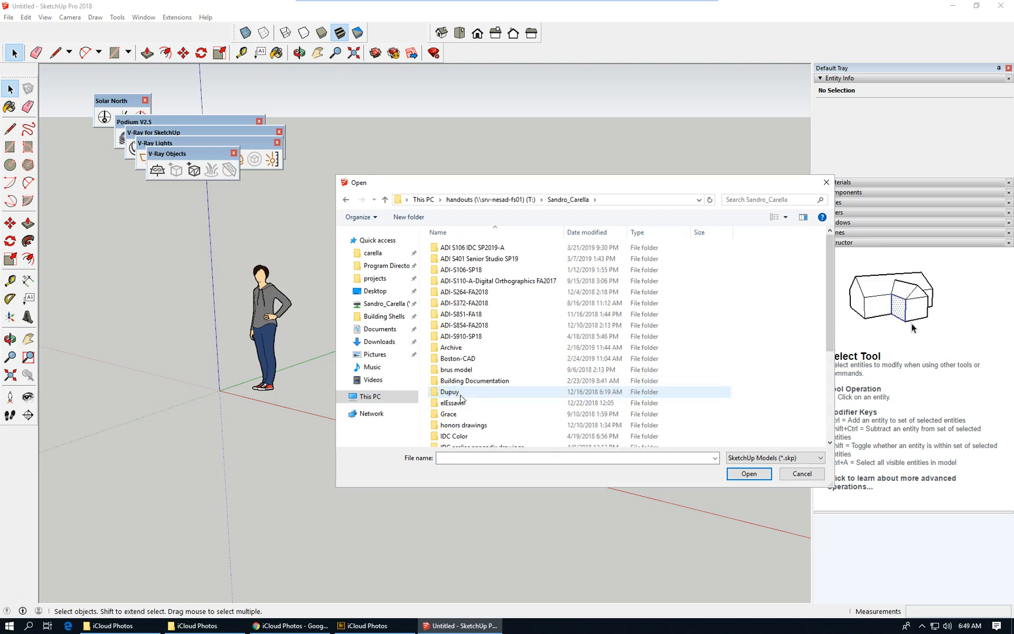
double_click(487, 259)
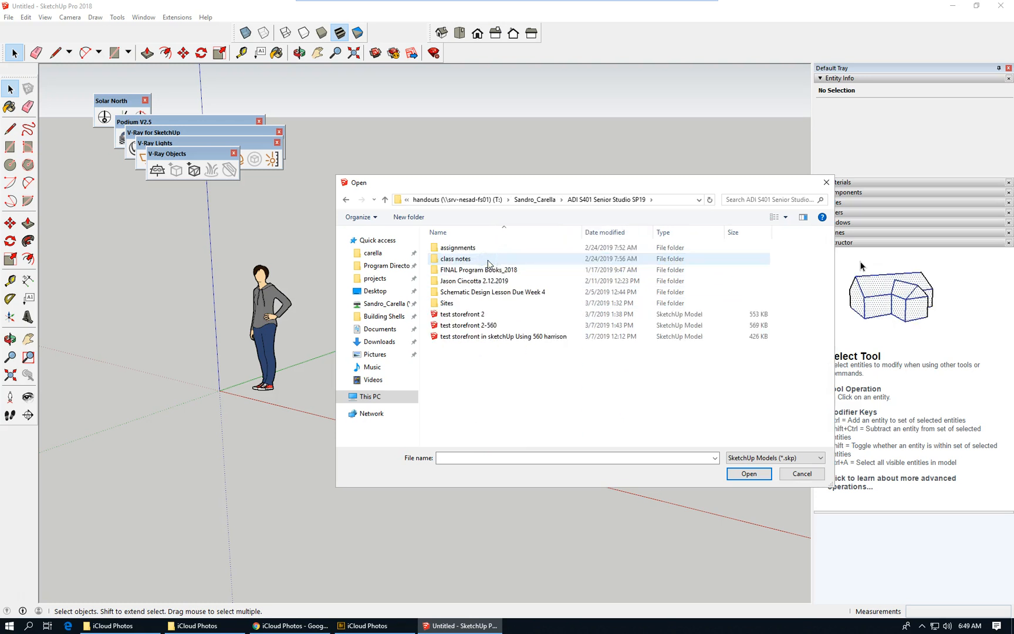
left_click(473, 317)
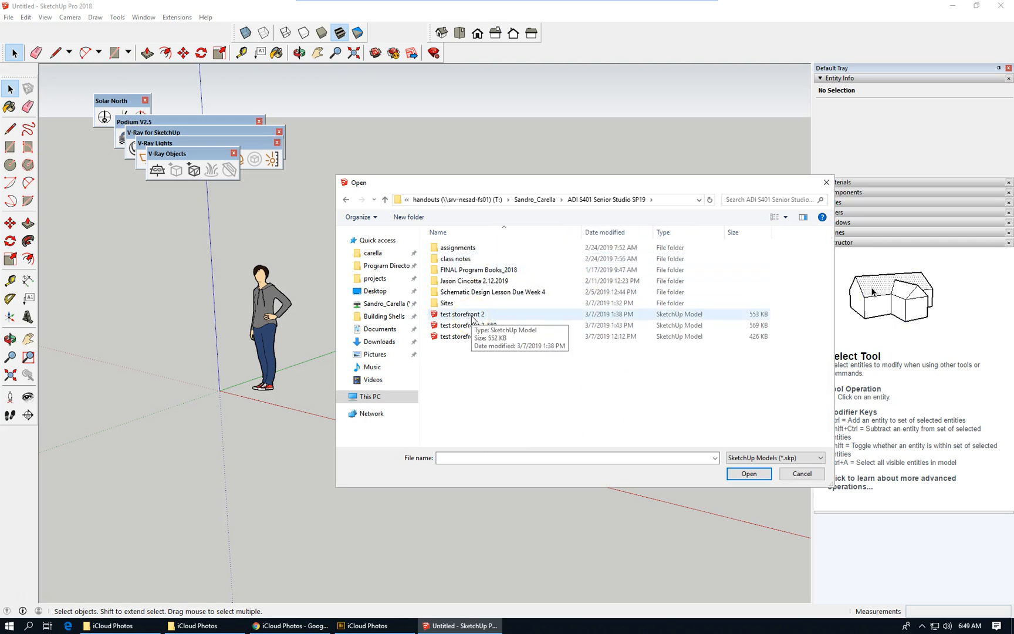
double_click(447, 303)
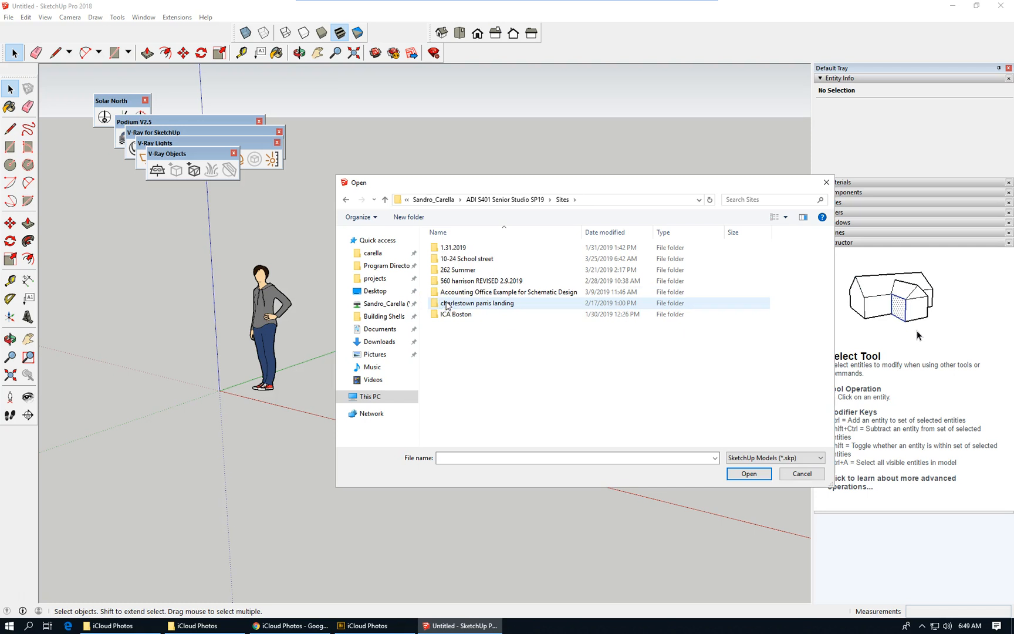
double_click(465, 259)
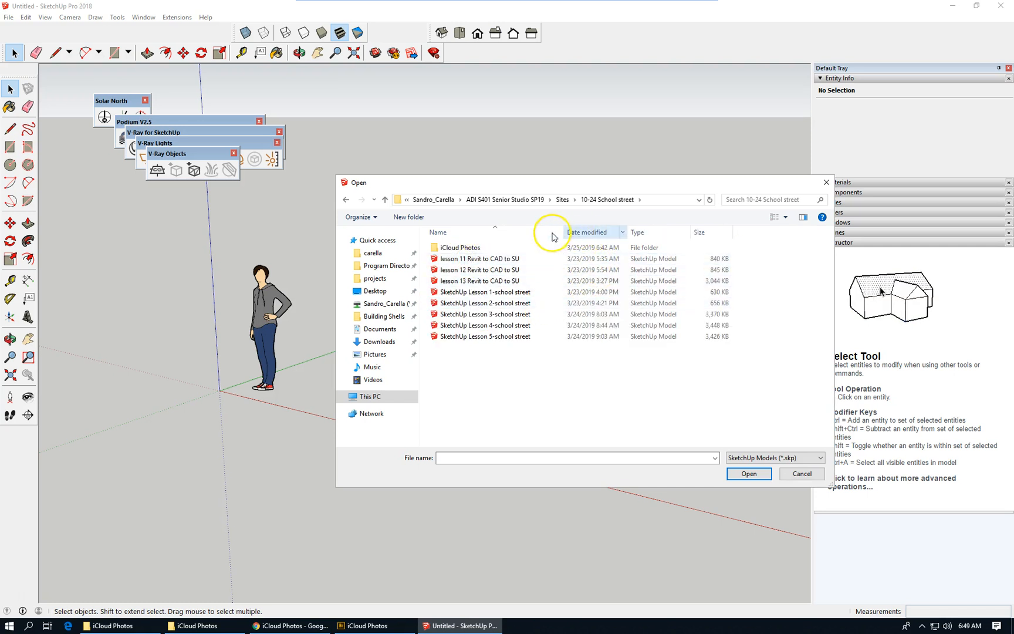
left_click_drag(564, 233, 637, 234)
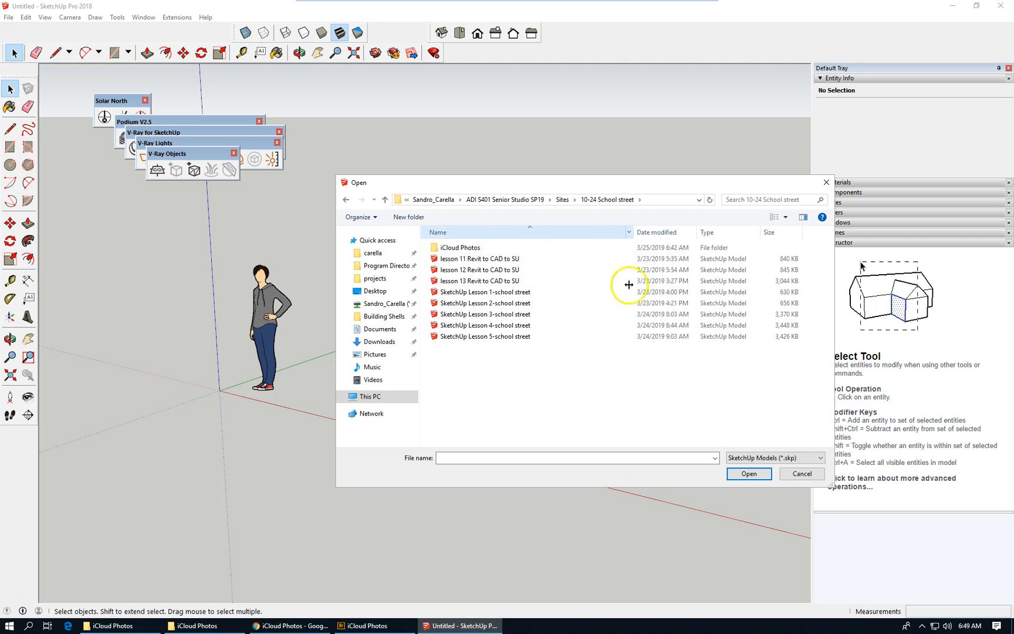
Step: Open the SketchUp Lesson 5-school street model and look over the whole building
left_click(581, 337)
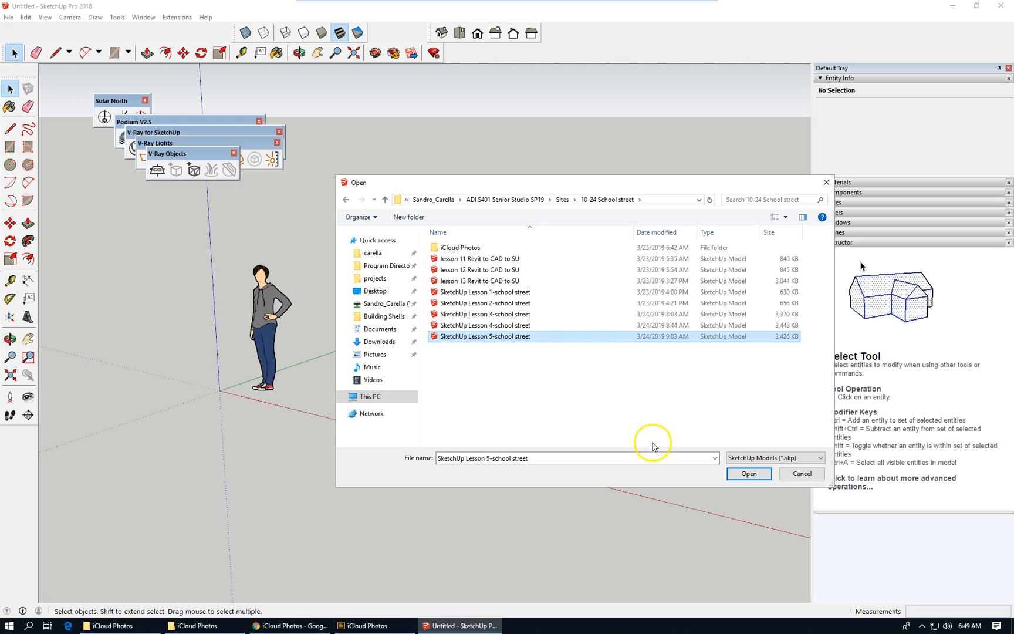
left_click(749, 474)
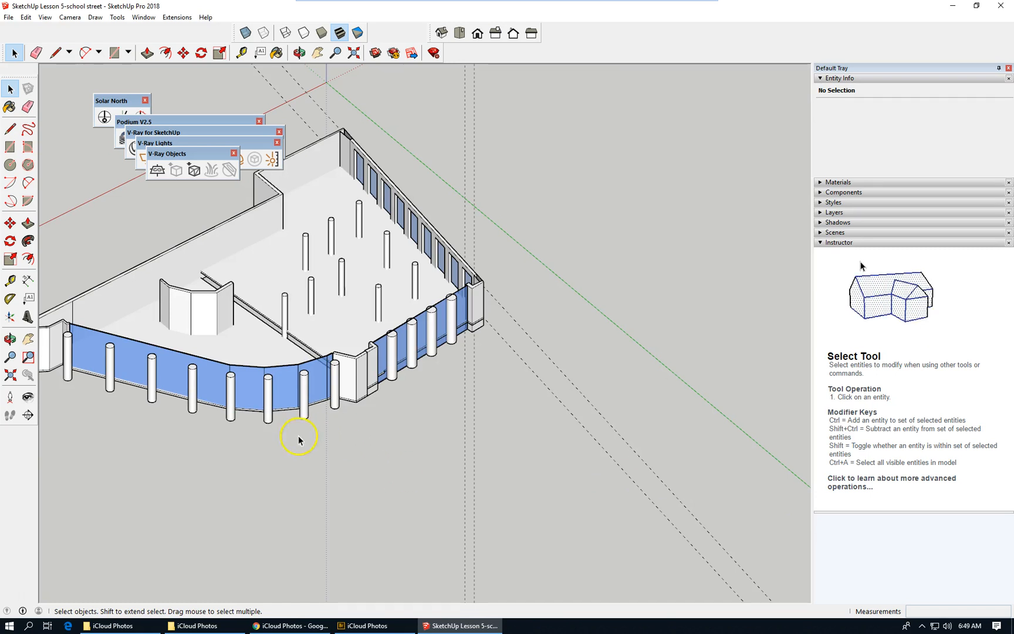
scroll(489, 339, "down", 3)
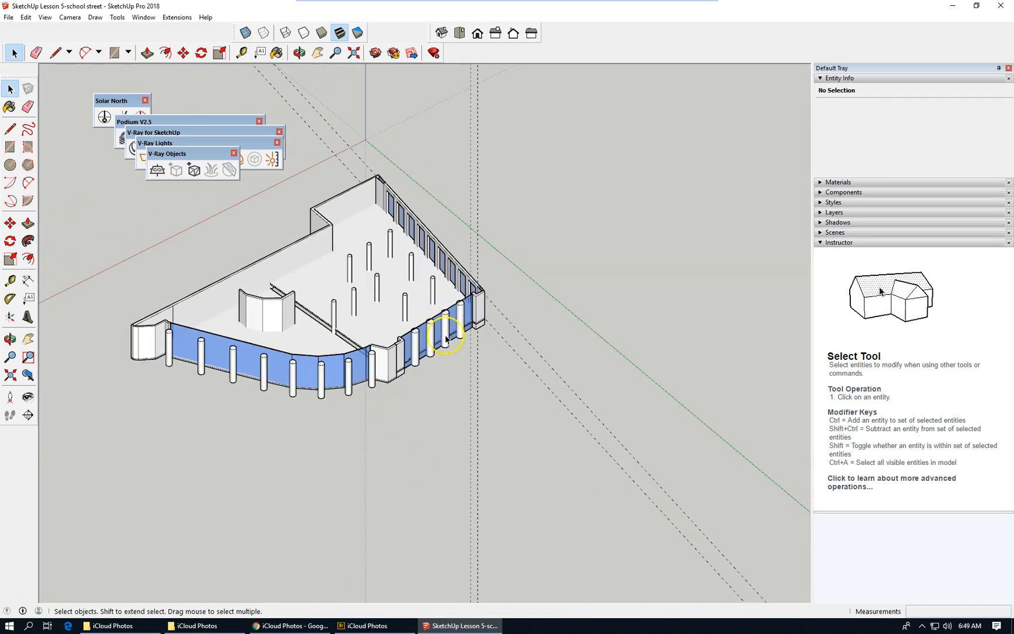
scroll(163, 357, "up", 1)
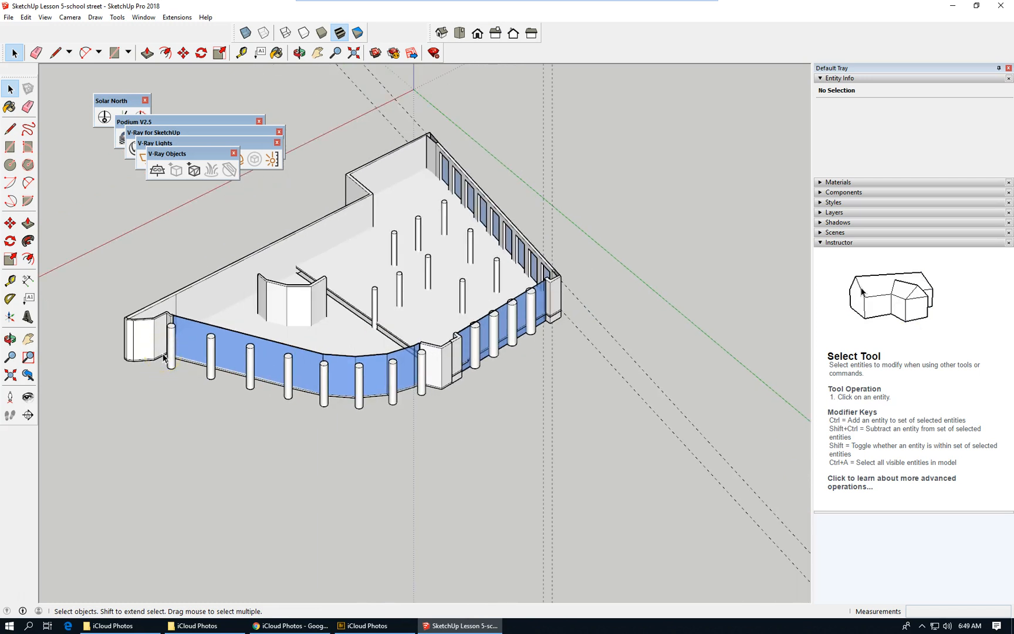
scroll(488, 232, "up", 2)
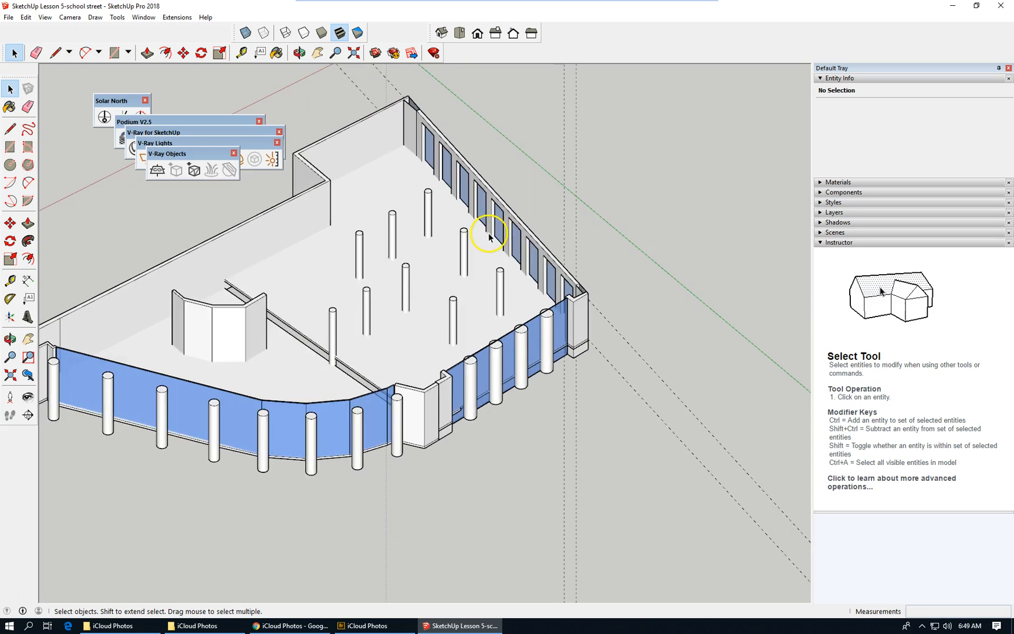
scroll(488, 232, "up", 2)
scroll(653, 185, "down", 5)
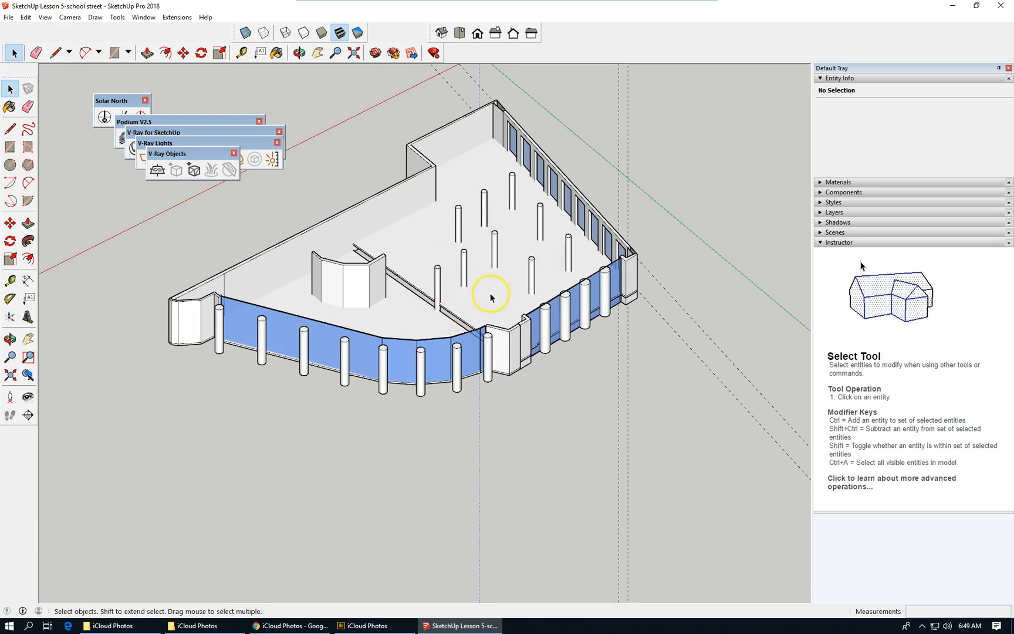
Step: Inspect an interior column and both level 1 floor slabs, and check the old floor's Z position in Component Attributes
left_click(463, 283)
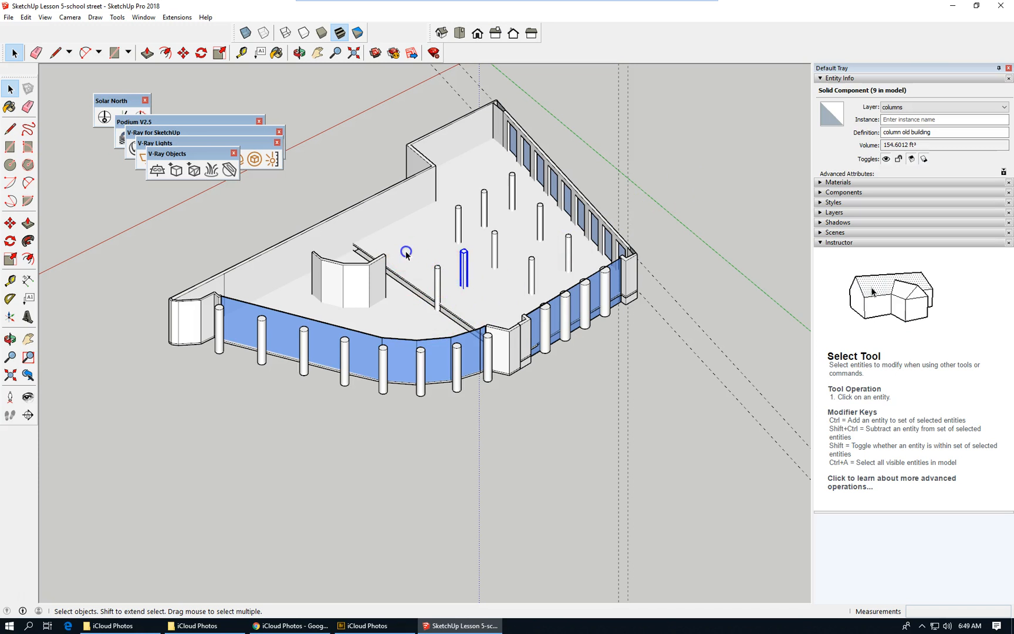
left_click(406, 253)
left_click(399, 299)
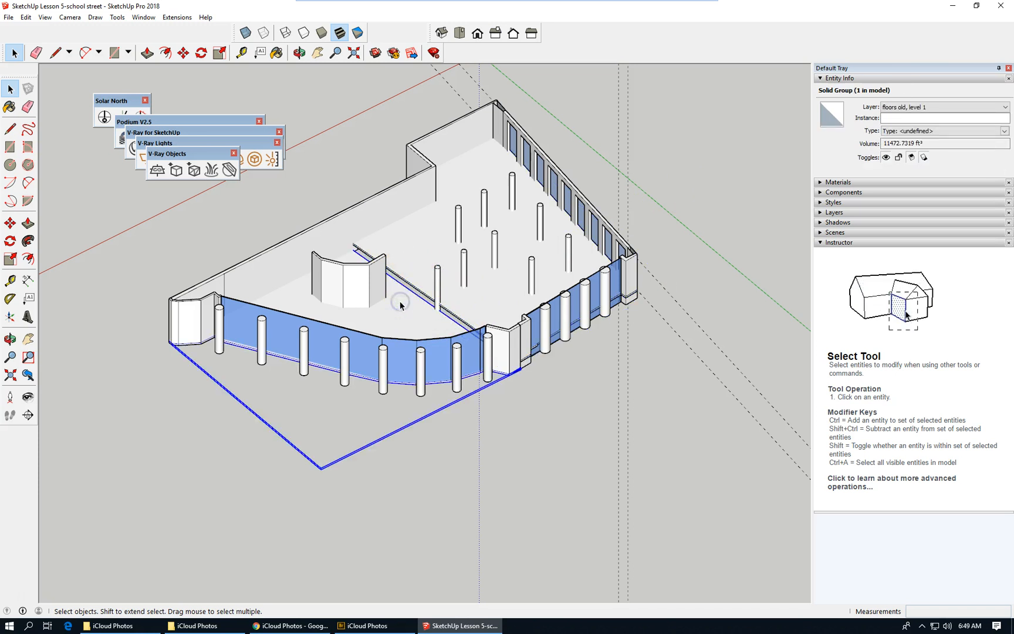
left_click(419, 252)
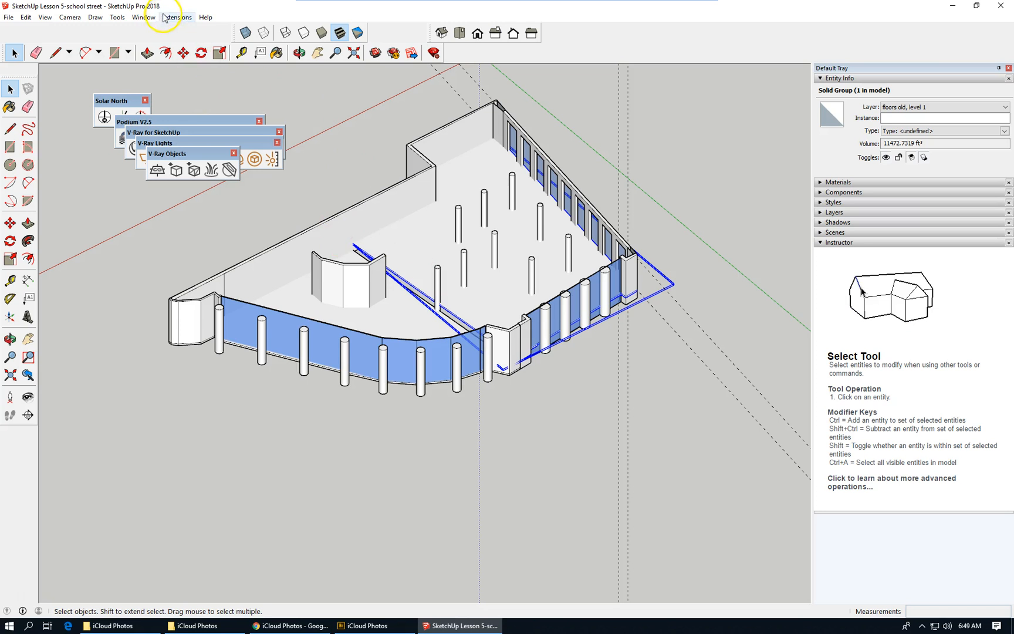
left_click(143, 17)
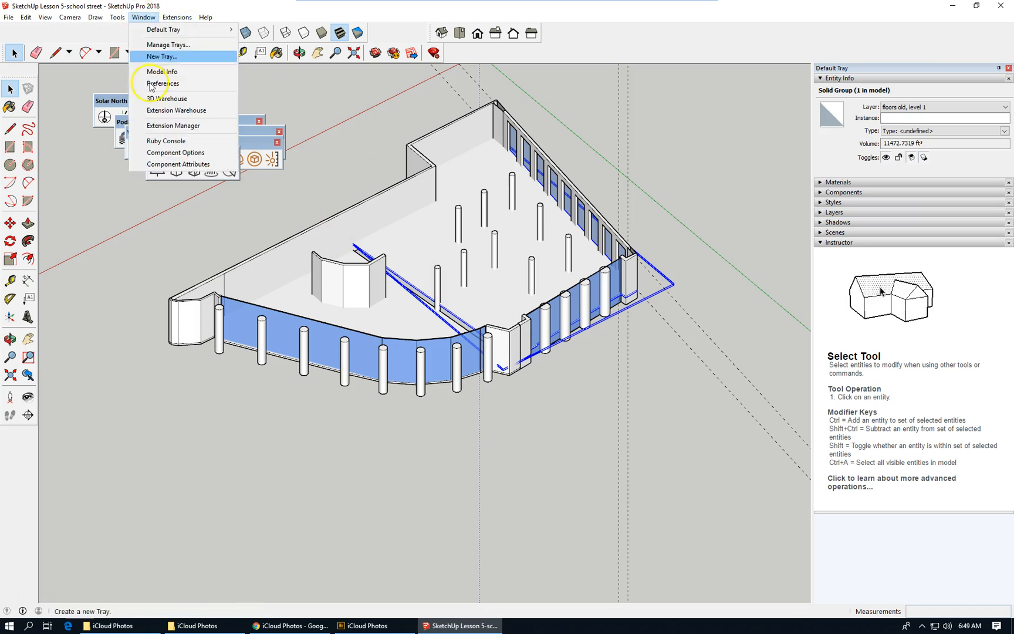
left_click(198, 164)
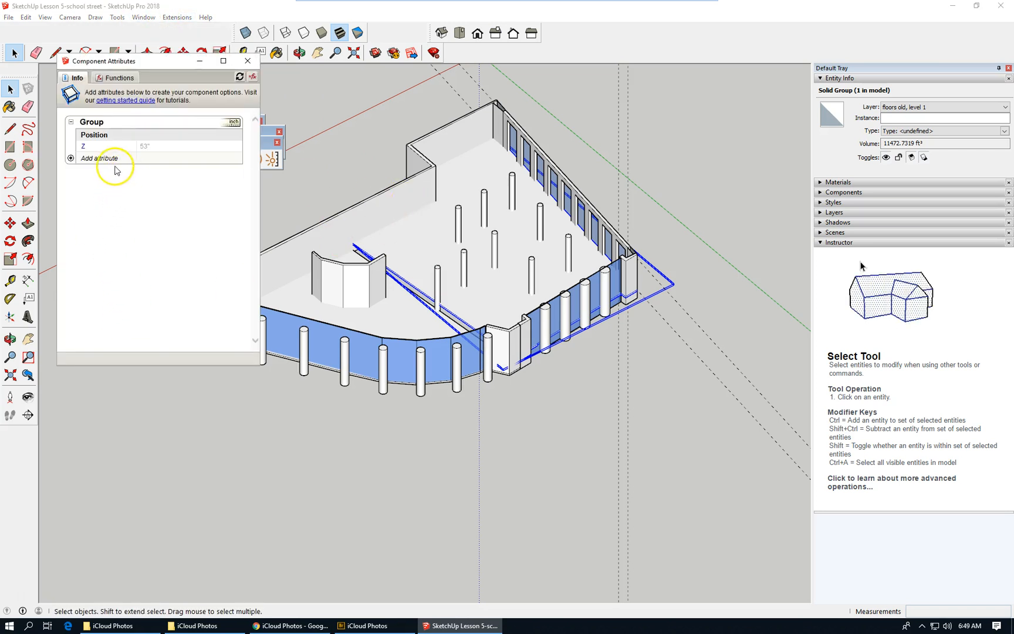
left_click(146, 153)
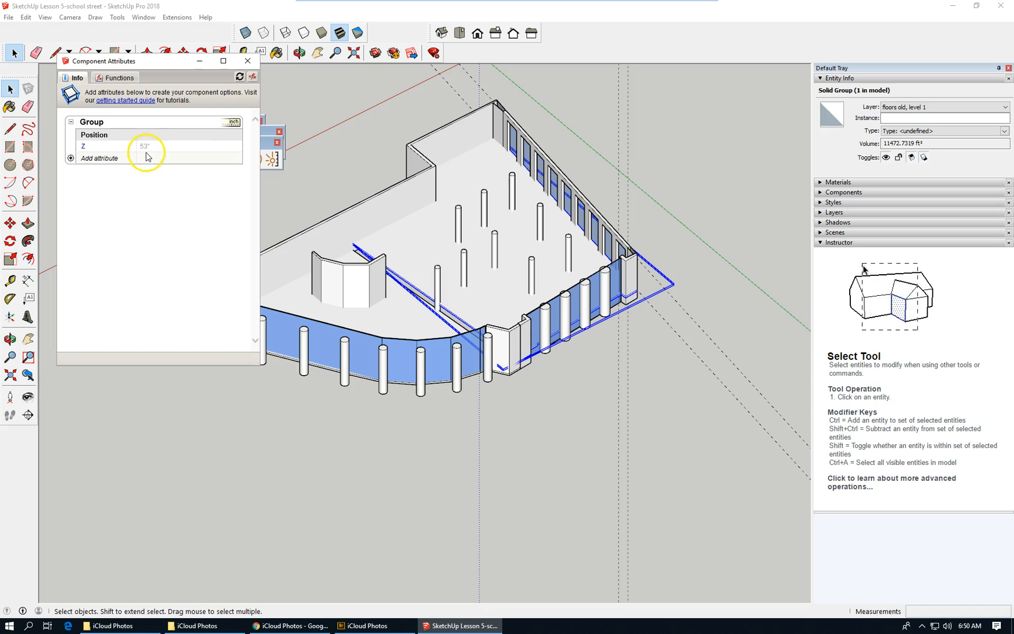
left_click(487, 229)
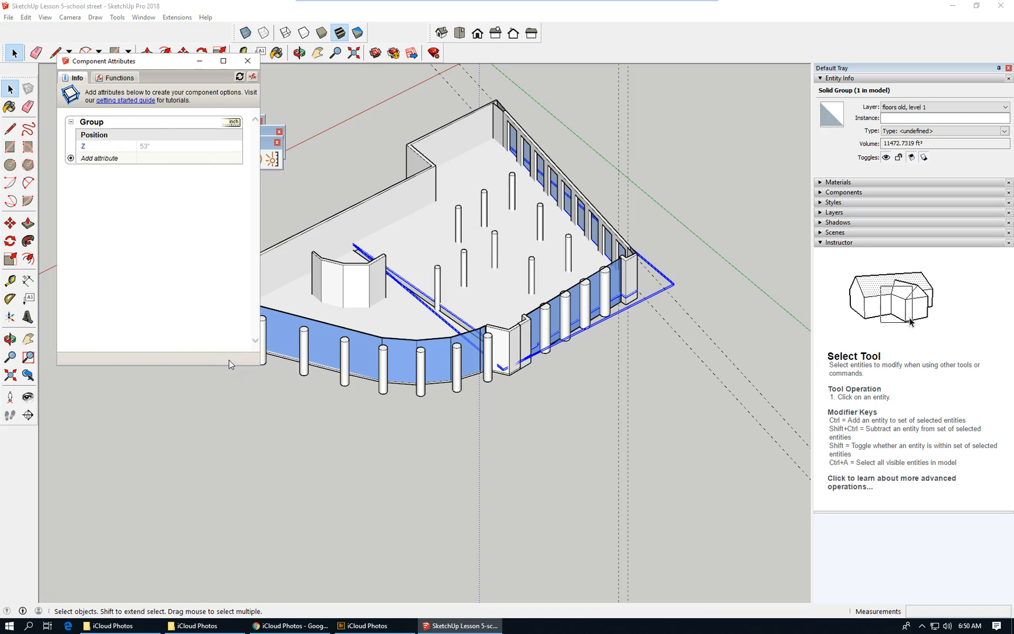
Step: Add a Z position attribute to the new level 1 floor group and keep it at 0"
left_click(403, 316)
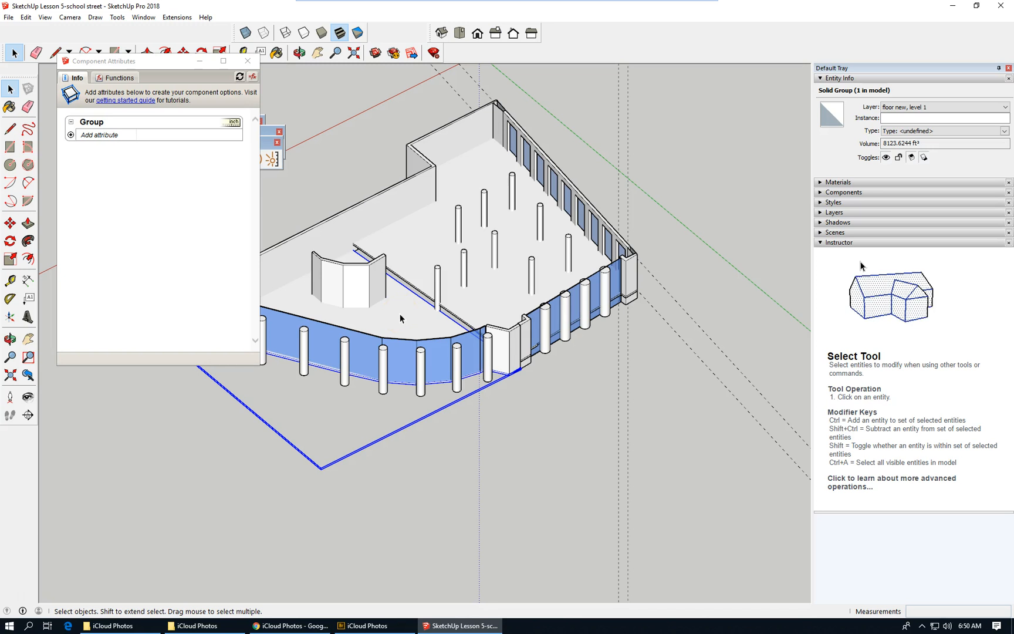
left_click(71, 135)
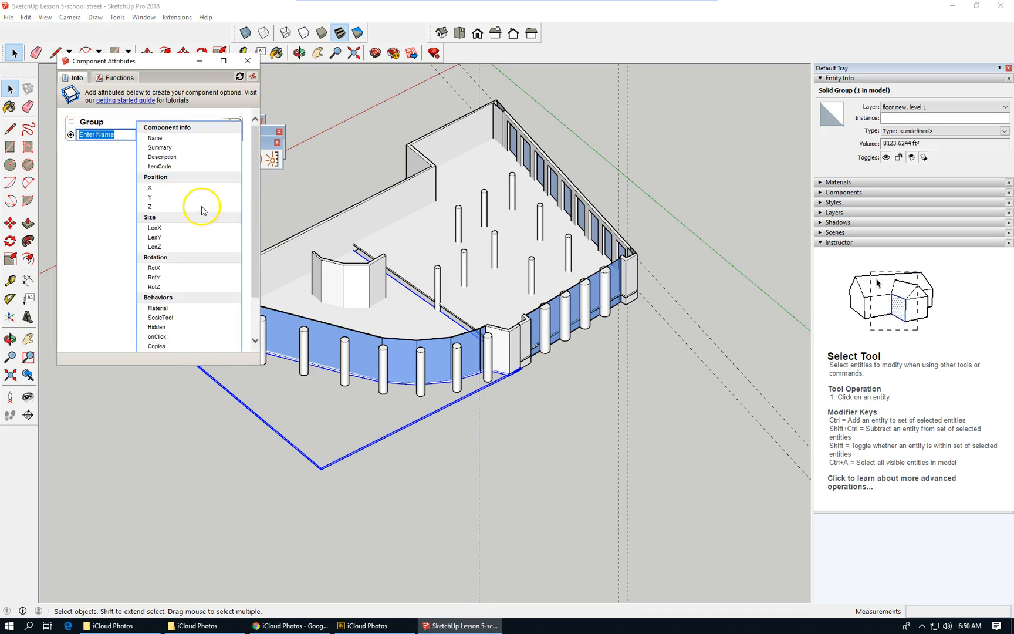
left_click(202, 208)
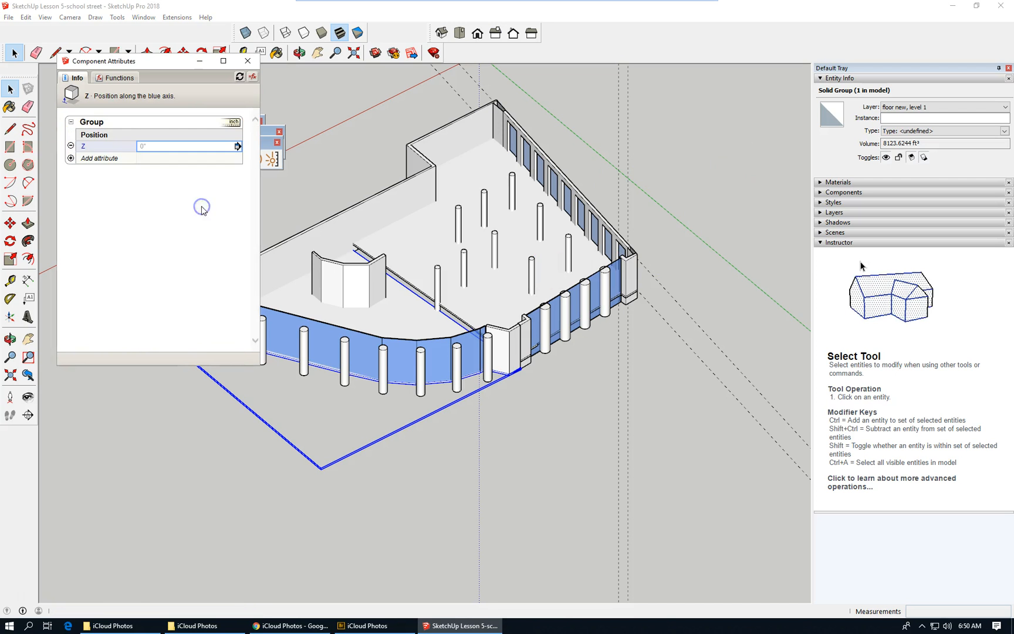
left_click(177, 147)
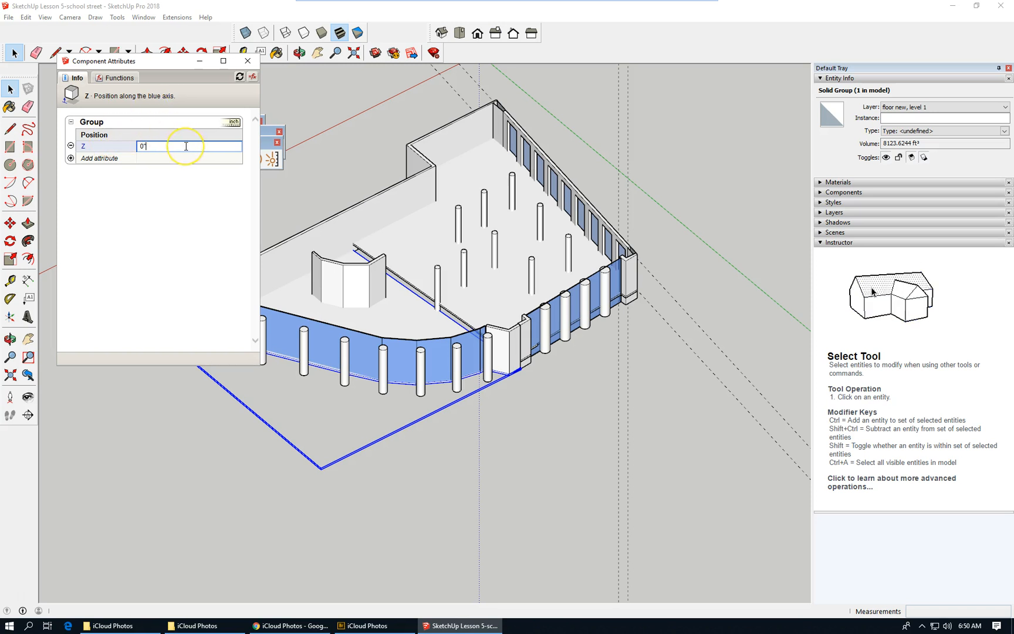
key("Return")
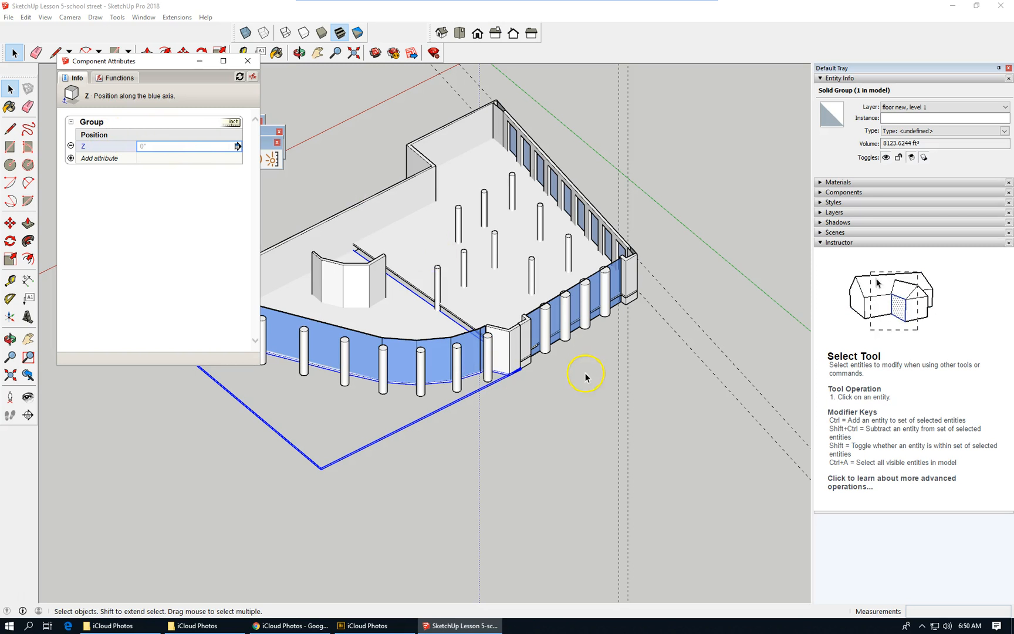
Step: Set the old level 1 floor group's Z position to 54" and deselect it
left_click(418, 263)
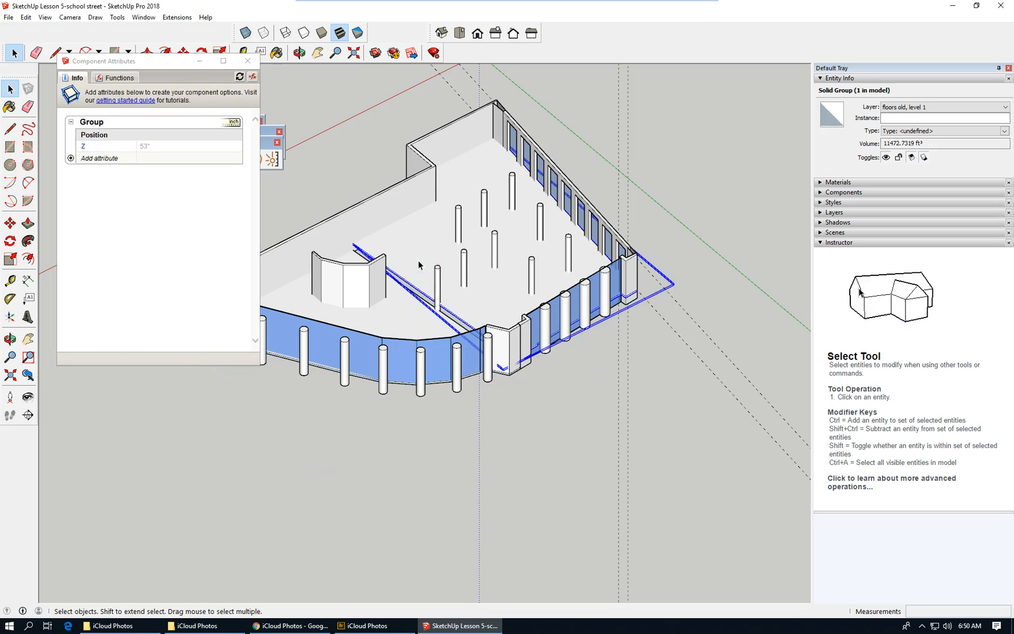
left_click(170, 146)
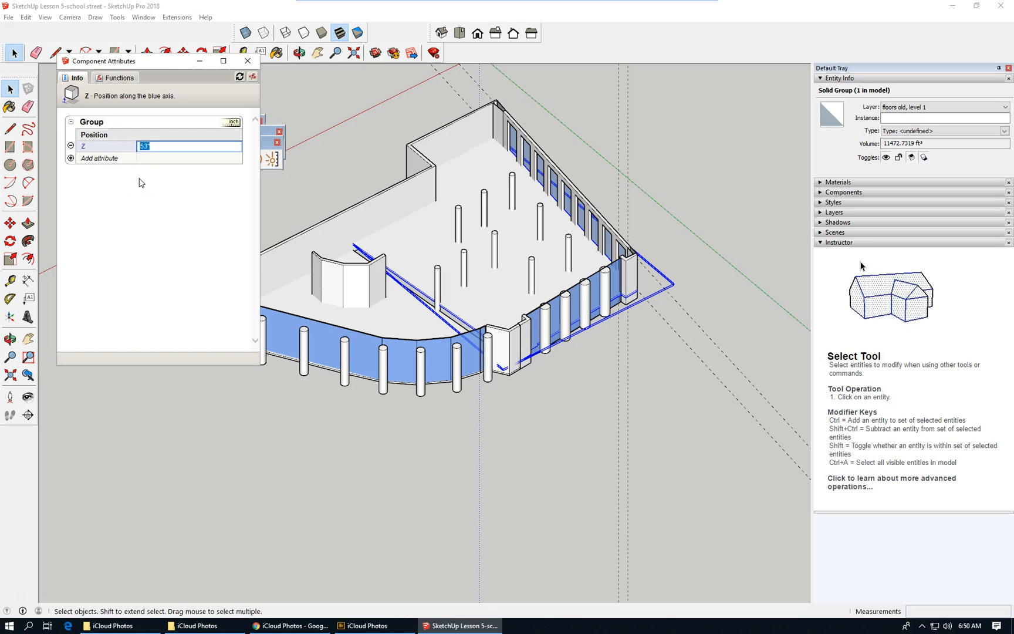
type("4")
key("Return")
left_click(442, 371)
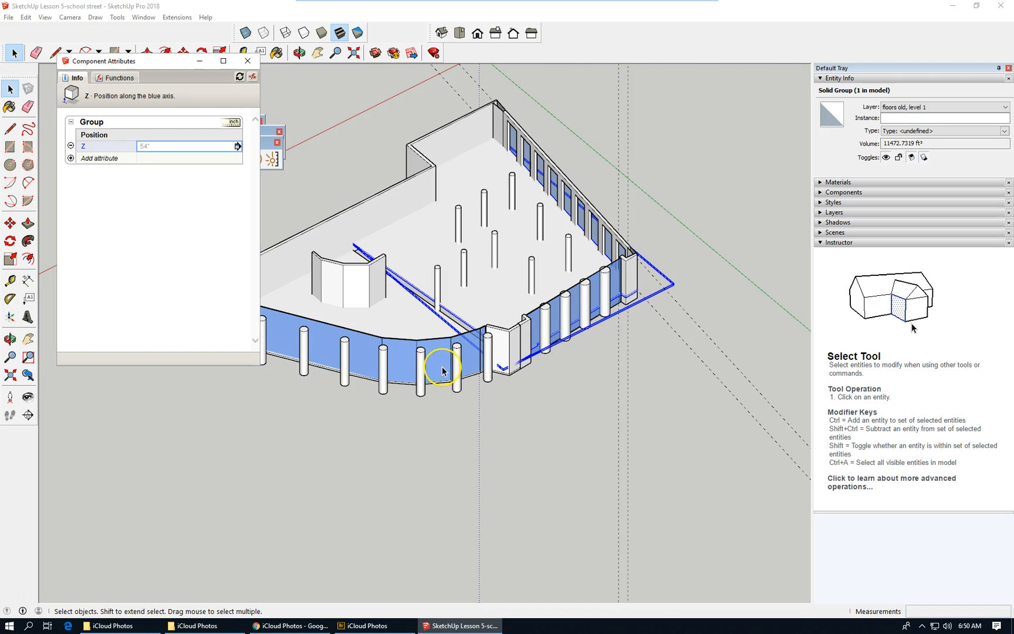
left_click(444, 439)
Step: Place a vertical section plane locked perpendicular to the green axis, in front of the building
scroll(525, 324, "up", 3)
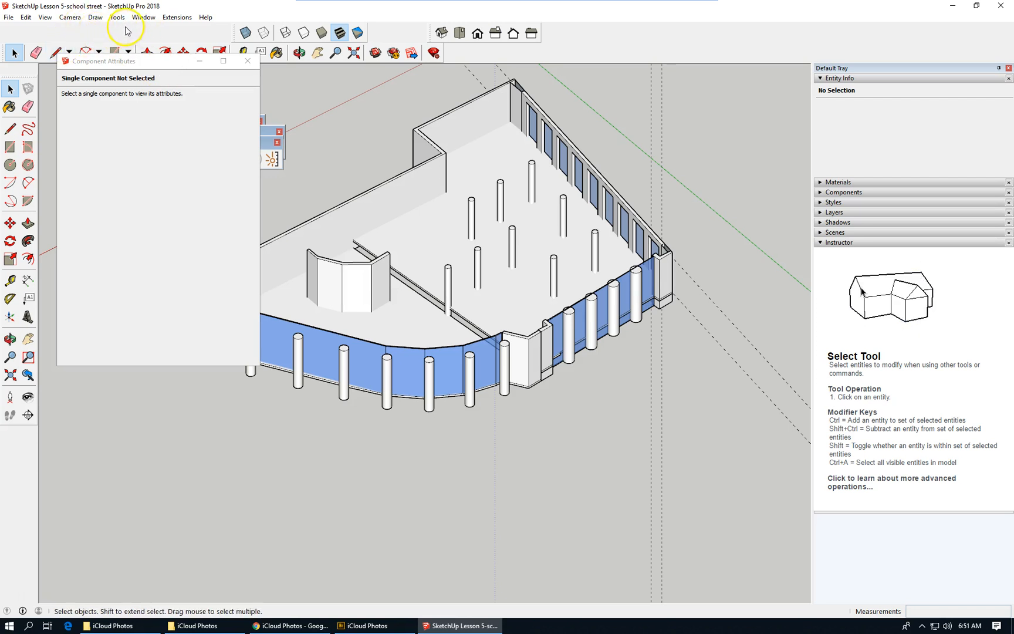
left_click(117, 19)
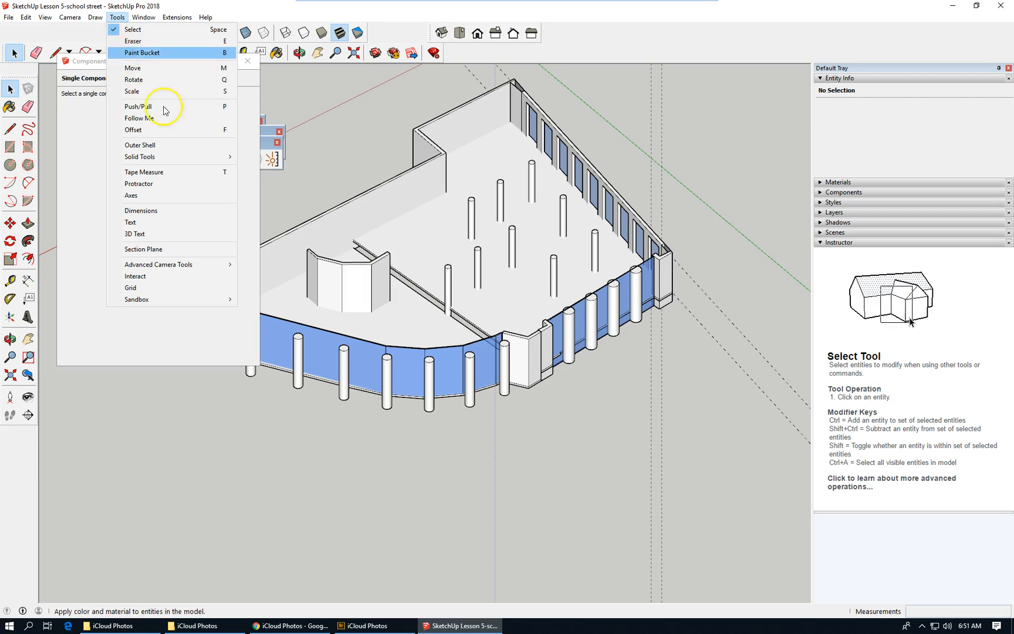
left_click(178, 253)
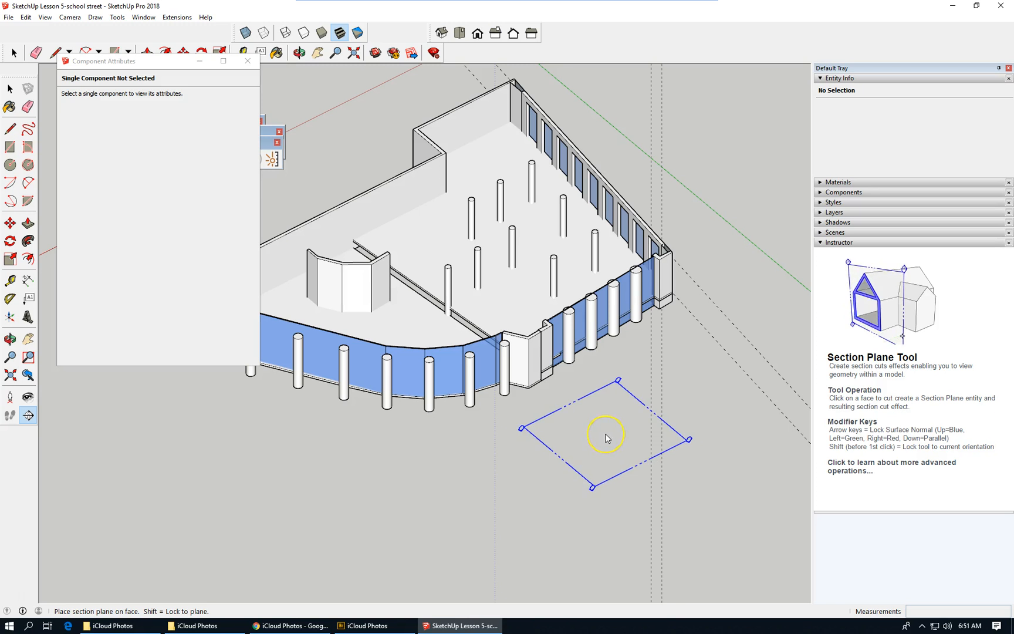
key("Right")
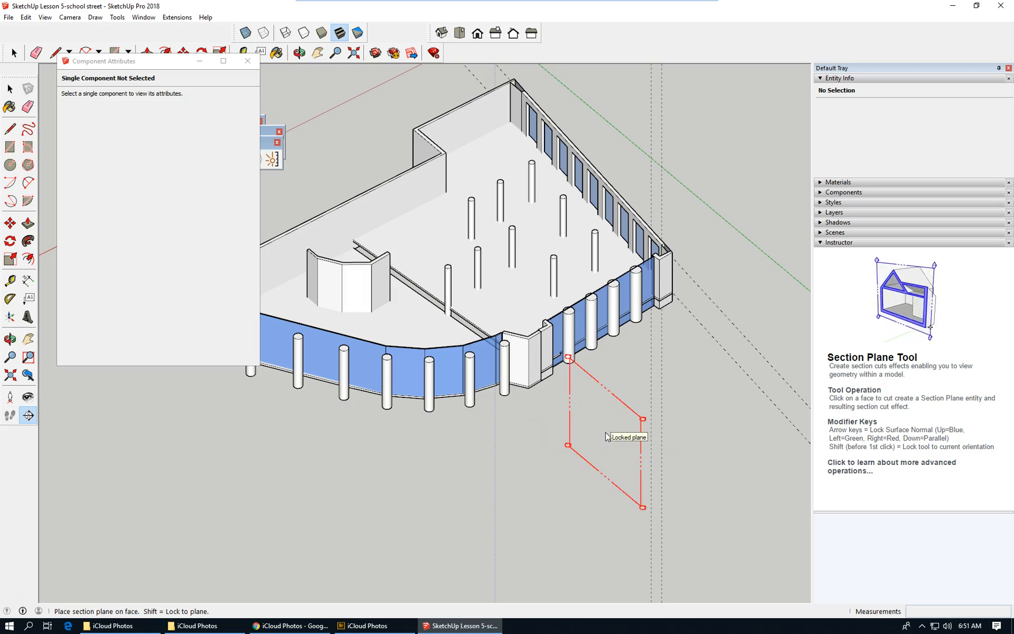
key("Left")
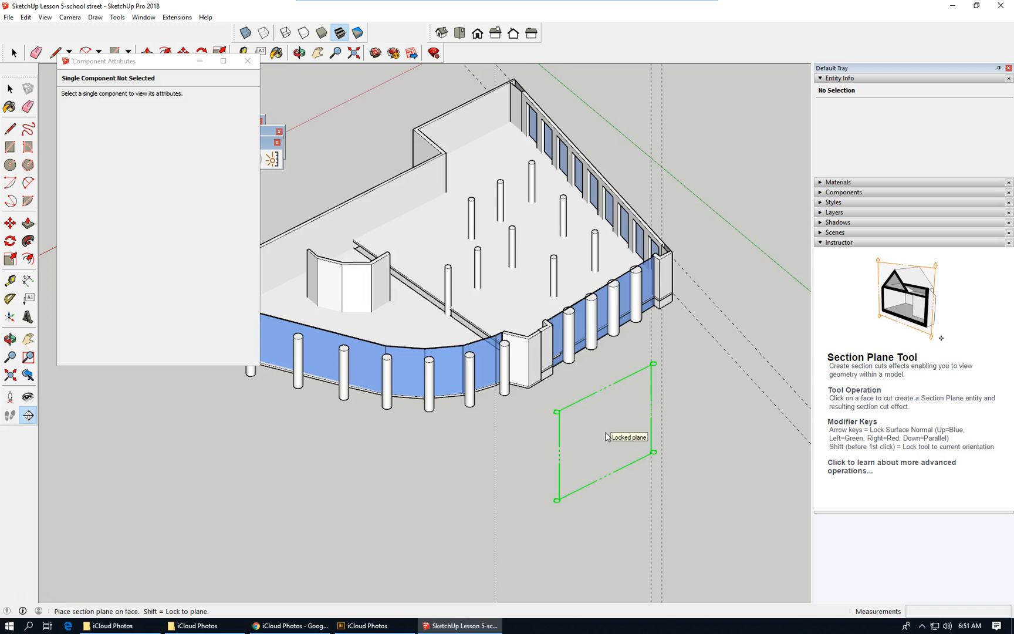
left_click(605, 432)
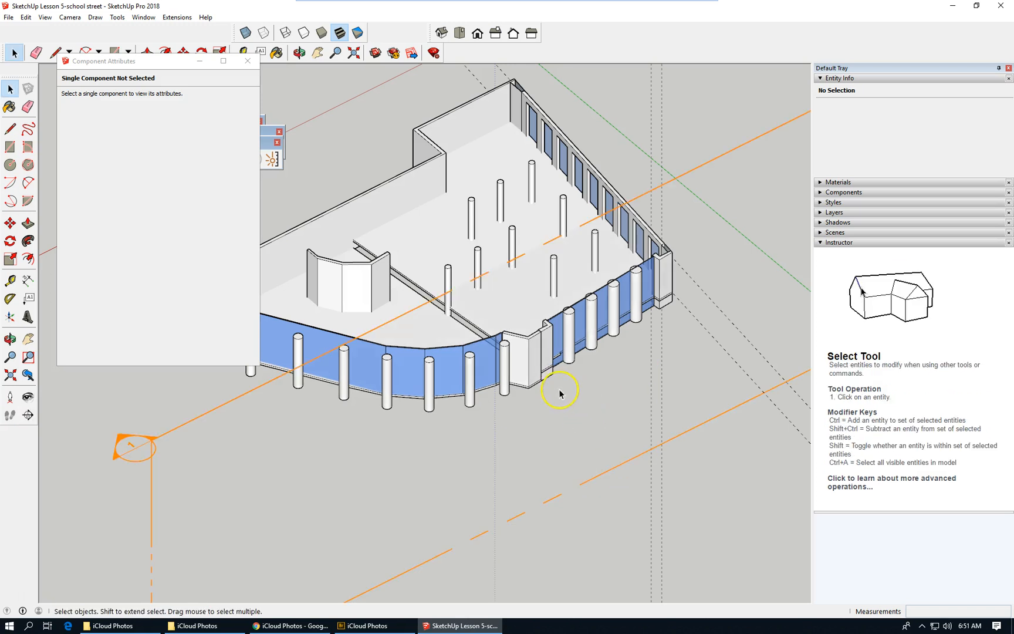
Step: Move the section plane about 94' 3" along the green axis so it cuts through the building and both floor slabs
scroll(560, 390, "down", 2)
scroll(560, 390, "down", 2)
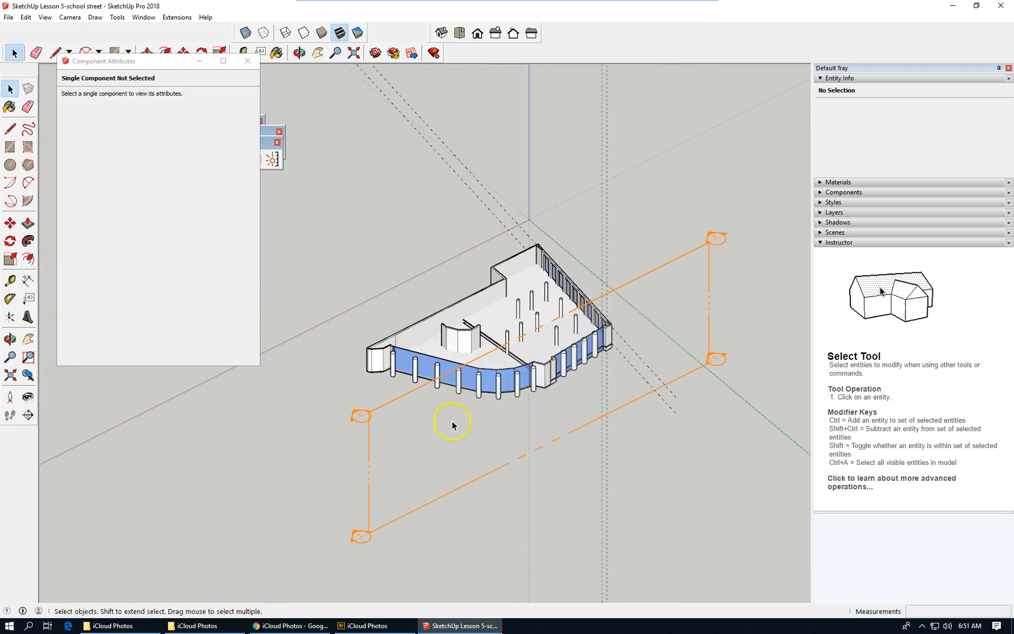
left_click(412, 393)
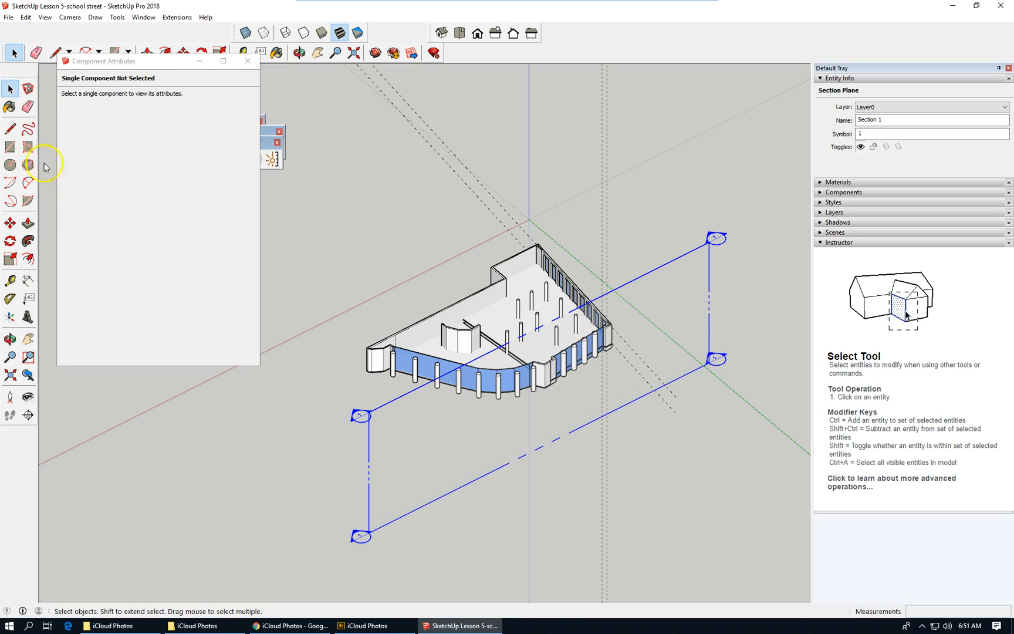
left_click(11, 224)
left_click(276, 512)
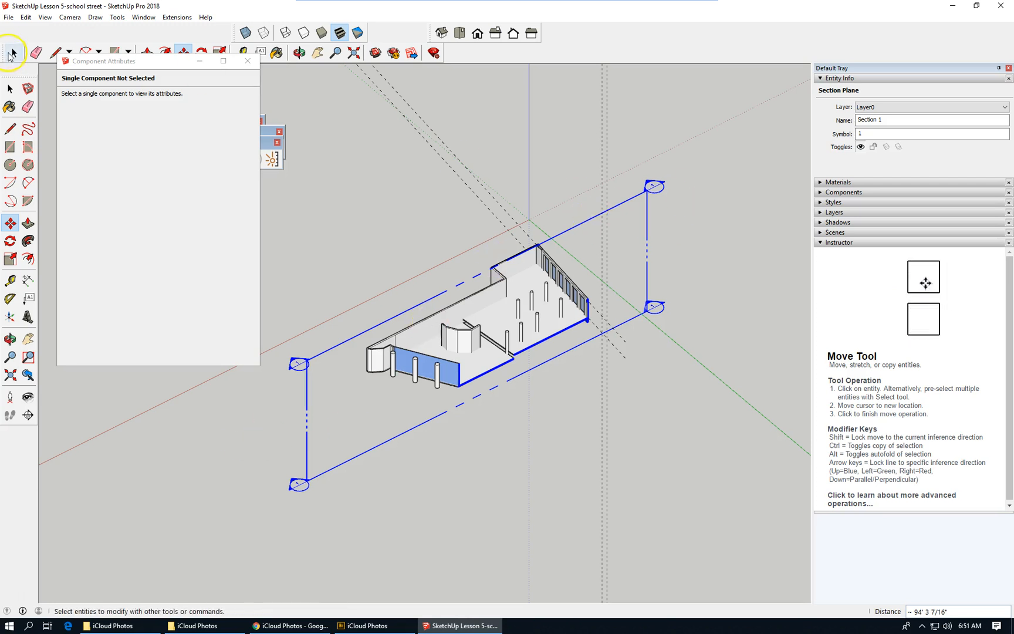
left_click(11, 54)
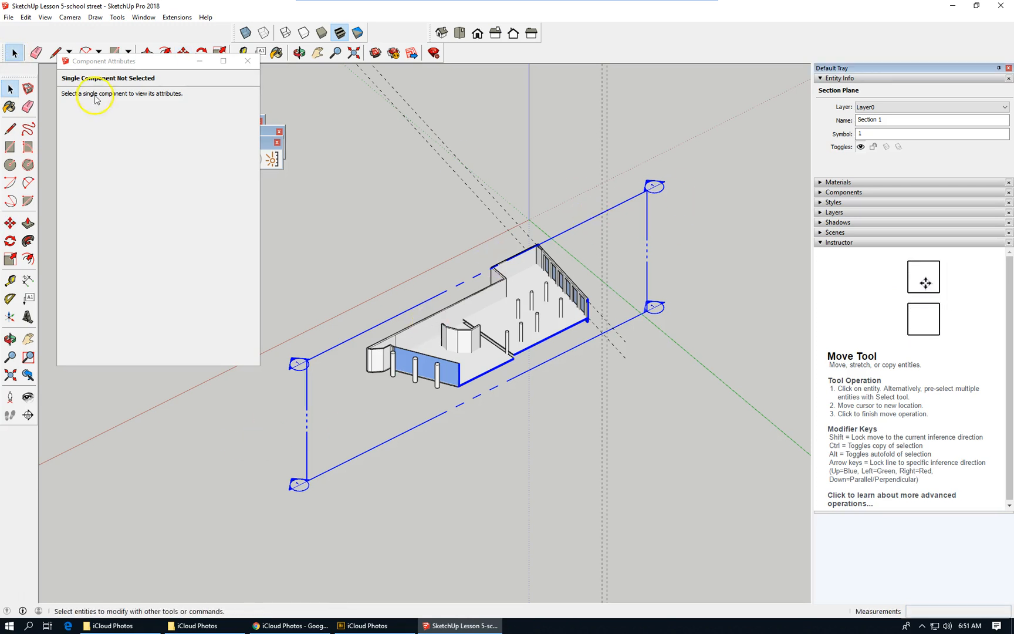
Step: Align the view to the section plane so the building is seen straight on in section
right_click(587, 222)
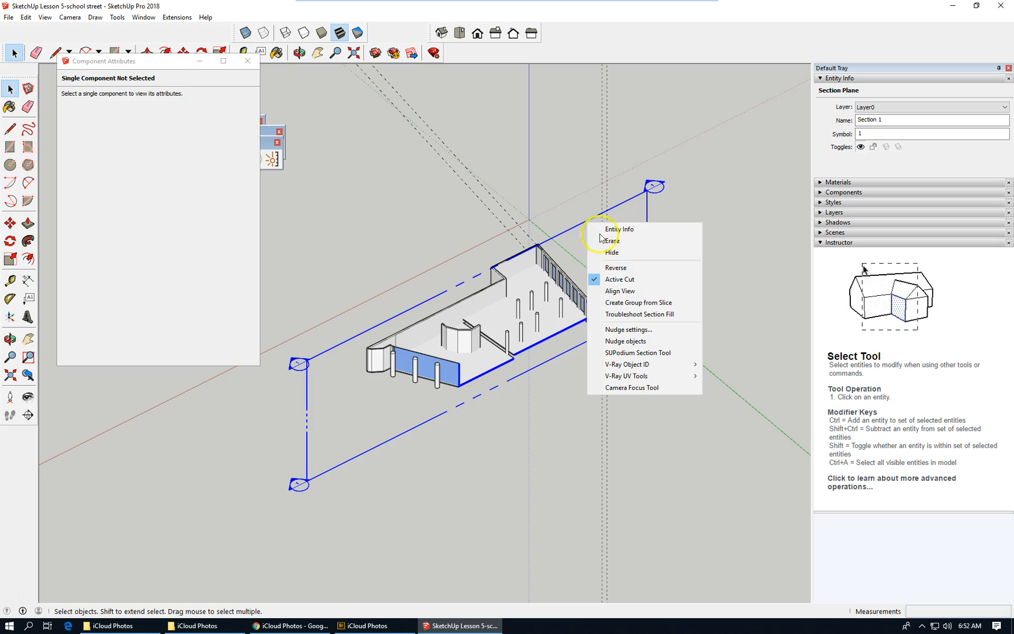
left_click(637, 291)
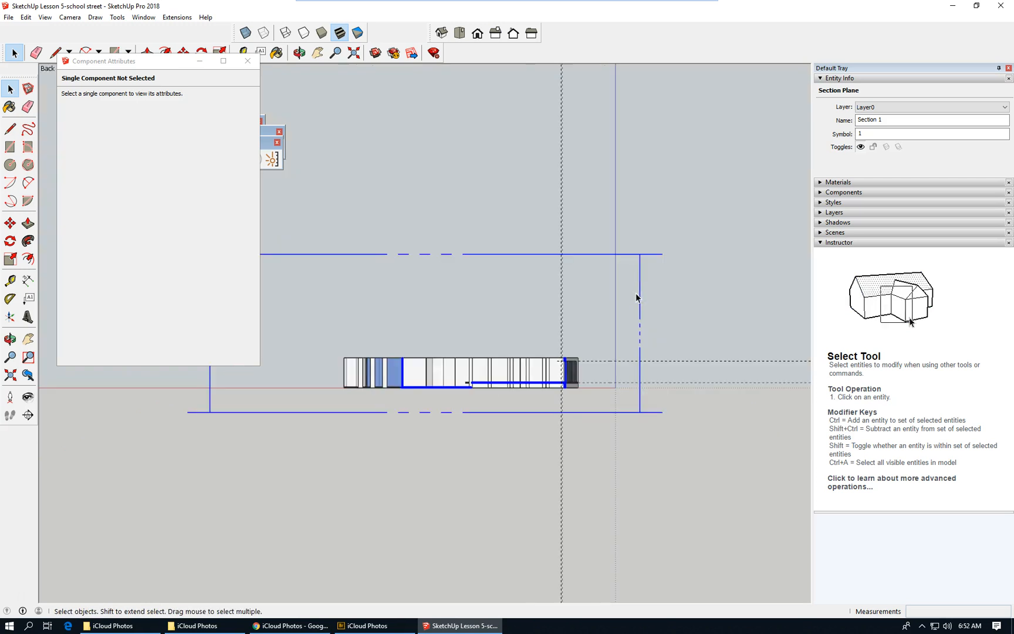
scroll(470, 389, "up", 3)
scroll(470, 388, "up", 2)
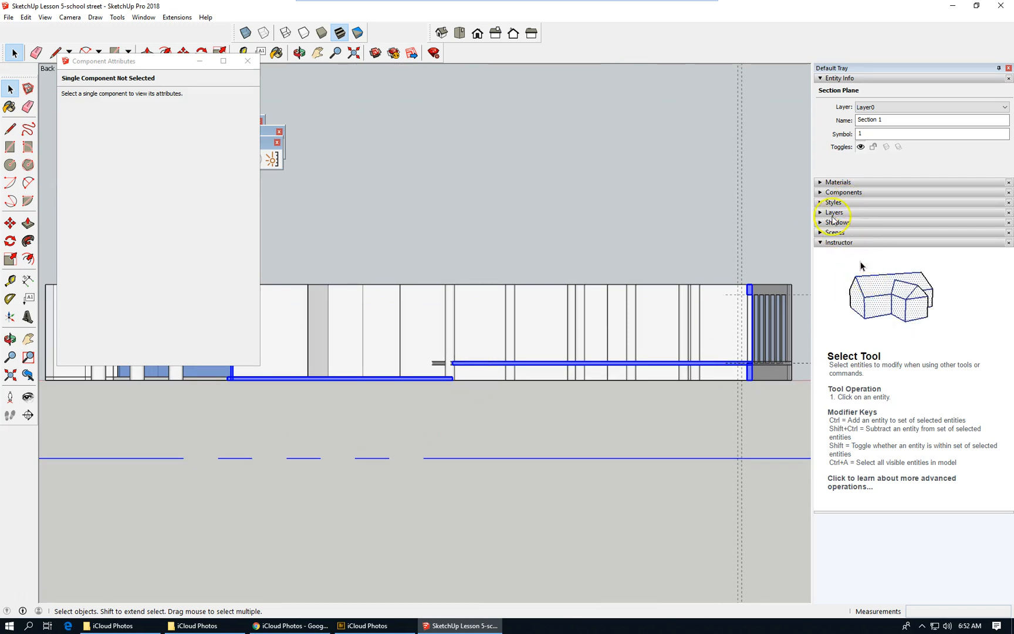
Step: Add a scene of the aligned section view, saving the style changes as a new style
left_click(820, 233)
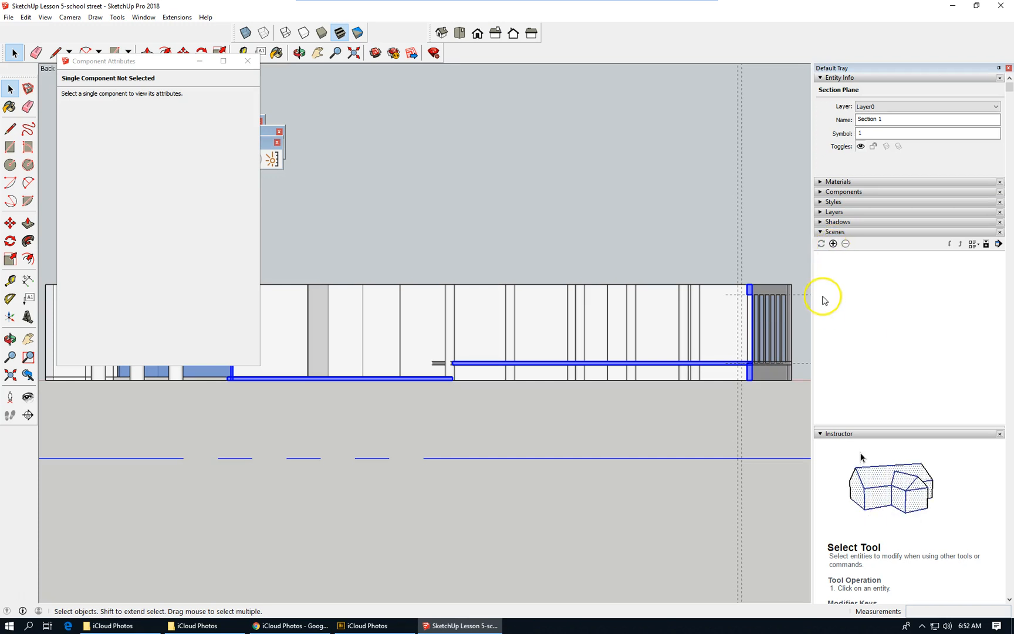
left_click(834, 244)
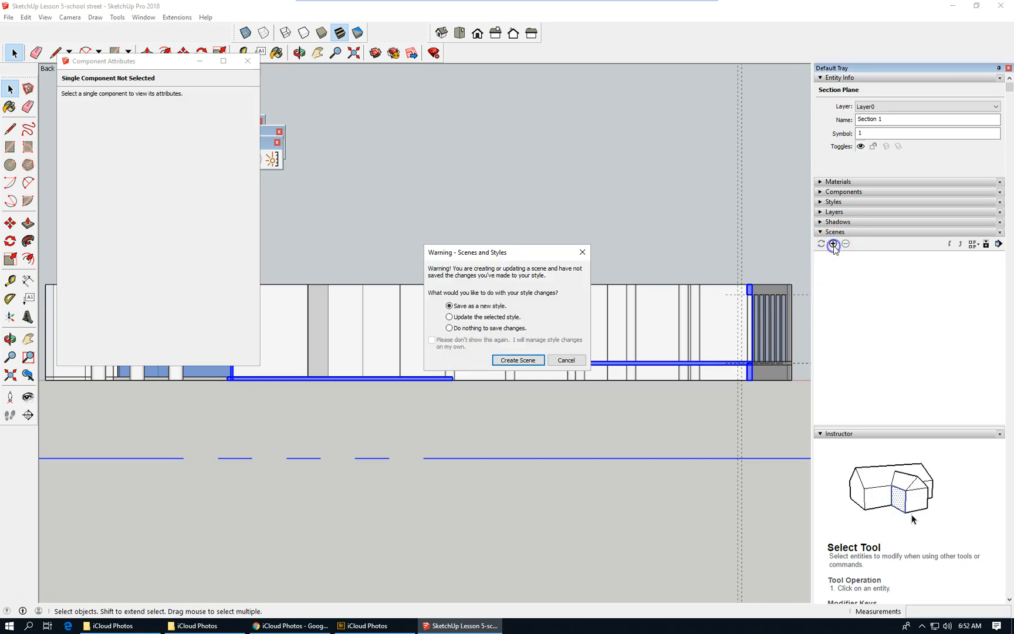
left_click(517, 359)
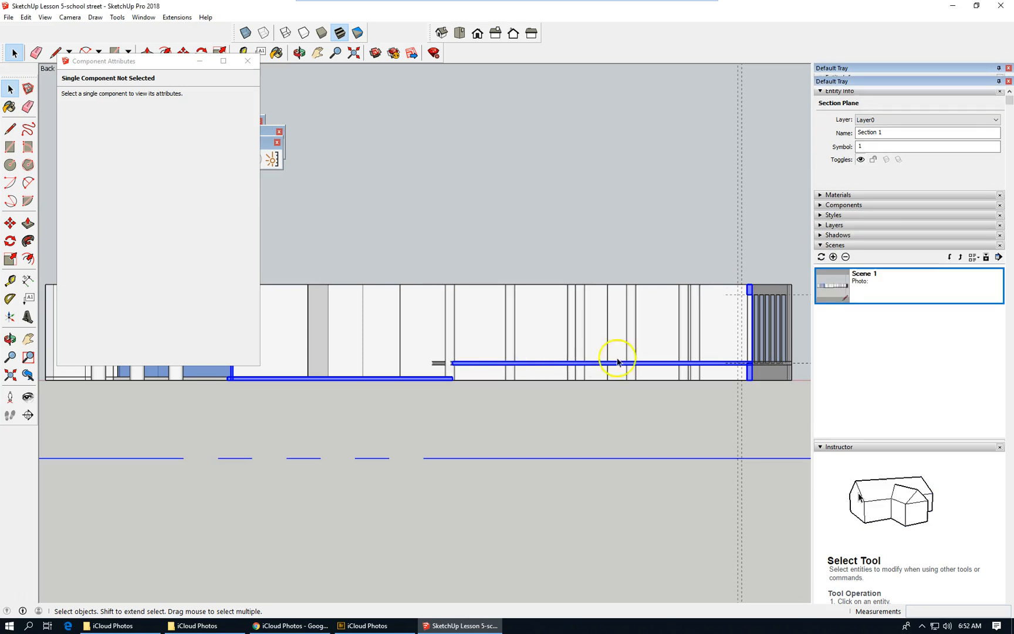
Step: Rename the new scene as "section long 1"
right_click(871, 287)
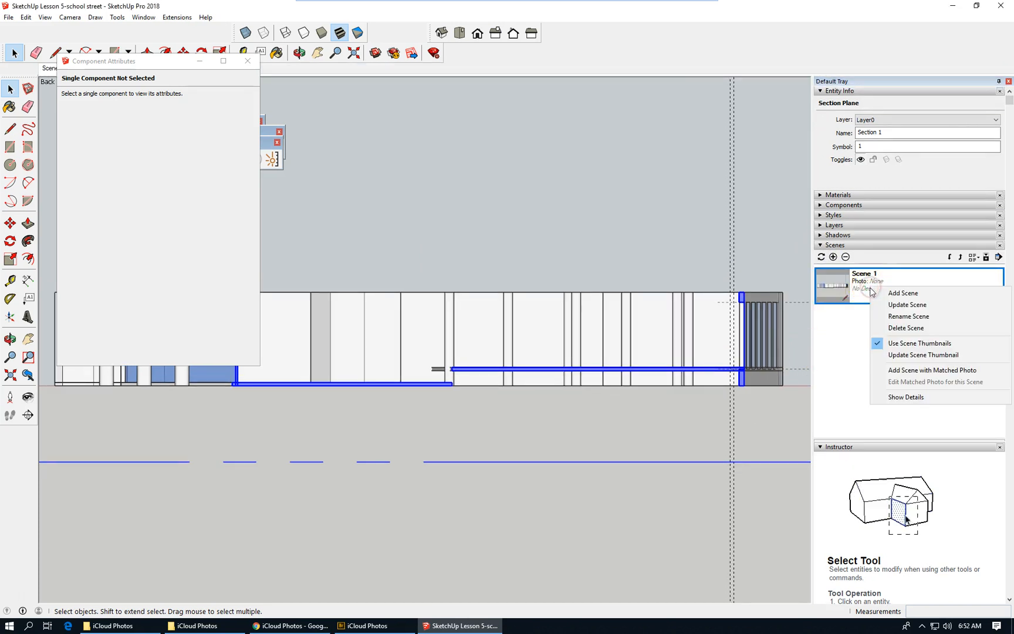
left_click(910, 317)
type("section ")
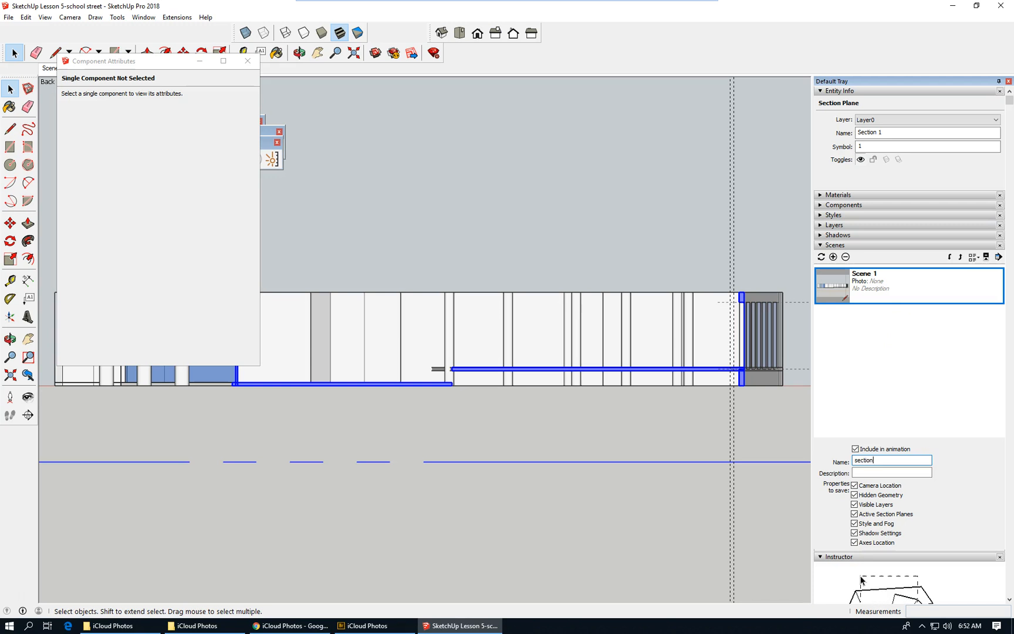
type("long 1")
Step: Examine the level change between the lower and upper floor slabs, in section and in perspective
scroll(459, 381, "up", 3)
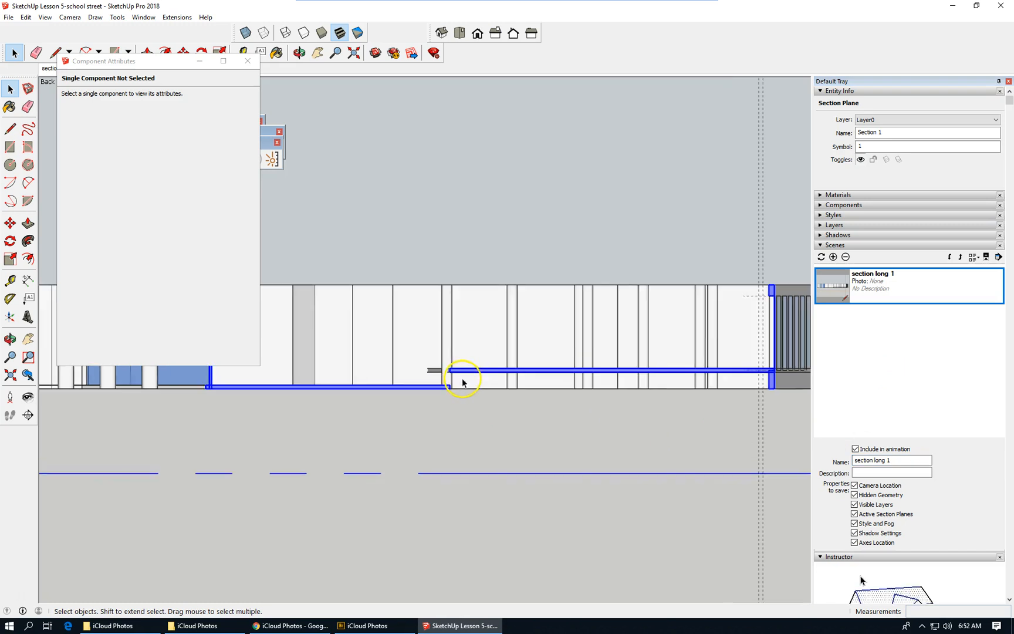
scroll(444, 390, "up", 5)
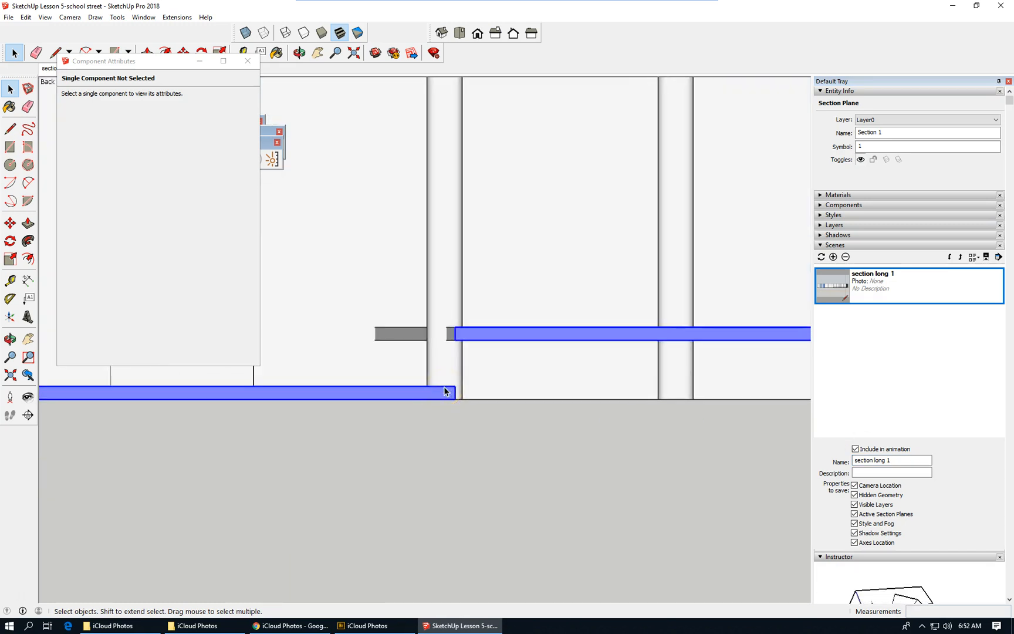
scroll(556, 385, "down", 1)
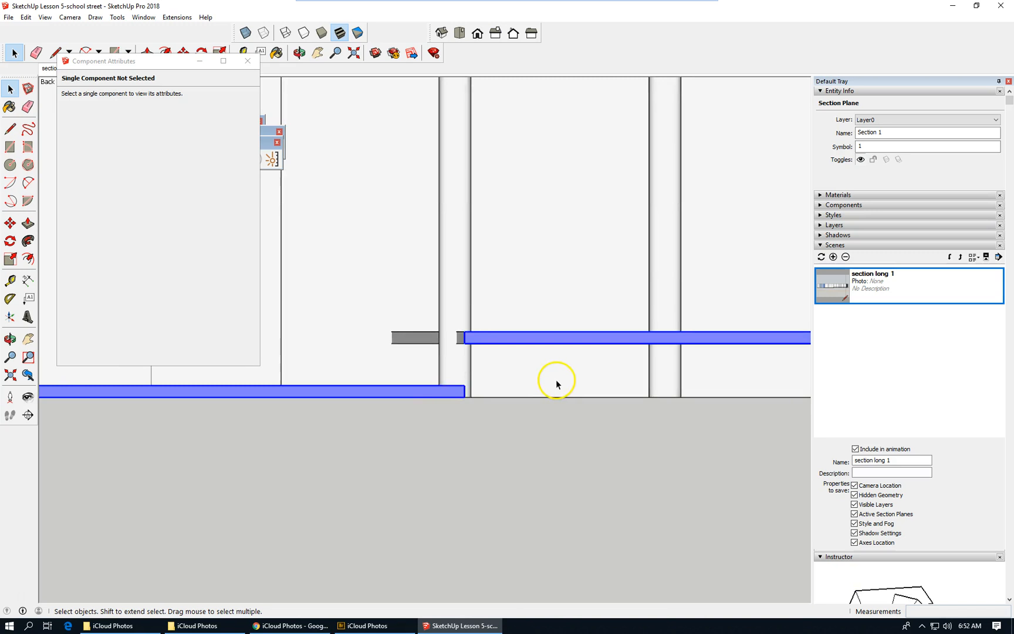
scroll(556, 384, "down", 1)
scroll(551, 394, "down", 2)
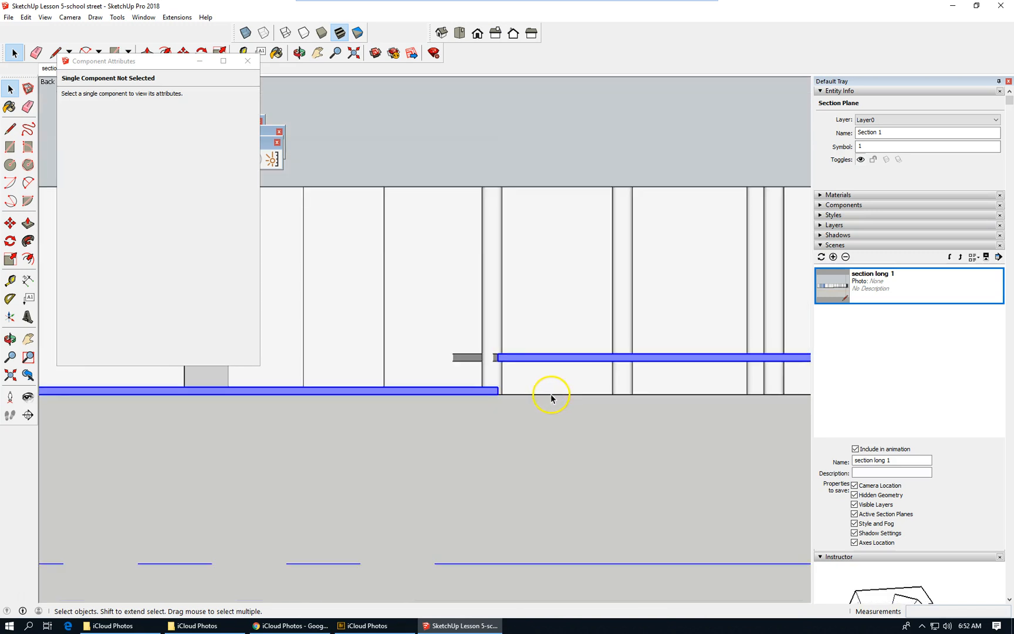
scroll(550, 398, "down", 1)
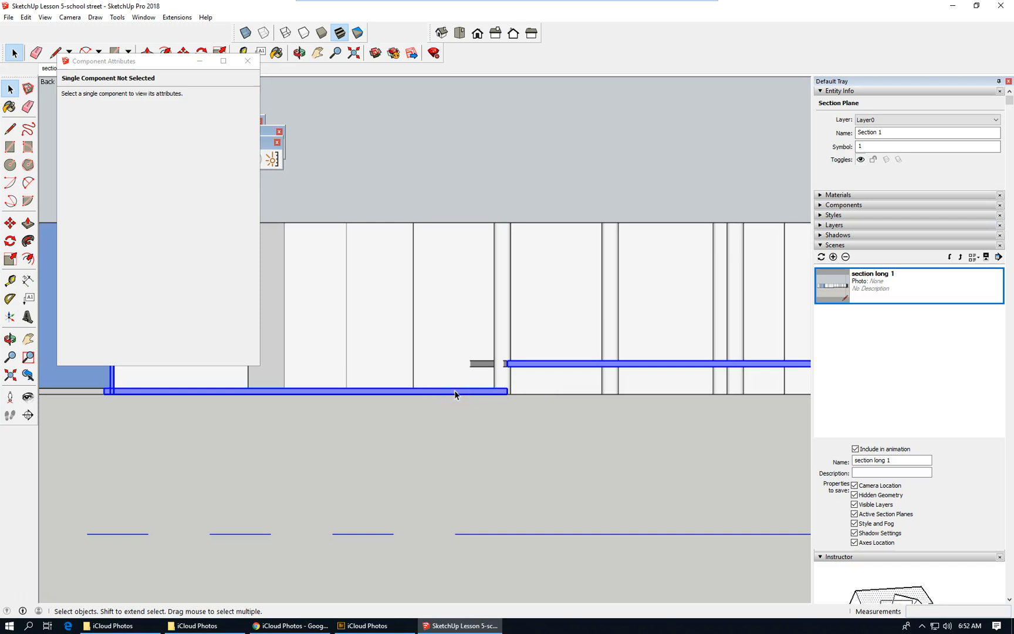
scroll(453, 391, "up", 1)
scroll(536, 358, "up", 2)
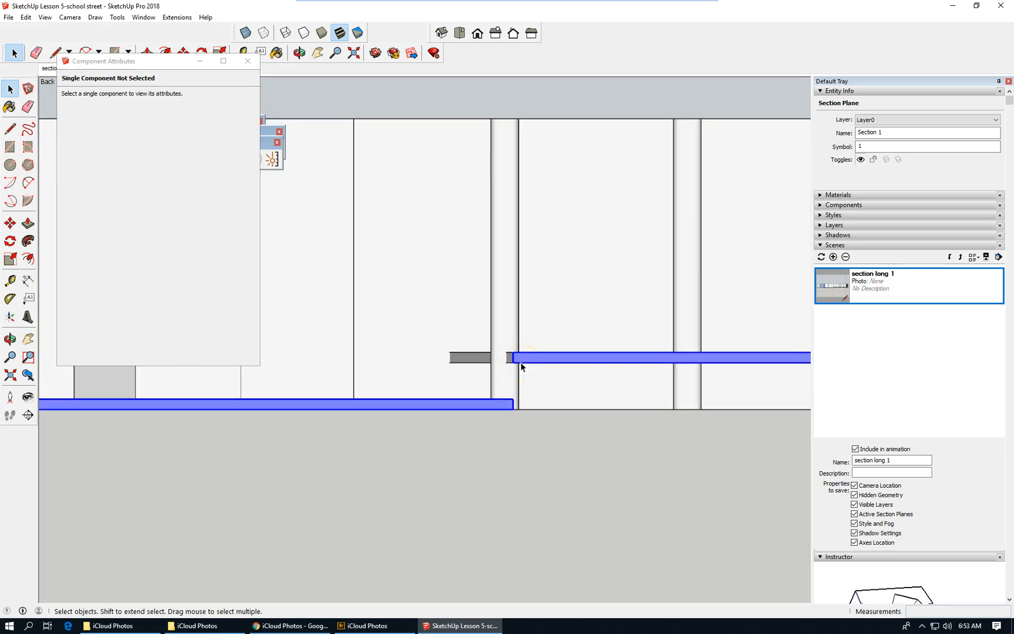
middle_click_drag(421, 389, 383, 421)
key("space")
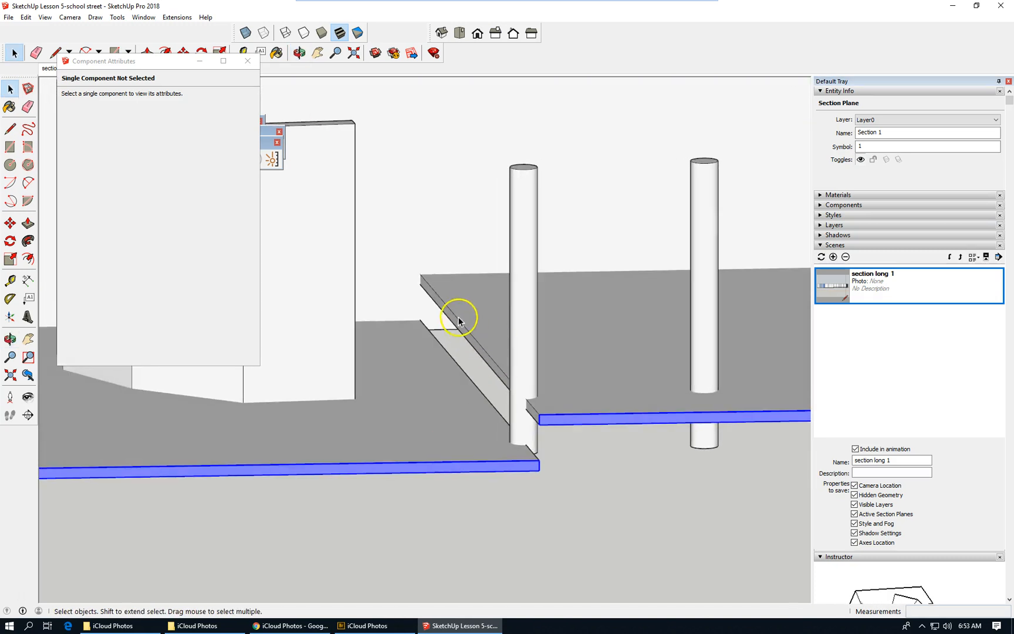
scroll(430, 362, "down", 3)
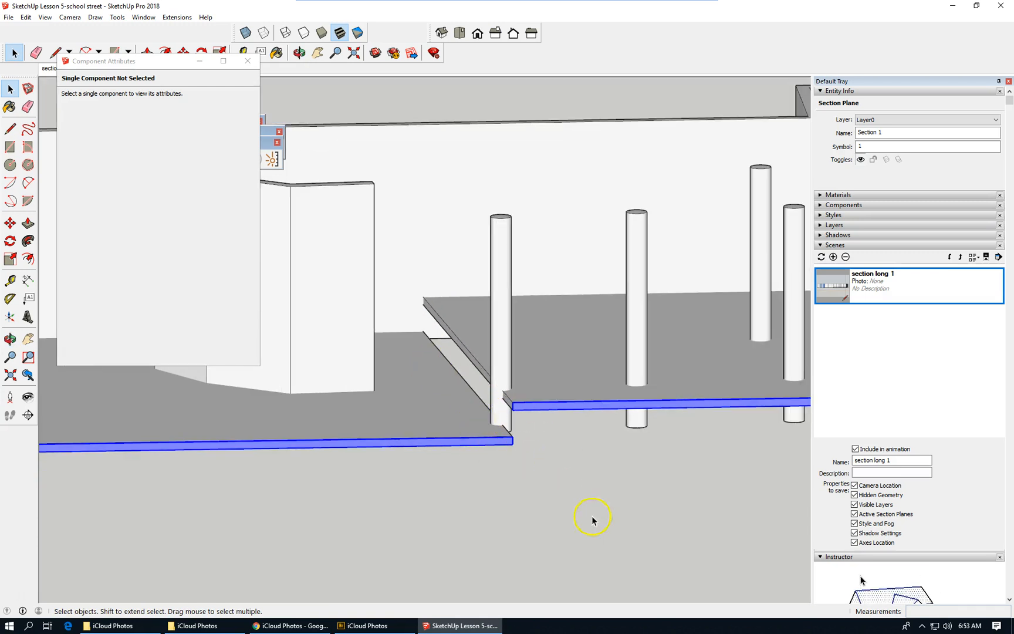
scroll(604, 522, "down", 4)
scroll(506, 430, "up", 2)
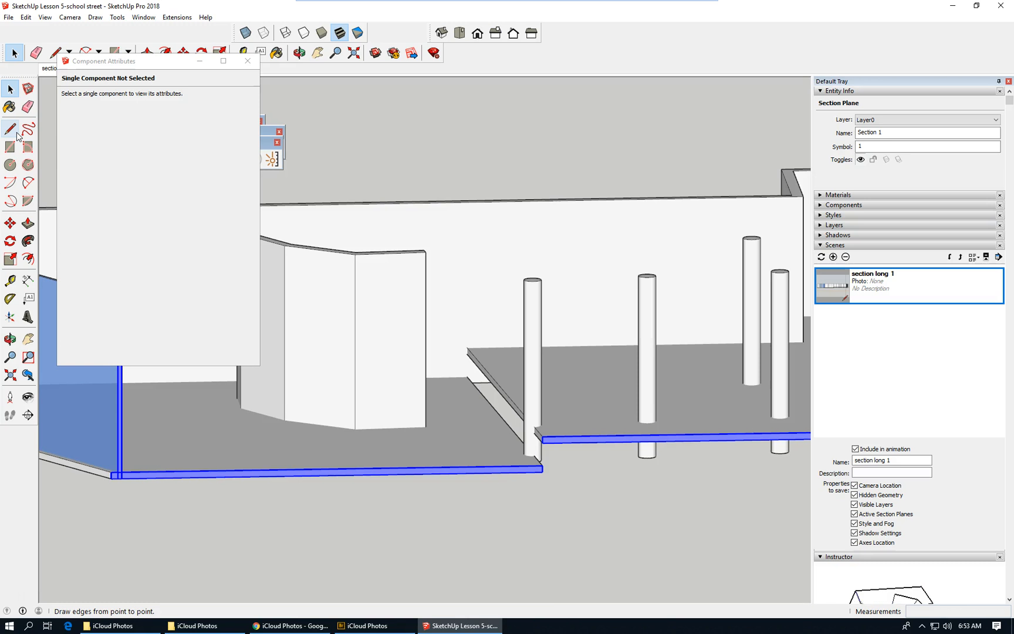
Step: Draw an 8' by 1'4" rectangle on the lower floor, between the faceted wall and the edge of the upper slab
left_click(10, 88)
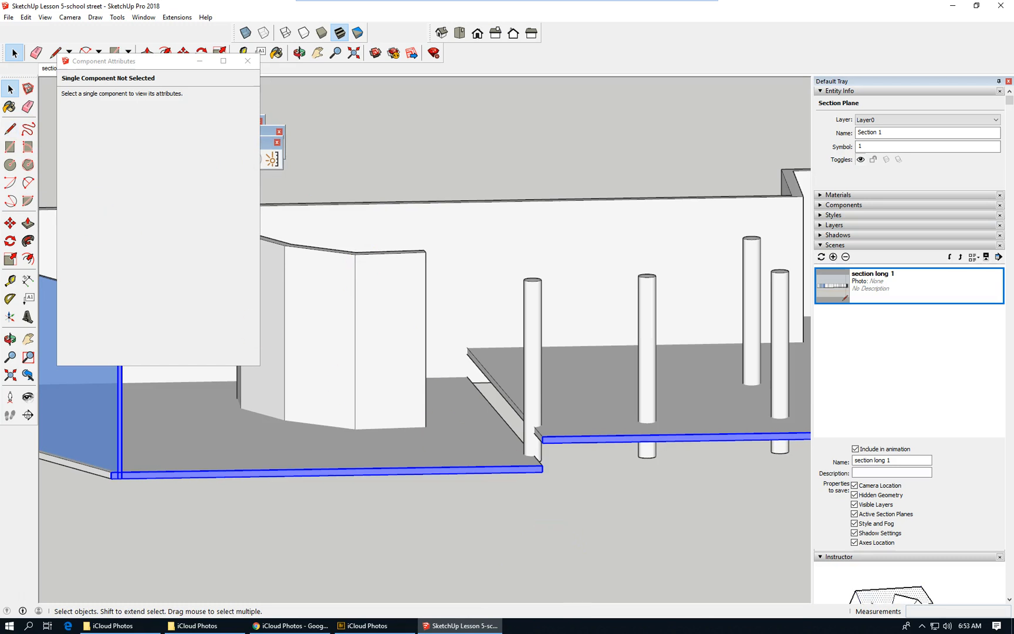
key("r")
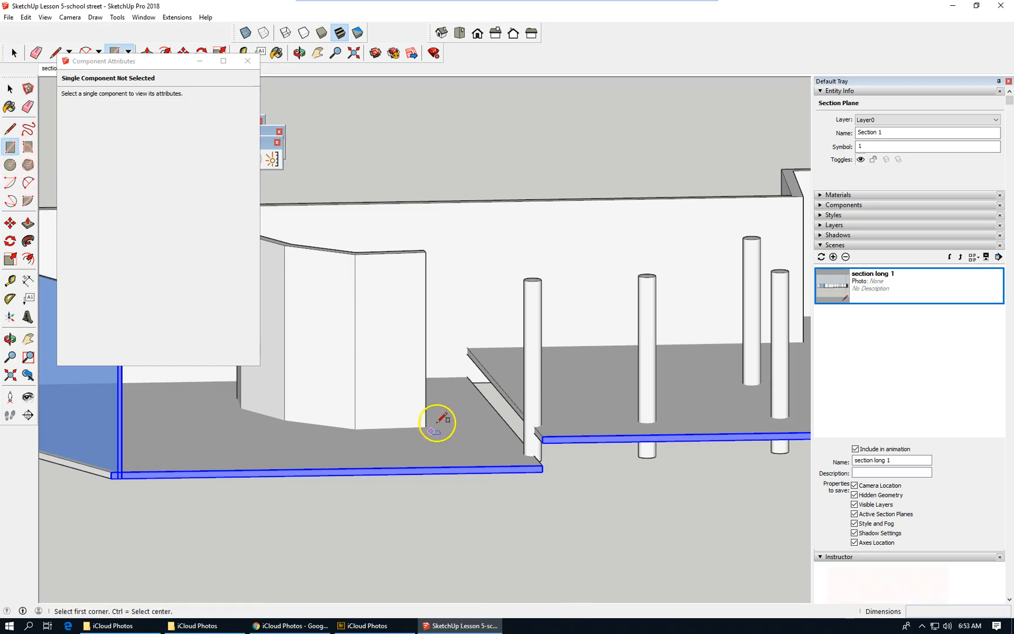
left_click(437, 405)
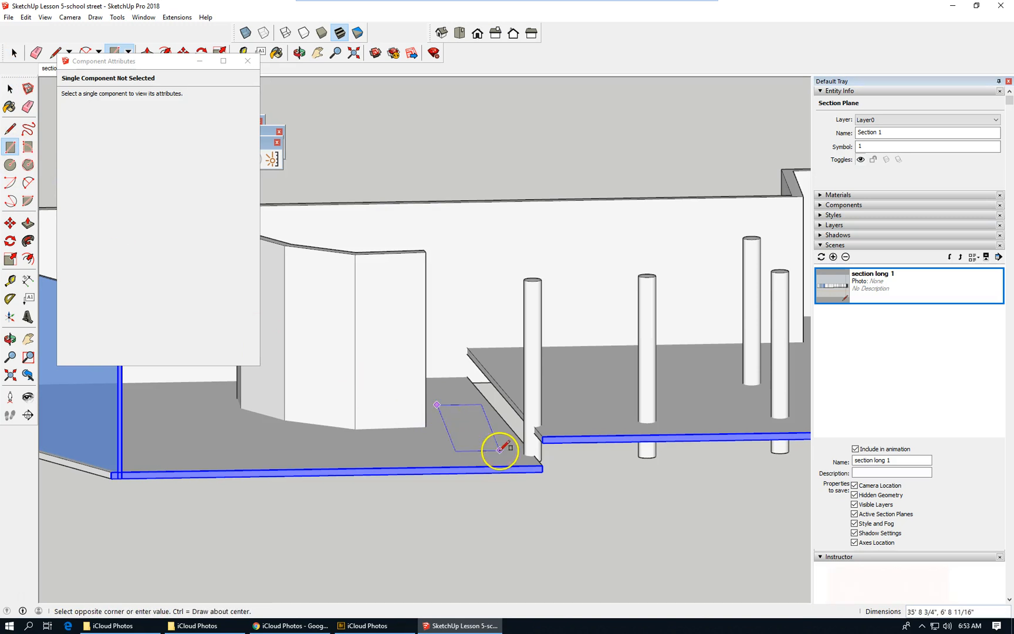
scroll(491, 445, "up", 3)
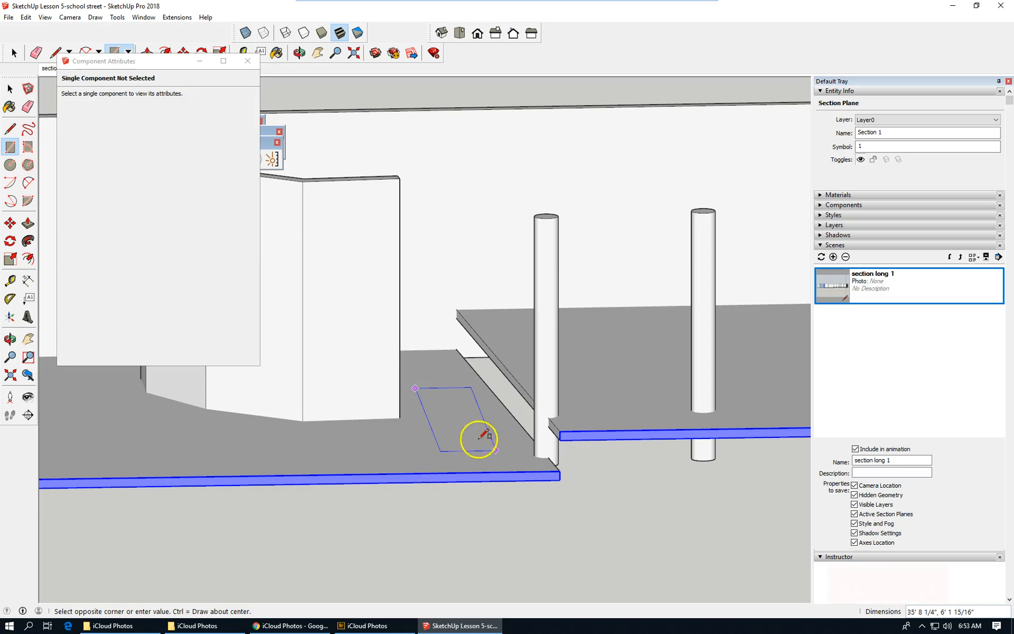
scroll(484, 435, "down", 4)
scroll(508, 423, "down", 3)
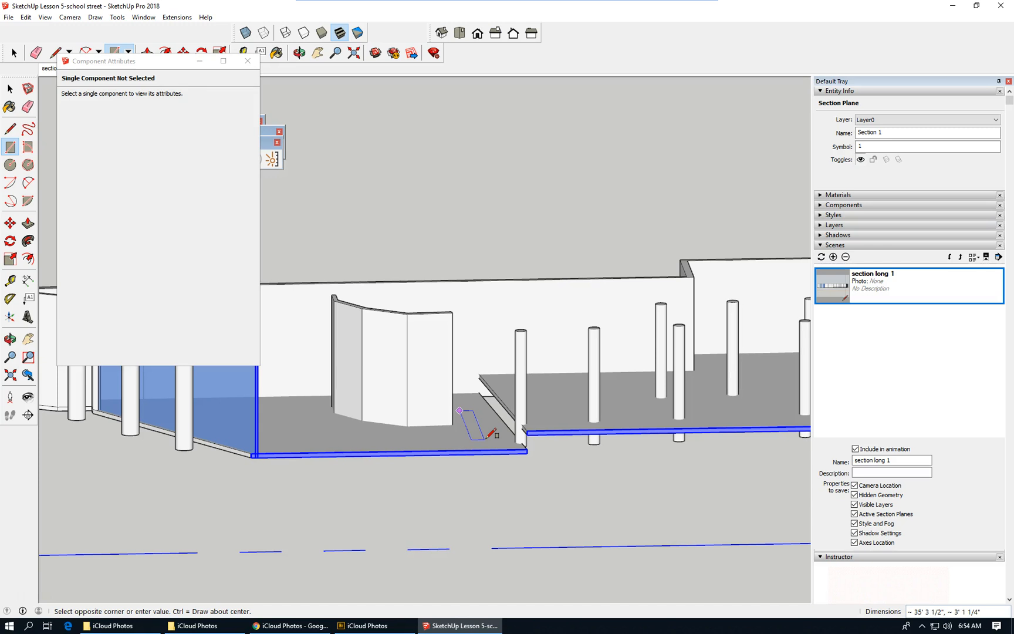
type("8")
type("',1'4")
key("Return")
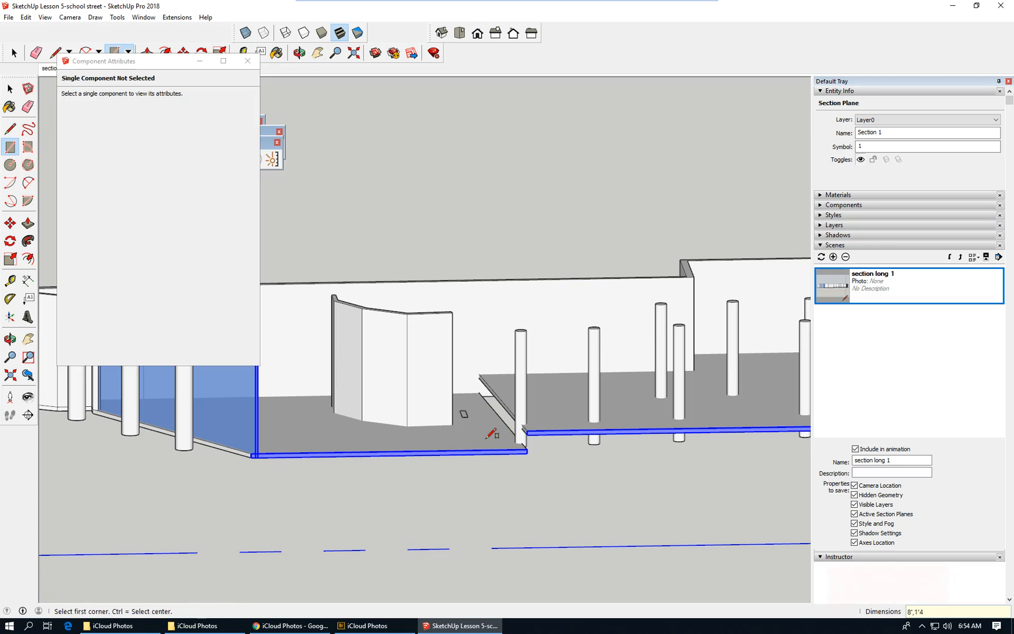
Step: Close the Component Attributes window and push/pull the small floor rectangle up 6"
middle_click_drag(436, 411, 459, 430)
scroll(487, 405, "up", 2)
scroll(386, 335, "up", 3)
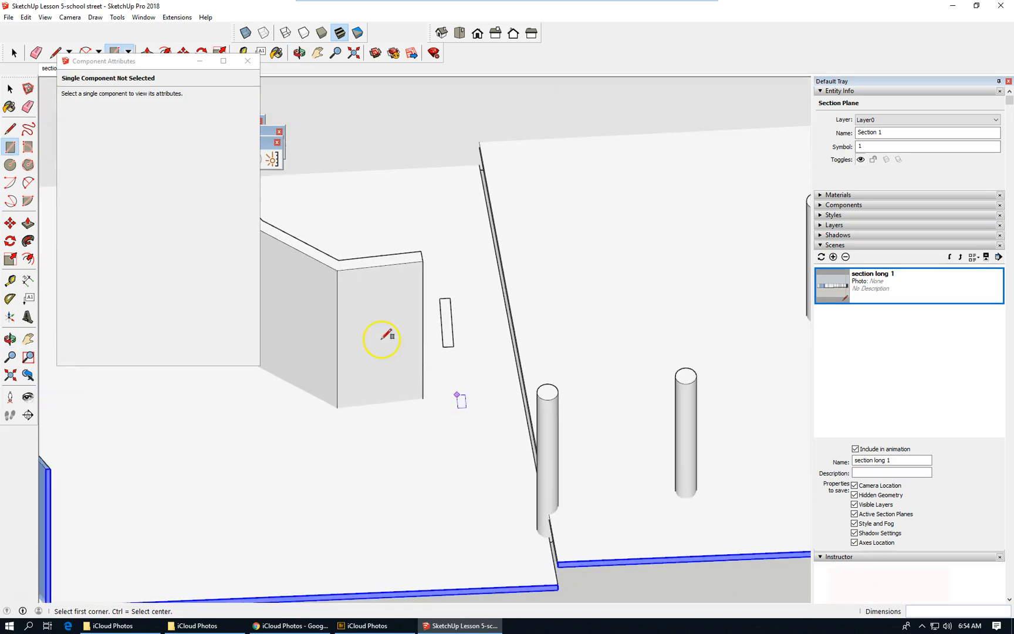
scroll(450, 391, "up", 1)
left_click(14, 53)
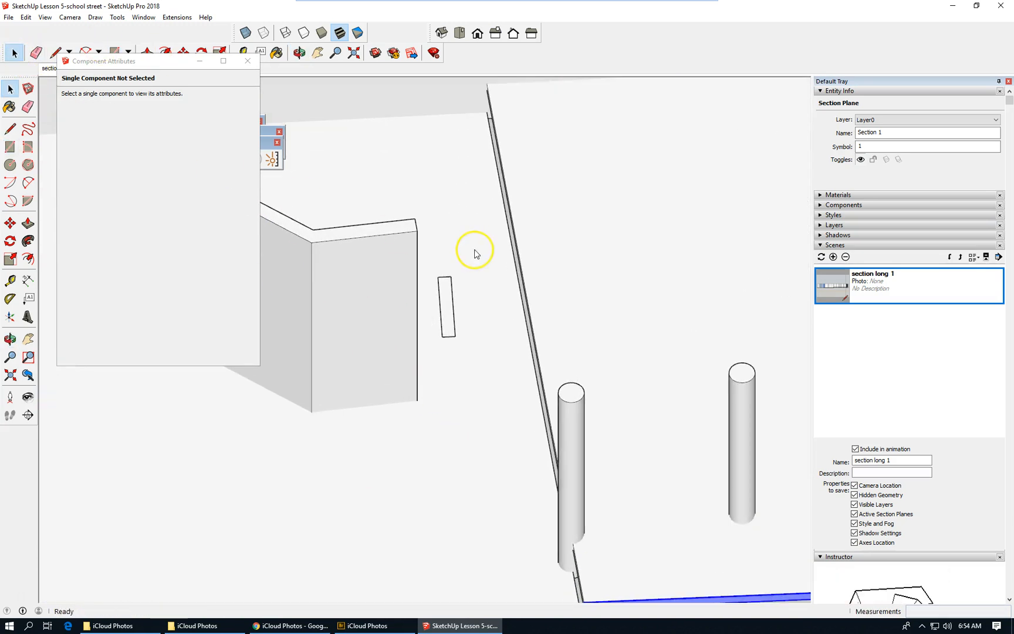
left_click(449, 312)
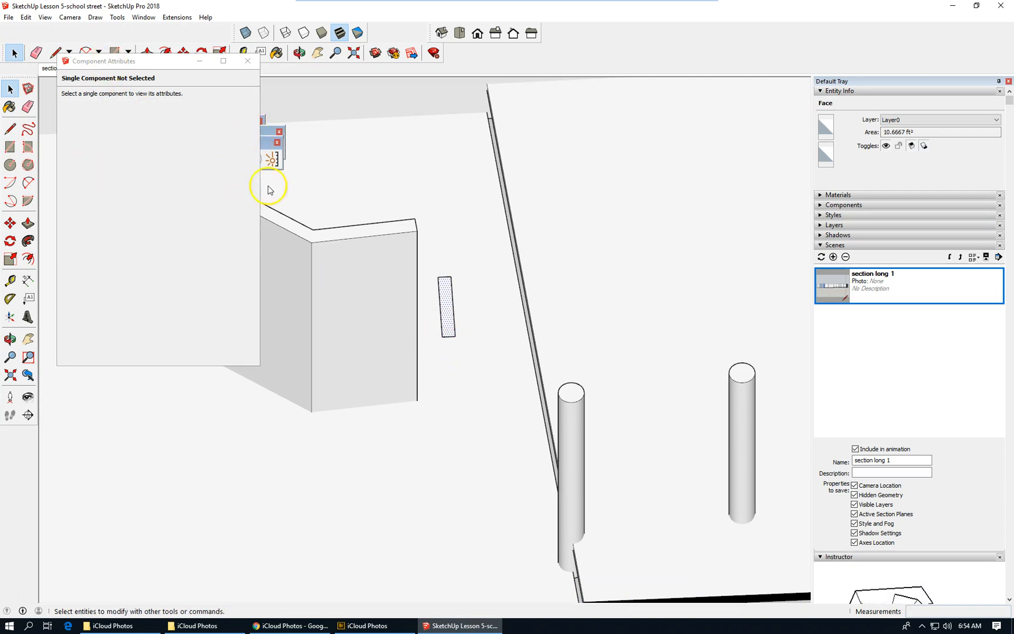
scroll(432, 367, "up", 2)
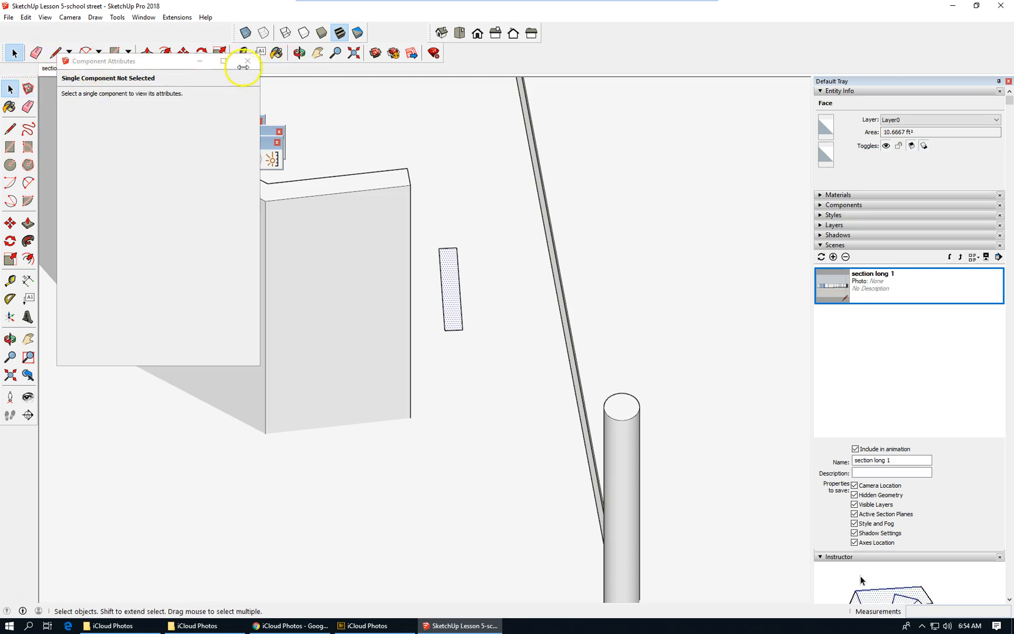
left_click(247, 61)
left_click(148, 52)
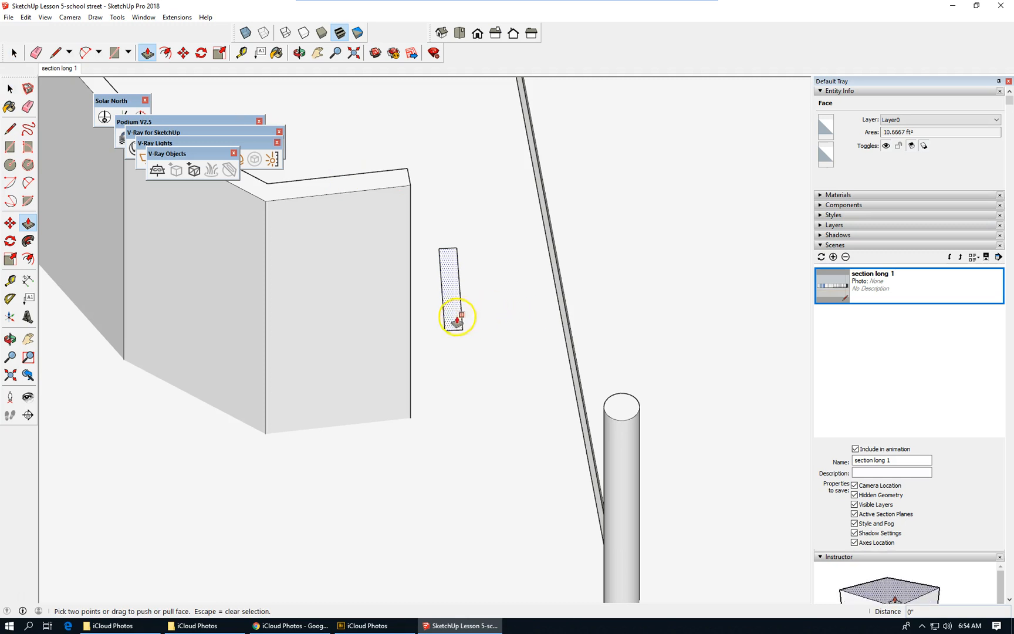
left_click(454, 318)
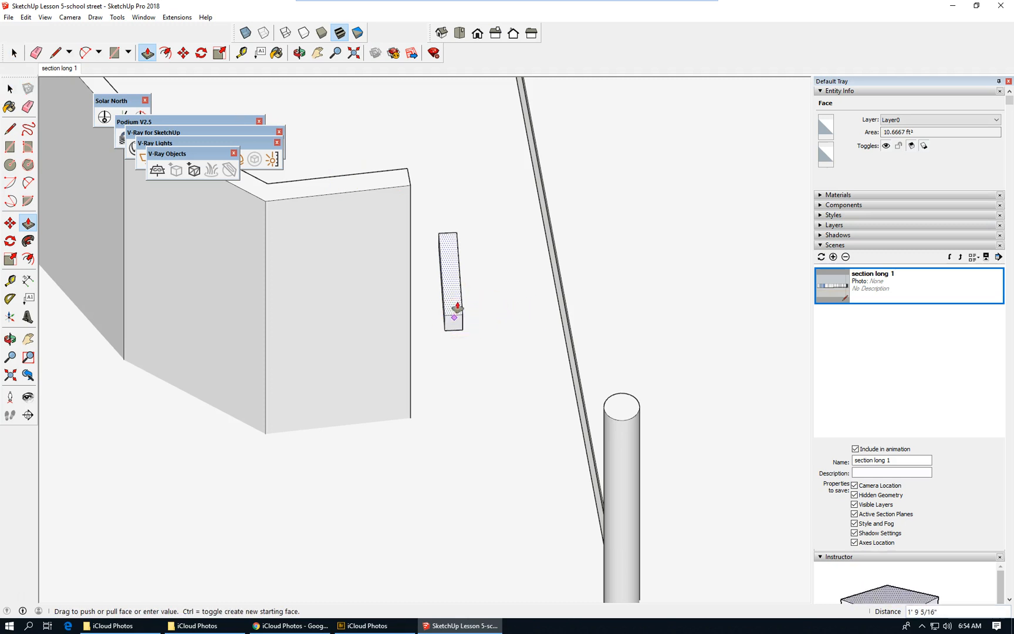
type("6")
key("Return")
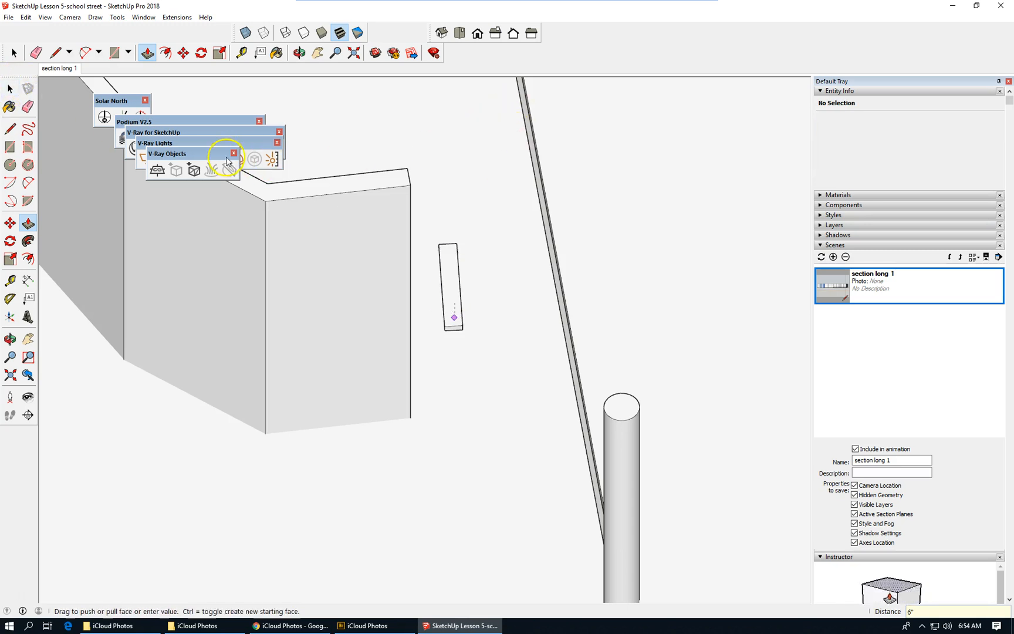
Step: Make the whole 6" high block a component with the definition name "stair tread, monumental"
left_click(10, 89)
left_click(448, 273)
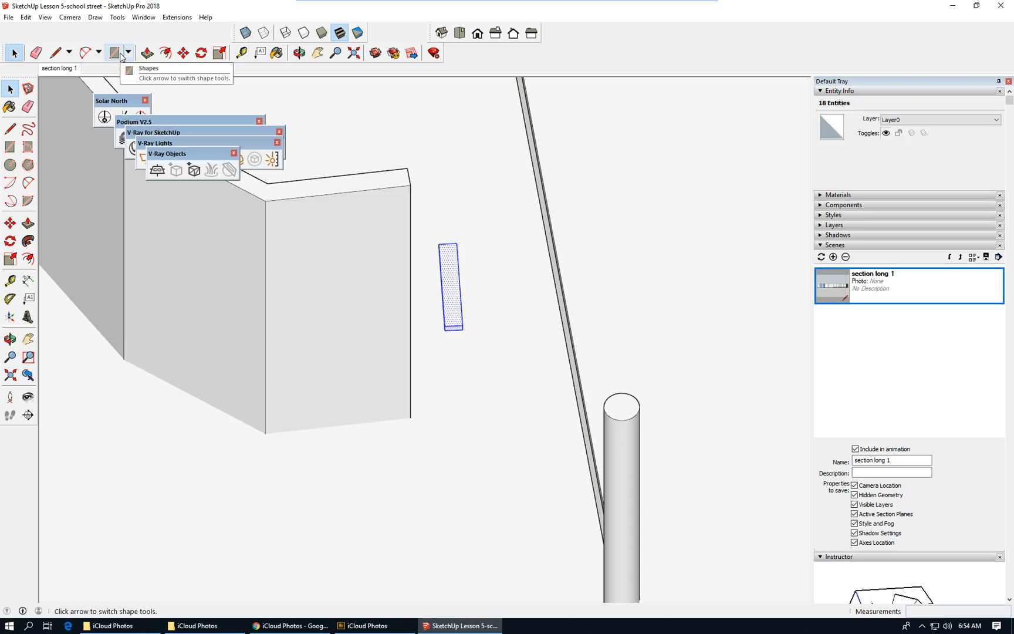
key("g")
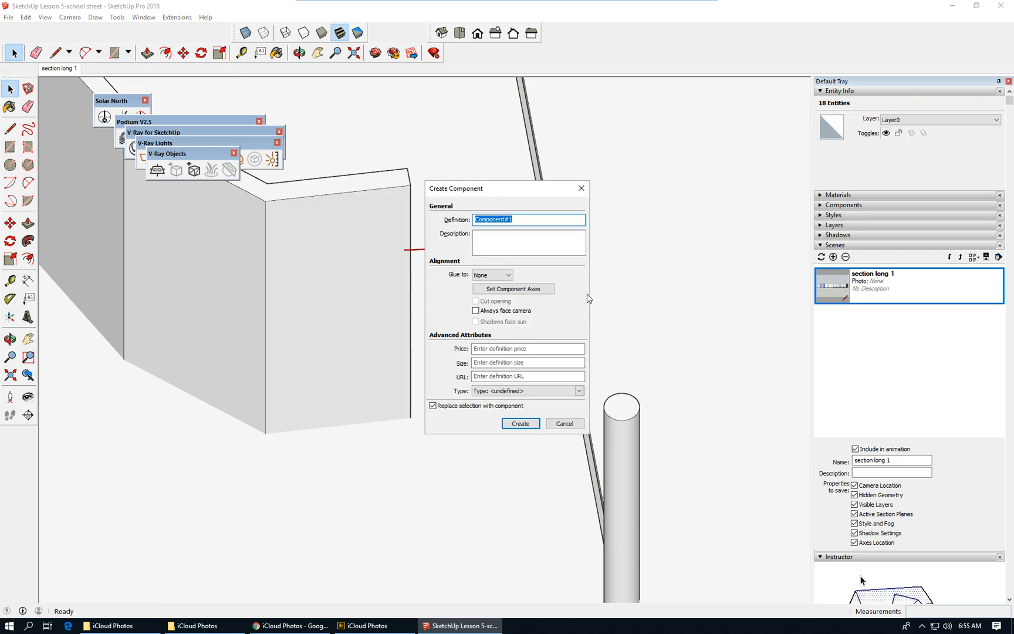
type("stair treat")
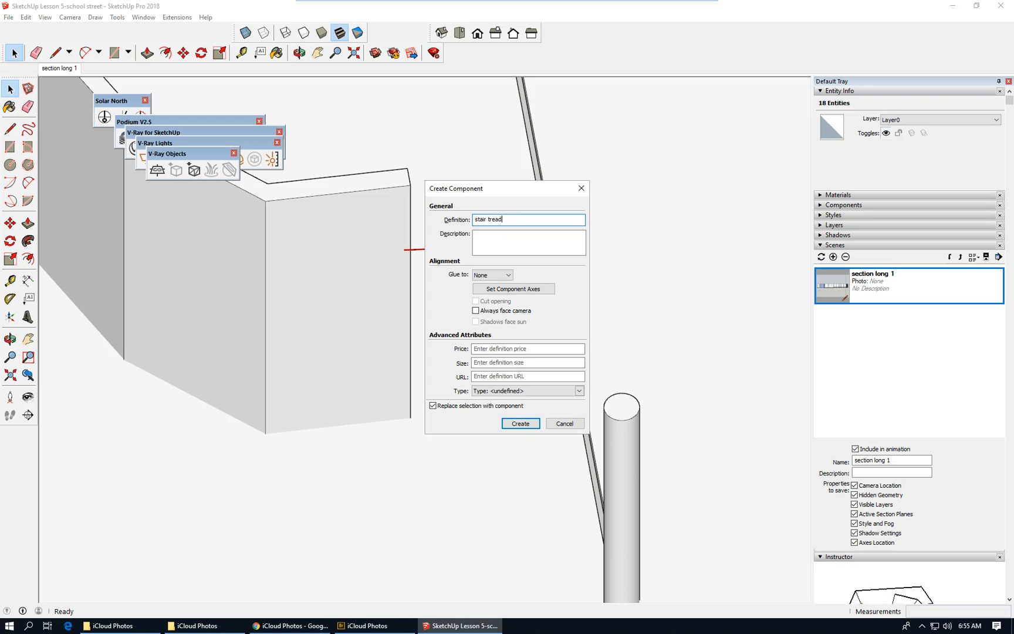
type(", monumental")
left_click(514, 424)
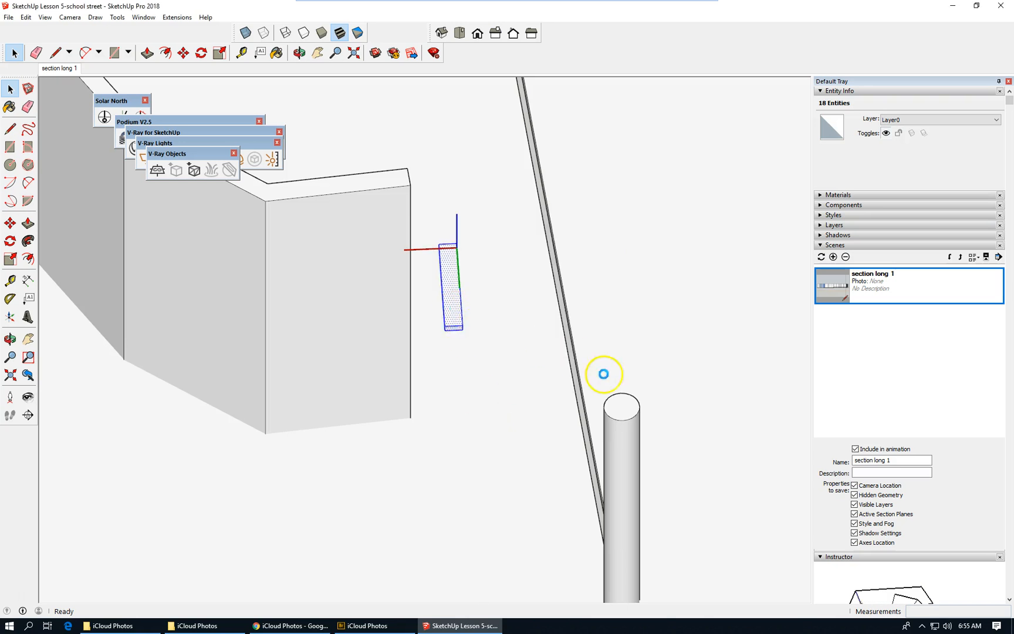
scroll(521, 345, "down", 2)
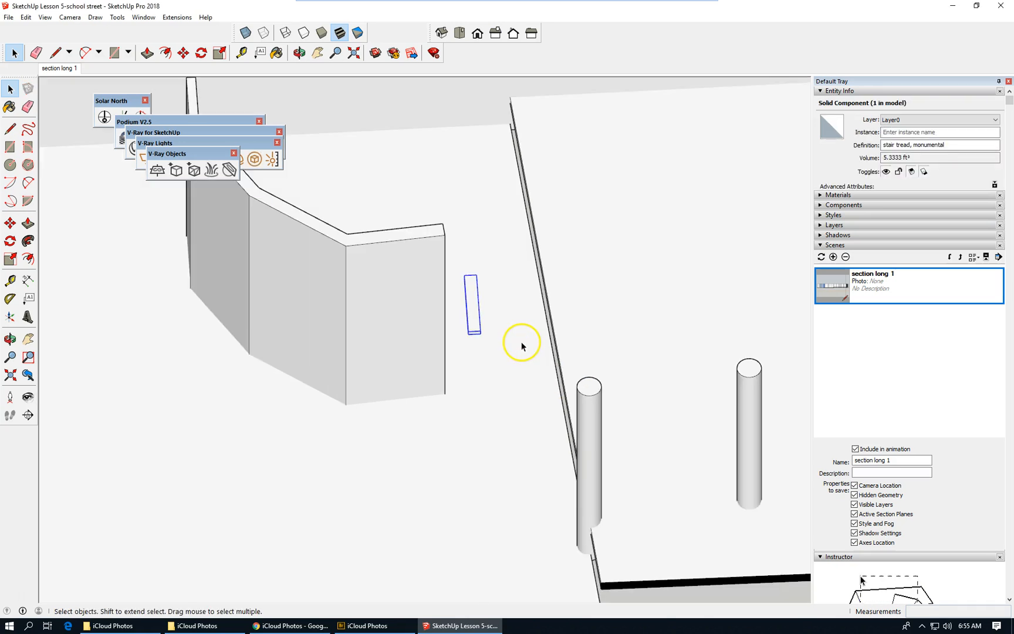
Step: Copy the stair tread from its bottom front corner onto its upper back corner and array the copy 8x into a rising flight
scroll(500, 333, "up", 3)
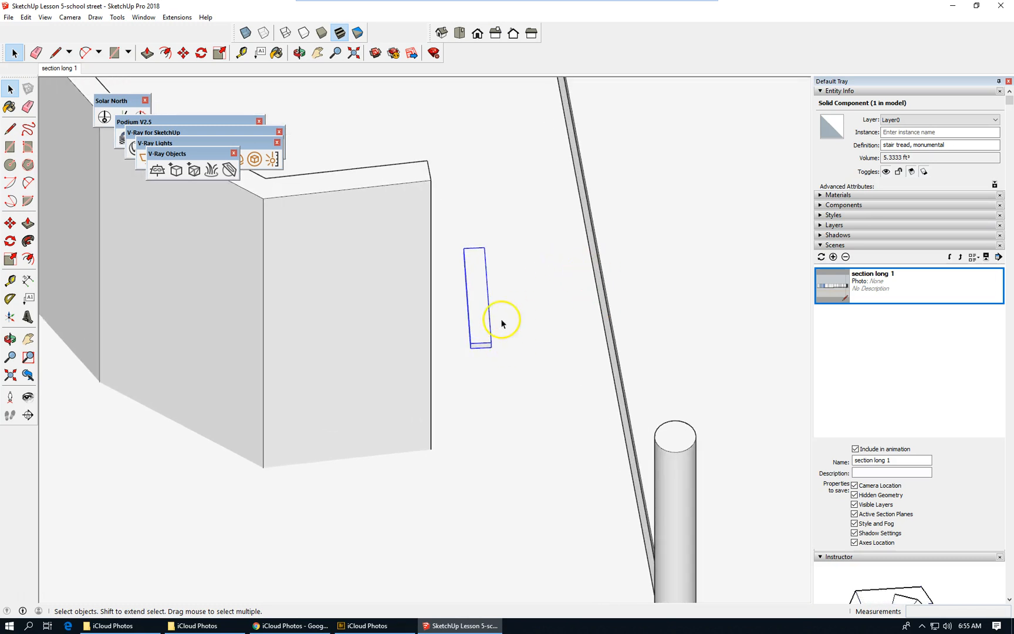
scroll(550, 323, "down", 1)
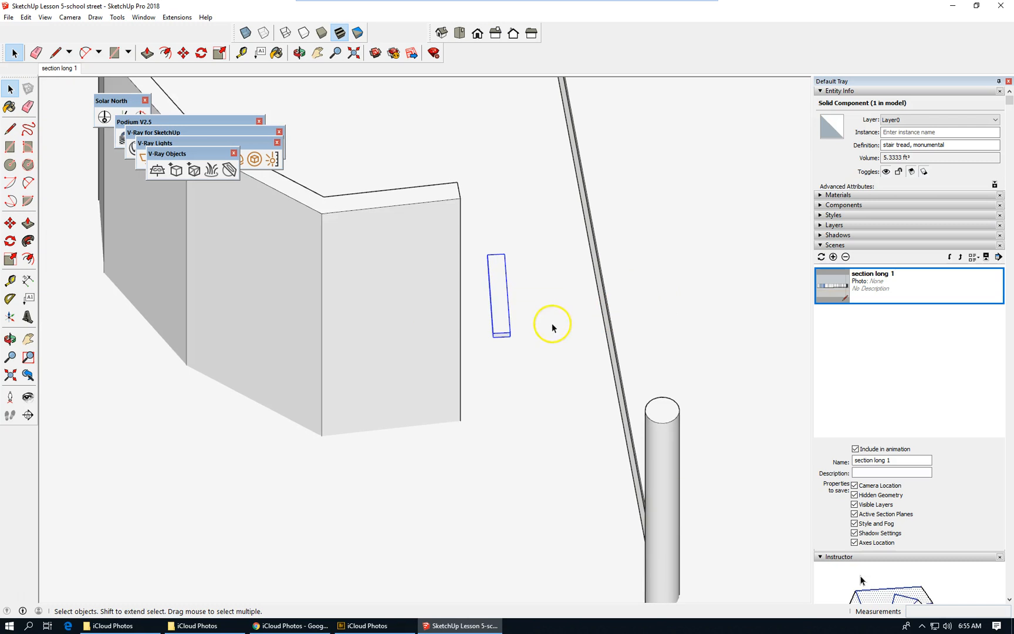
scroll(522, 340, "down", 1)
middle_click_drag(510, 338, 566, 264)
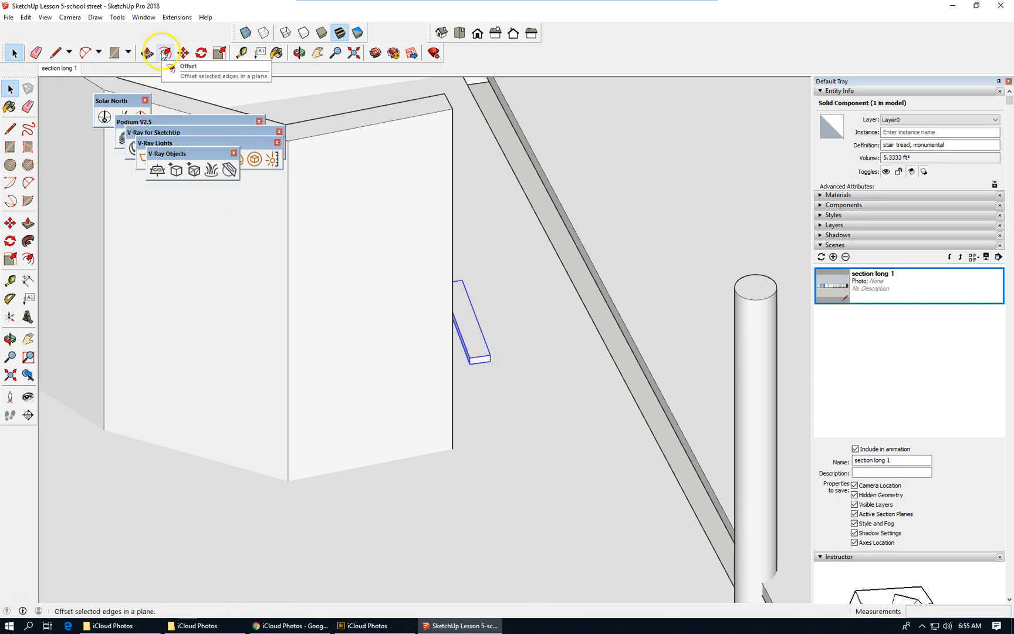
left_click(183, 54)
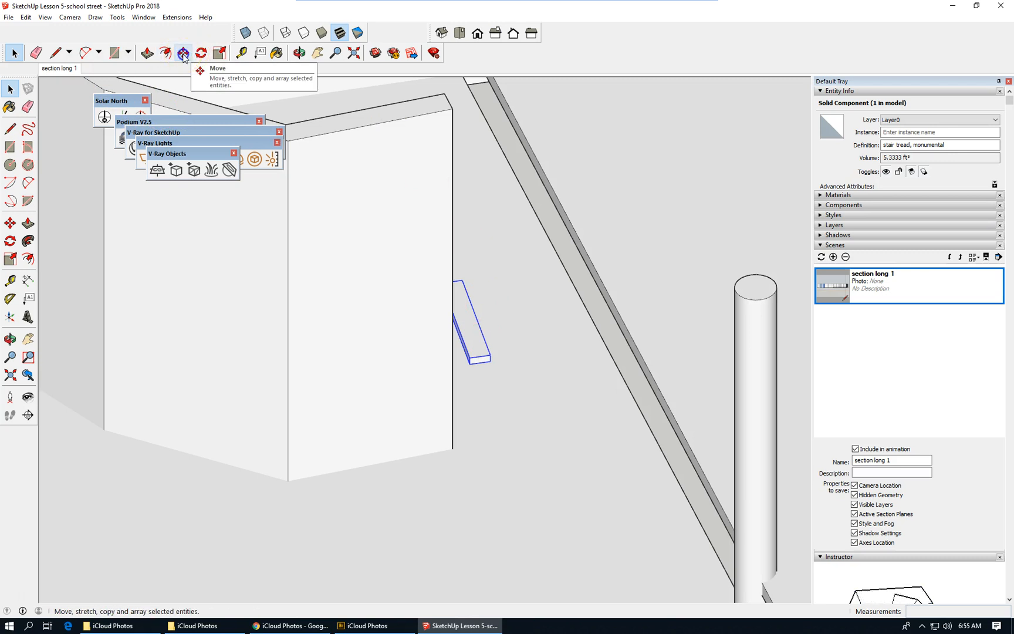
scroll(463, 367, "up", 3)
scroll(475, 364, "up", 1)
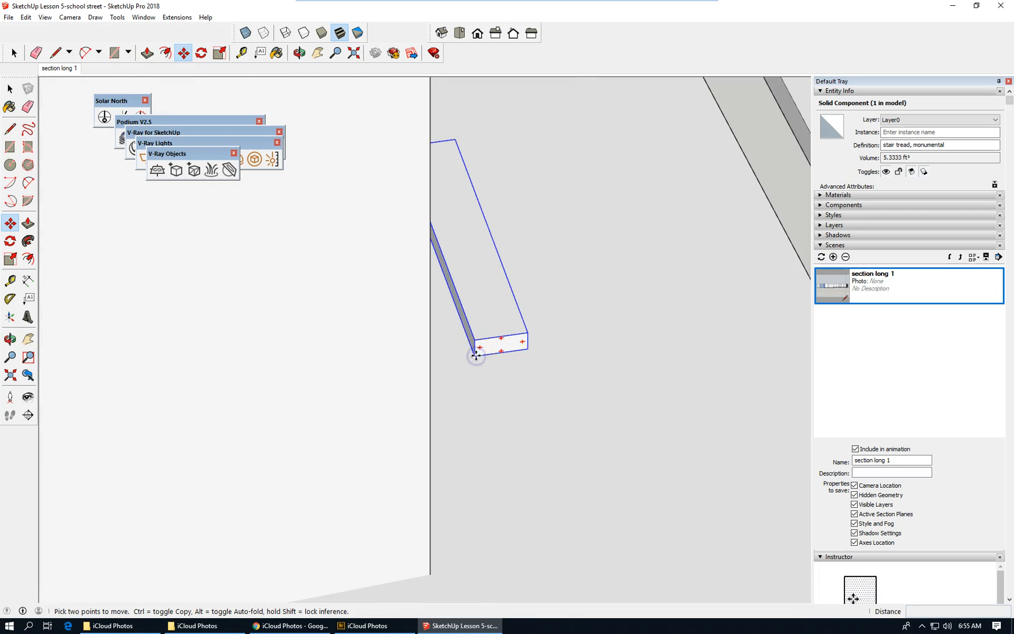
left_click_drag(476, 354, 527, 333, "ctrl")
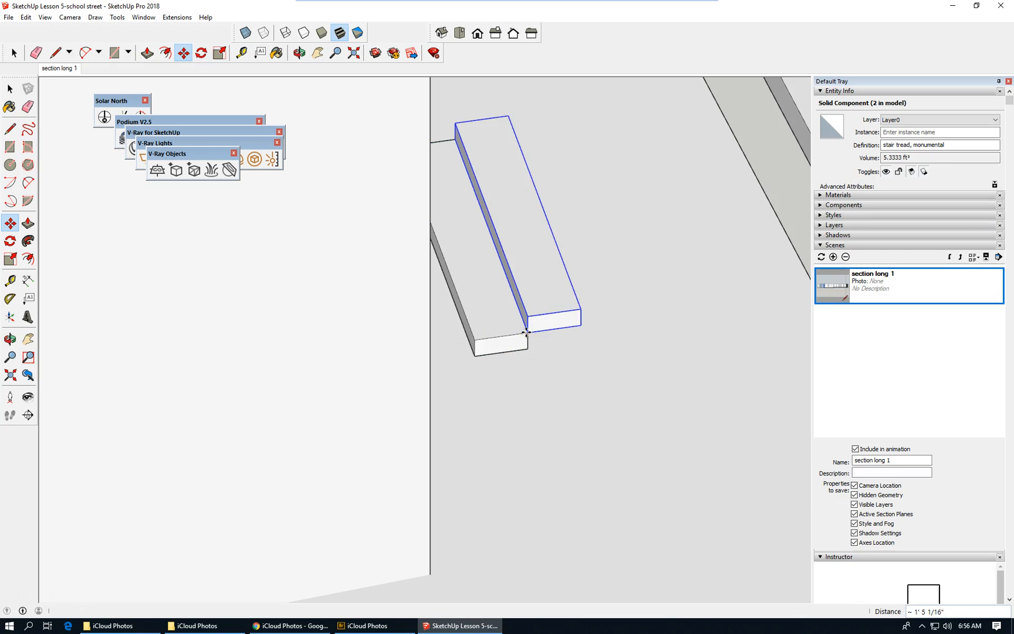
type("8x")
key("Return")
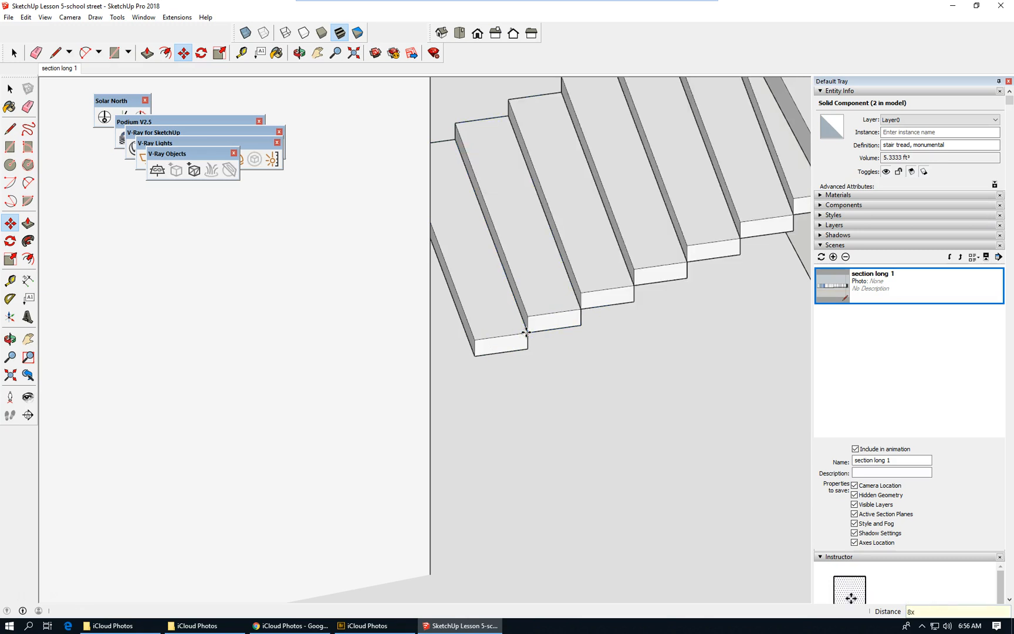
Step: Check the arrayed treads individually, from the lowest one up to the tread that meets the upper slab
scroll(580, 387, "down", 1)
scroll(580, 386, "down", 1)
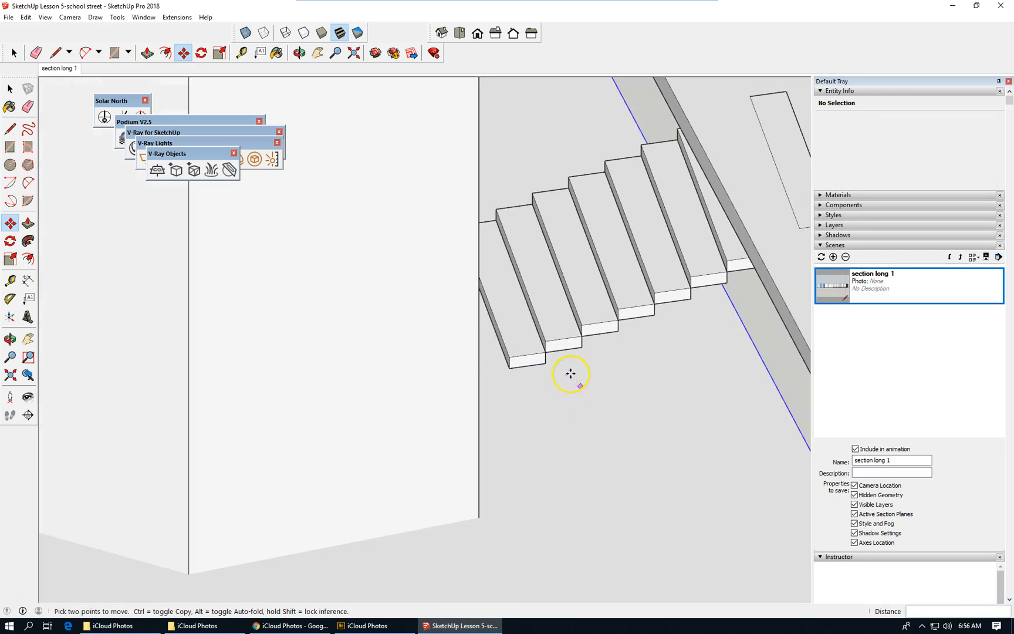
scroll(580, 387, "down", 1)
scroll(648, 201, "down", 1)
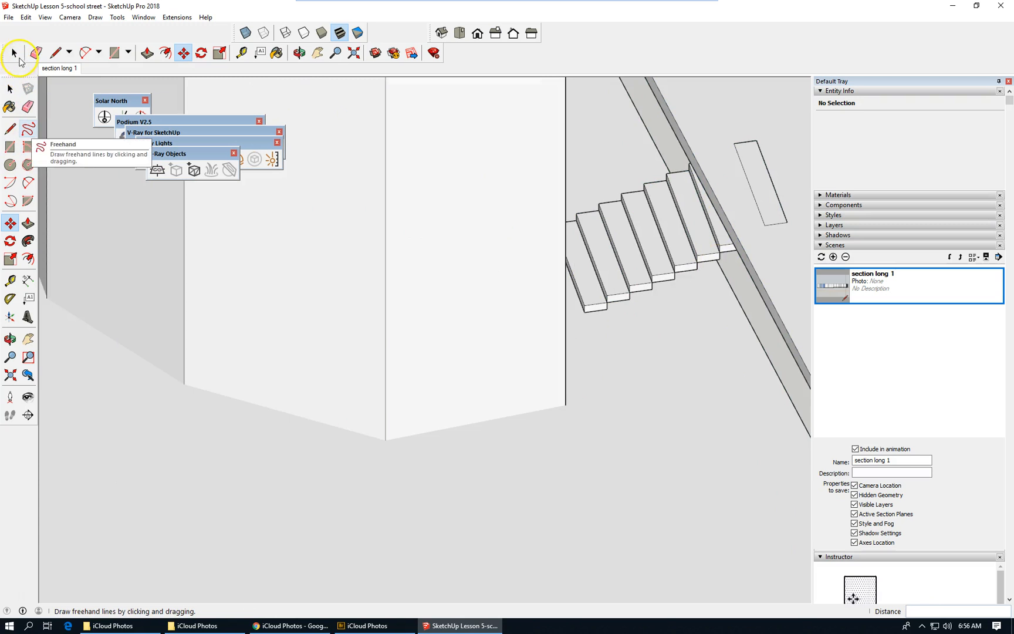
left_click(14, 53)
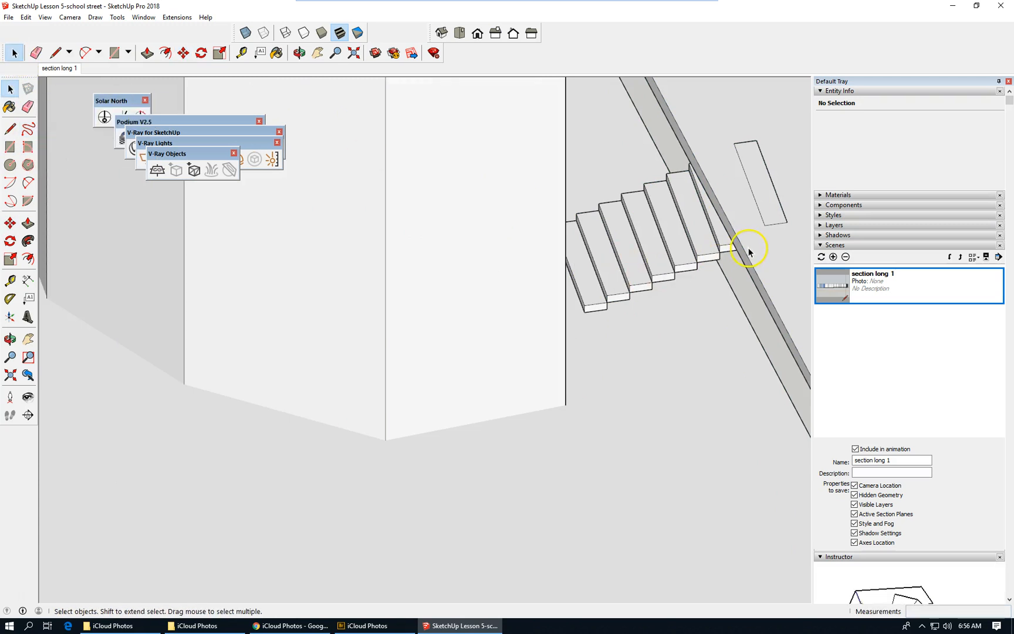
scroll(748, 251, "down", 1)
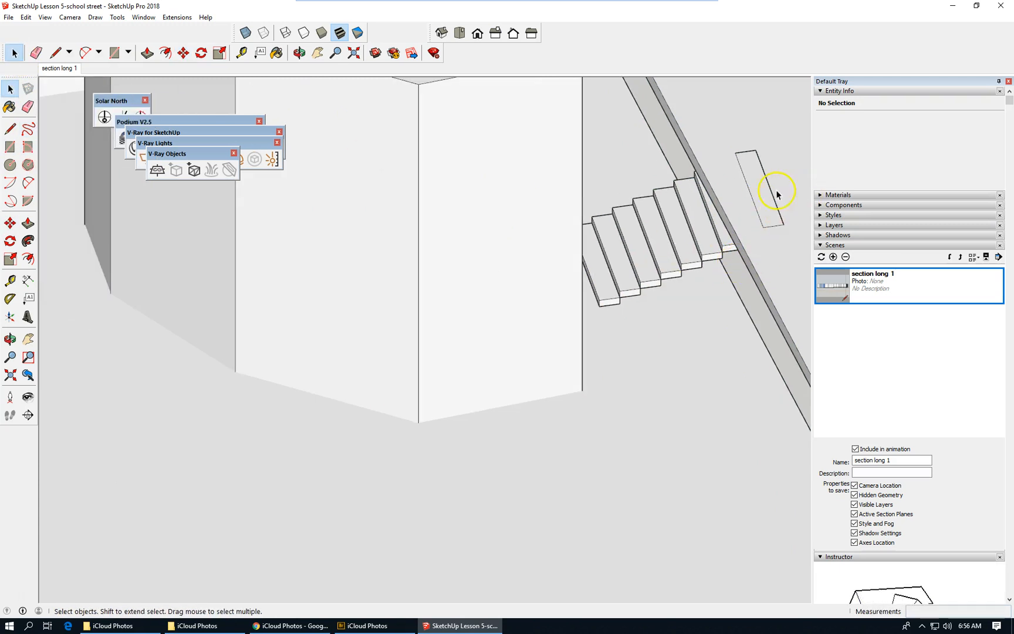
left_click(612, 302)
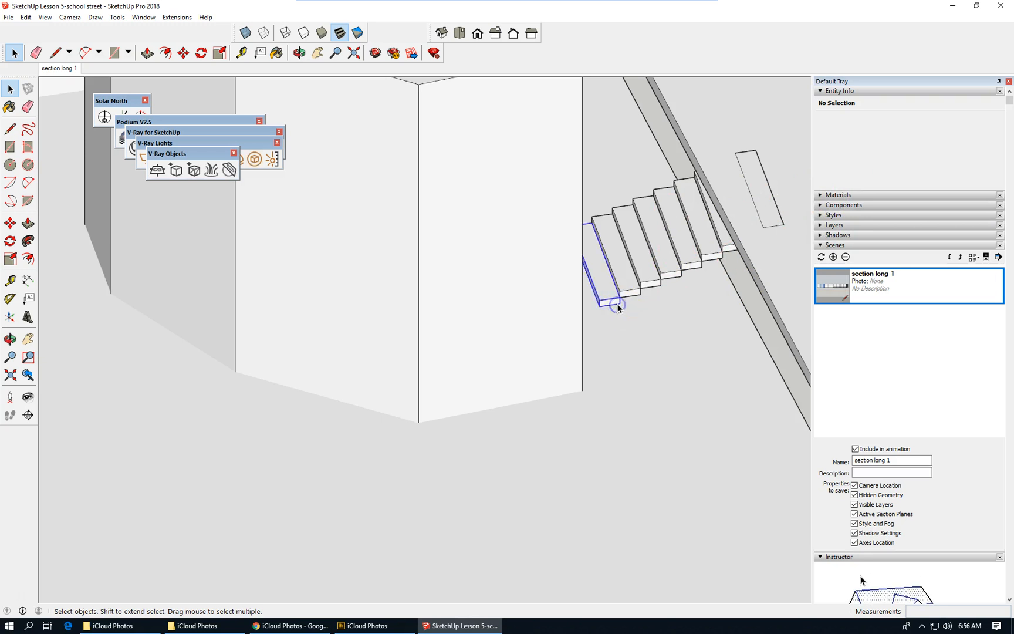
left_click(647, 279)
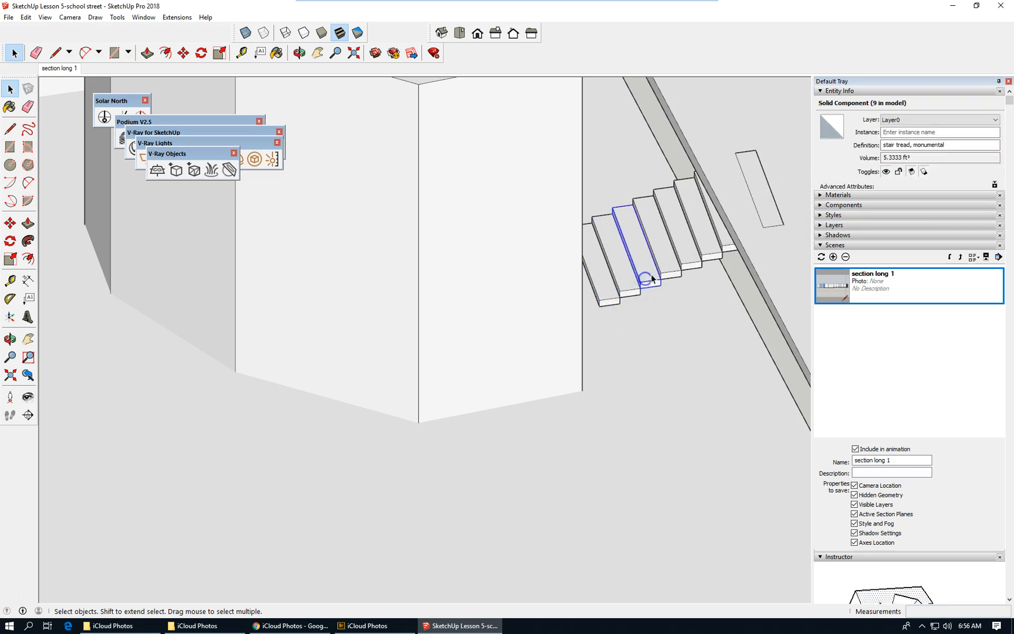
left_click(693, 266)
left_click(706, 254)
left_click(726, 247)
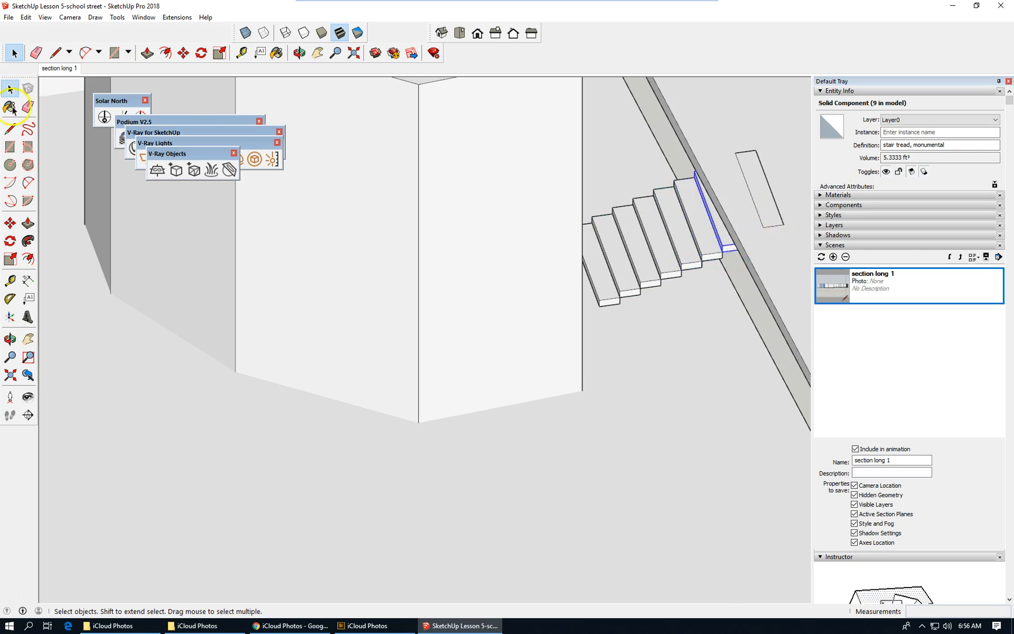
Step: Turn on X-ray display to examine the treads that run through the upper slab
left_click(246, 33)
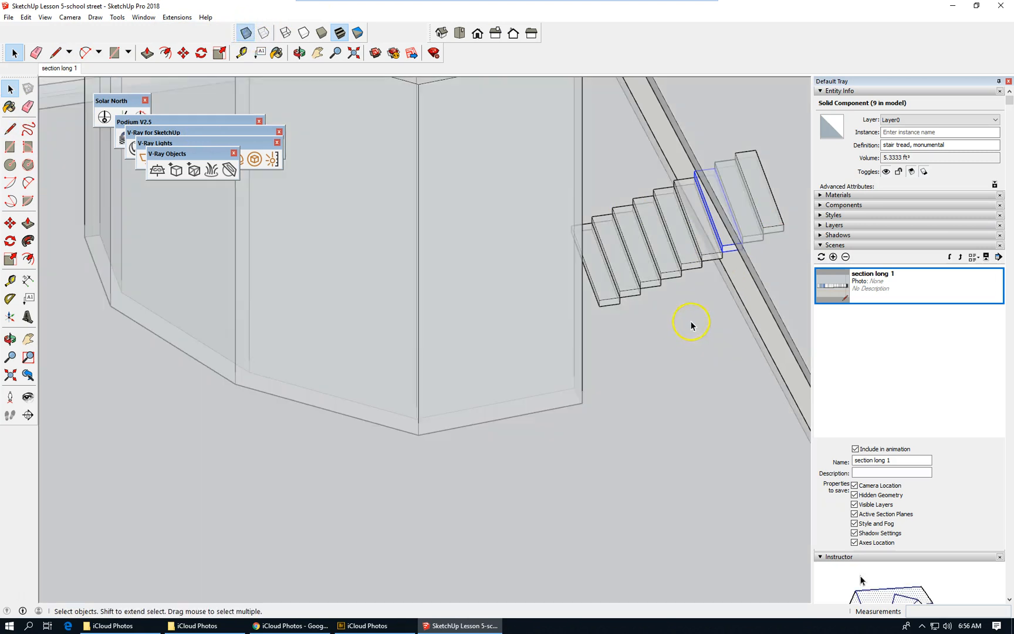
middle_click_drag(716, 271, 456, 335)
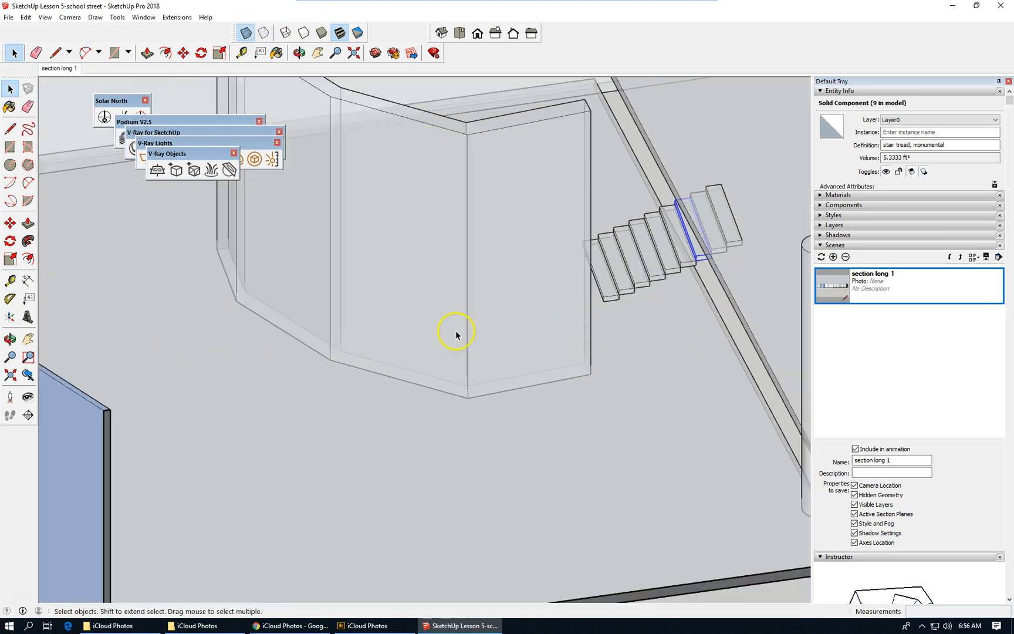
scroll(411, 331, "down", 8)
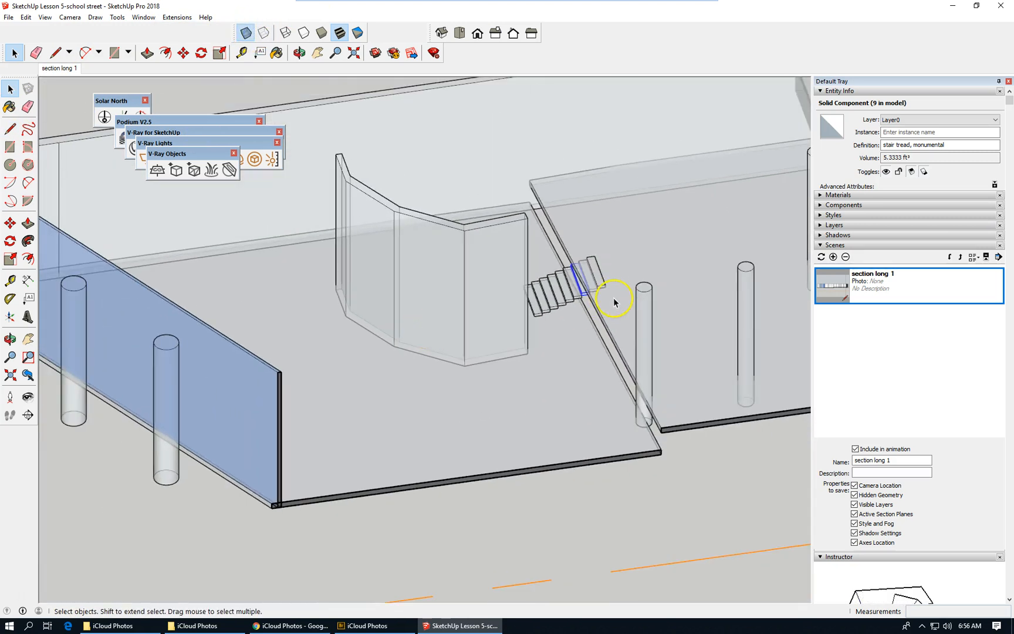
scroll(613, 298, "up", 2)
scroll(519, 317, "up", 2)
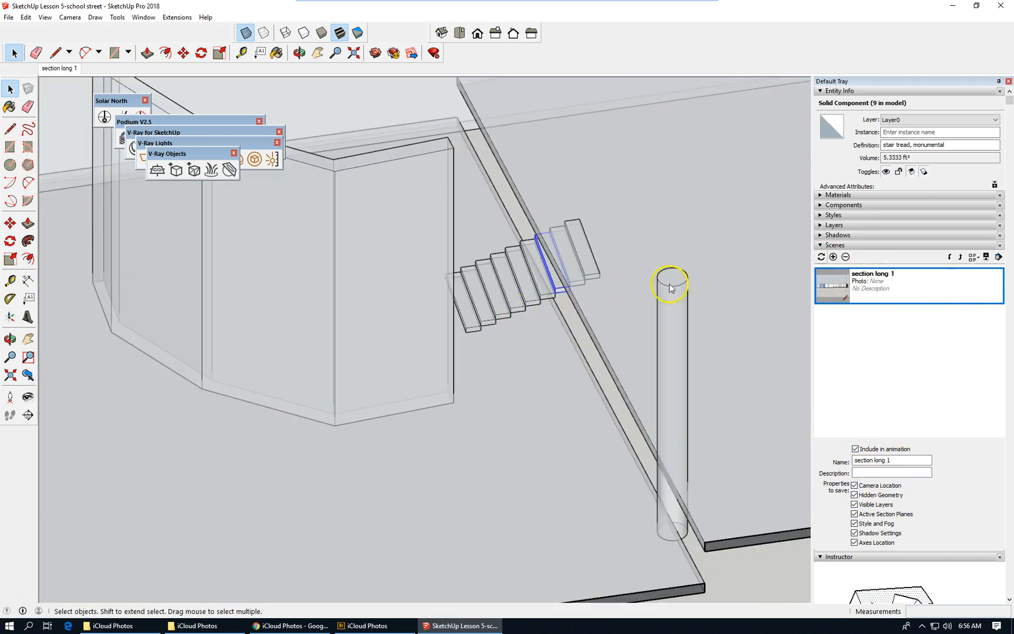
Step: Select the lowest tread, then undock the Default Tray and collapse its Scenes and Instructor sections
left_click(473, 327)
right_click(473, 328)
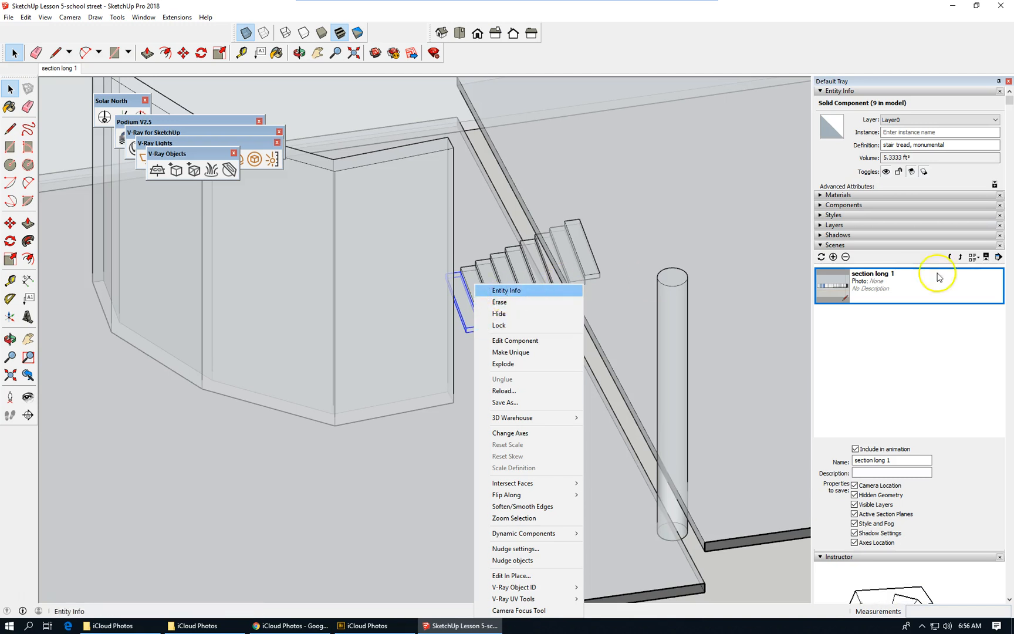
left_click_drag(845, 82, 792, 41)
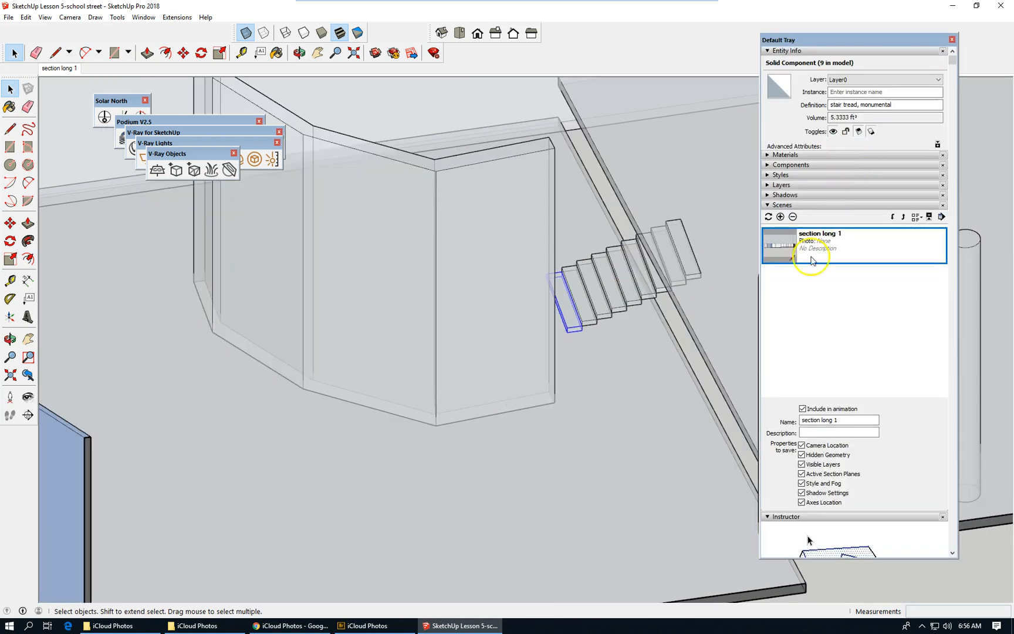
left_click(770, 206)
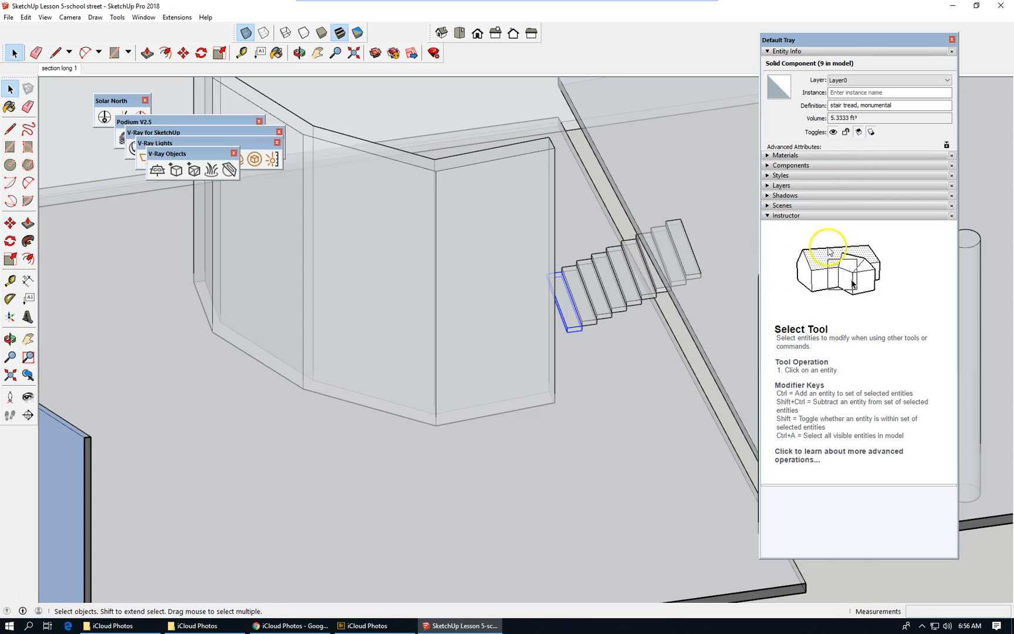
left_click(767, 215)
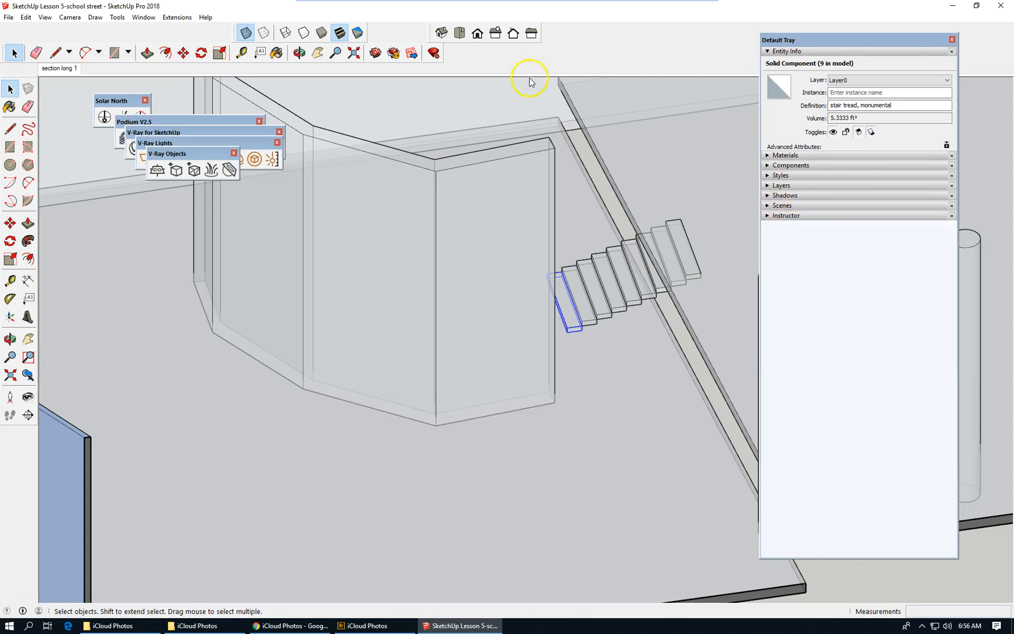
Step: Add the Outliner to the Default Tray
left_click(117, 17)
mouse_move(150, 19)
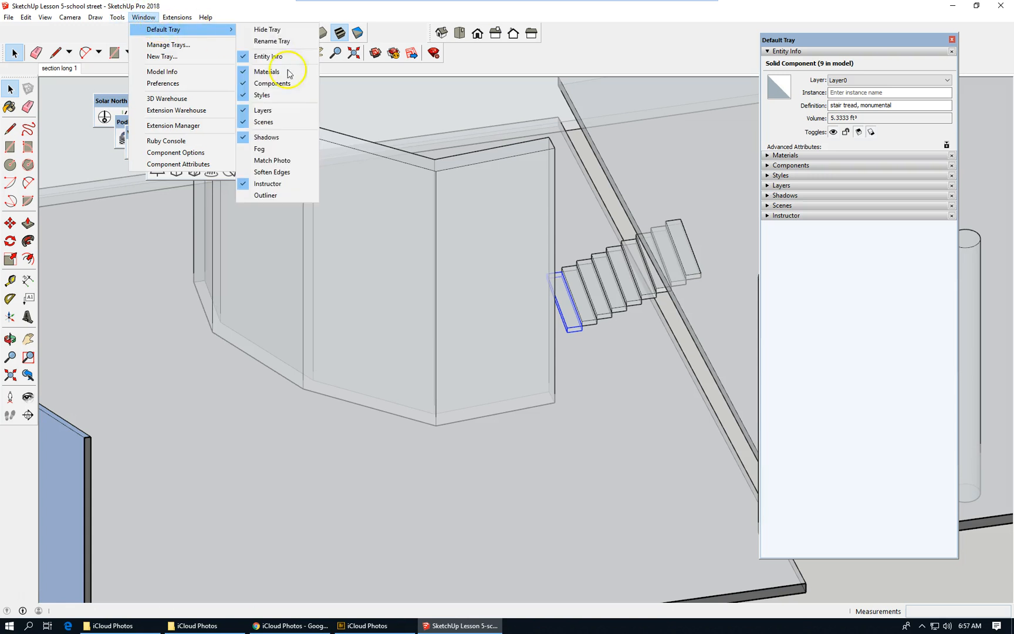
left_click(262, 196)
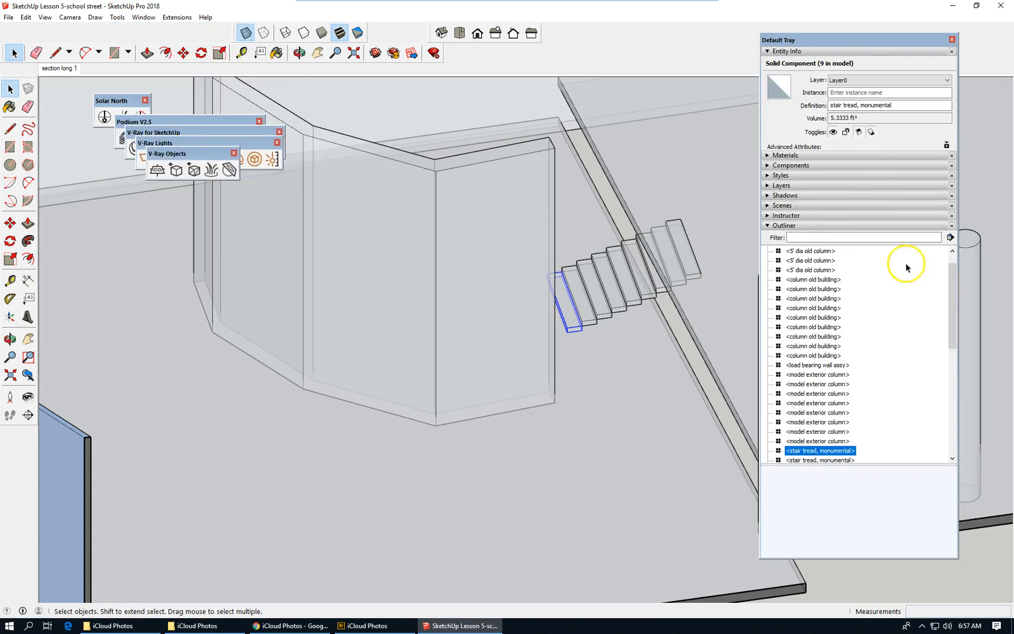
Step: Select all nine "stair tread, monumental" components in the Outliner and make them a group
scroll(869, 428, "down", 6)
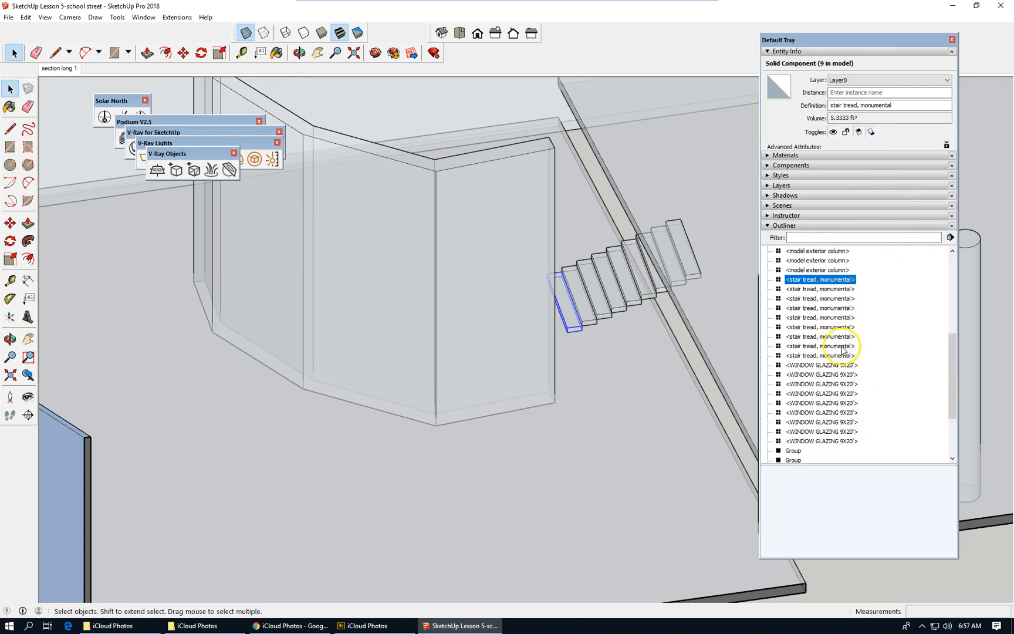
left_click(827, 355)
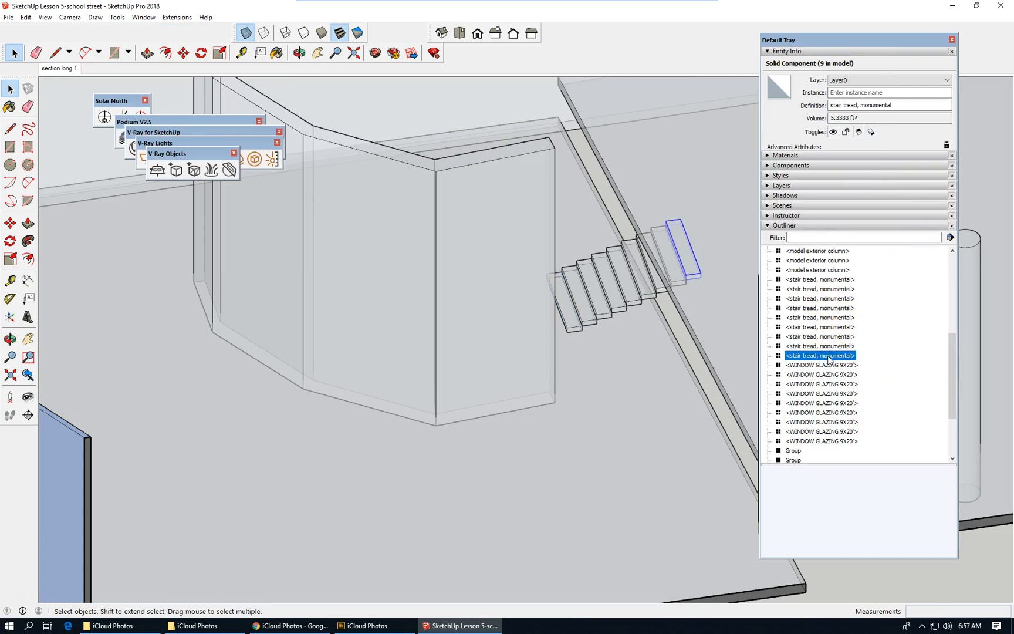
left_click(824, 281)
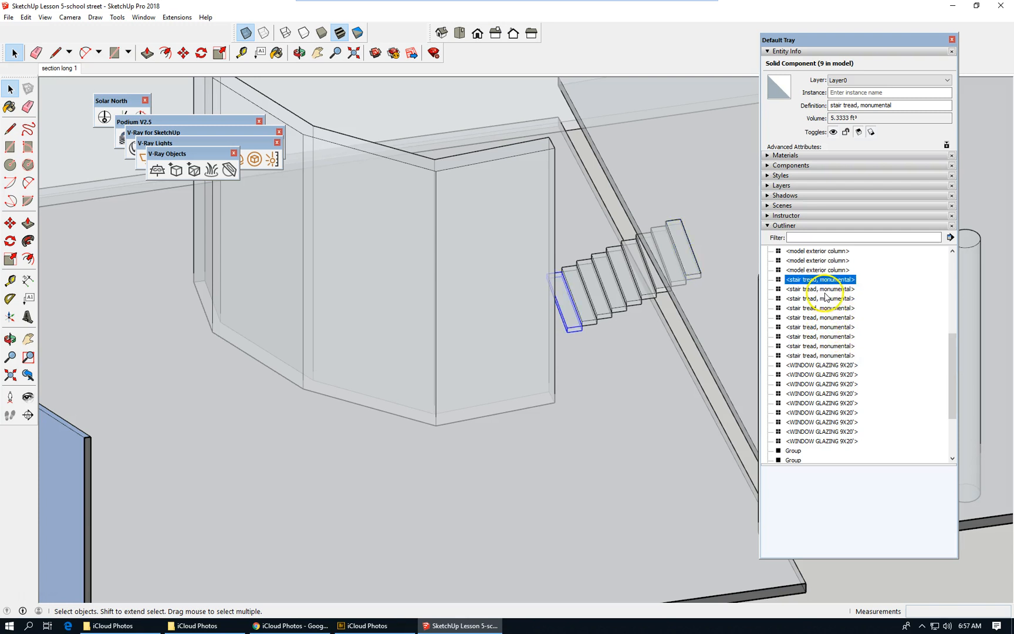
left_click(824, 290, "shift")
left_click(826, 298, "shift")
left_click(822, 308, "shift")
left_click(822, 327, "shift")
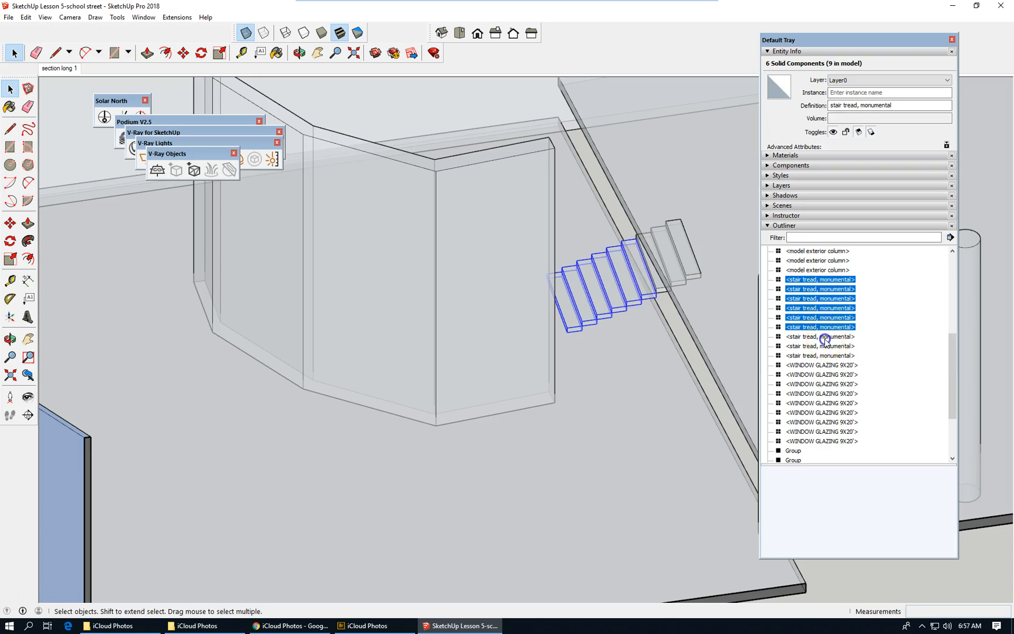
left_click(823, 336, "shift")
left_click(824, 346, "shift")
left_click(828, 356, "shift")
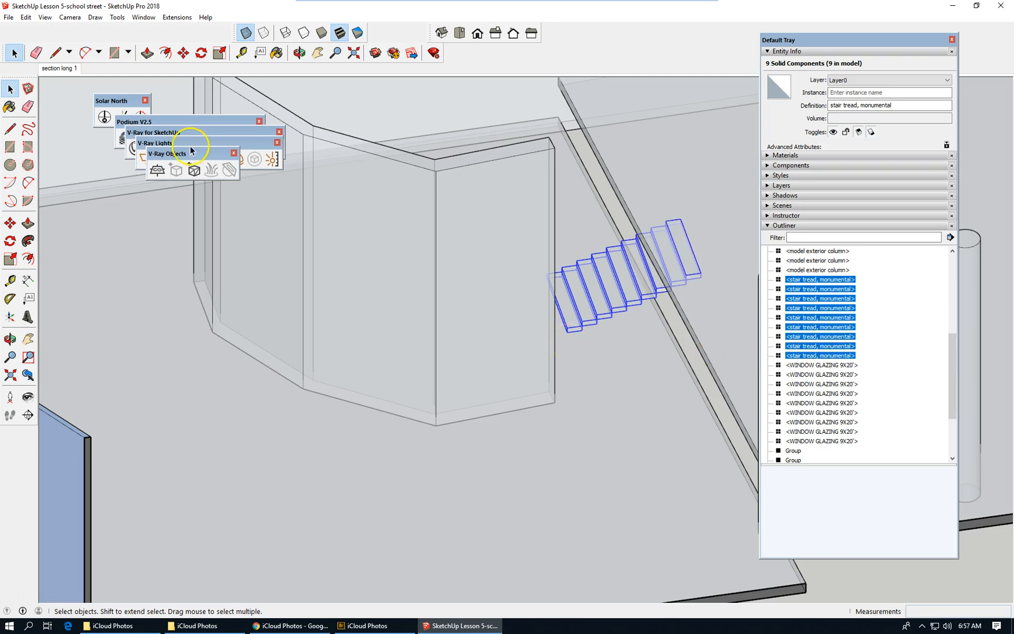
left_click(26, 17)
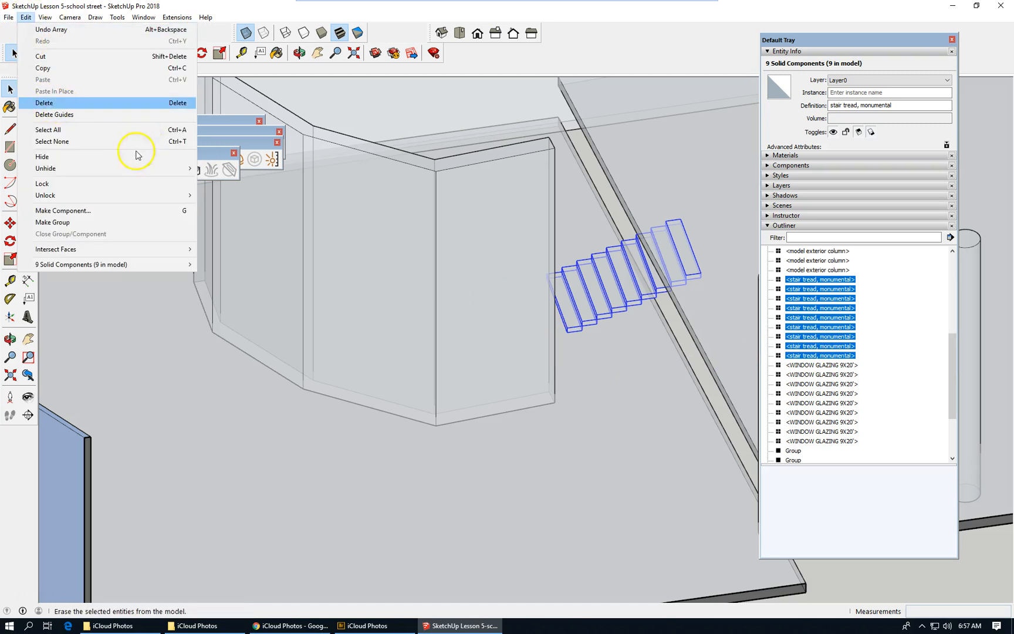
left_click(104, 222)
Step: Move the stair group by its upper rear corner so that it meets the edge of the upper floor slab
scroll(226, 335, "down", 3)
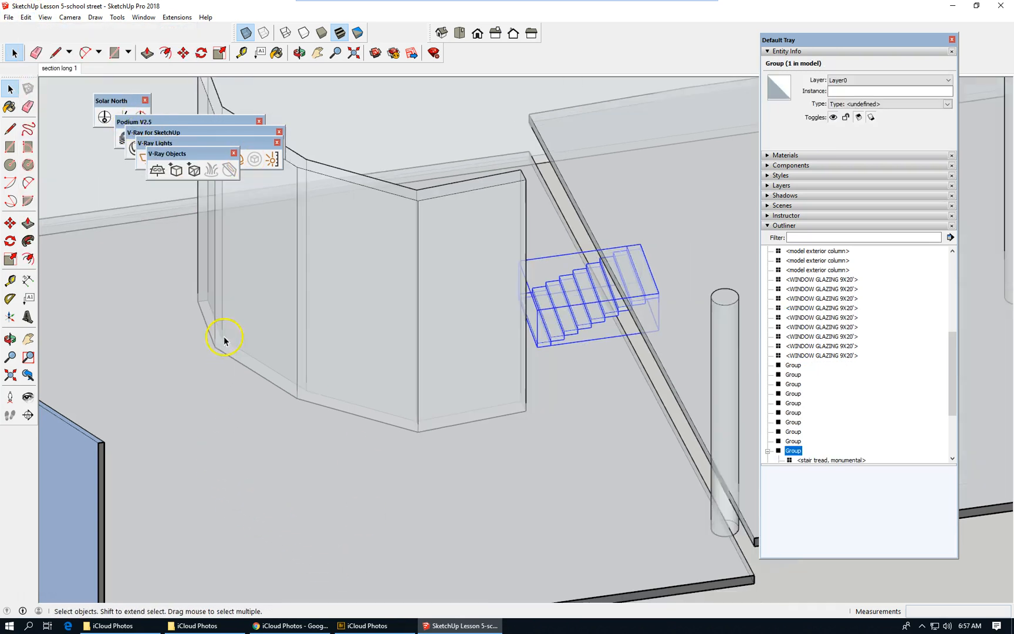
scroll(462, 367, "down", 2)
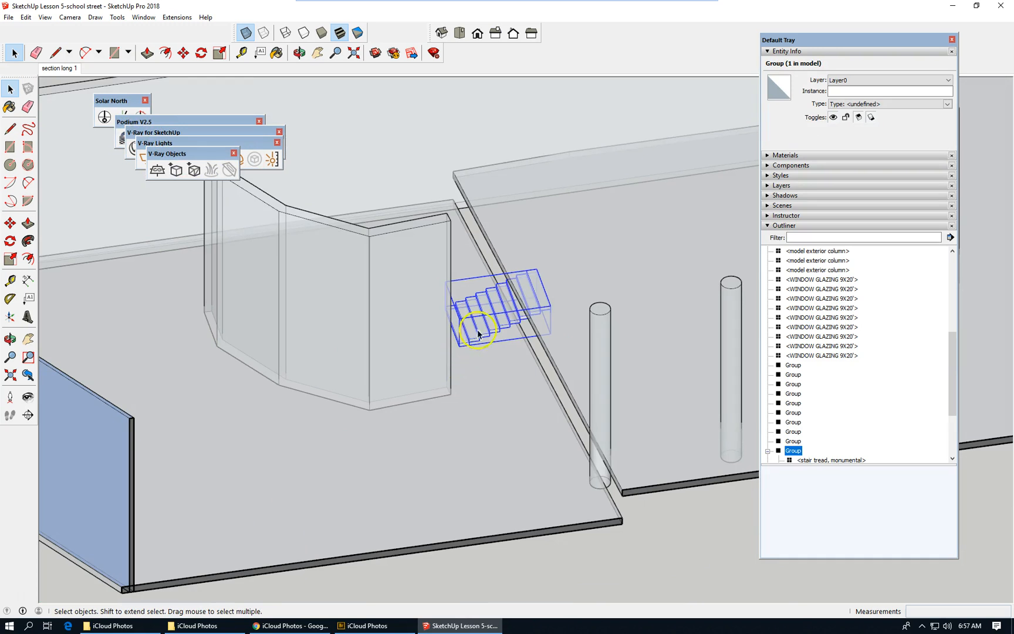
scroll(514, 285, "up", 3)
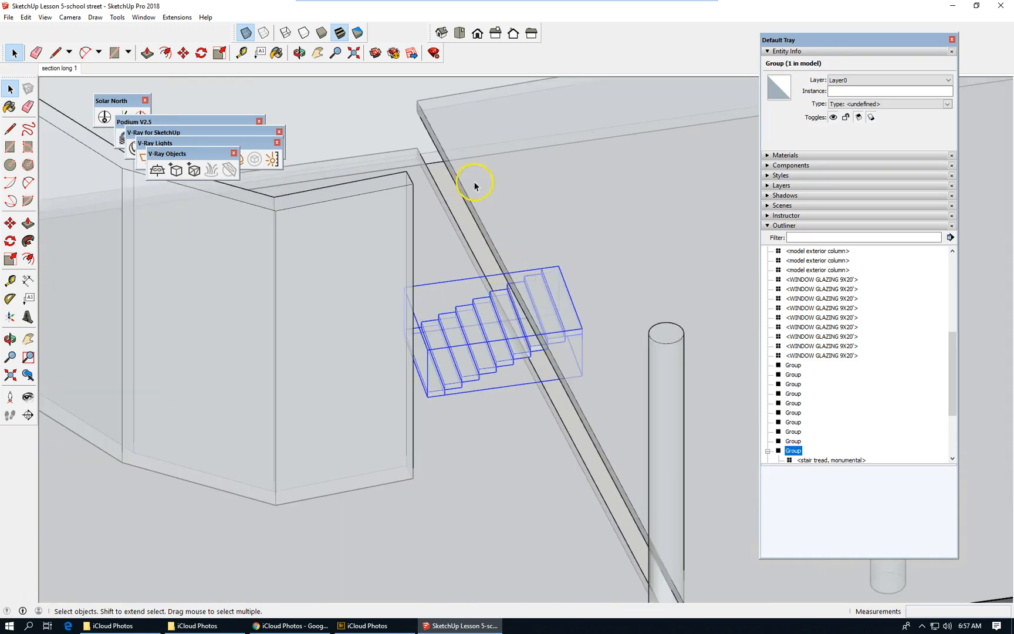
scroll(374, 154, "down", 2)
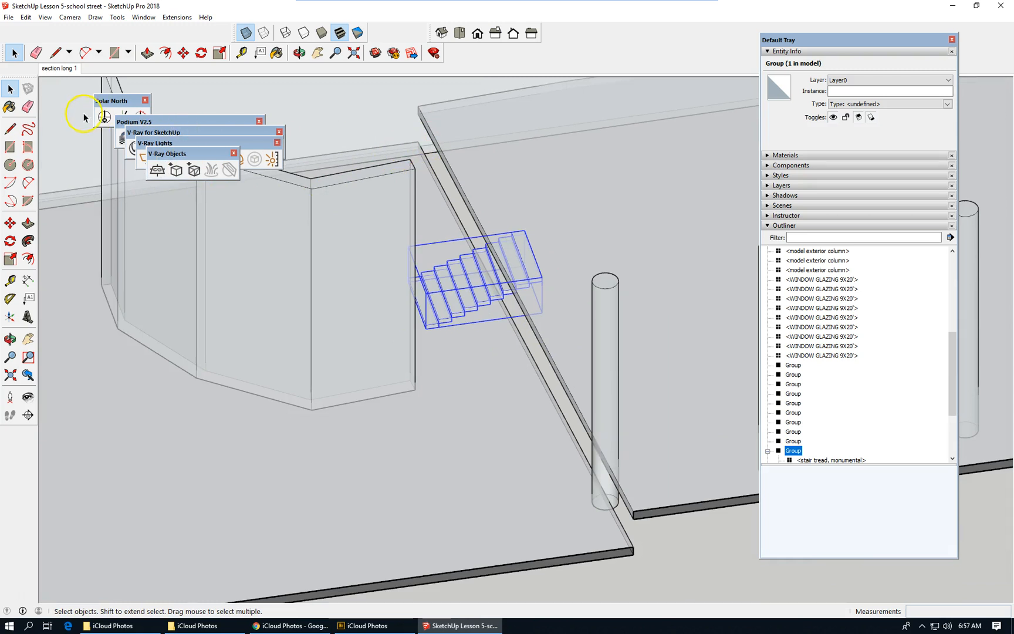
left_click(183, 53)
scroll(572, 263, "up", 3)
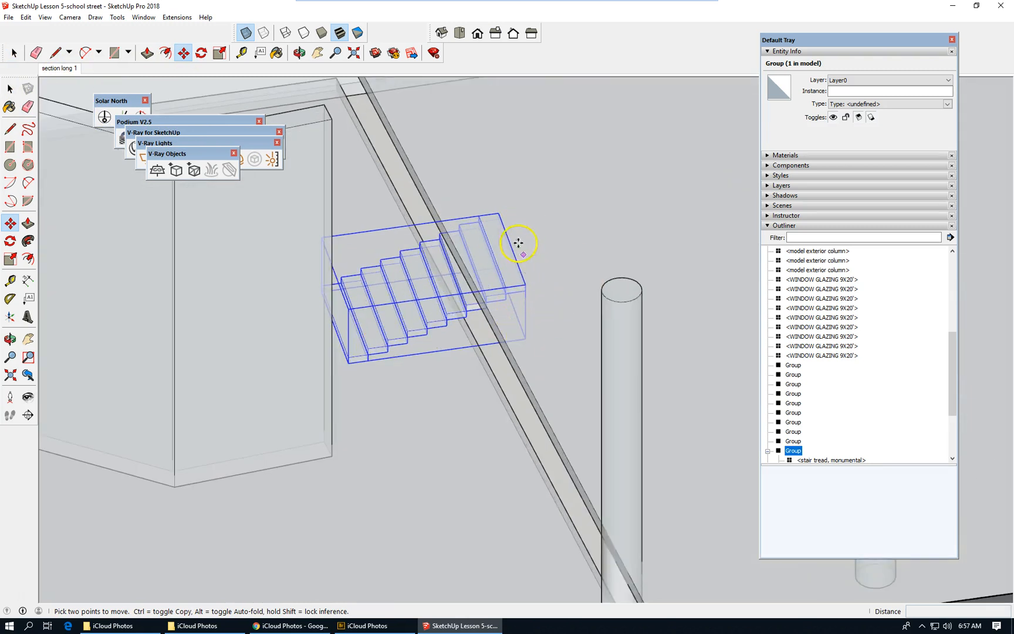
left_click(500, 213)
left_click_drag(500, 212, 494, 329)
scroll(494, 319, "up", 2)
scroll(492, 326, "up", 1)
scroll(466, 127, "down", 3)
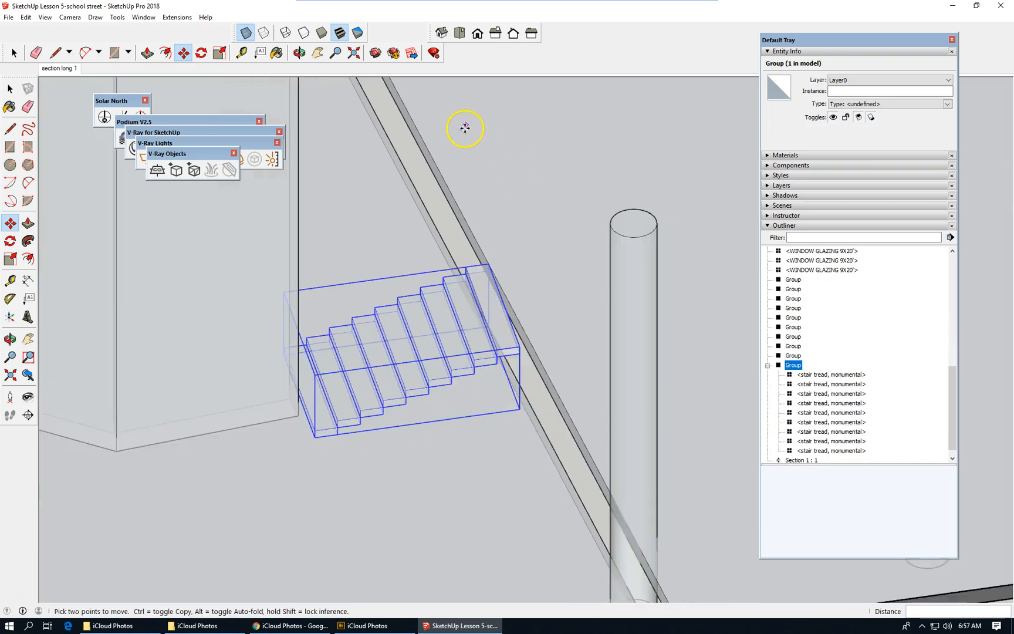
scroll(330, 127, "down", 4)
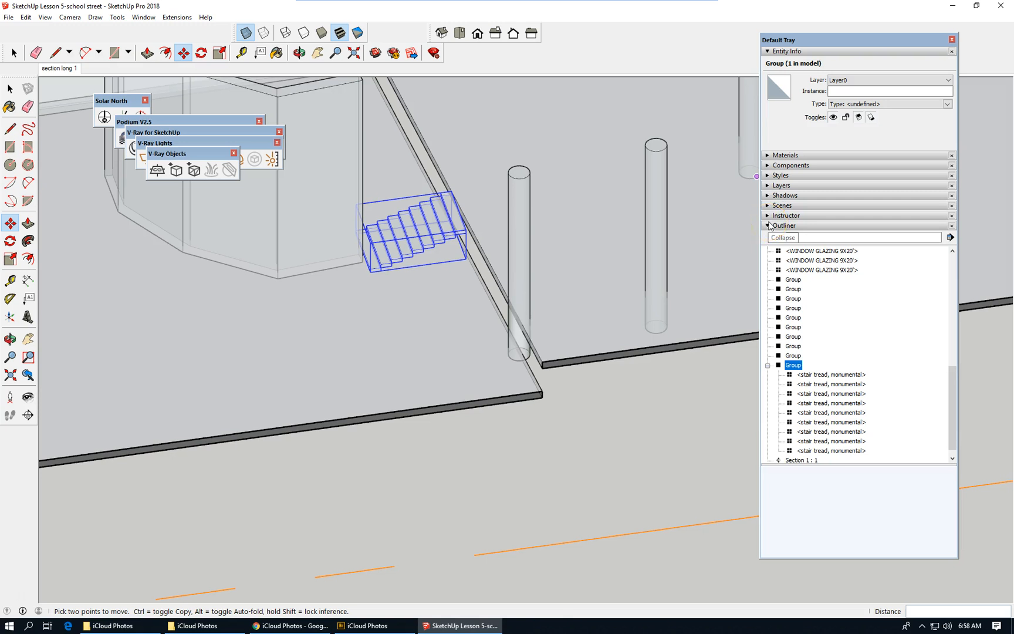
Step: Show the "section long 1" scene and examine how the stair group meets the upper slab
left_click(768, 206)
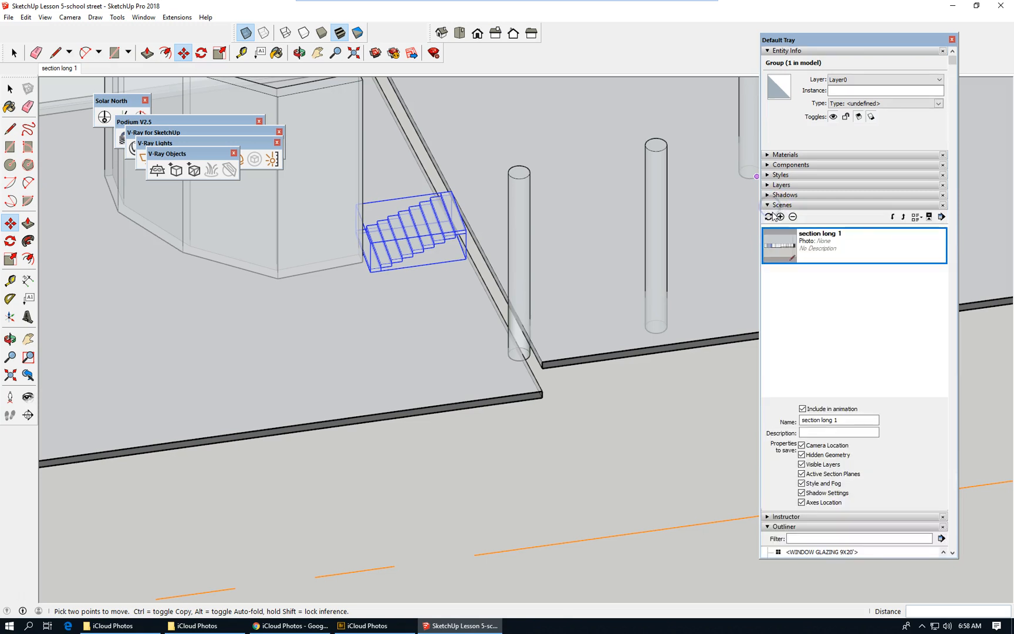
double_click(790, 245)
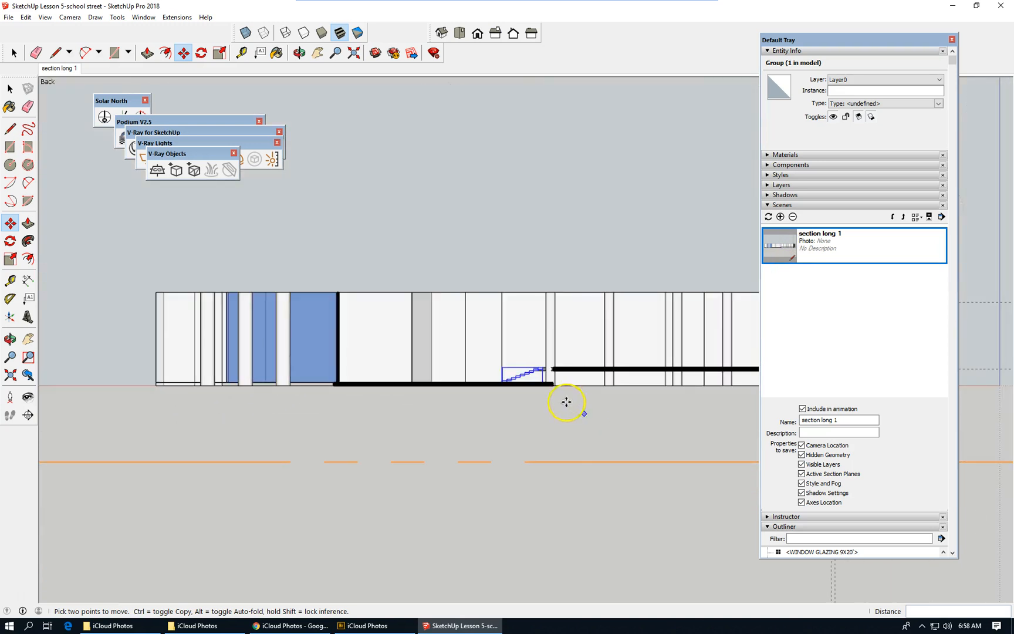
scroll(536, 379, "up", 6)
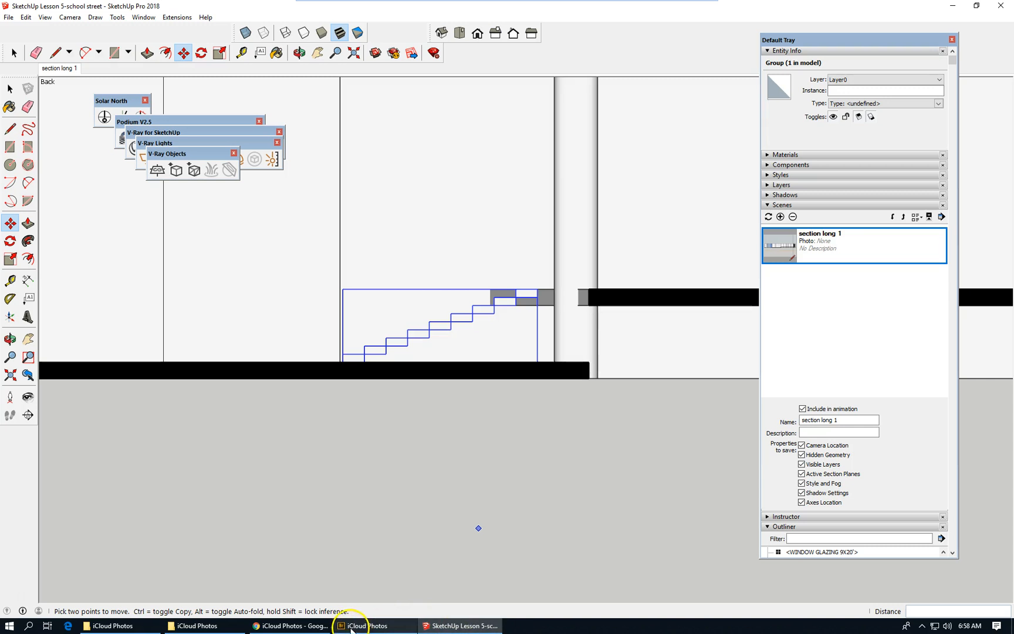
Step: Switch to Adobe Bridge and preview the stair photo IMG_1254.JPG
left_click(350, 628)
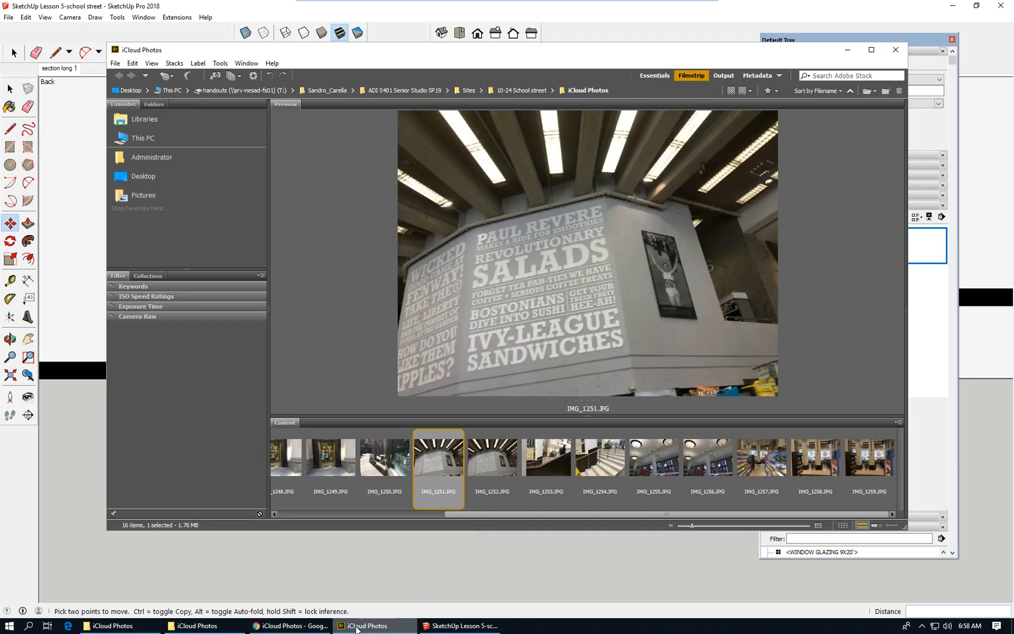
left_click(613, 469)
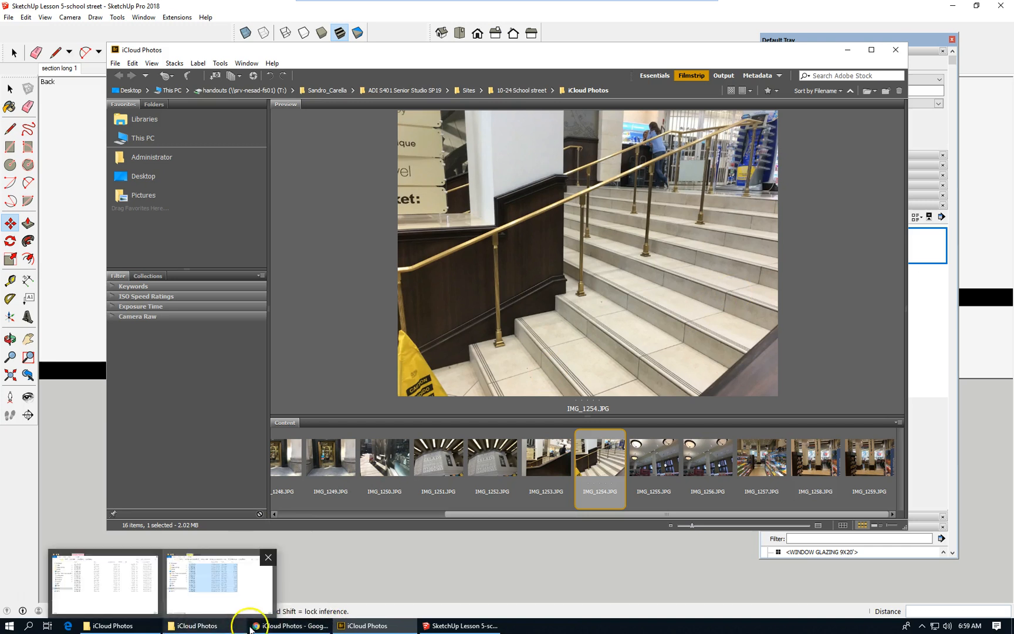
Step: Launch AutoCAD 2018 - English
left_click(13, 628)
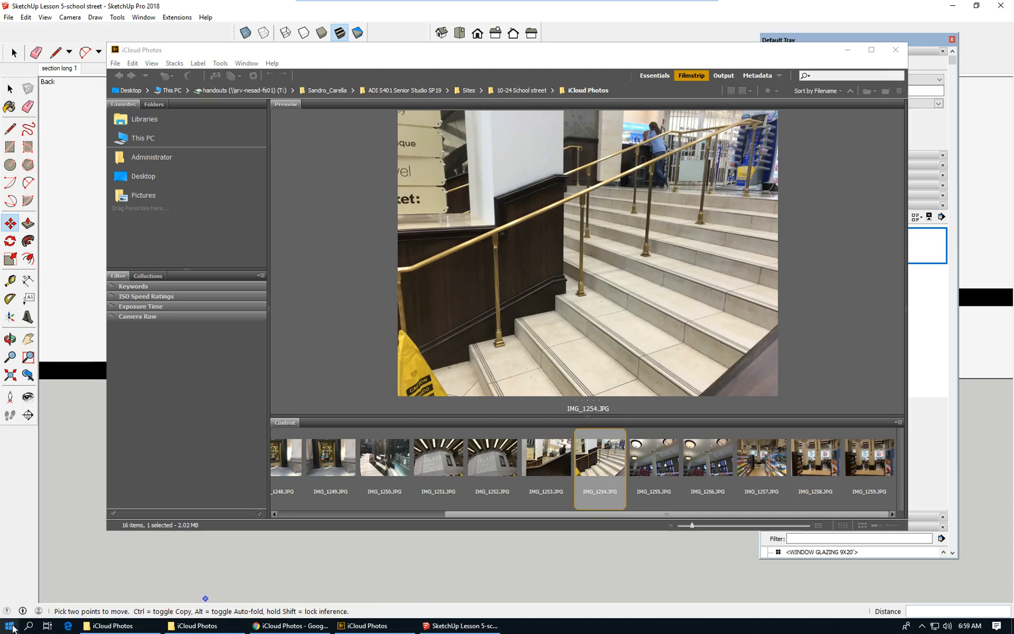
left_click(13, 627)
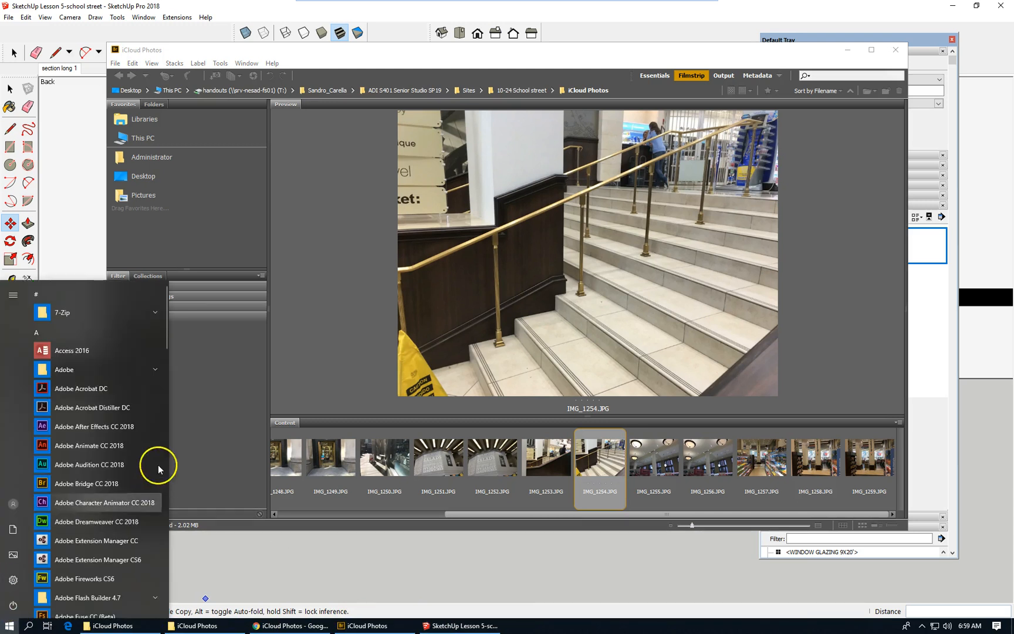
scroll(126, 470, "down", 3)
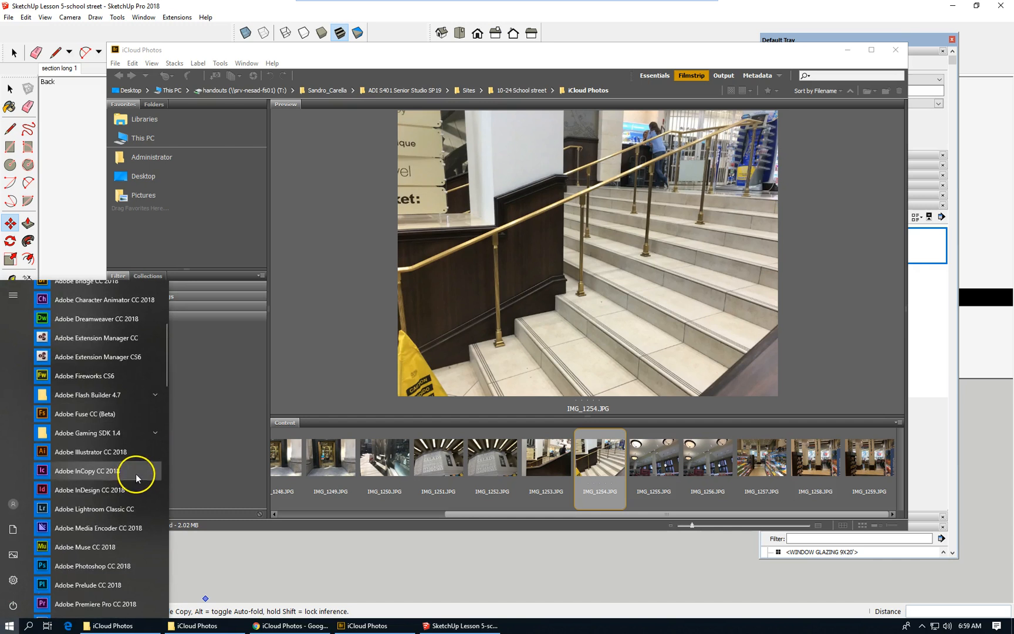
scroll(136, 473, "down", 4)
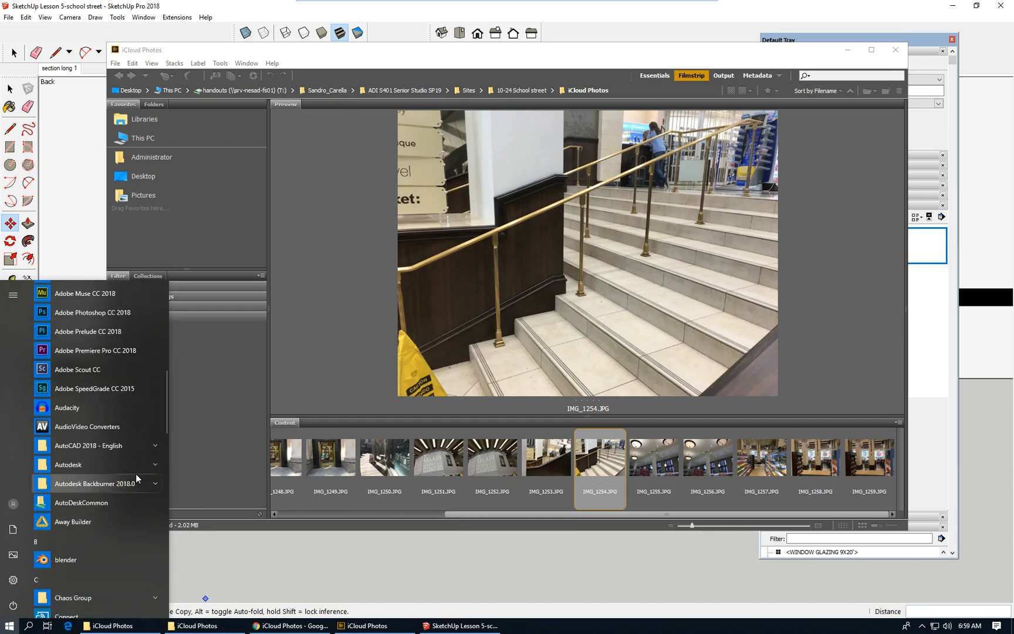
left_click(124, 465)
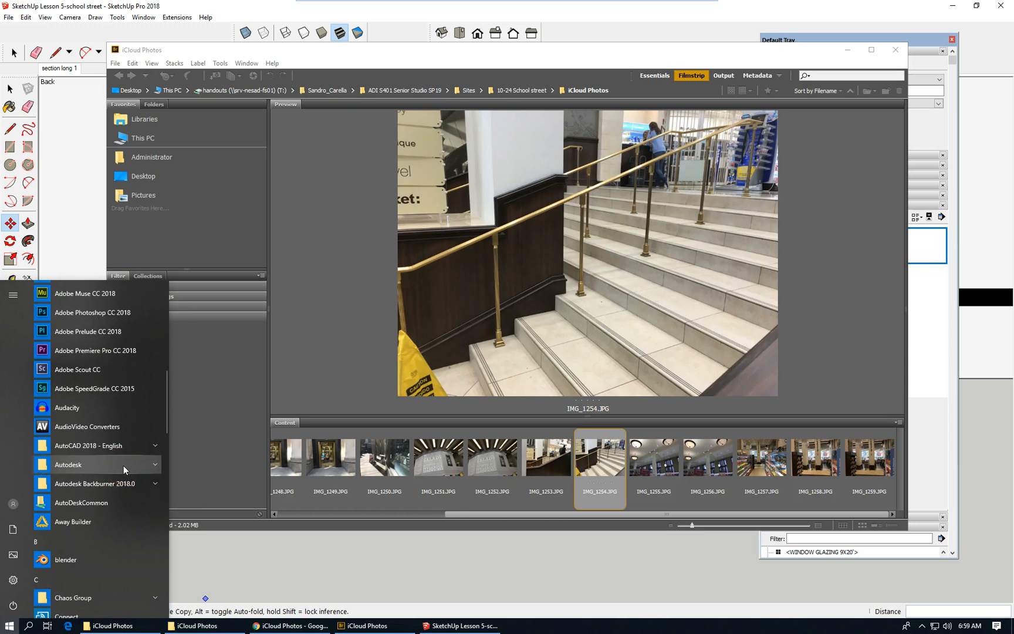
left_click(122, 447)
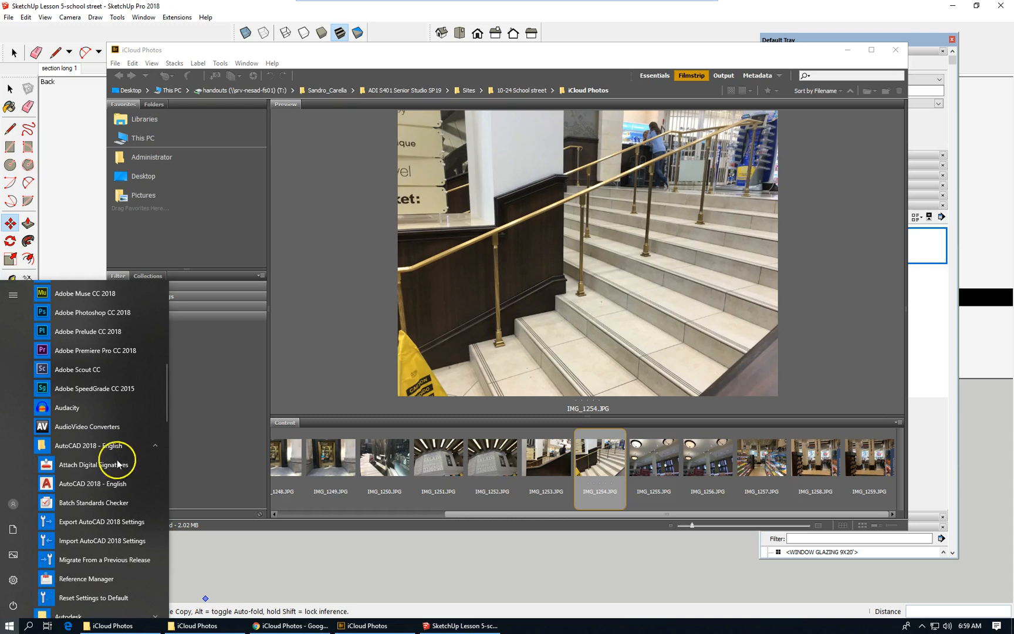
left_click(94, 485)
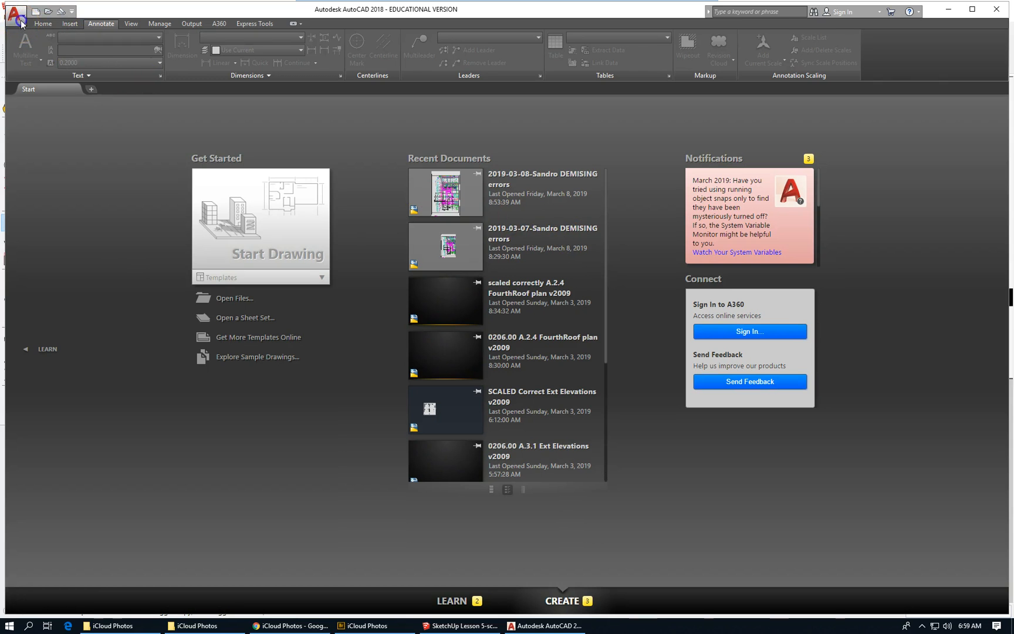
Step: Open the drawing "school derived 1" from the 10-24 School street folder, ignoring the unresolved reference files
left_click(16, 16)
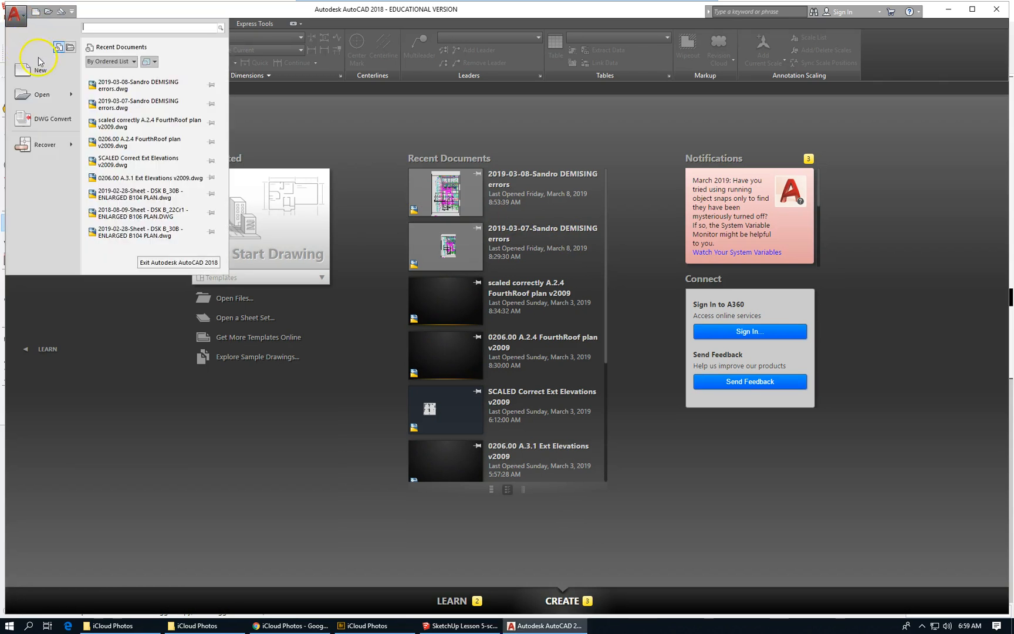
left_click(42, 96)
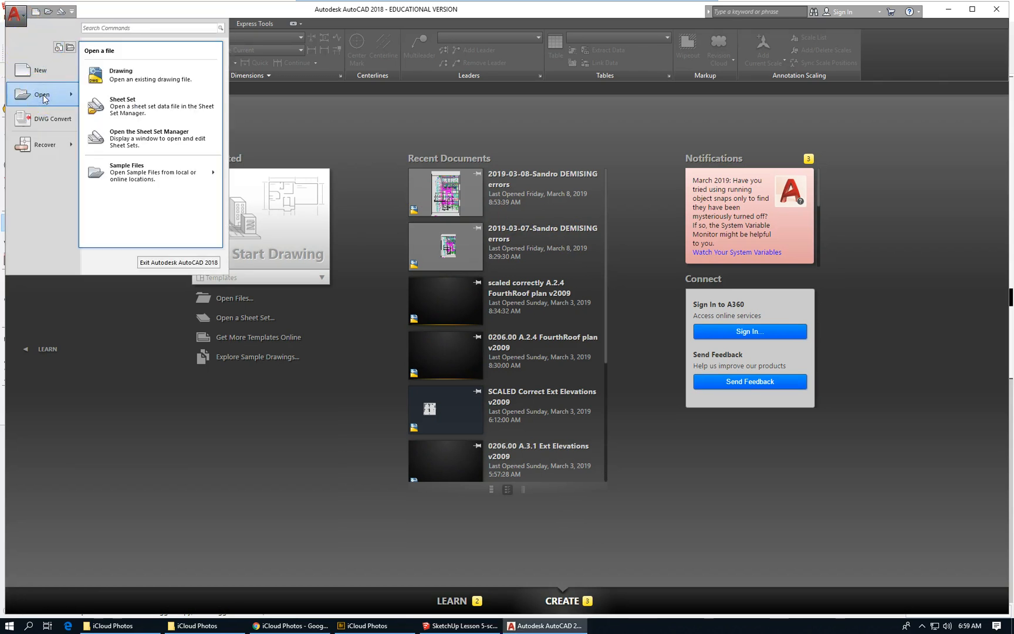
left_click(176, 74)
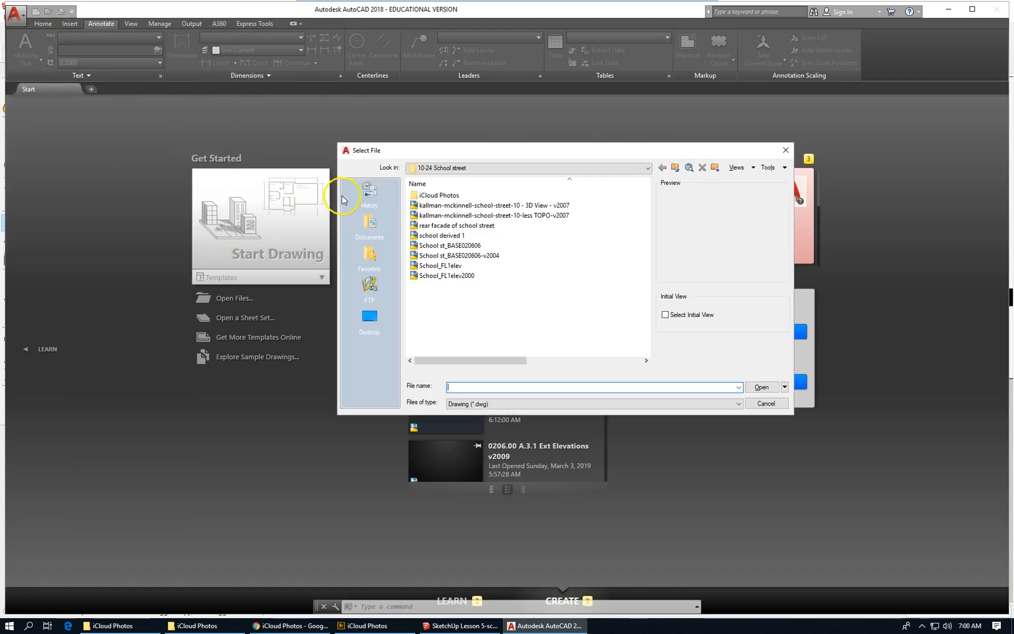
left_click(452, 235)
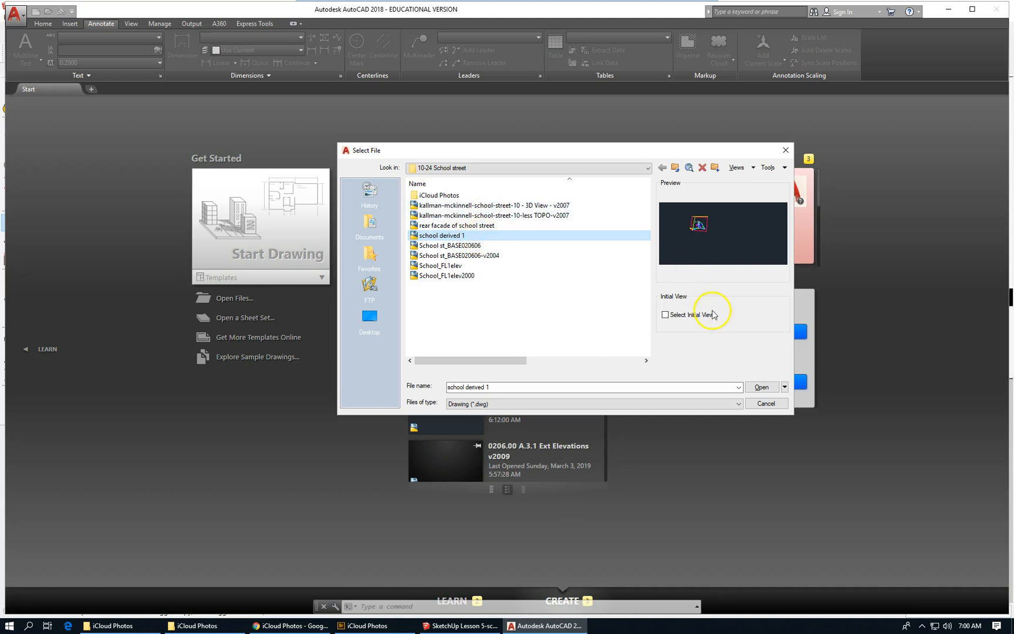
left_click(763, 387)
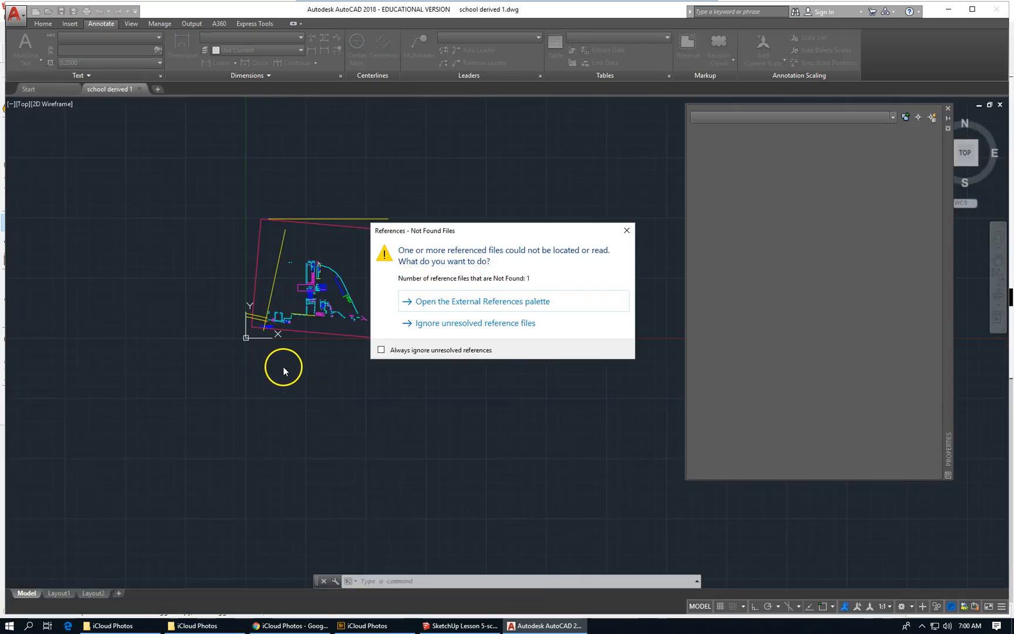
left_click(503, 322)
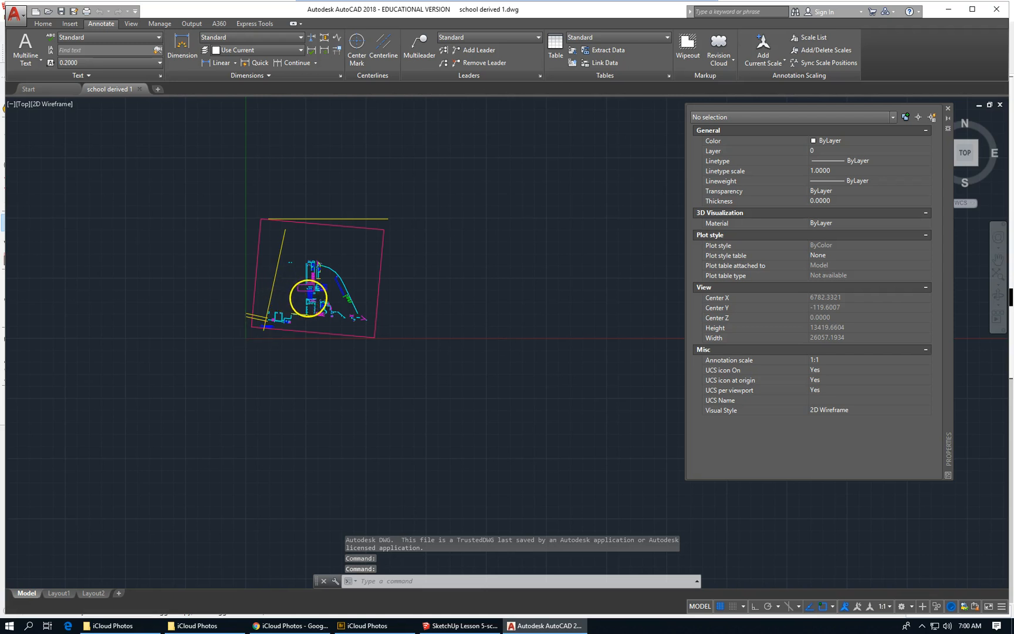
Step: Examine the treads, railing and adjoining walls of the monumental stair in the floor plan
scroll(301, 295, "up", 4)
scroll(463, 273, "up", 10)
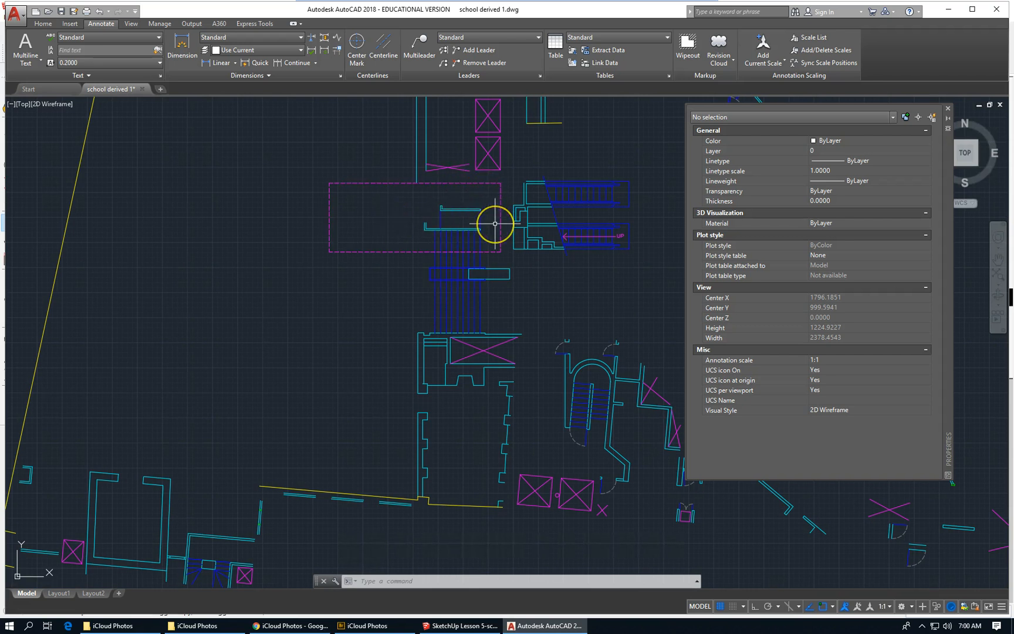
scroll(494, 226, "up", 4)
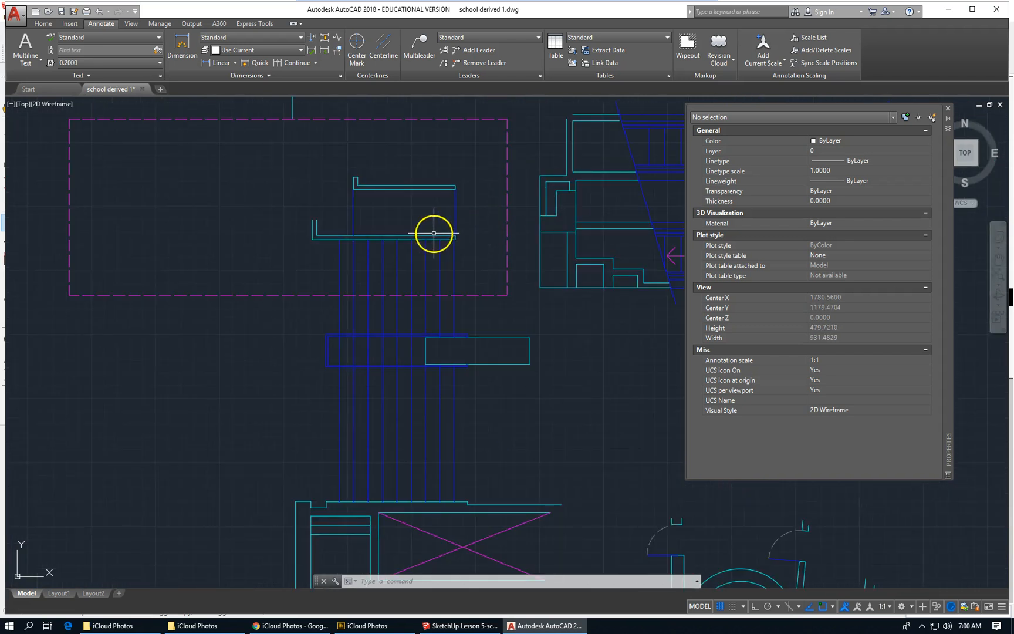
scroll(323, 180, "down", 2)
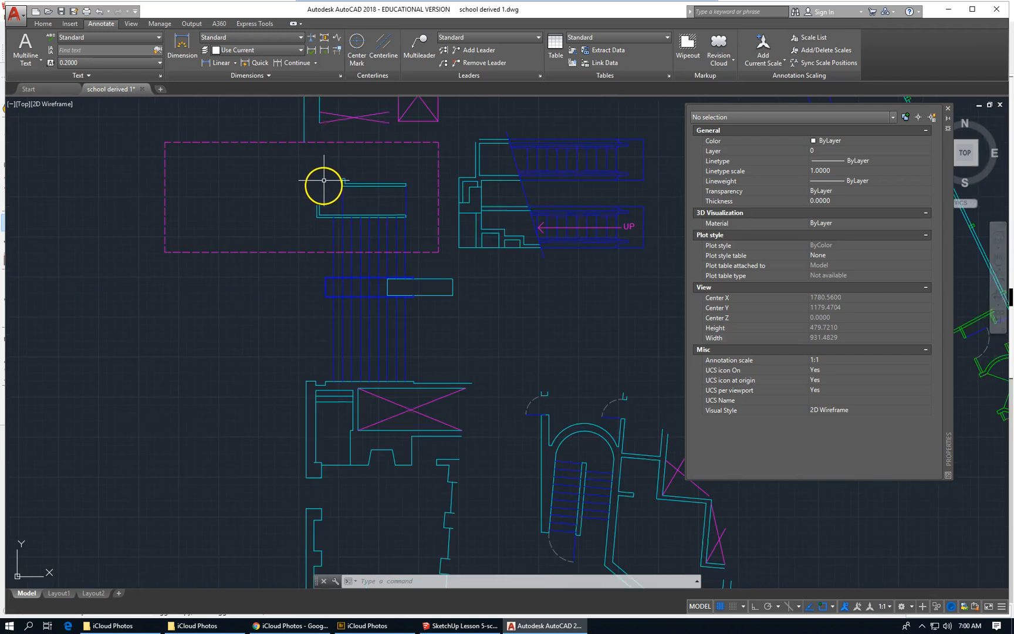
scroll(346, 238, "down", 4)
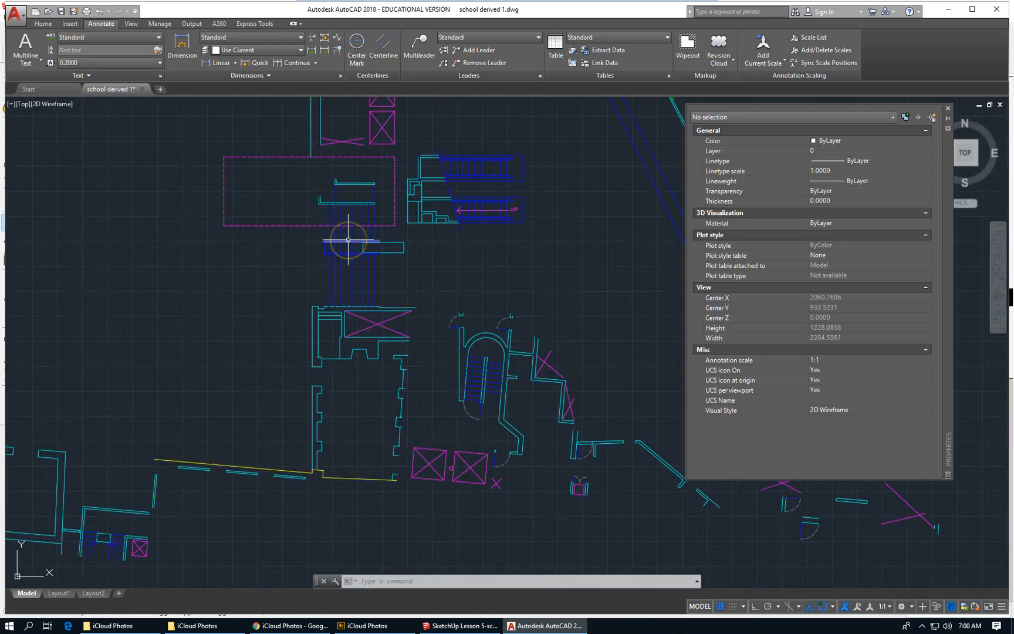
scroll(348, 239, "up", 2)
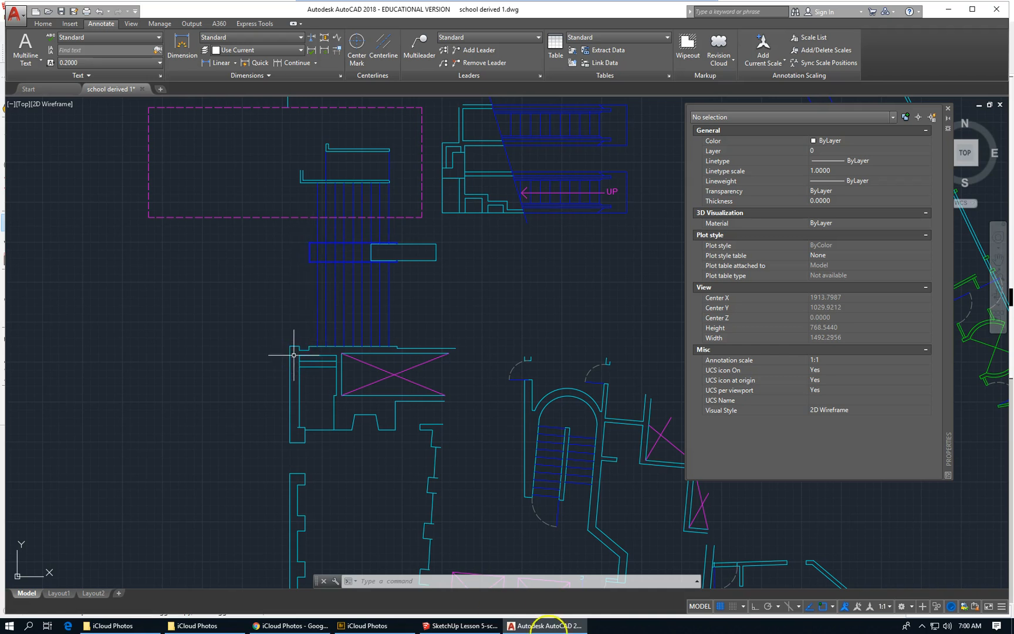
Step: Switch back to SketchUp and show the whole school street model in top view, zoomed to its extents
mouse_move(440, 626)
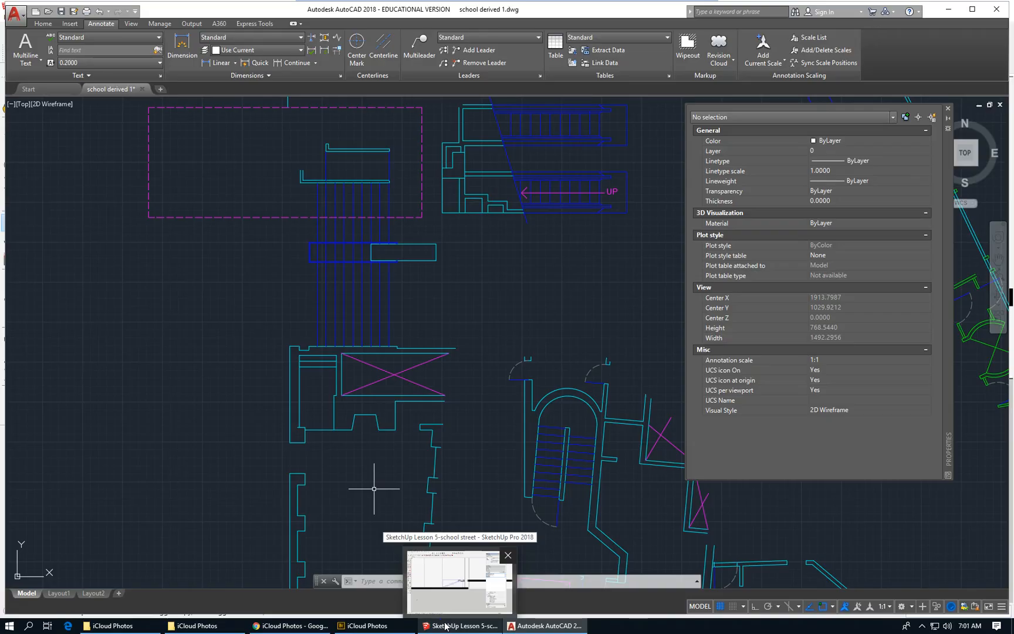
left_click(444, 625)
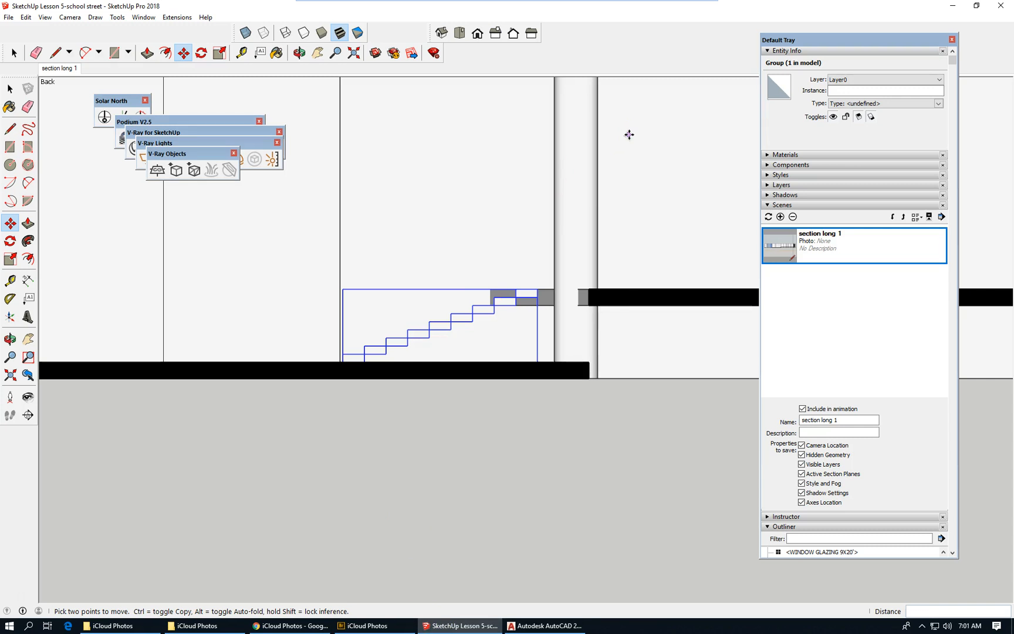
left_click(460, 34)
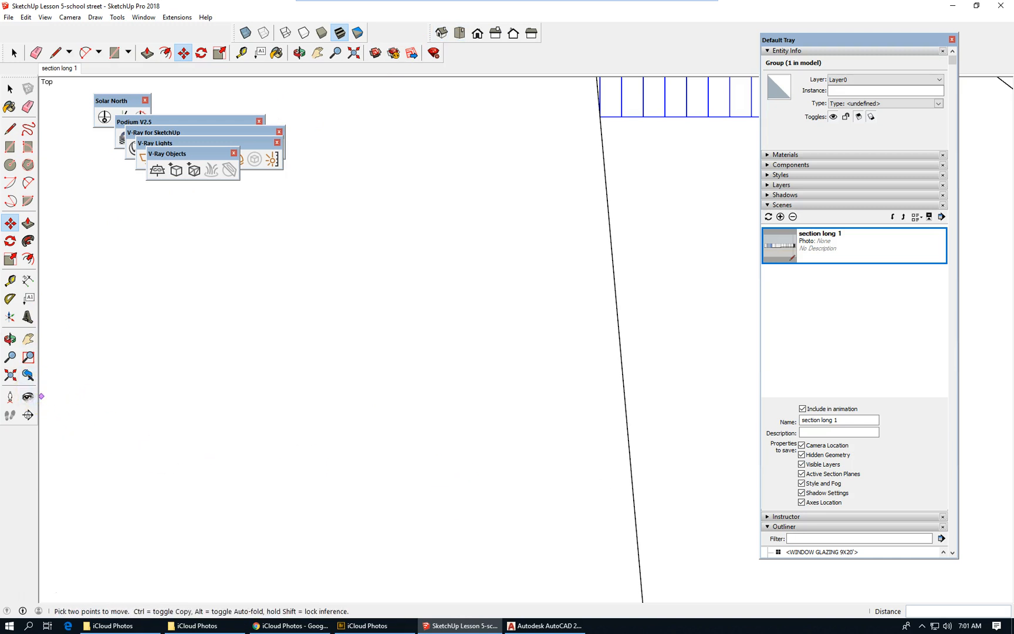
left_click(27, 374)
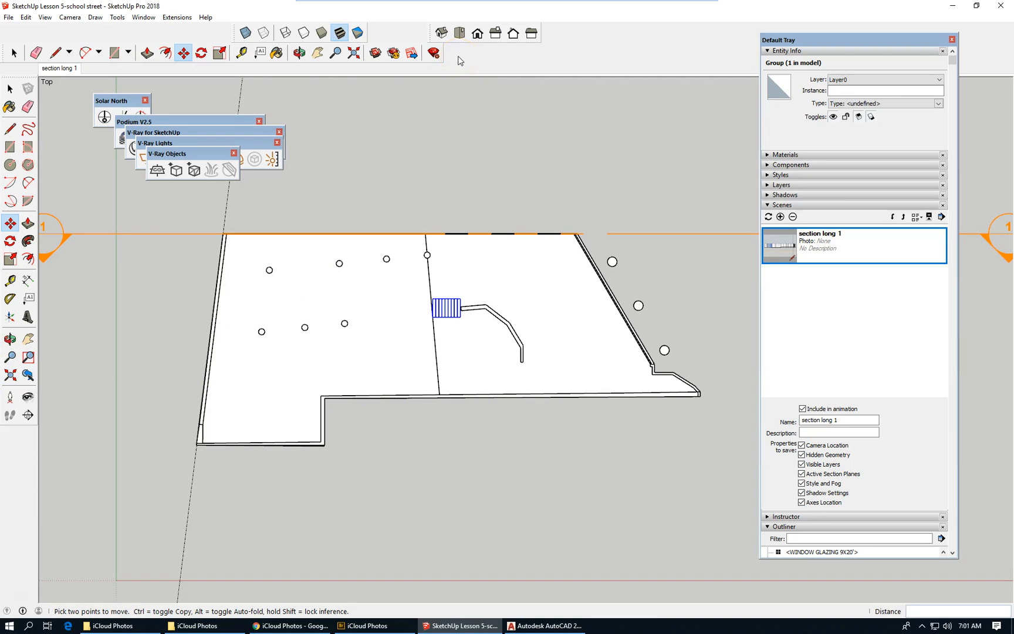
Step: Turn off the display of section cuts so the full floor plan is shown
left_click(63, 19)
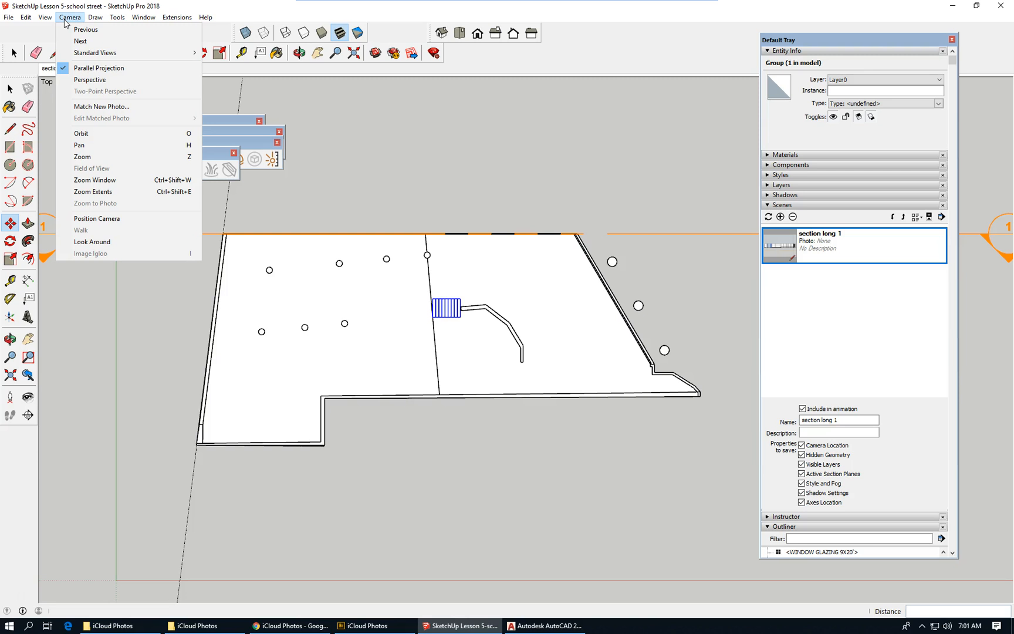
left_click(45, 18)
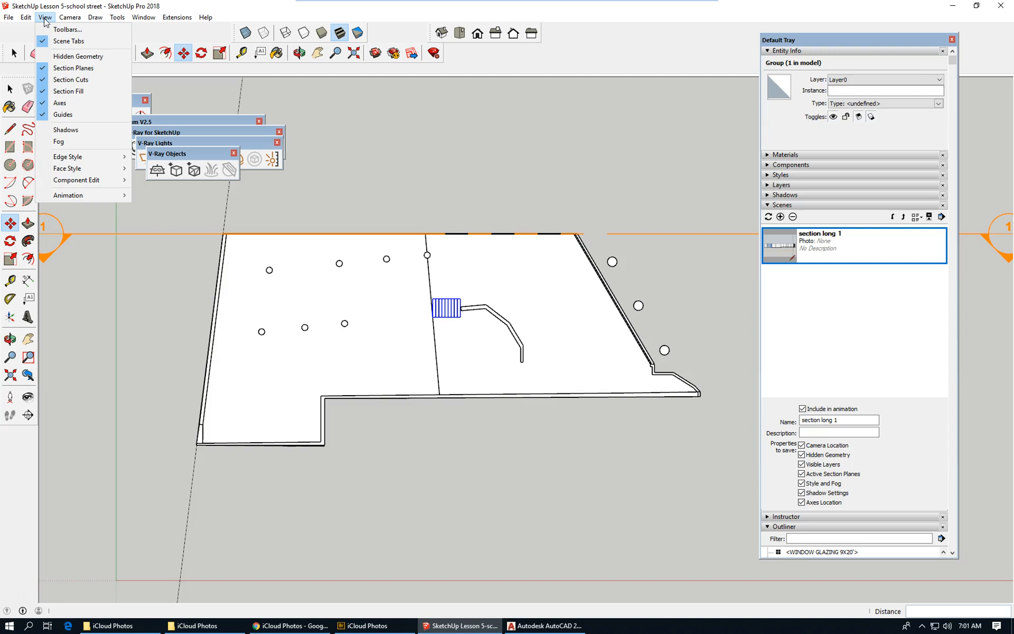
left_click(69, 79)
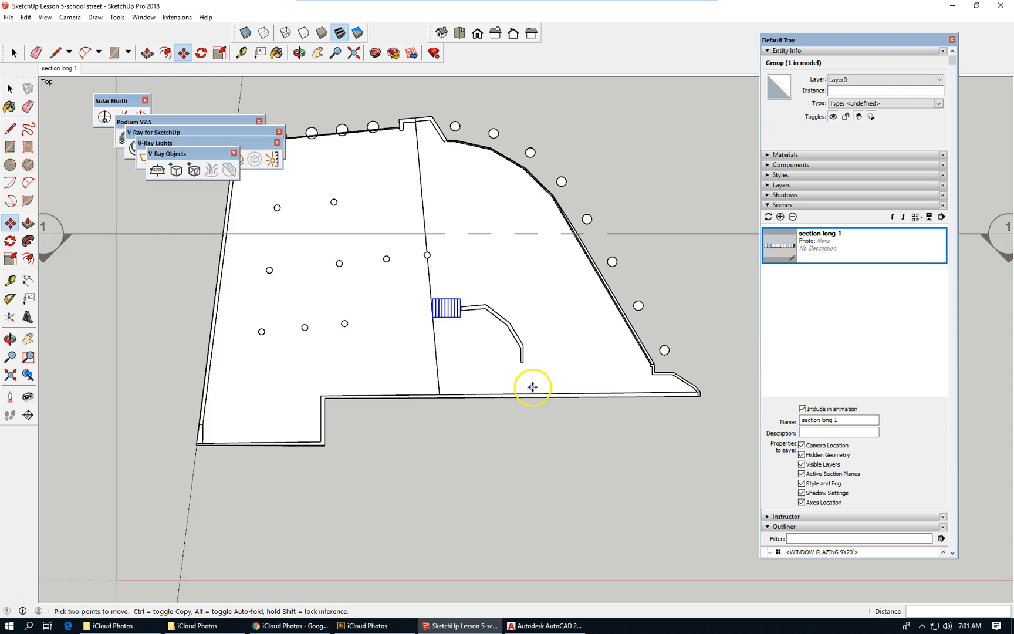
Step: Turn on X-ray display and make the "autocad underlay" layer visible to compare the stair with the plan
scroll(407, 290, "up", 4)
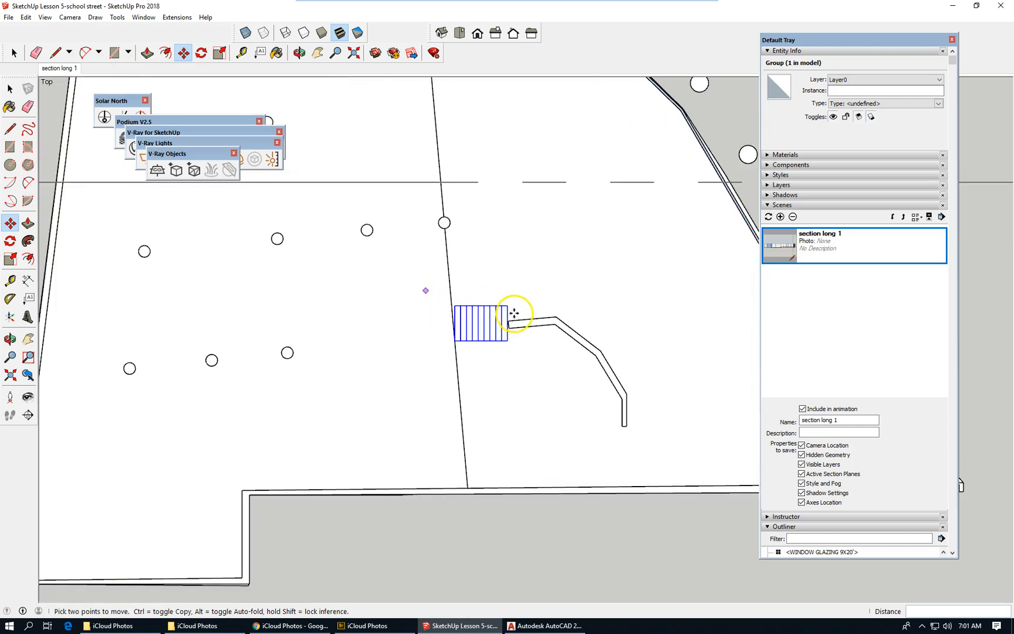
scroll(514, 313, "down", 1)
scroll(510, 314, "down", 2)
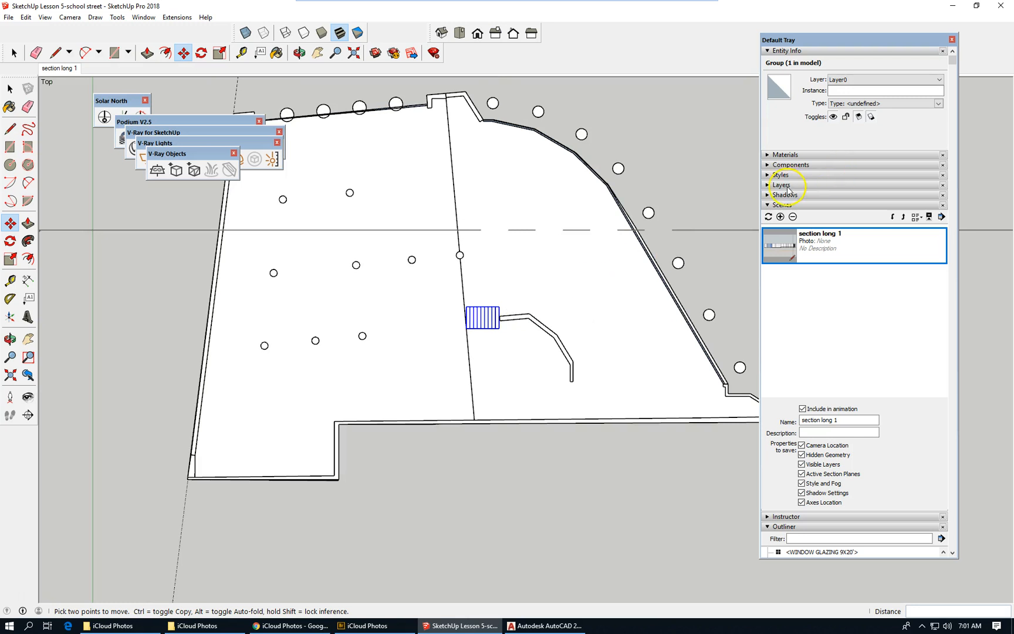
left_click(246, 32)
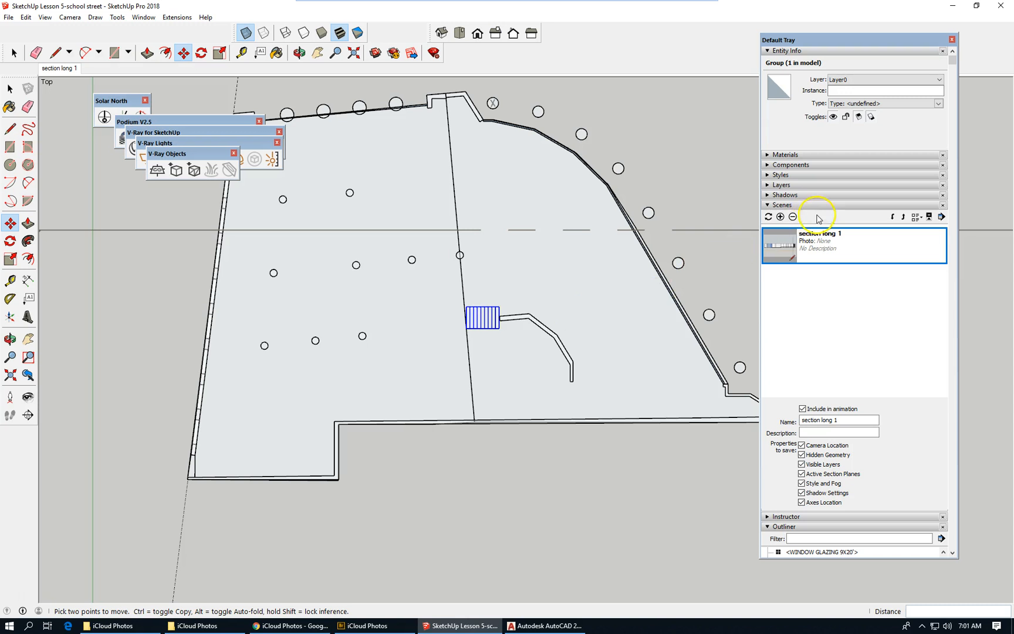
left_click(767, 185)
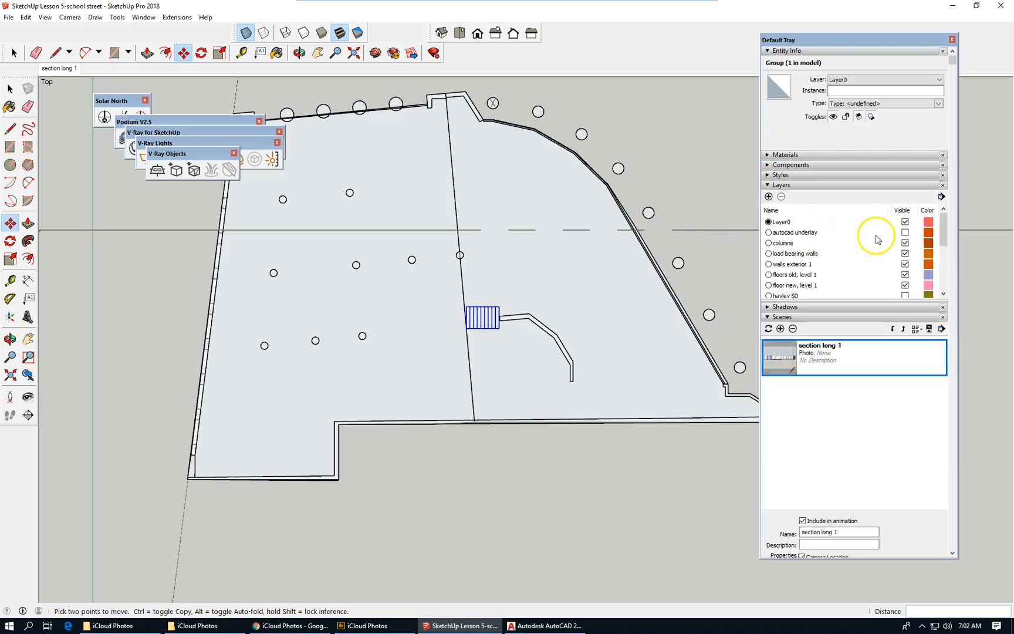
left_click(905, 233)
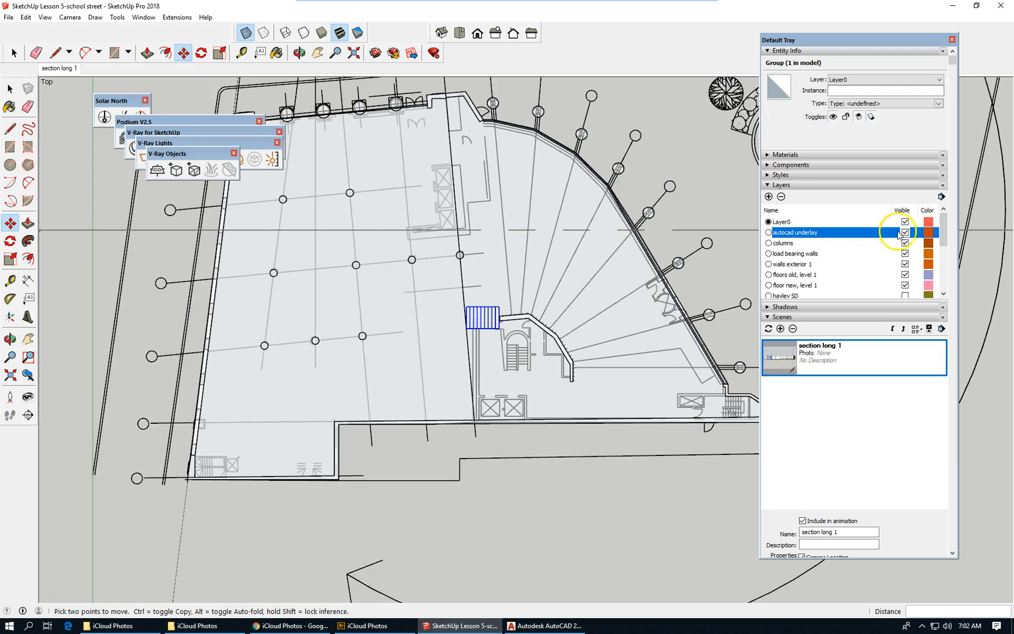
scroll(500, 283, "up", 3)
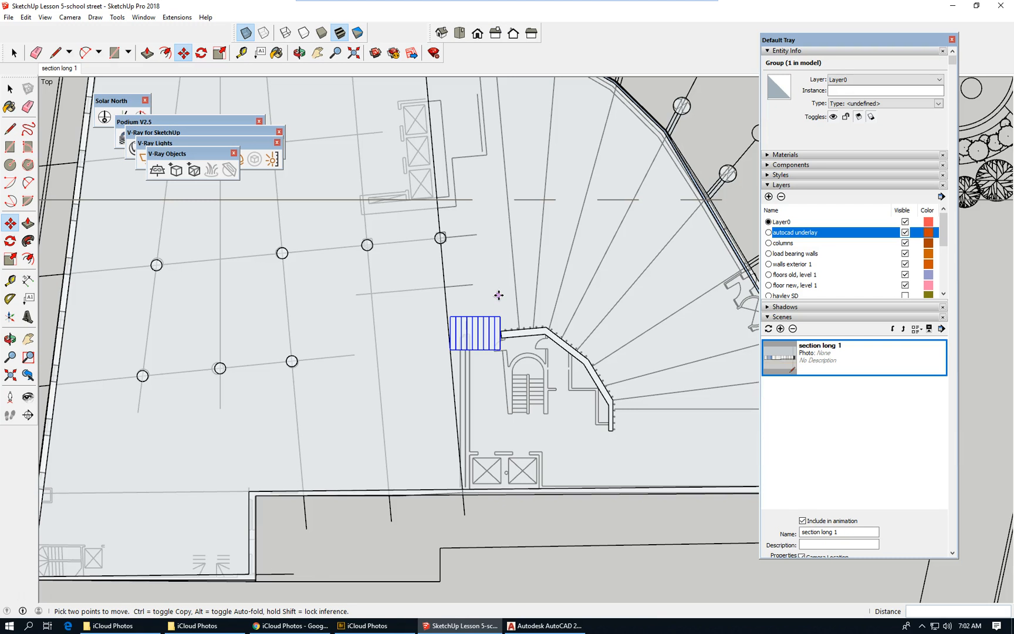
scroll(476, 270, "down", 2)
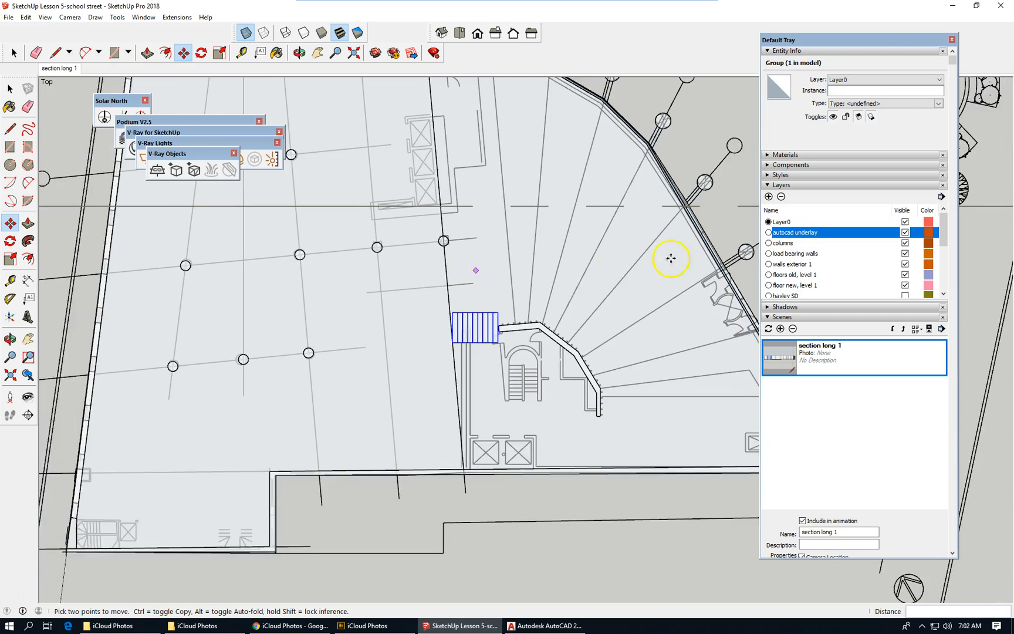
scroll(460, 269, "down", 1)
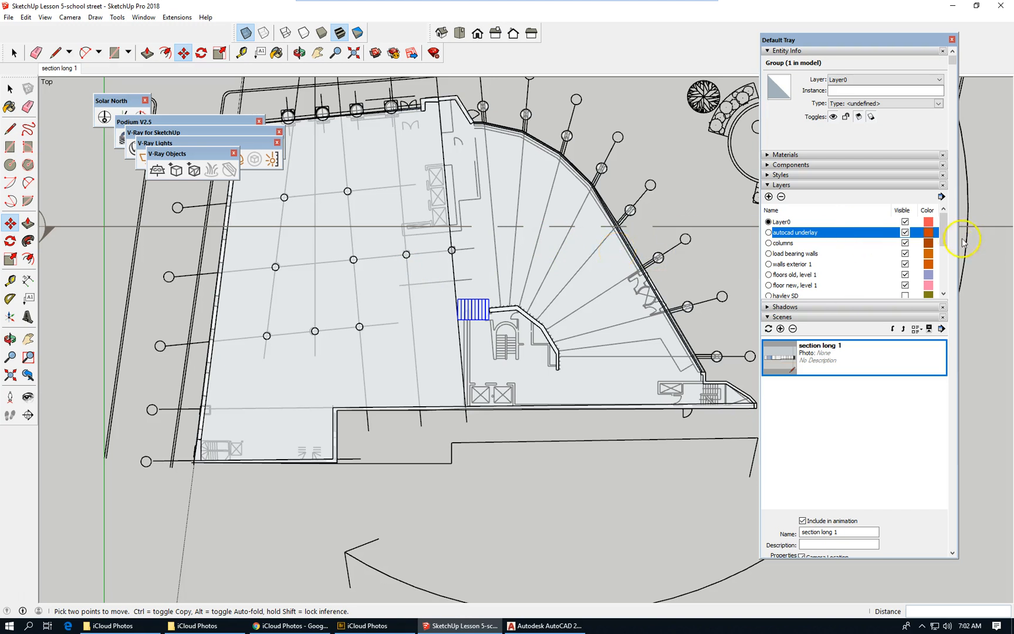
Step: Hide all layers from "columns" through "GLAZING REAL ALLEY", leaving Layer0 and "autocad underlay" on
left_click_drag(945, 236, 953, 276)
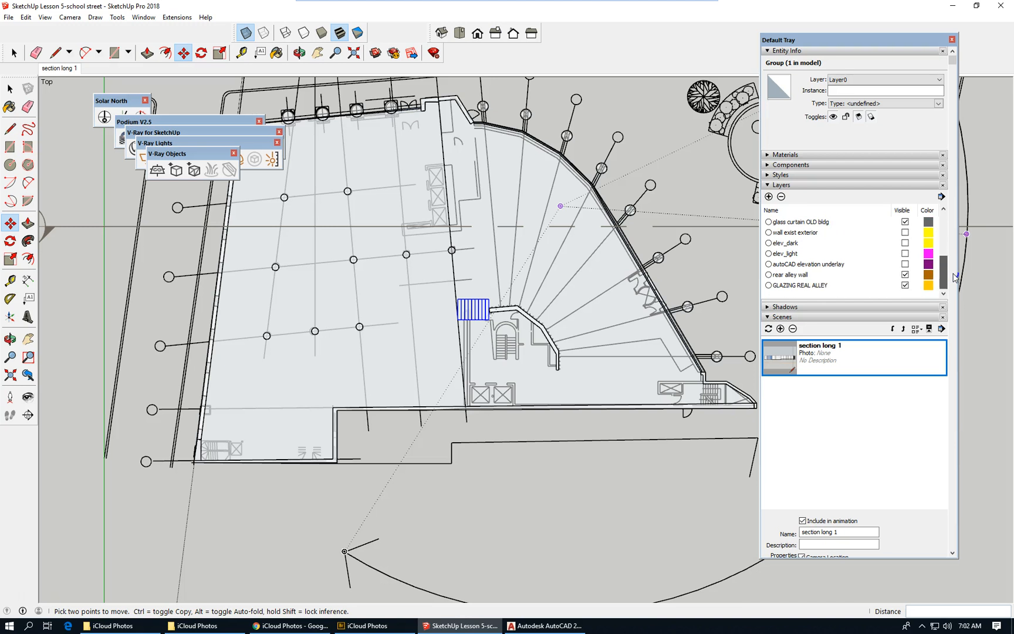
scroll(845, 287, "up", 5)
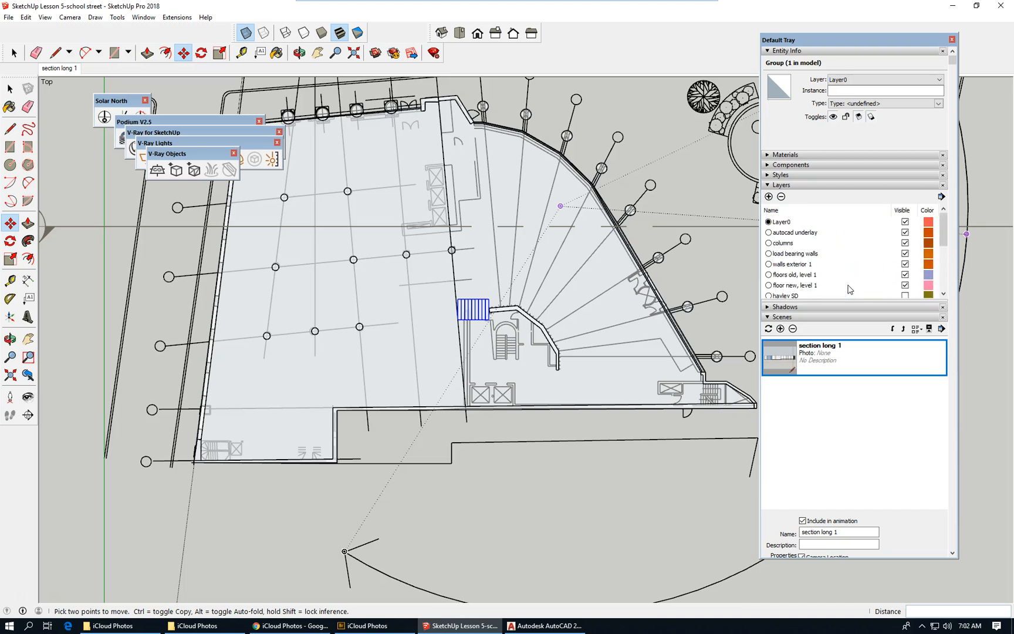
left_click(830, 243, "shift")
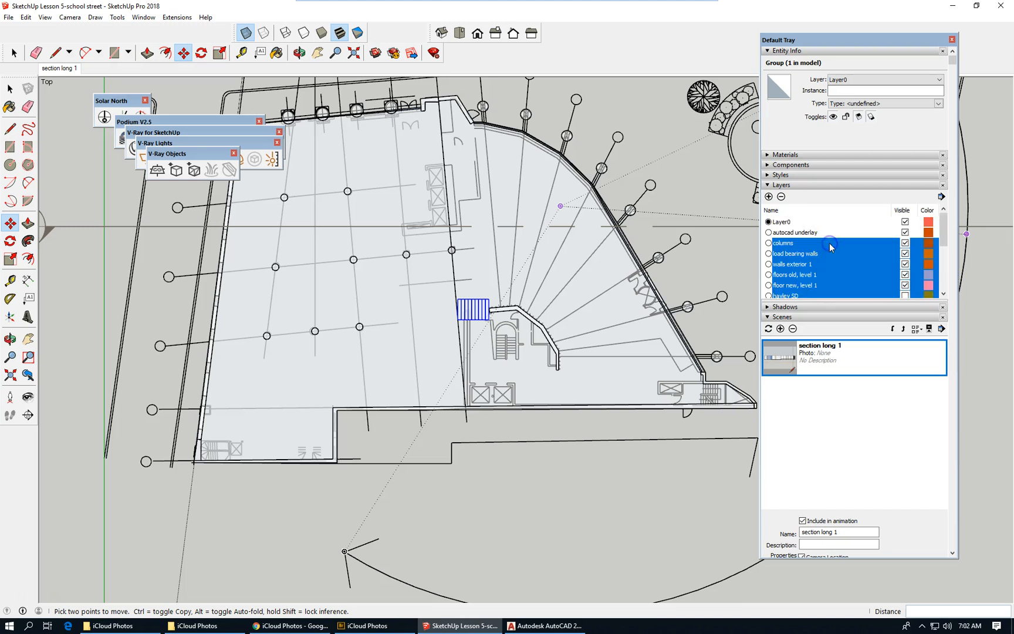
left_click(905, 244)
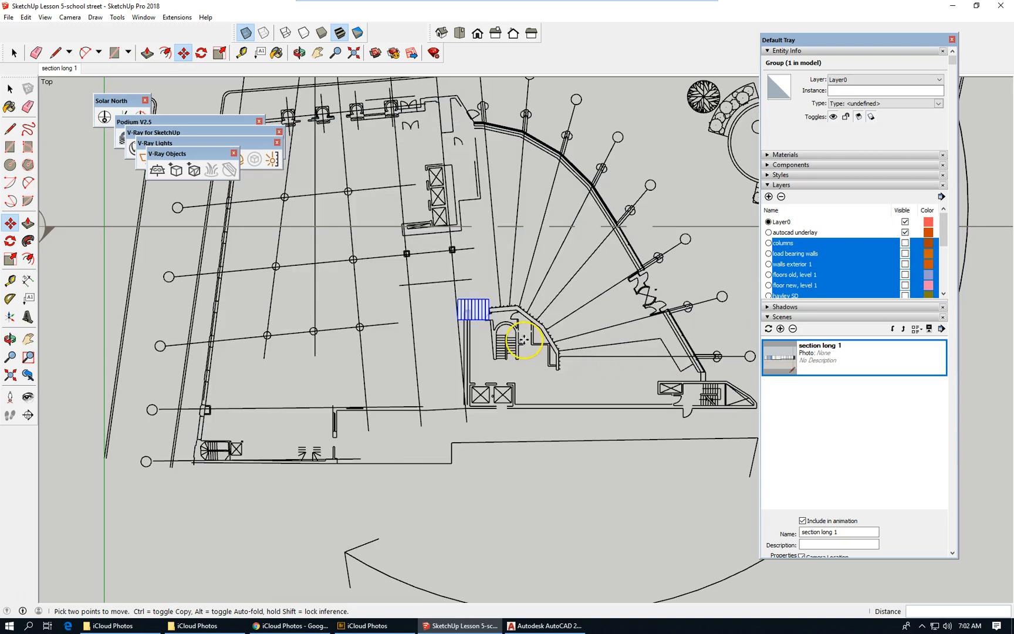
Step: Select the stair group in plan and add a new layer named "stairs, monumental"
scroll(464, 319, "up", 1)
left_click(13, 54)
scroll(528, 351, "up", 2)
left_click(464, 305)
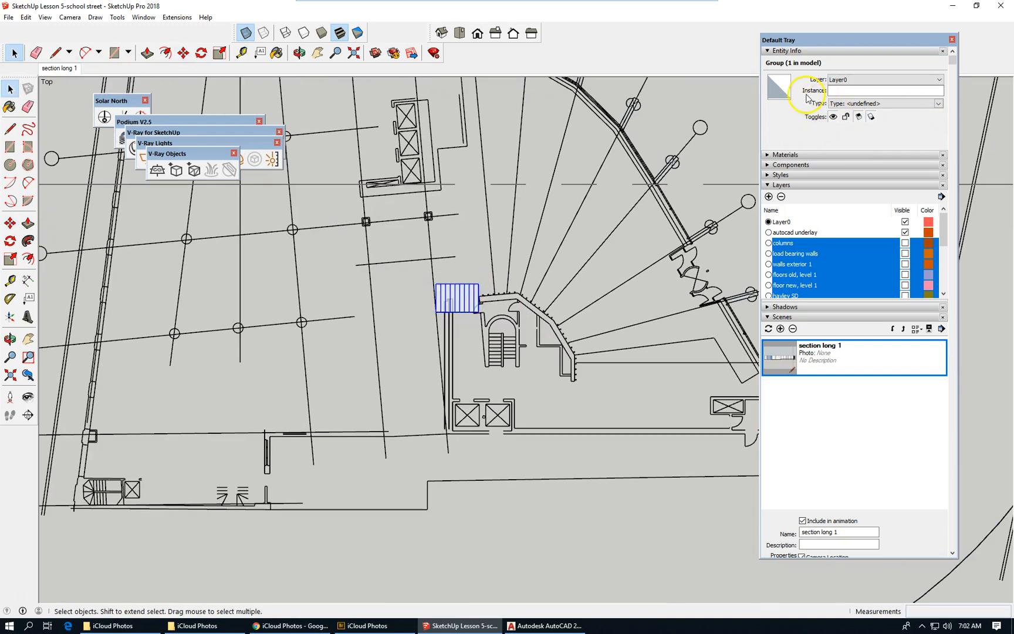
left_click(769, 198)
type("stairs, monumental")
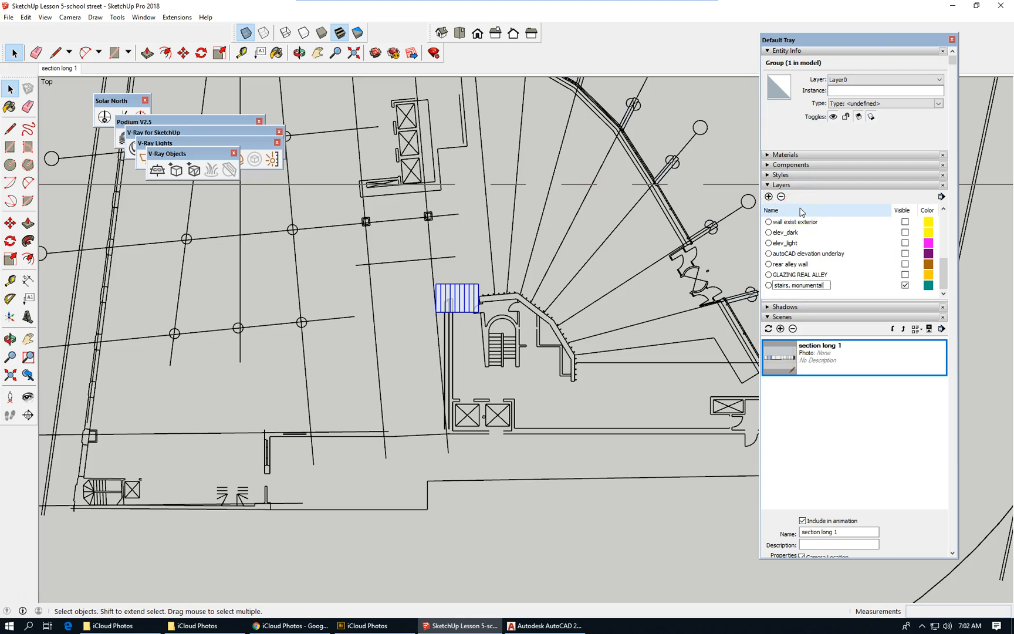
key("Return")
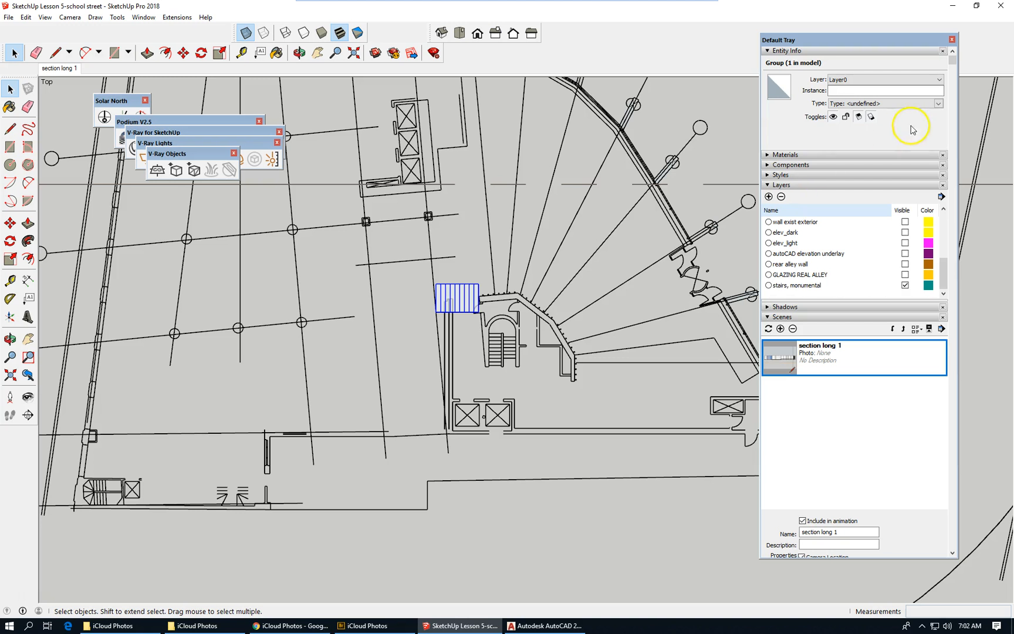
Step: Assign the stair group to the "stairs, monumental" layer and hide that layer
left_click(896, 80)
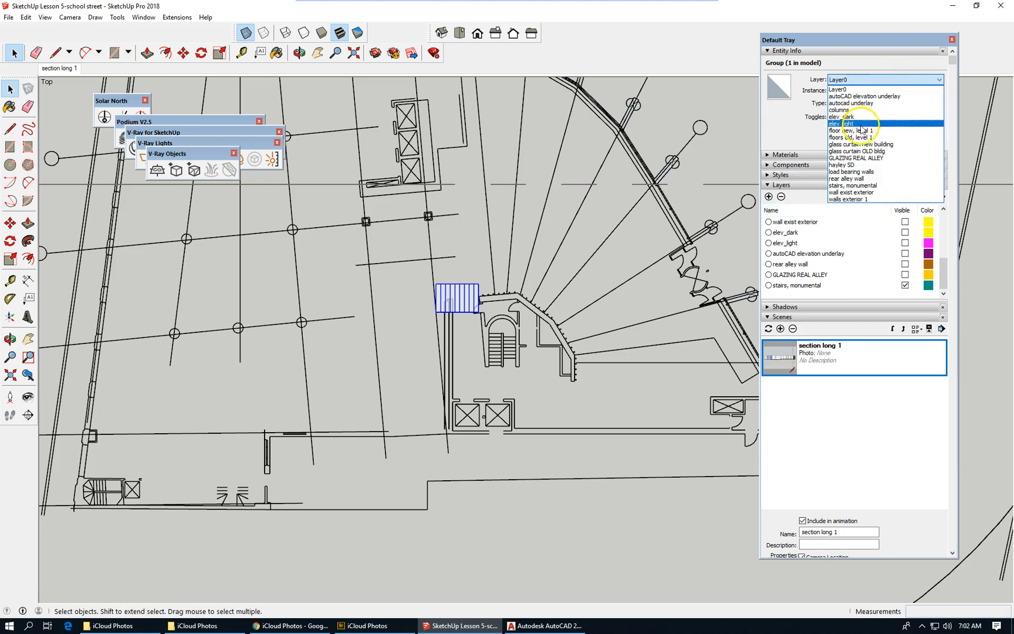
left_click(882, 186)
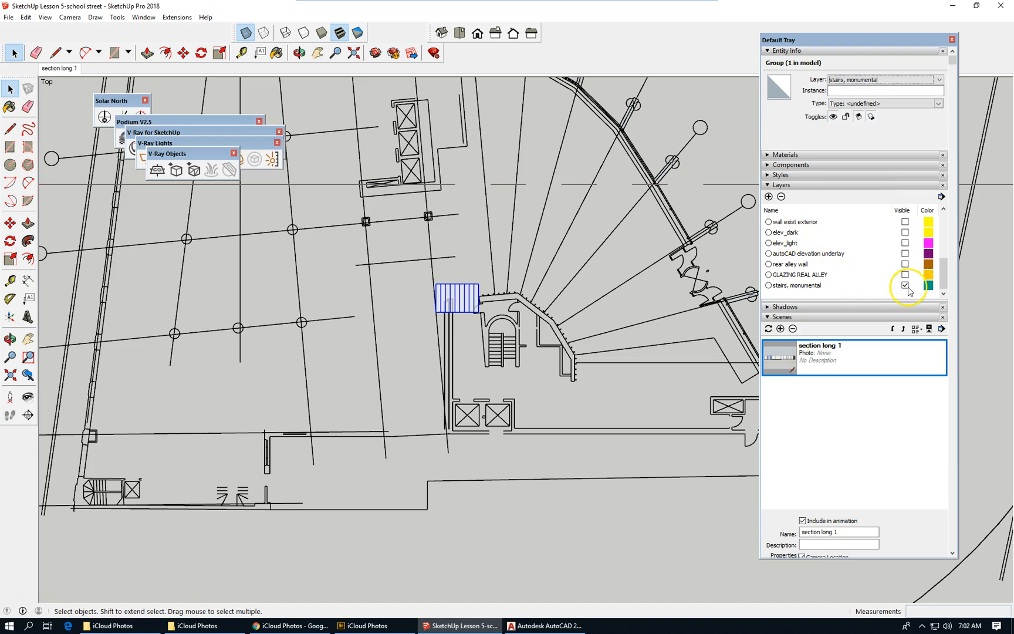
left_click(905, 286)
scroll(411, 241, "down", 3)
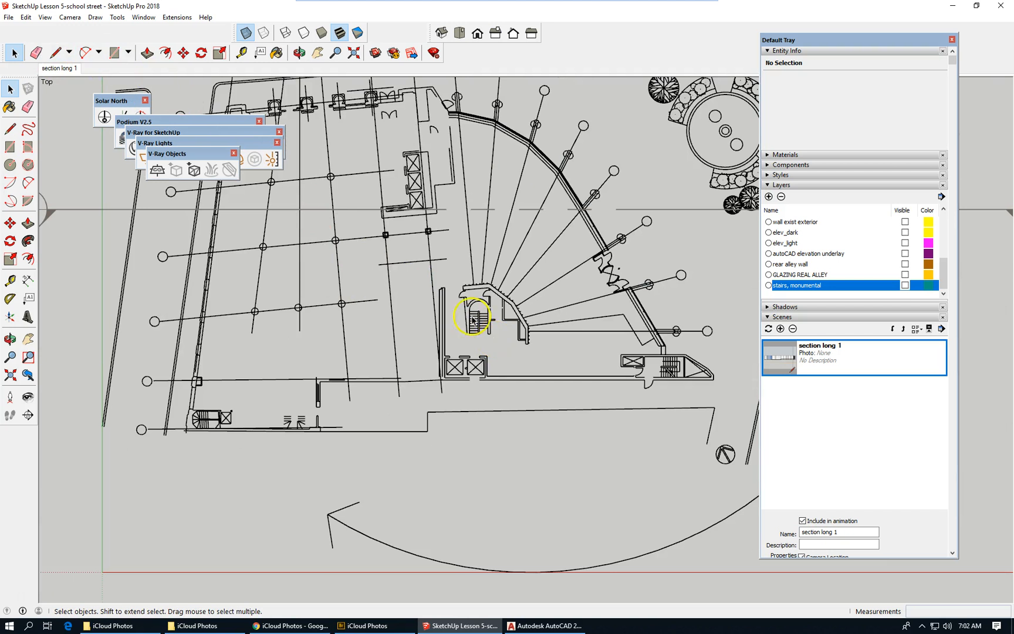
Step: Try to import the AutoCAD drawing "school derived 1" from the 10-24 School street folder
left_click(8, 18)
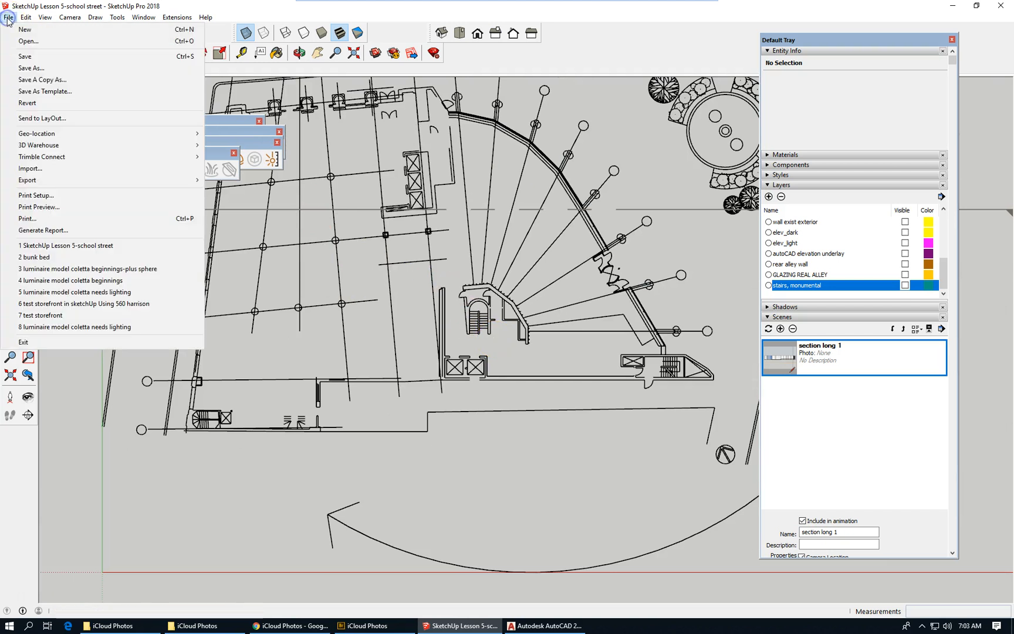
left_click(113, 169)
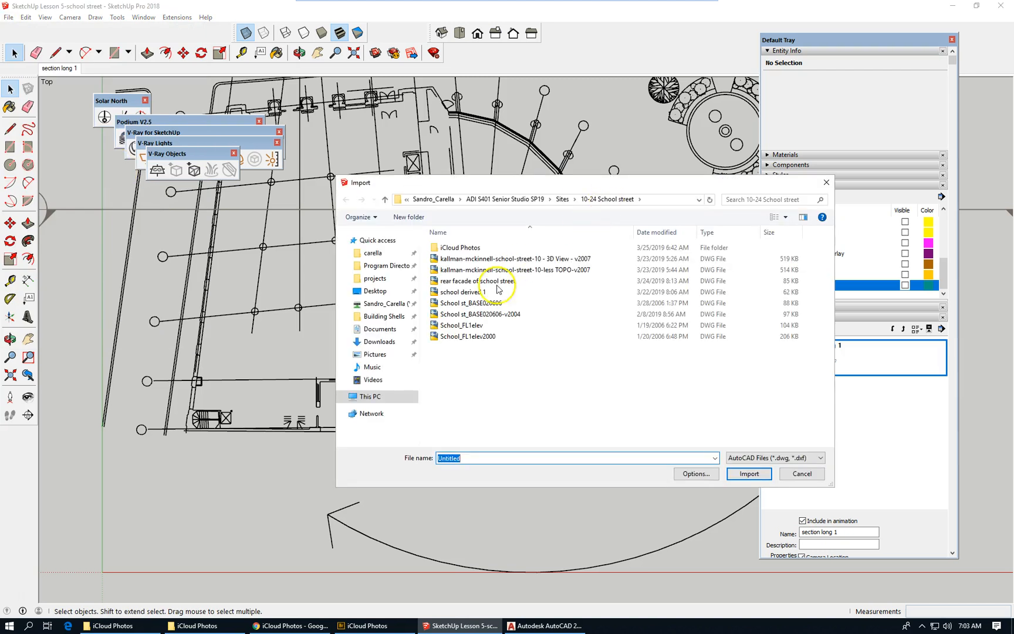
left_click(470, 292)
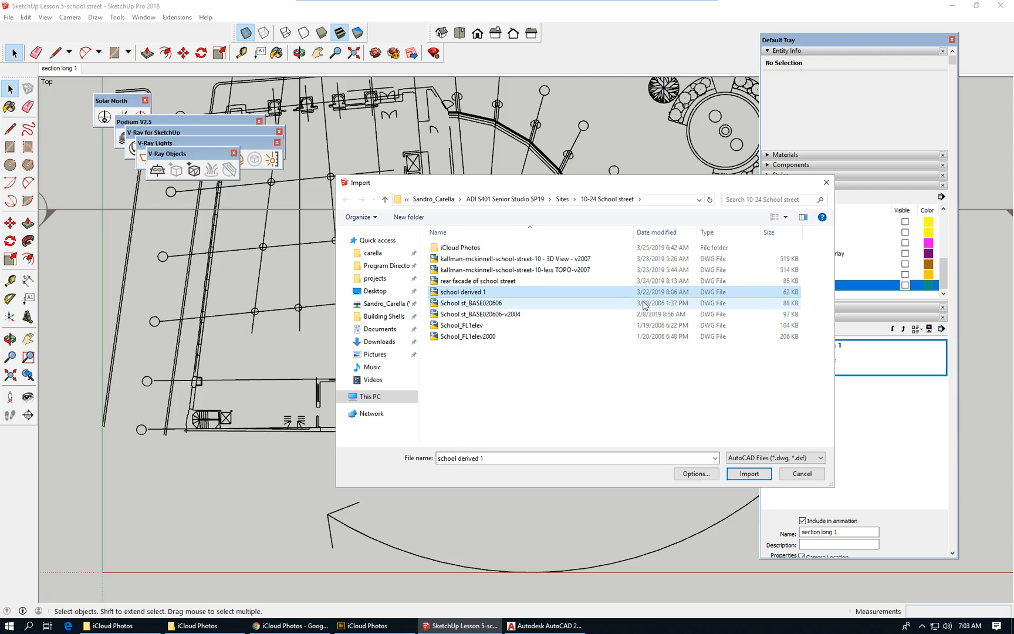
left_click(751, 473)
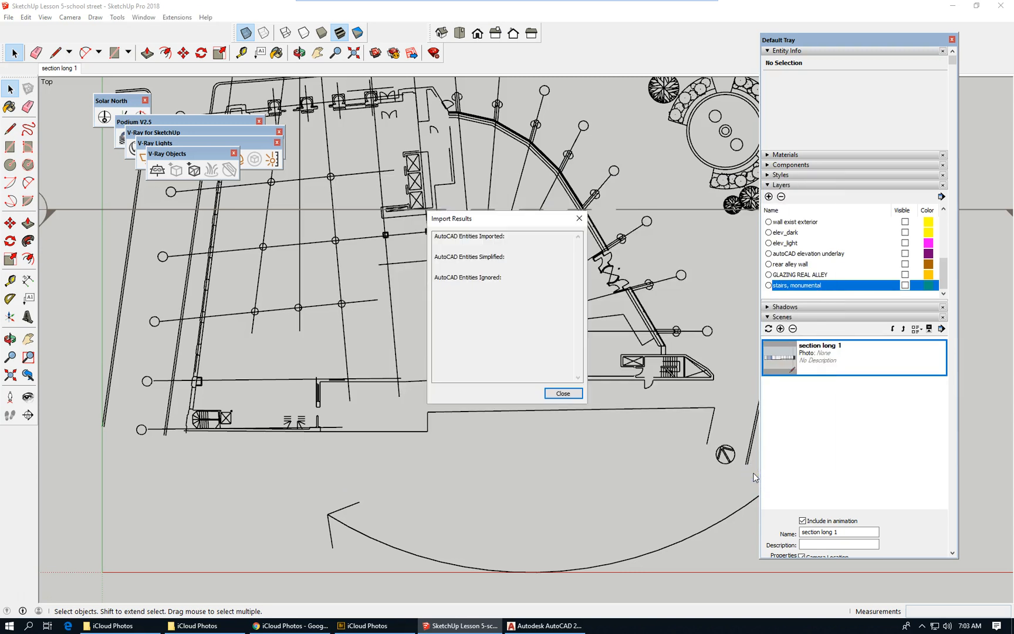
left_click(567, 394)
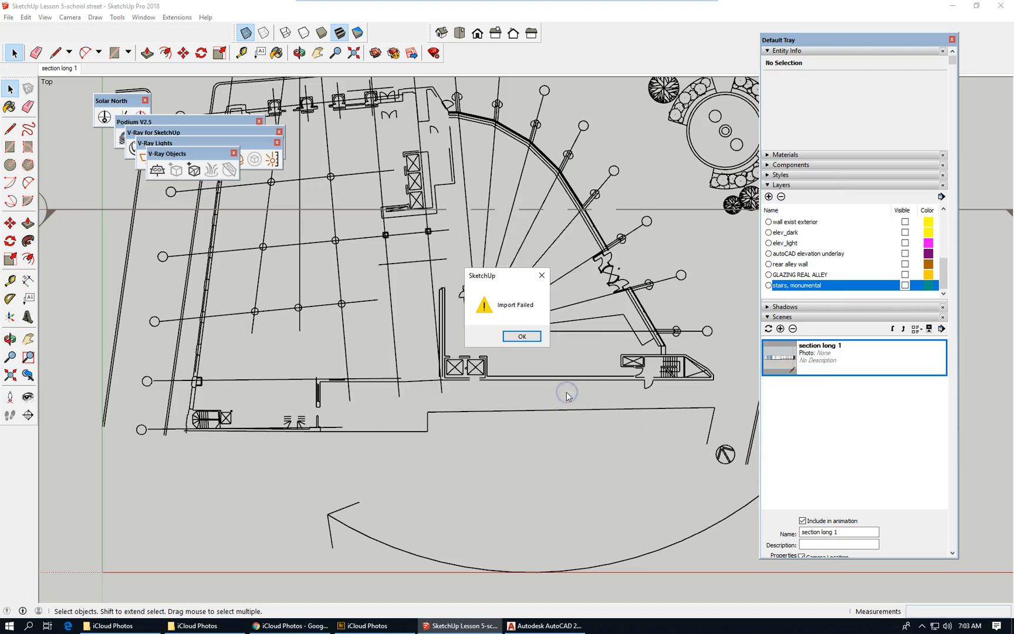
left_click(522, 336)
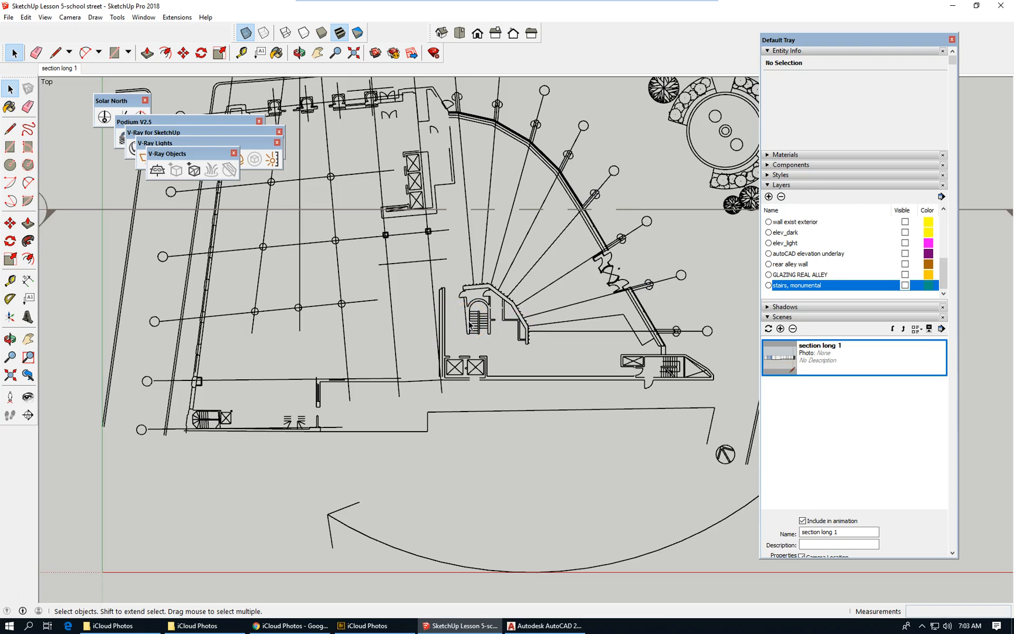
Step: Switch to AutoCAD and save a copy of the drawing as "school derived 1-v2004.dwg" in AutoCAD 2004/LT2004 Drawing format
left_click(533, 627)
scroll(216, 317, "down", 2)
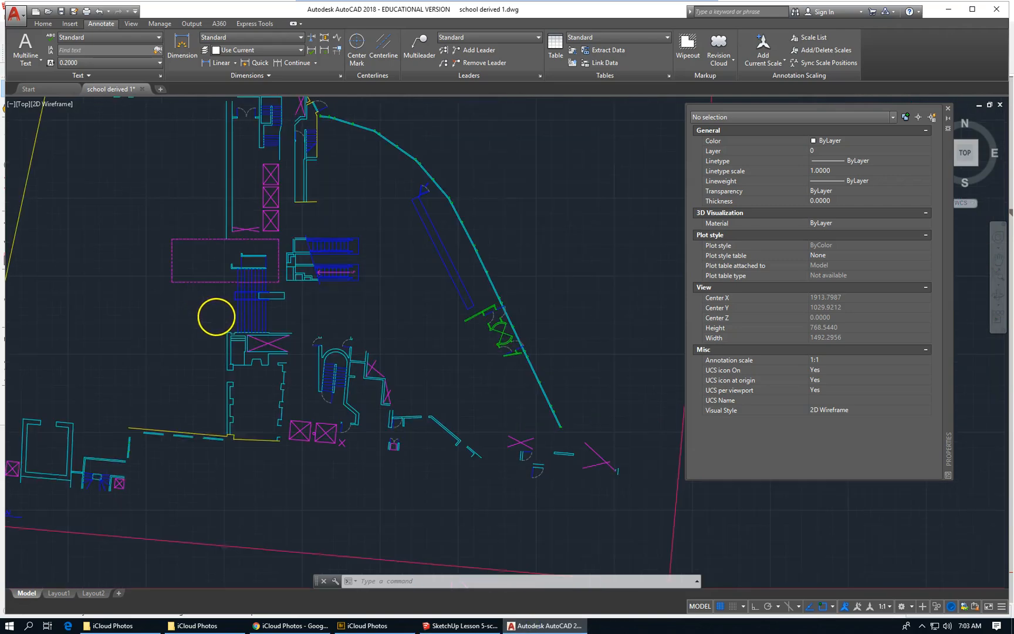
scroll(352, 322, "down", 10)
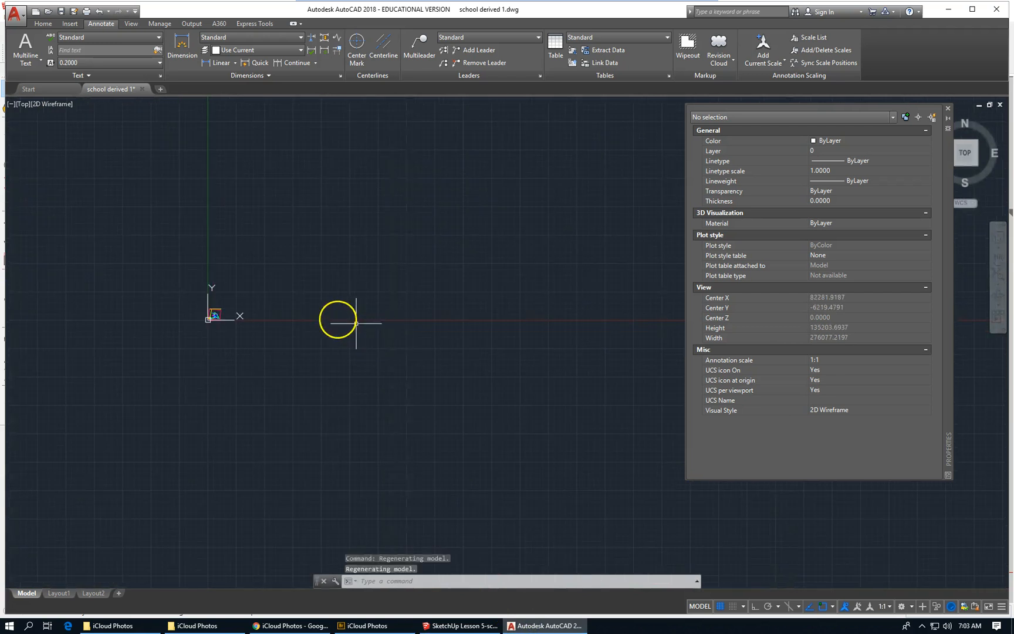
scroll(177, 301, "up", 8)
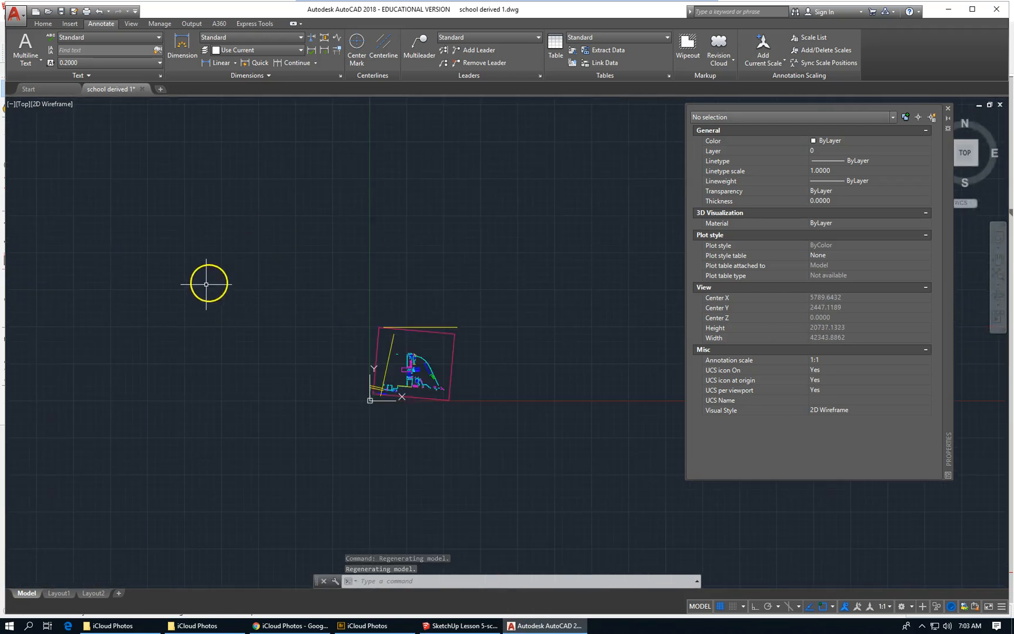
scroll(543, 361, "up", 1)
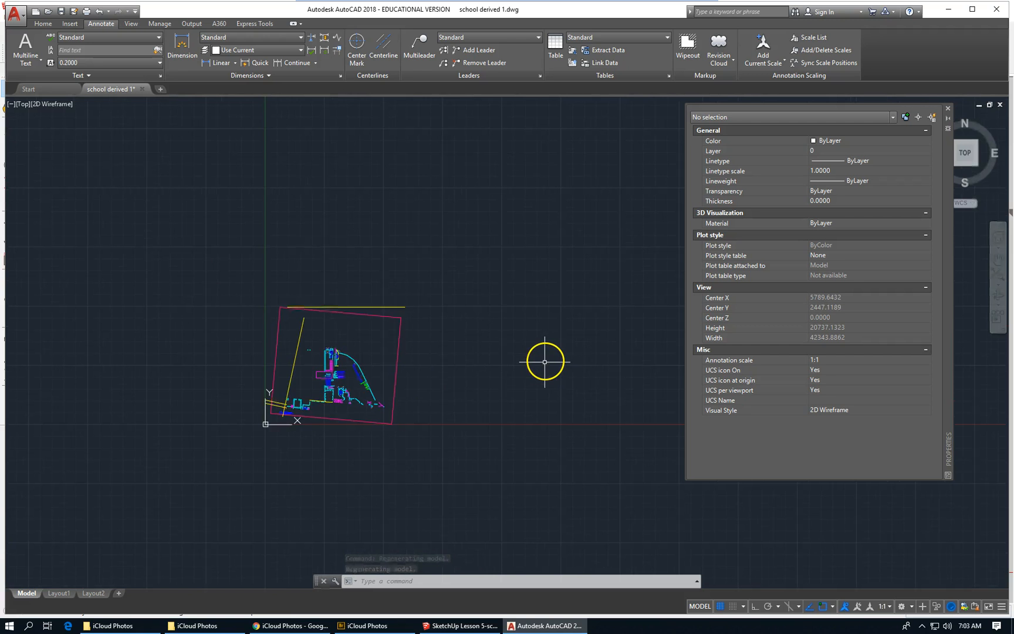
scroll(544, 362, "up", 4)
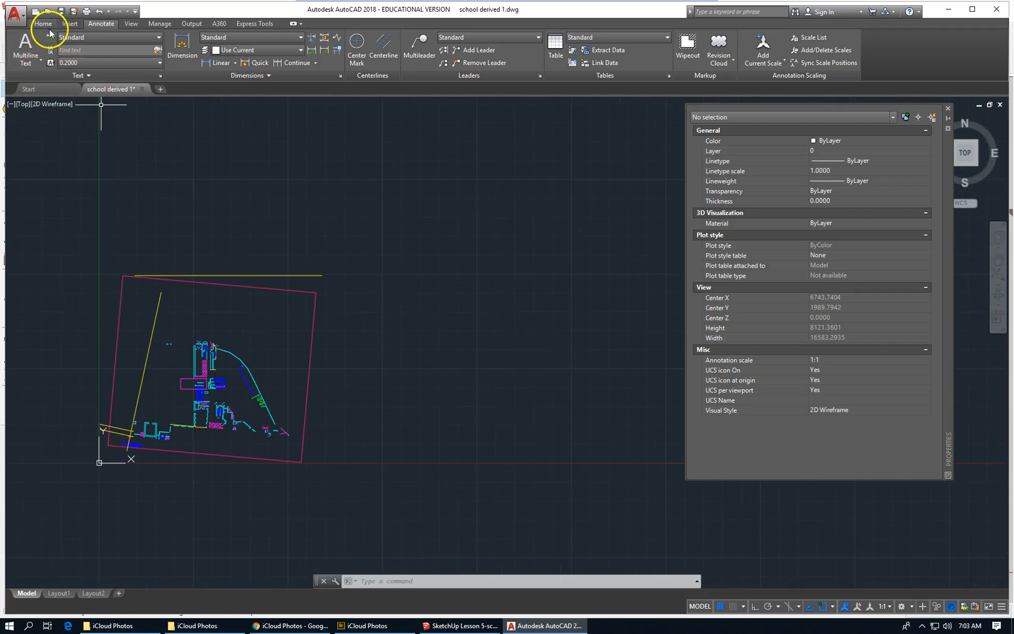
left_click(16, 13)
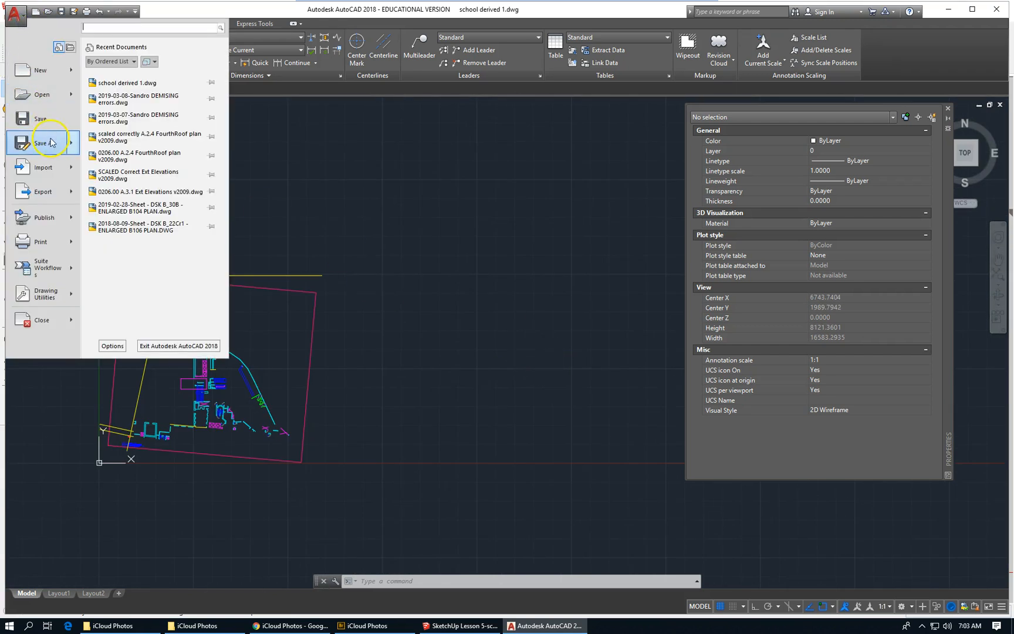
mouse_move(51, 141)
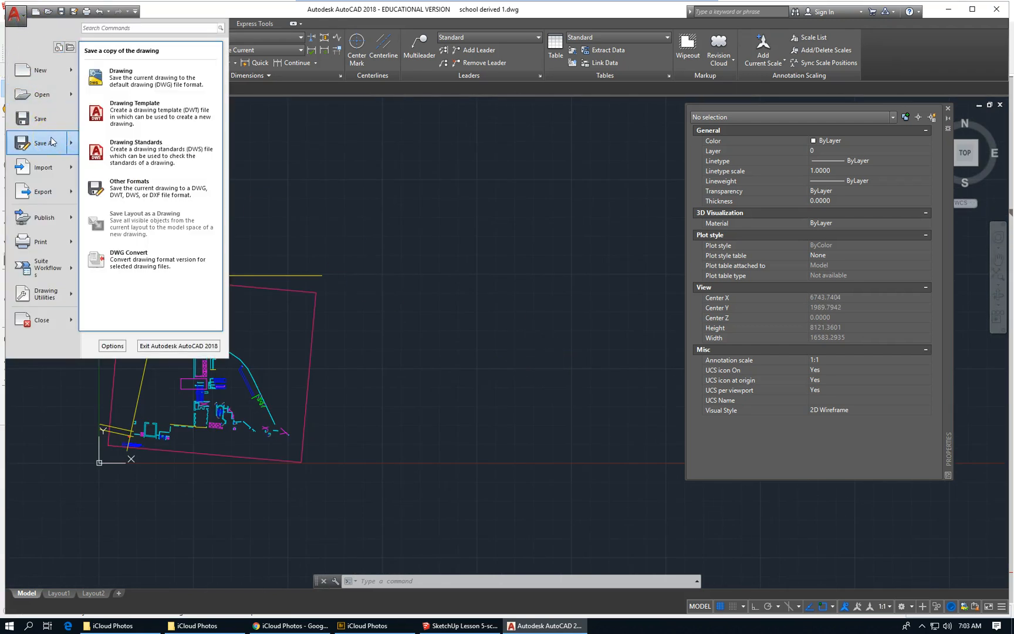
left_click(148, 81)
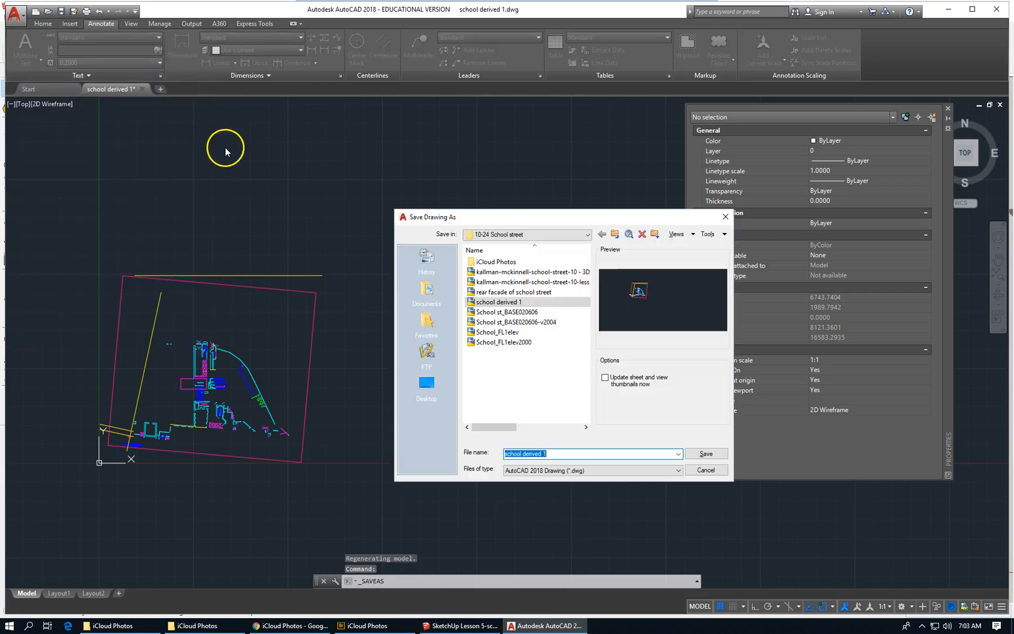
left_click(625, 470)
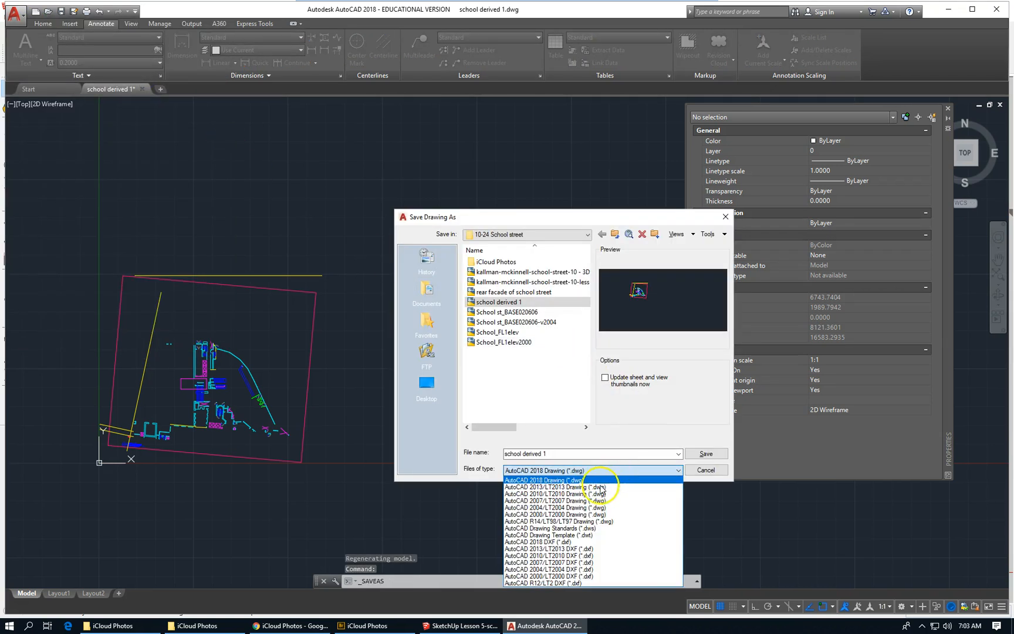
left_click(573, 508)
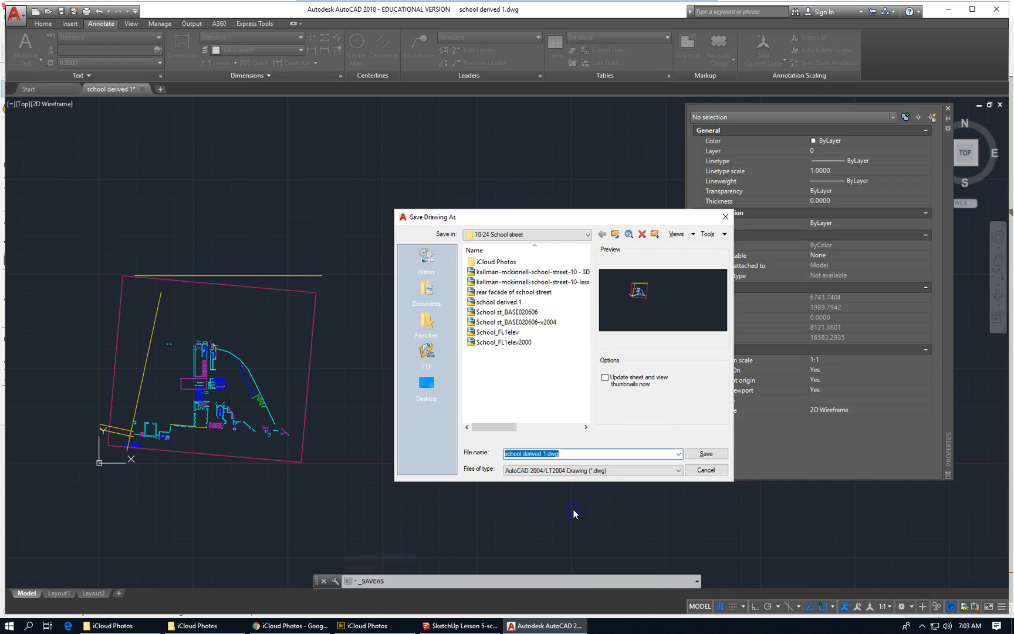
left_click(545, 453)
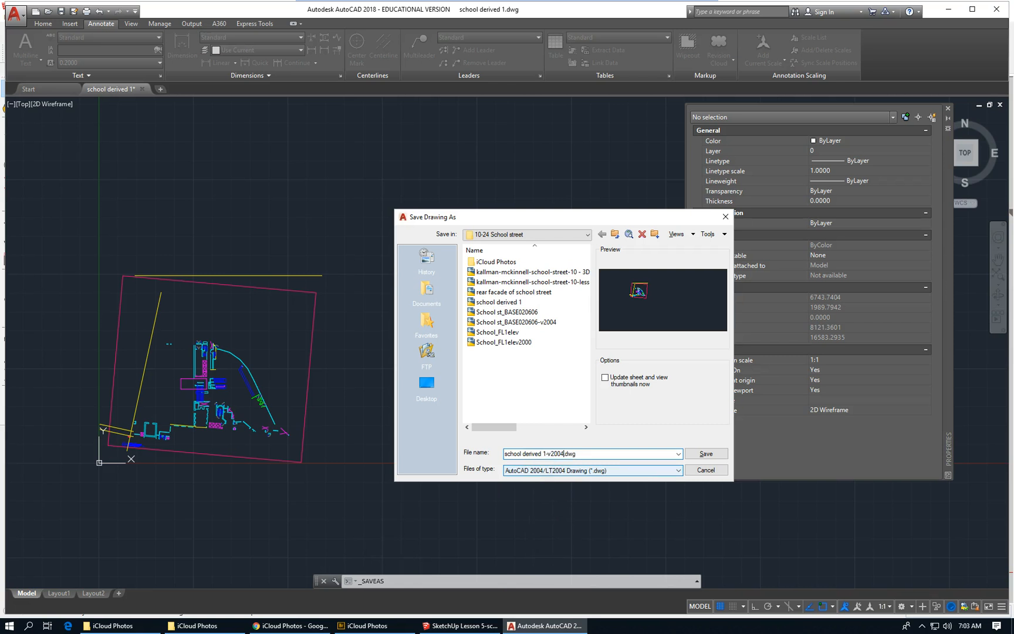
left_click(709, 454)
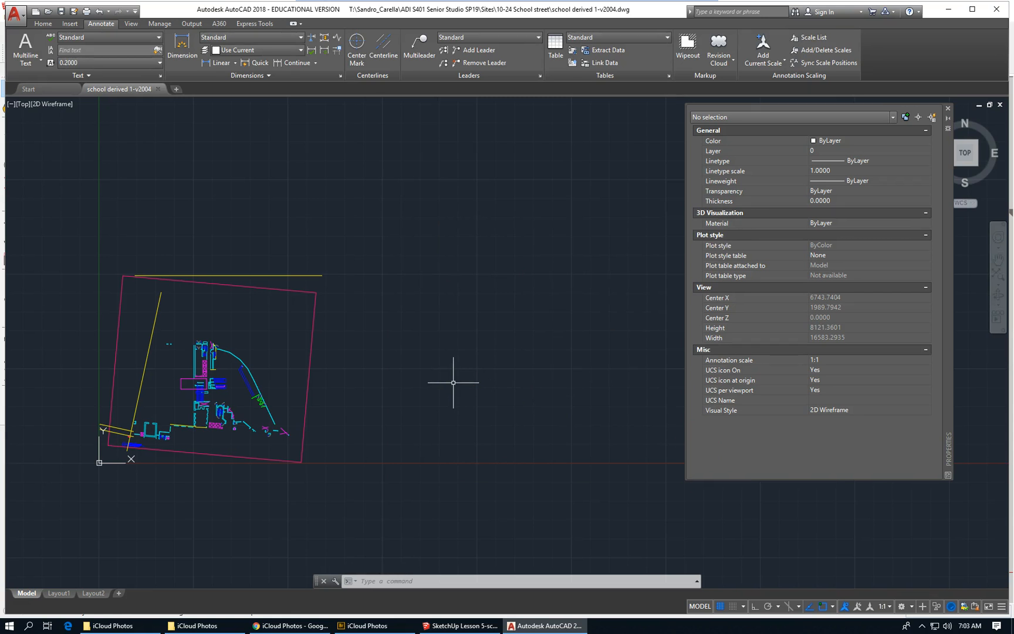
Step: Switch back to SketchUp and import the AutoCAD drawing "school derived 1-v2004" from the 10-24 School street folder
left_click(469, 629)
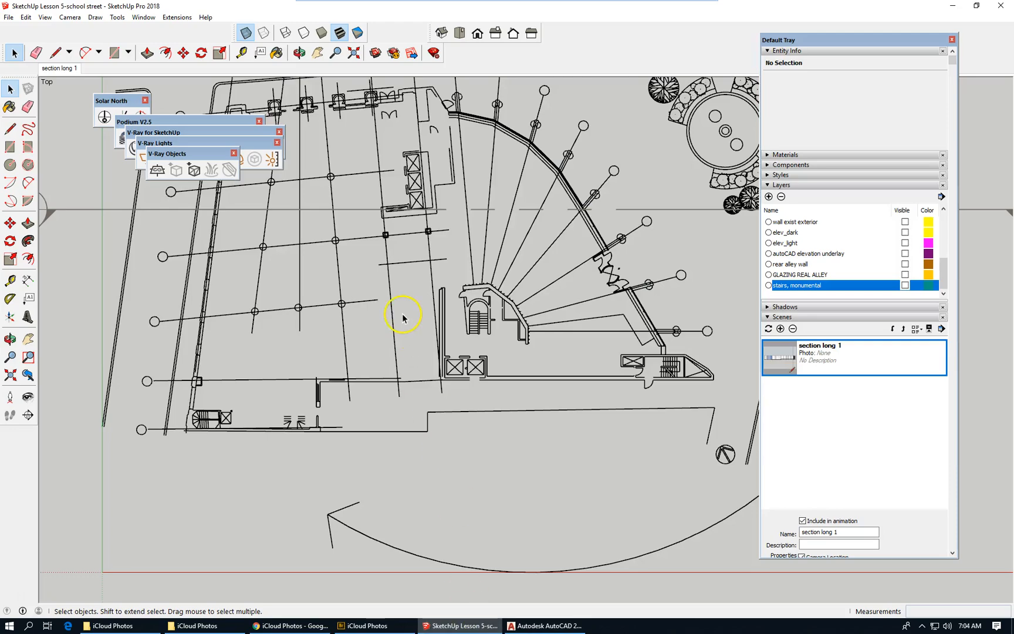
left_click(9, 18)
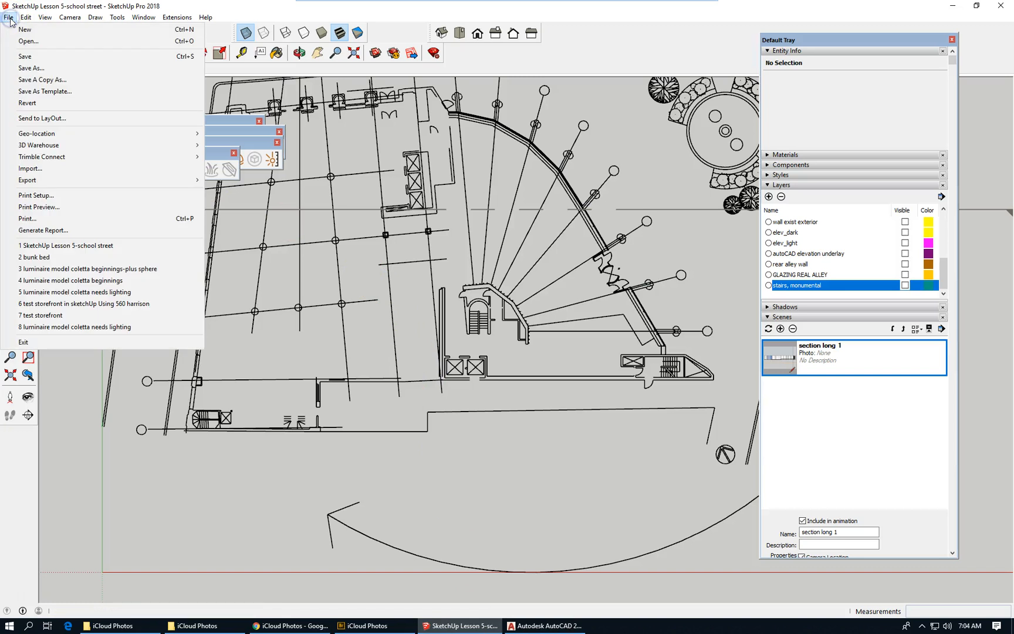
left_click(88, 169)
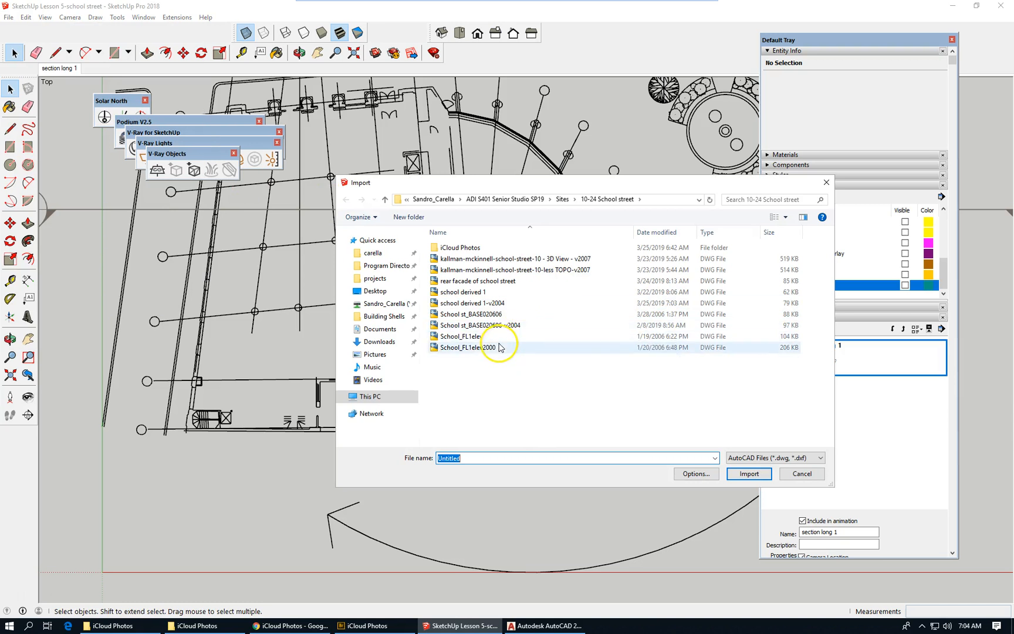
left_click(495, 295)
left_click(495, 303)
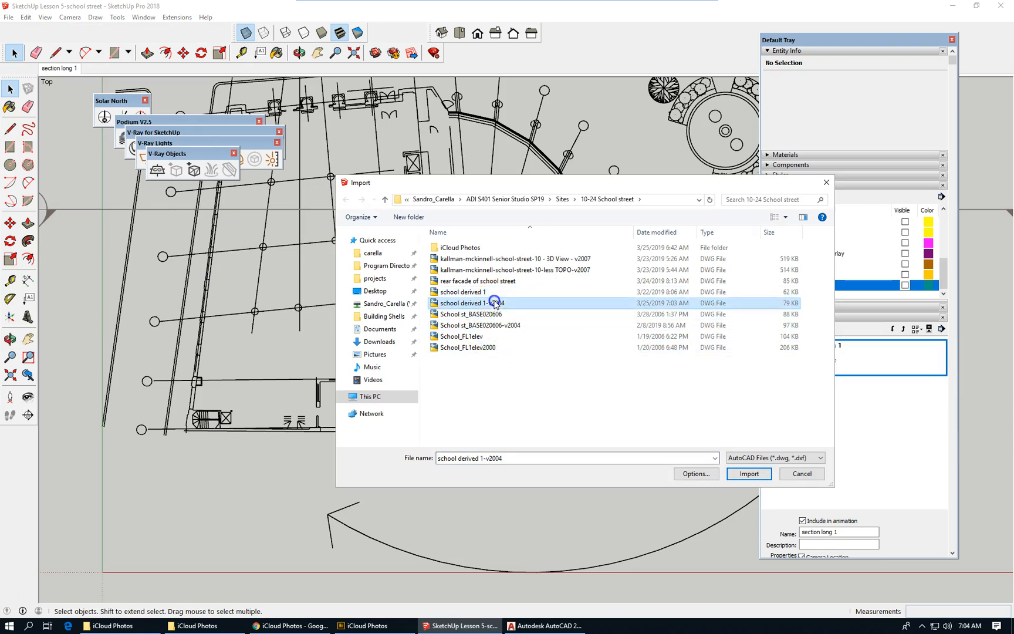
left_click(744, 476)
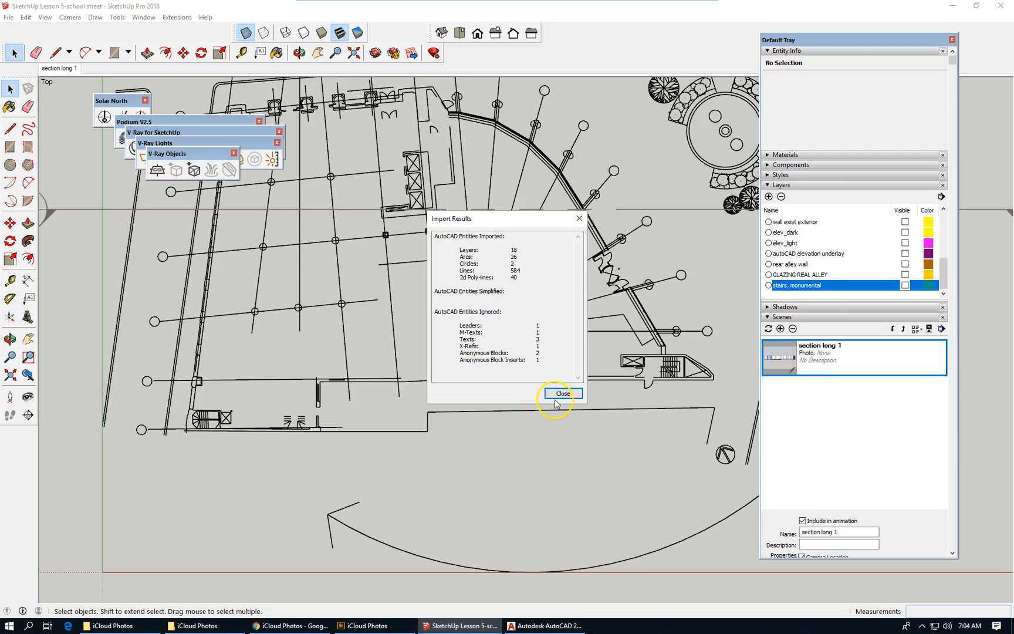
left_click(562, 393)
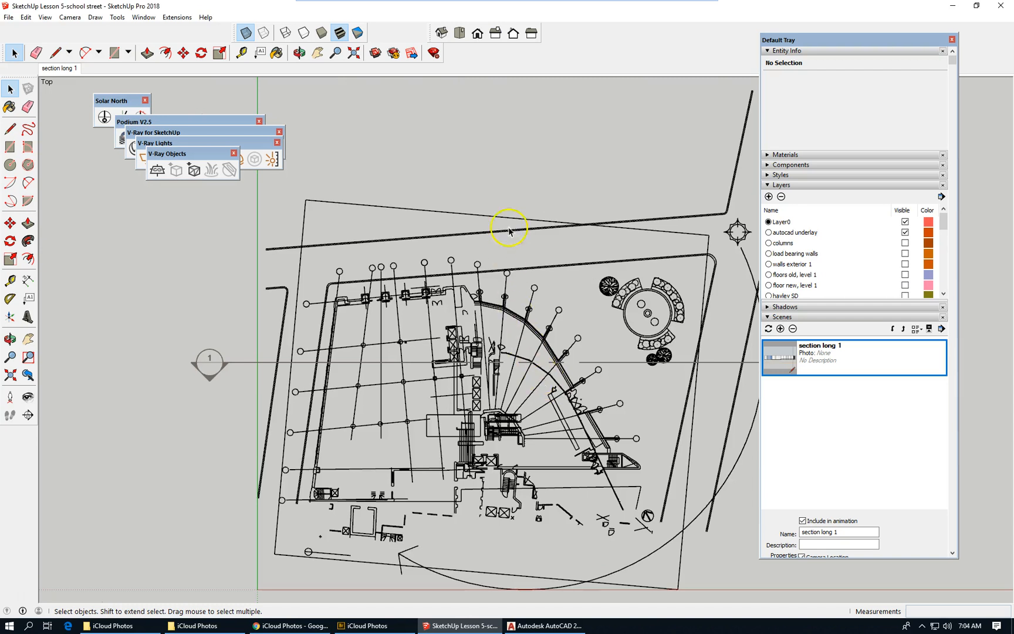
Step: Select the imported "school derived 1-v2004.dwg" component and compare its curved wall, stairs and elevators with the underlay
scroll(423, 187, "down", 5)
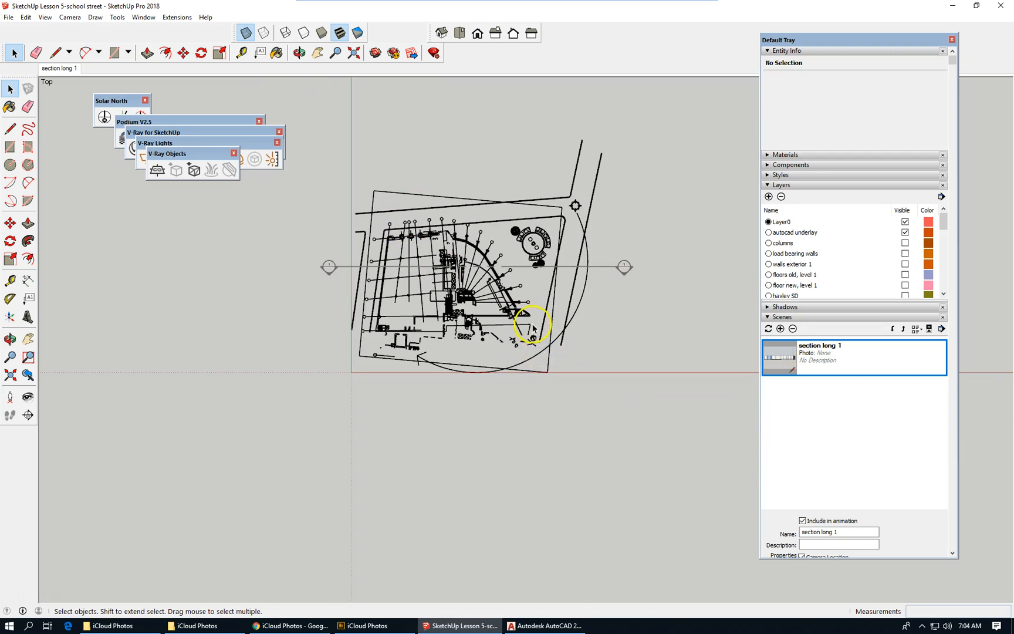
scroll(530, 322, "up", 2)
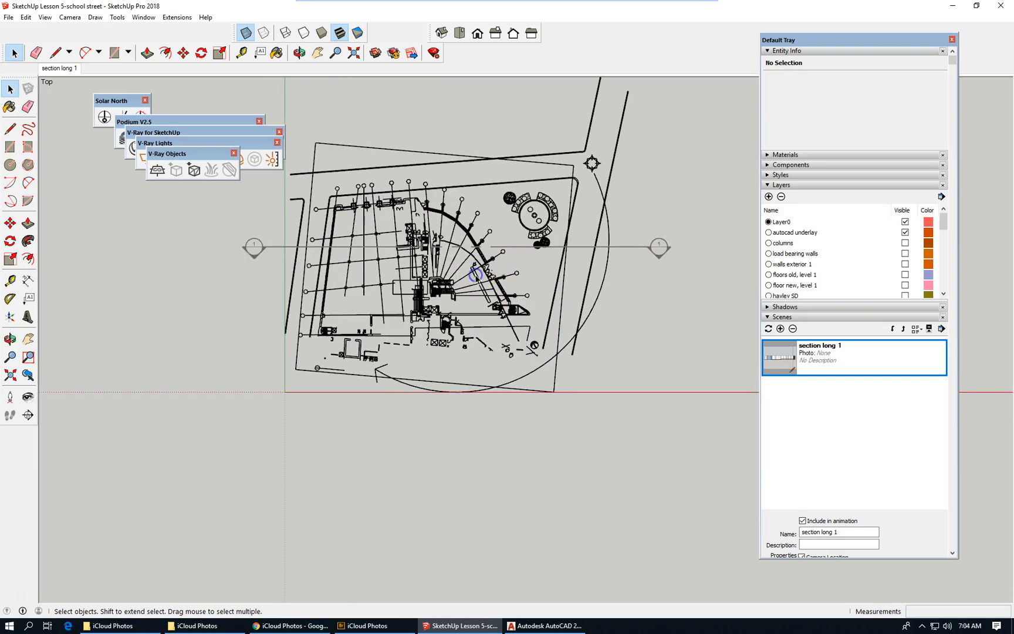
left_click(476, 276)
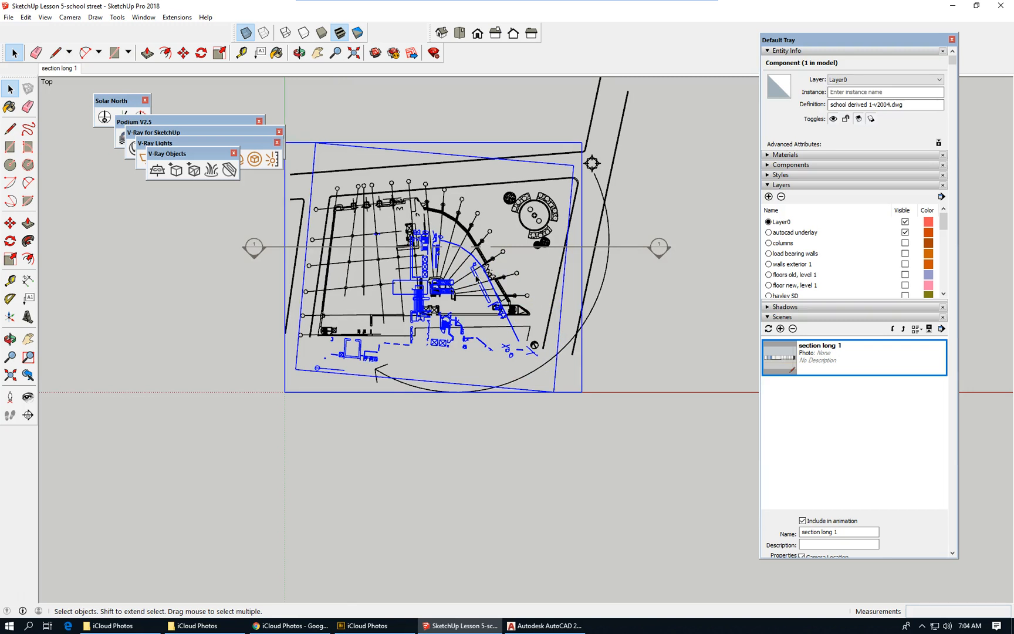
scroll(421, 191, "up", 1)
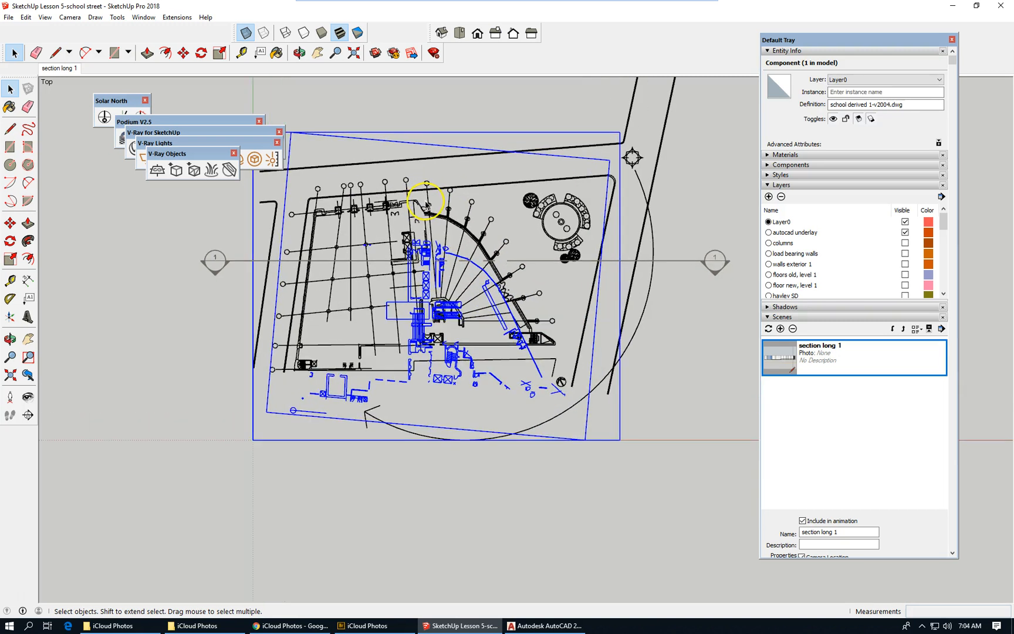
scroll(426, 204, "up", 1)
scroll(429, 205, "up", 2)
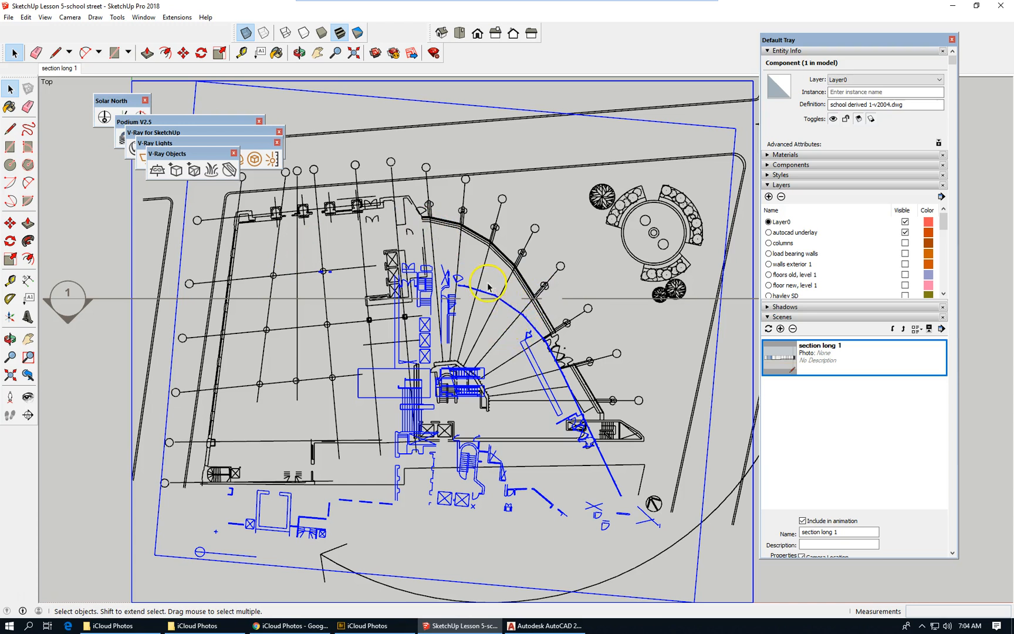
scroll(467, 287, "up", 1)
scroll(468, 287, "up", 1)
scroll(516, 246, "up", 1)
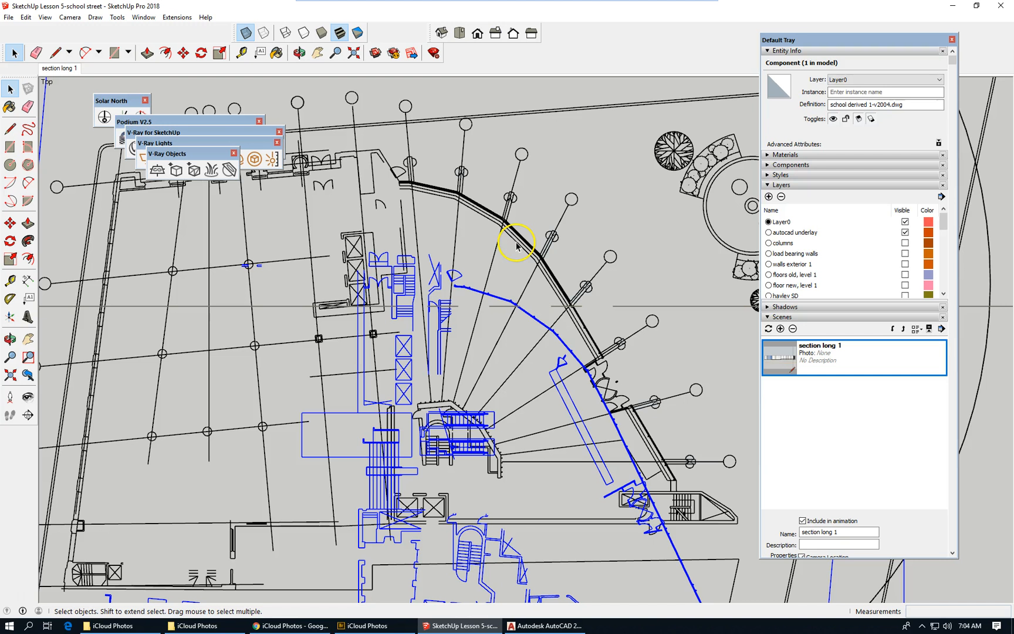
scroll(460, 186, "down", 2)
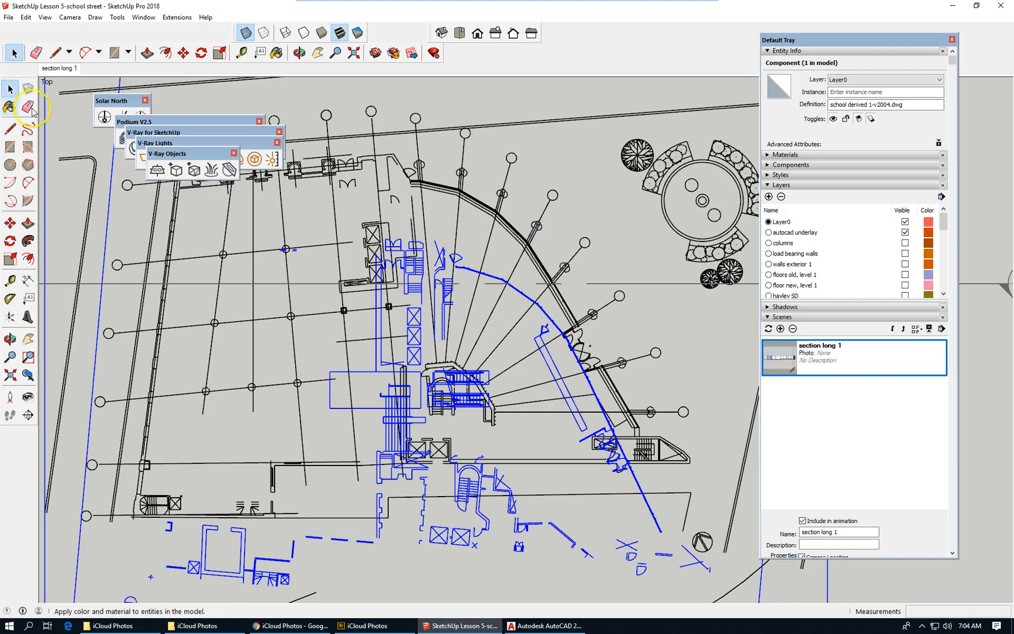
Step: Move the imported plan from the upper outer corner of its elevator pair onto the matching elevator corner of the underlay
left_click(183, 53)
scroll(471, 551, "up", 5)
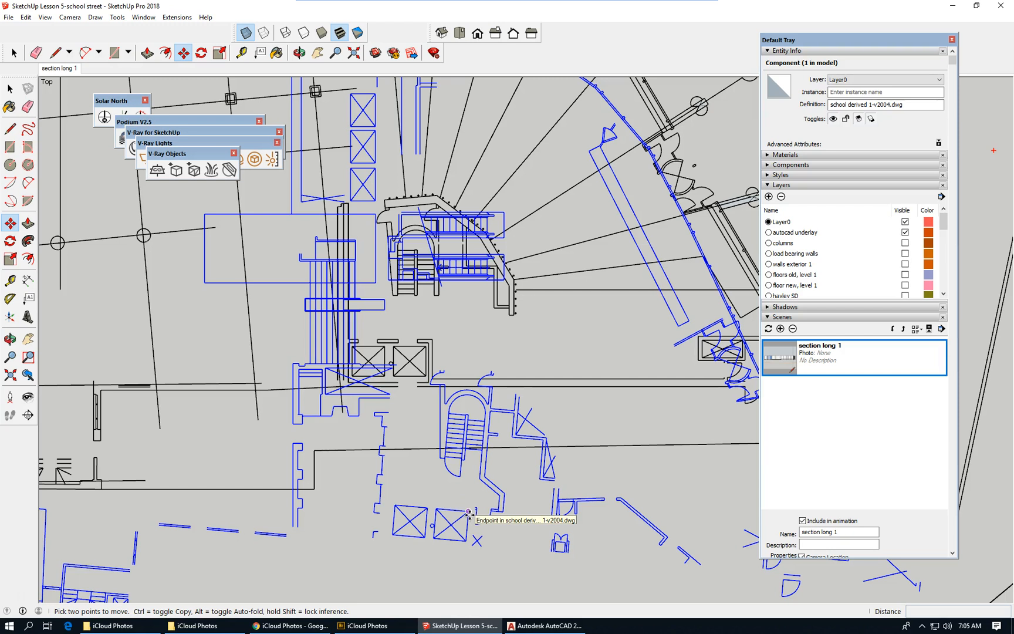
mouse_move(468, 512)
left_mouse_down()
mouse_move(418, 374)
mouse_move(415, 481)
mouse_move(414, 338)
mouse_move(424, 346)
left_mouse_up()
scroll(424, 346, "up", 5)
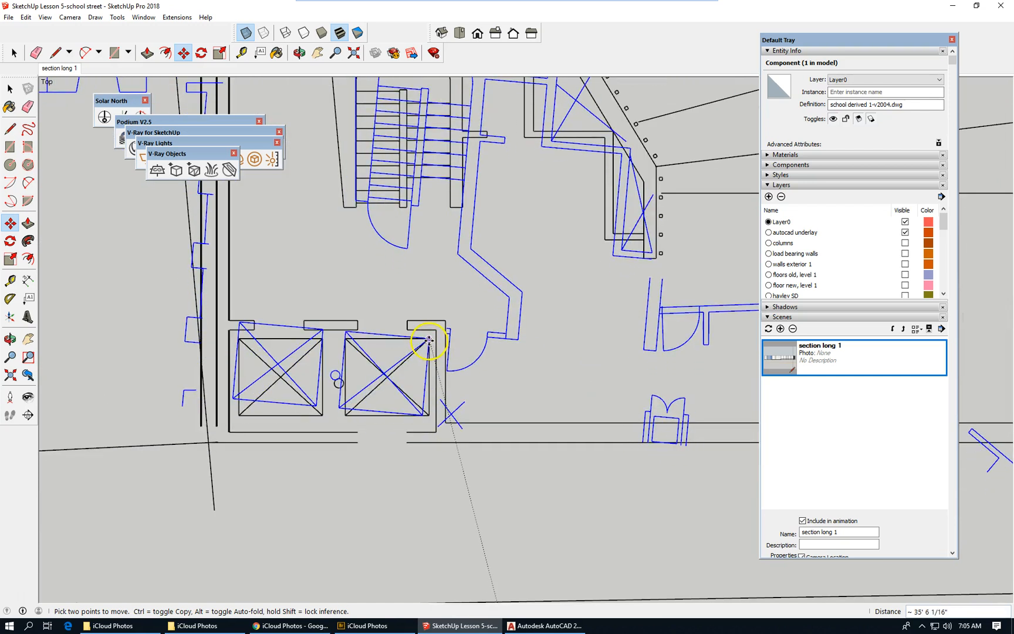
left_click(429, 339)
Step: Rotate the imported plan about 5 degrees counterclockwise around the shared elevator corner so its elevators line up with the underlay
scroll(476, 513, "down", 3)
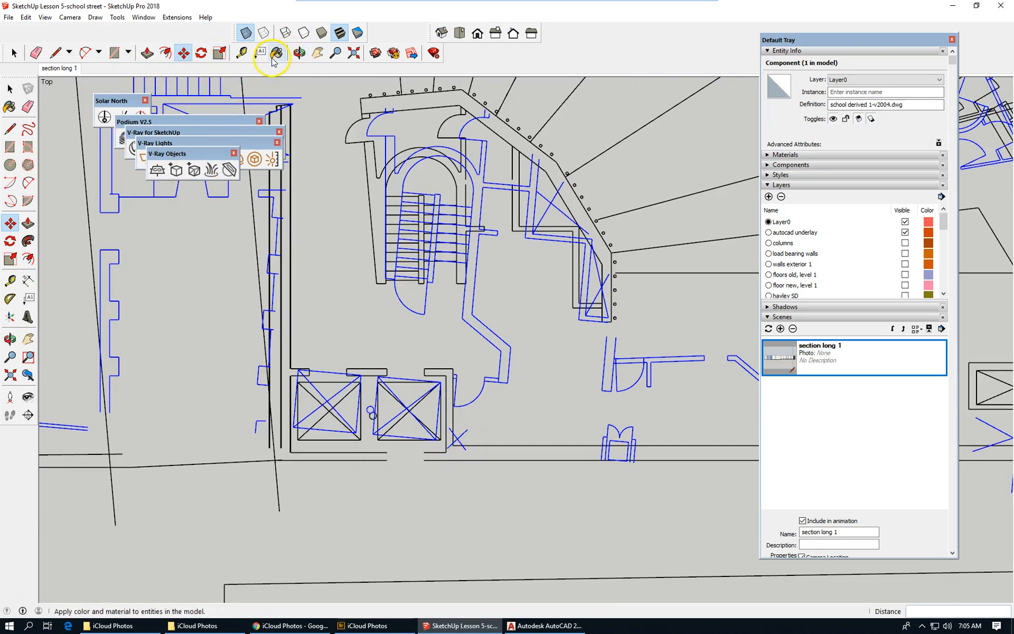
left_click(201, 53)
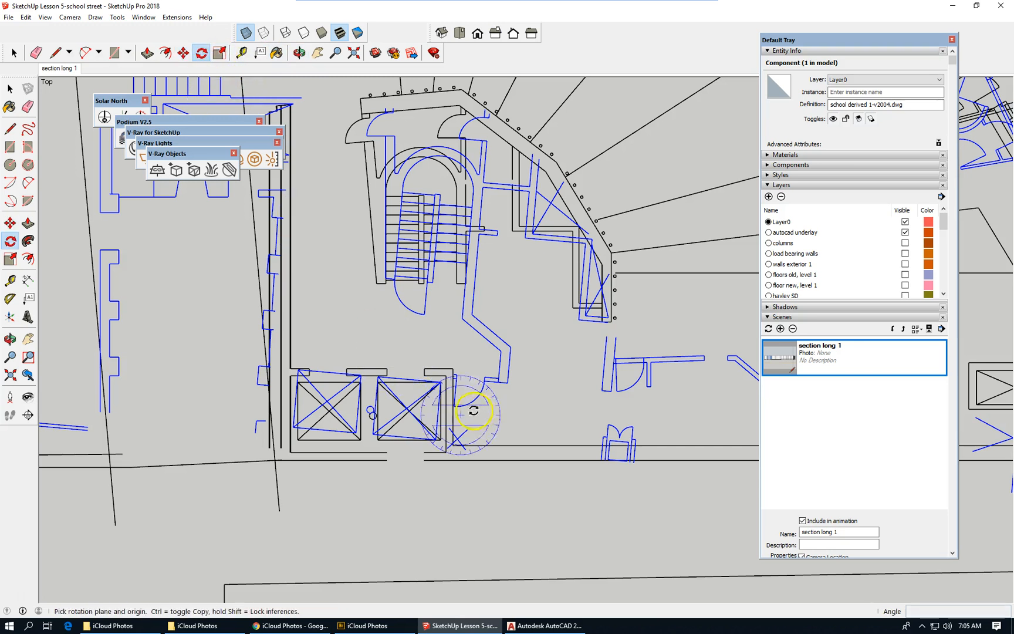
left_click(440, 382)
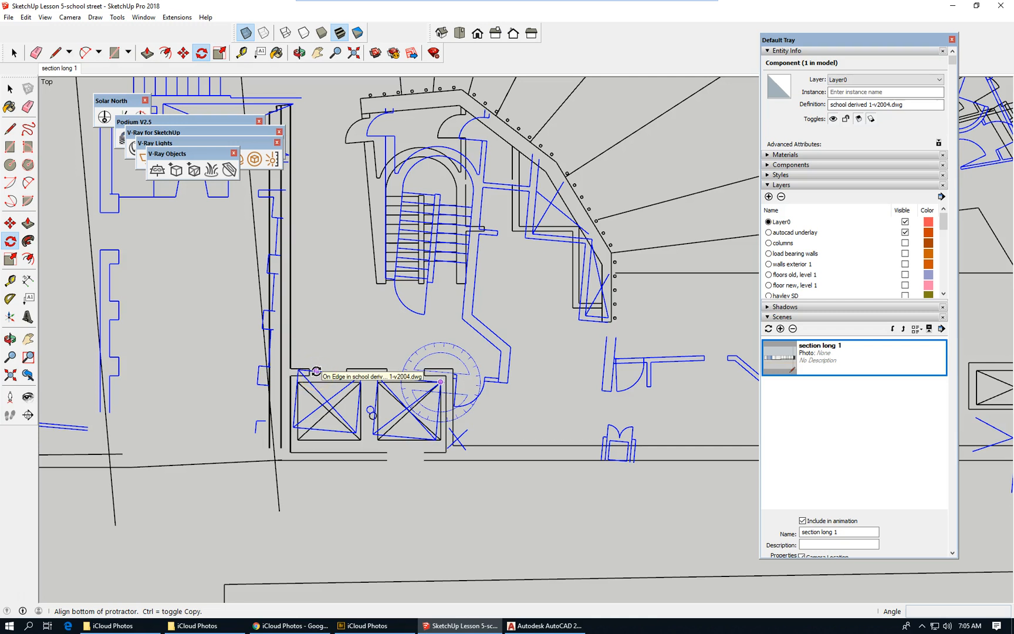
left_click(317, 371)
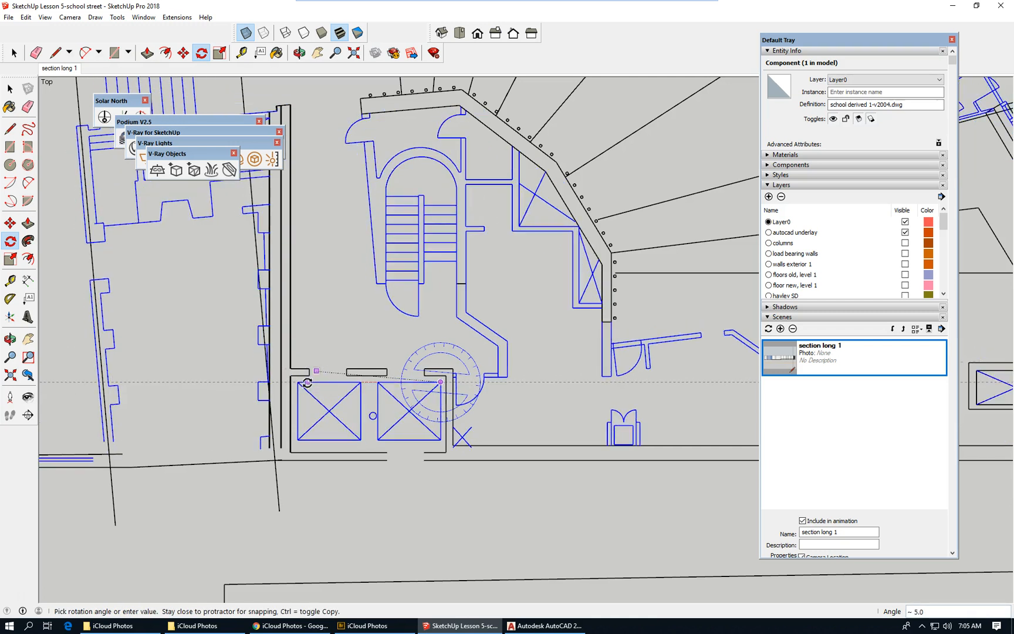
left_click(307, 383)
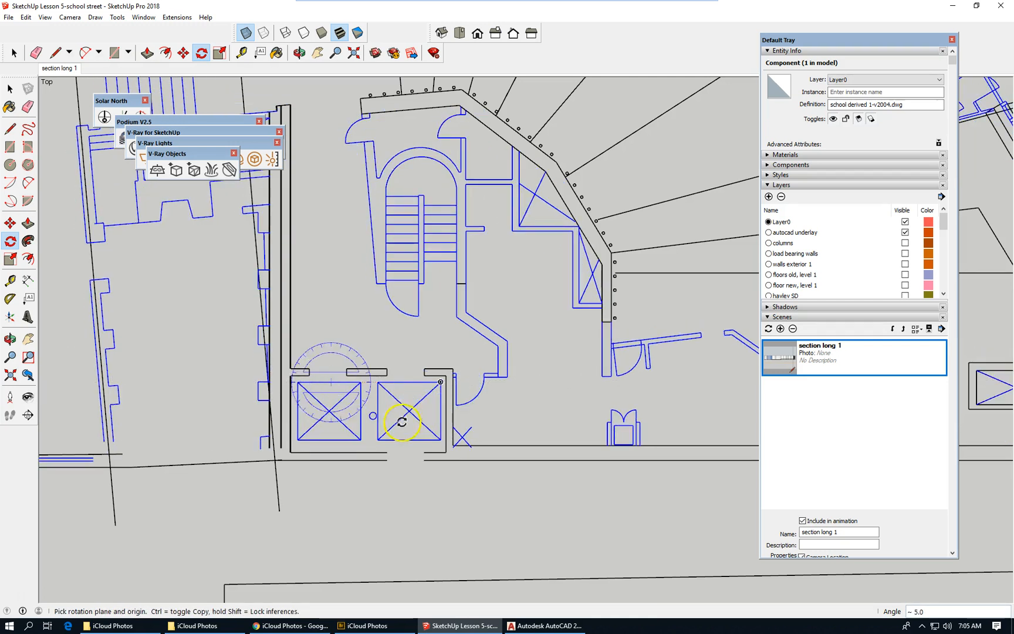
scroll(415, 421, "down", 3)
scroll(417, 422, "down", 2)
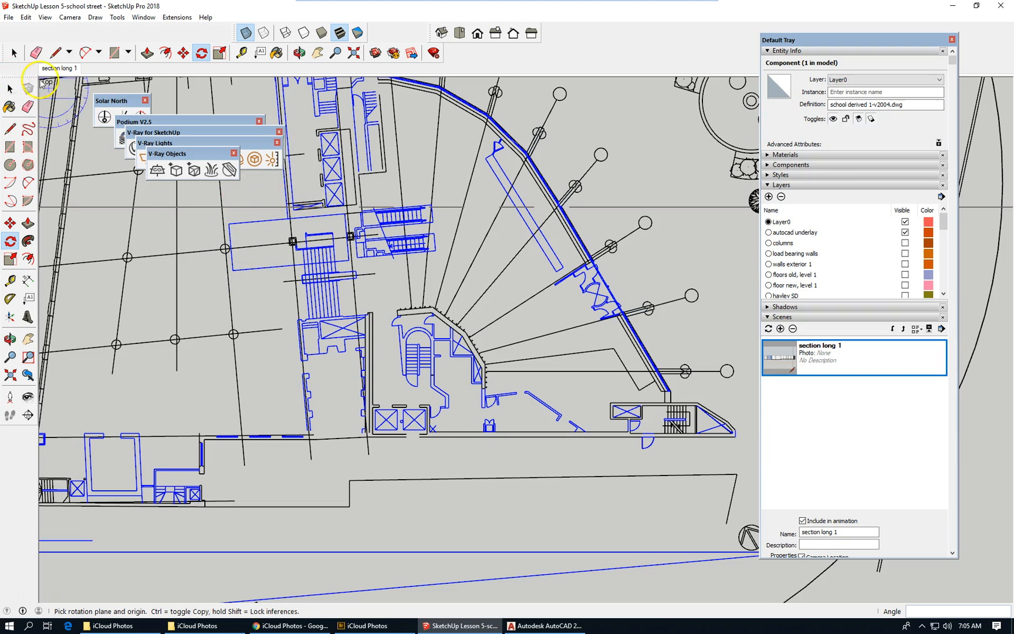
left_click(10, 89)
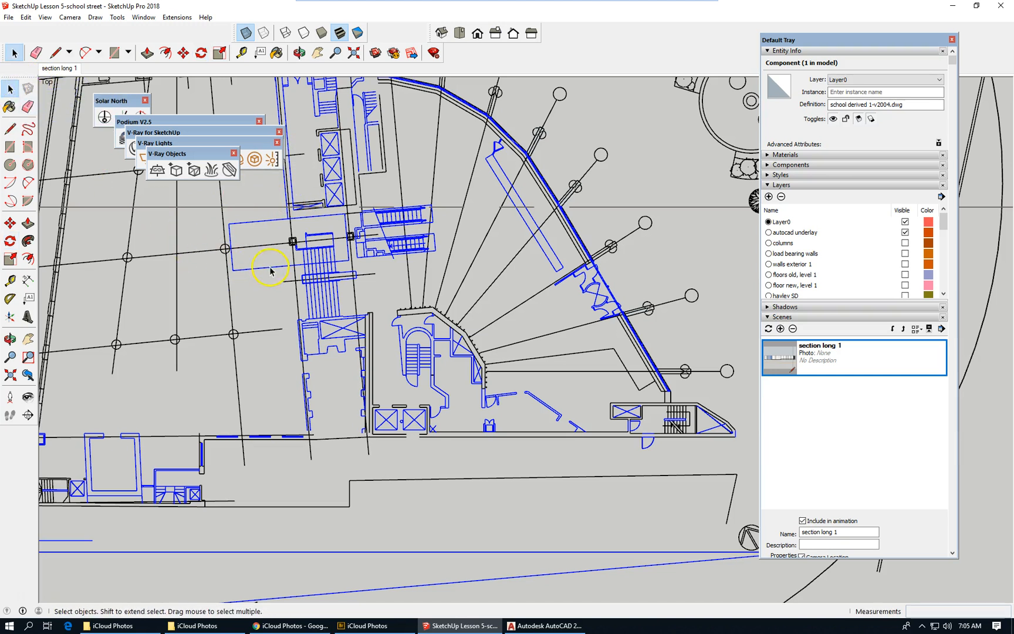
scroll(270, 269, "up", 2)
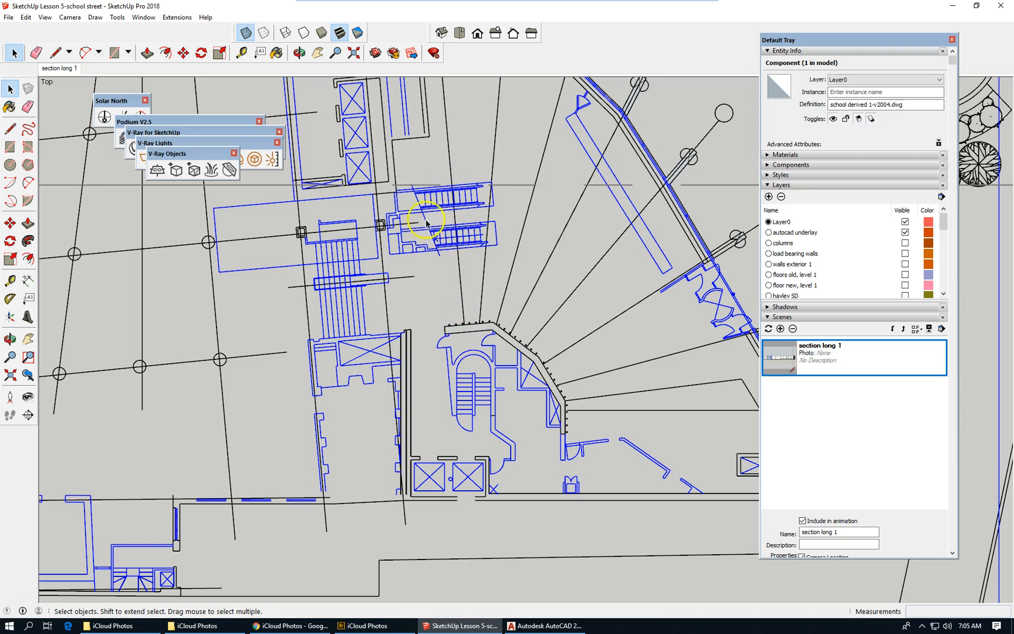
Step: Check how the imported plan's stairs, escalators and elevators sit over the underlay, and look through the layer list
scroll(437, 212, "up", 2)
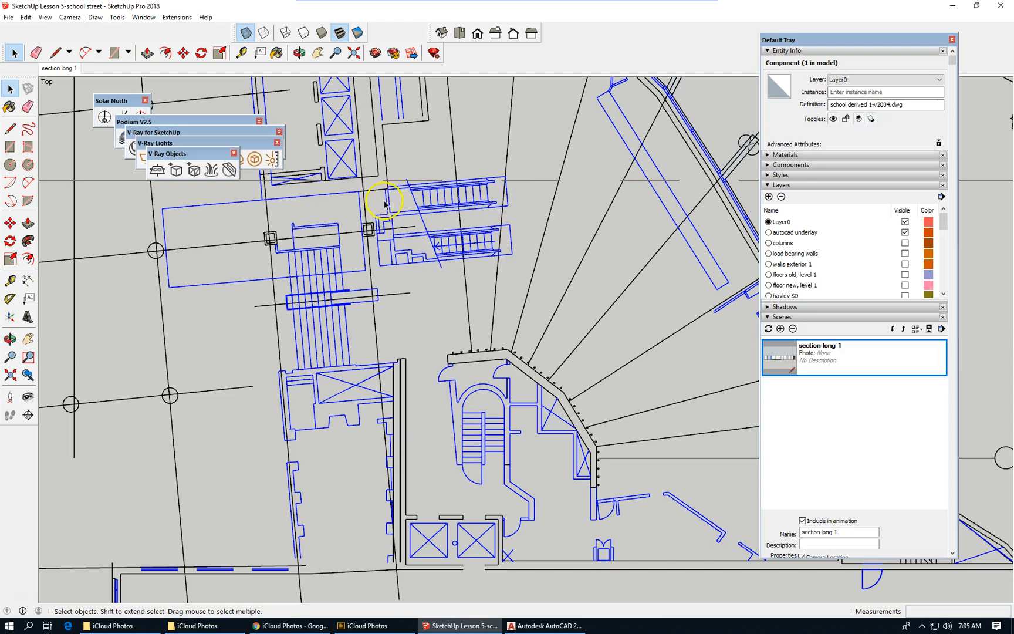
scroll(510, 229, "down", 1)
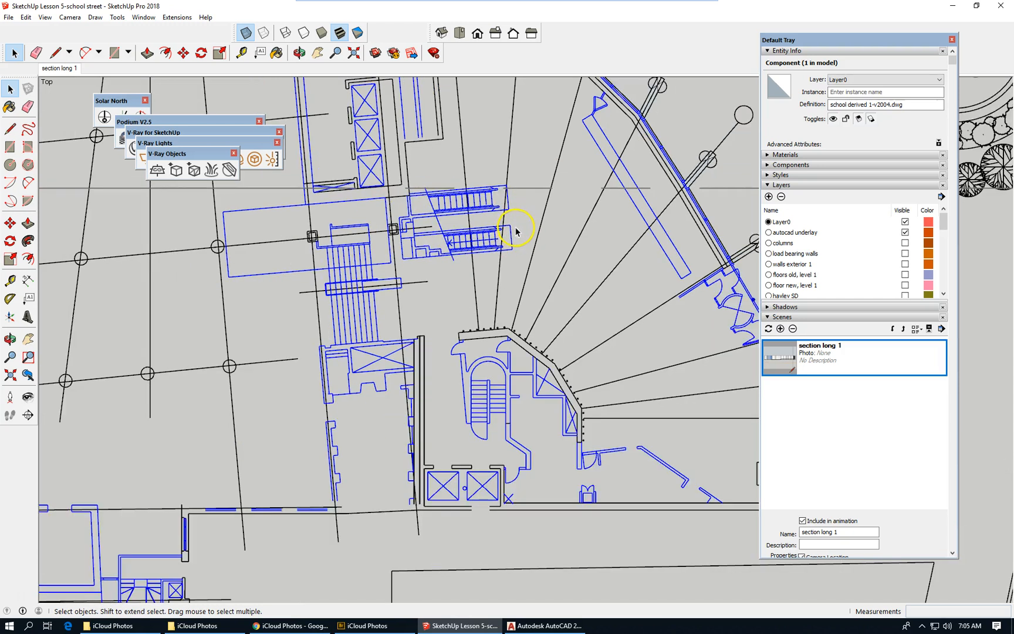
scroll(327, 296, "down", 1)
scroll(249, 295, "up", 2)
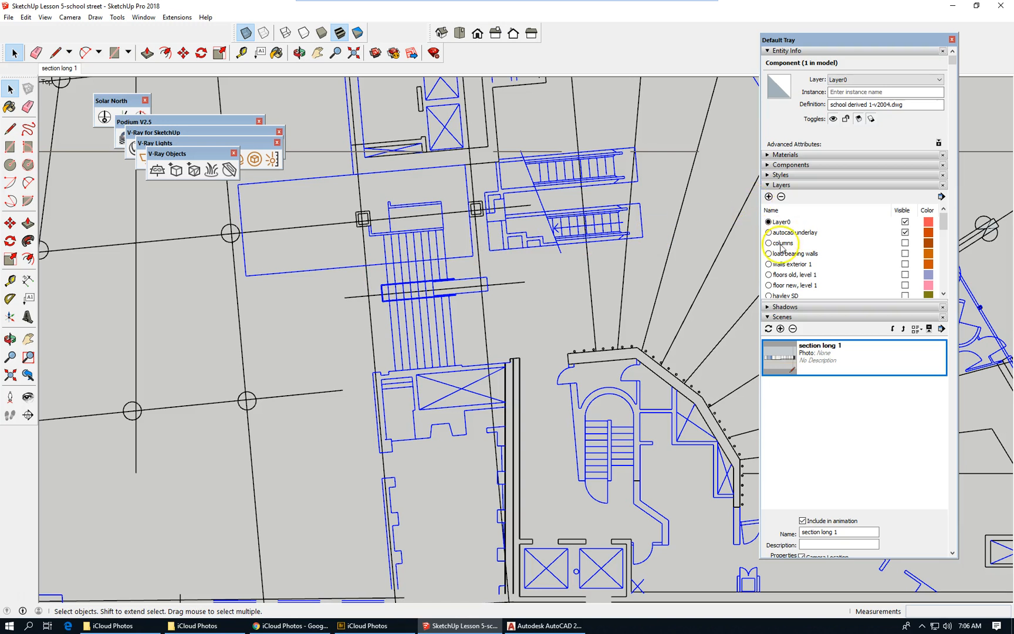
left_click_drag(943, 222, 942, 284)
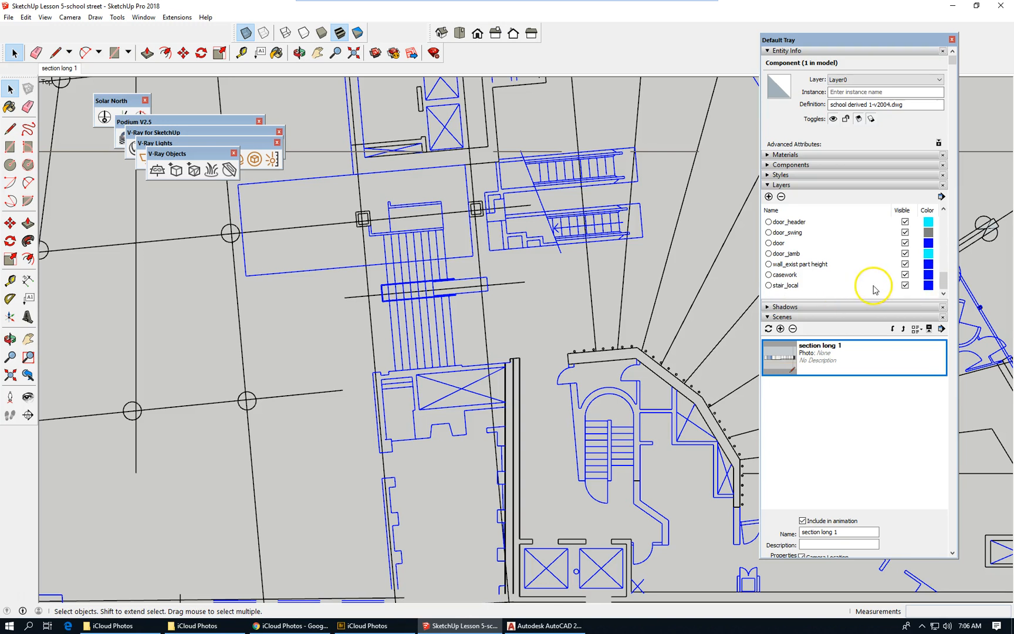
left_click_drag(943, 279, 944, 228)
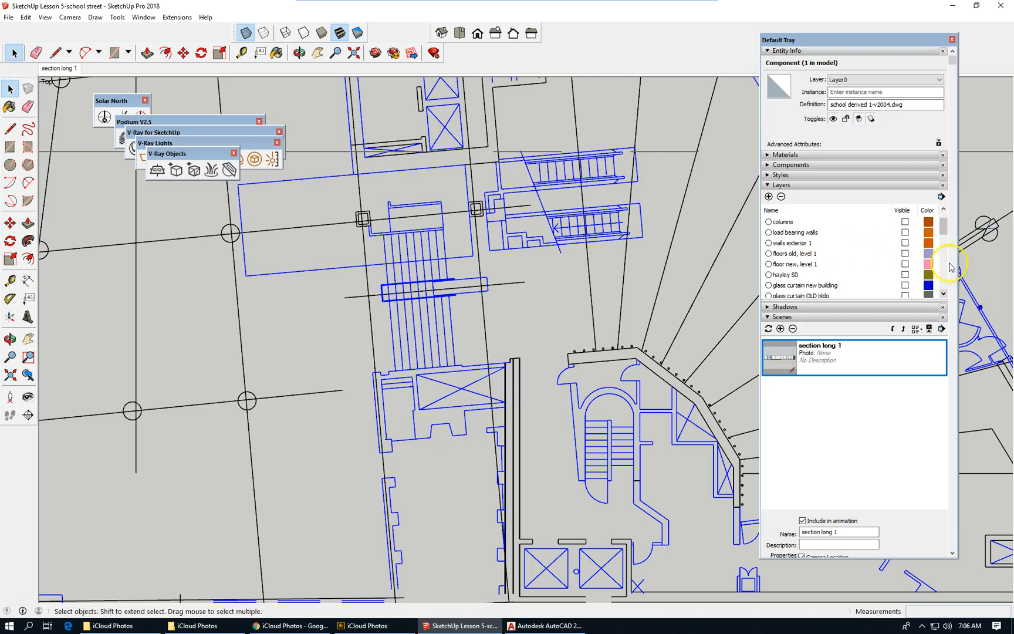
left_click(943, 210)
left_click(943, 209)
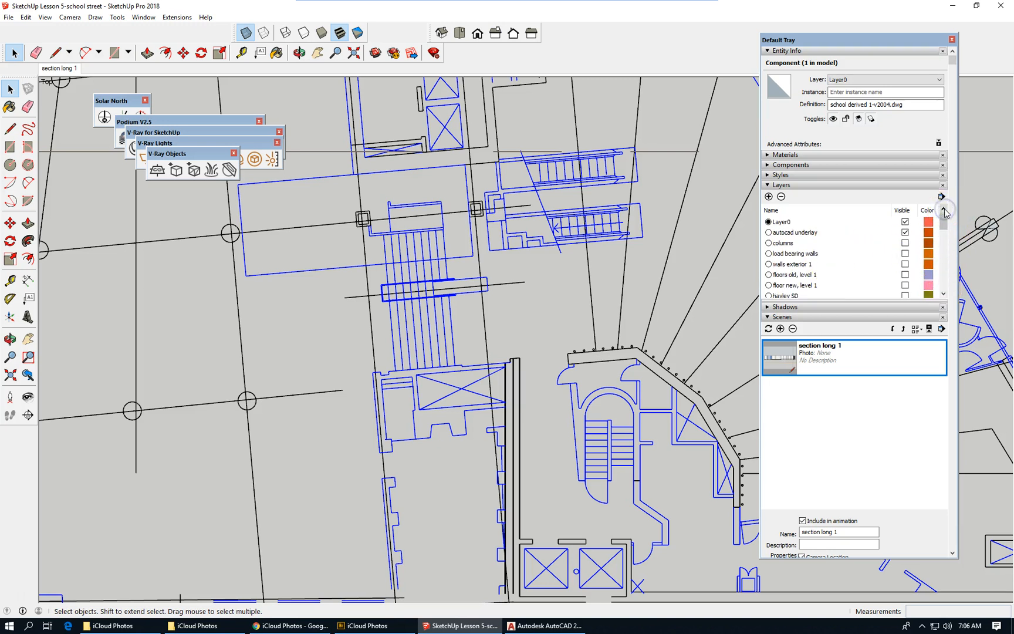
Step: Make the "stairs, monumental" layer visible so the modelled stair shows over the plan
scroll(912, 285, "down", 1)
scroll(870, 285, "down", 1)
scroll(866, 282, "down", 1)
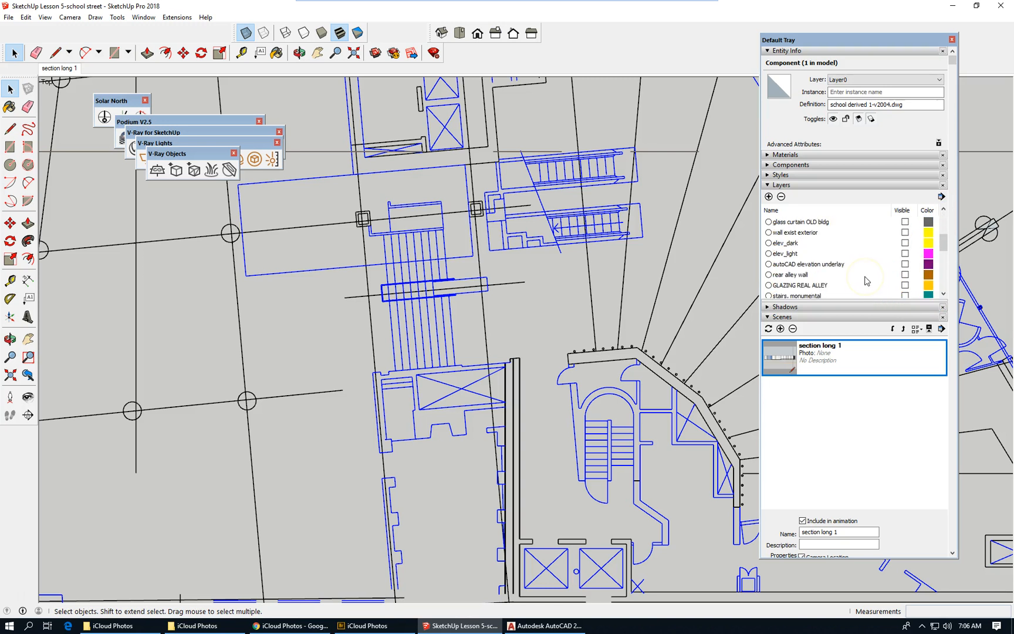
scroll(865, 280, "down", 1)
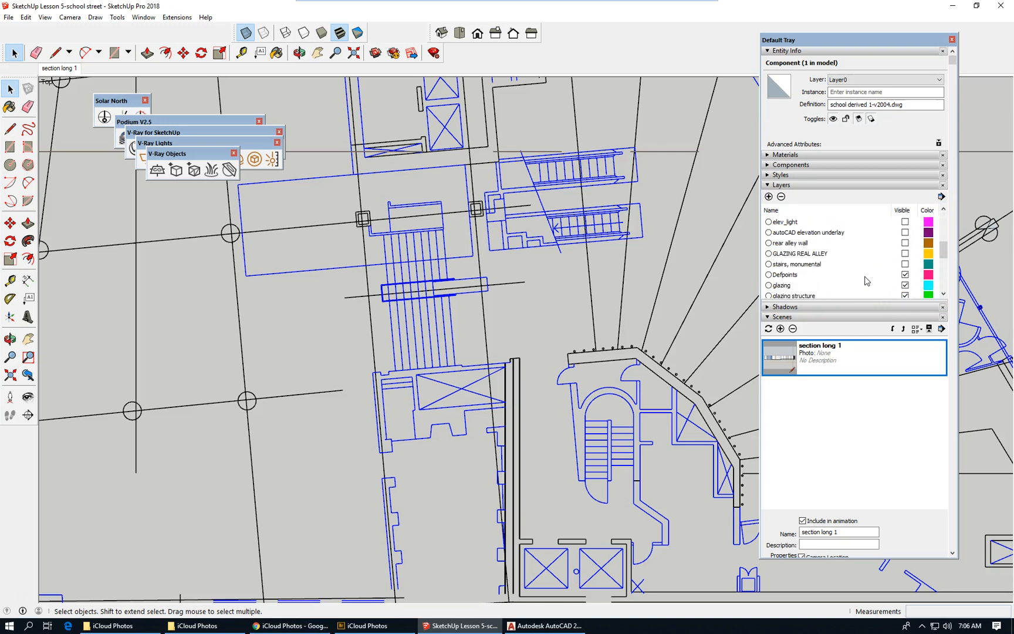
left_click(905, 264)
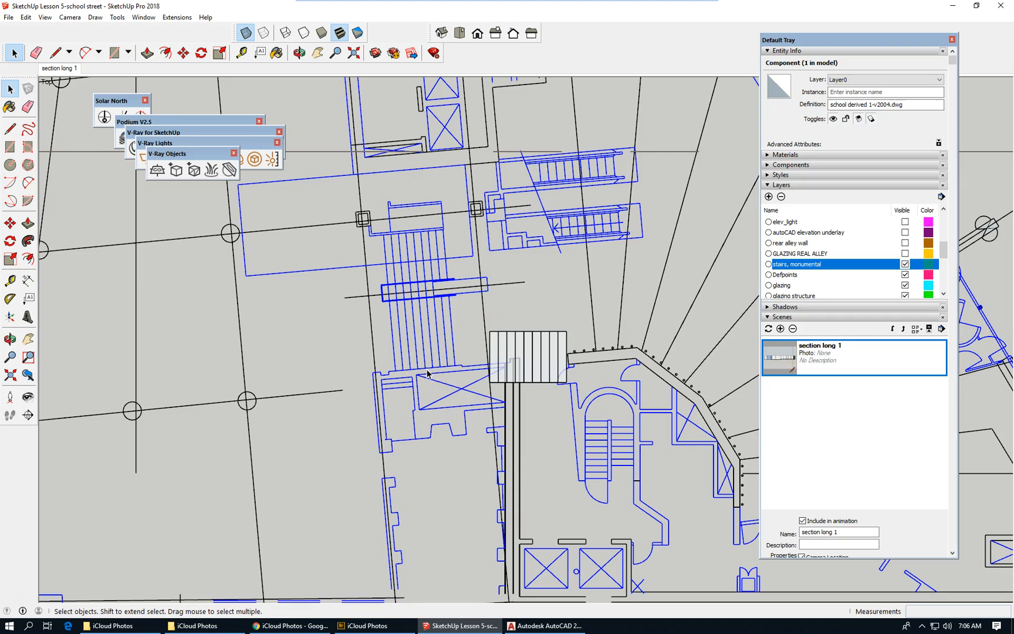
scroll(446, 368, "down", 2)
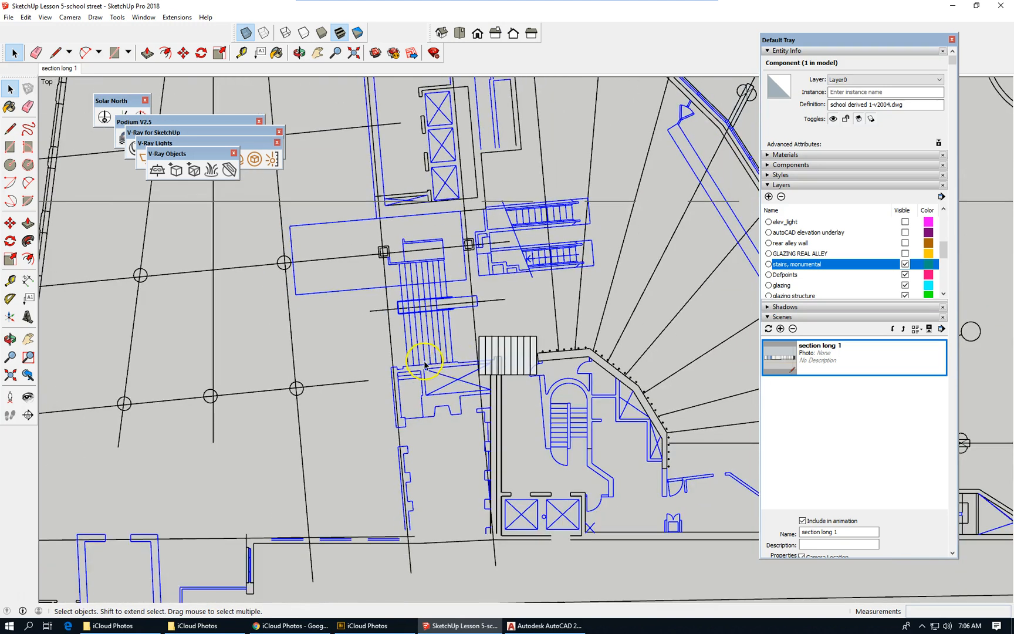
scroll(470, 351, "up", 2)
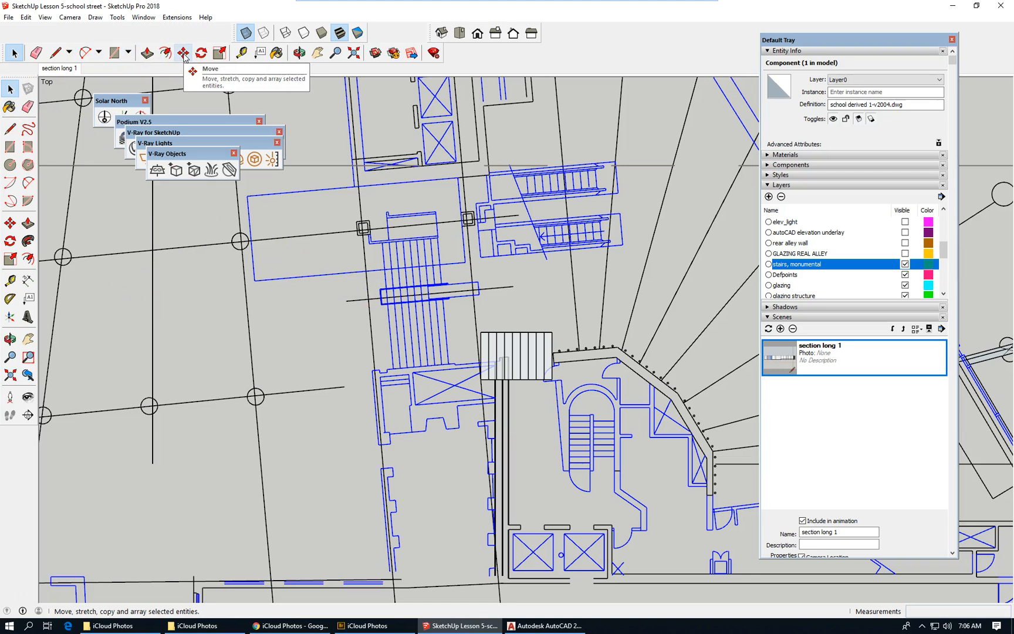
left_click(183, 54)
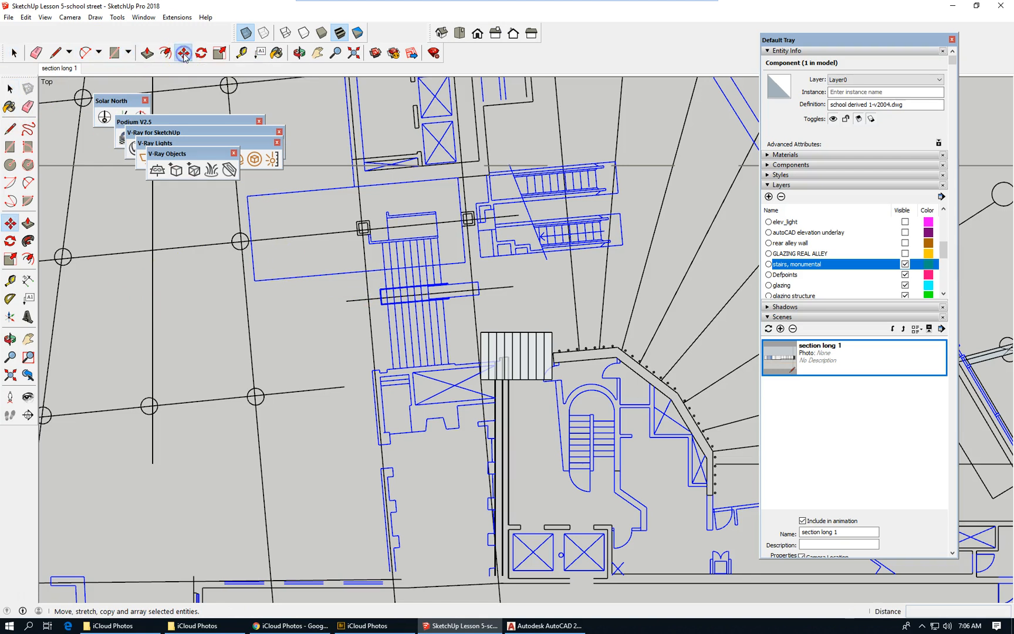
scroll(480, 338, "up", 2)
left_click(483, 332)
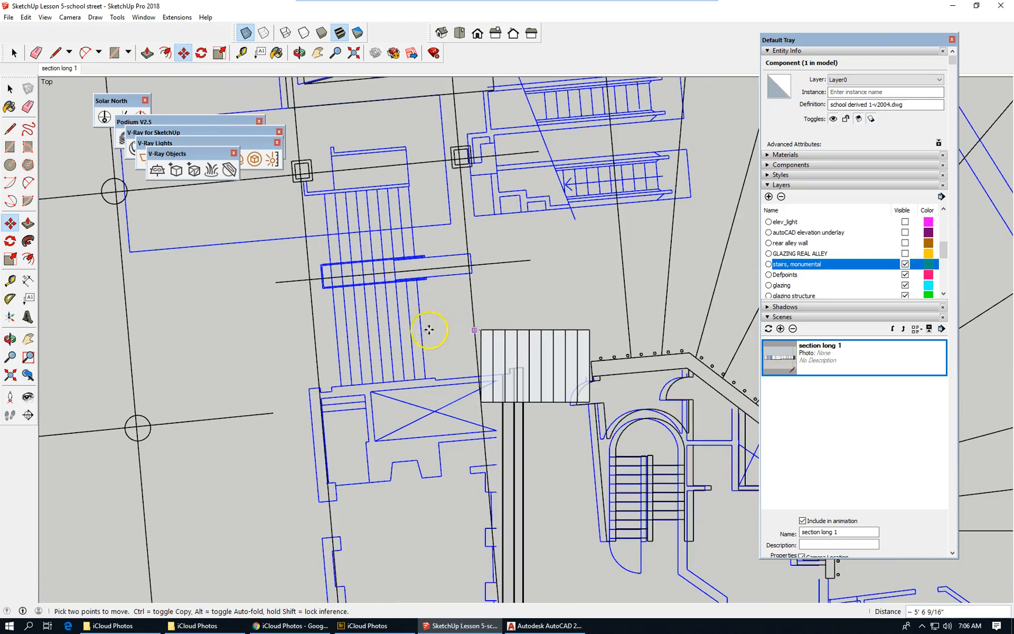
key("Escape")
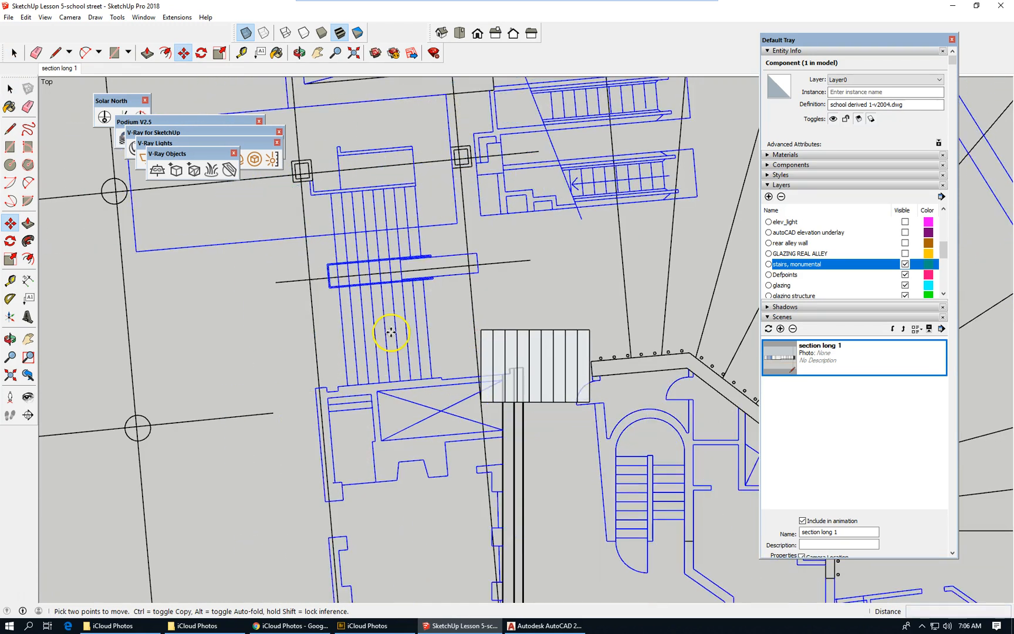
Step: Select the monumental stair group and move it by its lower-left corner onto the lower-left corner of the plan's stair
left_click(10, 88)
left_click(501, 327)
left_click(504, 333)
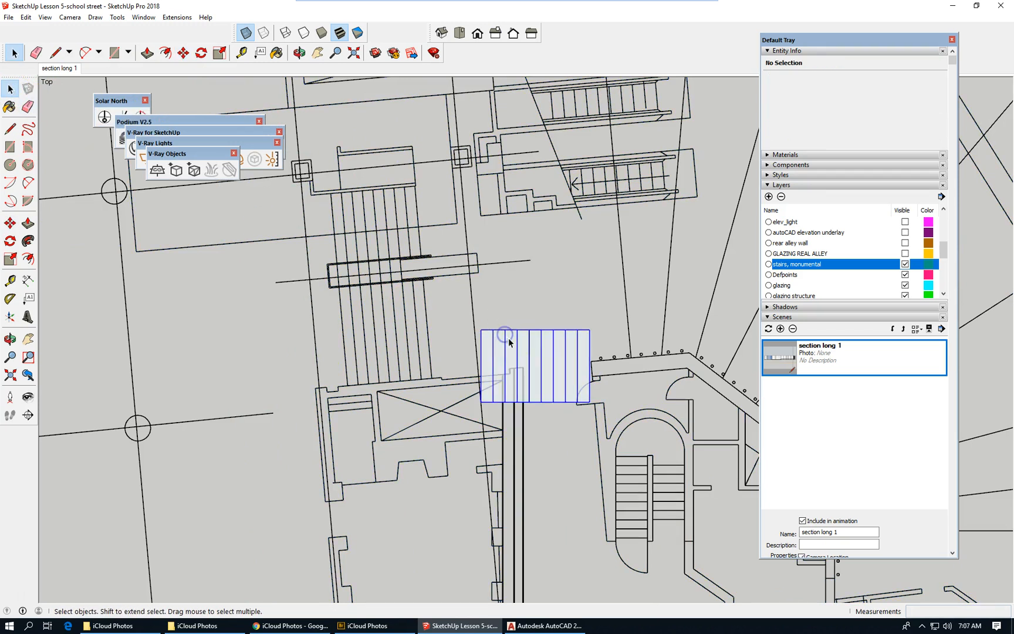
left_click(183, 53)
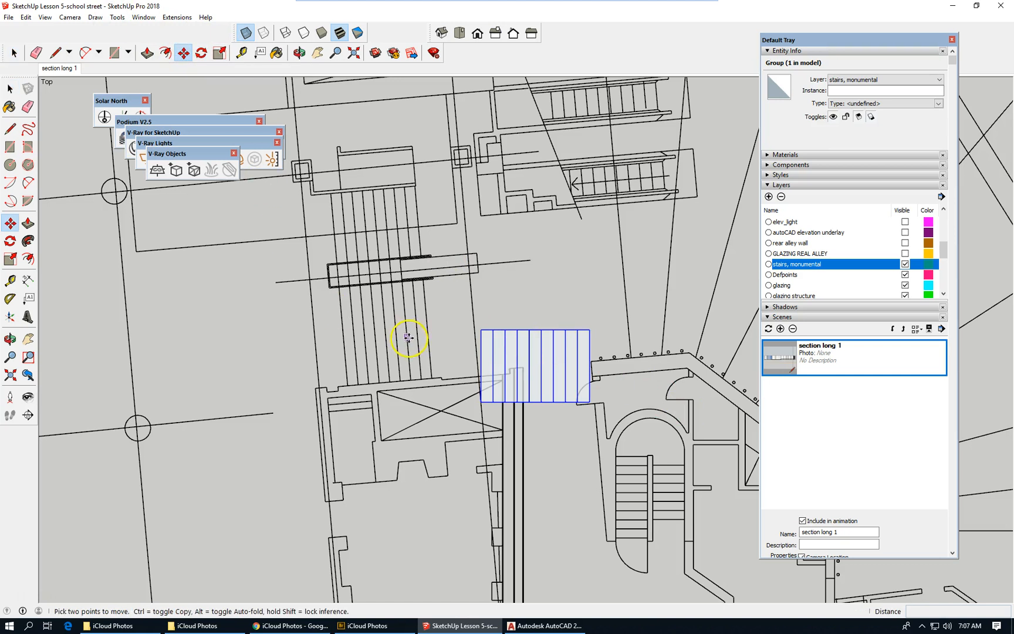
scroll(407, 337, "up", 2)
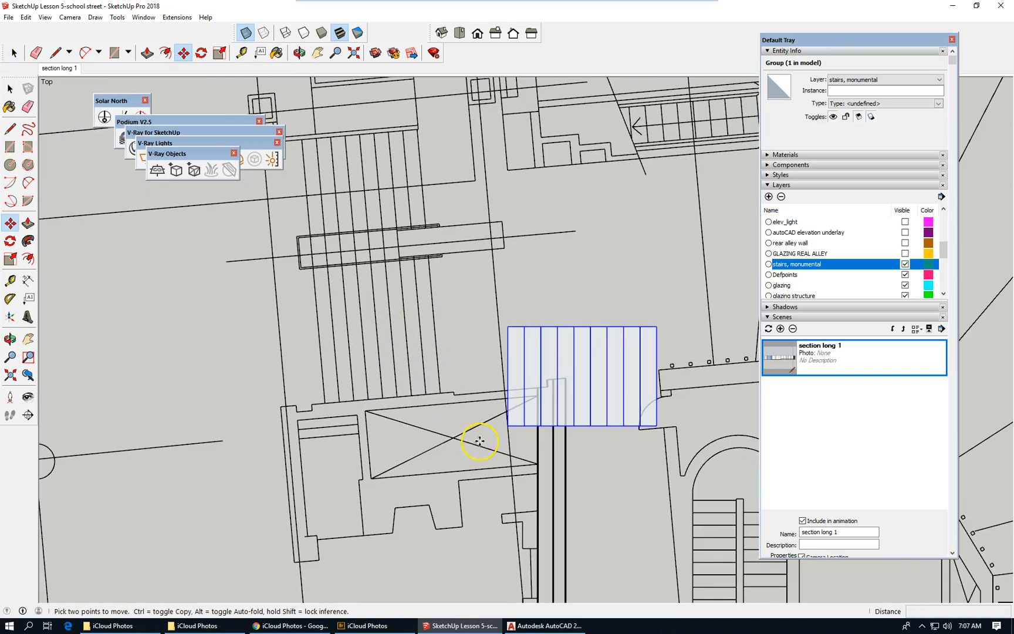
left_click(509, 425)
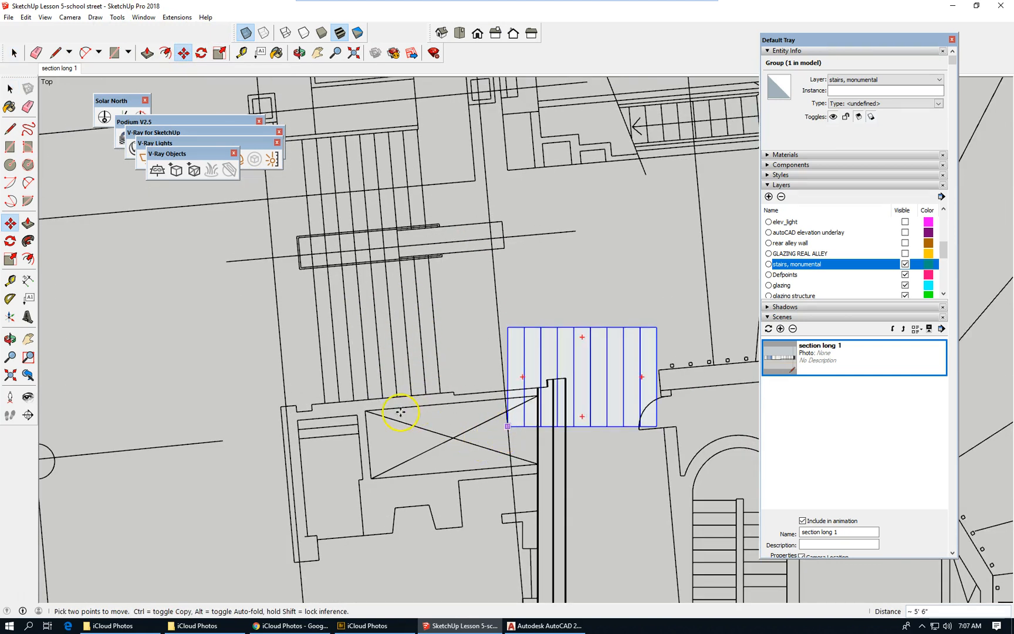
left_click(324, 401)
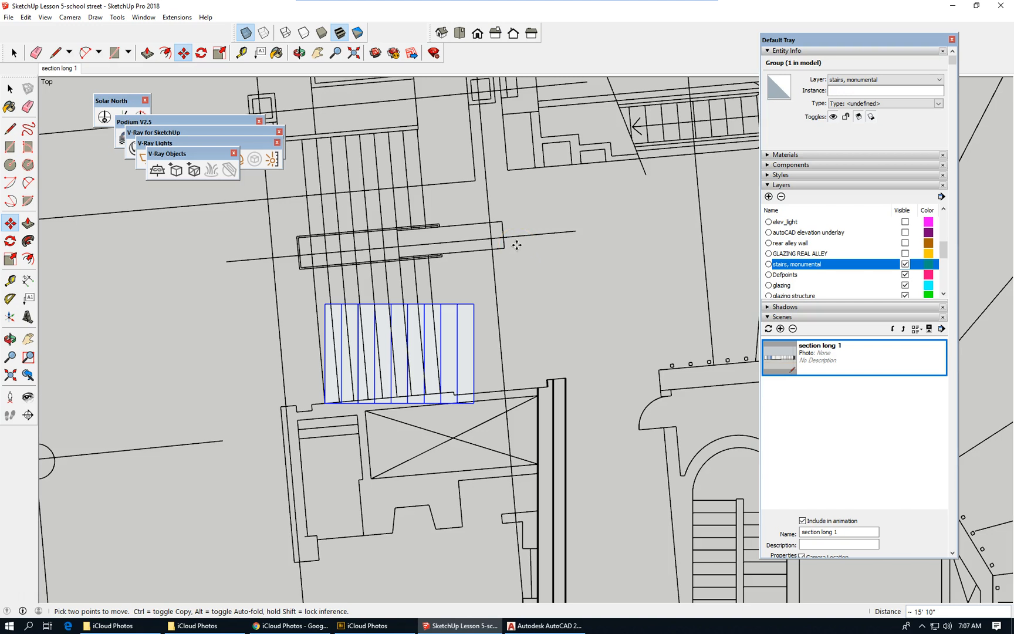
left_click(225, 243)
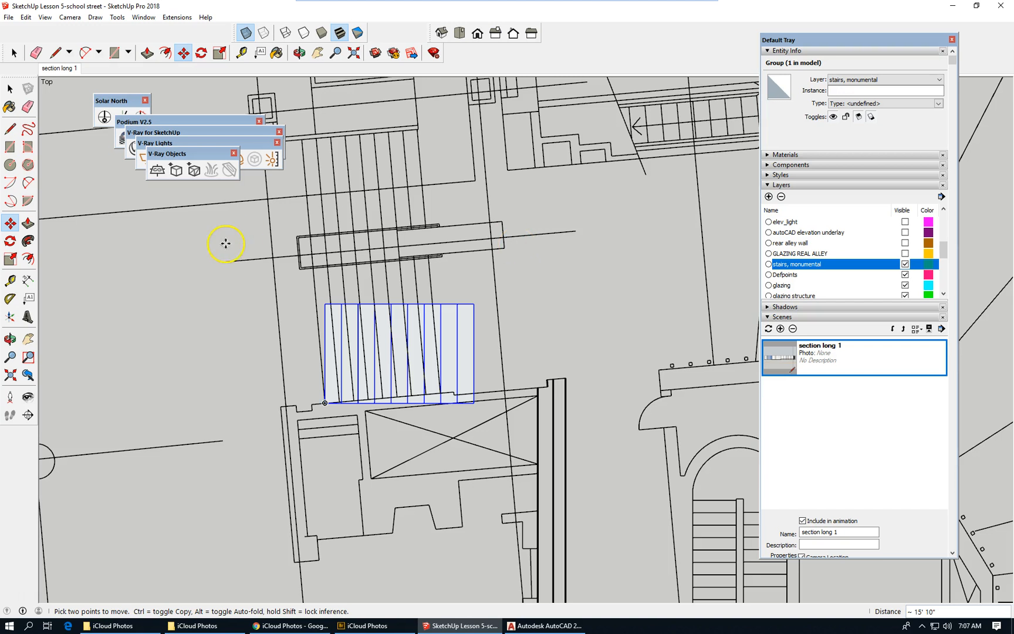
left_click(325, 402)
left_click(329, 279)
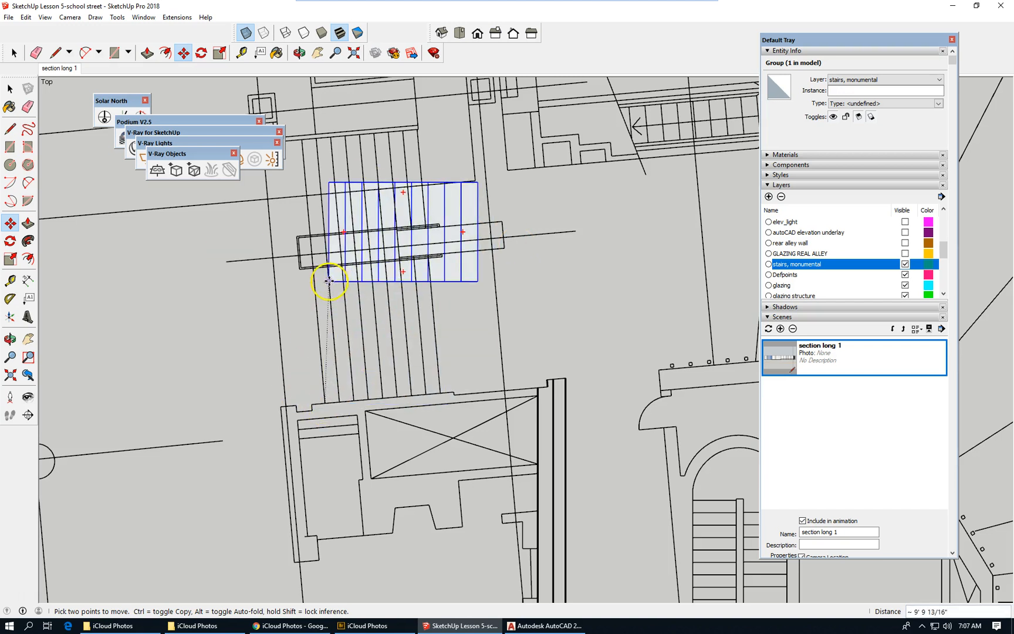
left_click(10, 88)
key("ctrl+z")
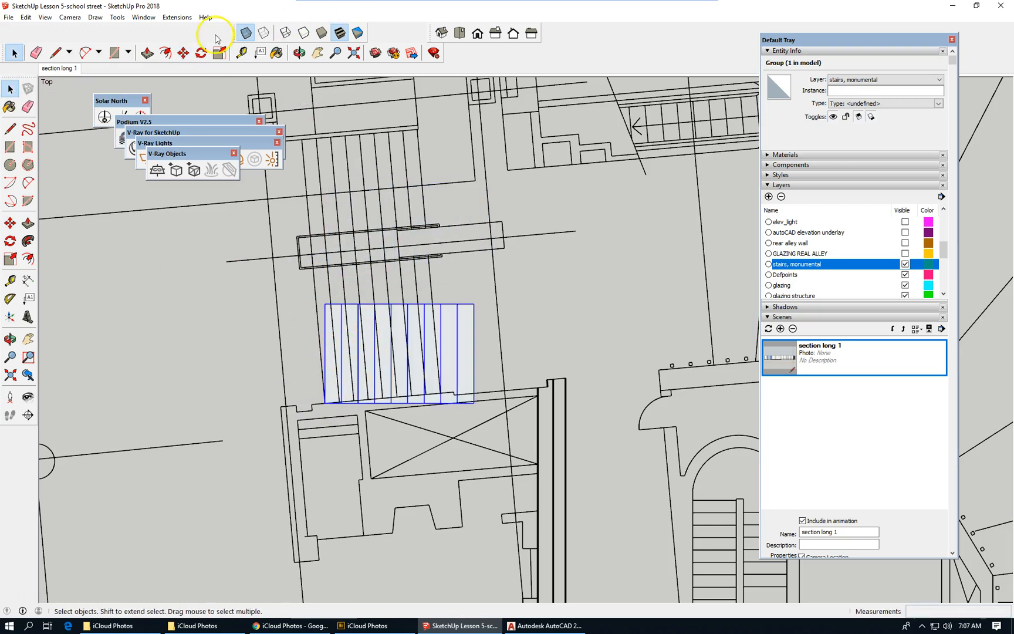
left_click(165, 53)
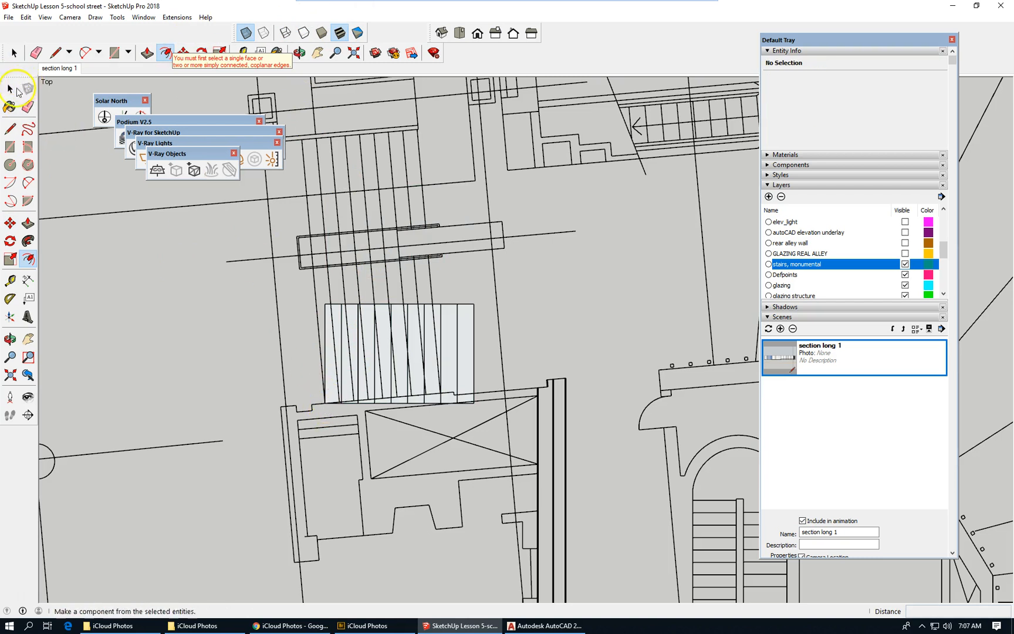
left_click(10, 88)
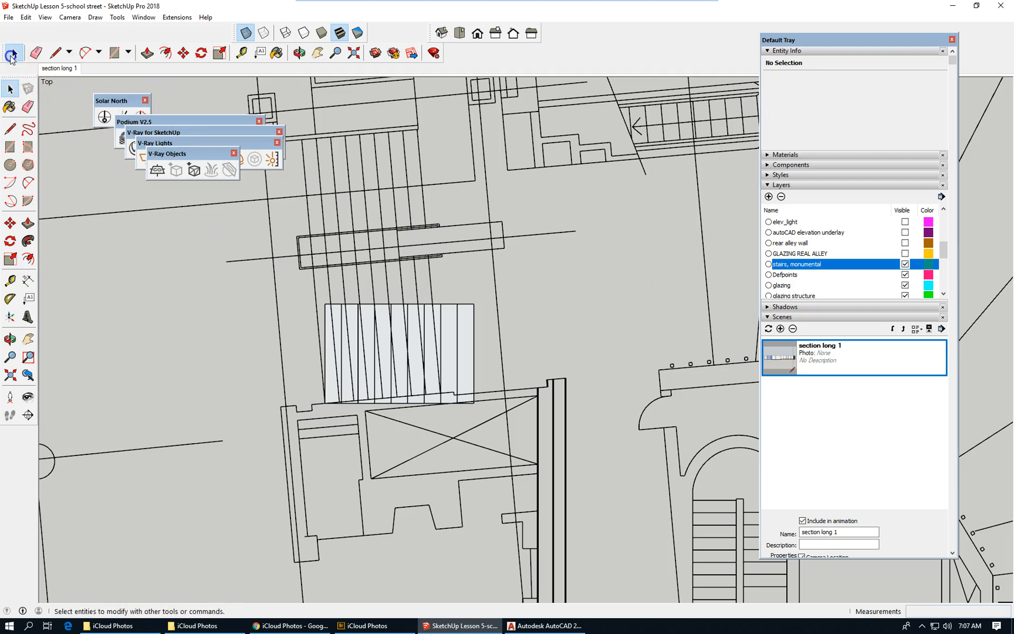
Step: Rotate the monumental stair group about 5 degrees counterclockwise around its lower-left corner so its edge follows the plan's stair line
left_click(439, 332)
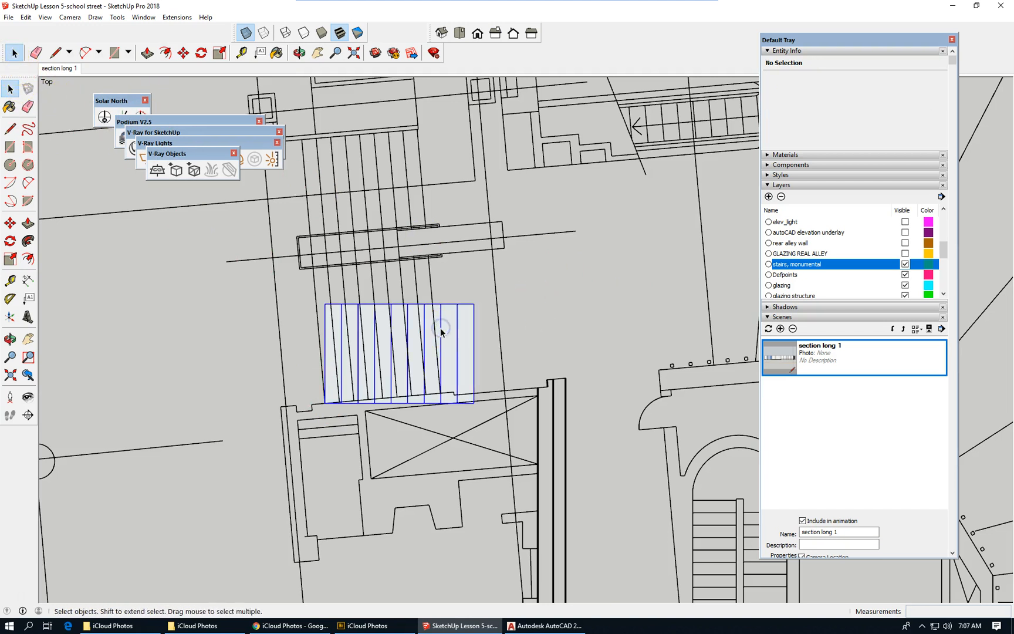
left_click(201, 53)
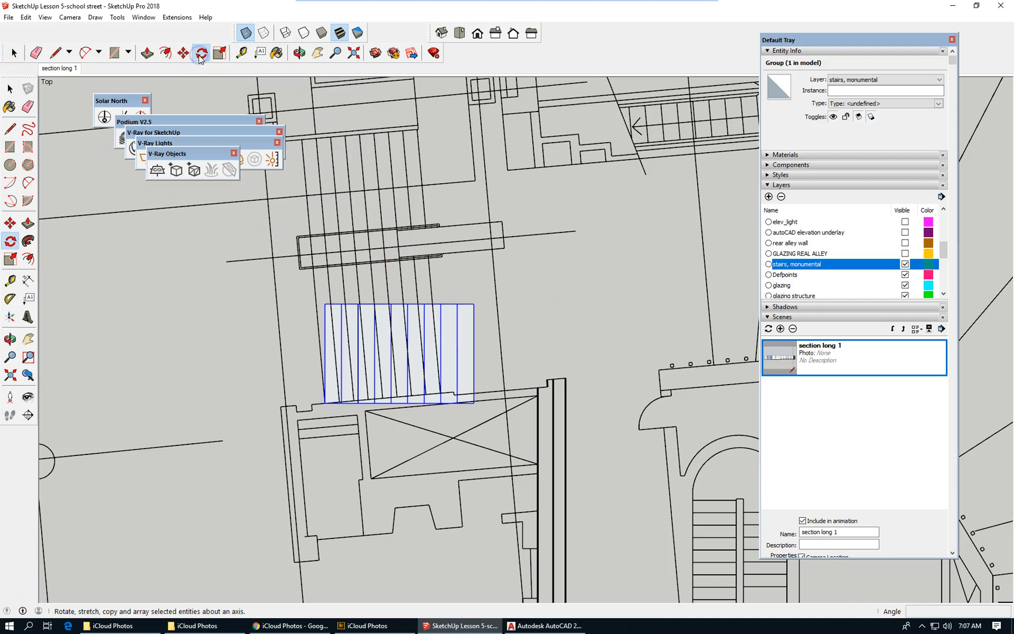
left_click(326, 403)
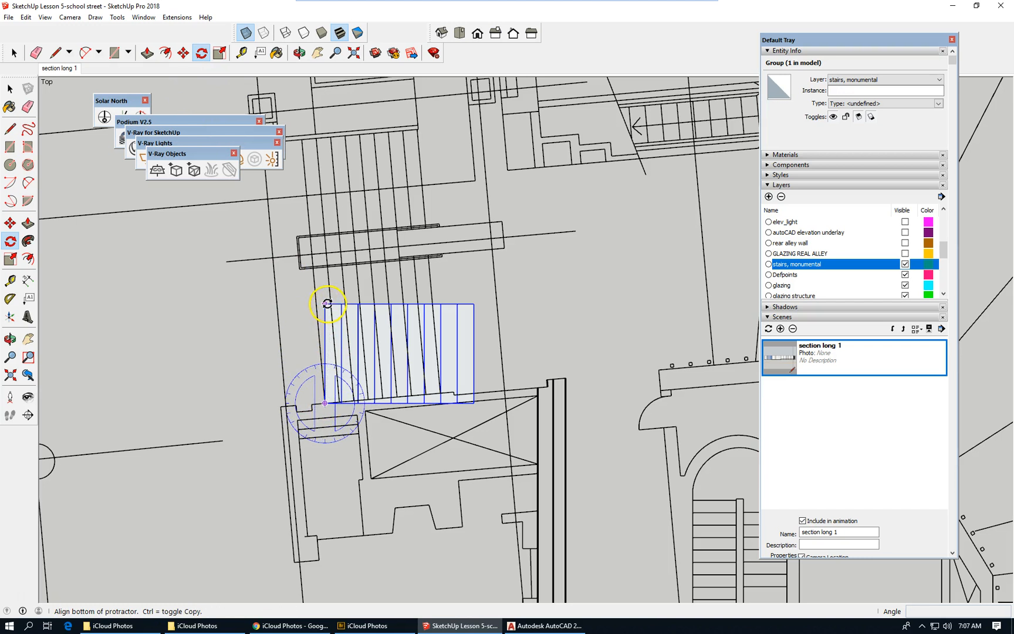
left_click(327, 303)
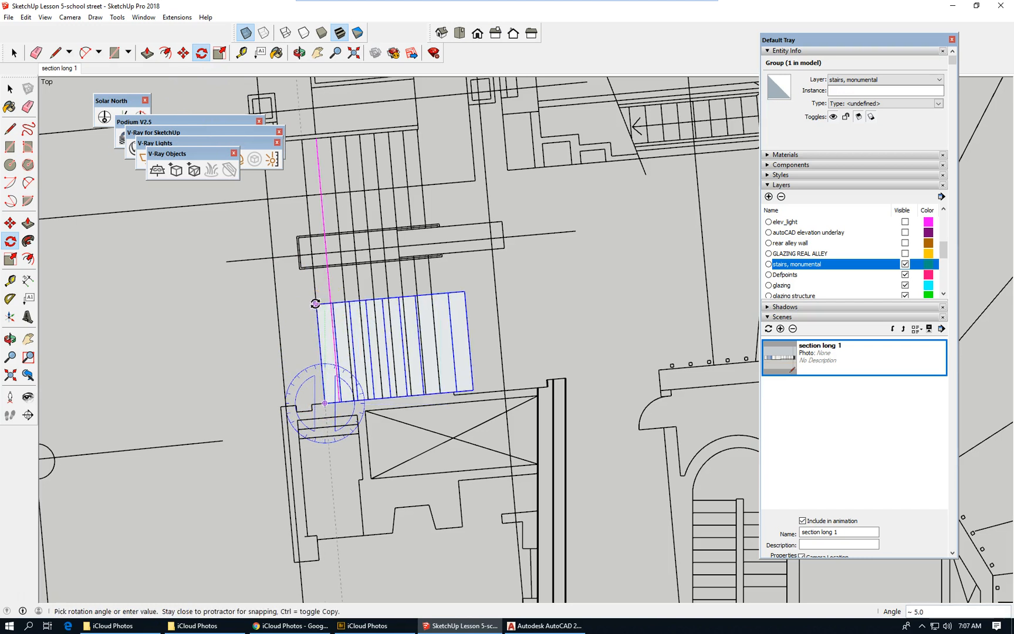
left_click(315, 303)
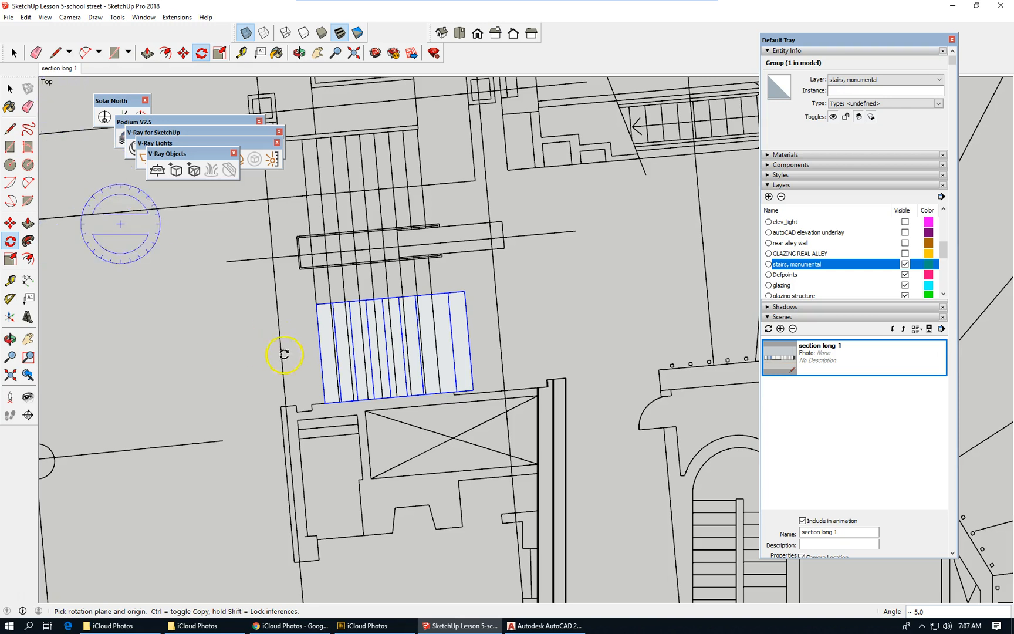
scroll(289, 320, "up", 3)
left_click(10, 88)
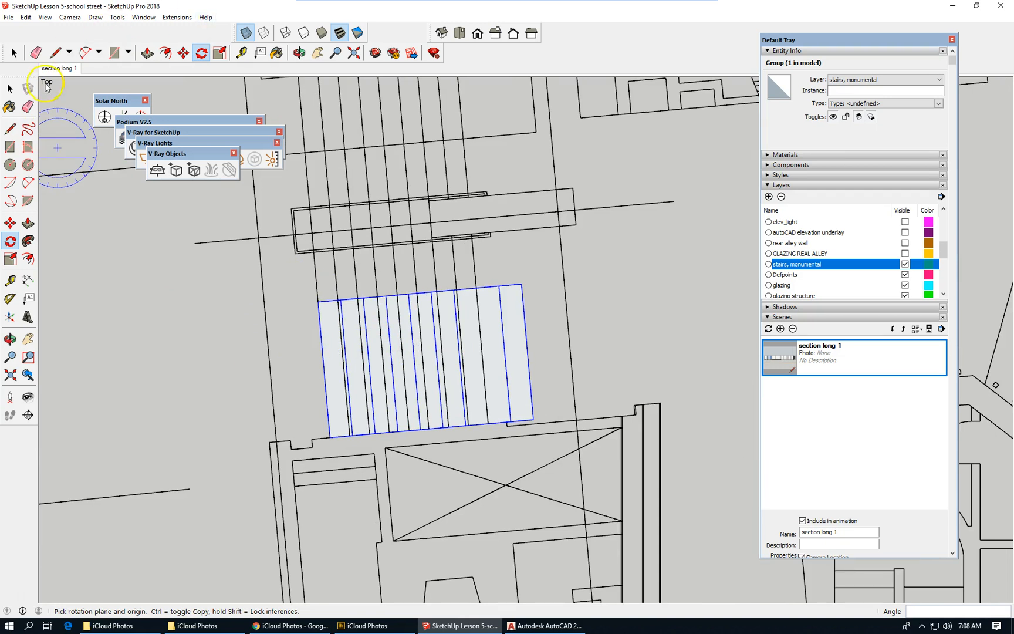
Step: Measure the plan stair's first tread depth from the stair group's upper-left corner to the next tread line
scroll(409, 383, "up", 2)
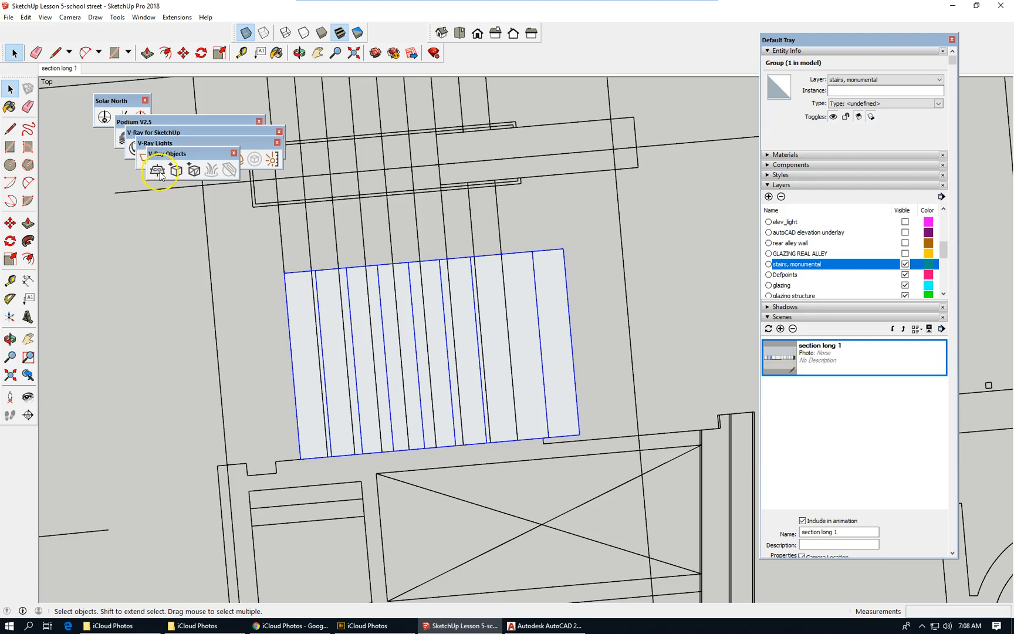
left_click(13, 283)
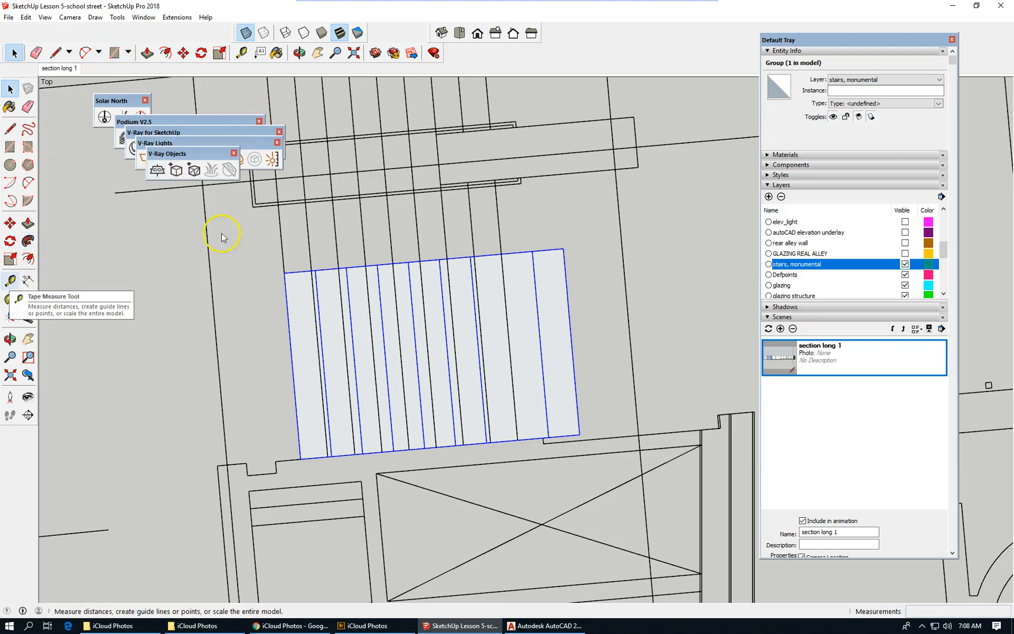
left_click(284, 273)
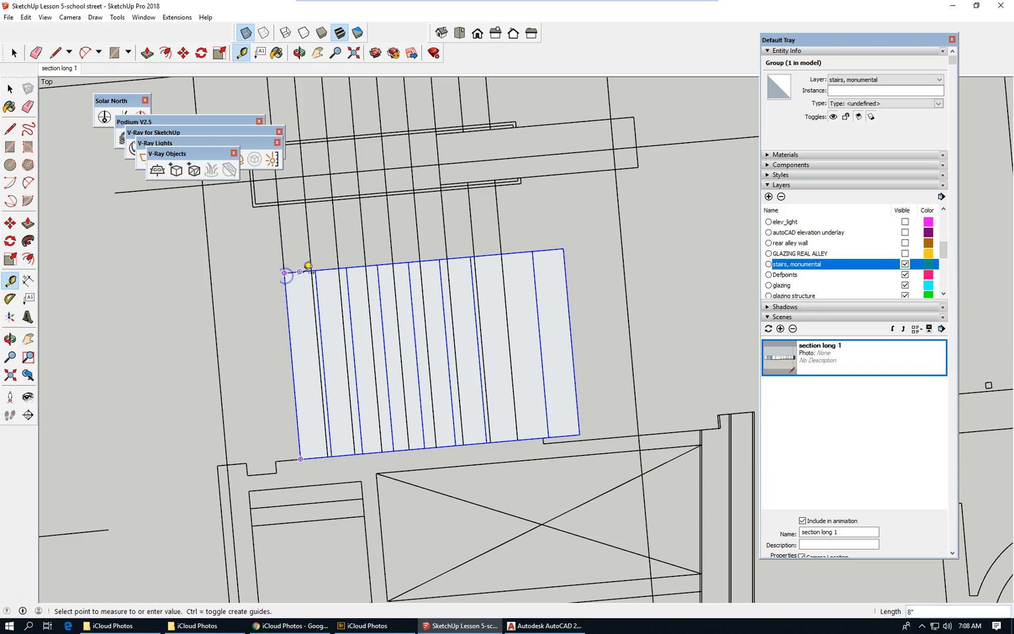
scroll(312, 260, "up", 3)
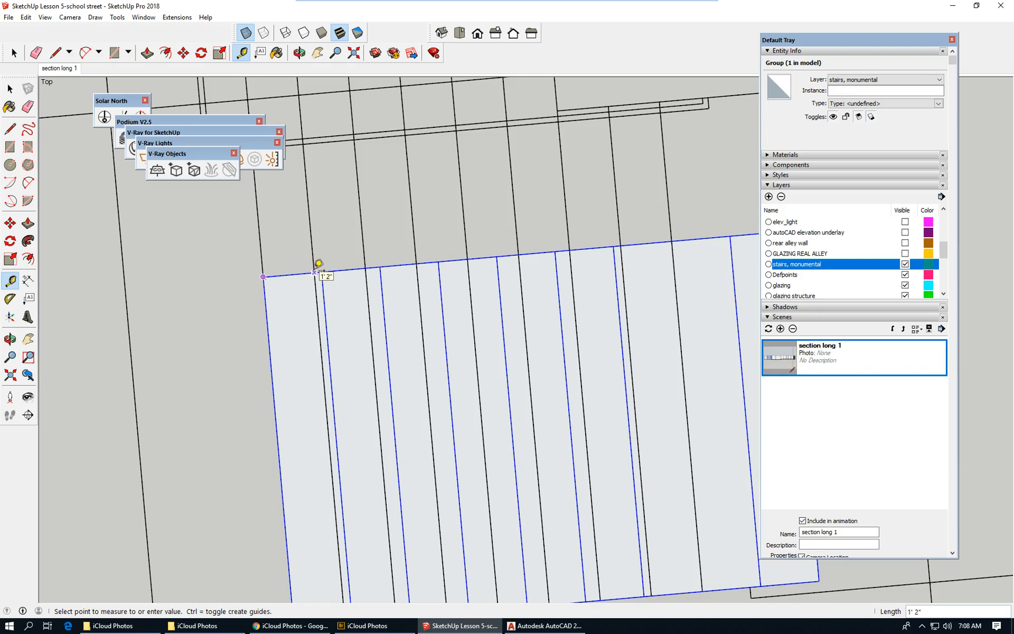
left_click(10, 89)
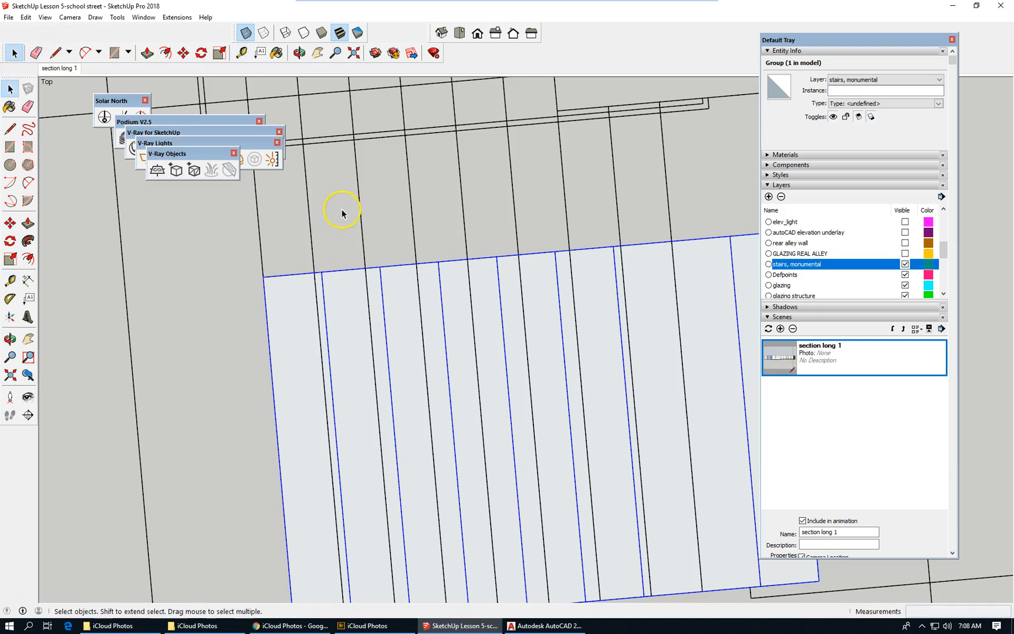
Step: Open the monumental stair group and its uppermost "stair tread, monumental" component for editing
scroll(342, 213, "down", 3)
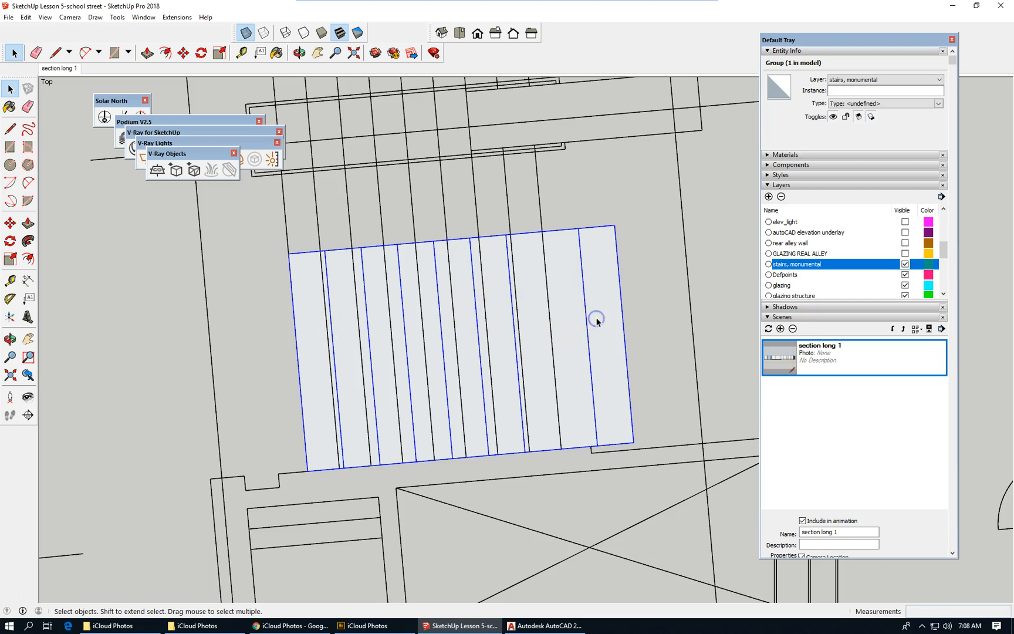
double_click(322, 347)
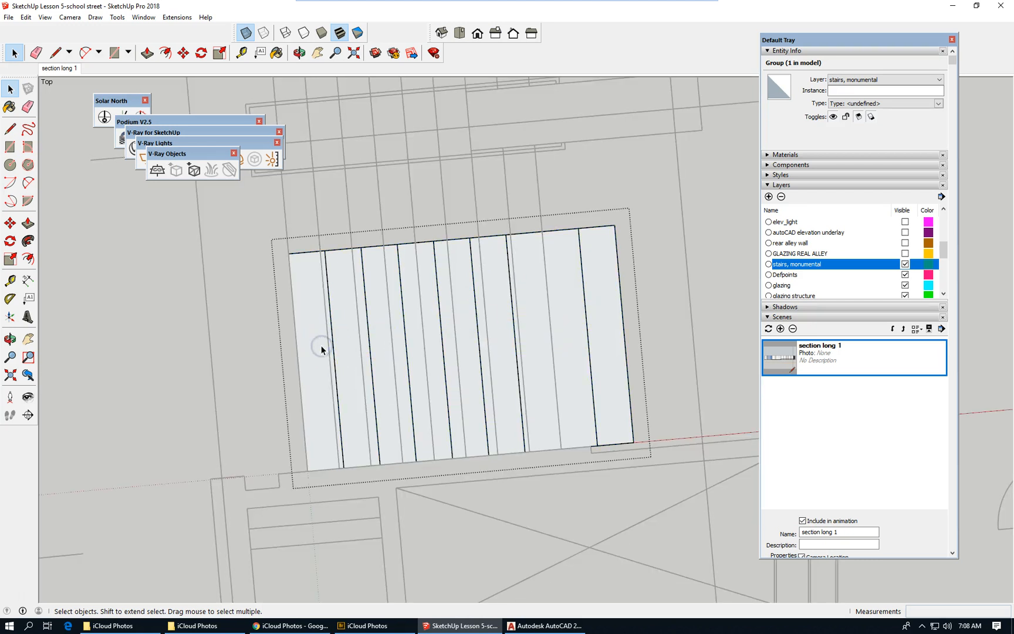
left_click(321, 348)
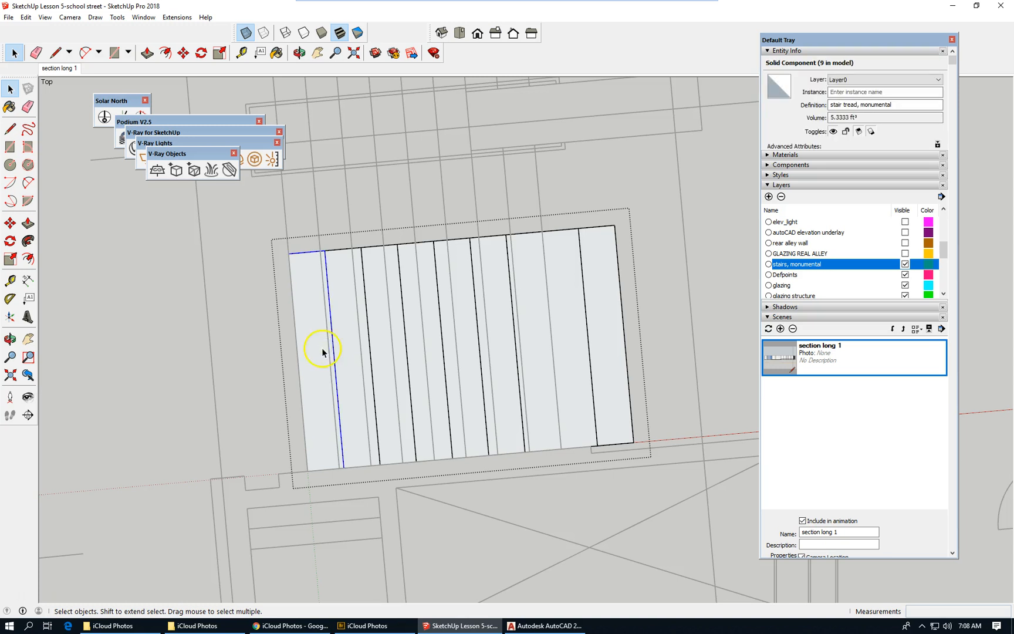
double_click(320, 338)
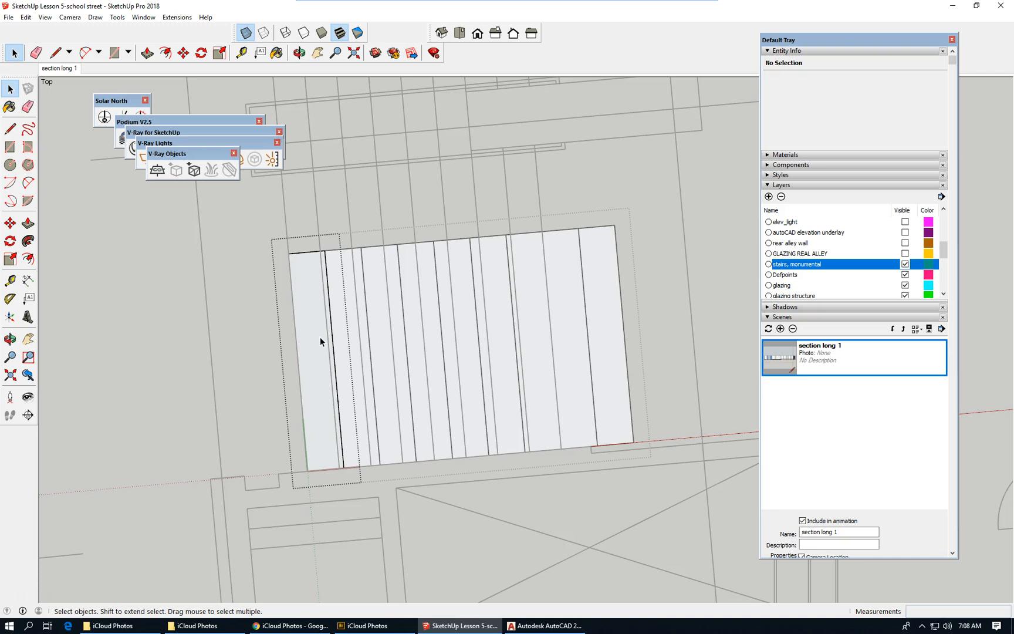
triple_click(320, 337)
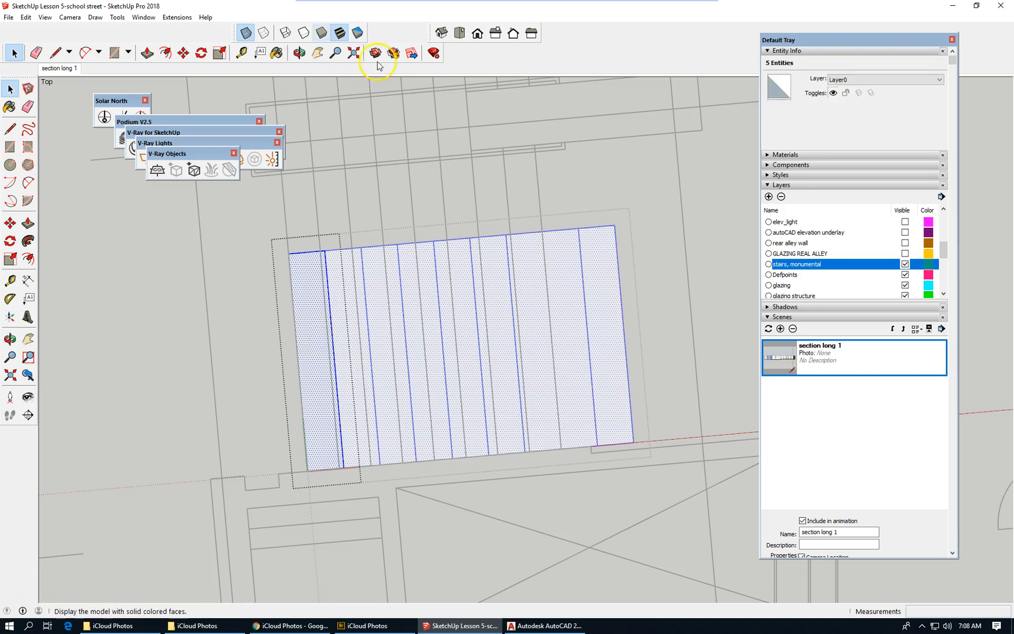
left_click(323, 357)
Step: Move the tread's front riser face 2 inches inward along the red axis to make the tread shallower, and close the component
middle_click_drag(323, 356, 429, 298)
middle_click_drag(539, 403, 373, 318)
scroll(291, 329, "up", 3)
scroll(290, 330, "up", 3)
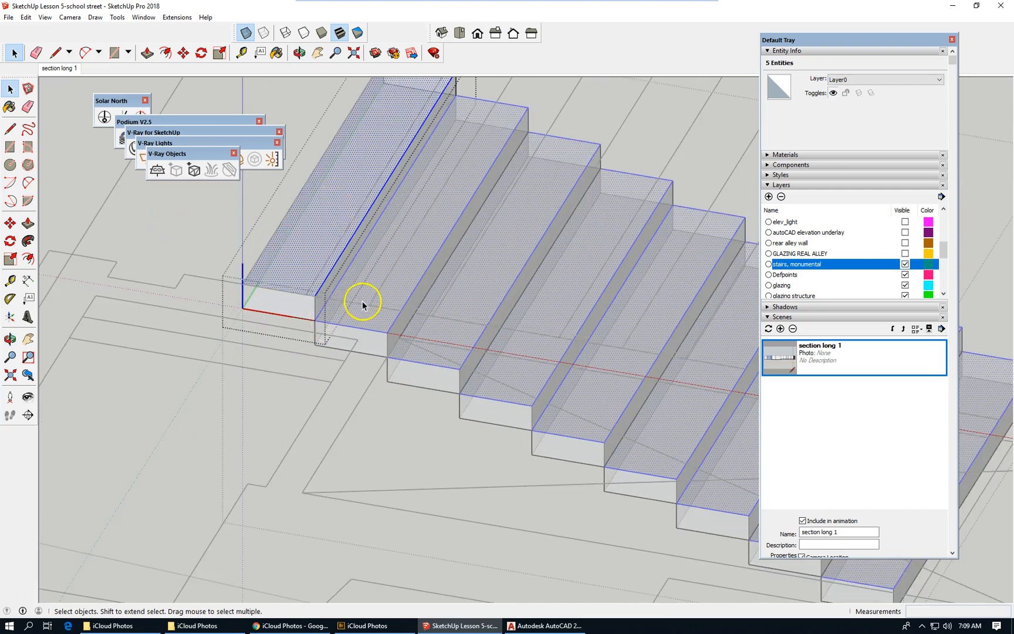
scroll(405, 306, "down", 3)
middle_click_drag(369, 313, 298, 334)
scroll(296, 337, "up", 2)
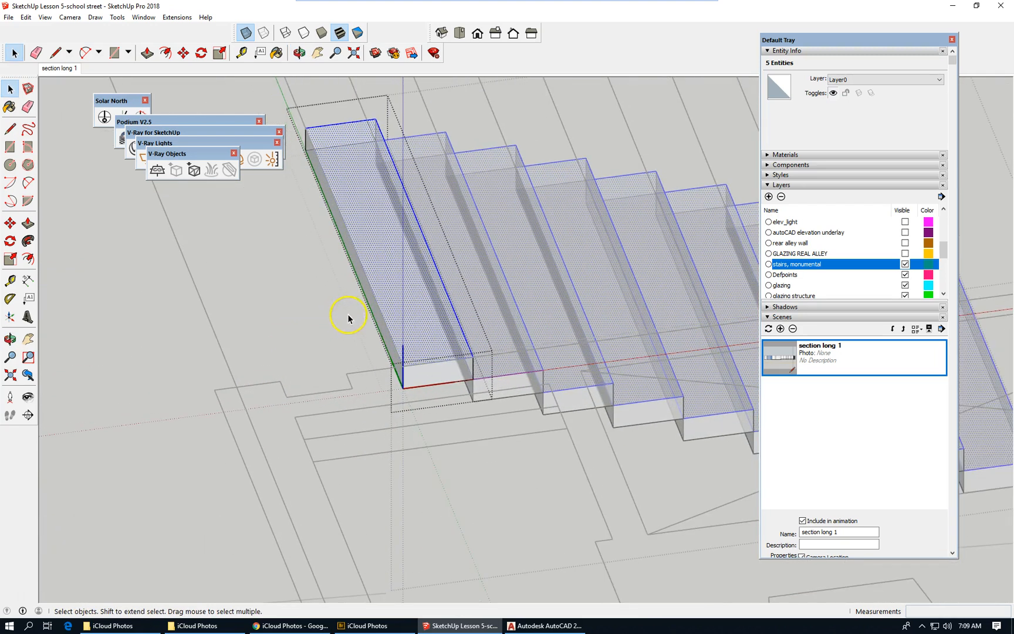
left_click(361, 278)
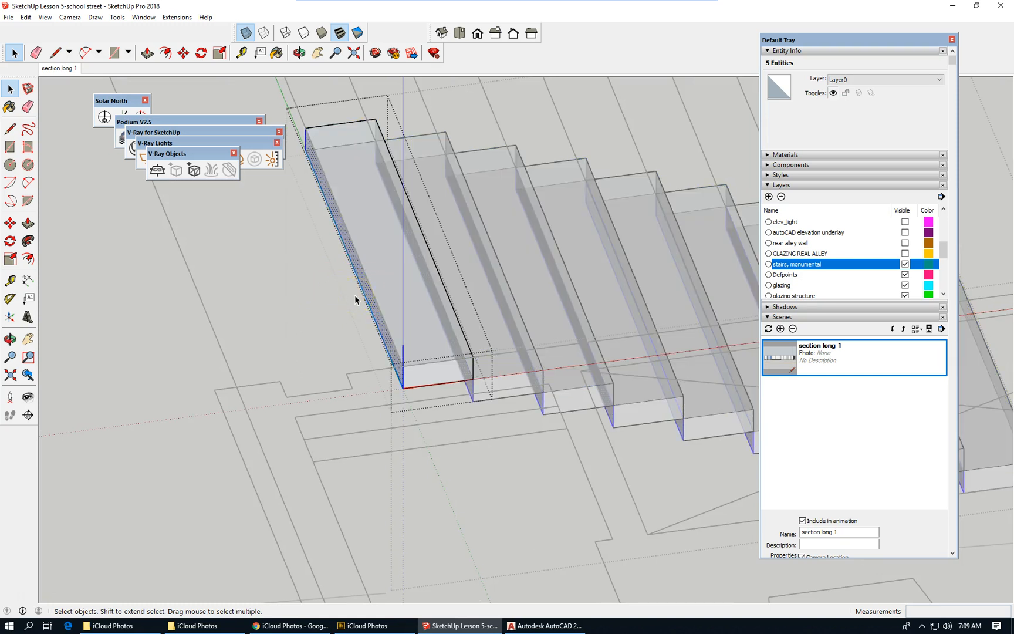
middle_click_drag(344, 301, 356, 266)
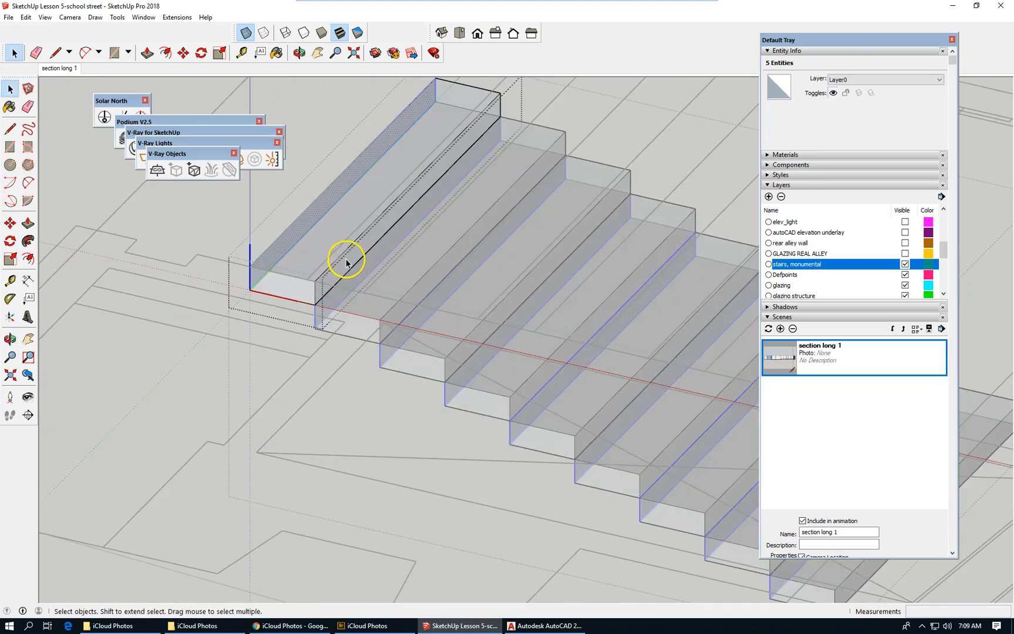
left_click(352, 262)
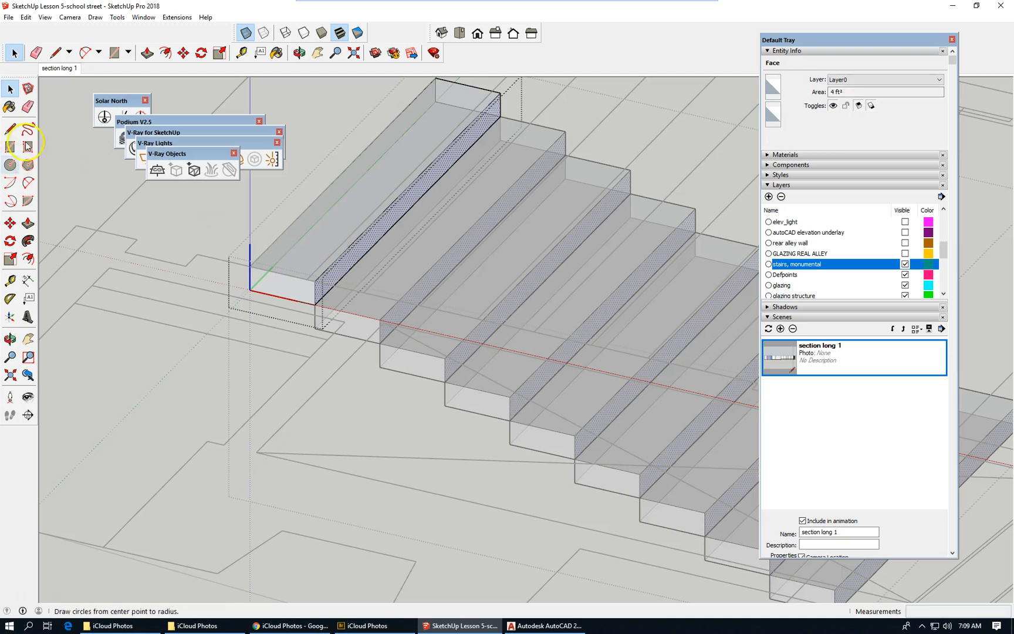
key("m")
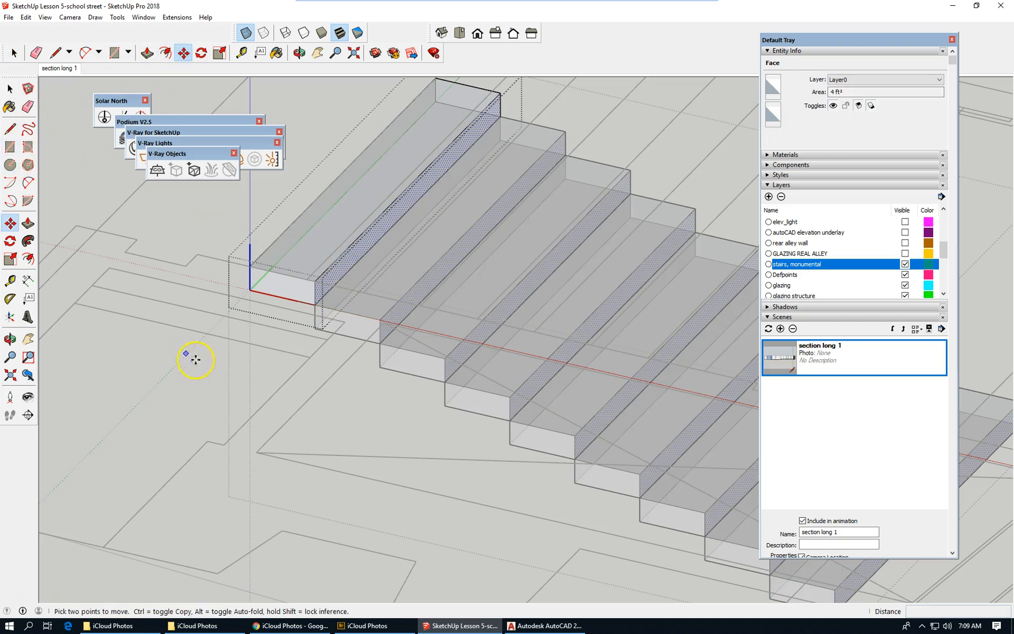
scroll(311, 300, "up", 1)
scroll(311, 299, "up", 3)
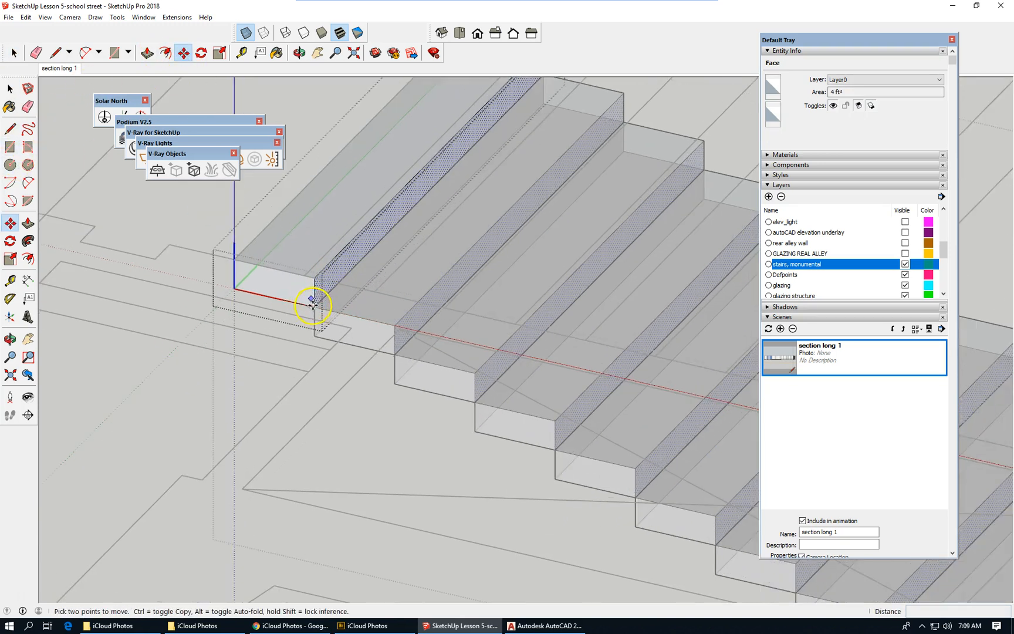
left_click(319, 311)
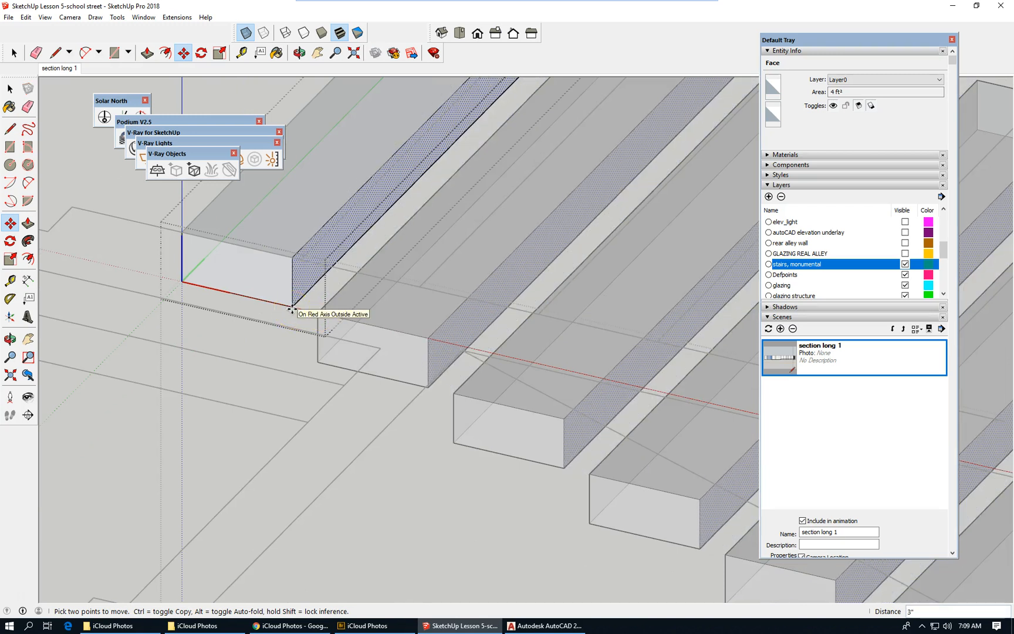
key("Return")
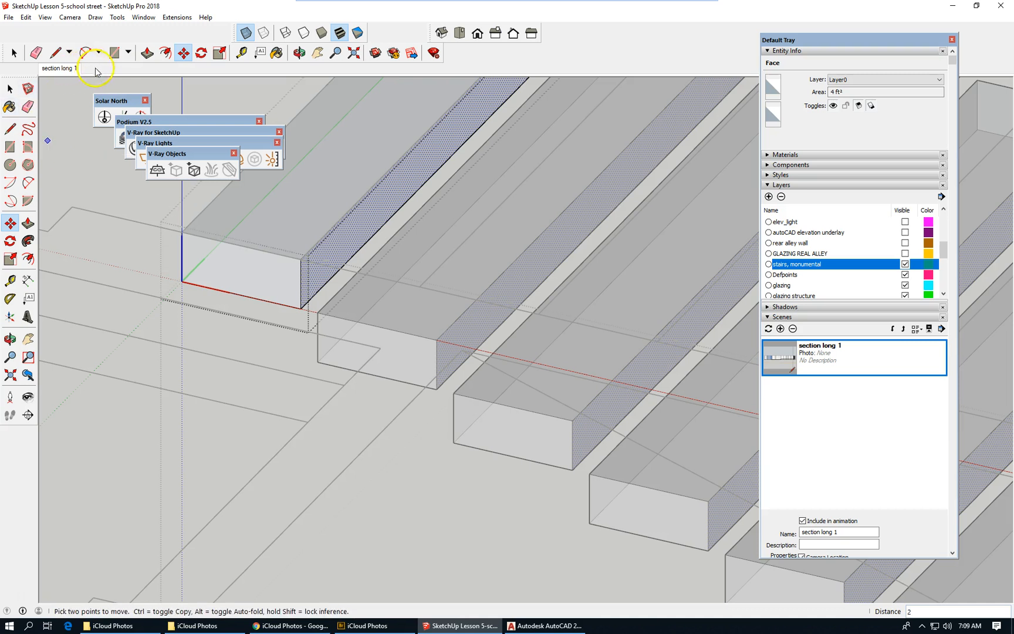
right_click(243, 302)
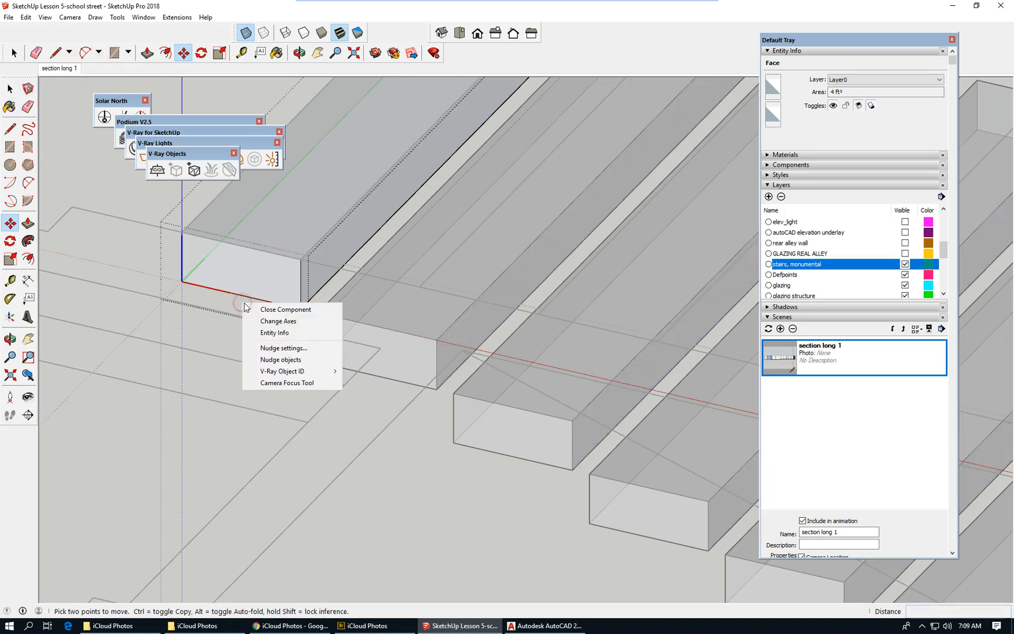
left_click(313, 315)
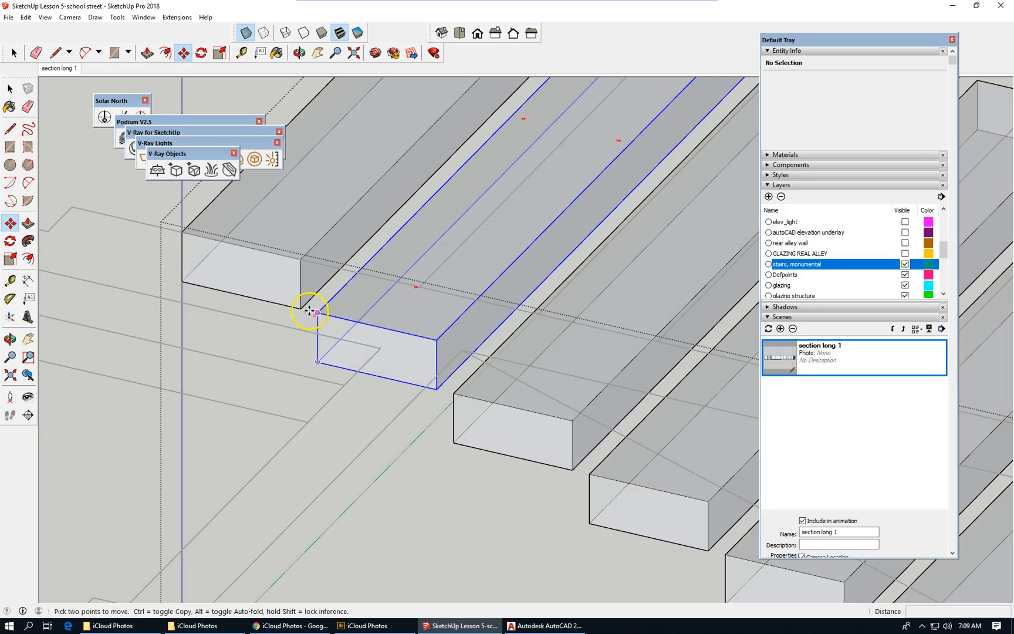
Step: Examine the spacing between the shortened treads along the whole flight of the monumental stair
scroll(306, 301, "down", 3)
scroll(367, 388, "down", 3)
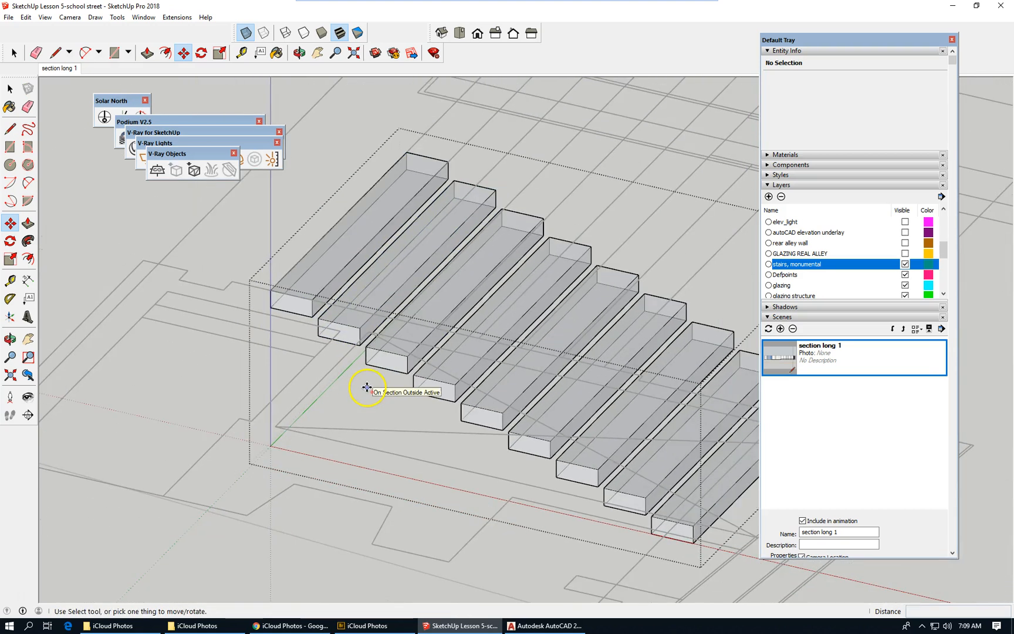
scroll(441, 414, "down", 3)
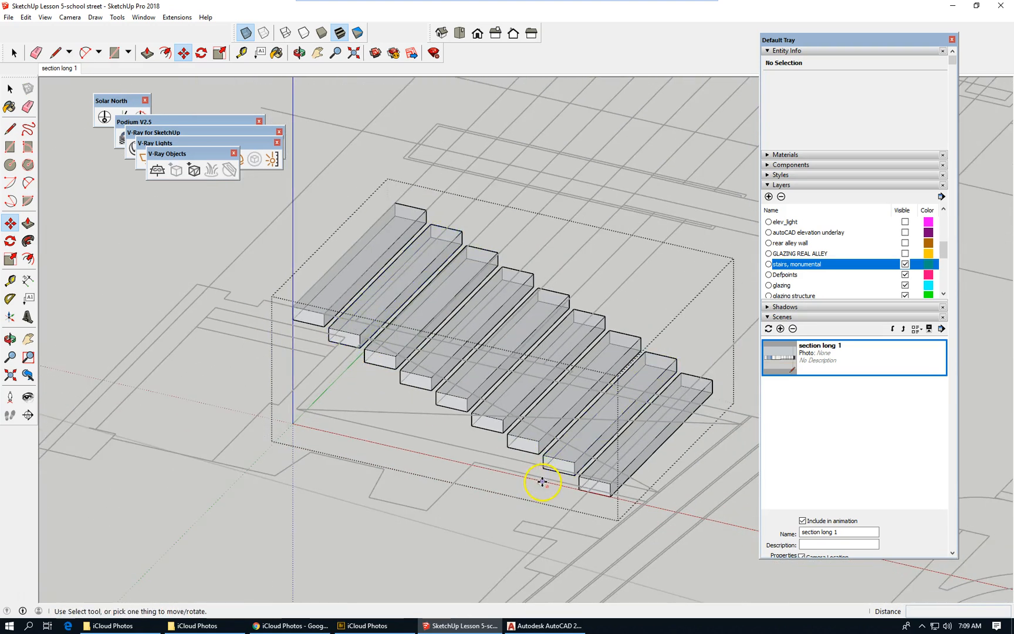
scroll(556, 486, "up", 2)
scroll(586, 486, "up", 1)
scroll(375, 374, "up", 2)
scroll(235, 290, "up", 2)
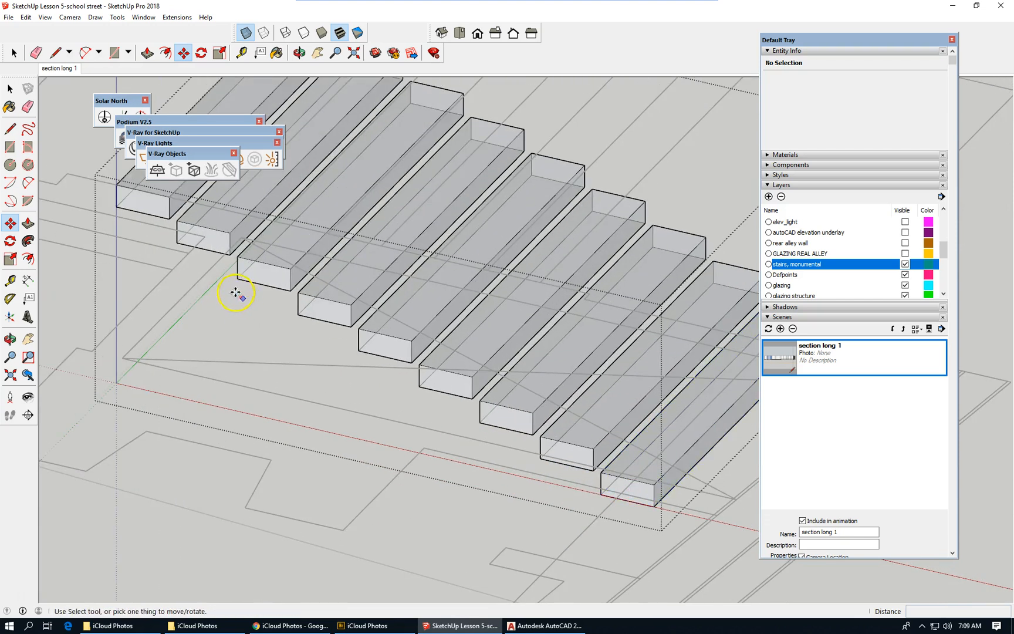
left_click(450, 301)
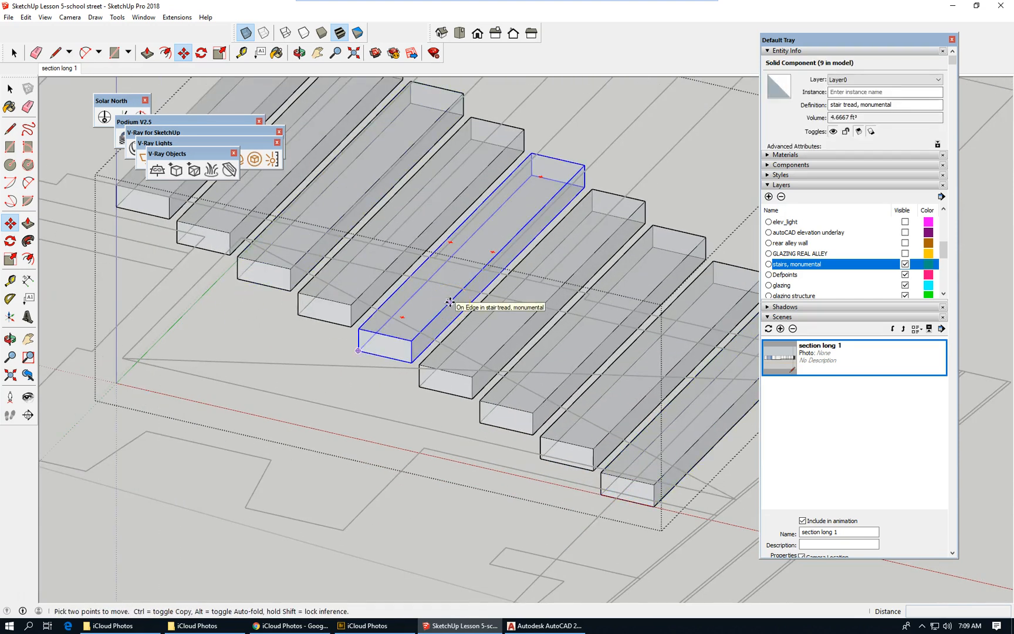
scroll(378, 330, "down", 4)
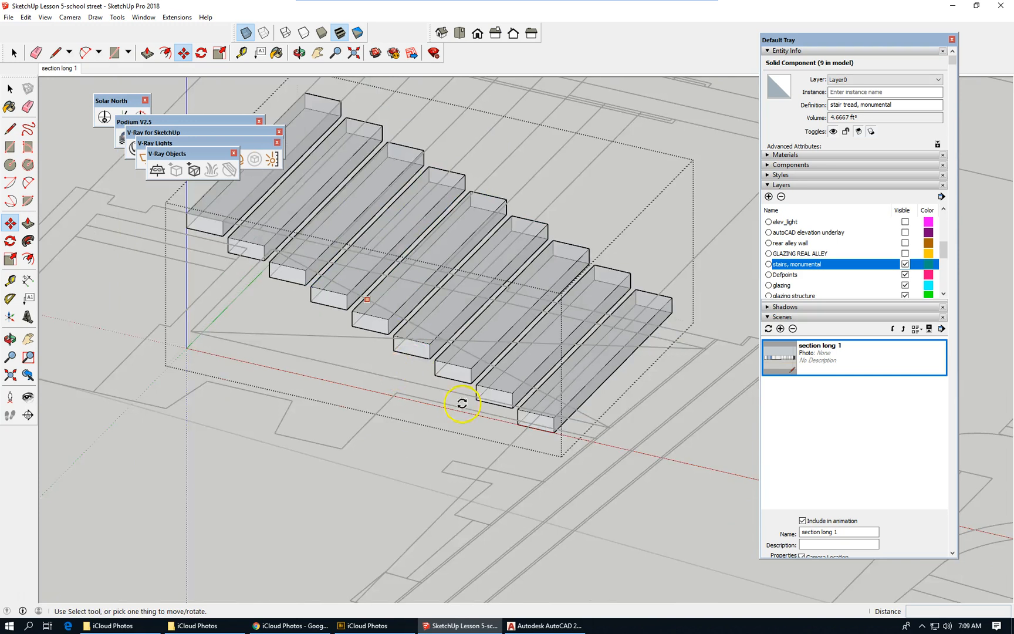
left_click(487, 418)
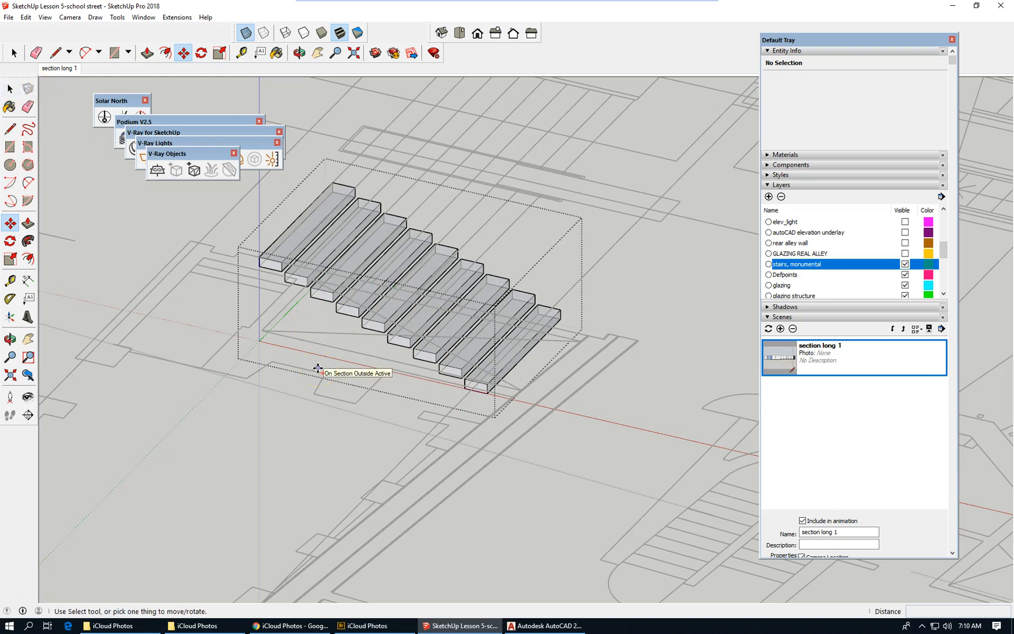
Step: Select the eight upper treads inside the stair group and delete them, keeping only the lowest tread
key("space")
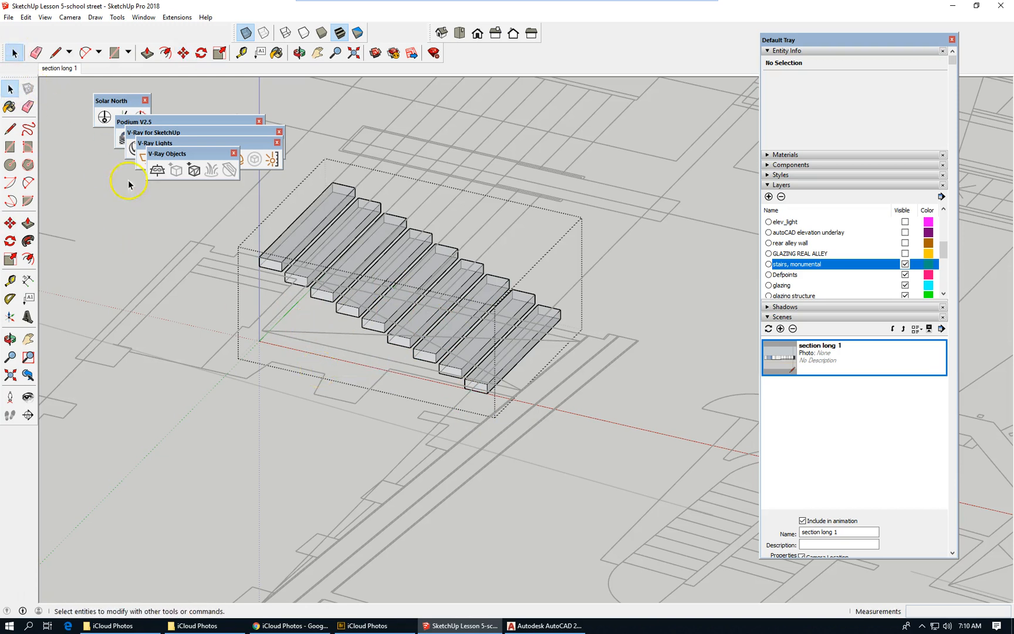
left_click(286, 238)
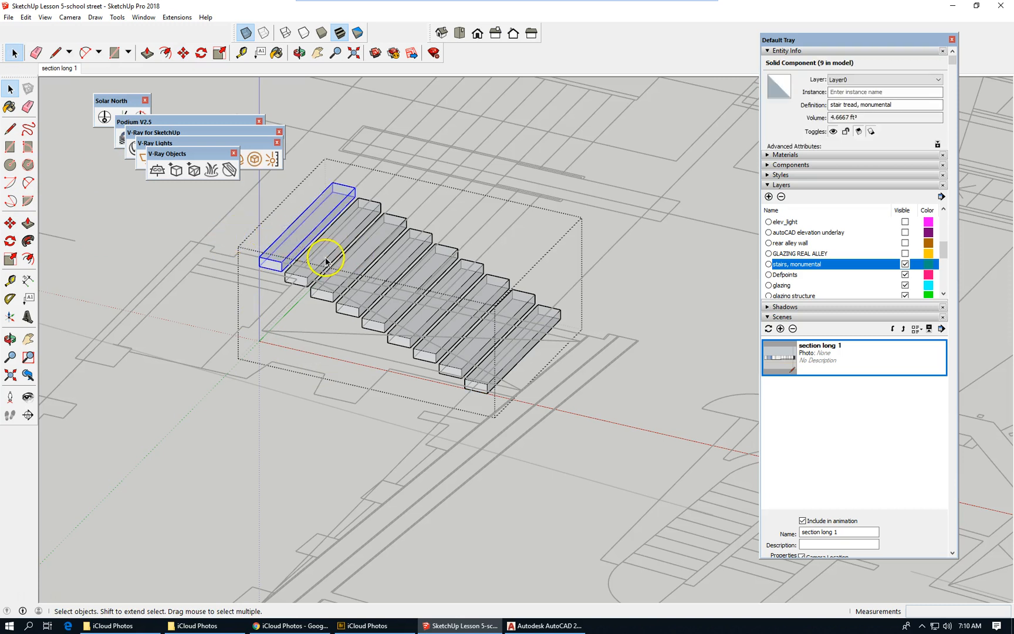
left_click(364, 264, "ctrl")
left_click(357, 281, "ctrl")
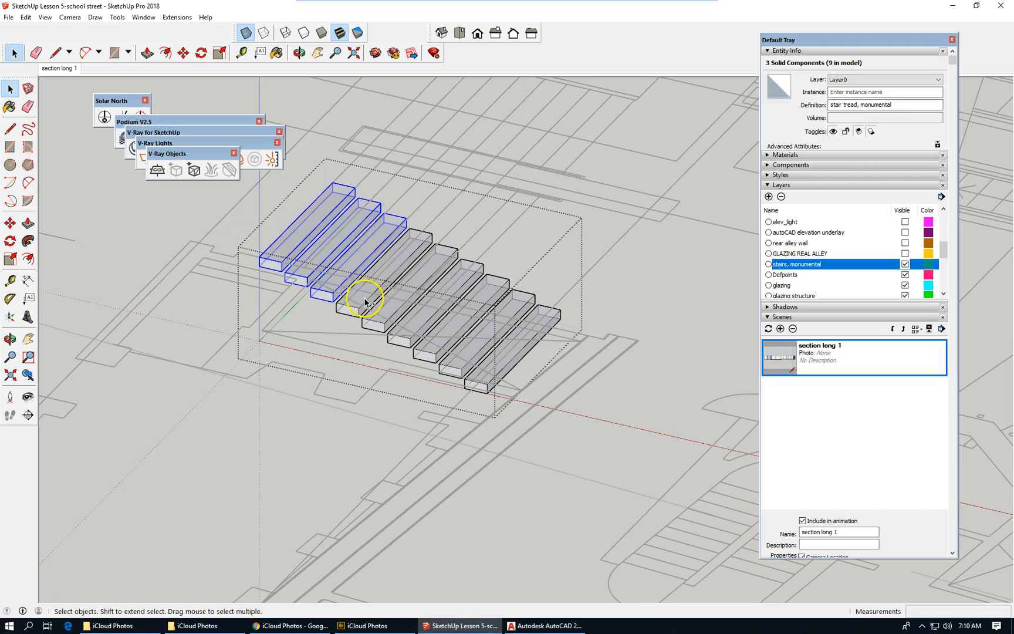
left_click(362, 303, "ctrl")
left_click(381, 321, "ctrl")
left_click(402, 339, "ctrl")
left_click(427, 359, "ctrl")
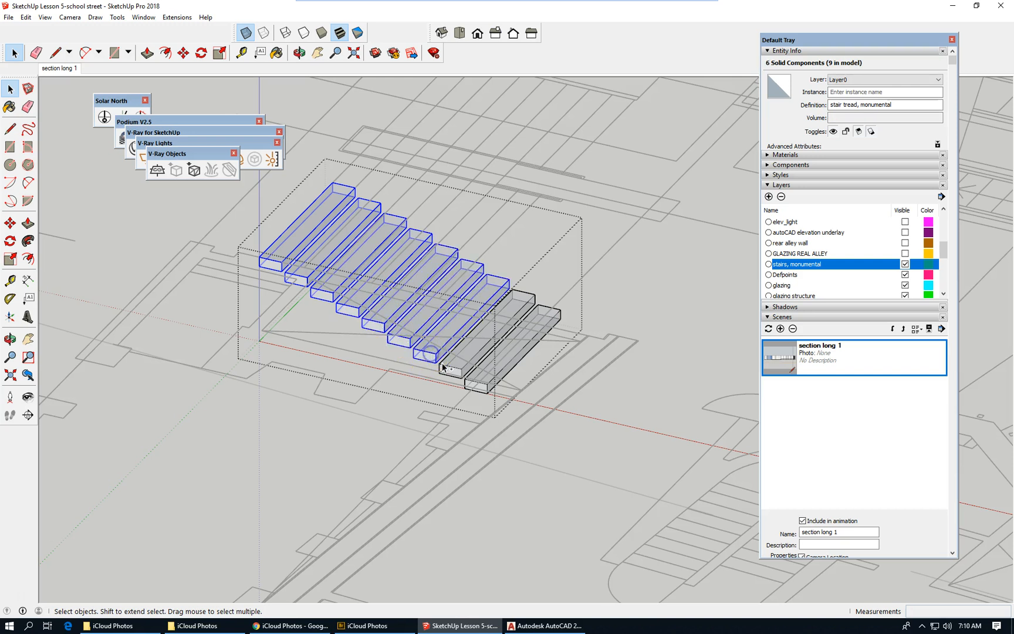
left_click(450, 366, "ctrl")
key("Delete")
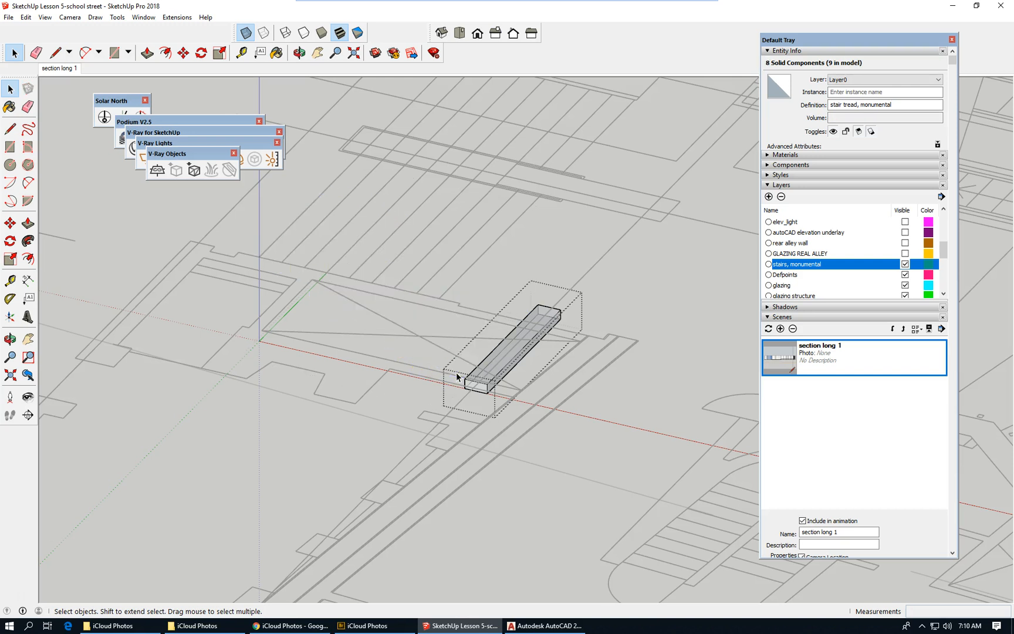
Step: Copy the lowest tread from its lower front corner to its upper back corner and repeat the copy 8x up the flight
left_click(560, 372)
scroll(475, 408, "up", 5)
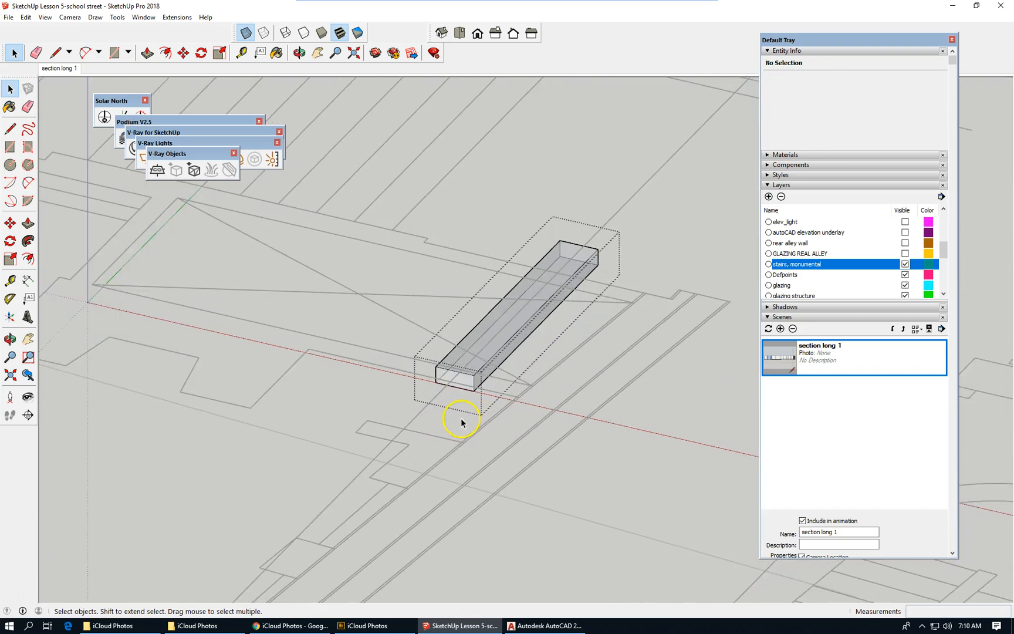
scroll(460, 414, "up", 2)
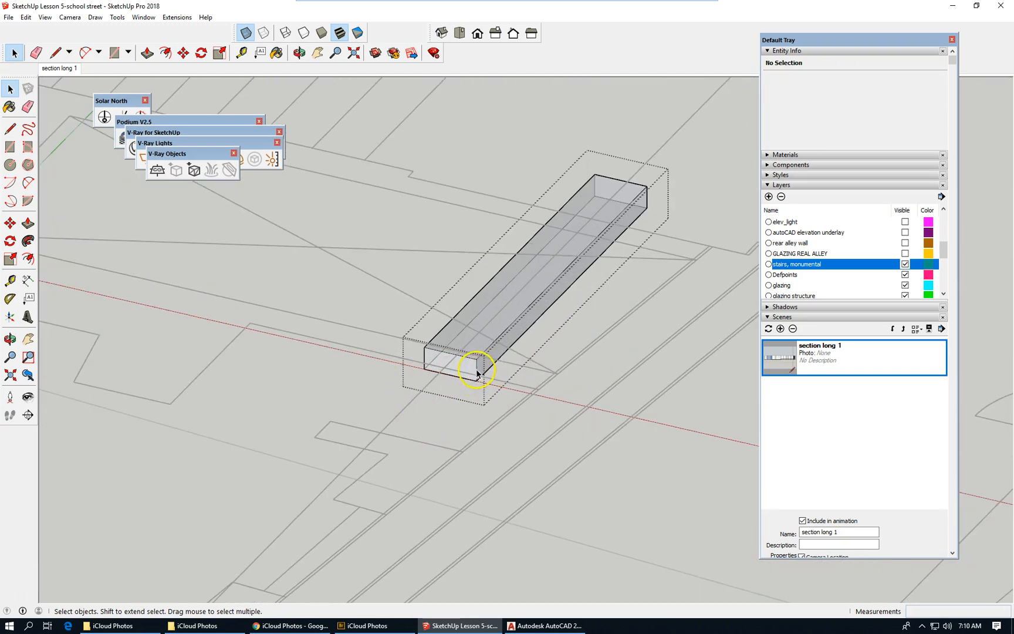
left_click(478, 367)
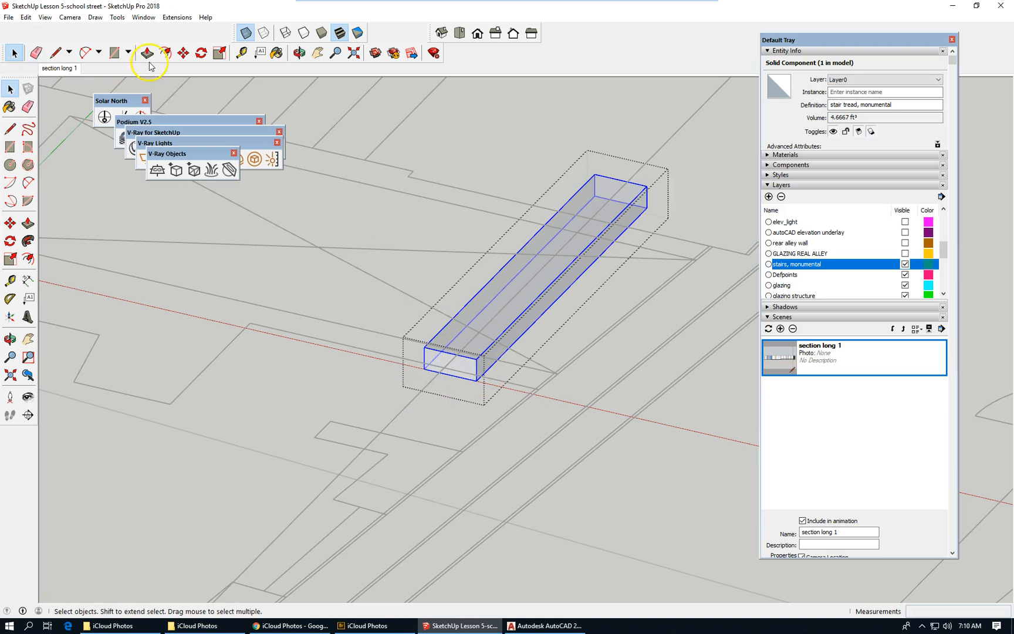
left_click(183, 53)
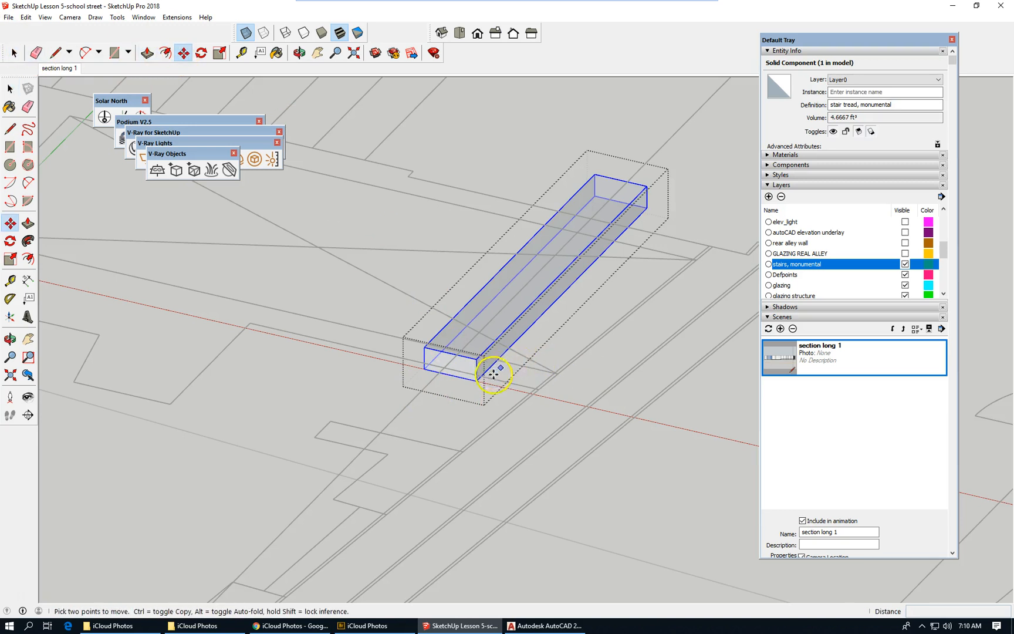
scroll(479, 382, "up", 2)
left_click(465, 387)
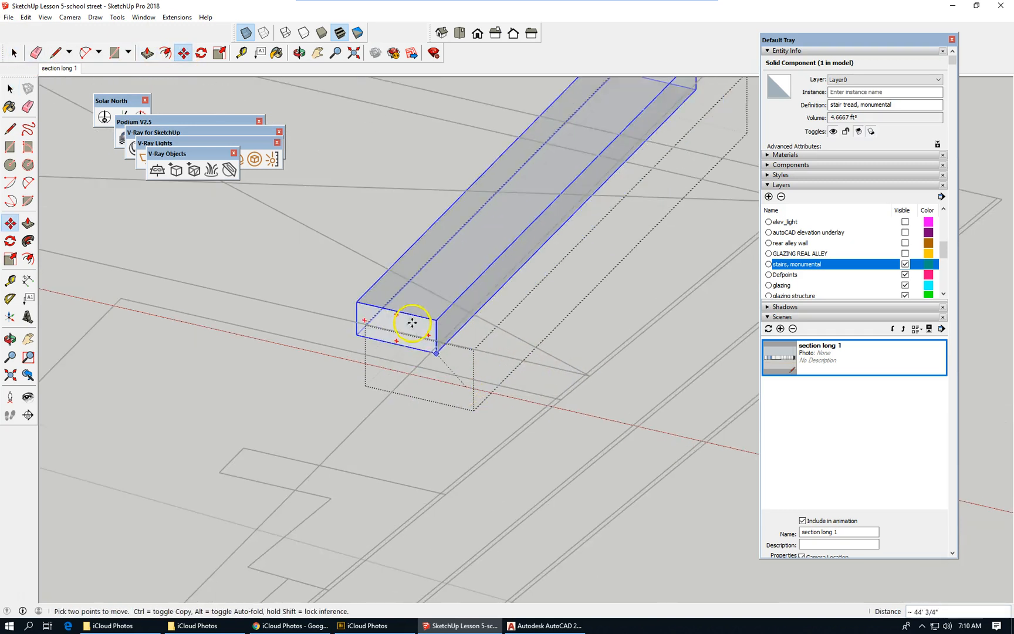
key("ctrl")
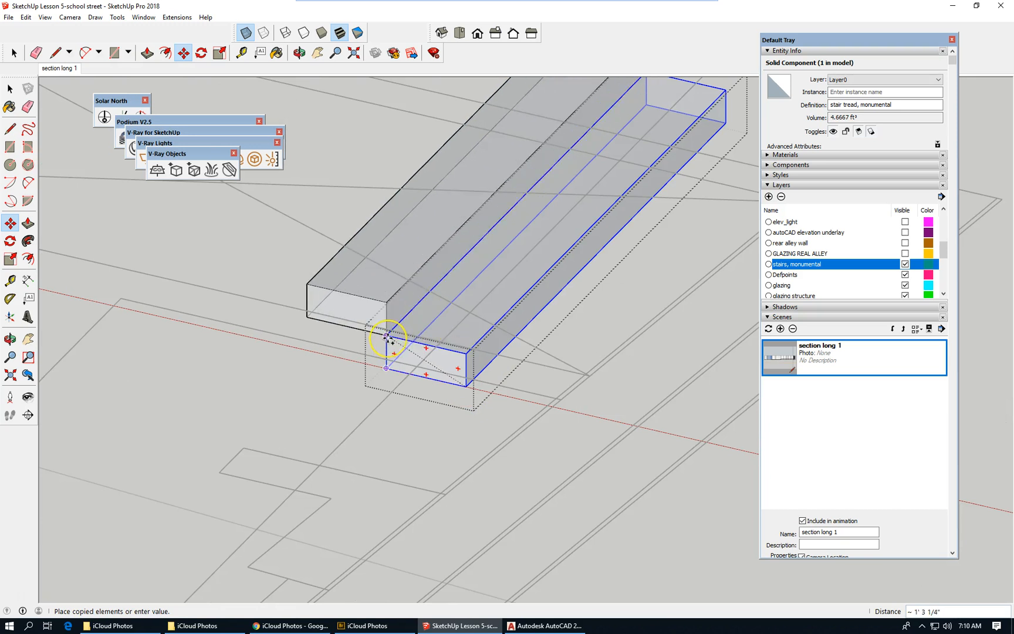
left_click(388, 339)
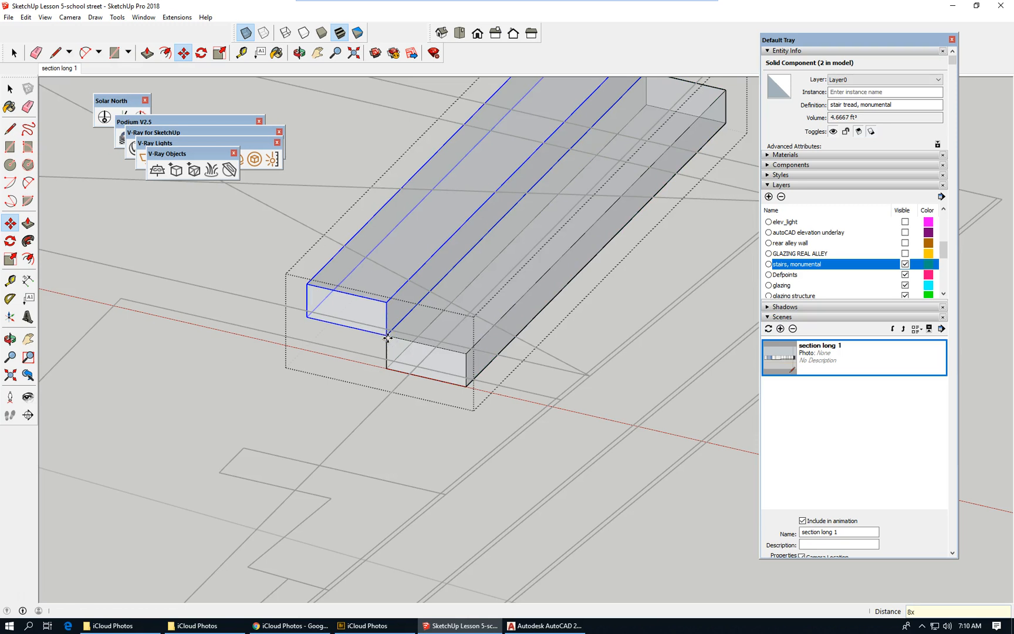
key("Return")
scroll(558, 379, "down", 5)
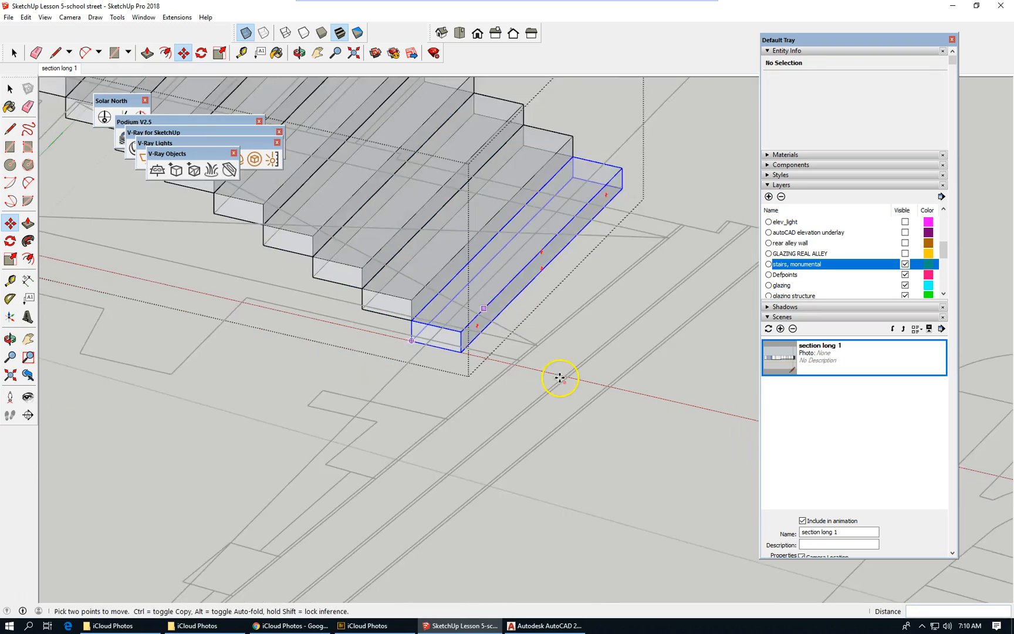
Step: Close the stair group after finishing the rebuilt flight of treads
scroll(558, 380, "down", 2)
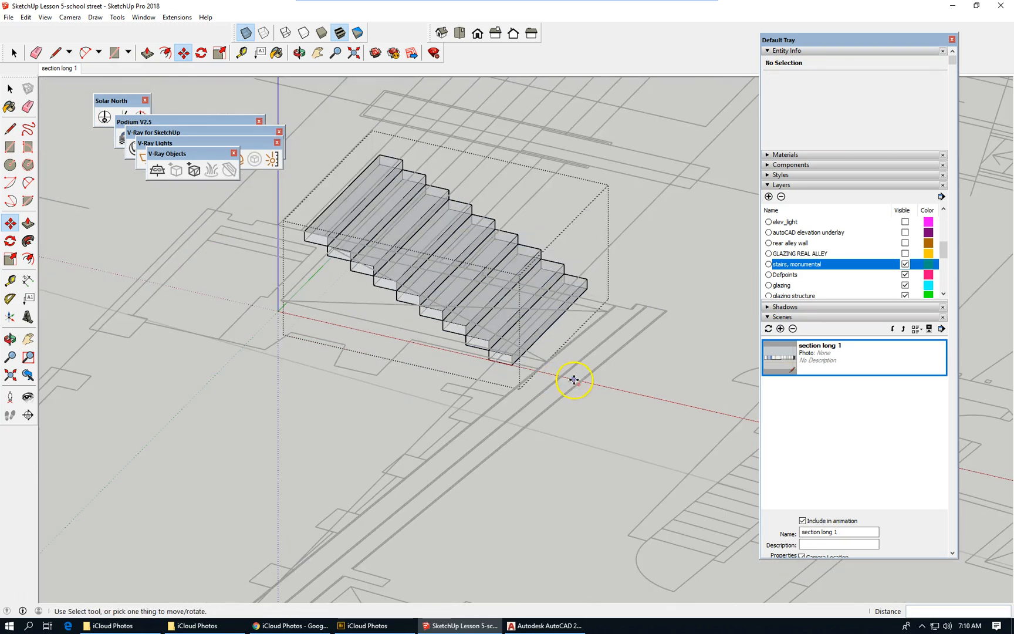
left_click(519, 364)
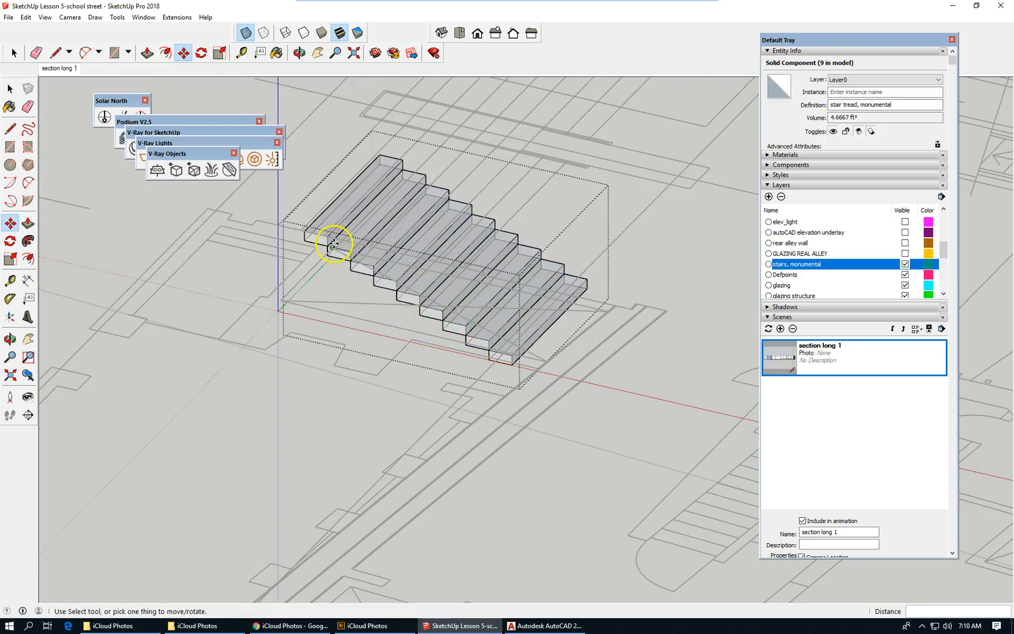
left_click(10, 89)
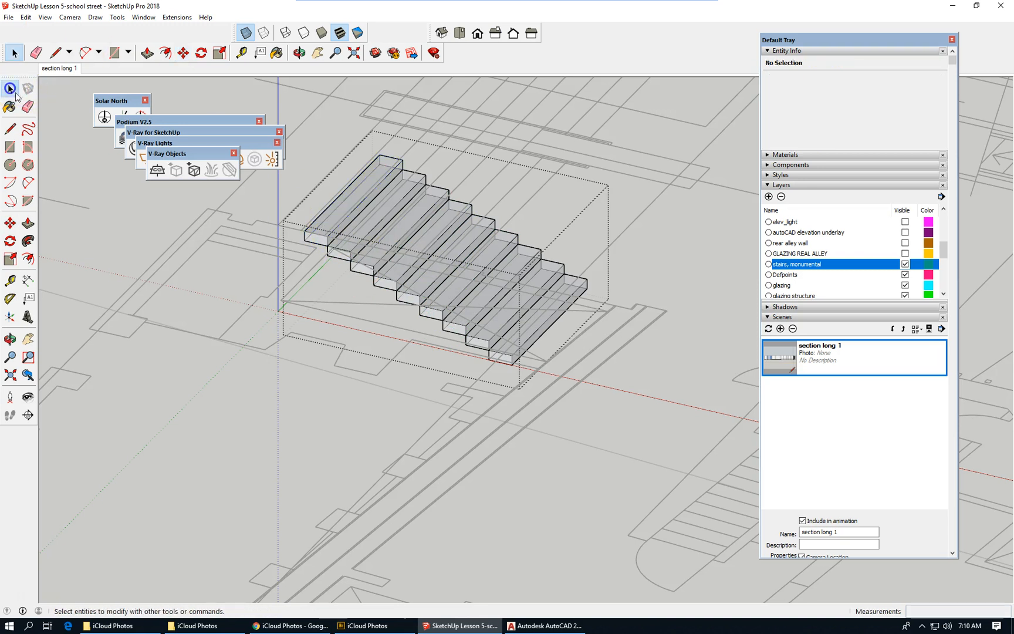
right_click(580, 355)
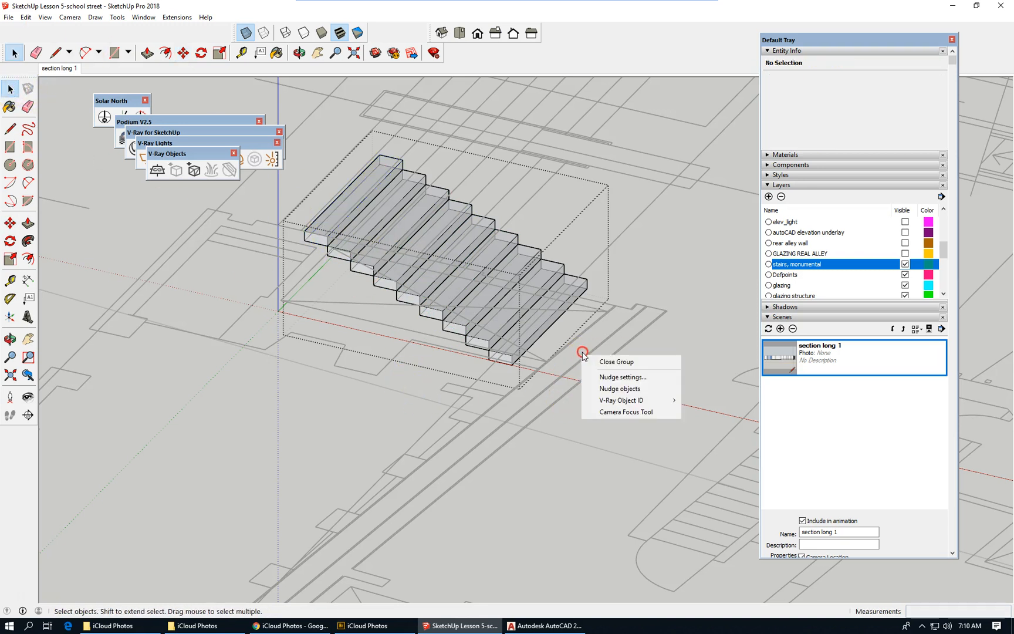
left_click(618, 362)
scroll(339, 402, "down", 2)
scroll(390, 361, "down", 4)
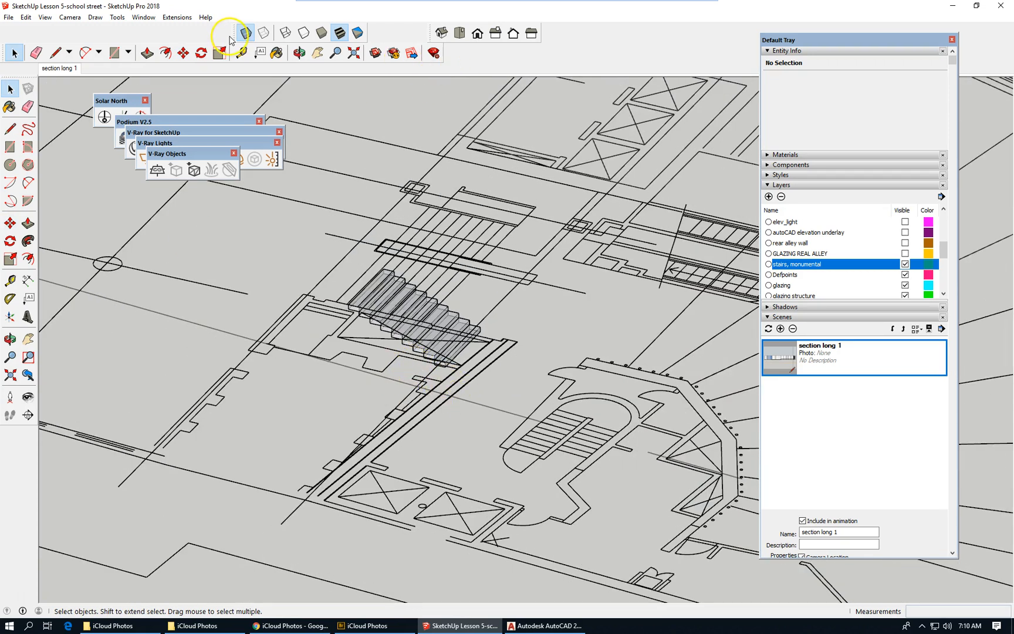
Step: Move the stair group from its lower front corner onto the outer corner of the first tread line in the plan
scroll(449, 328, "down", 2)
middle_click_drag(449, 339, 690, 333)
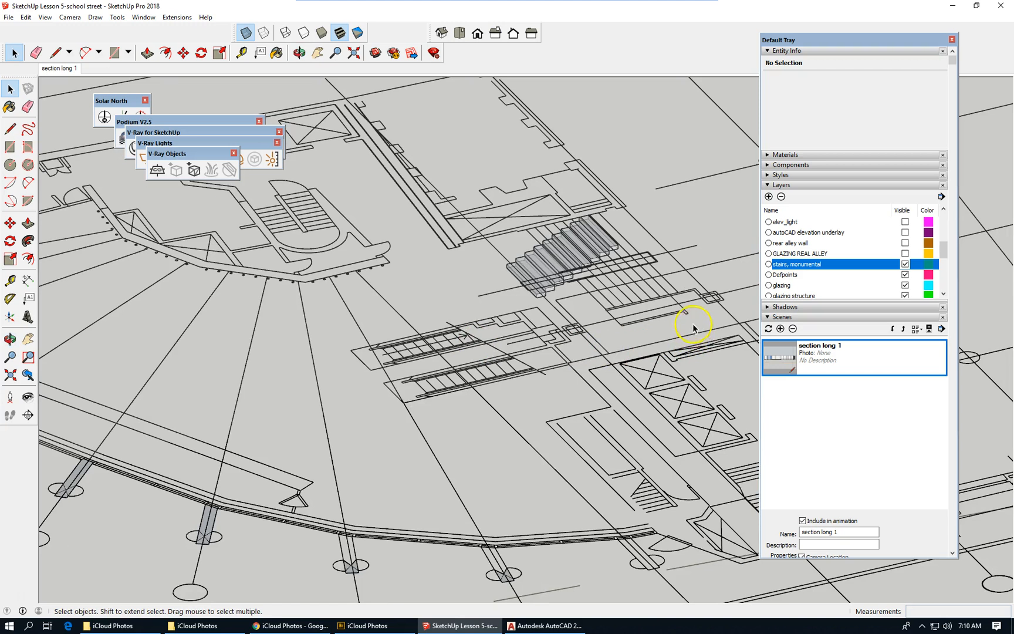
scroll(672, 323, "up", 5)
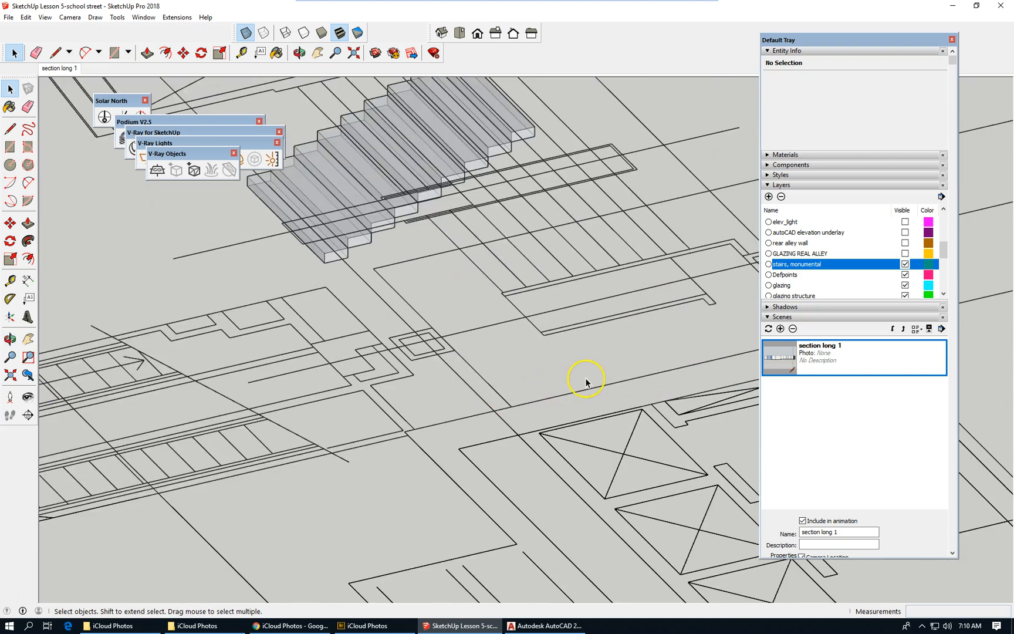
scroll(586, 384, "down", 2)
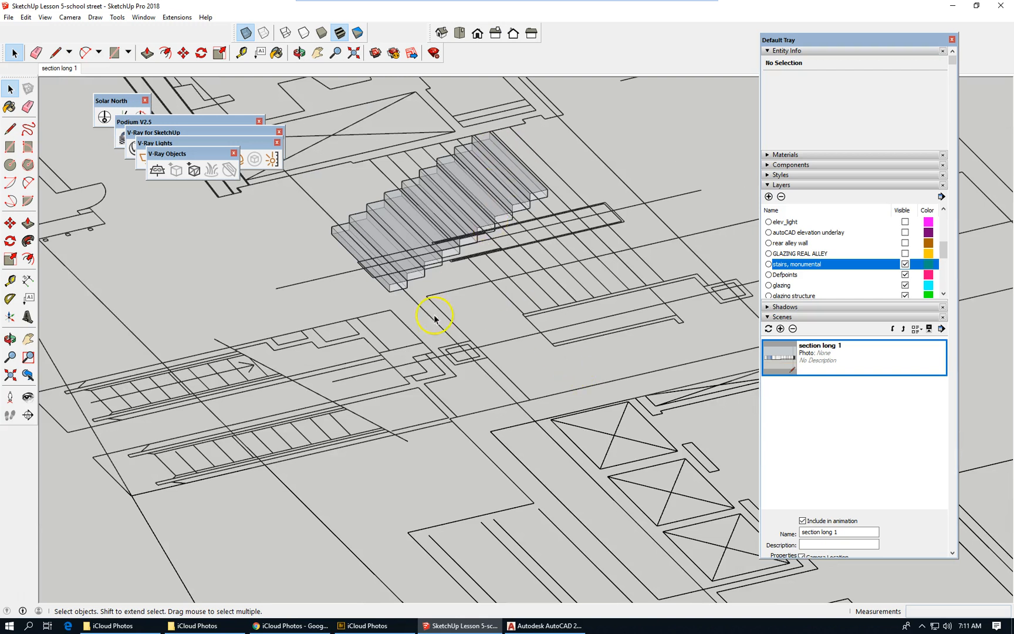
scroll(373, 396, "down", 5)
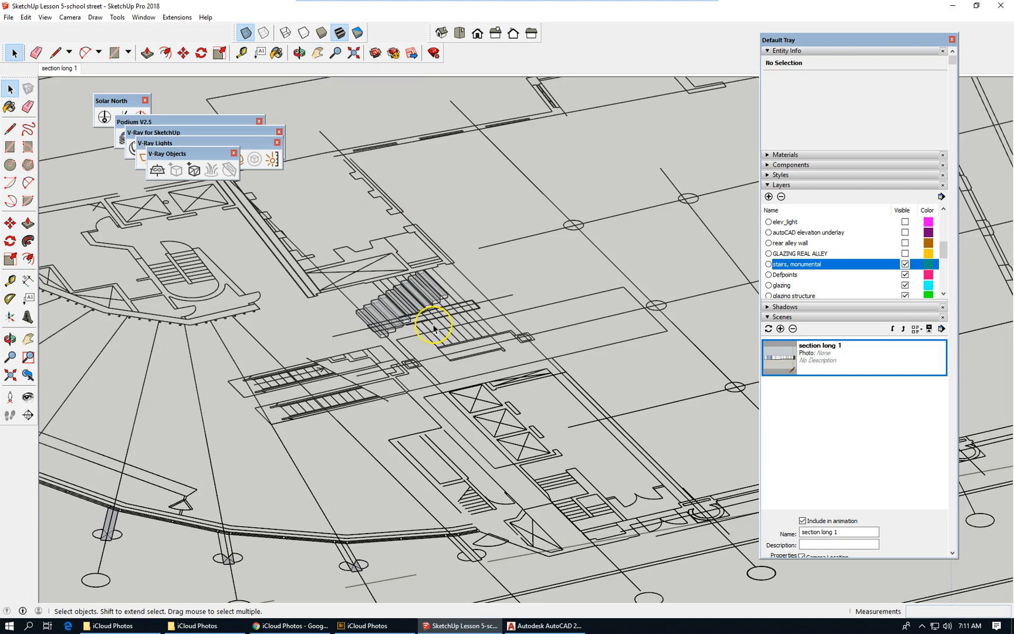
scroll(434, 325, "up", 4)
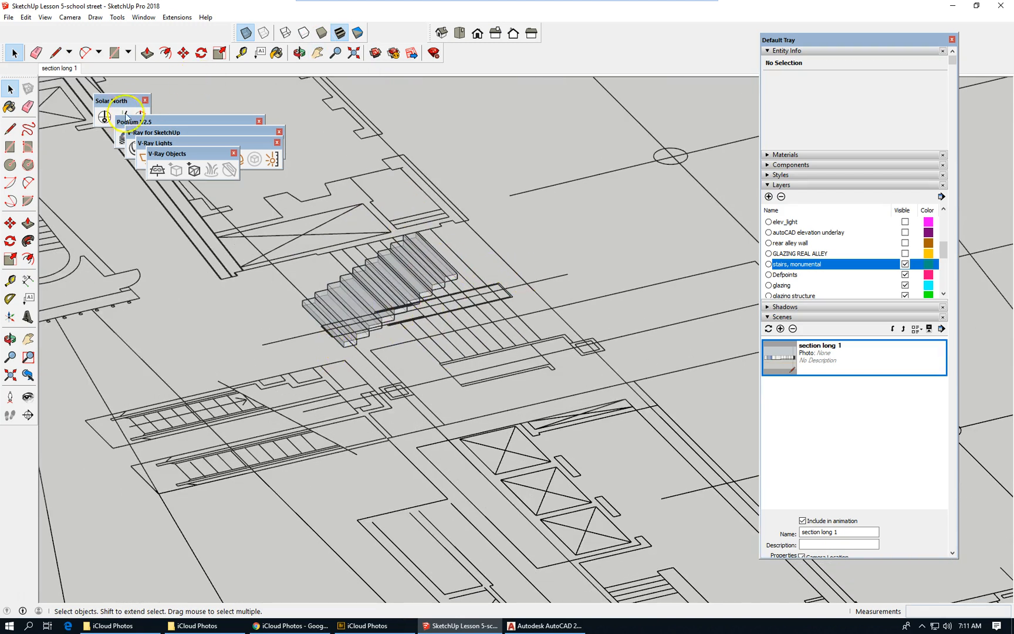
left_click(184, 55)
scroll(470, 335, "up", 3)
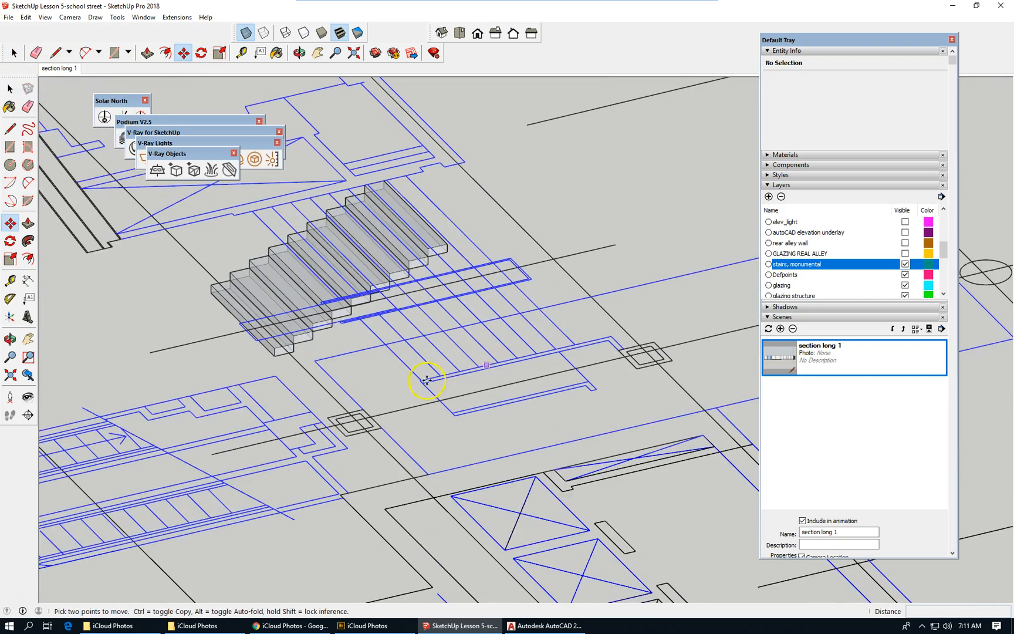
left_click(274, 356)
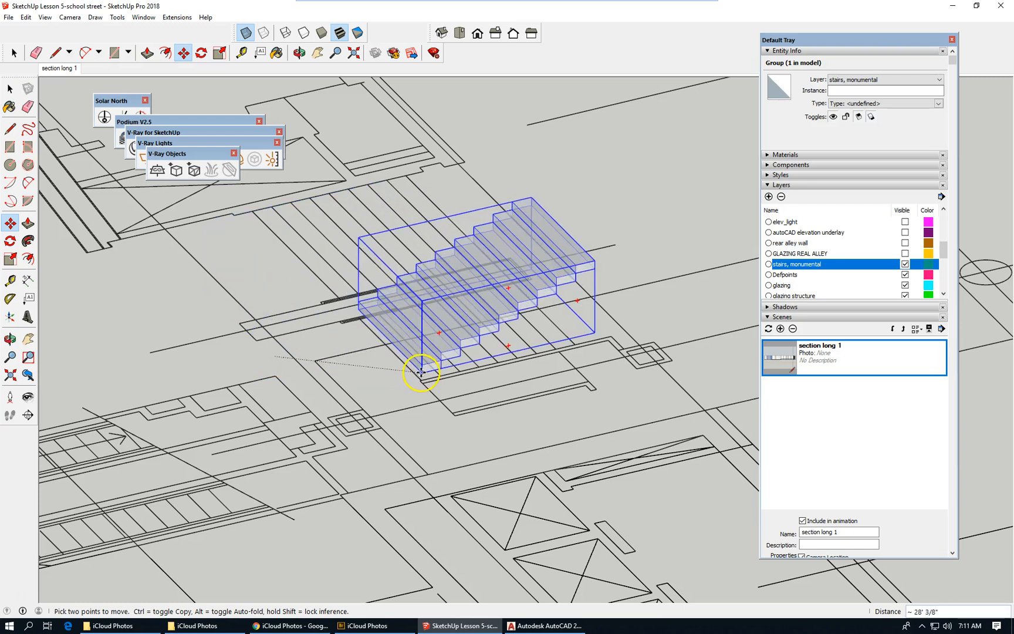
scroll(421, 372, "up", 1)
scroll(422, 372, "up", 5)
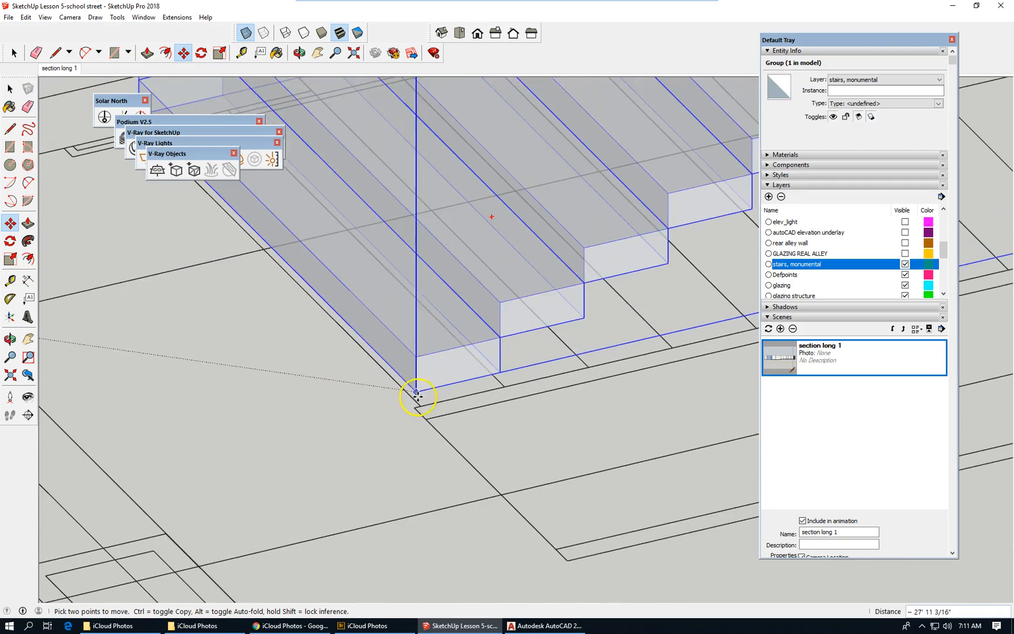
left_click(420, 406)
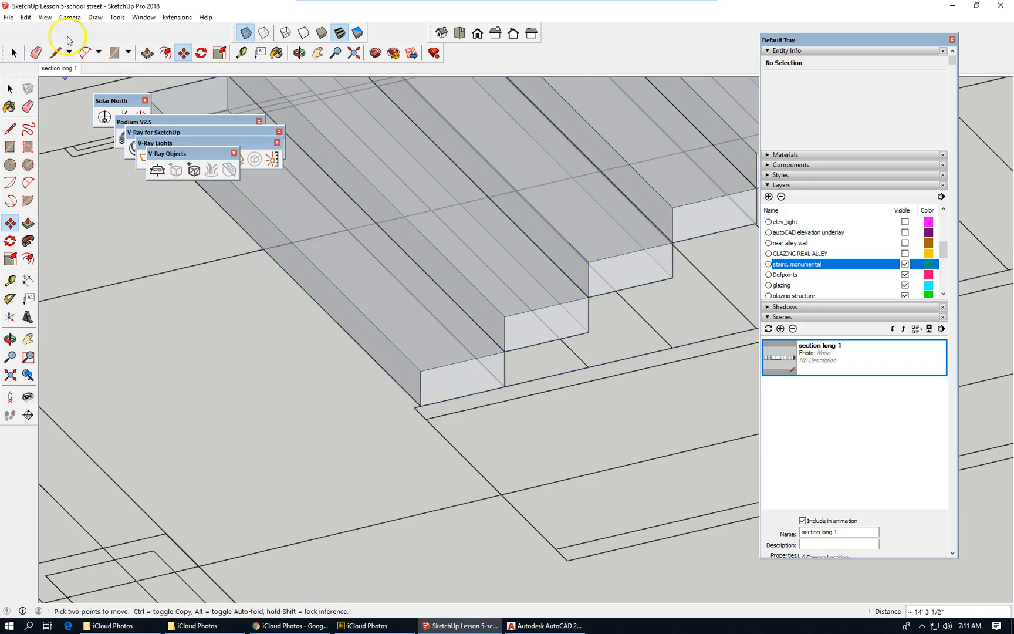
left_click(14, 53)
Step: Examine the placed stair in top and angled views against the full length of the plan's tread lines
scroll(518, 403, "down", 5)
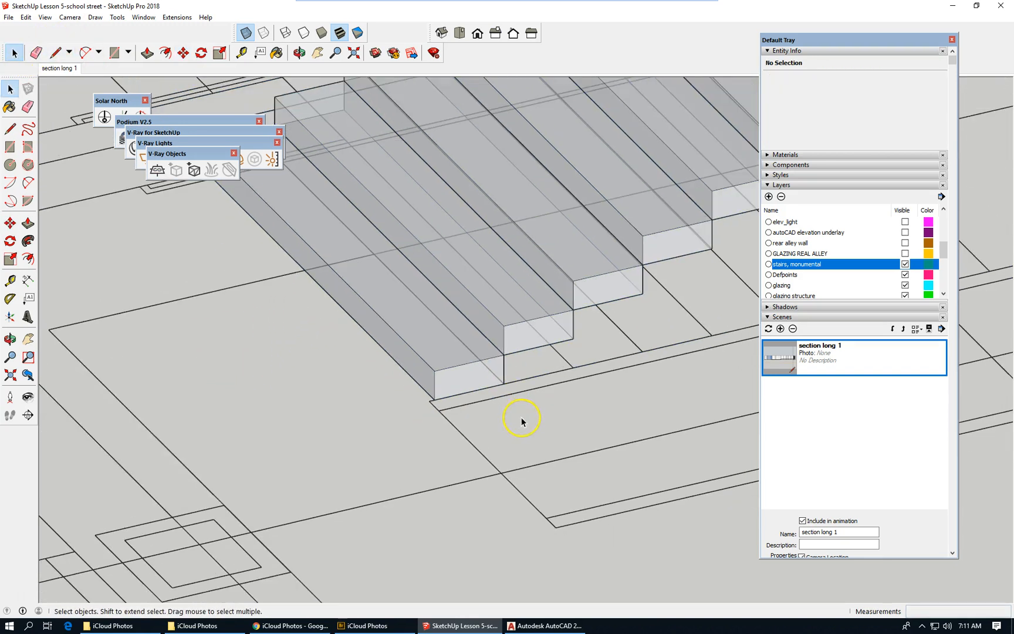
scroll(465, 451, "down", 2)
scroll(458, 375, "down", 3)
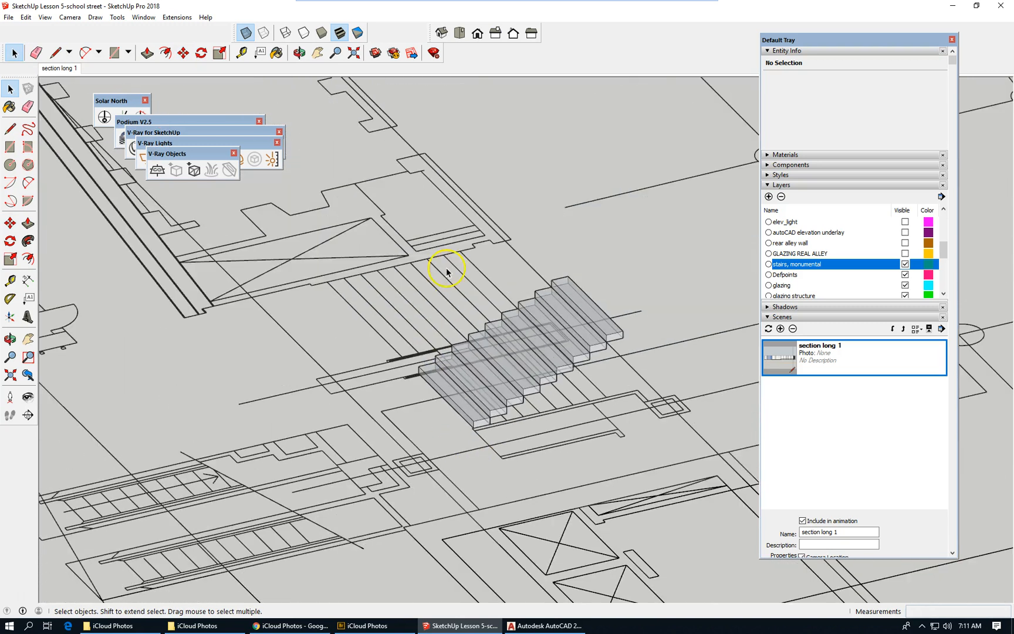
left_click(459, 33)
scroll(286, 171, "down", 1)
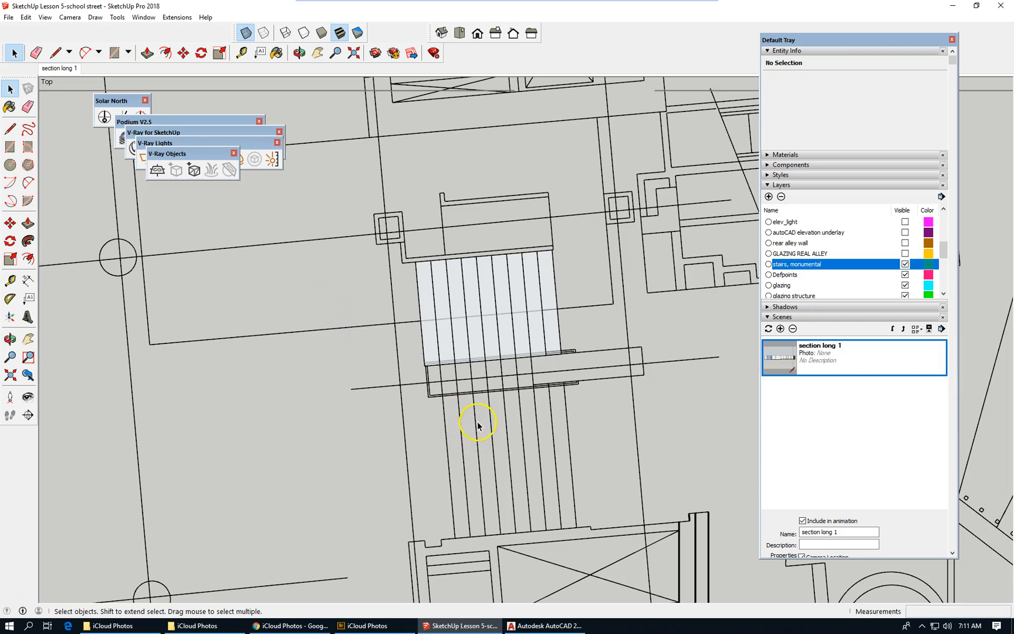
middle_click_drag(430, 431, 536, 288)
scroll(580, 417, "up", 2)
middle_click_drag(605, 433, 382, 327)
scroll(542, 356, "up", 2)
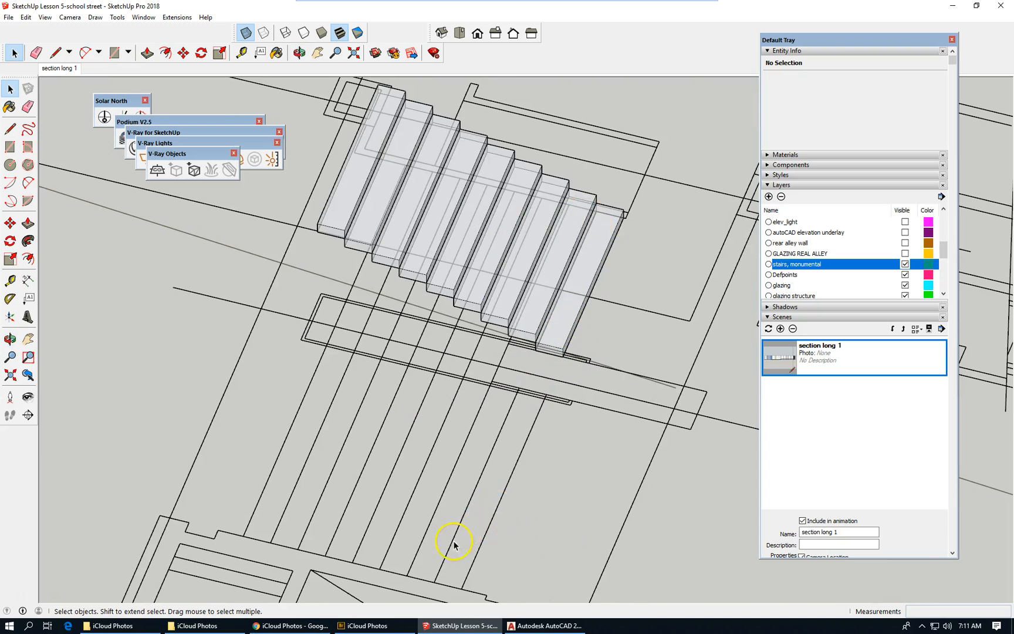
scroll(451, 547, "down", 1)
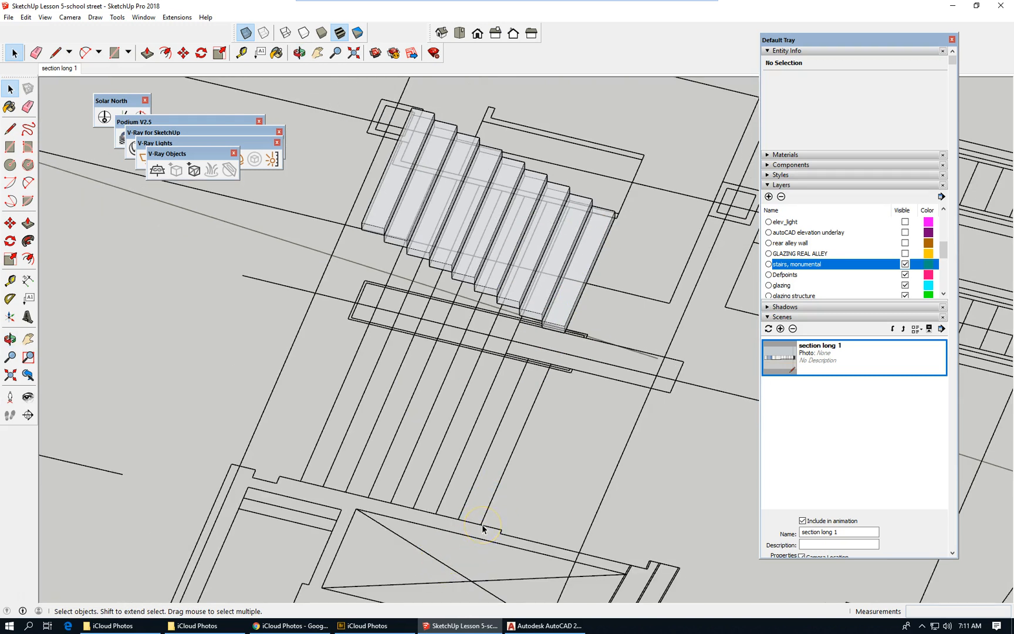
Step: Measure the tread length needed, from the outer corner of the stair's end tread to the far end of its plan line
left_click(10, 280)
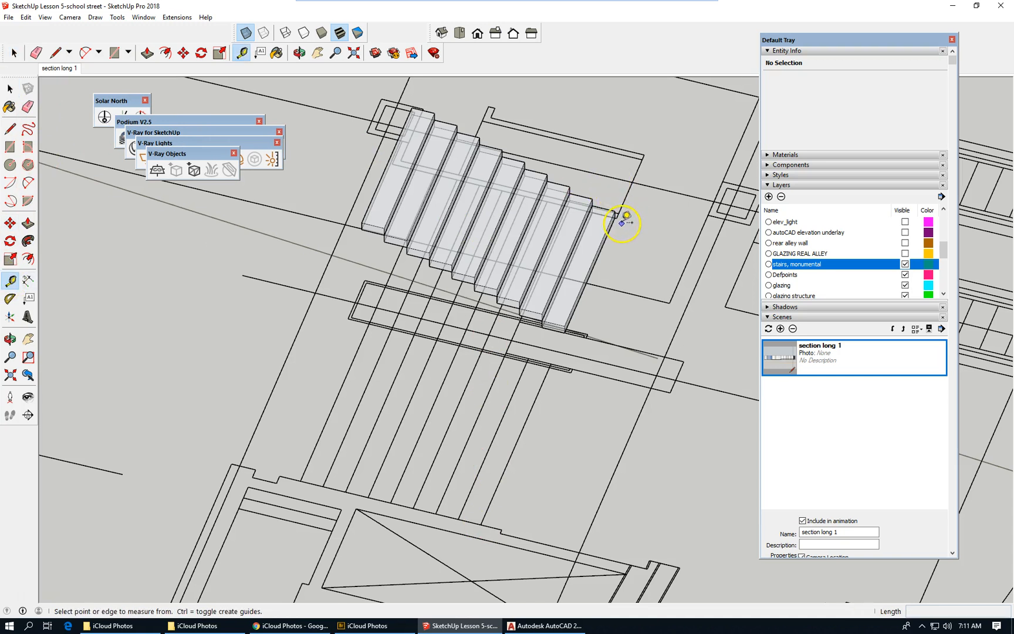
scroll(616, 218, "up", 1)
scroll(616, 218, "up", 2)
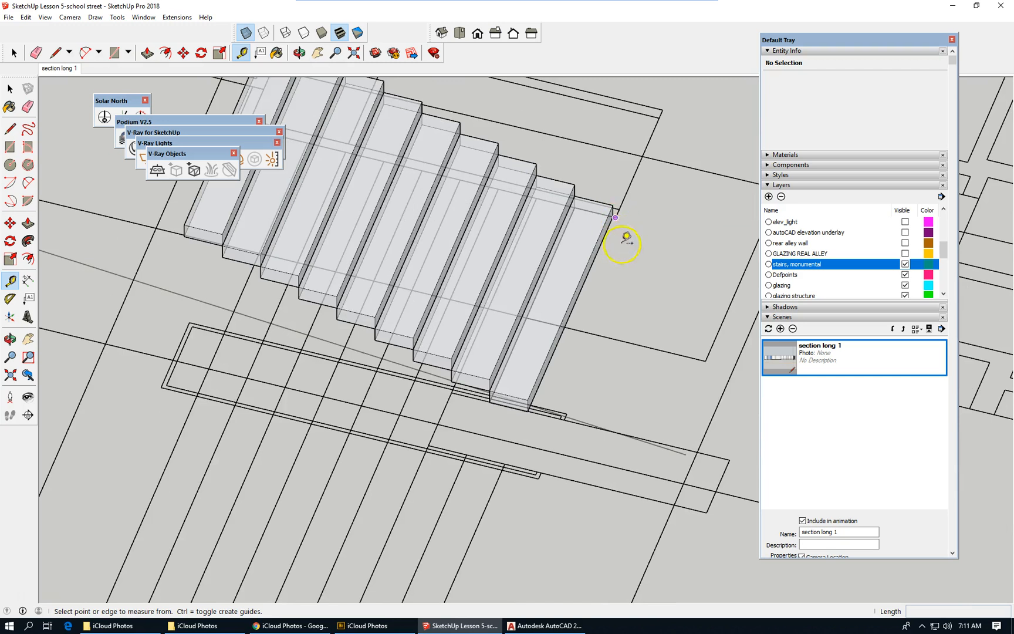
scroll(619, 243, "up", 1)
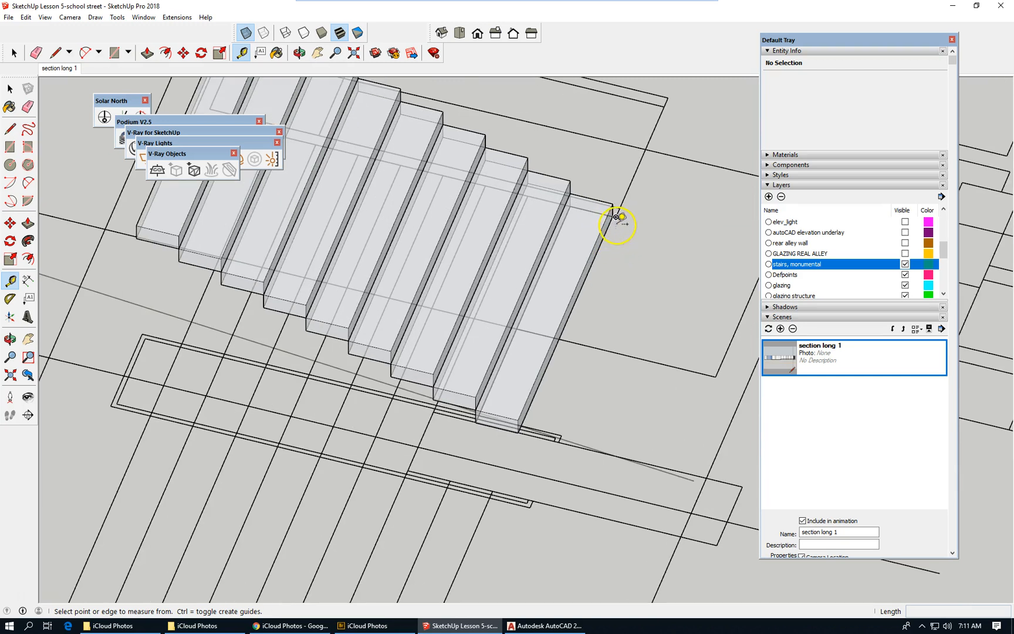
scroll(615, 214, "up", 2)
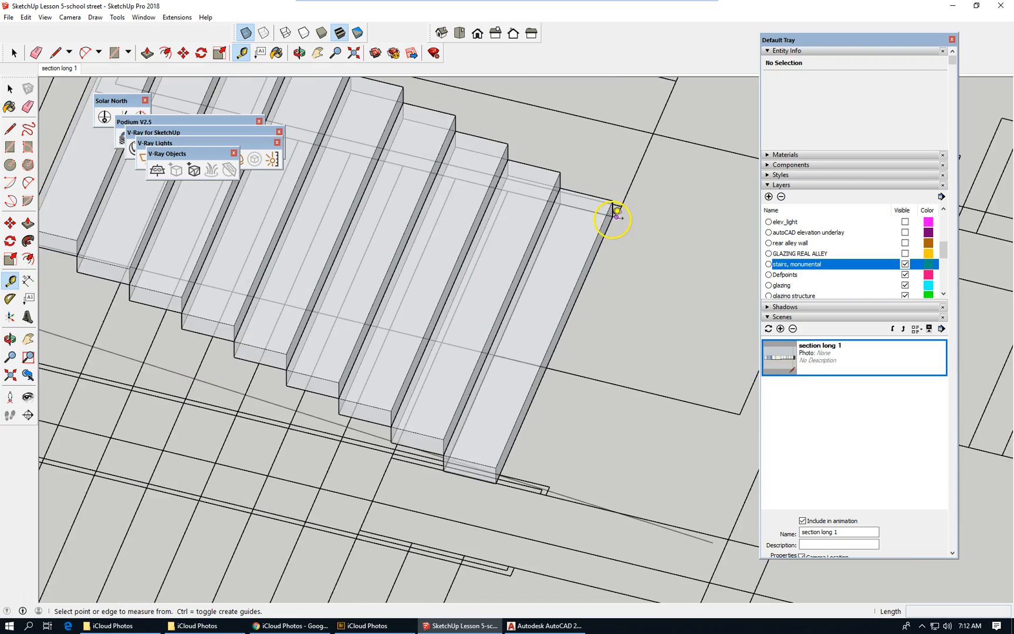
left_click(614, 215)
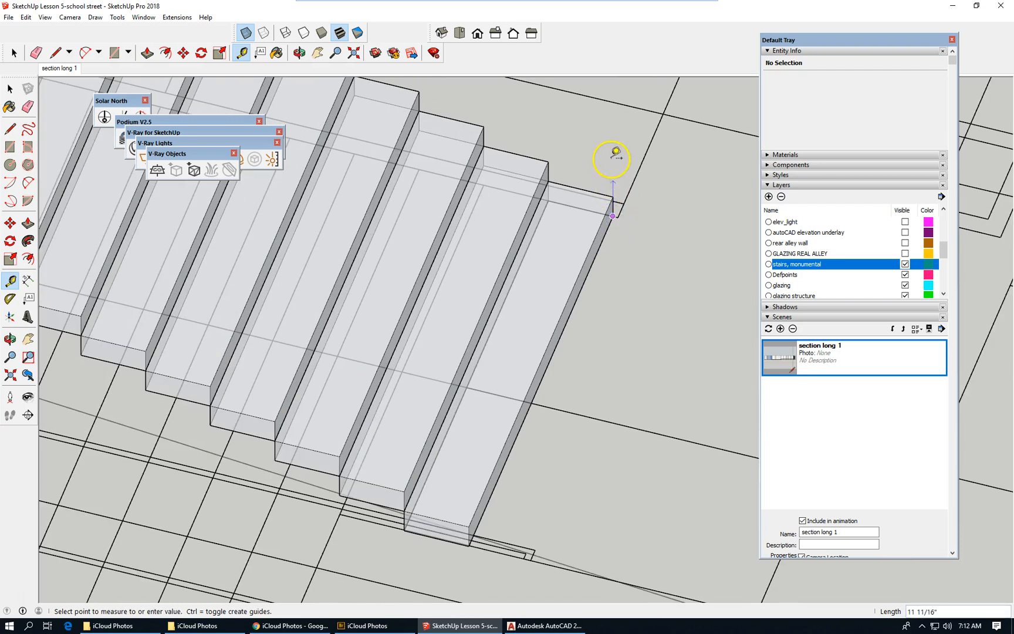
scroll(615, 154, "down", 3)
scroll(614, 154, "down", 3)
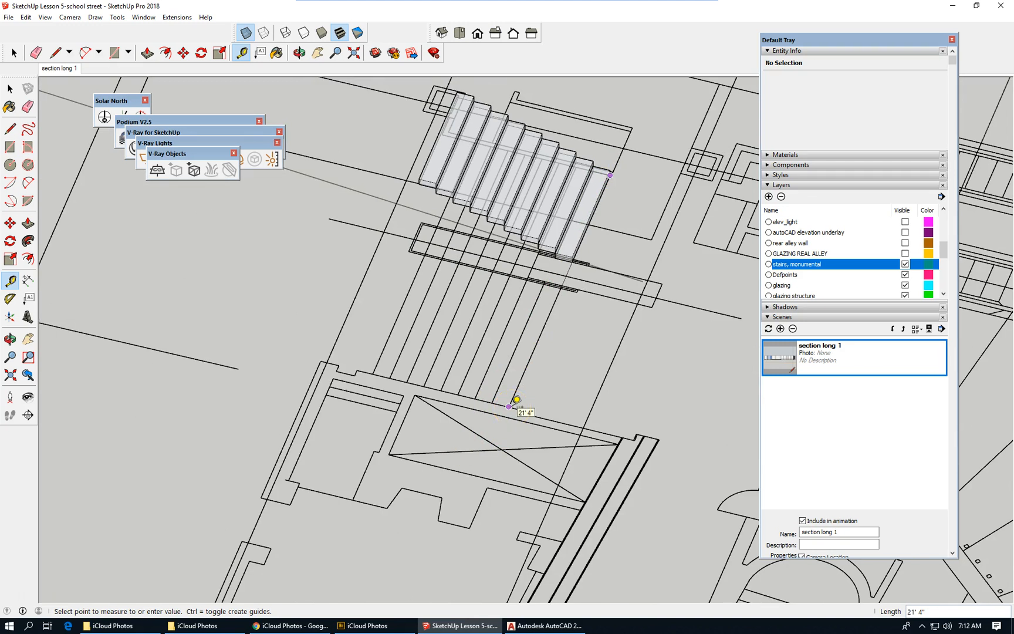
left_click(13, 52)
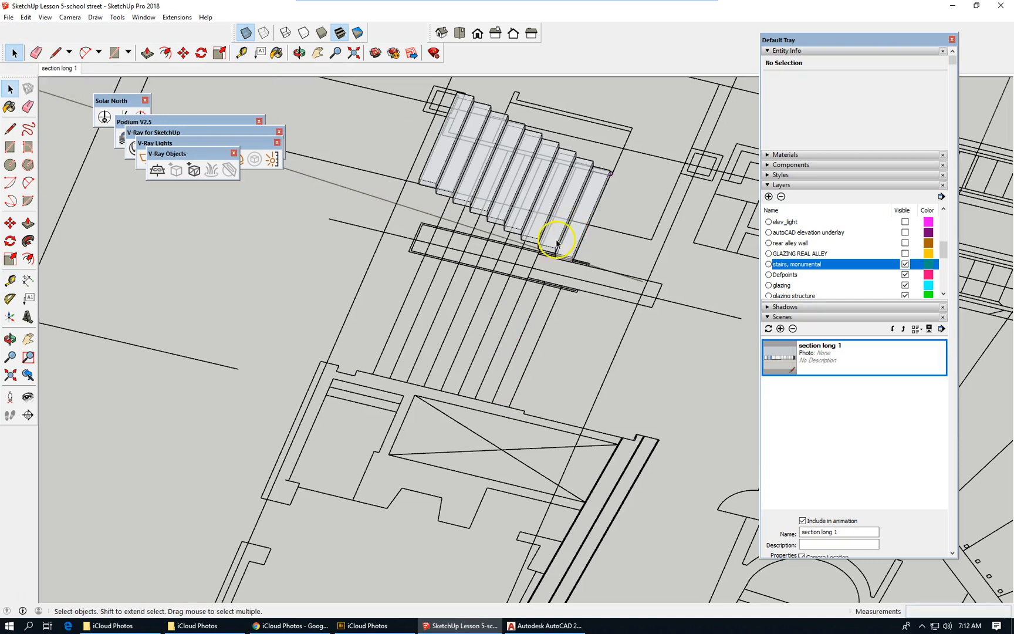
scroll(570, 225, "up", 1)
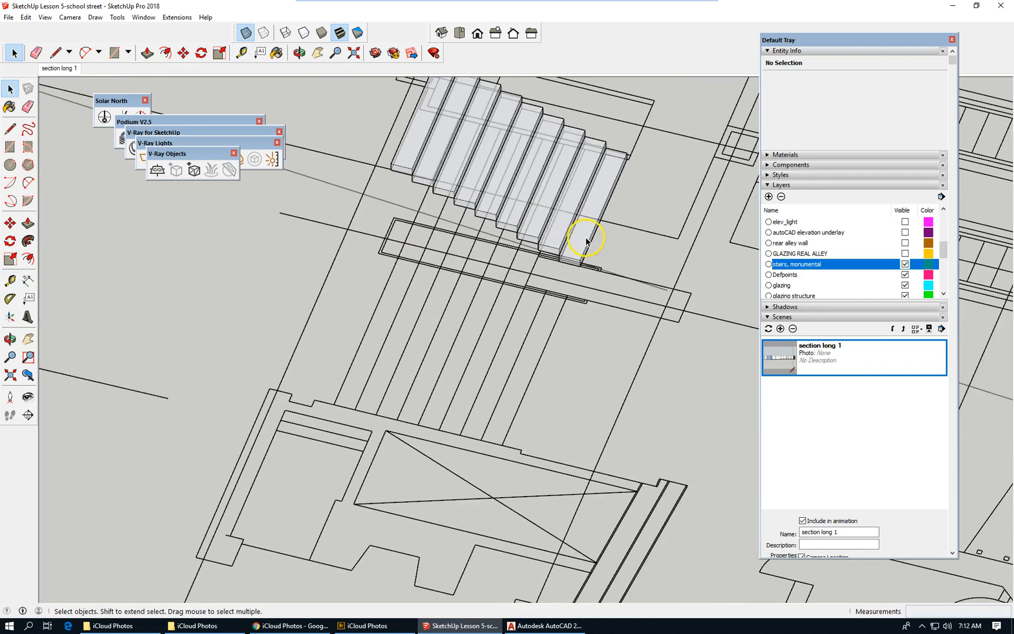
left_click(586, 241)
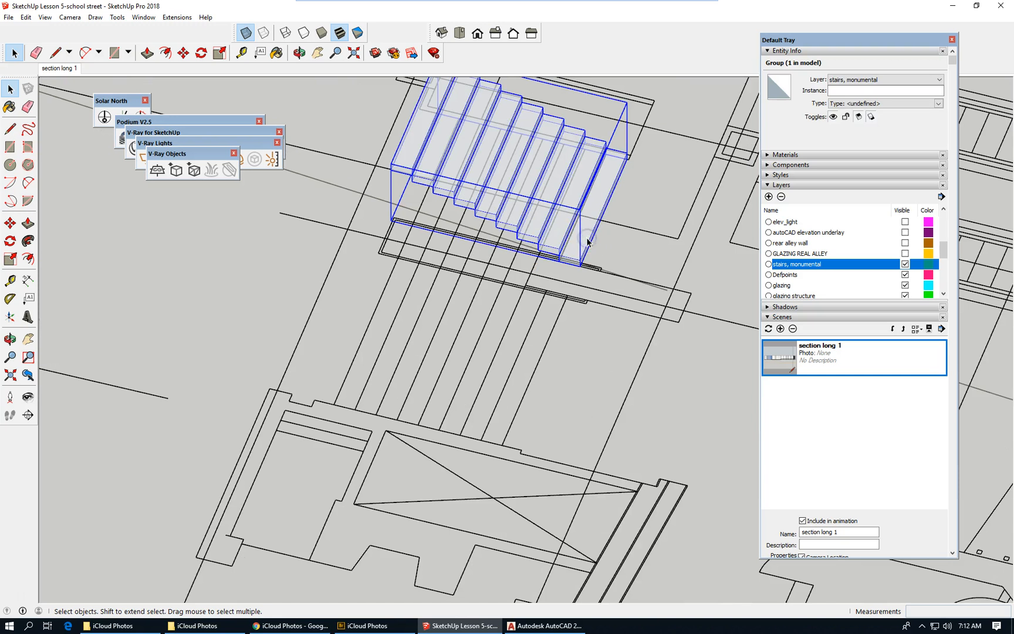
double_click(587, 240)
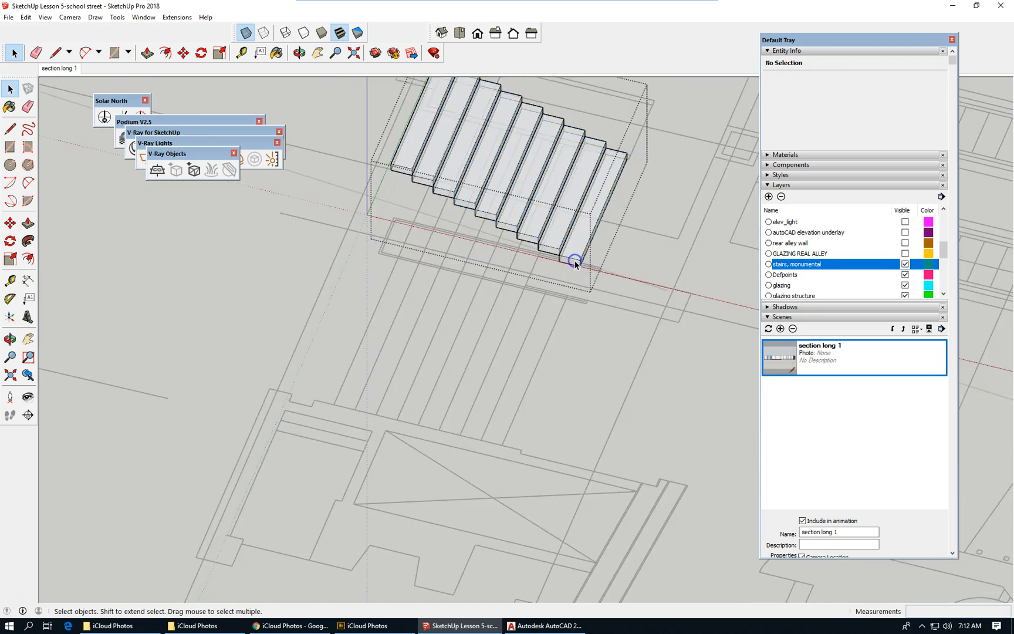
left_click(575, 263)
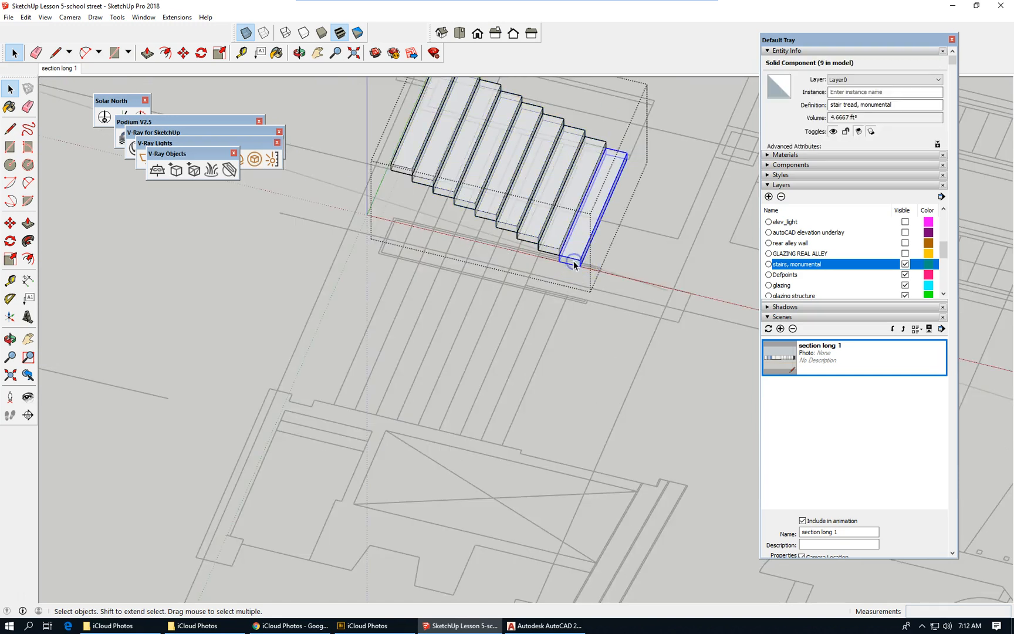
key("Escape")
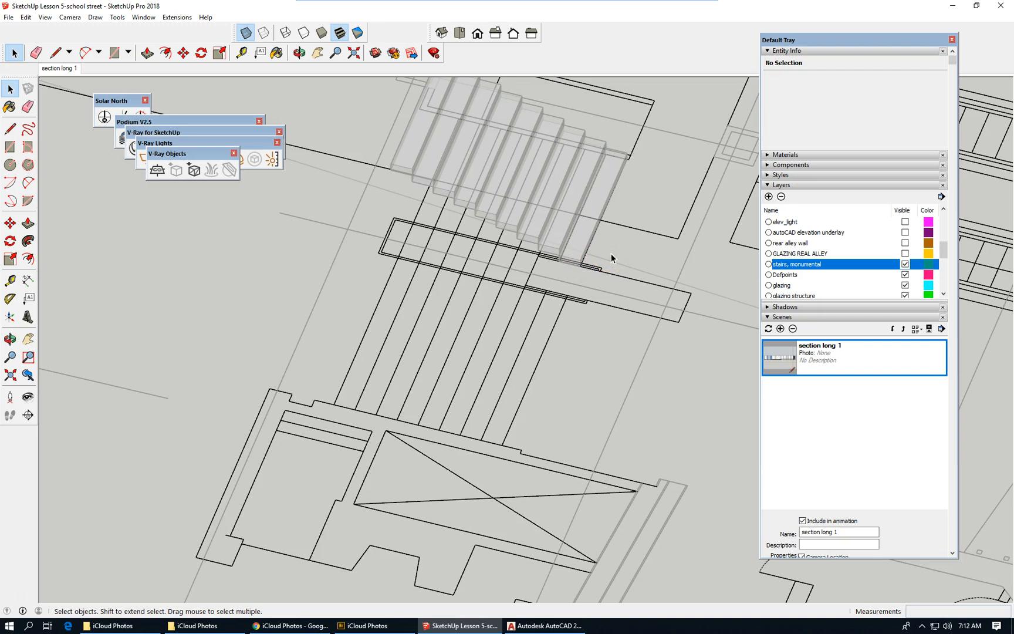
left_click(584, 257)
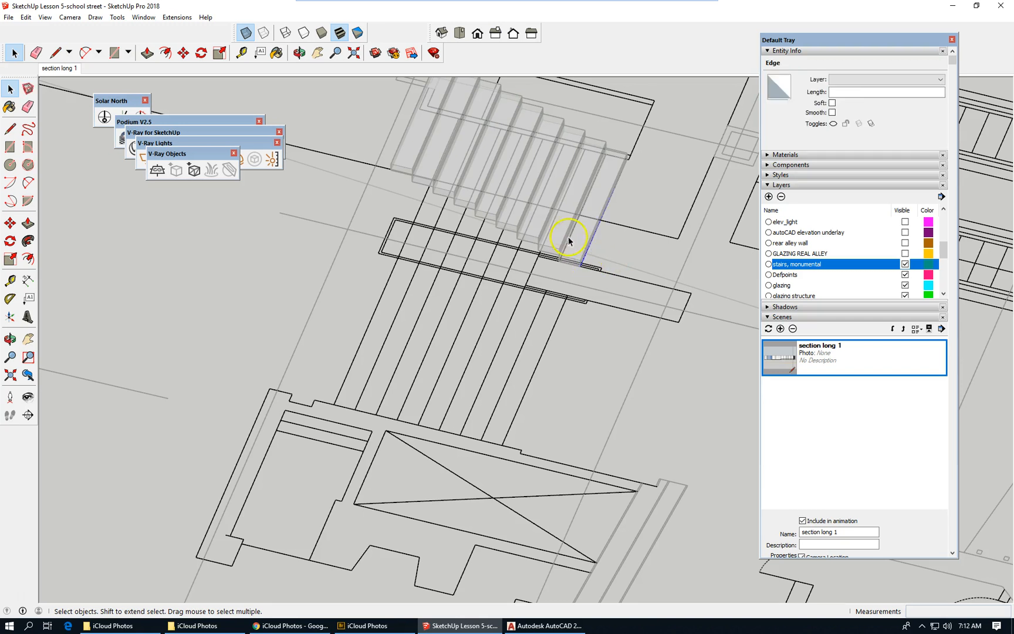
scroll(563, 258, "down", 3)
middle_click_drag(562, 236, 588, 141)
middle_click_drag(581, 181, 577, 215)
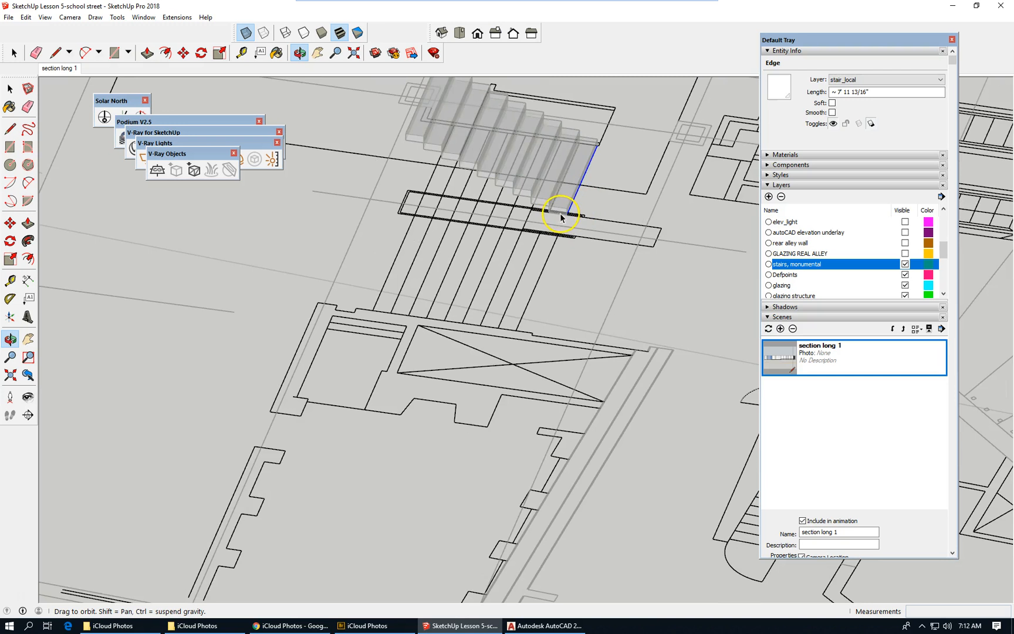
middle_click_drag(557, 211, 557, 210)
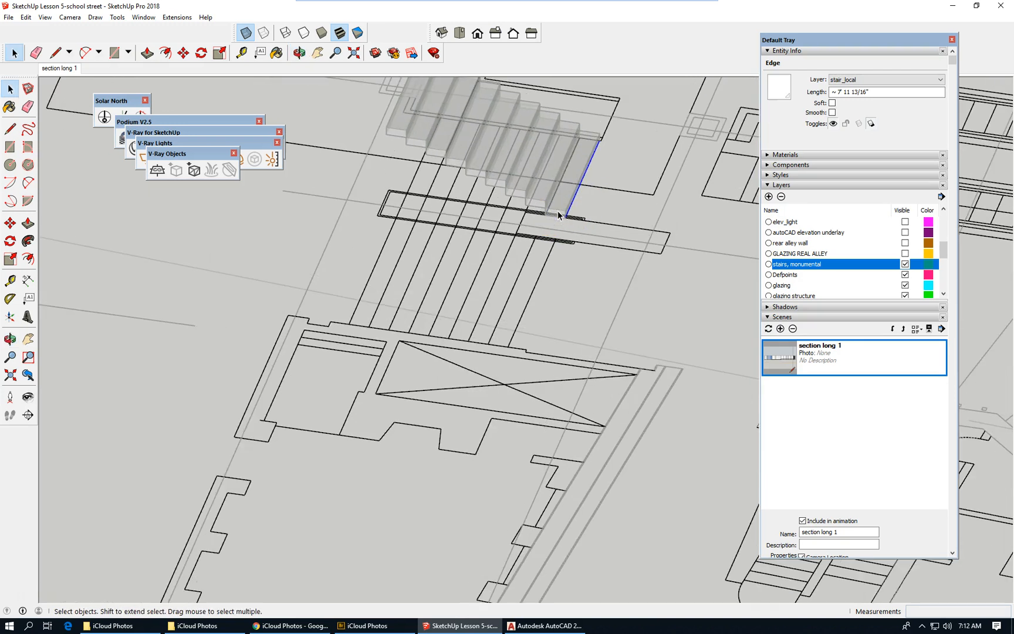
scroll(555, 215, "up", 1)
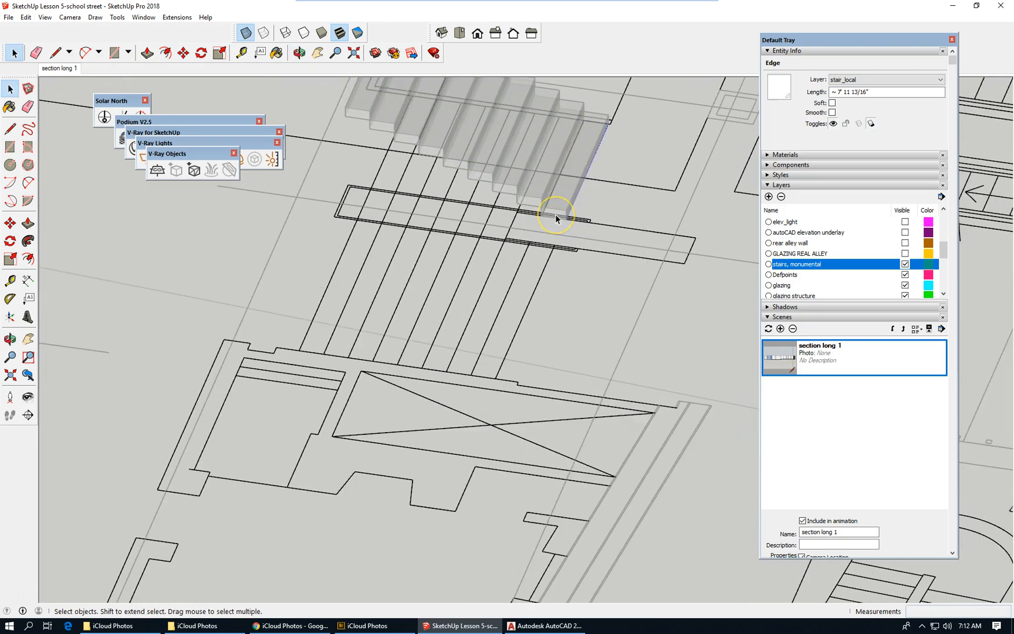
scroll(556, 215, "up", 3)
left_click(556, 215)
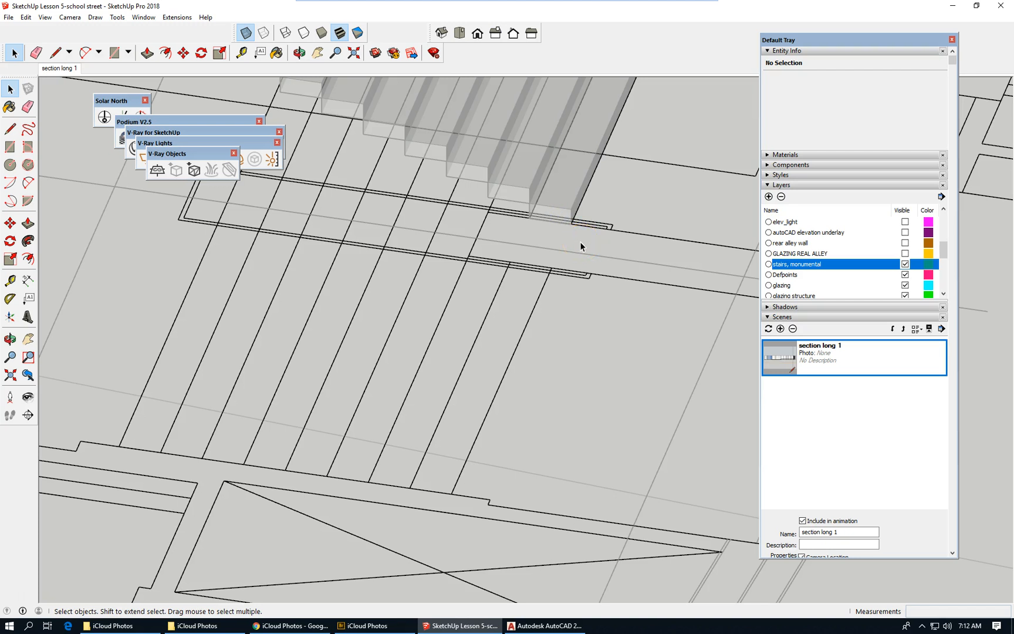
left_click(11, 88)
scroll(483, 295, "down", 2)
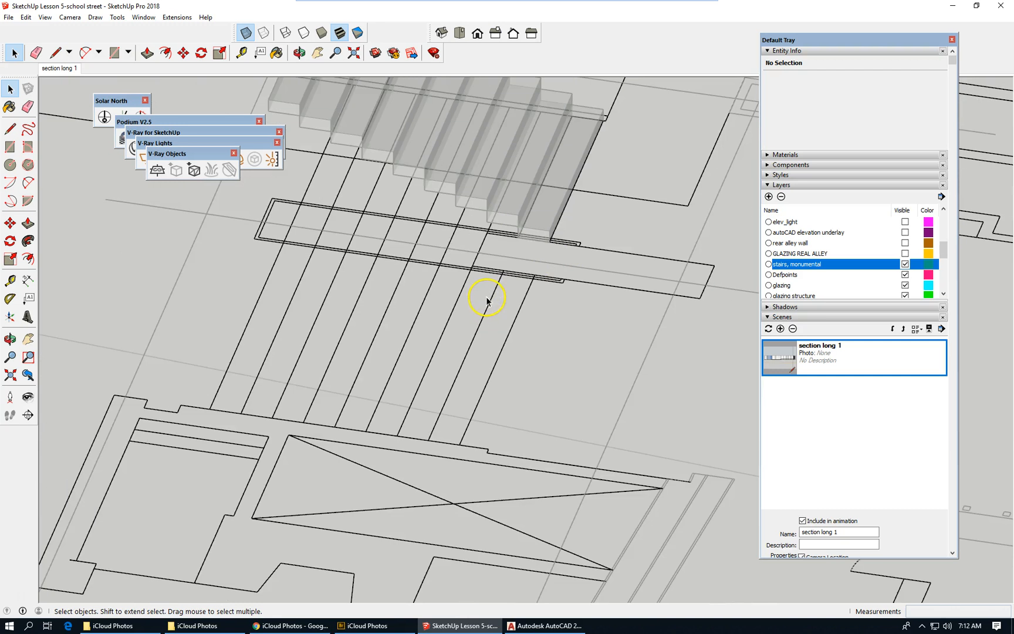
right_click(648, 222)
left_click(663, 223)
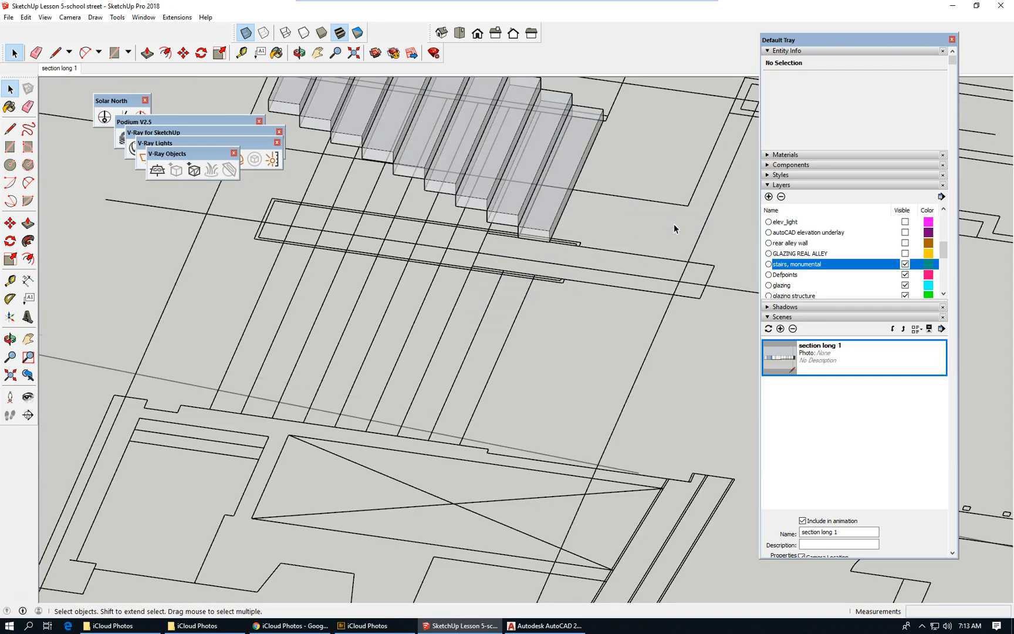
Step: Turn off X-ray display and open the lowest tread component inside the monumental stairs group for editing
left_click(550, 222)
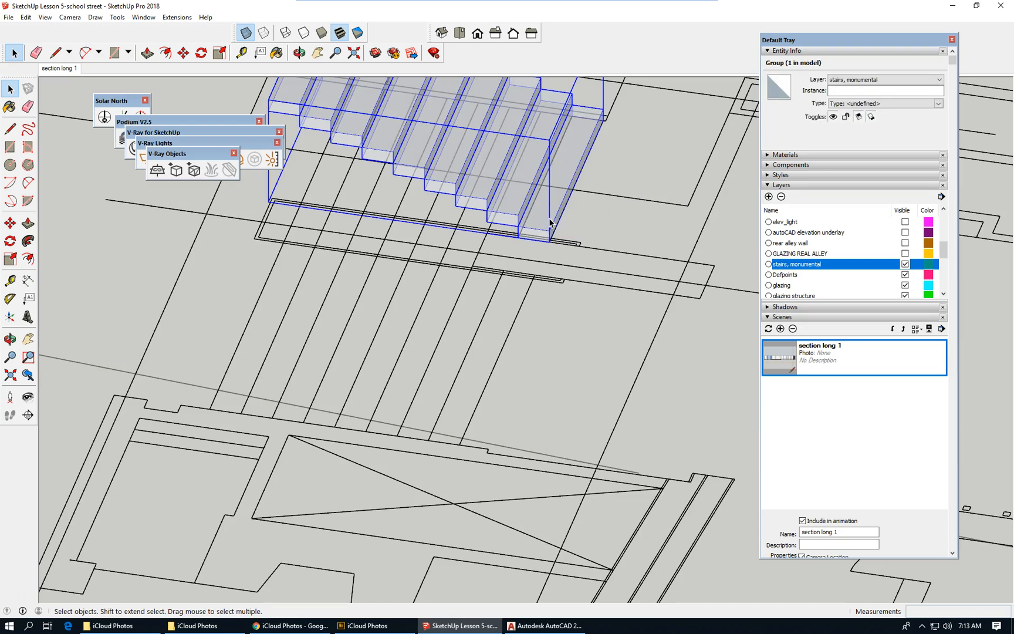
left_click(246, 33)
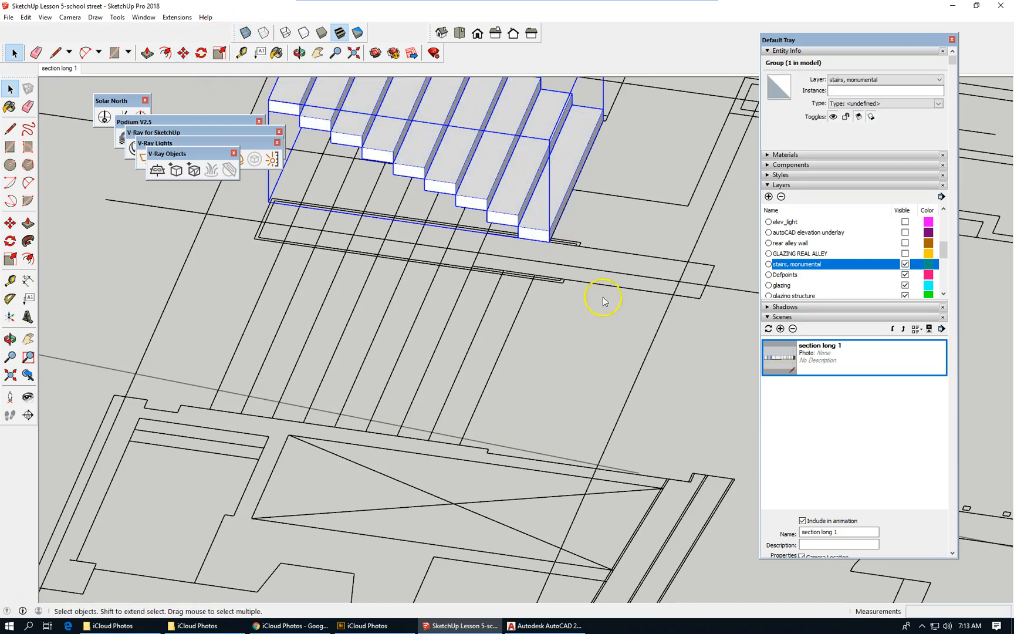
double_click(539, 232)
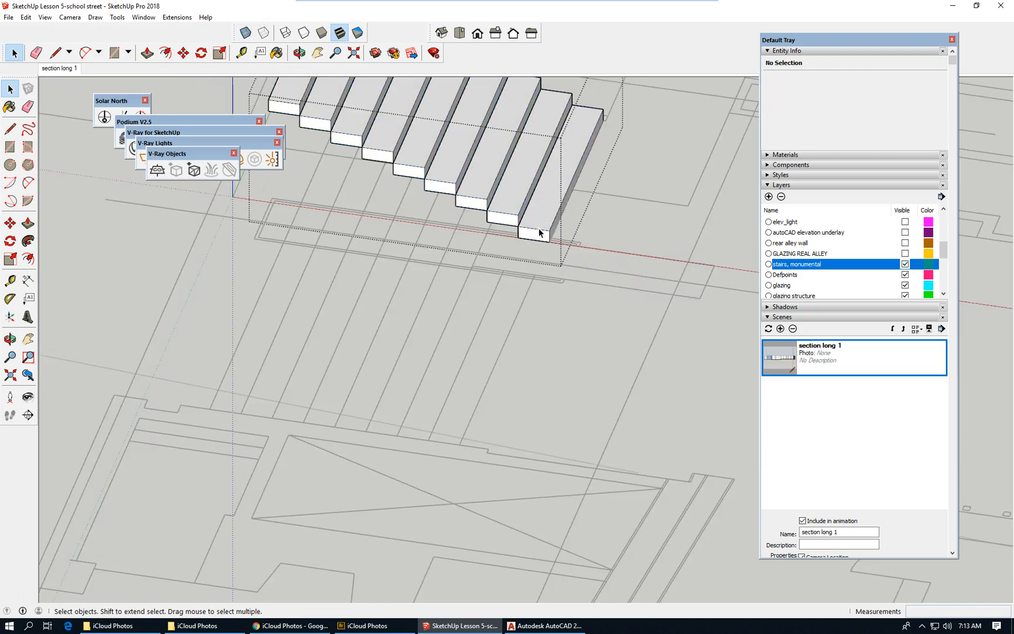
left_click(539, 232)
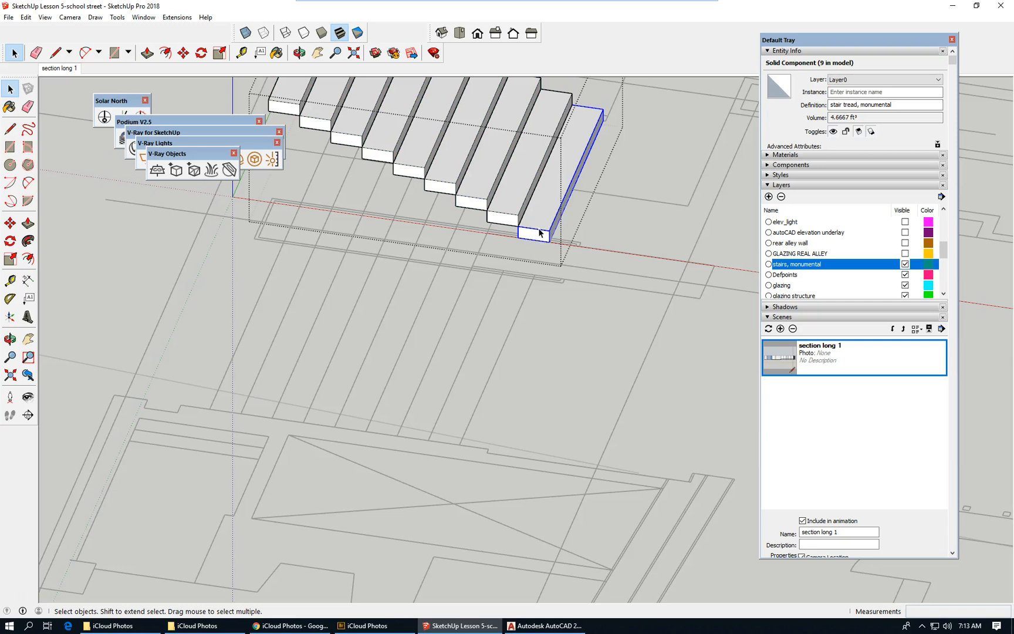
double_click(537, 233)
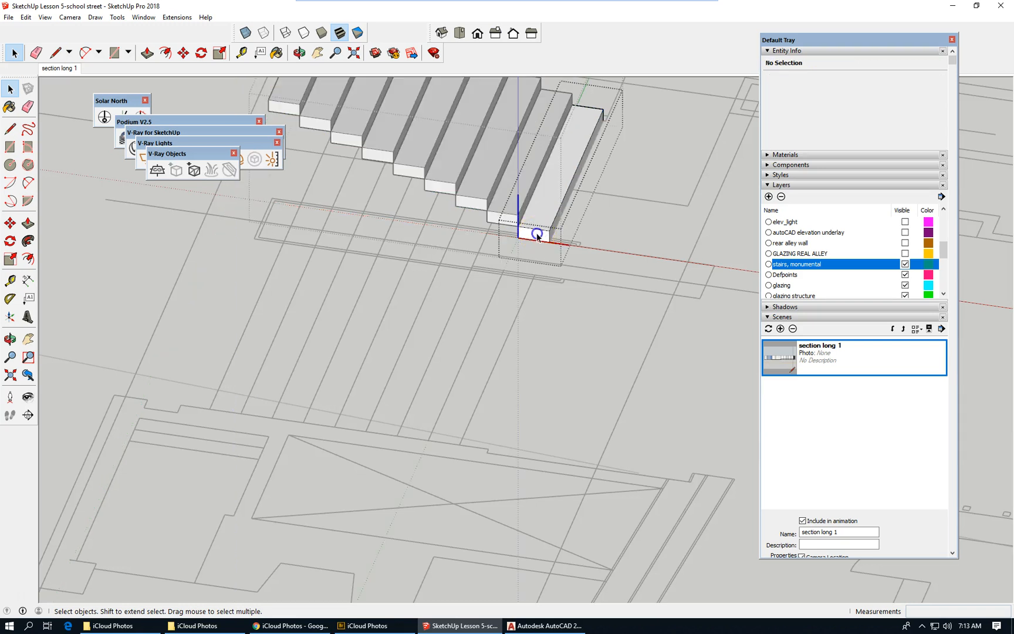
Step: Move the tread's front end face 13' 4" along its length to the end of the stair lines on the plan underlay
left_click(537, 235)
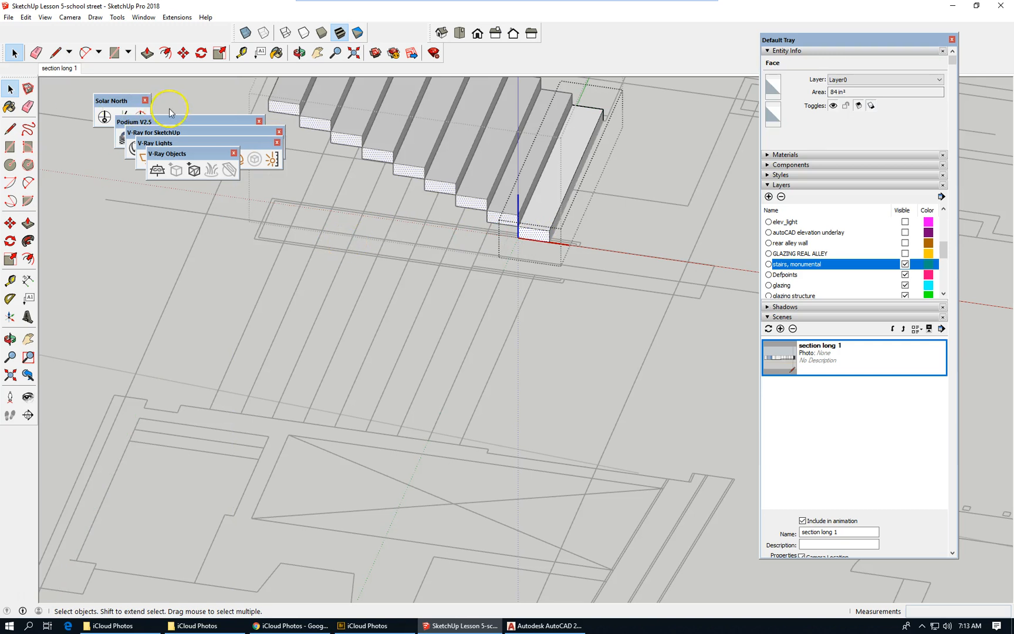
left_click(183, 53)
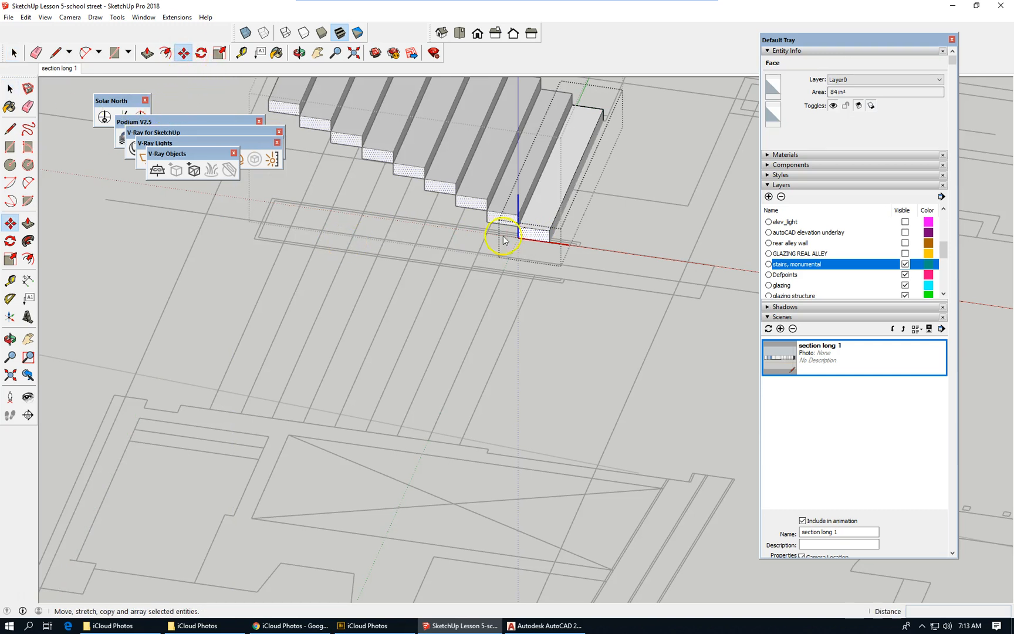
left_click(550, 242)
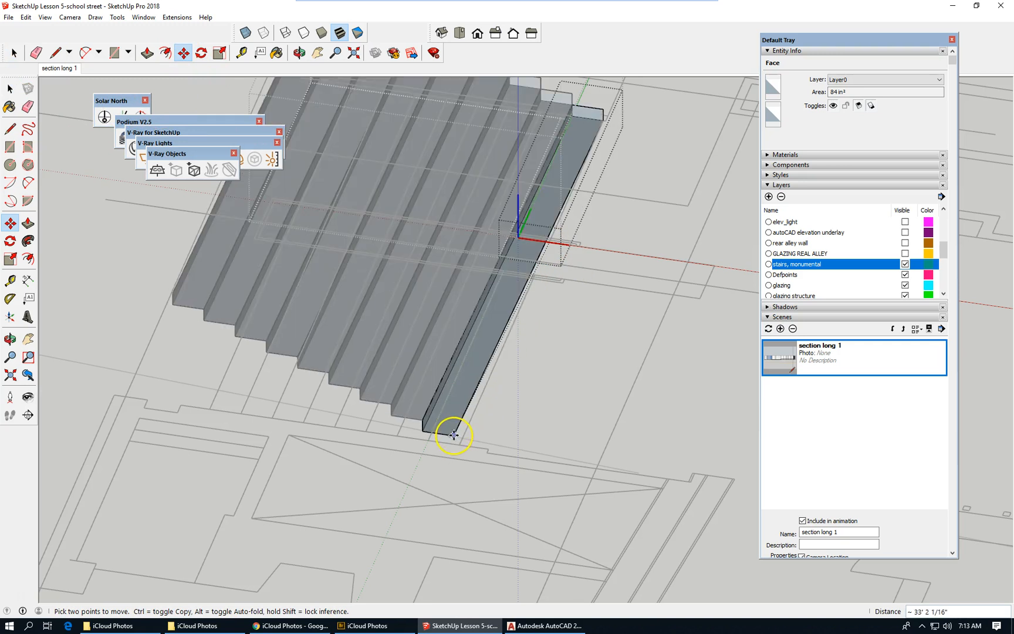
scroll(460, 446, "up", 3)
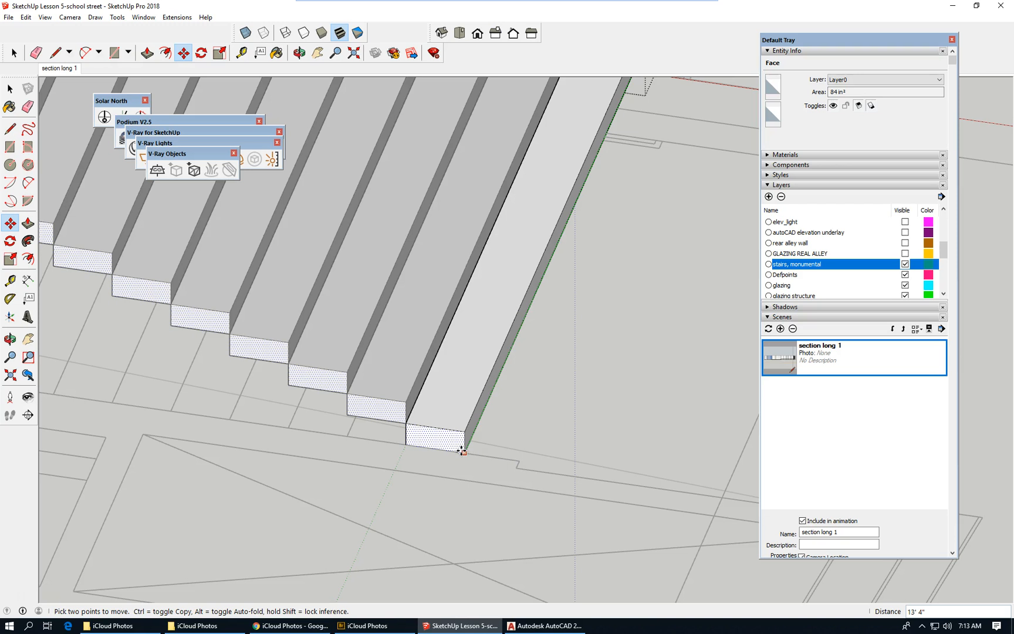
left_click(462, 451)
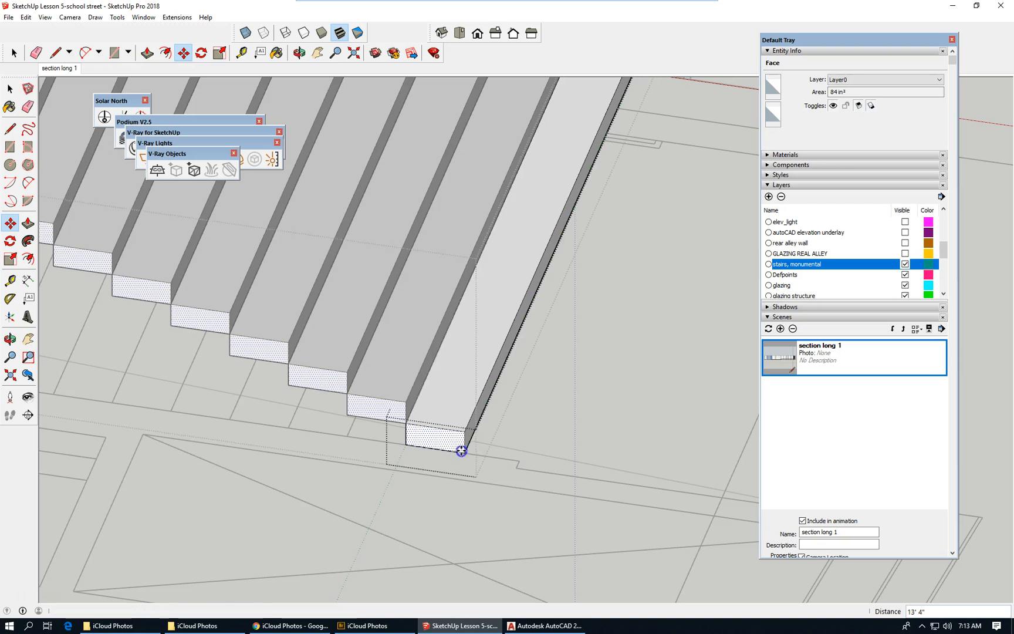
scroll(467, 372, "down", 1)
scroll(452, 426, "down", 8)
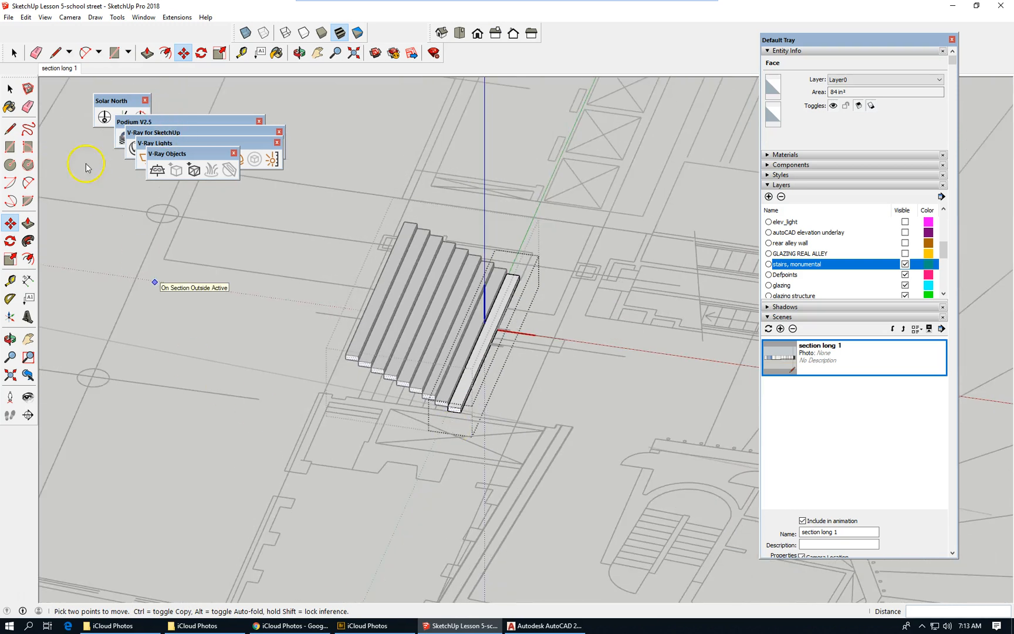
Step: Close the tread component and the monumental stairs group to return to the main model
right_click(464, 185)
left_click(520, 190)
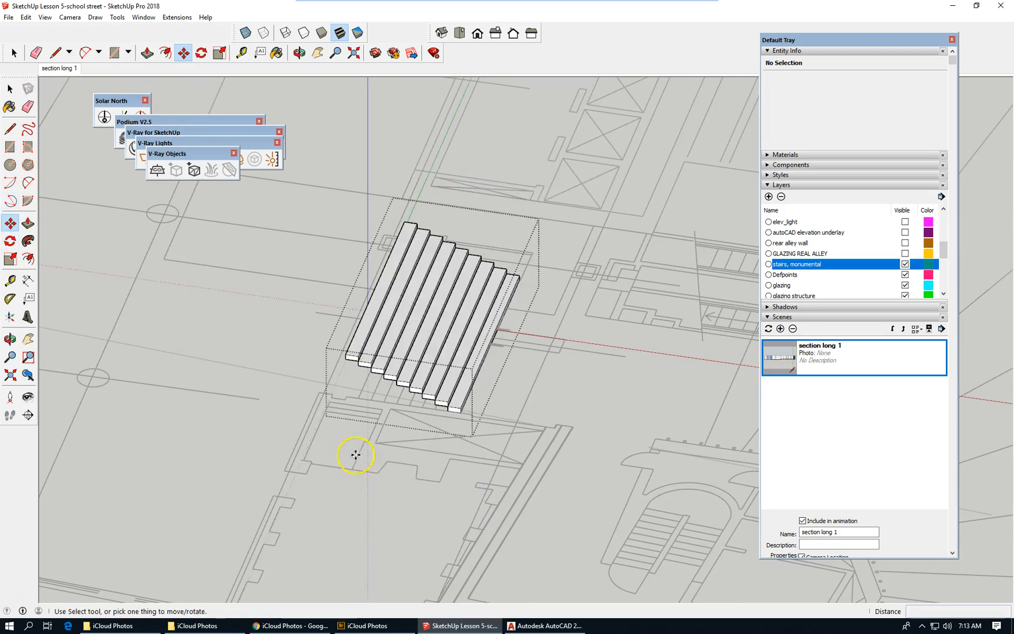
scroll(389, 429, "down", 3)
scroll(389, 375, "down", 1)
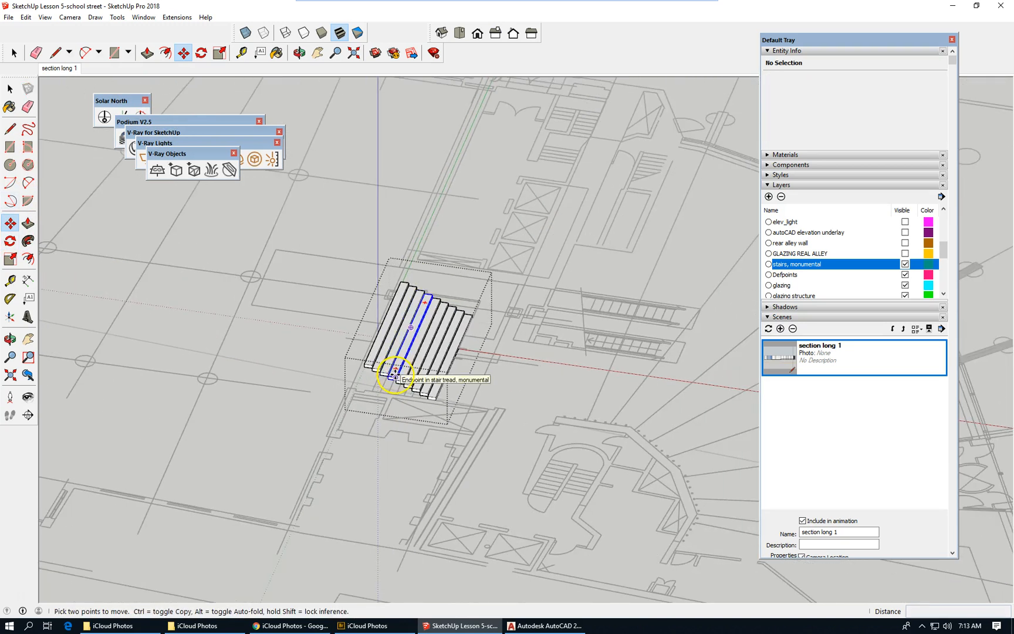
left_click(526, 266)
right_click(545, 268)
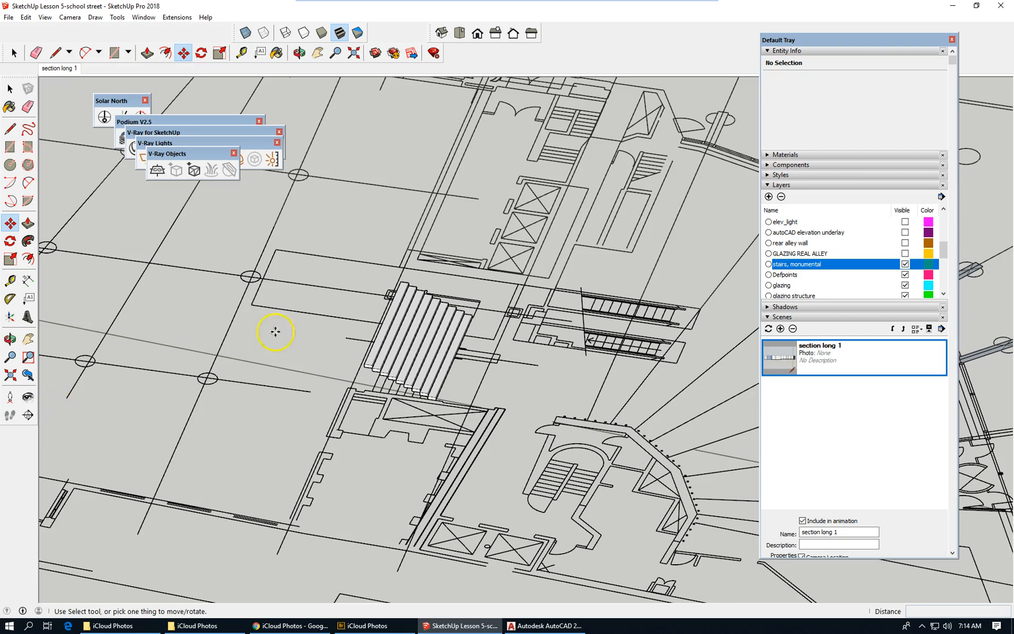
Step: Select the imported school plan component and add a layer named "autocad underlay 2"
left_click(14, 54)
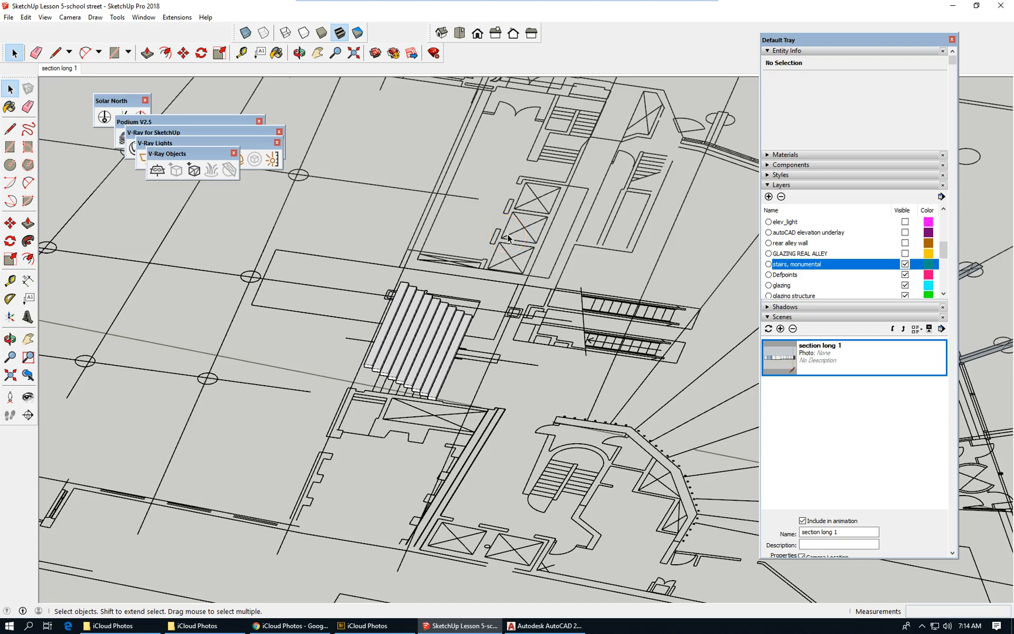
left_click(646, 248)
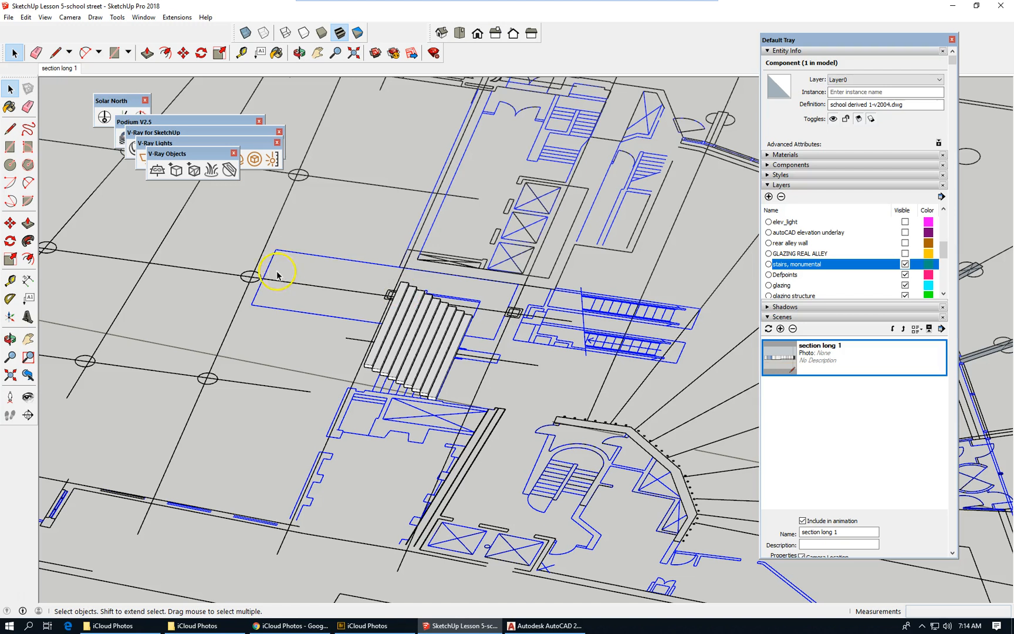
scroll(248, 276, "down", 1)
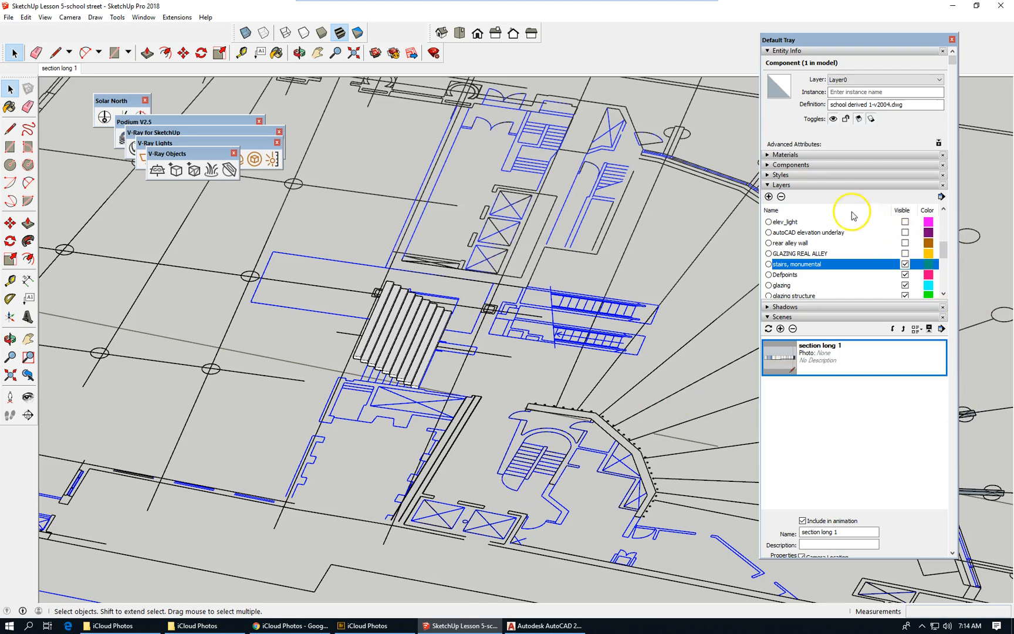
left_click(768, 196)
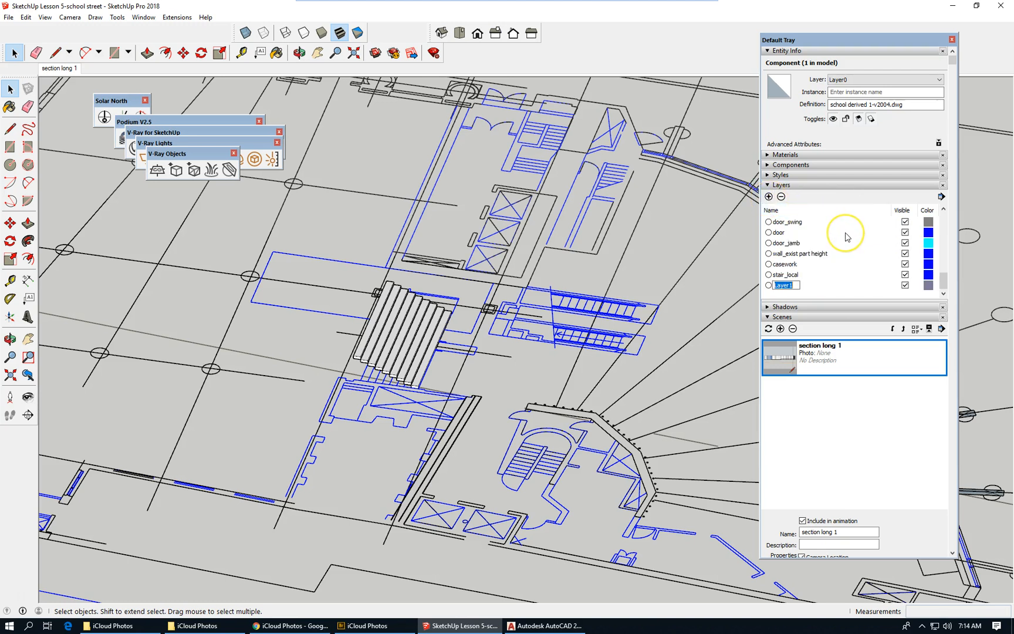
type("autocad underlay 2")
key("Return")
Step: Assign the selected plan component to the autocad underlay 2 layer
left_click(902, 79)
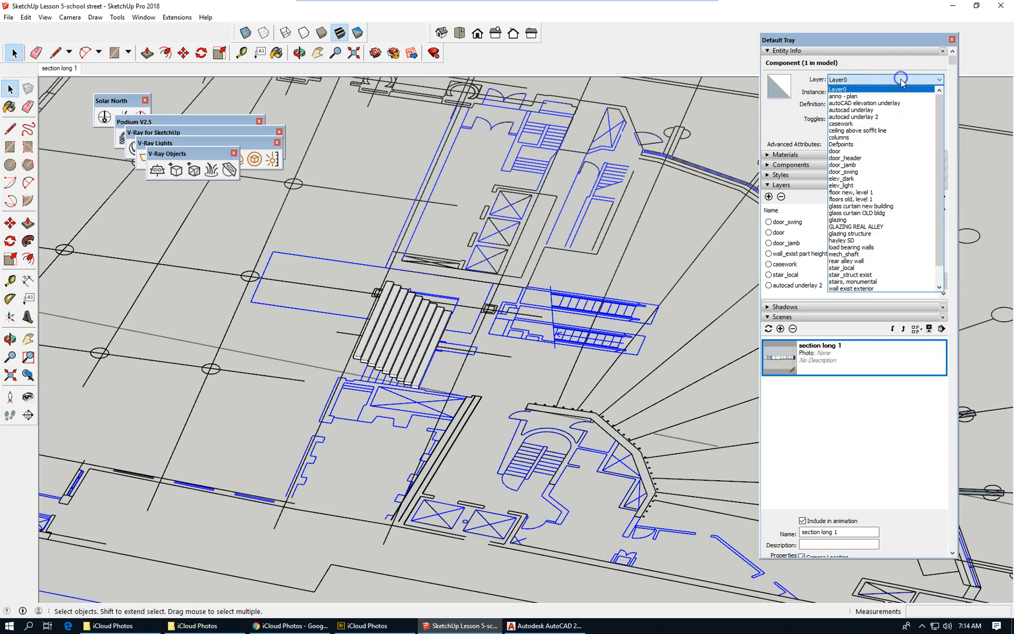
left_click(886, 117)
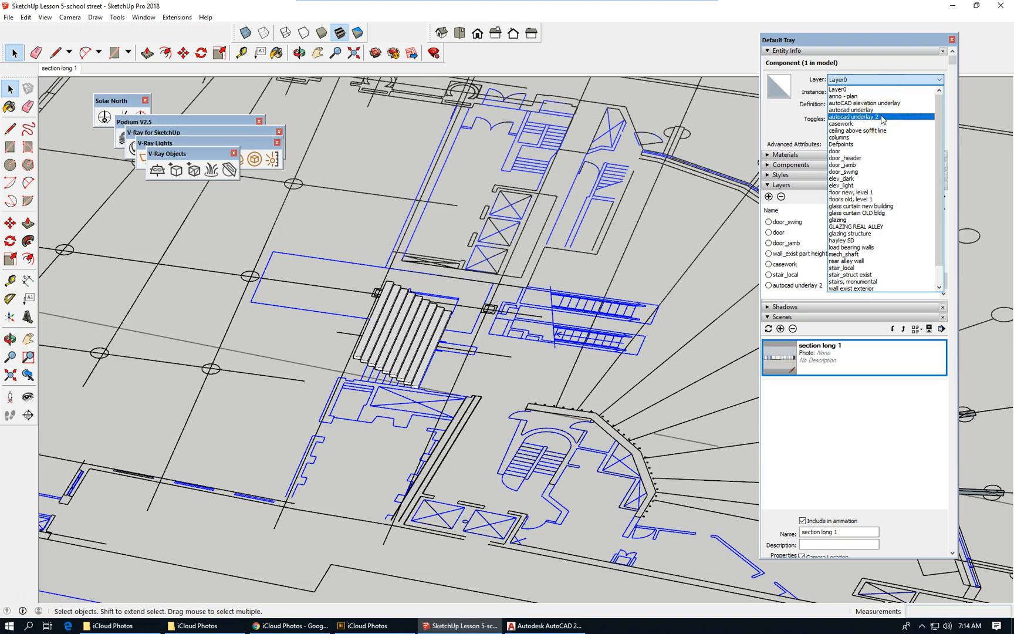
left_click(882, 117)
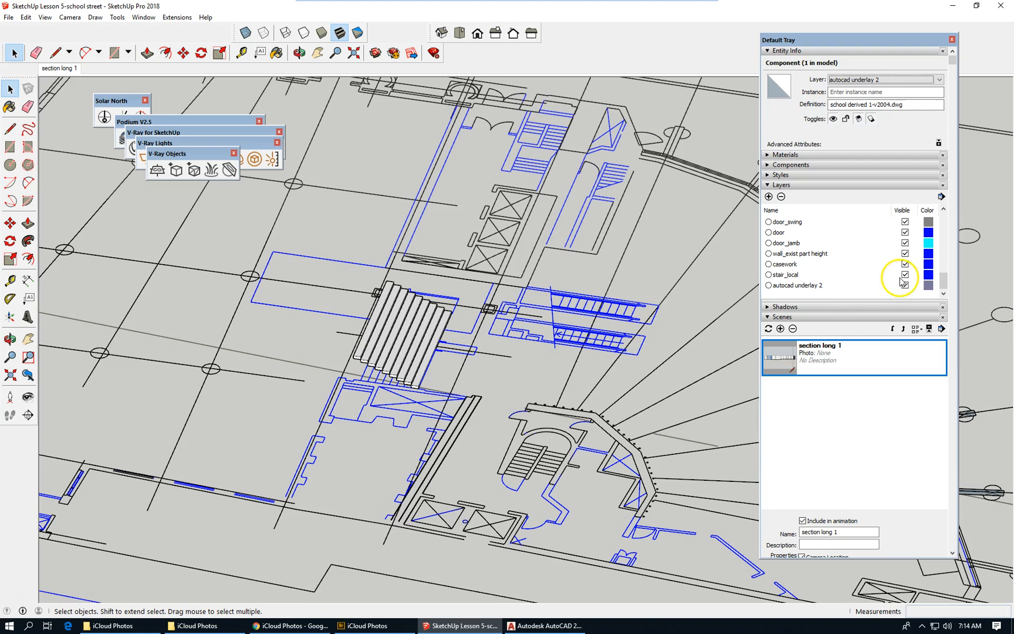
left_click(674, 272)
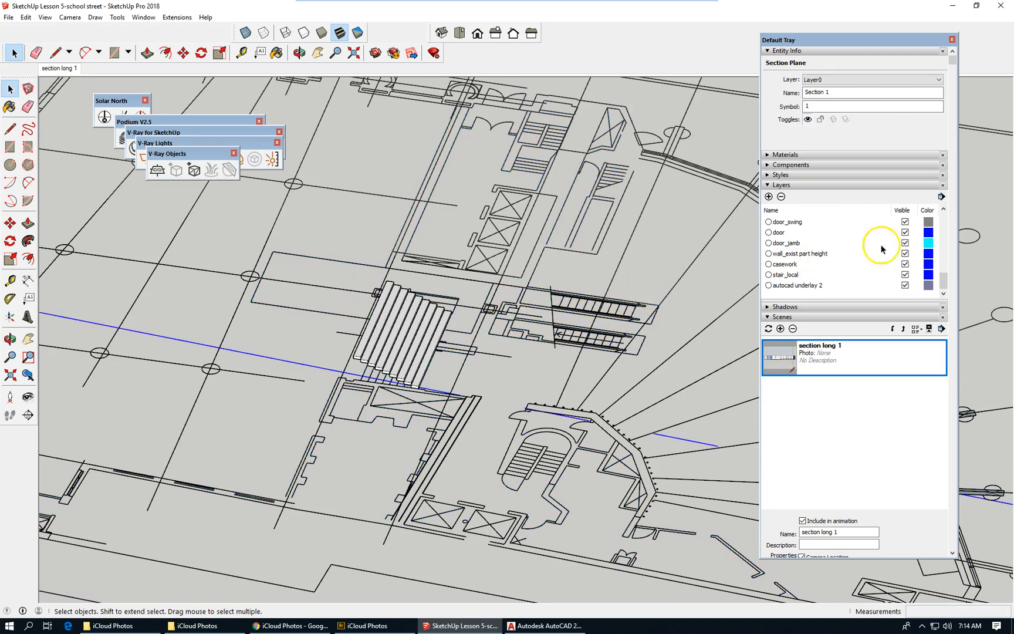
Step: Make the "floor new, level 1" and "floors old, level 1" layers visible
scroll(906, 258, "down", 2)
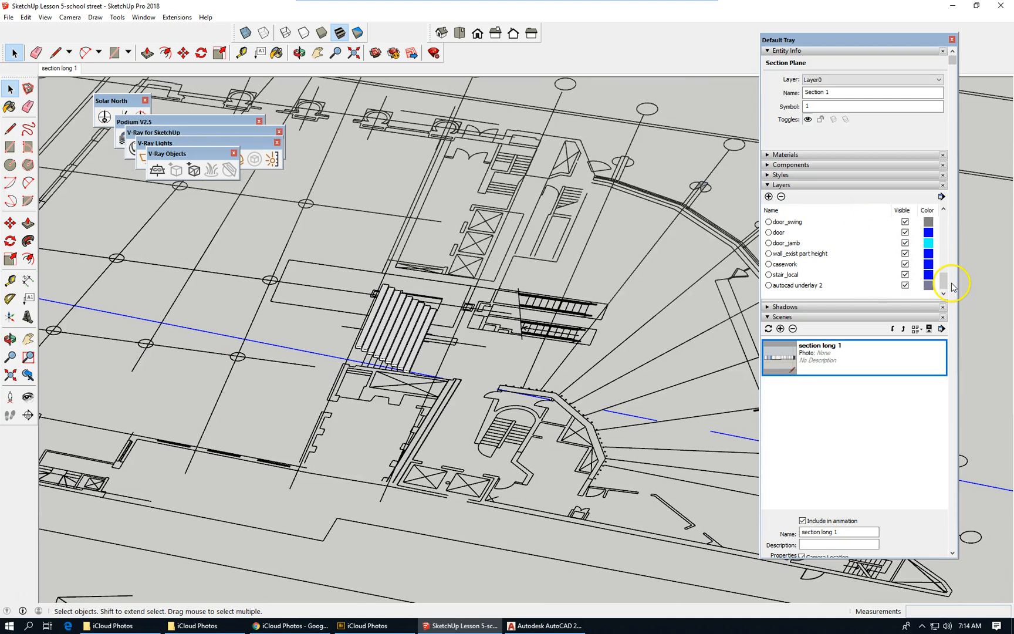
left_click_drag(944, 280, 940, 234)
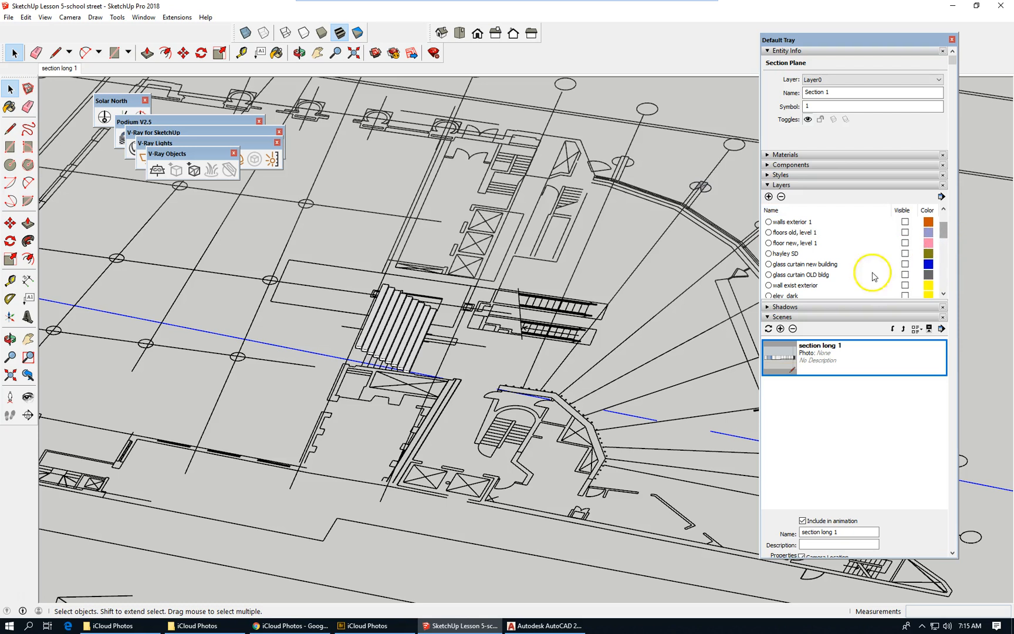
mouse_move(322, 317)
middle_mouse_down()
mouse_move(457, 367)
mouse_move(437, 314)
mouse_move(383, 281)
mouse_move(303, 392)
middle_mouse_up()
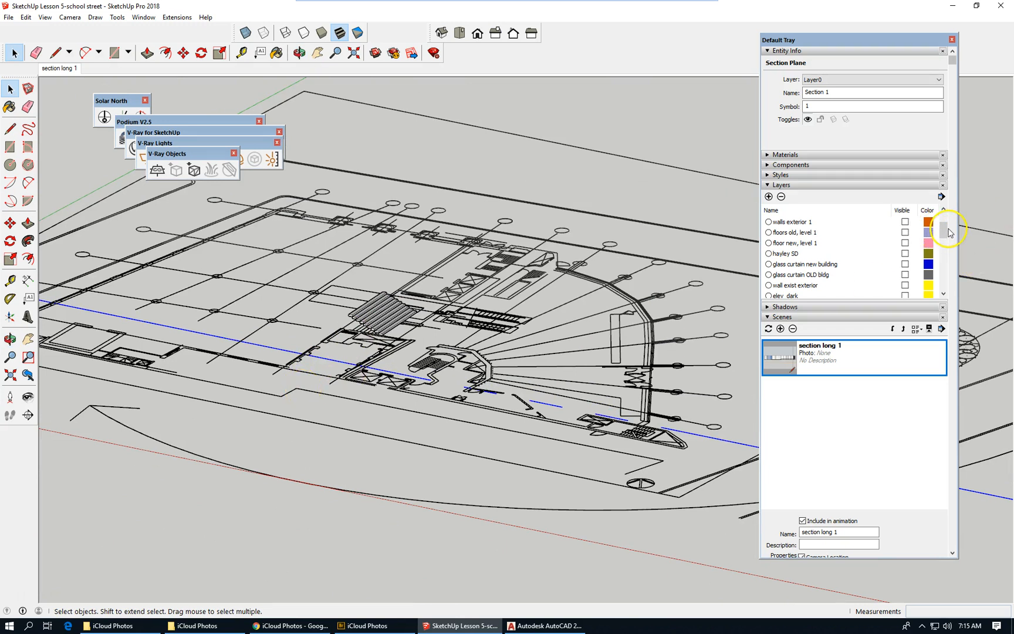
mouse_move(944, 235)
left_mouse_down()
mouse_move(933, 285)
mouse_move(933, 225)
left_mouse_up()
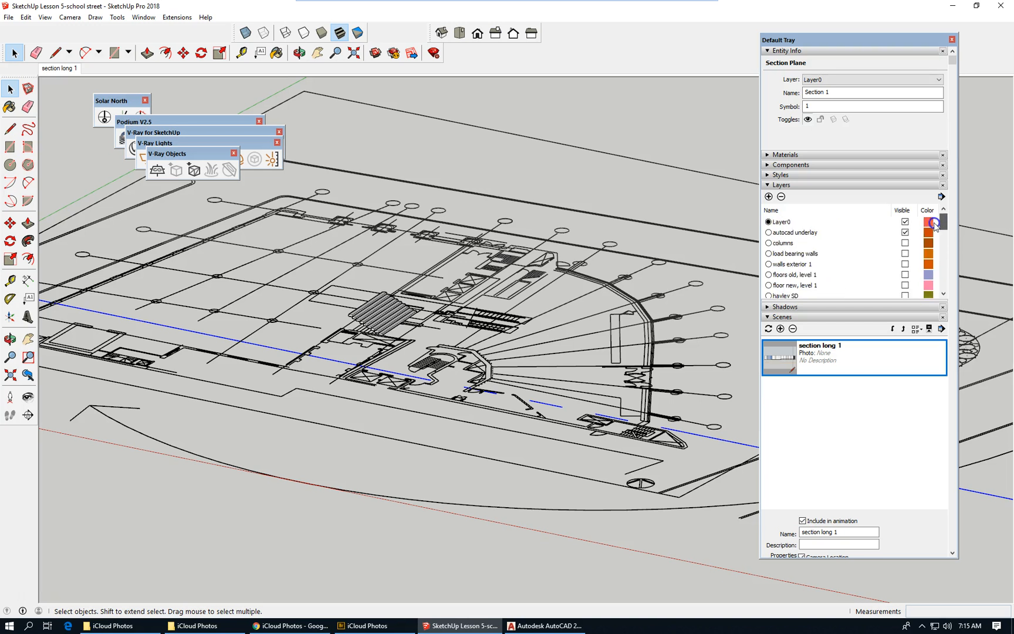
left_click(905, 285)
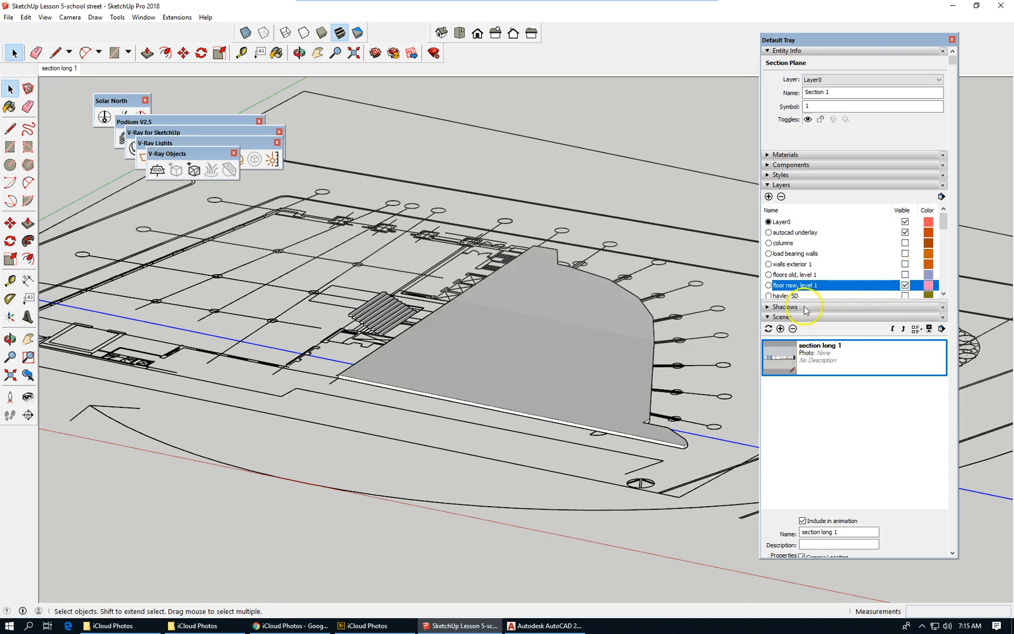
scroll(368, 375, "up", 2)
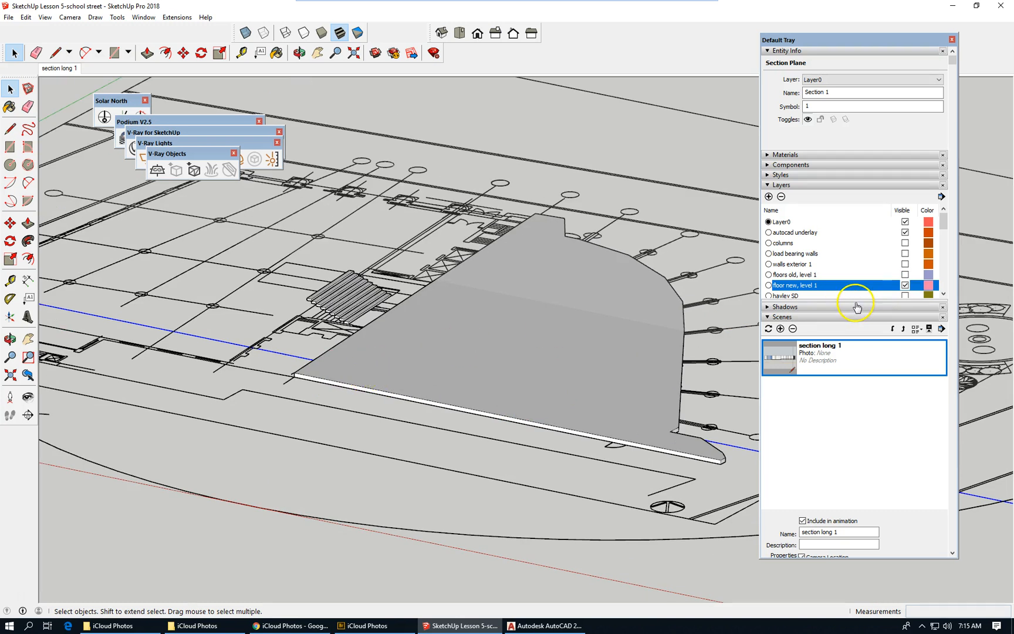
left_click(905, 284)
left_click(904, 274)
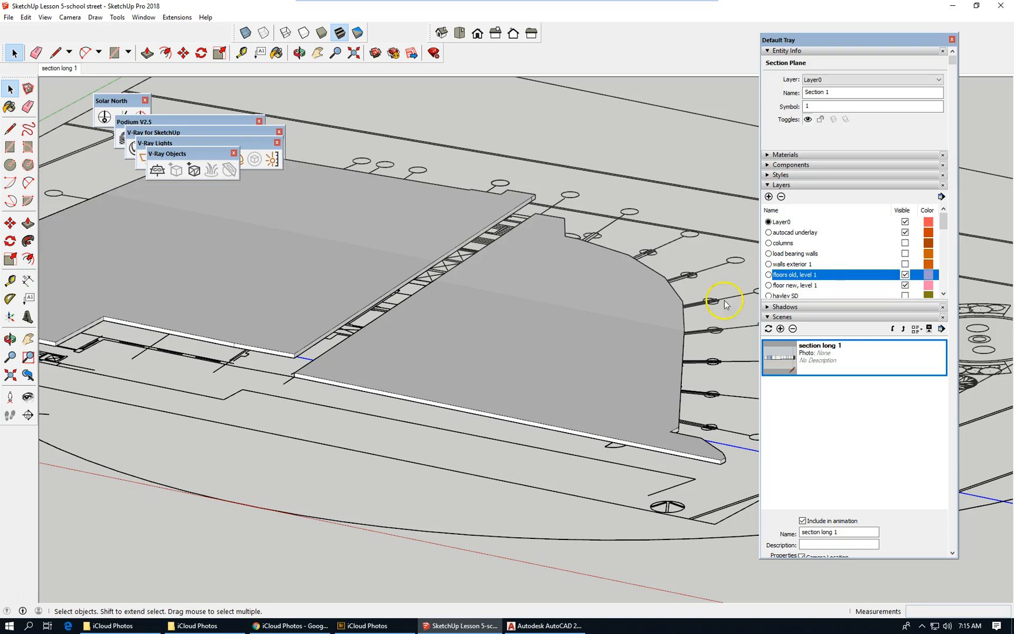
Step: Turn on X-Ray display so the stair and plan underlay can be seen through the floor slabs
scroll(322, 334, "up", 1)
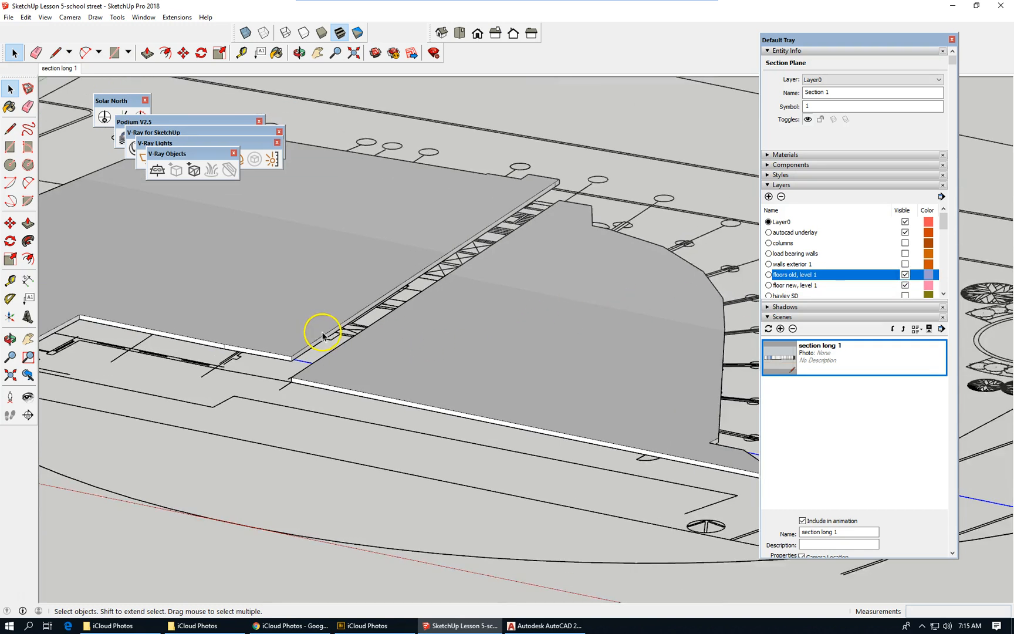
scroll(322, 334, "up", 1)
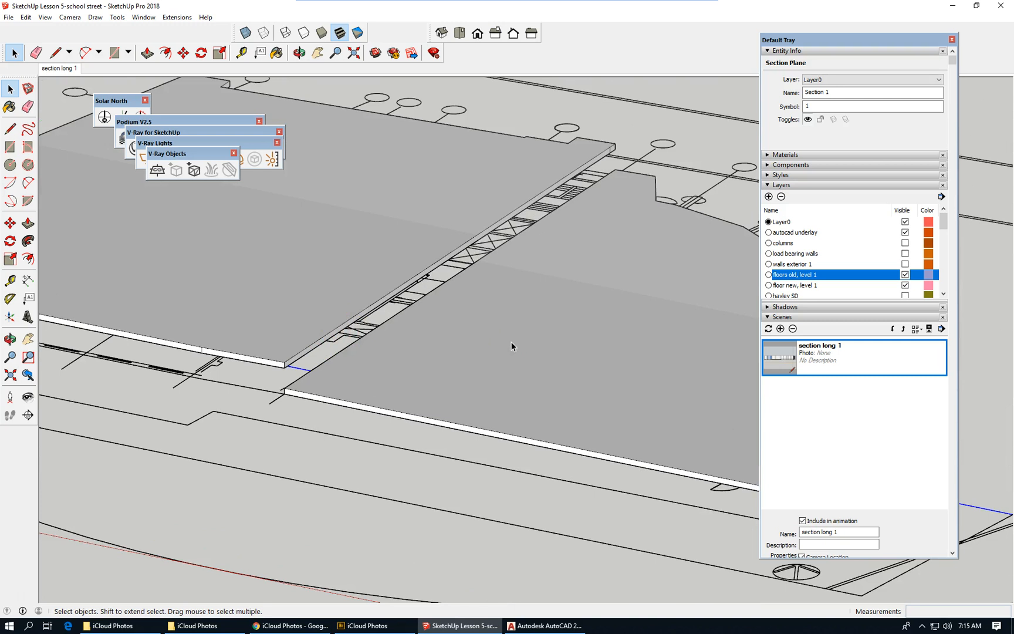
scroll(461, 335, "down", 1)
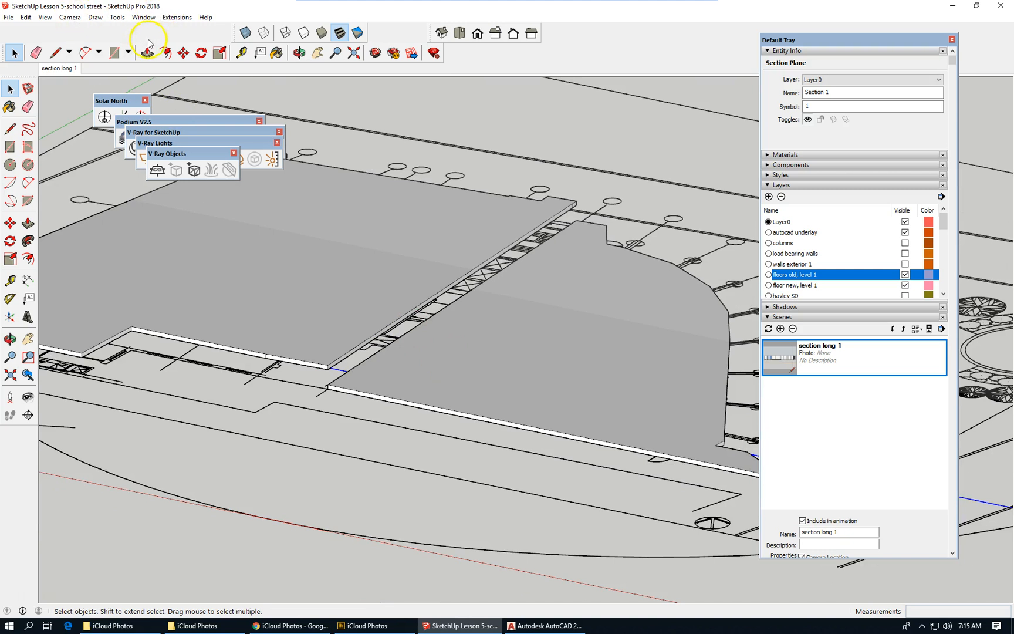
left_click(247, 34)
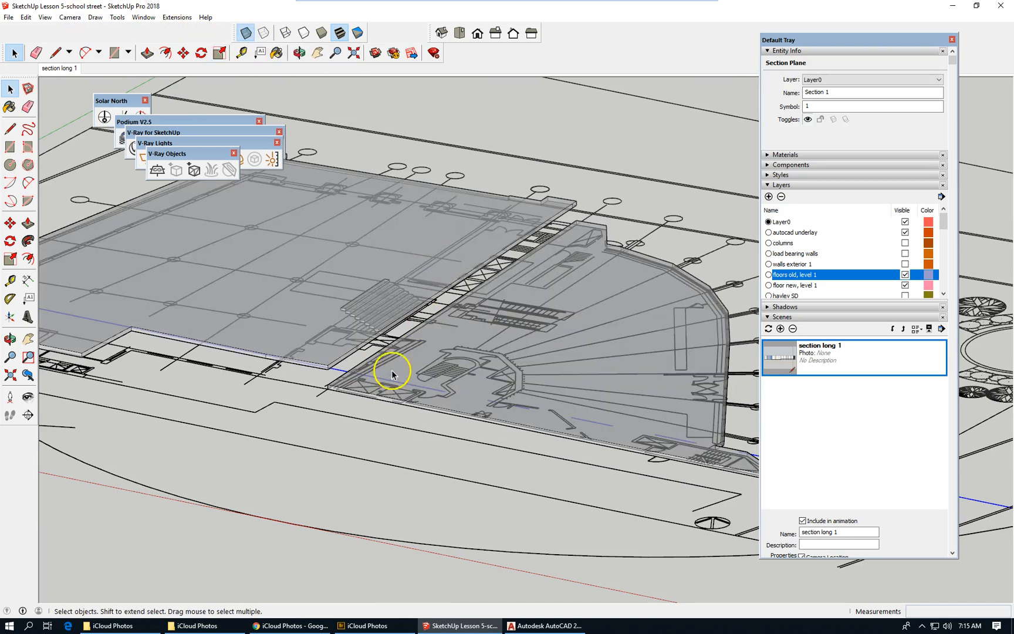
scroll(413, 352, "up", 4)
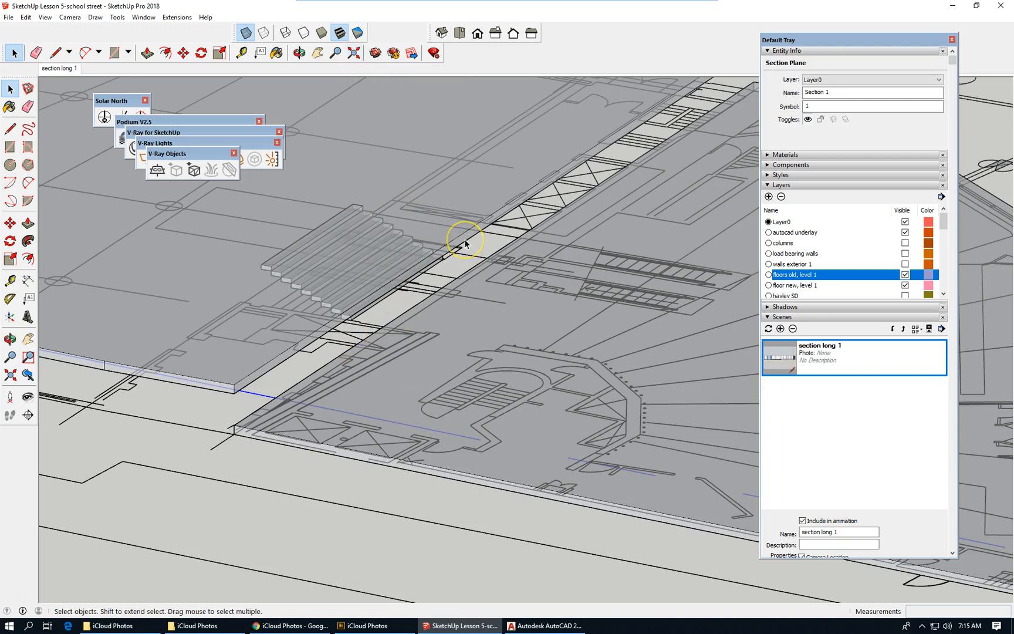
scroll(465, 243, "down", 2)
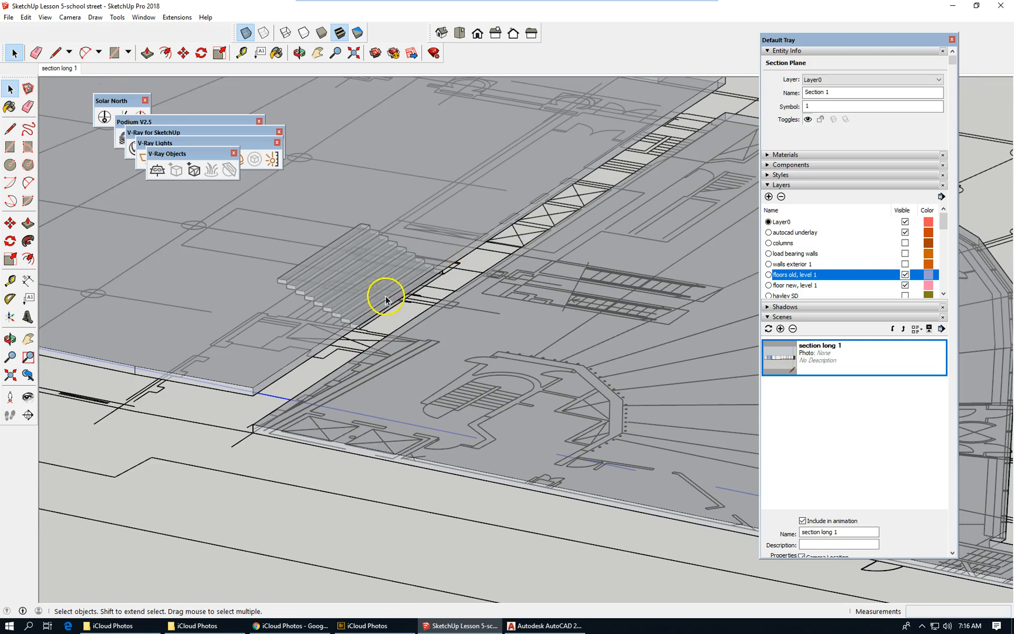
Step: Open the old level 1 floor slab group for editing and view the stair area from the top
left_click(454, 257)
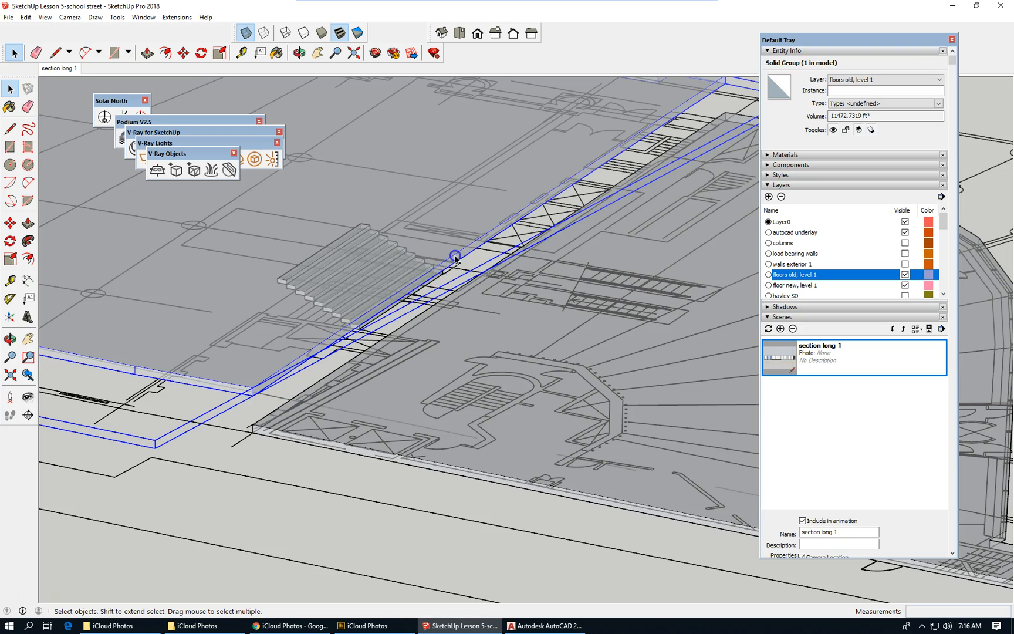
double_click(454, 256)
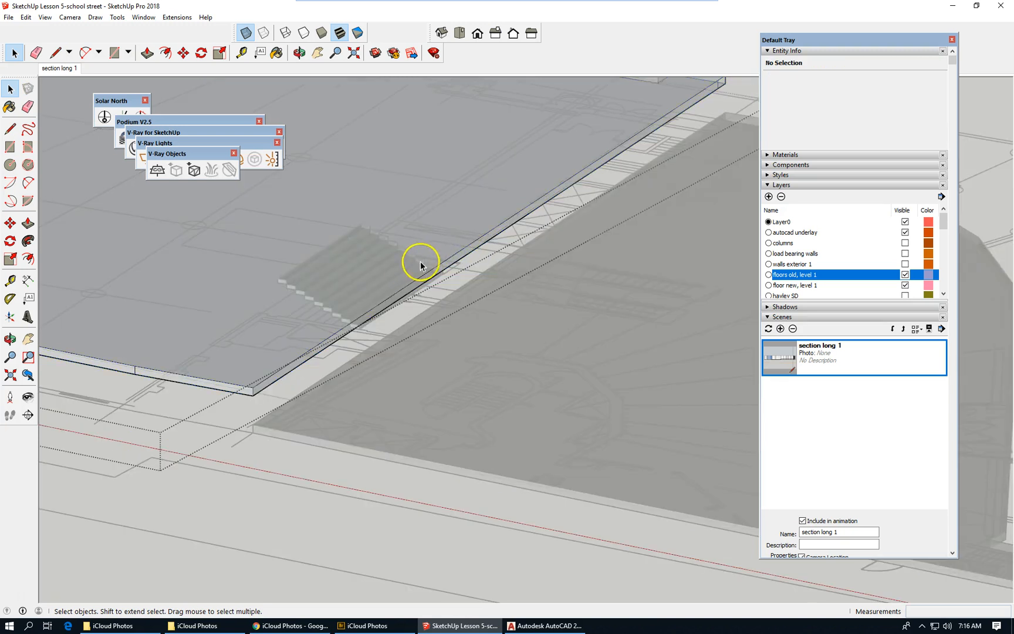
scroll(575, 387, "down", 4)
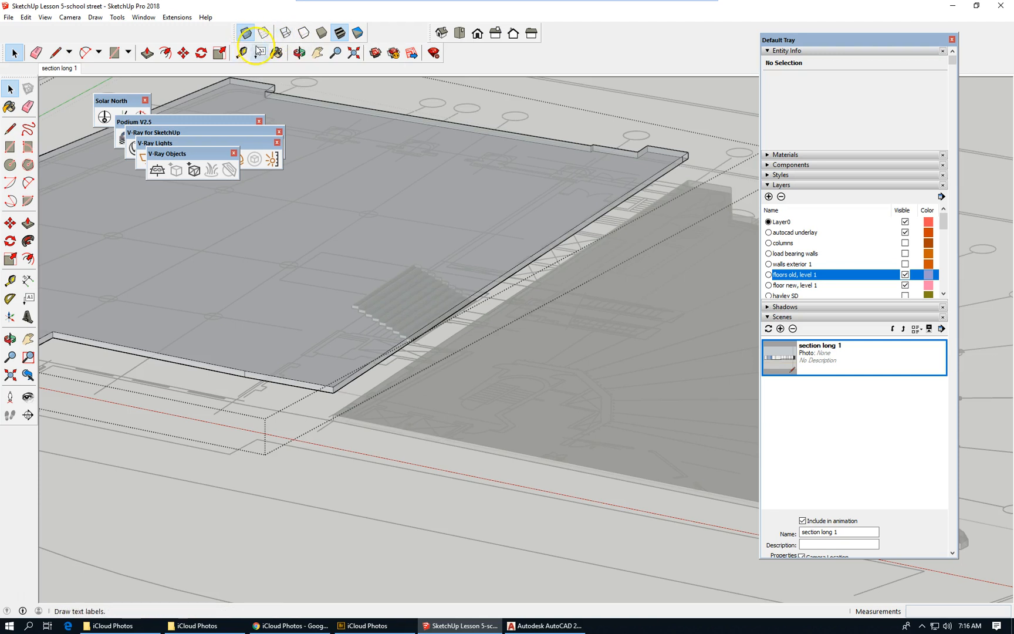
left_click(459, 33)
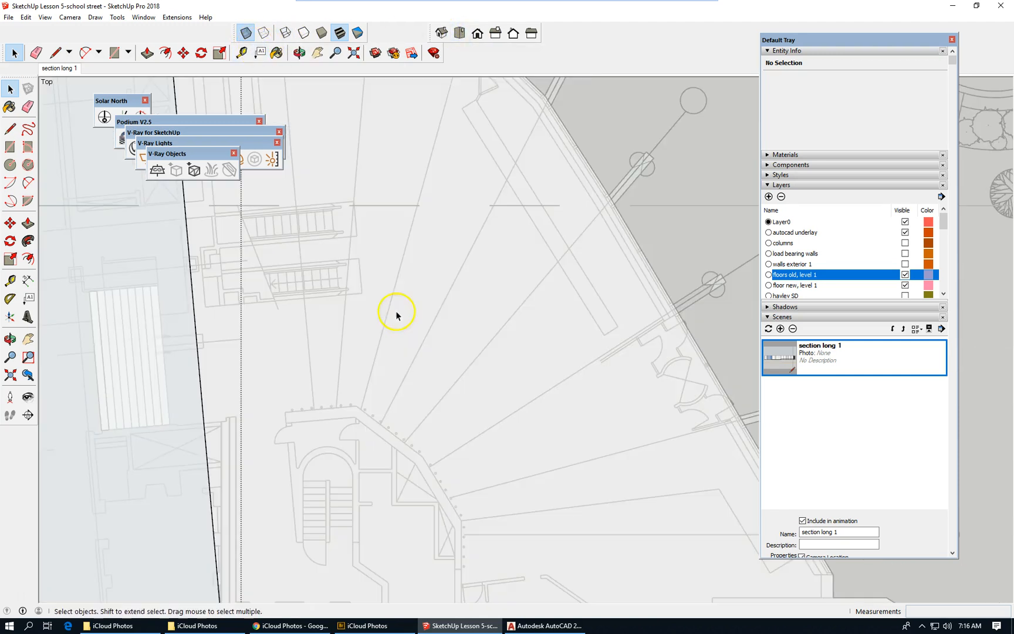
scroll(450, 206, "down", 8)
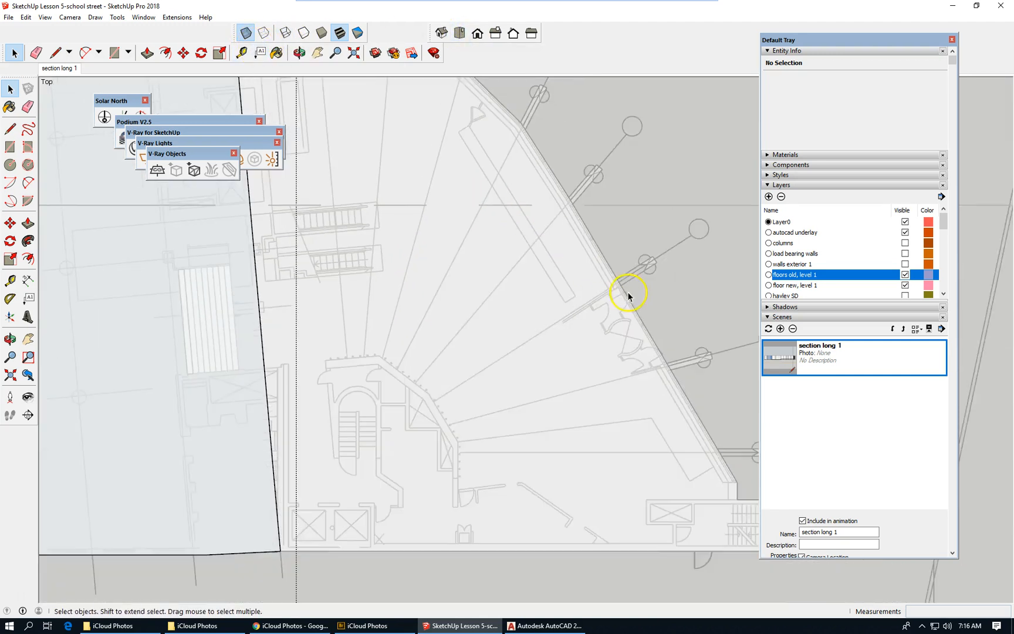
scroll(304, 313, "up", 3)
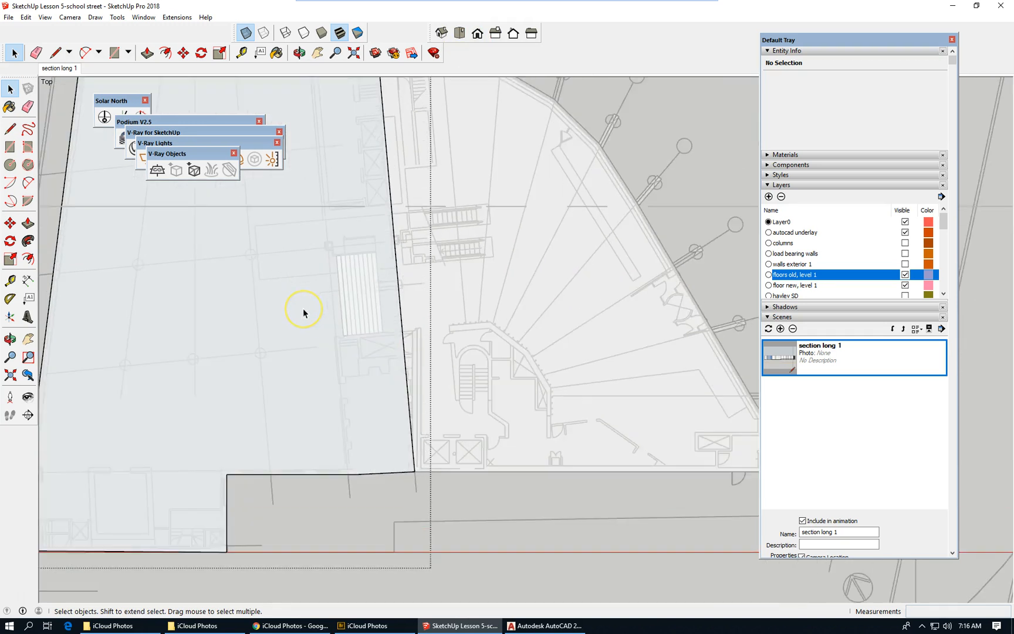
left_click(486, 278)
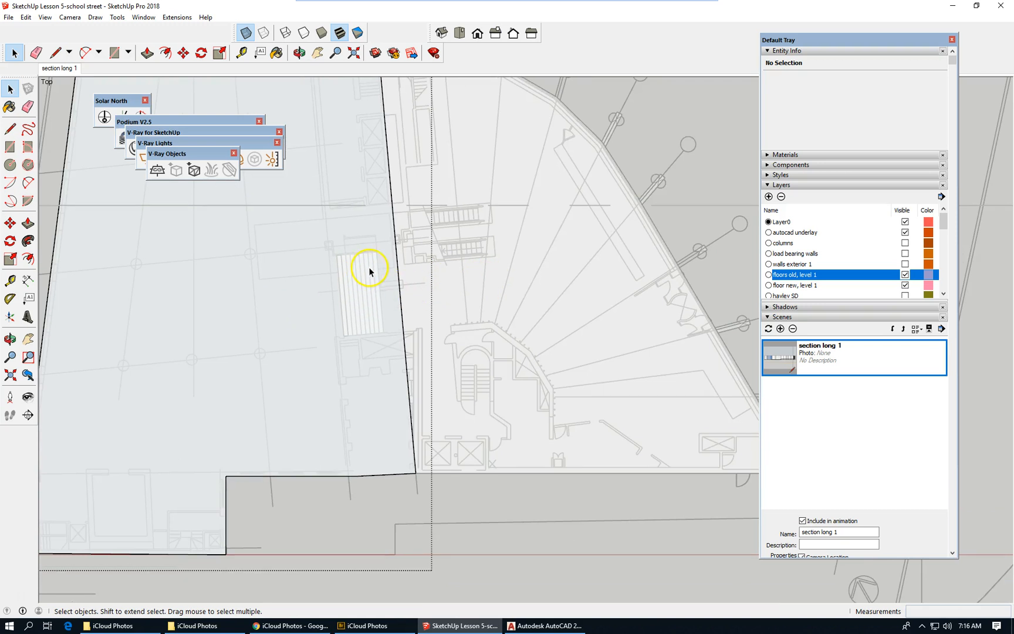
scroll(369, 271, "up", 2)
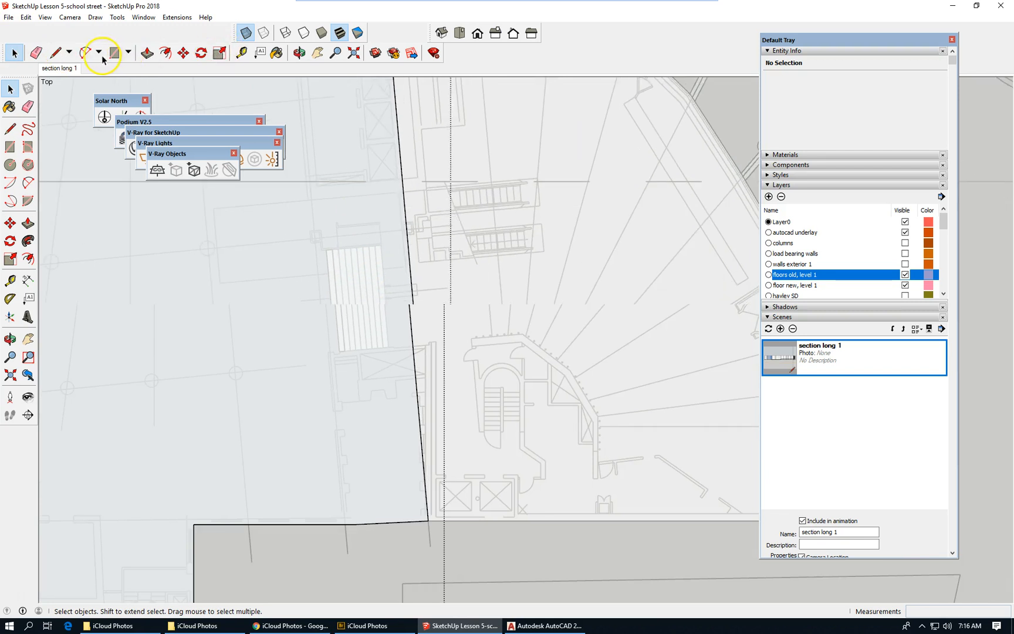
Step: Try to draw a line across the stair's upper end between its two outer corners
left_click(55, 53)
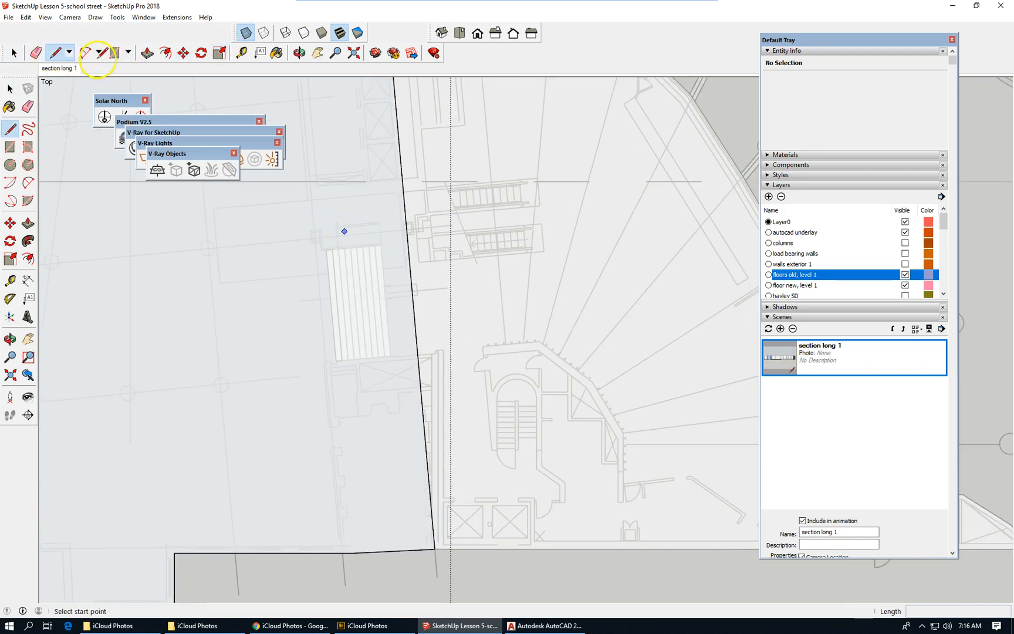
scroll(346, 256, "up", 4)
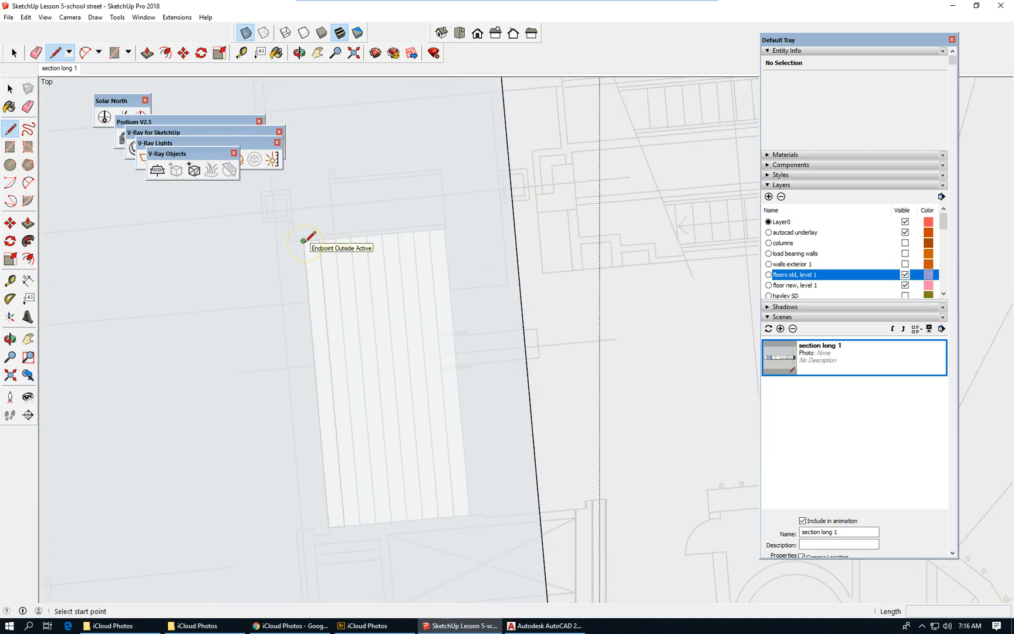
left_click(302, 240)
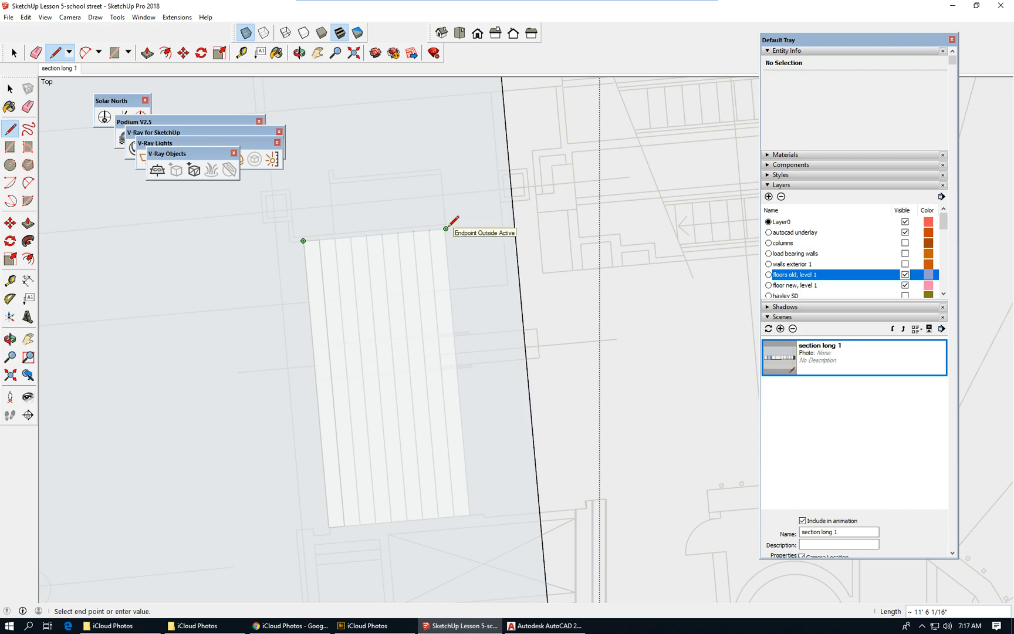
left_click(446, 228)
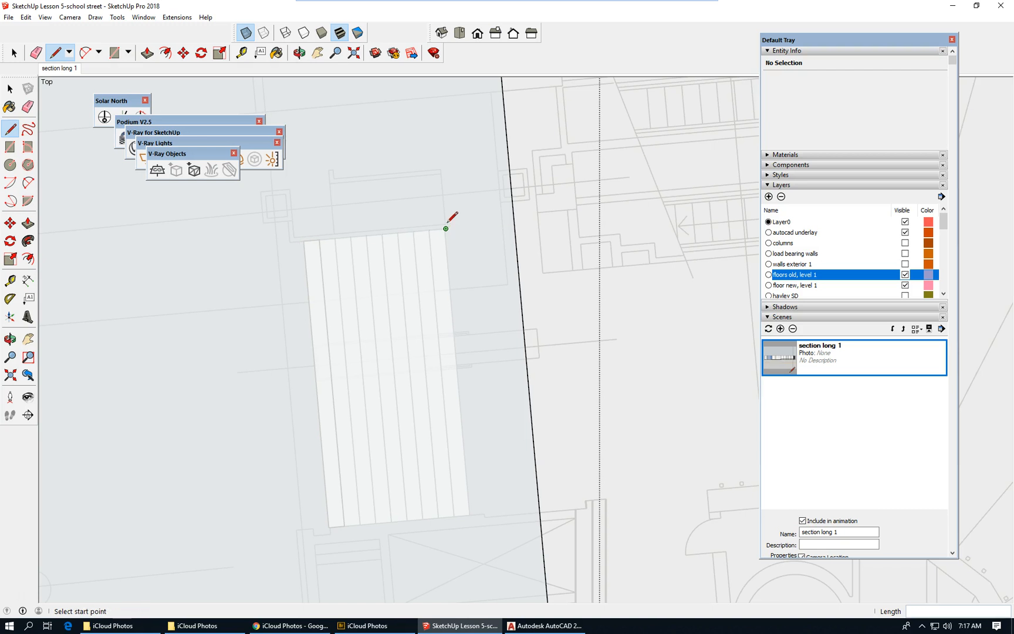
Step: Place guides parallel to the old slab's slanted edge along both long sides of the stair, the farther about 15' 10 9/16" from that edge
left_click(10, 282)
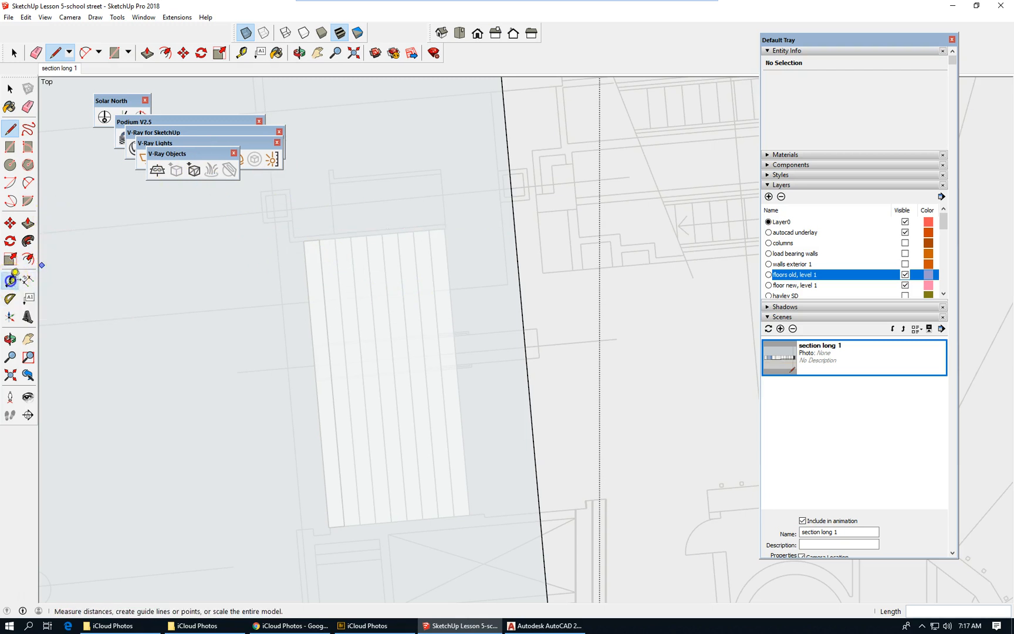
left_click(302, 240)
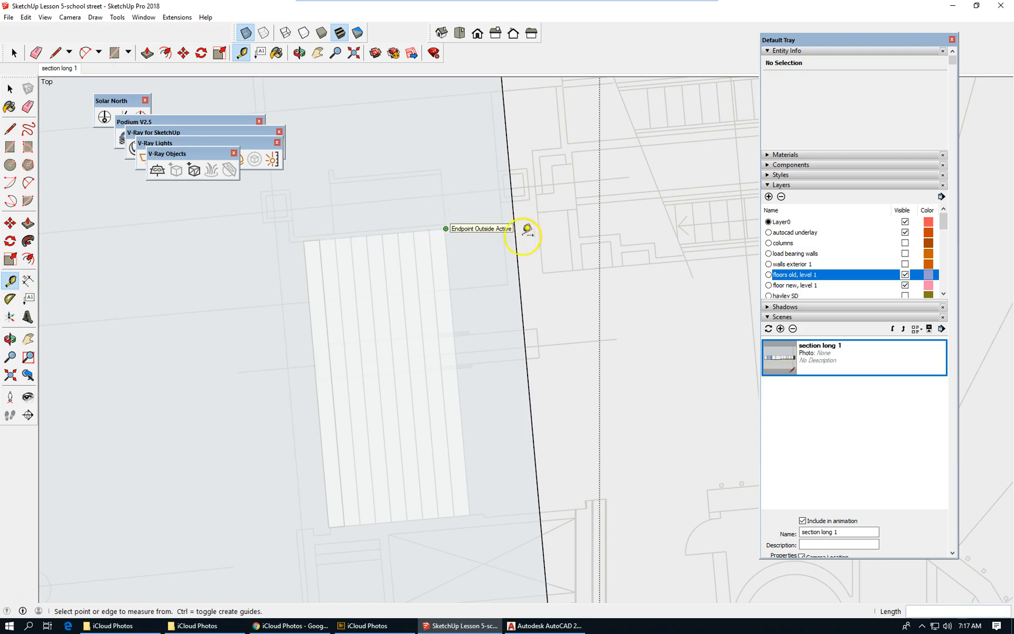
scroll(527, 229, "down", 1)
scroll(472, 265, "up", 2)
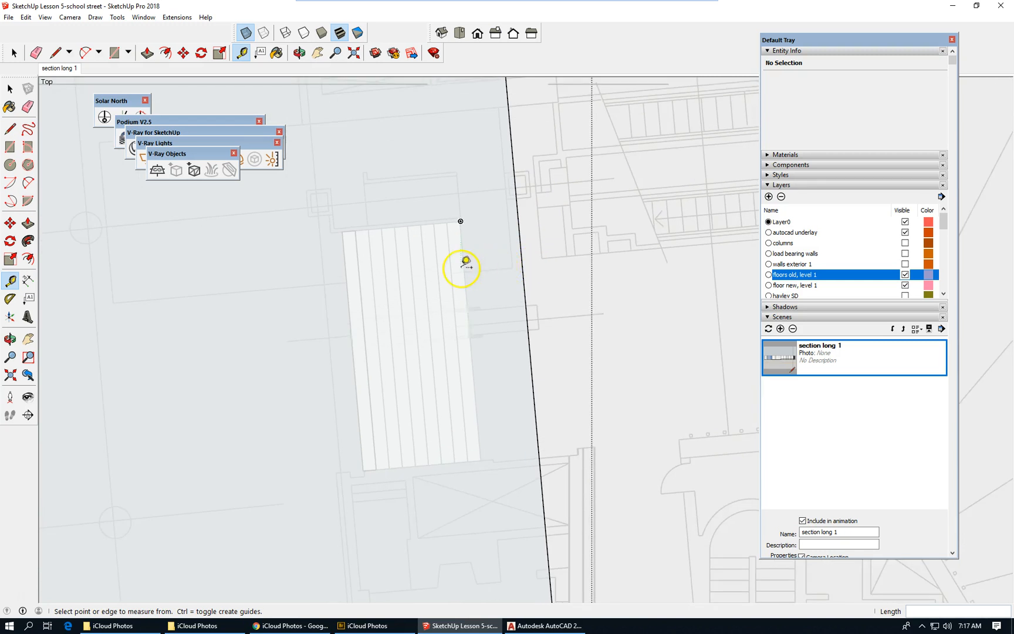
left_click(526, 255)
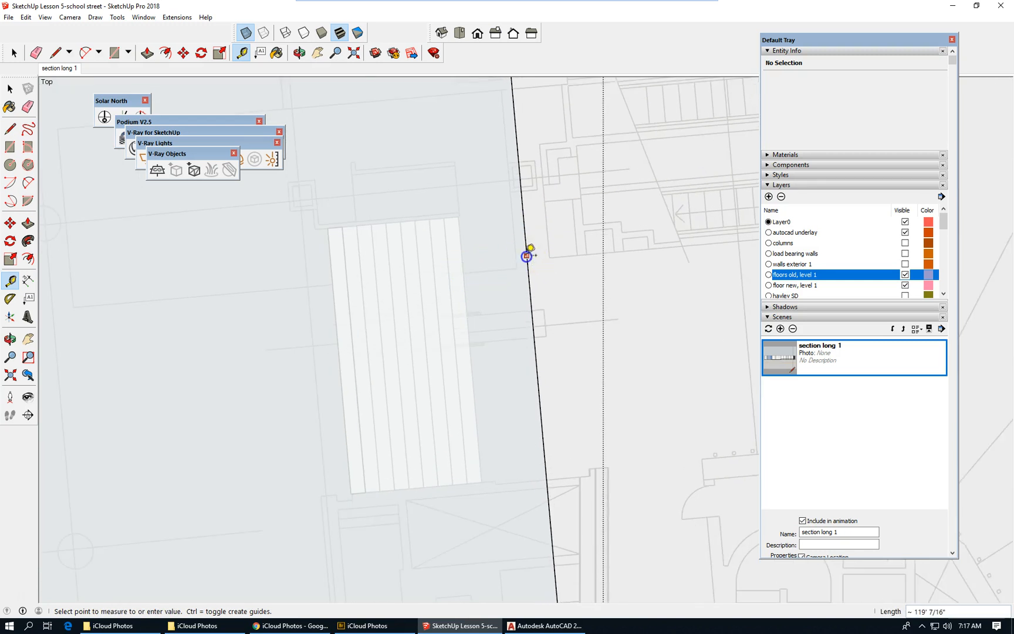
left_click(328, 271)
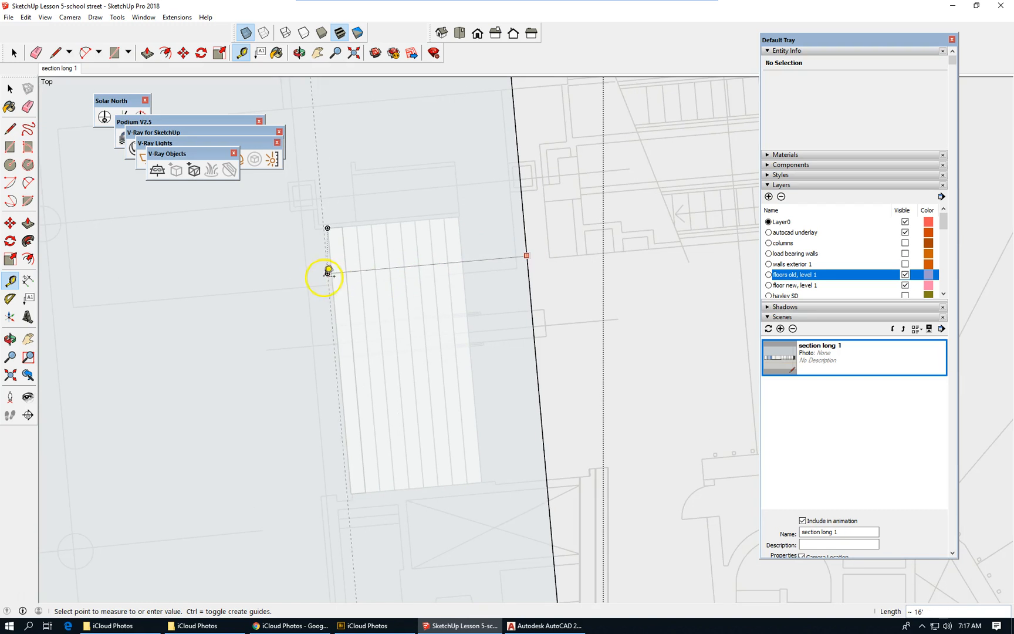
left_click(345, 280)
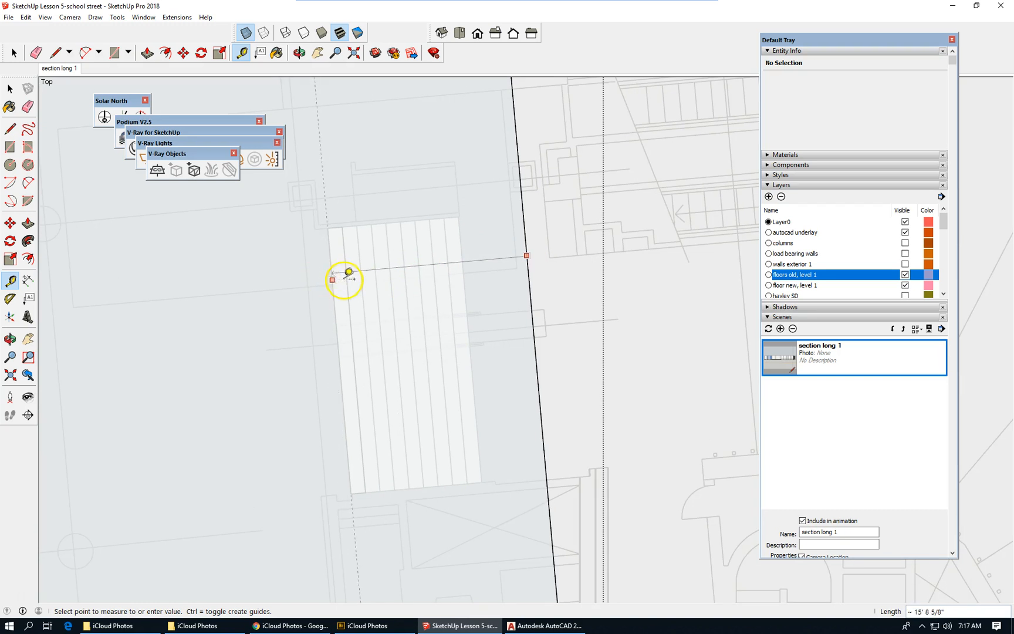
left_click(328, 273)
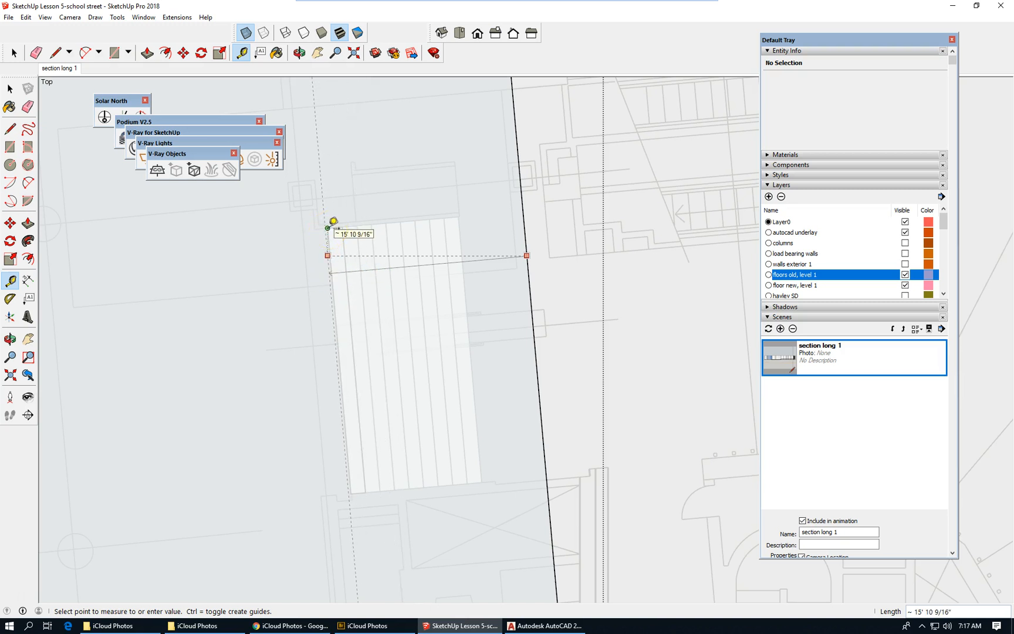
left_click(327, 228)
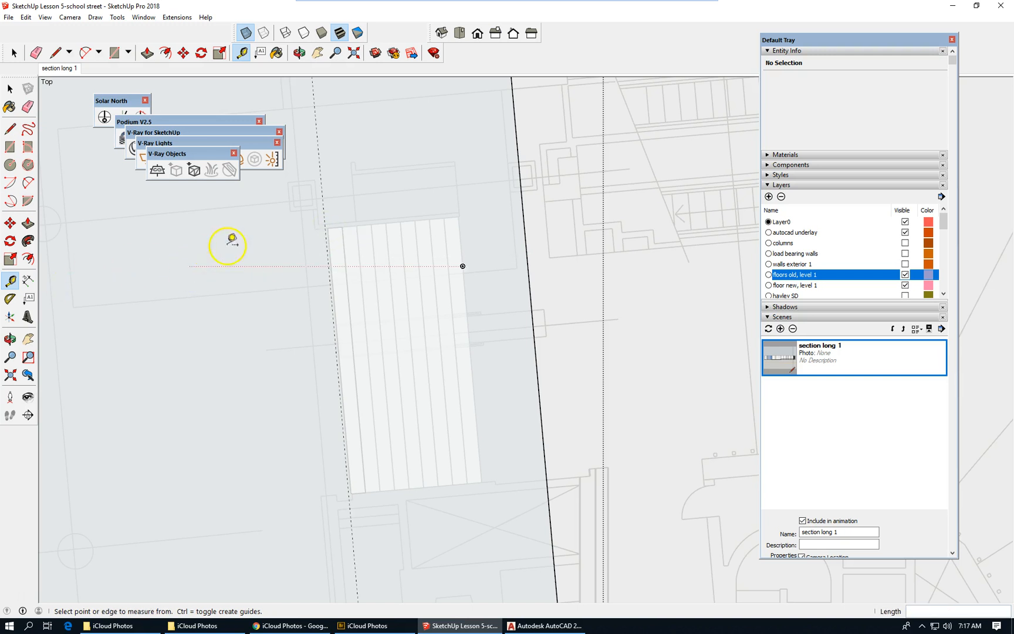
left_click(323, 202)
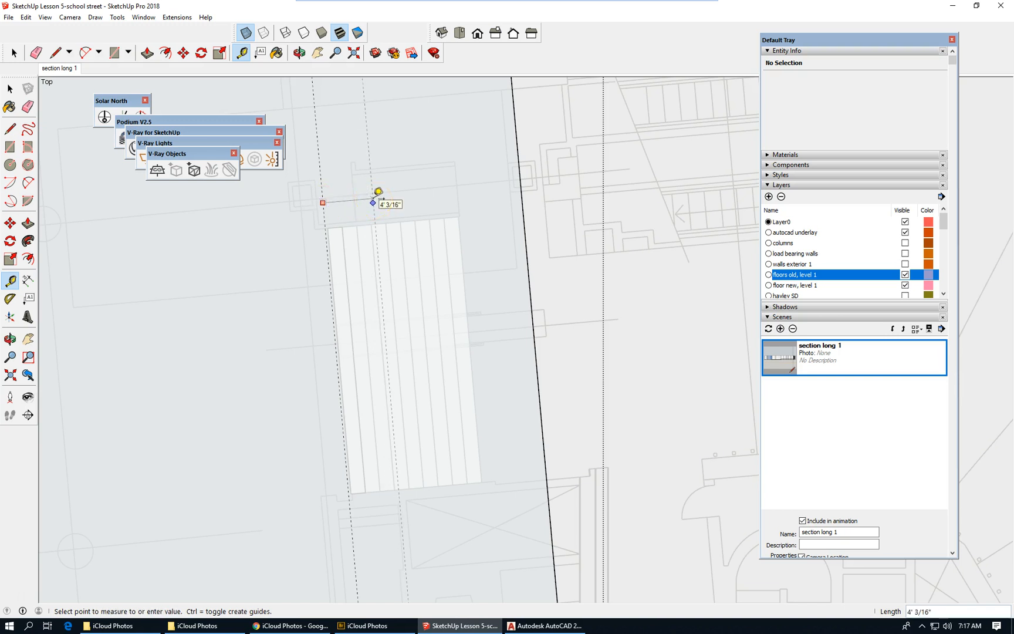
left_click(459, 203)
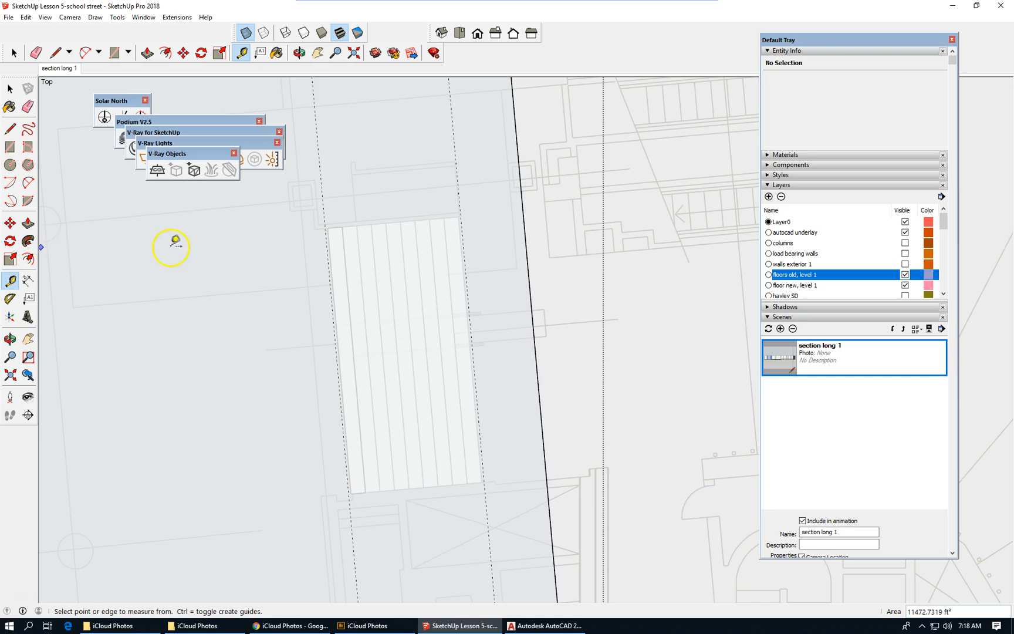
scroll(347, 351, "down", 2)
scroll(467, 293, "down", 1)
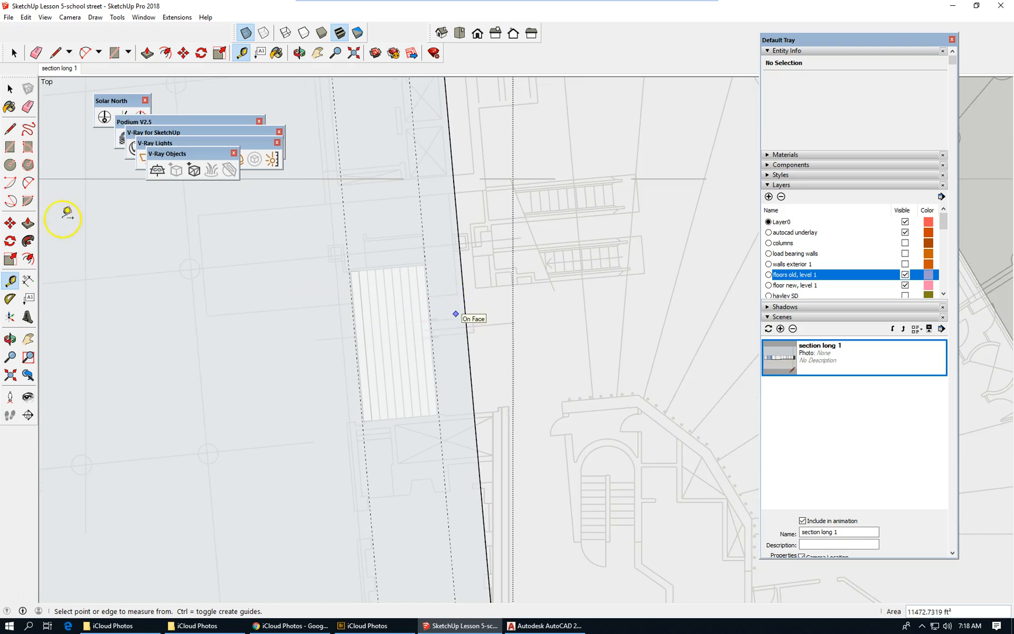
left_click(10, 127)
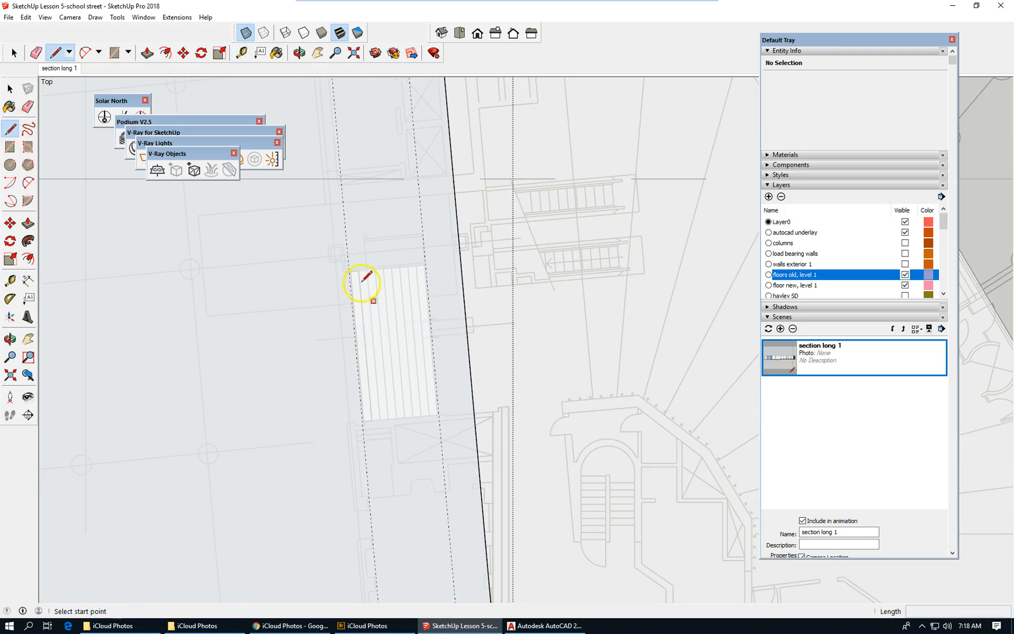
scroll(350, 271, "up", 1)
scroll(350, 271, "up", 1)
scroll(346, 272, "up", 1)
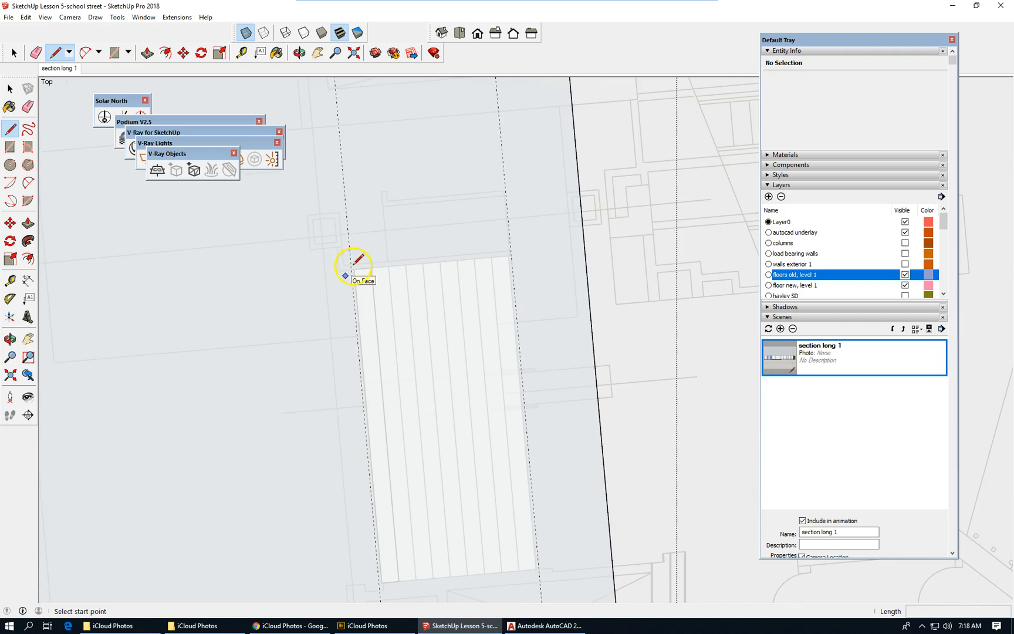
scroll(409, 162, "down", 2)
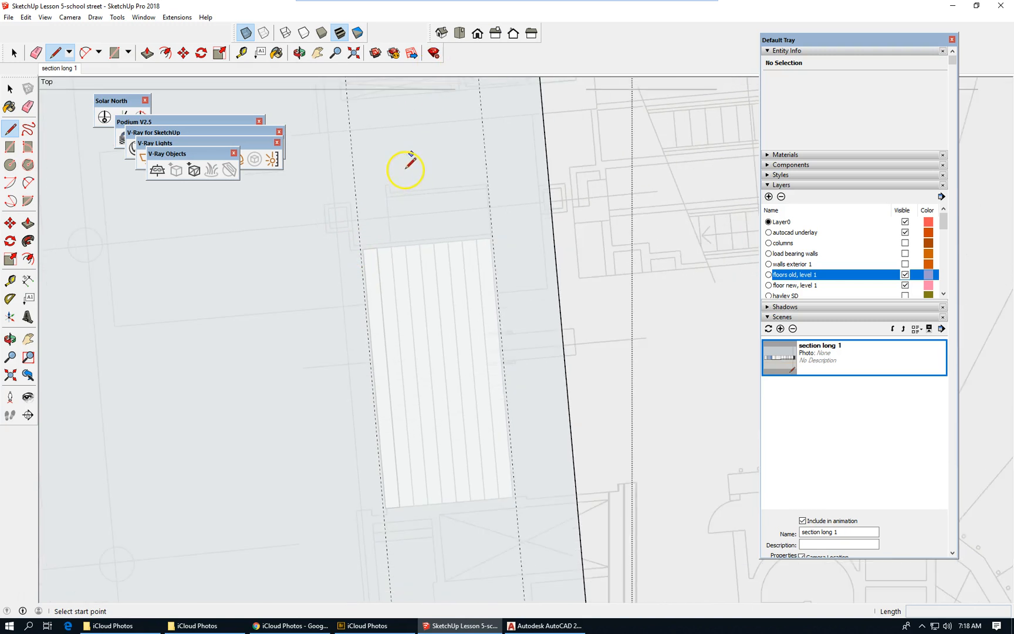
scroll(443, 421, "down", 1)
key("o")
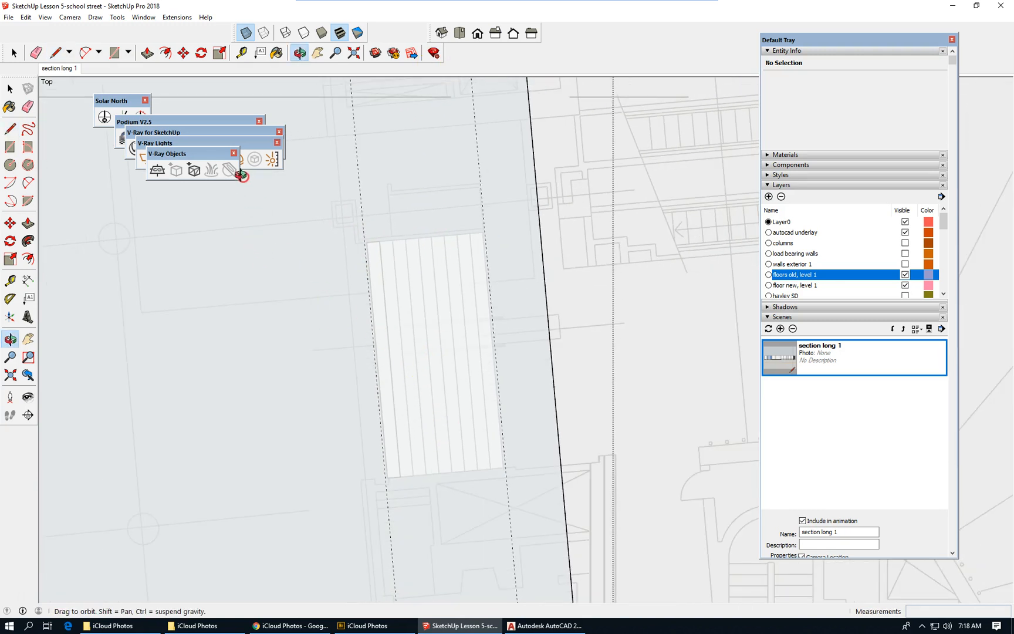
Step: Place a guide parallel to the slab's short end edge, about 37' 4" from it, through the corner at the near end of the stair
left_click_drag(515, 460, 370, 268)
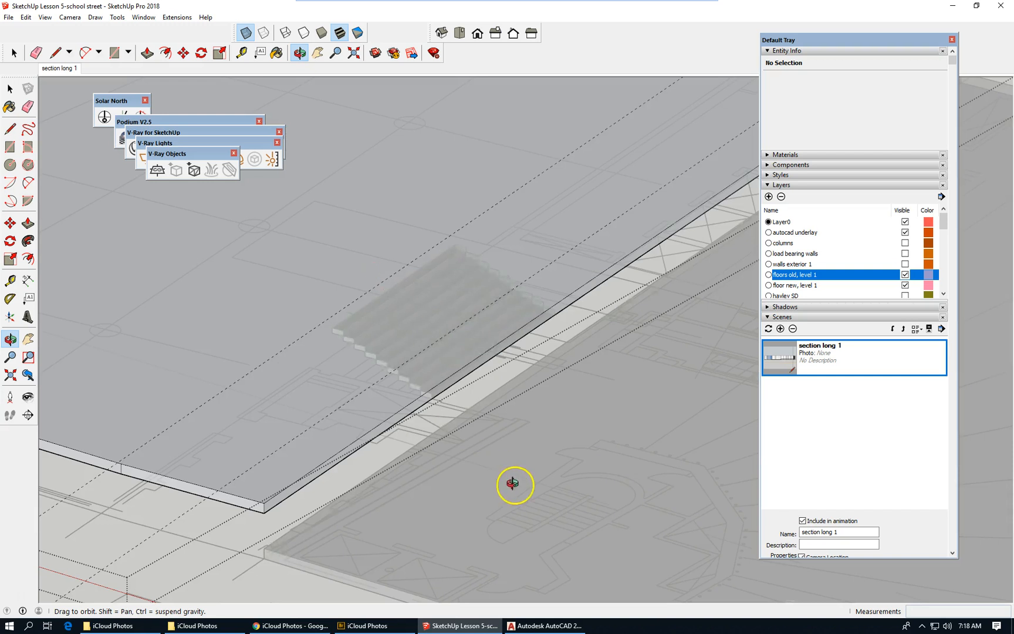
key("l")
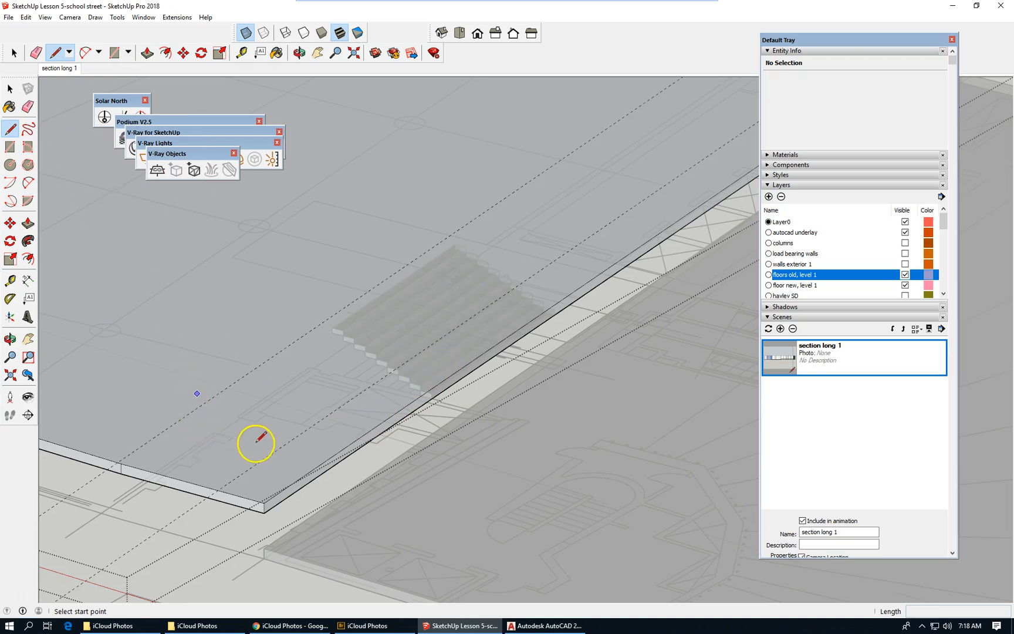
scroll(256, 437, "down", 3)
scroll(257, 438, "down", 2)
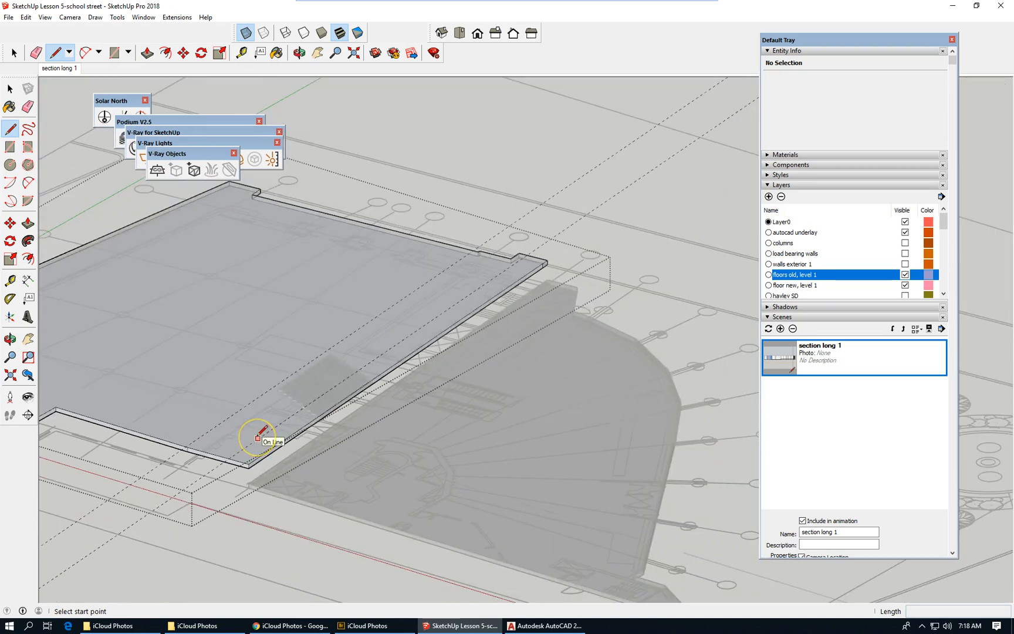
scroll(218, 455, "up", 1)
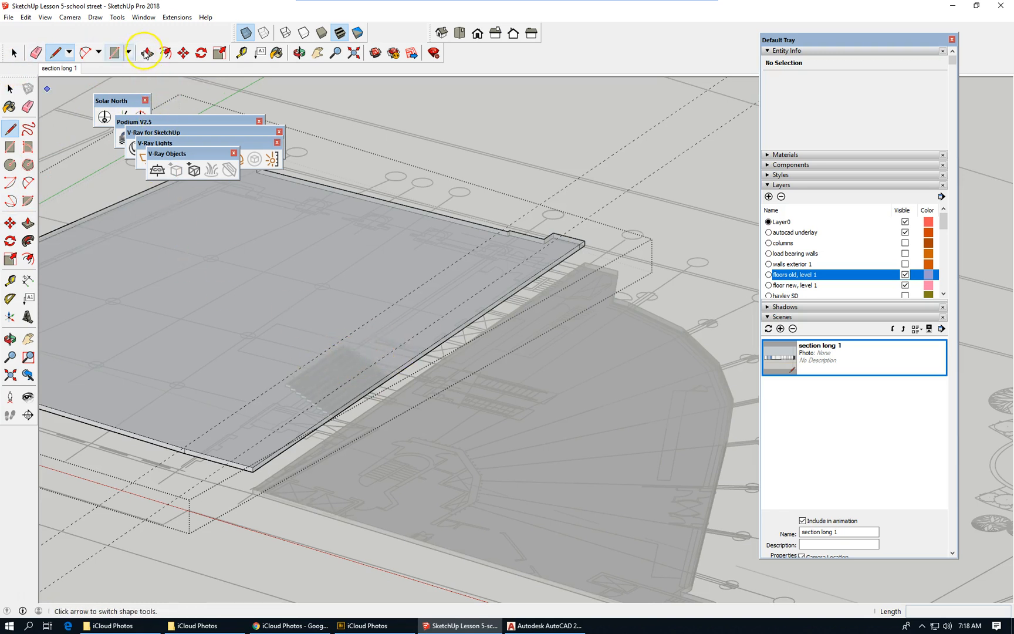
left_click(10, 281)
scroll(249, 468, "up", 4)
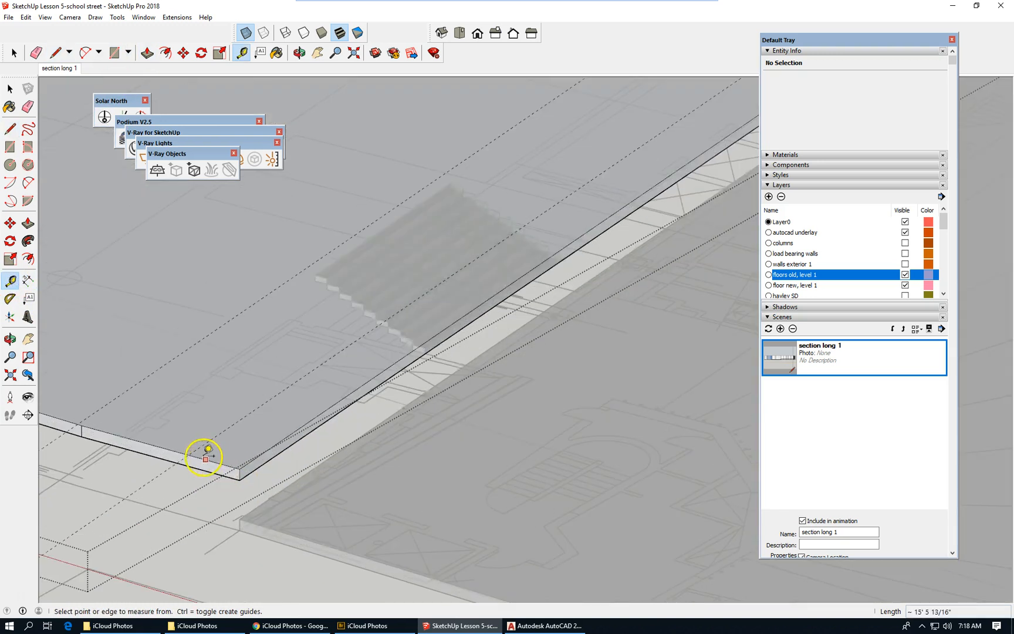
left_click(168, 449)
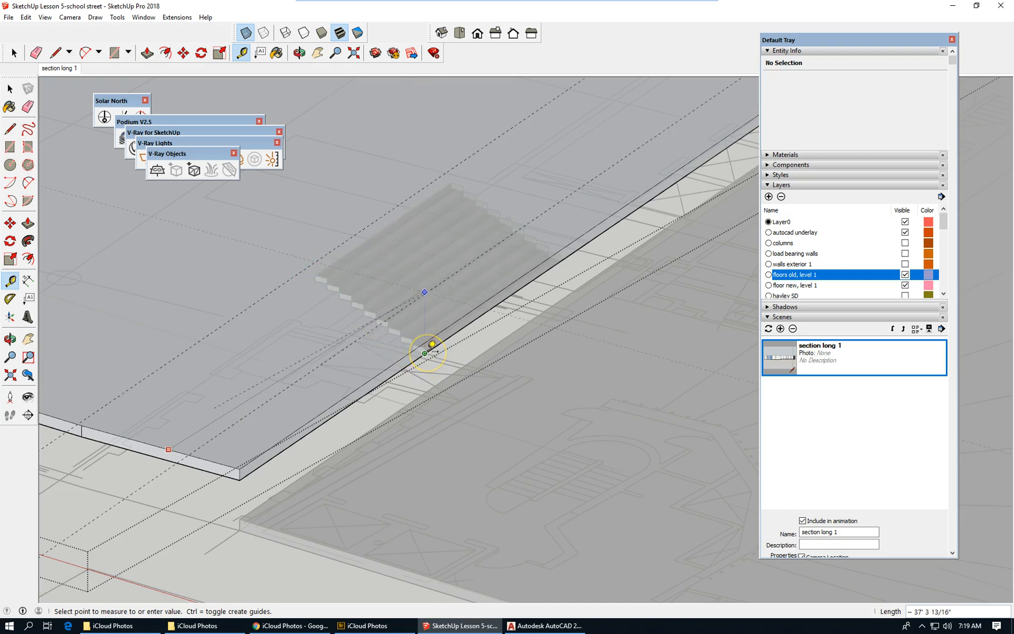
scroll(434, 350, "up", 1)
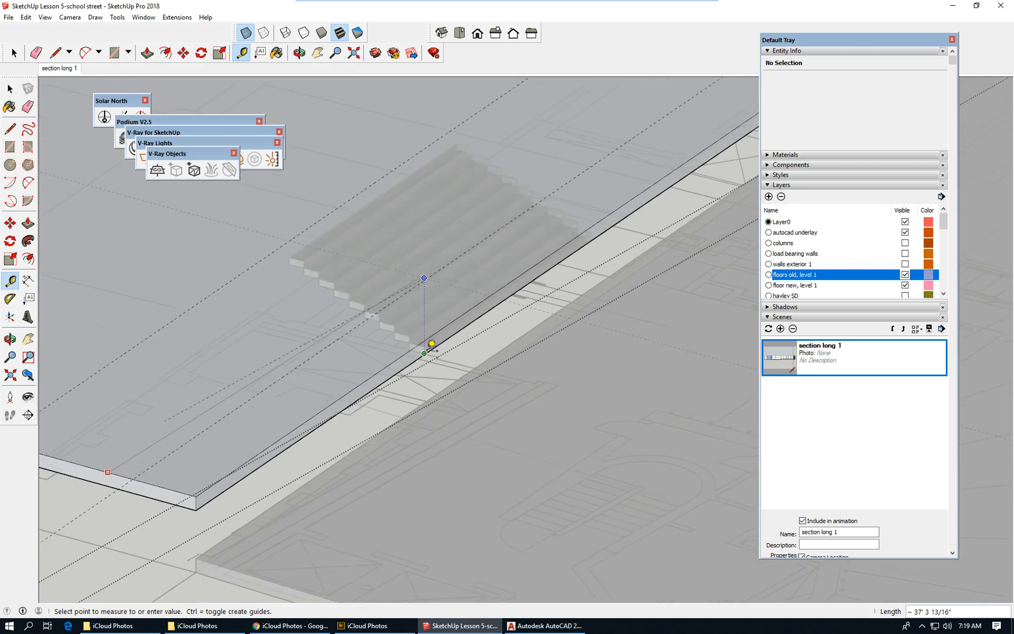
scroll(435, 350, "up", 1)
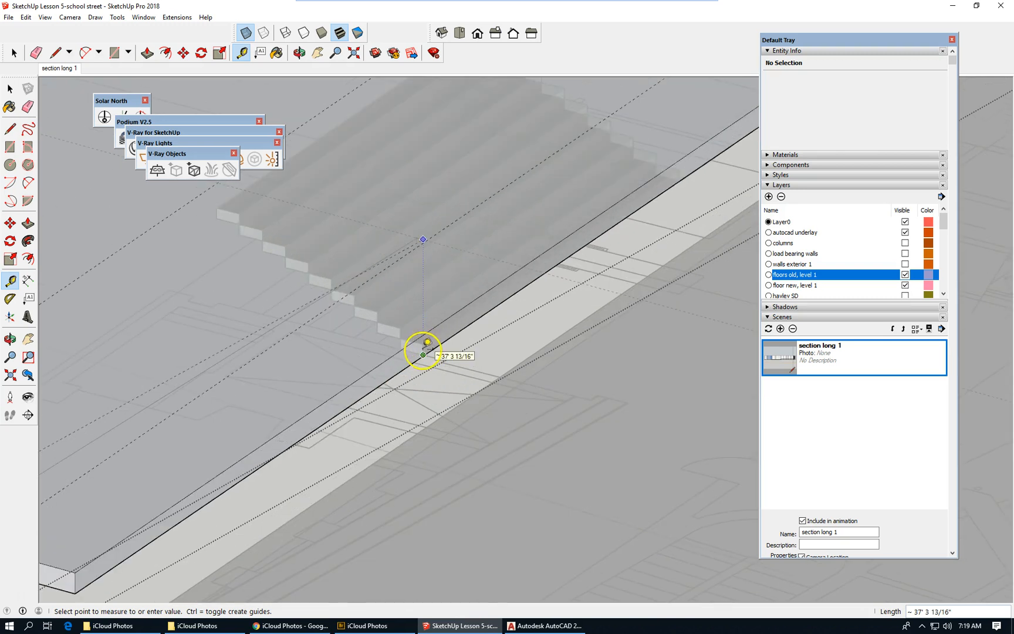
left_click(427, 353)
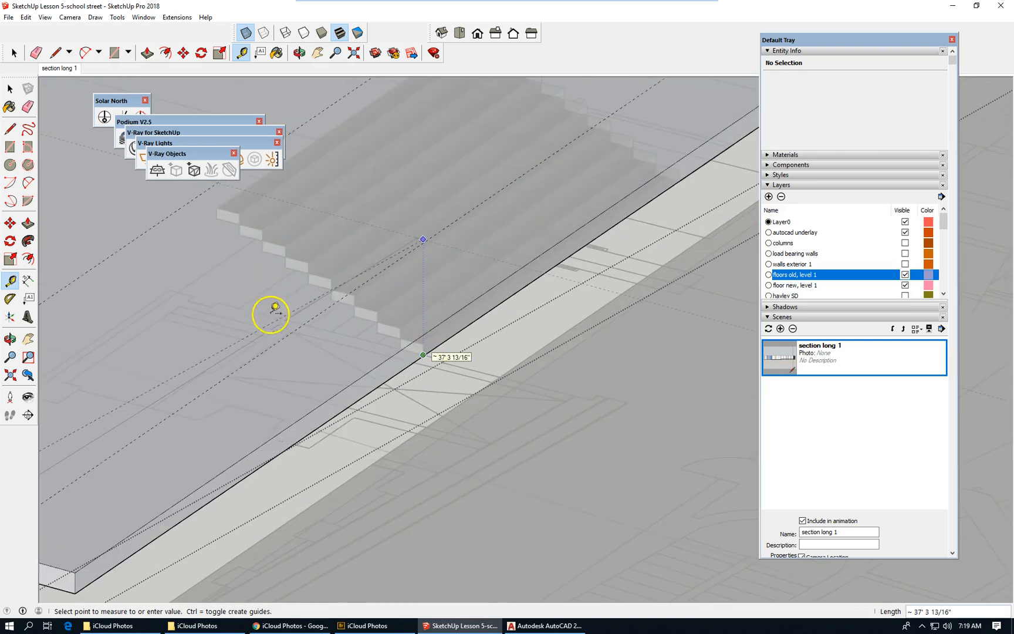
scroll(208, 357, "down", 5)
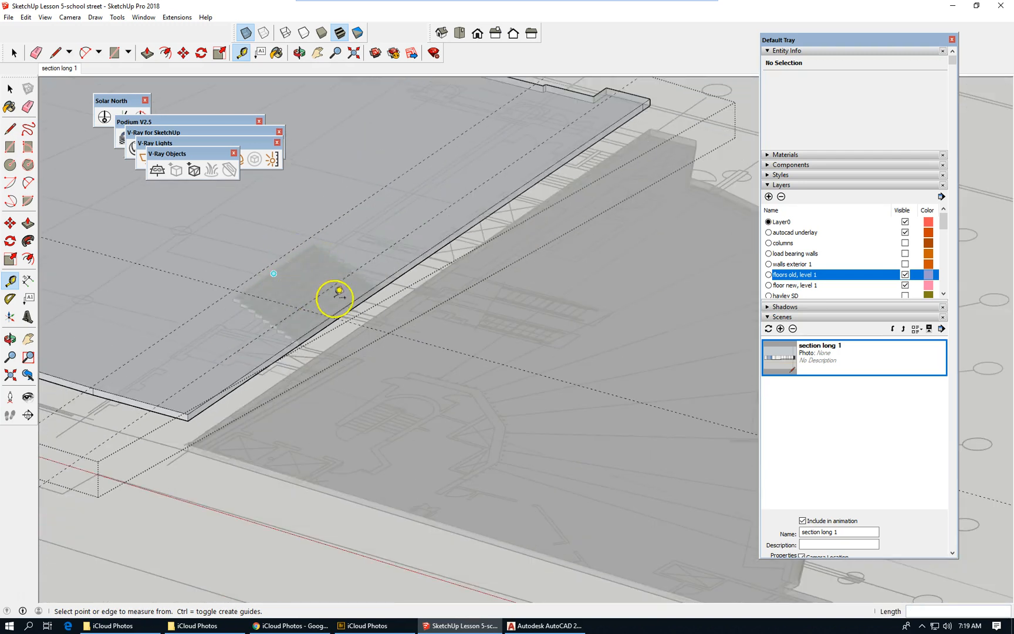
scroll(333, 299, "up", 2)
scroll(328, 314, "up", 1)
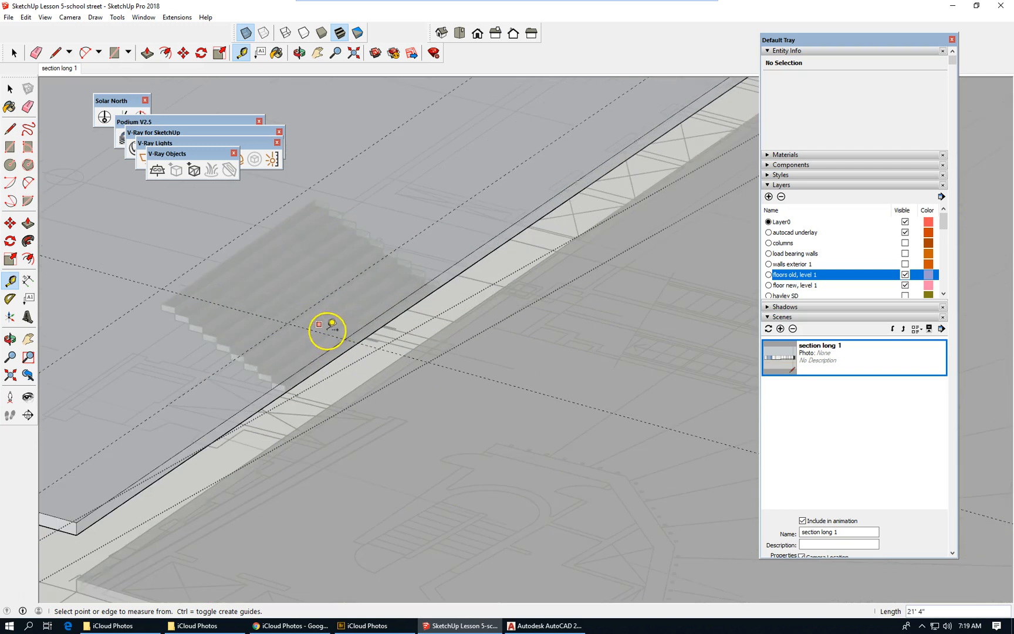
left_click(322, 333)
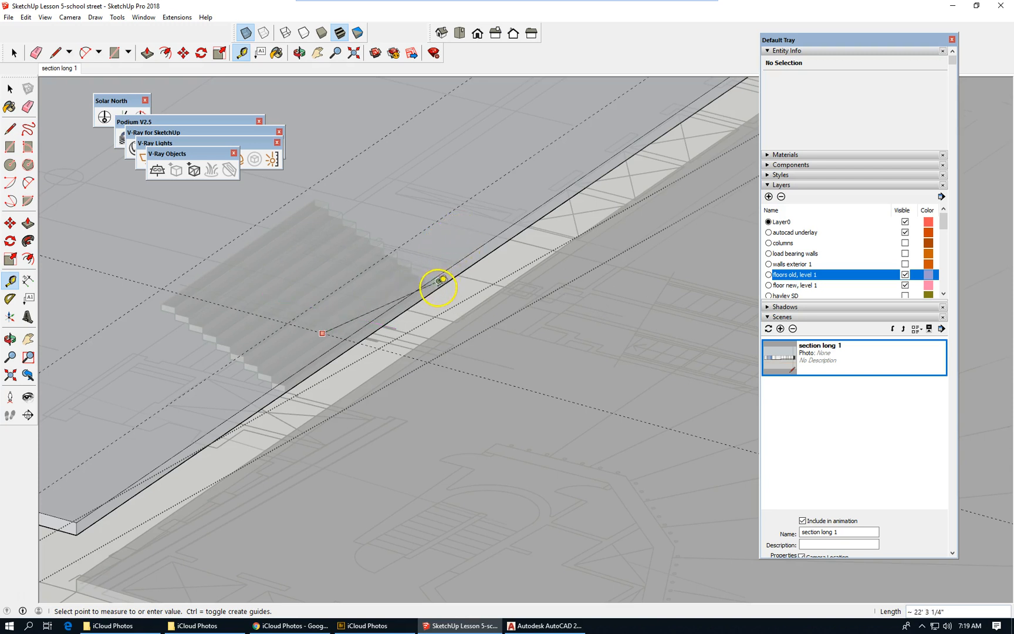
scroll(431, 243, "up", 1)
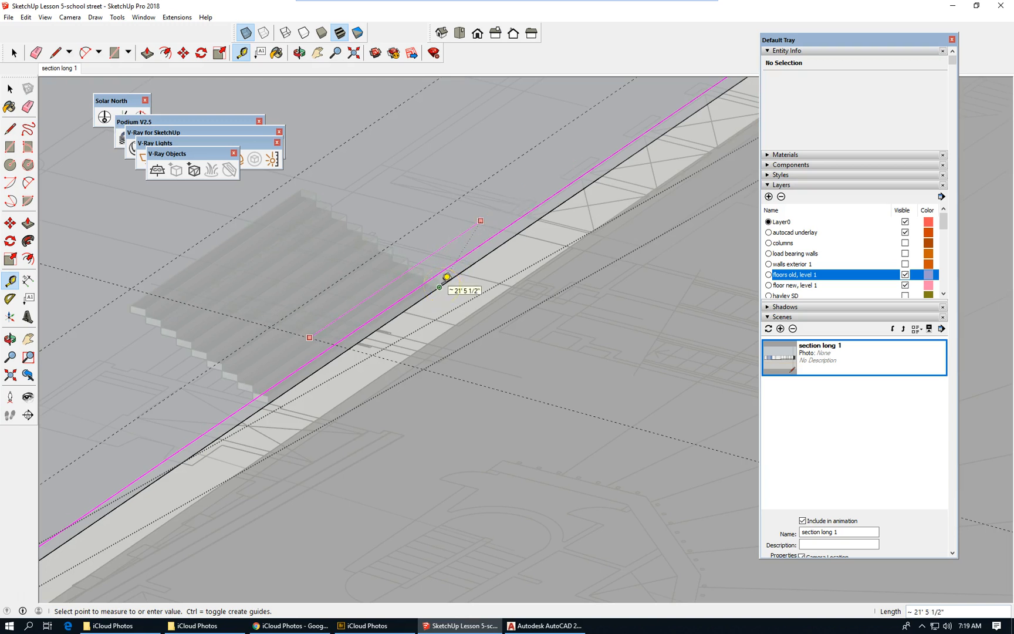
scroll(439, 286, "up", 2)
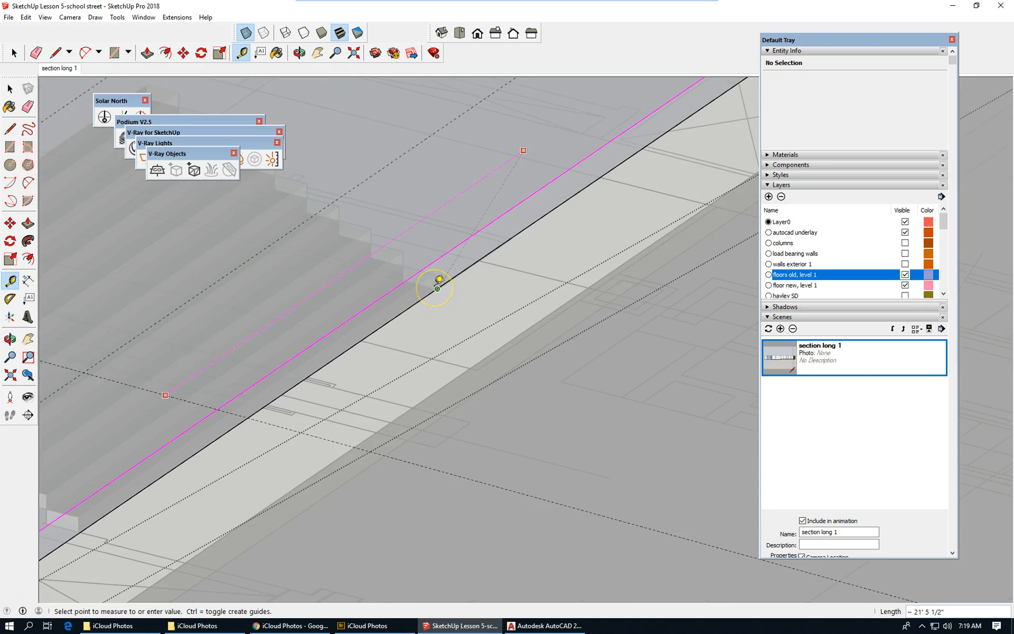
scroll(440, 280, "up", 2)
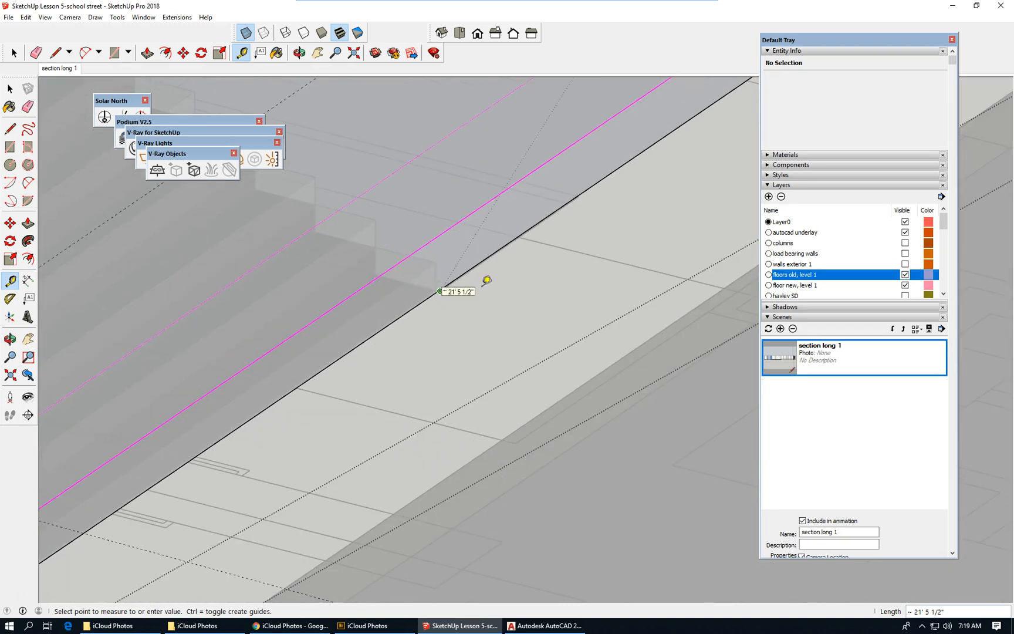
key("Escape")
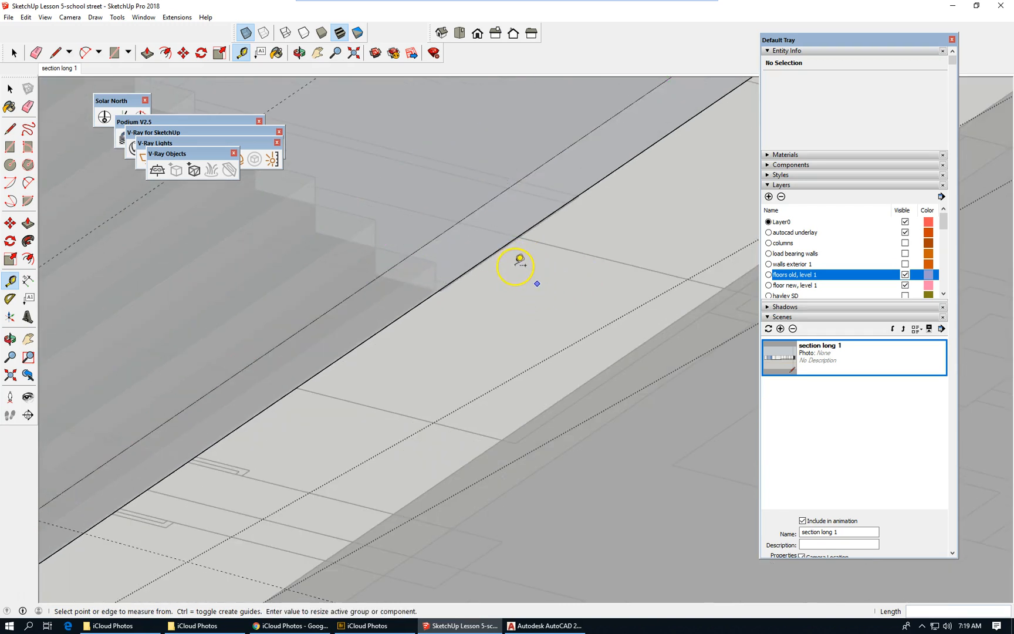
Step: Draw the opening's first two edges on the slab: about 10' 11" along the cross guide, then along the long guide nearest the slab edge
scroll(517, 286, "down", 4)
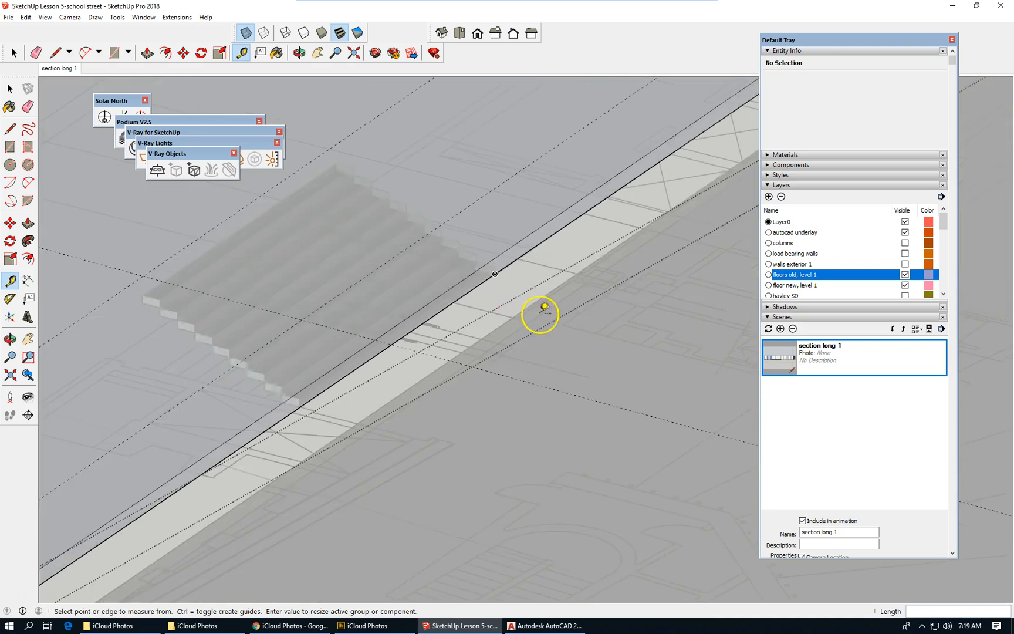
scroll(543, 307, "down", 4)
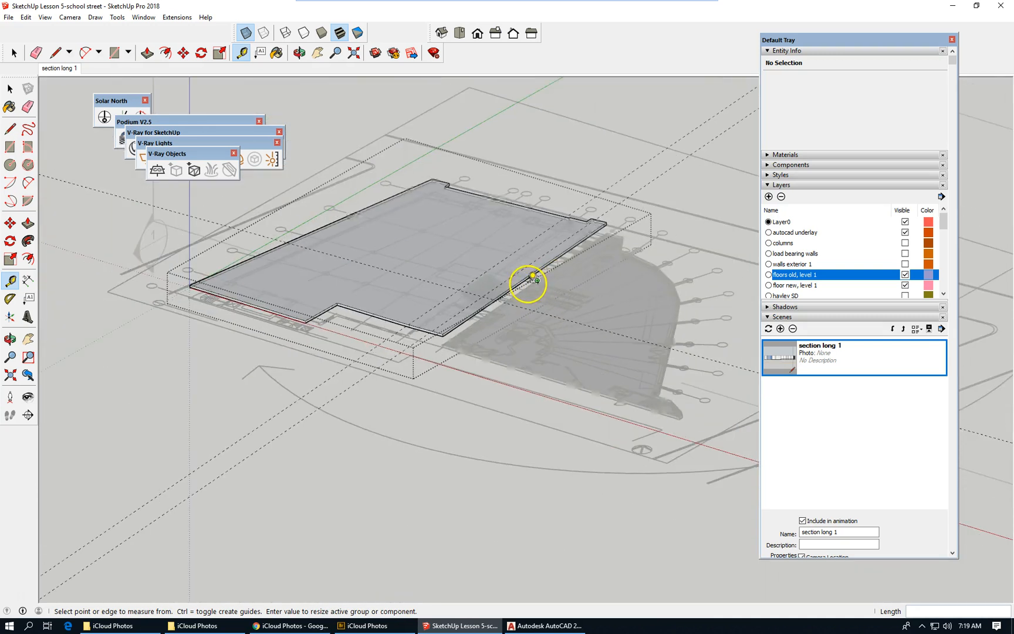
scroll(458, 311, "up", 2)
scroll(458, 311, "up", 2)
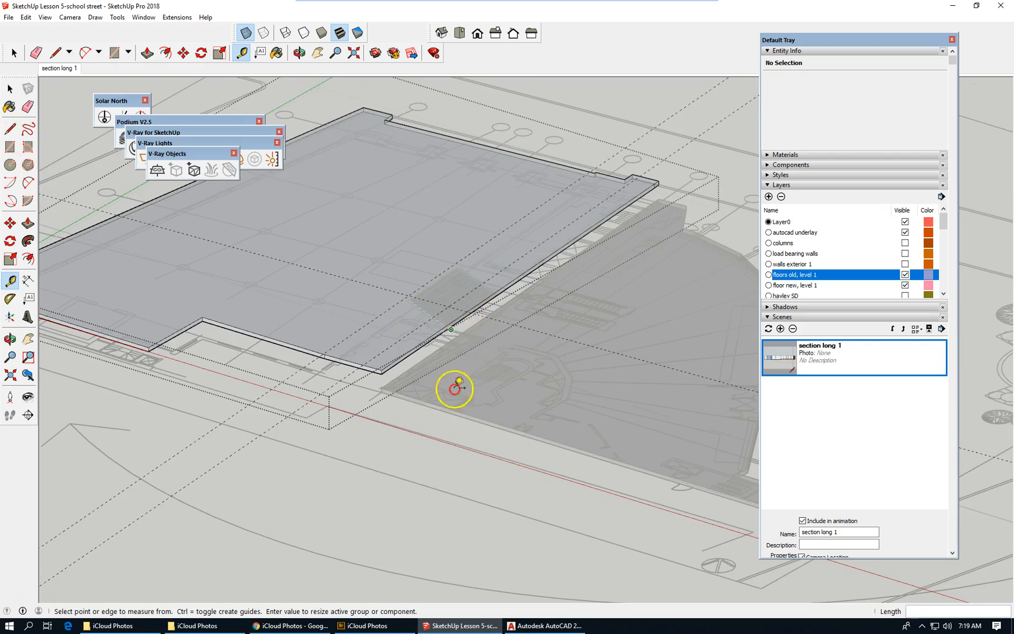
middle_click_drag(388, 521, 392, 521)
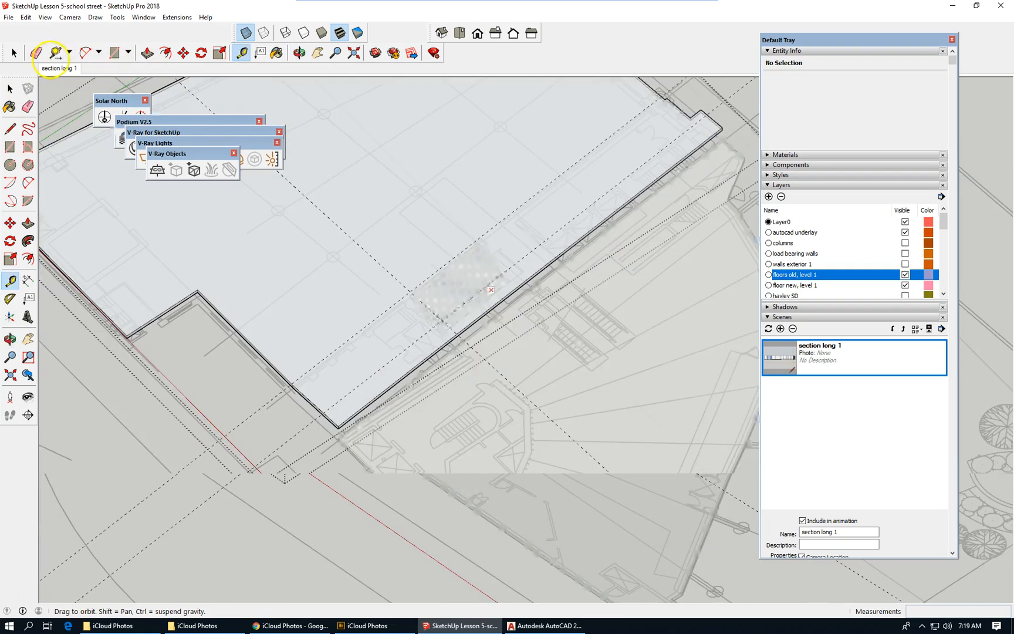
left_click(55, 53)
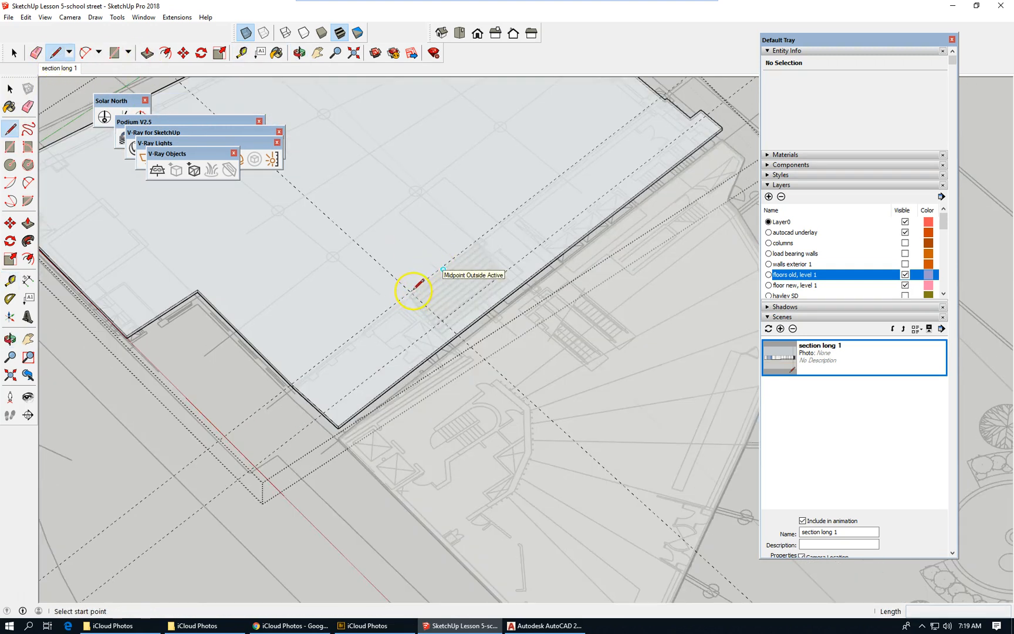
scroll(451, 317, "up", 2)
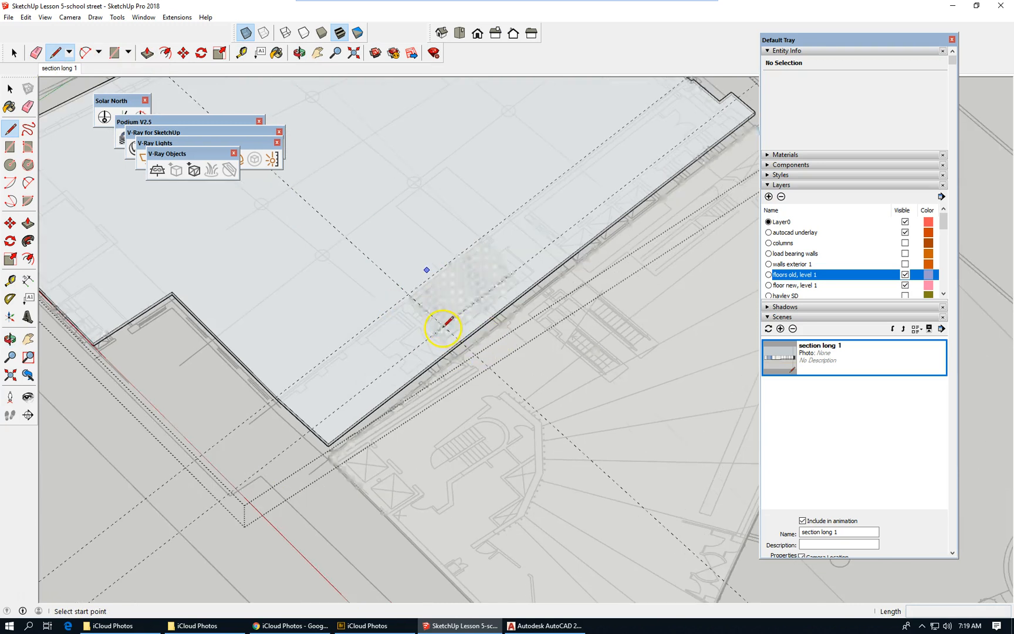
scroll(419, 301, "up", 2)
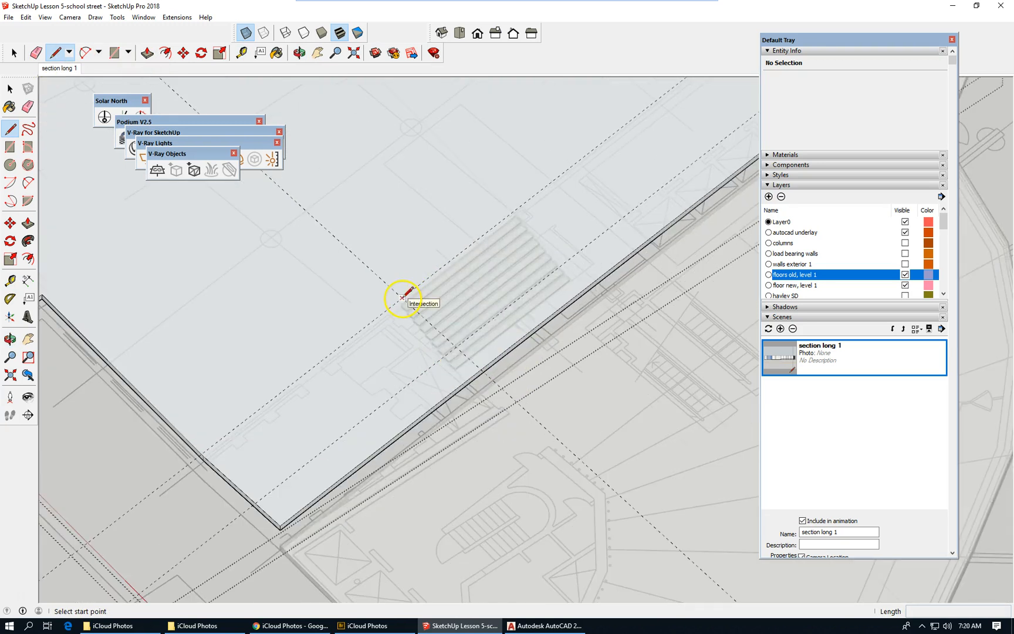
left_click(402, 297)
left_click(456, 347)
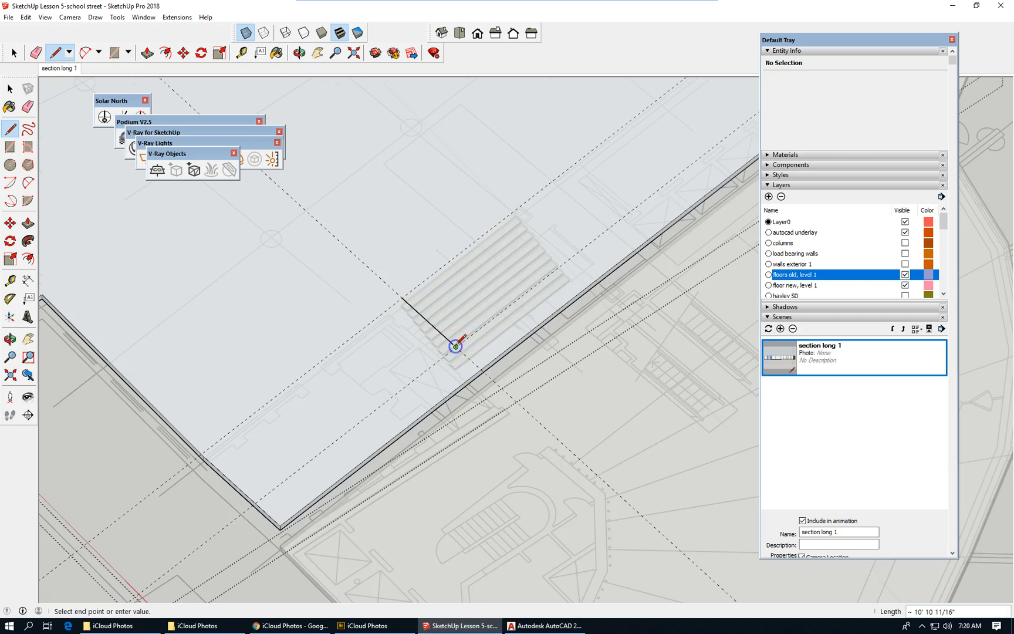
left_click(572, 257)
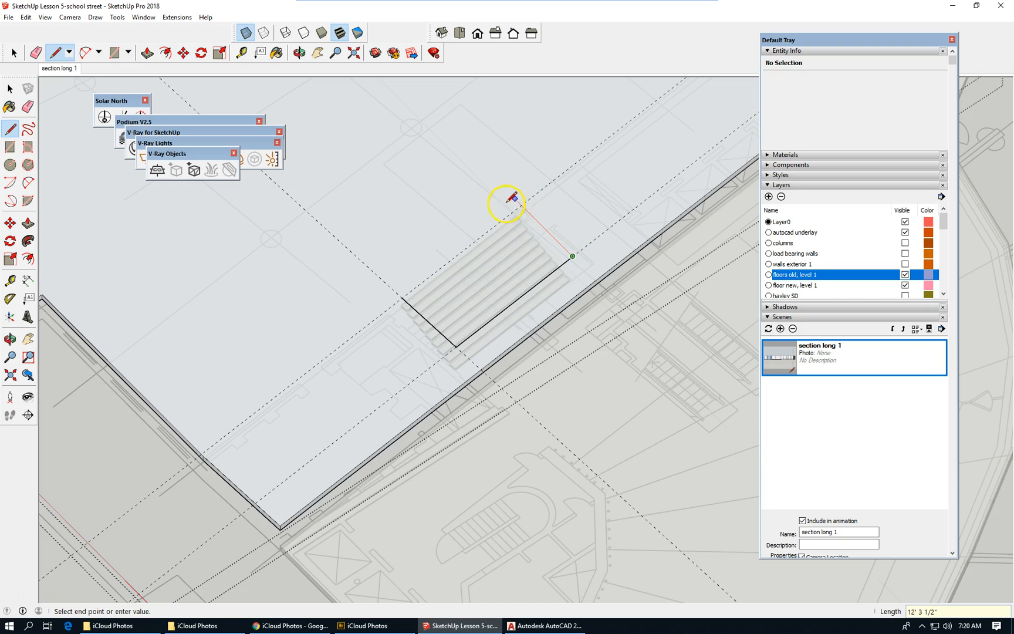
Step: Try to draw the opening's far end edge from the end of the near long edge, about 10' 8 1/4" across to the farther long guide
scroll(509, 202, "up", 2)
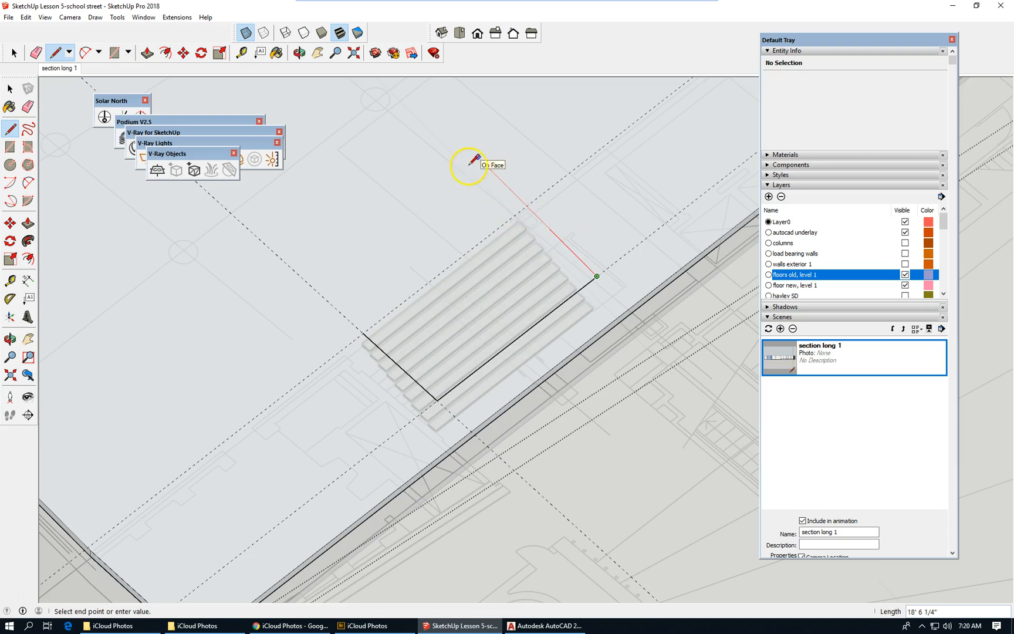
left_click(487, 182)
left_click(515, 216)
scroll(517, 212, "up", 1)
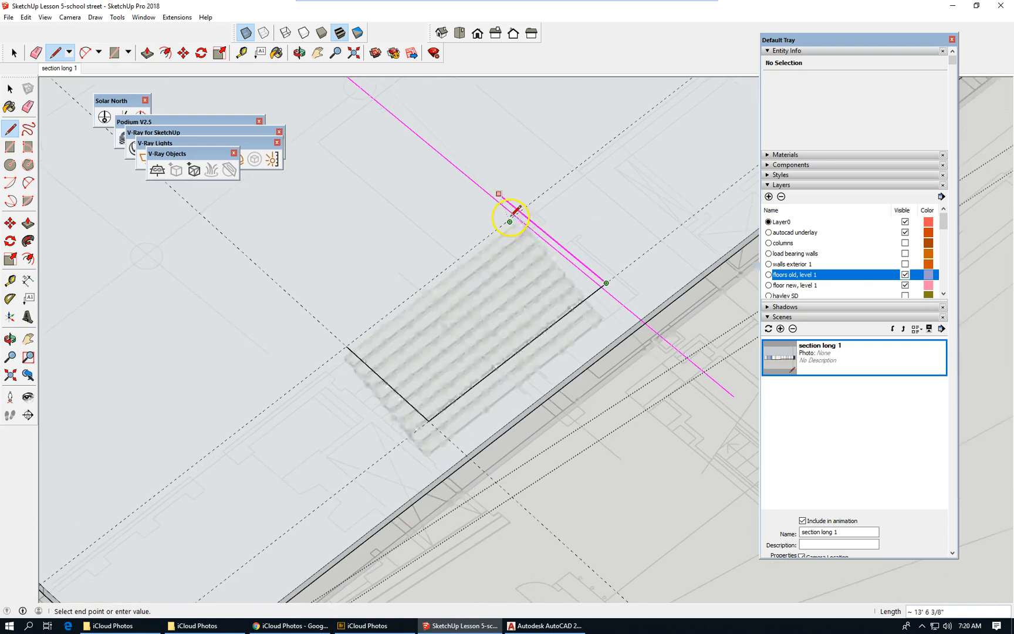
scroll(516, 216, "up", 1)
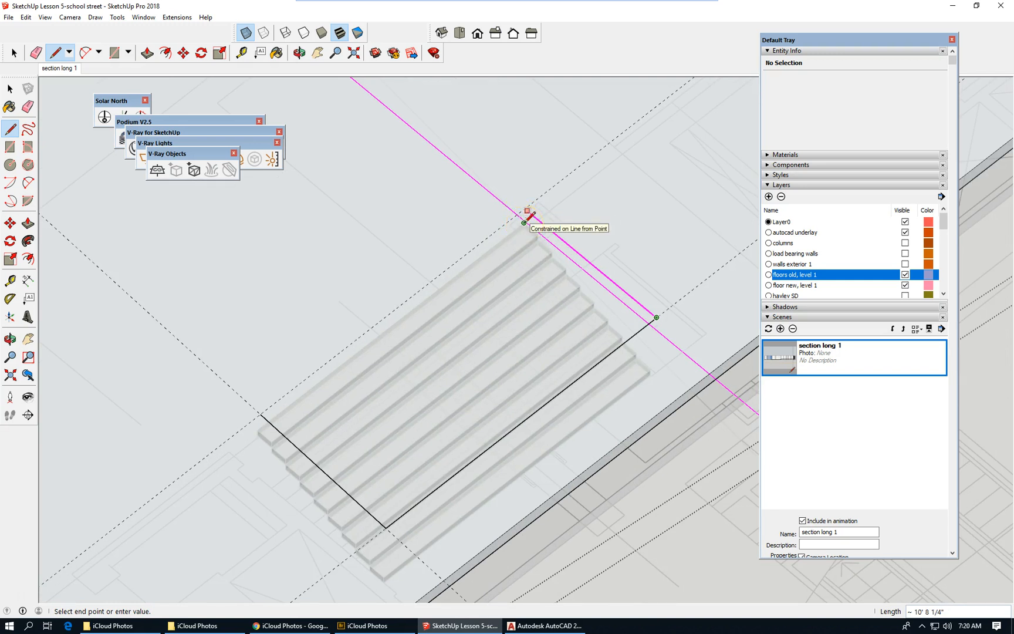
left_click(527, 211)
key("Escape")
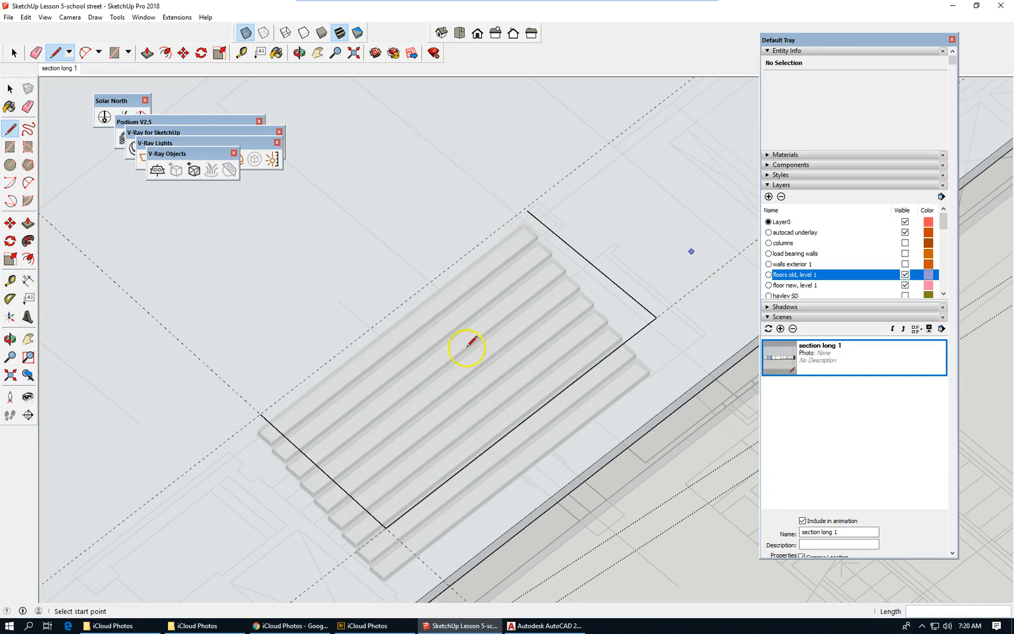
Step: Draw the opening's second long edge along the guide farther from the slab edge, from the near-end corner to just beyond the stair's far end
left_click(261, 414)
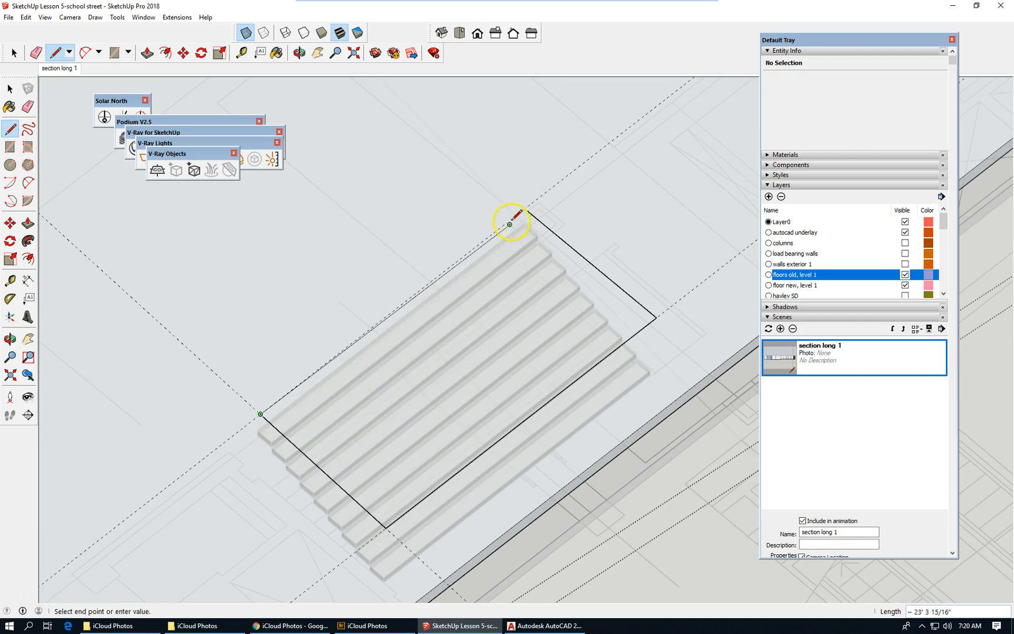
scroll(492, 218, "up", 2)
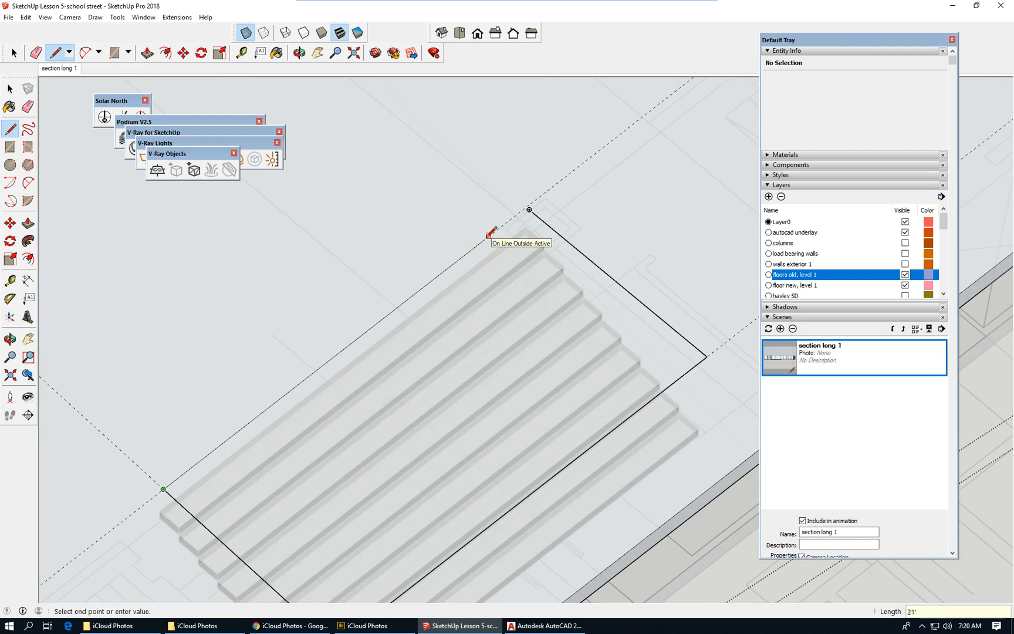
left_click(534, 200)
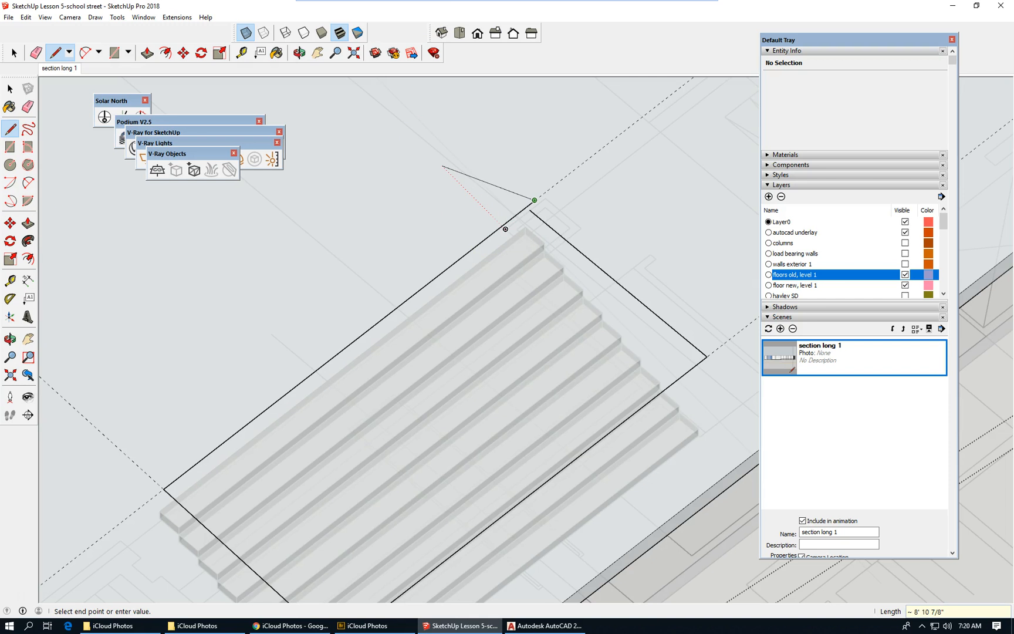
scroll(74, 228, "down", 1)
key("Escape")
key("space")
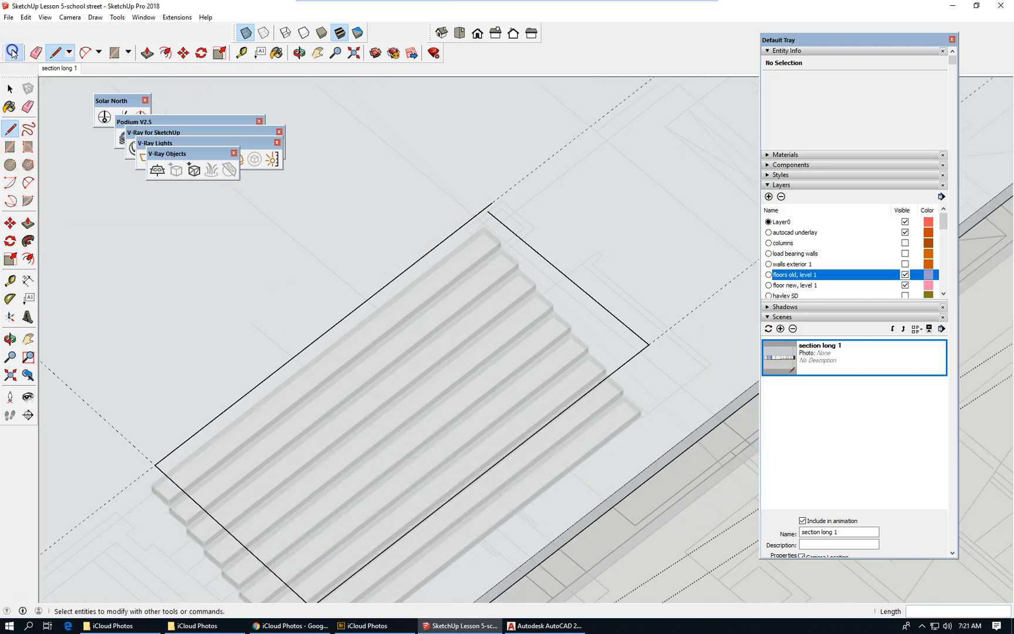
Step: Delete the misaligned far end edge and draw one about 10' 10 11/16" long joining the ends of the two long edges
left_click(607, 315)
key("Delete")
left_click(484, 237)
left_click(10, 127)
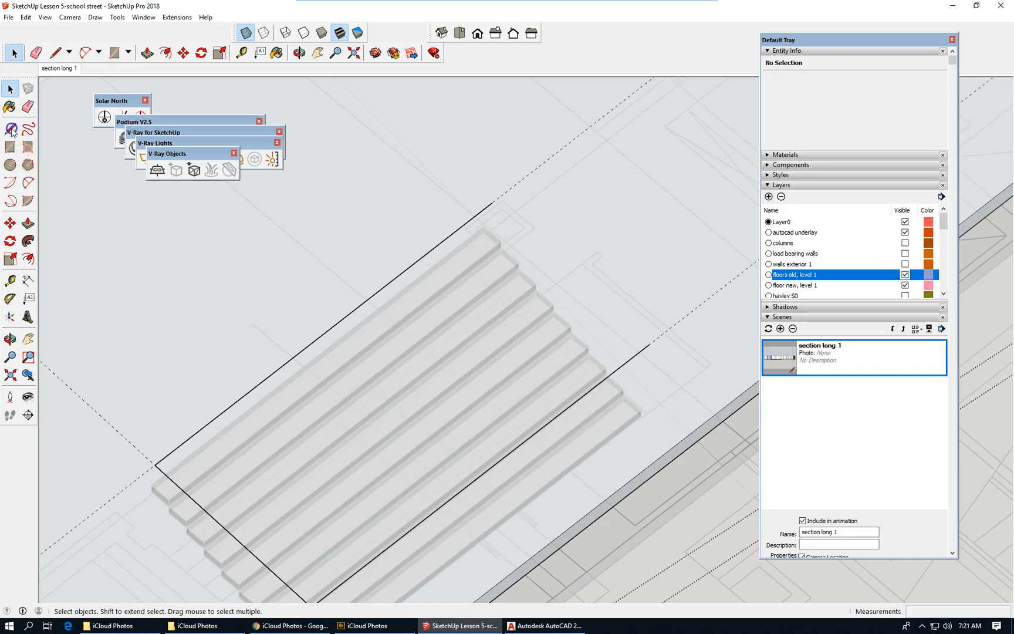
left_click(492, 203)
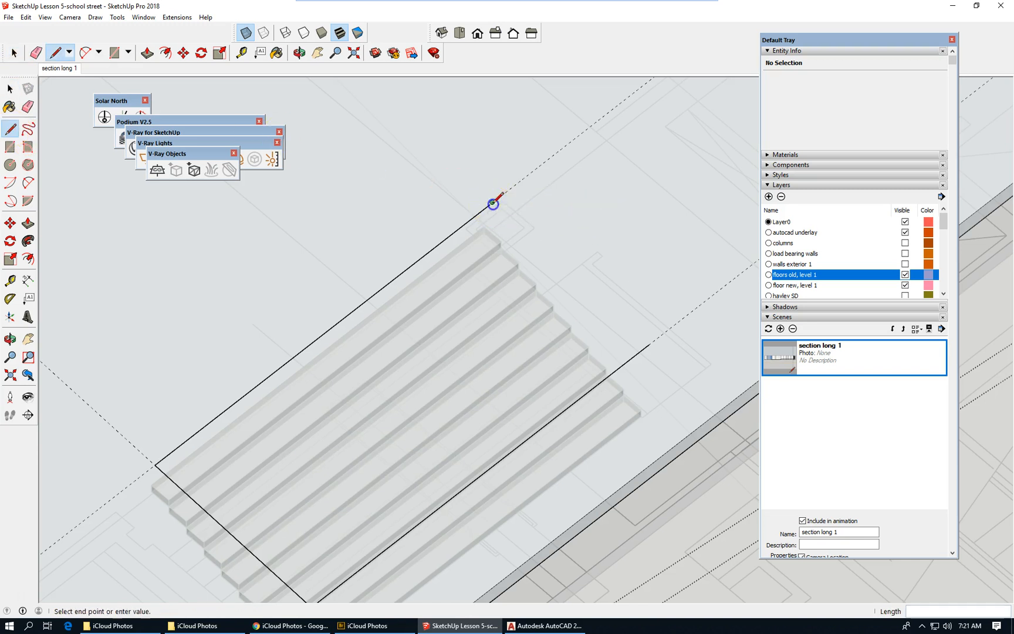
left_click(649, 343)
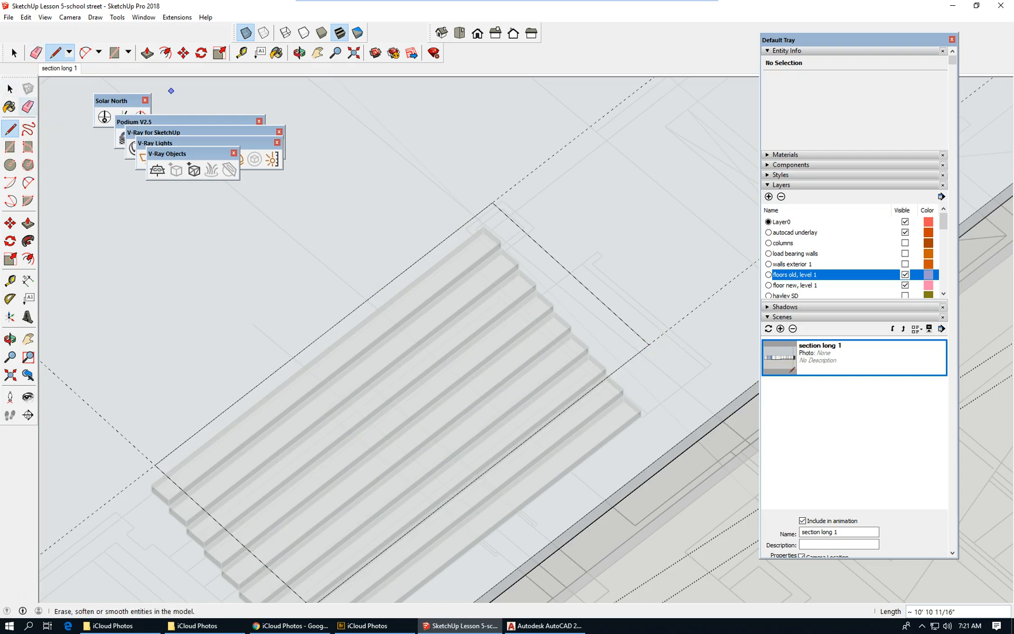
Step: Select the outlined opening and the surrounding slab in turn to check that they are separate faces
key("space")
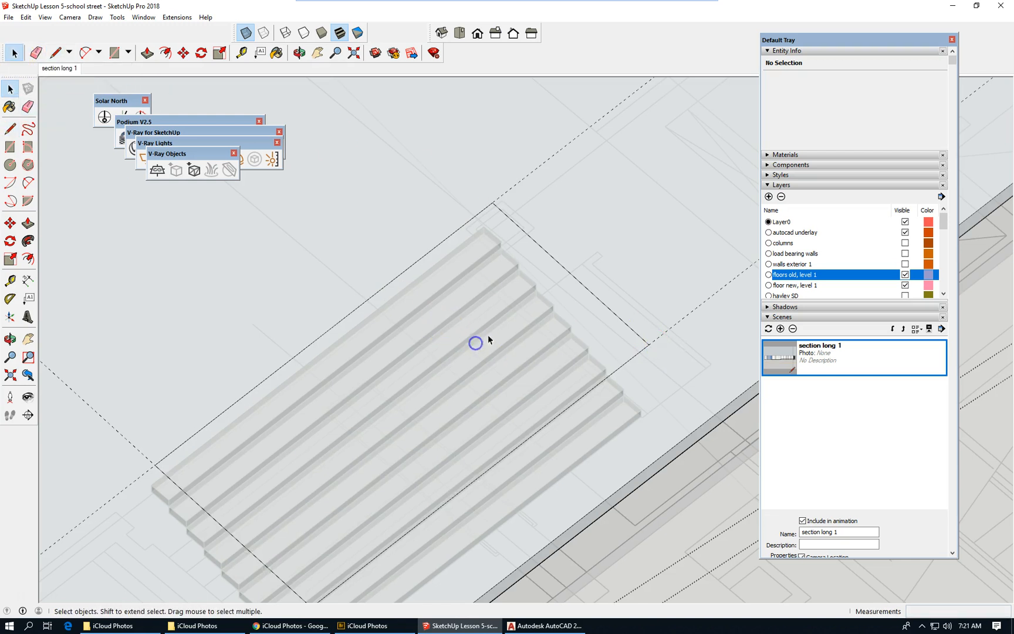
left_click(496, 311)
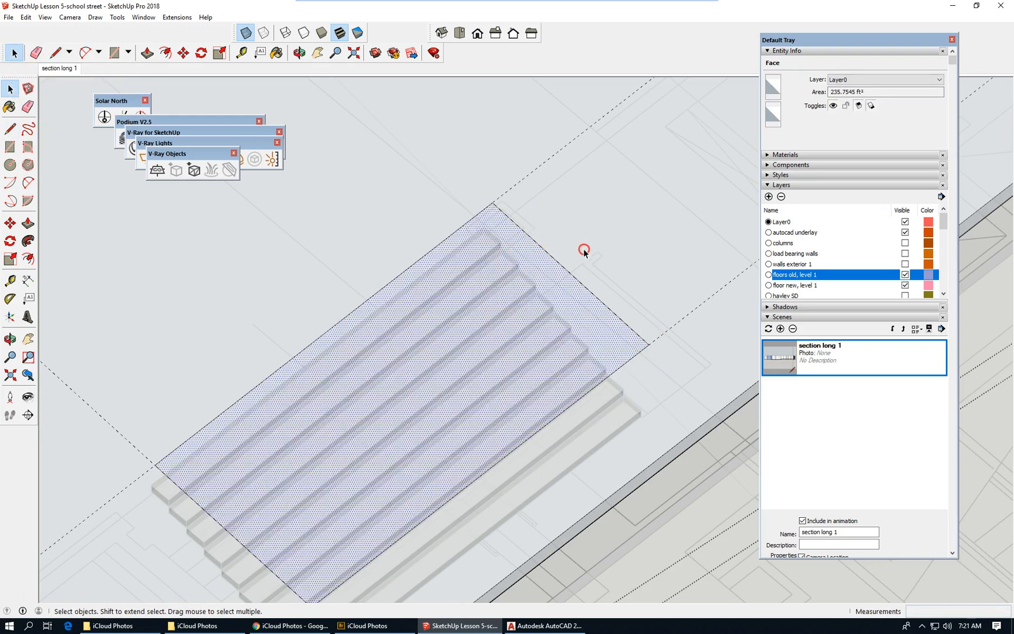
middle_click_drag(534, 325, 540, 321)
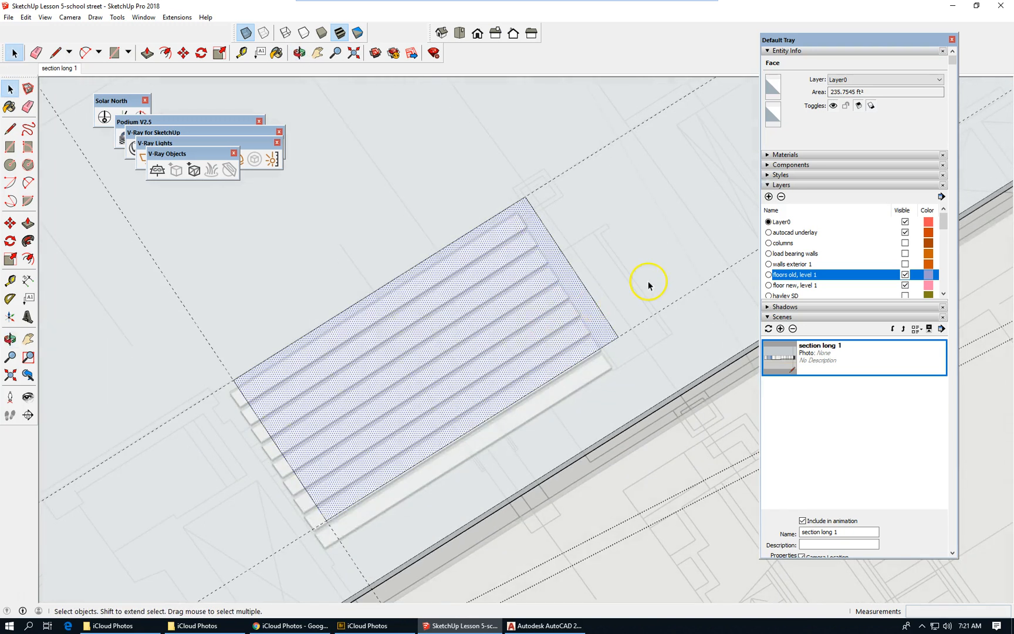
middle_click_drag(609, 277, 635, 269)
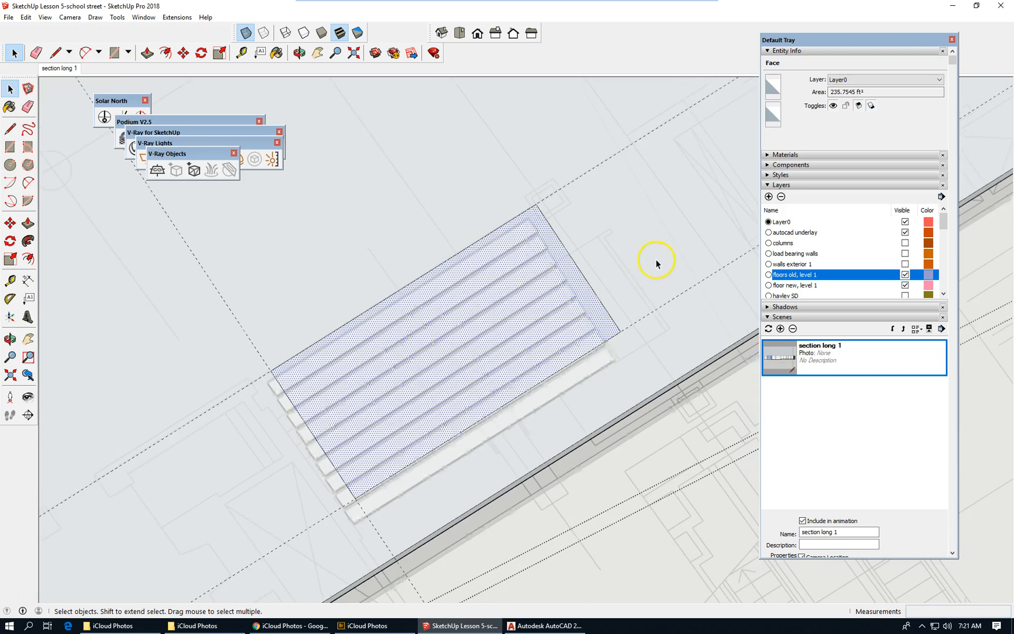
scroll(656, 260, "down", 2)
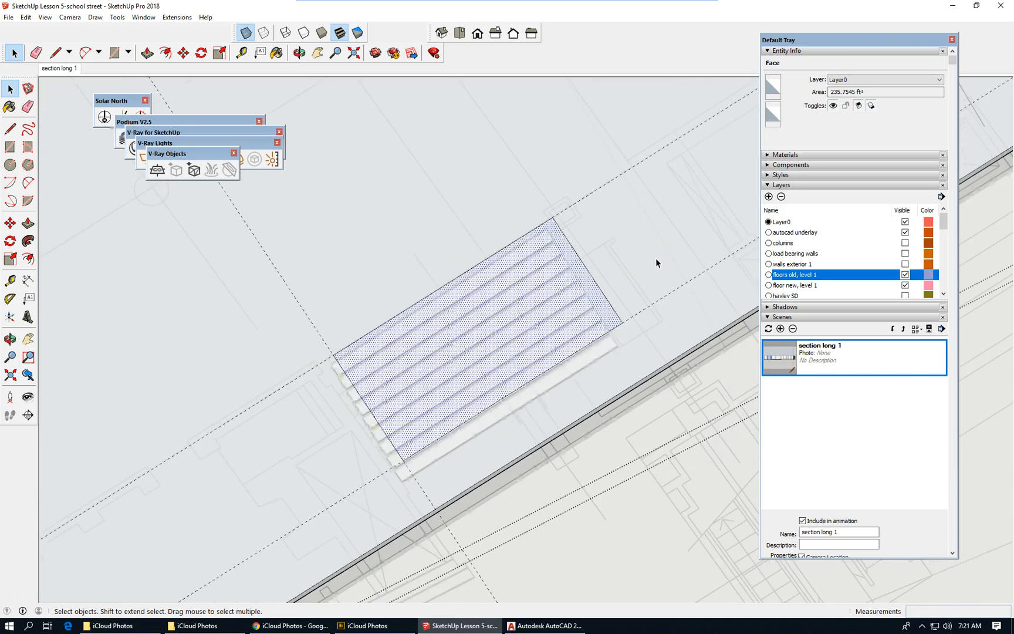
scroll(654, 258, "down", 1)
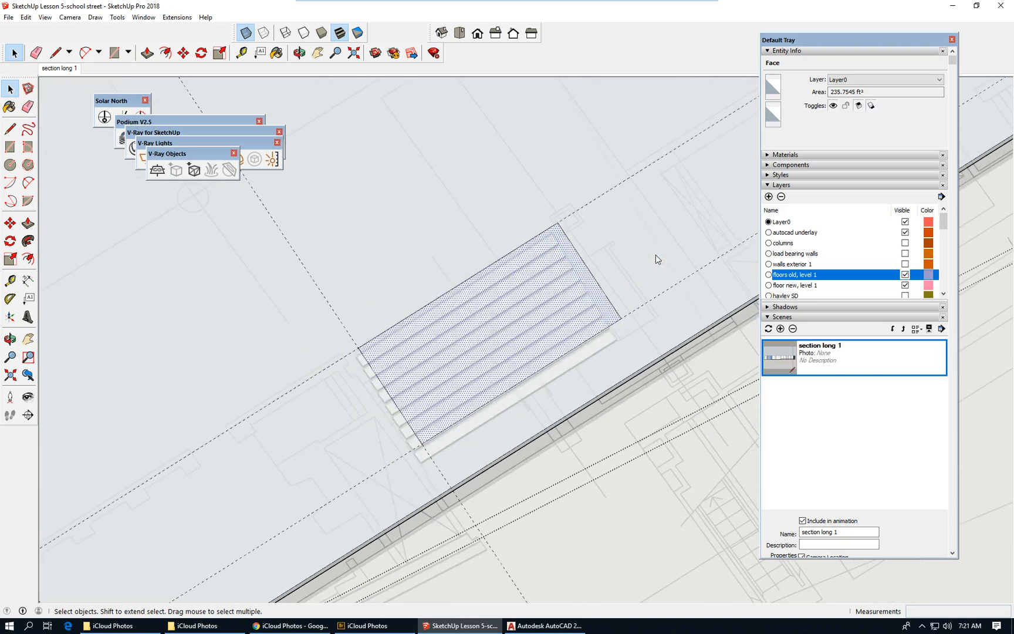
right_click(656, 259)
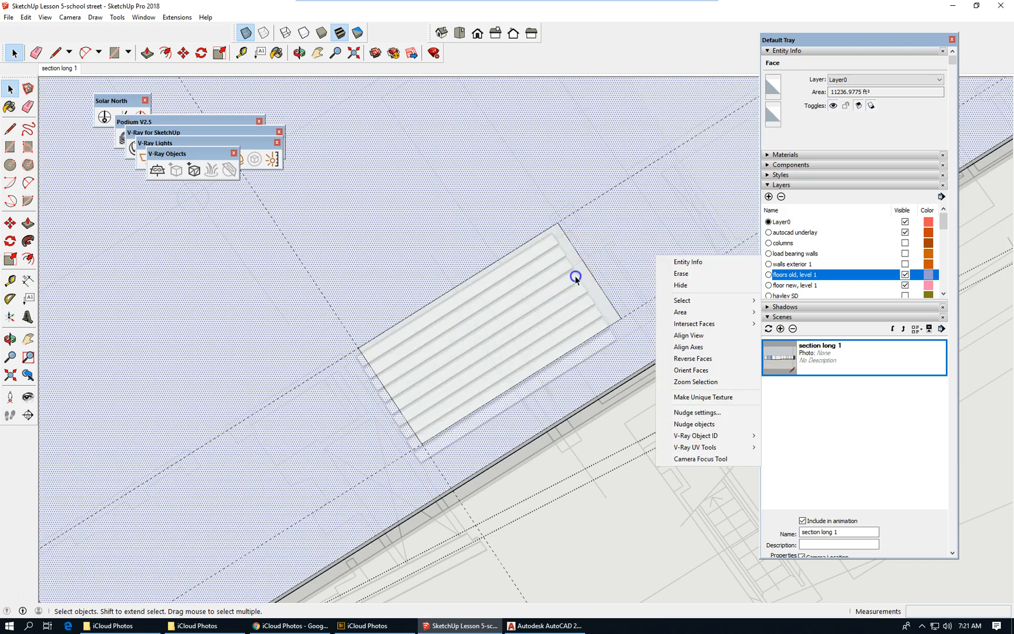
left_click(576, 277)
left_click(626, 246)
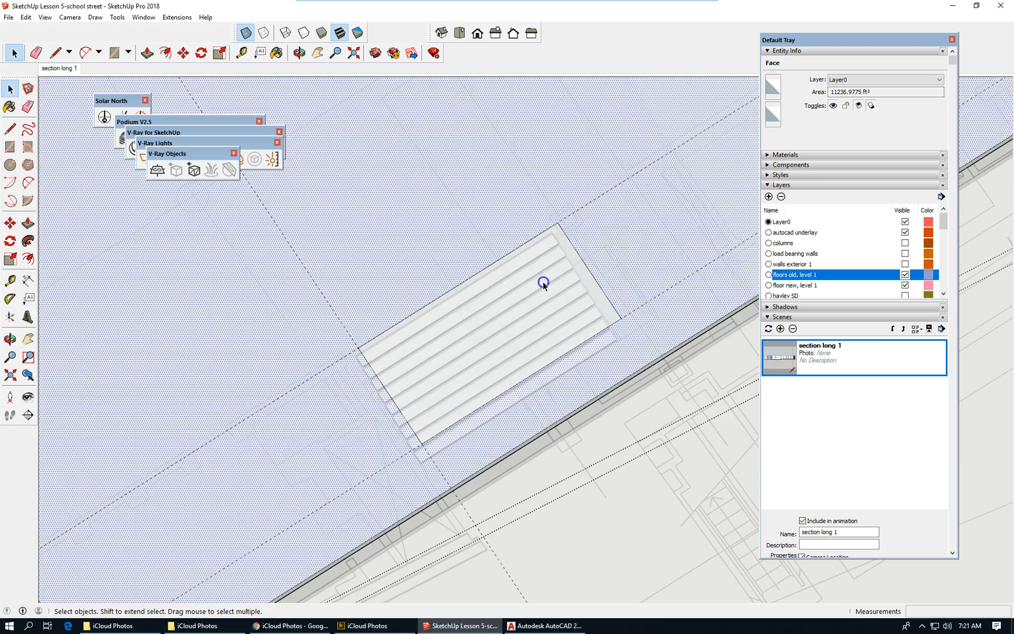
left_click(543, 284)
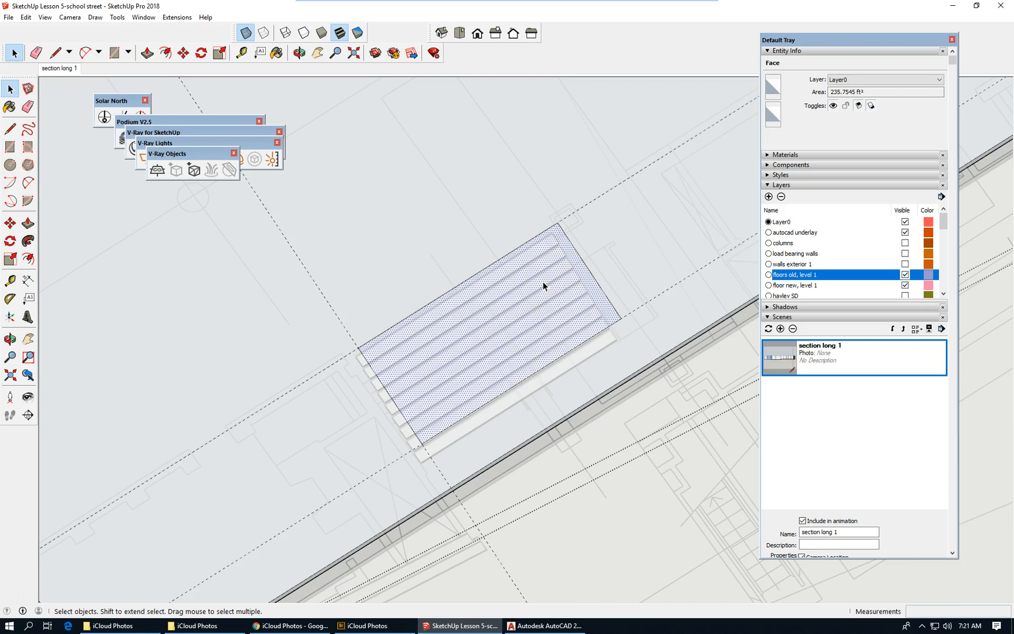
scroll(482, 279, "down", 3)
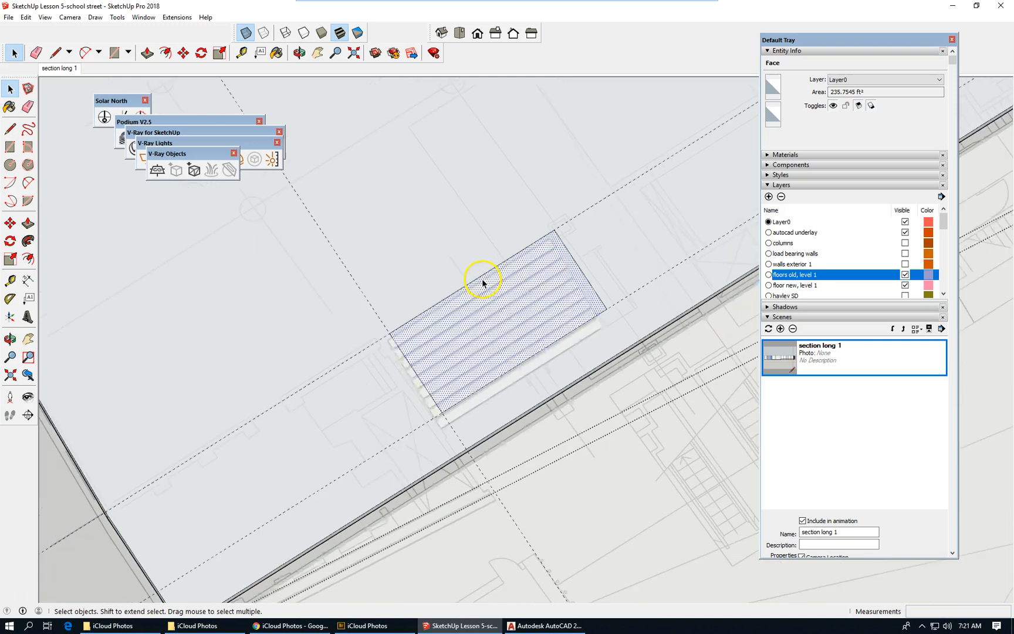
scroll(560, 314, "up", 4)
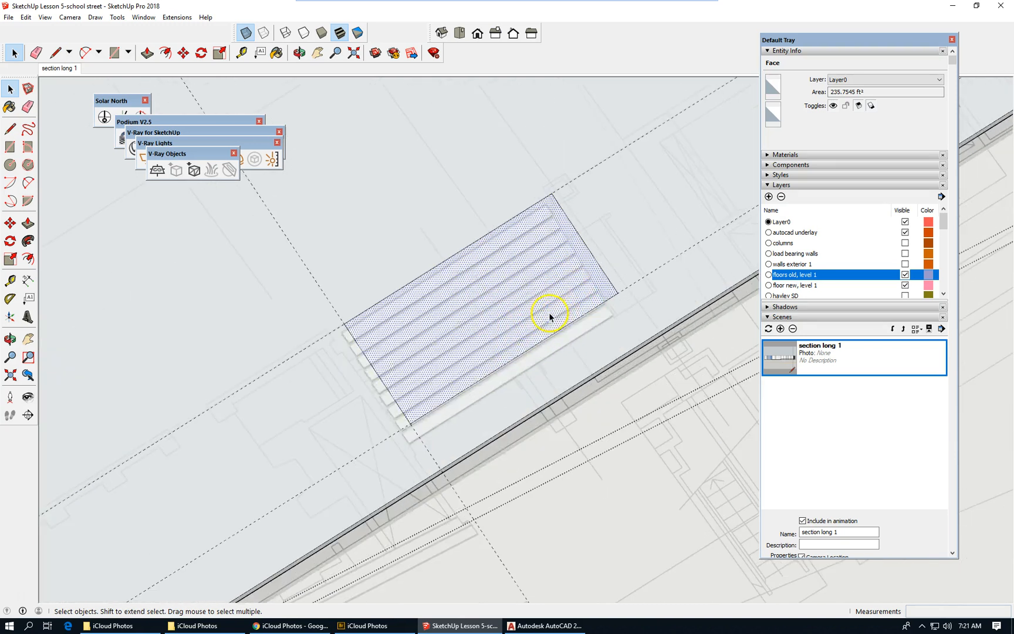
Step: Push/Pull the stair opening face 1' down through the slab to cut the hole
left_click(147, 52)
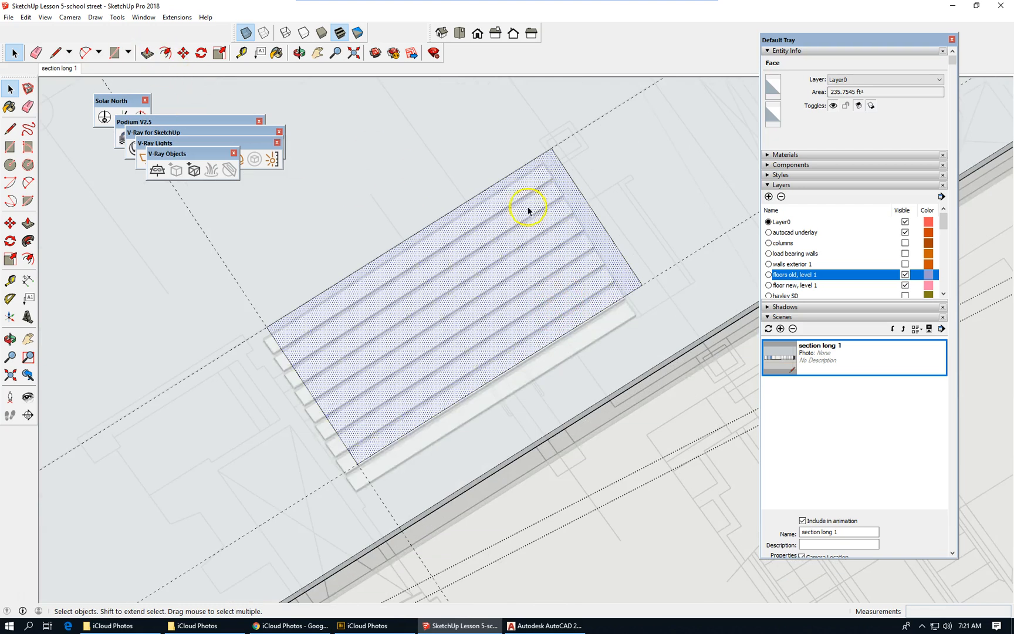
scroll(606, 264, "up", 1)
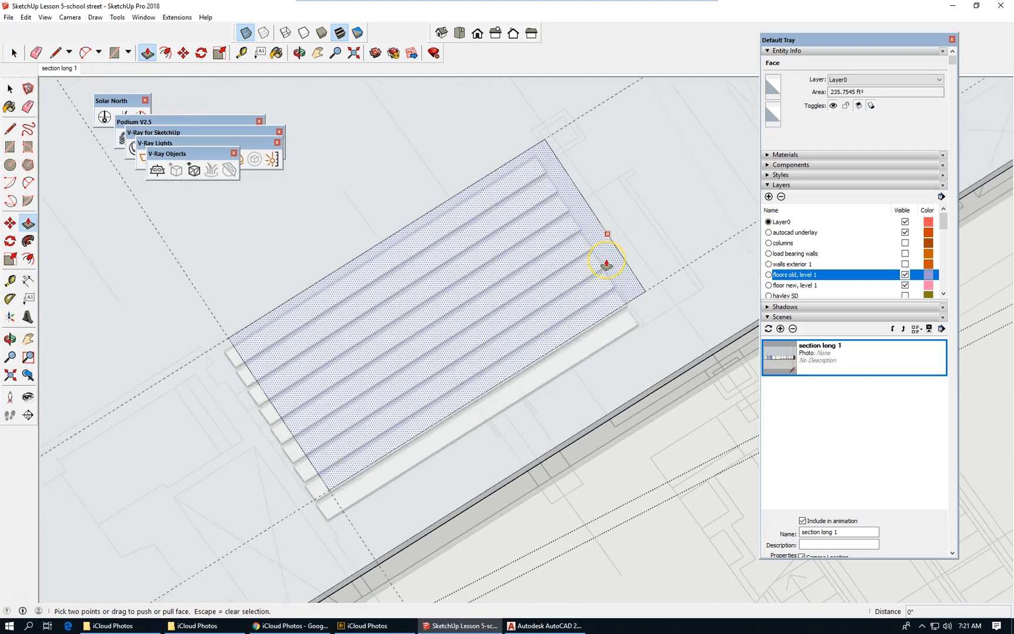
scroll(606, 263, "up", 2)
left_click(605, 263)
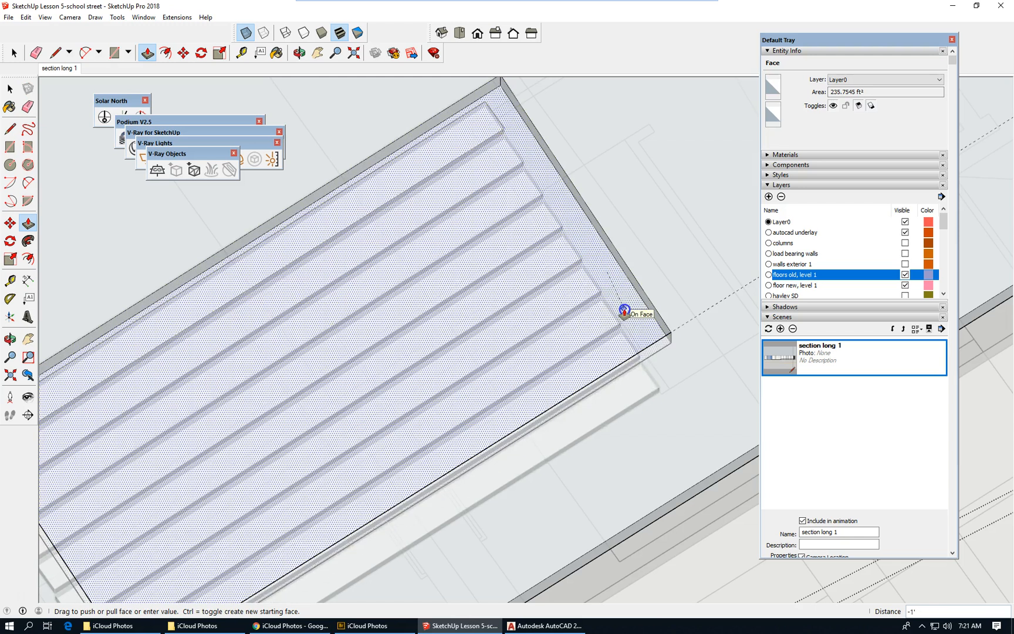
left_click(625, 310)
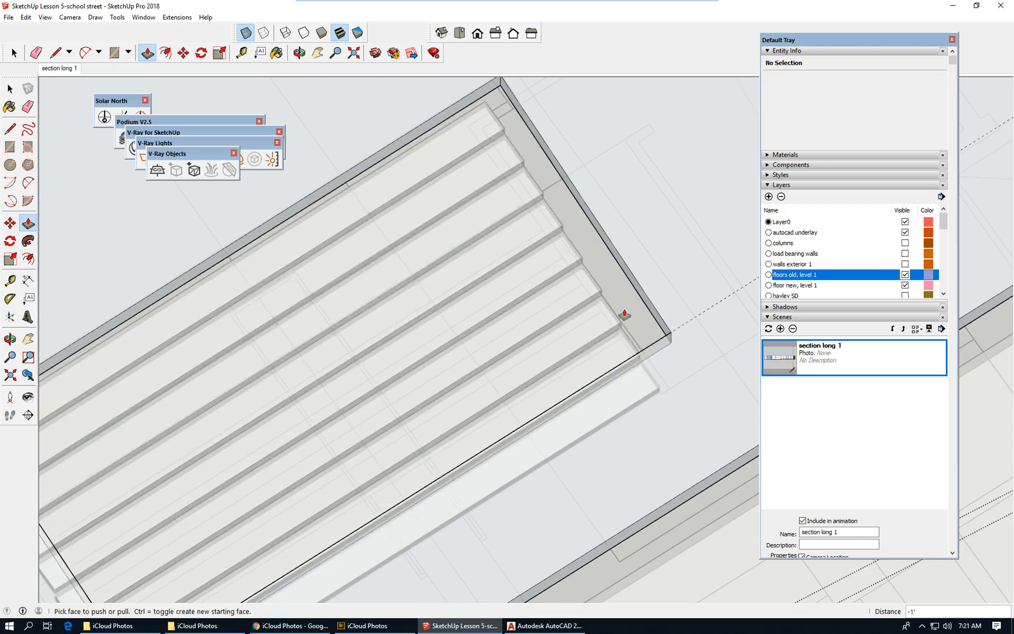
Step: Push/Pull the opening's long side face nearest the slab edge about 5' outward until it meets the slab's outer edge
scroll(666, 229, "down", 1)
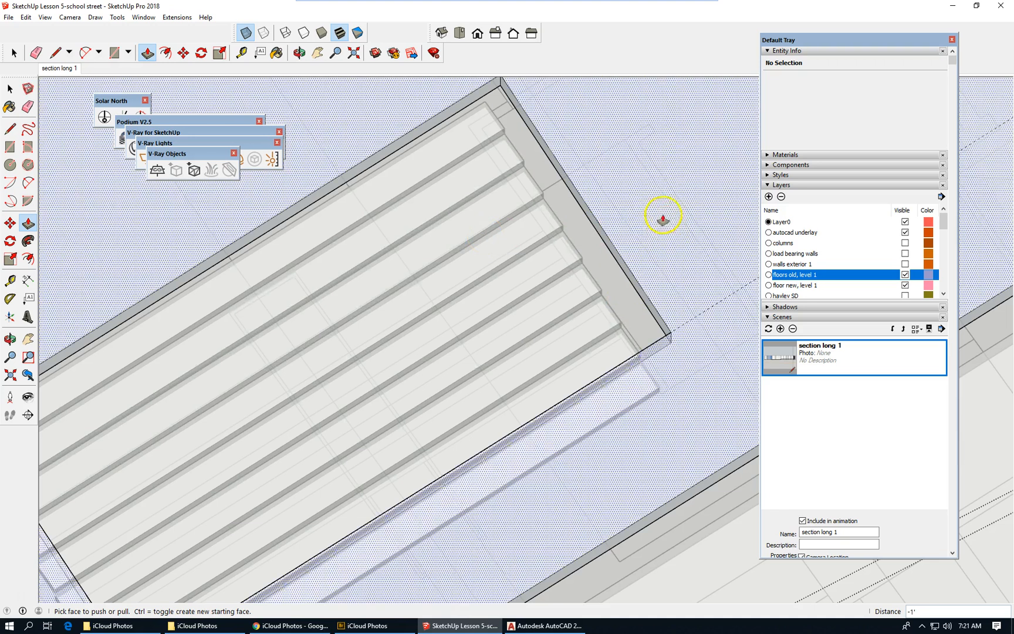
scroll(646, 241, "down", 3)
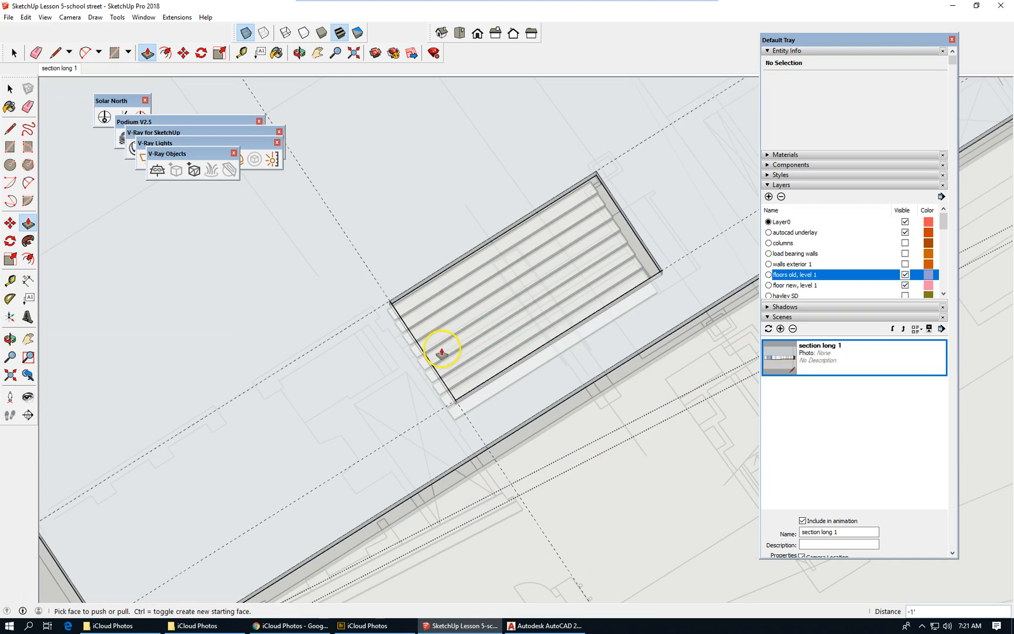
scroll(420, 365, "down", 1)
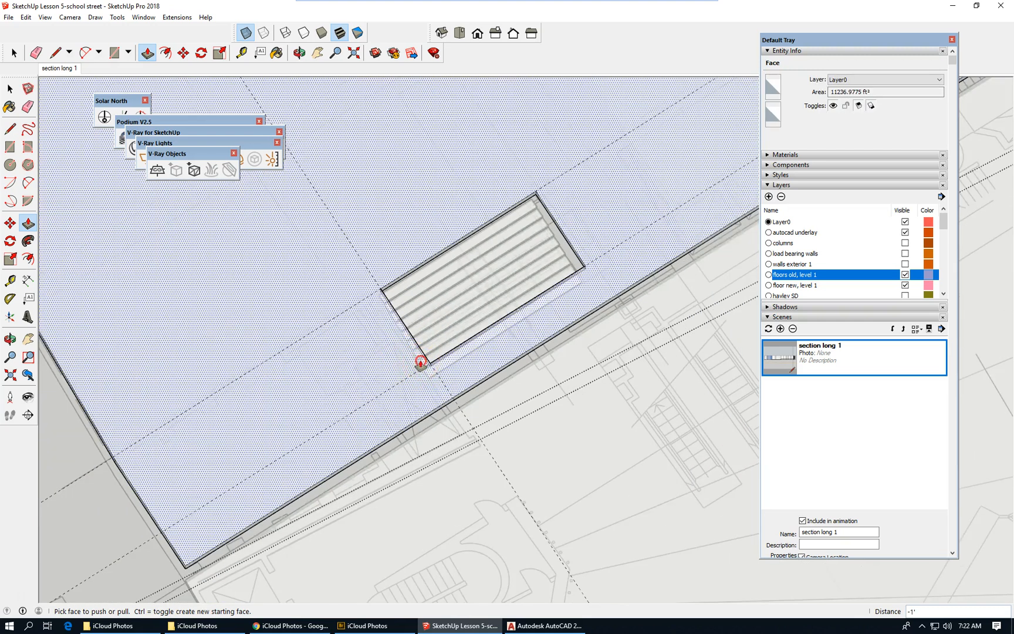
scroll(502, 342, "down", 1)
middle_click_drag(568, 272, 675, 353)
scroll(452, 354, "up", 3)
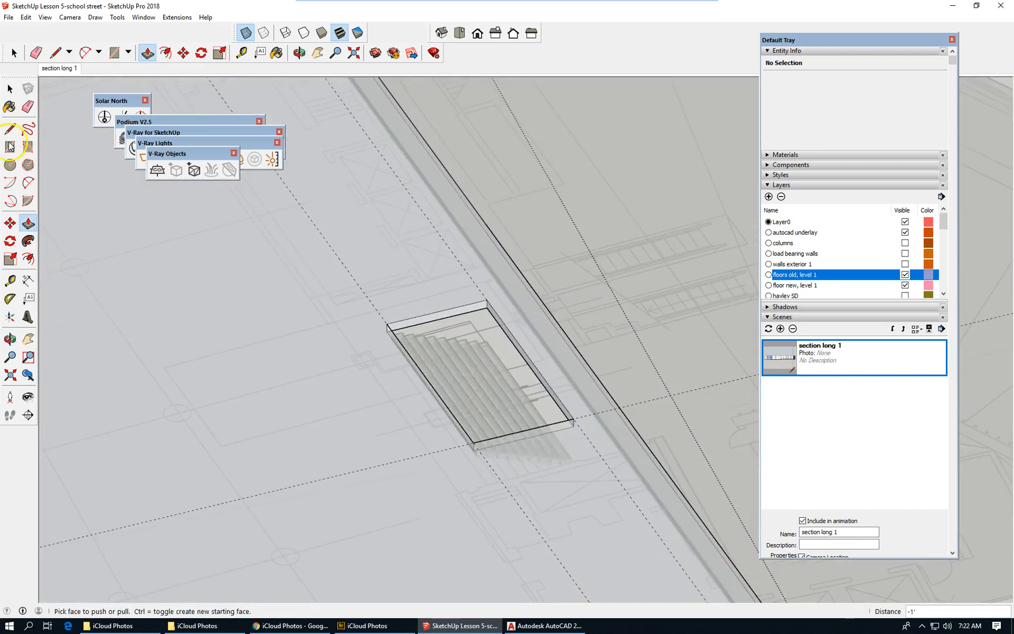
left_click(14, 53)
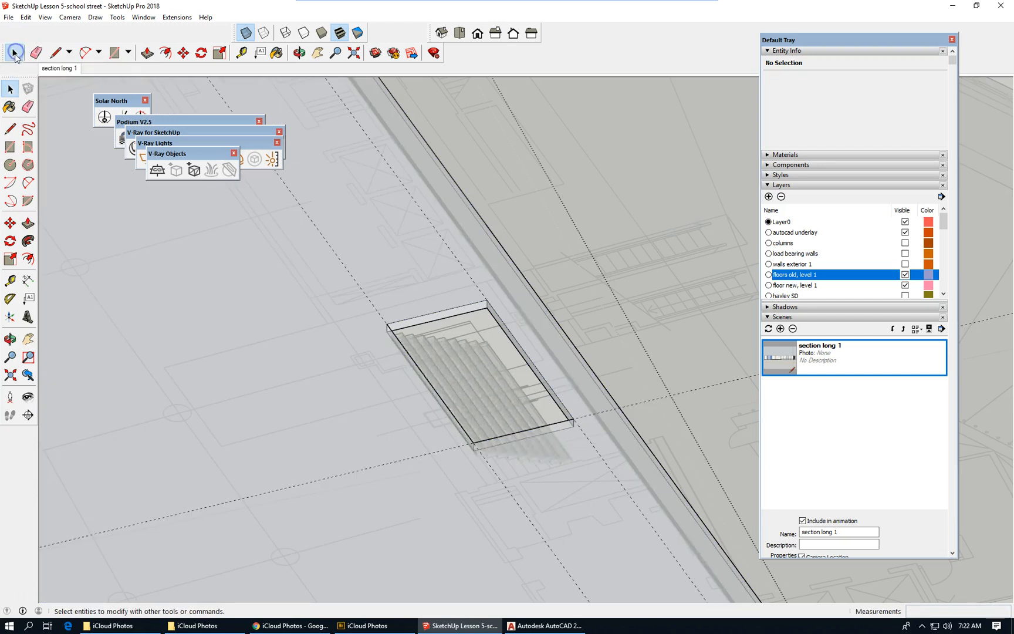
scroll(528, 386, "up", 6)
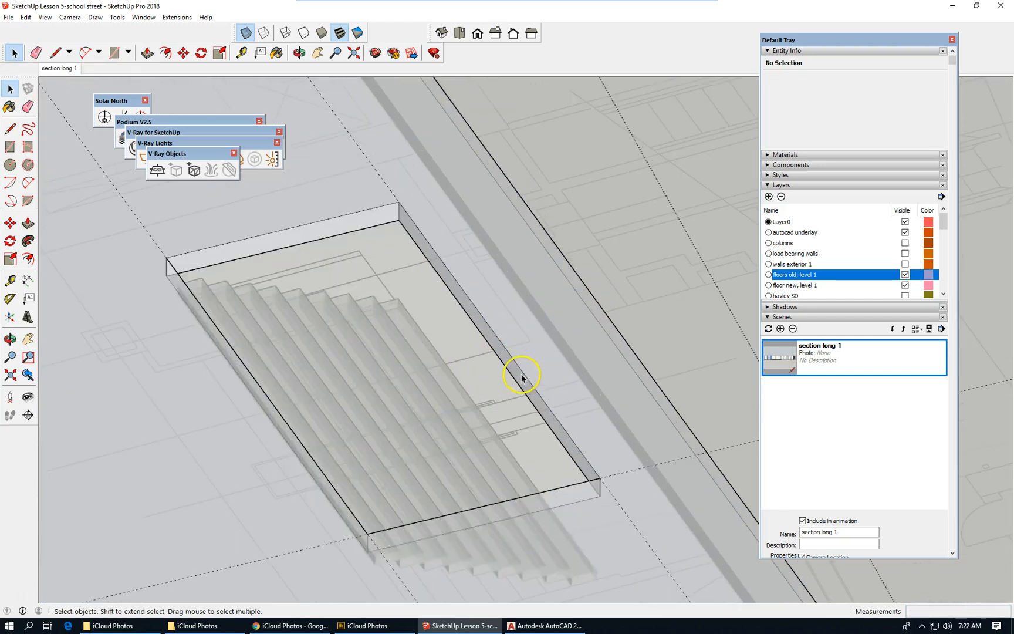
left_click(514, 373)
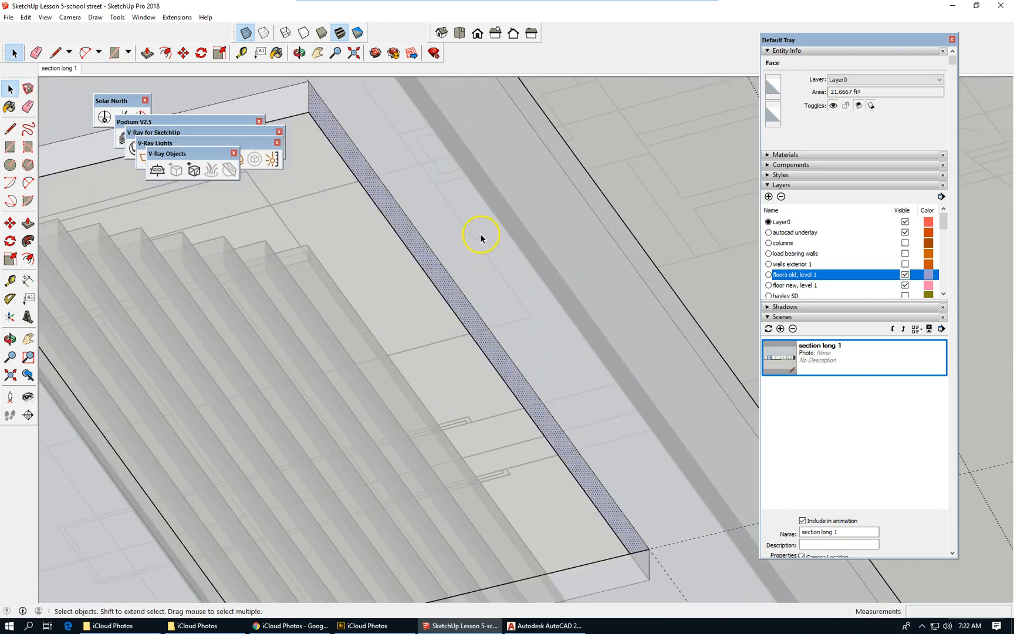
scroll(459, 296, "down", 3)
scroll(513, 301, "down", 1)
scroll(249, 199, "down", 1)
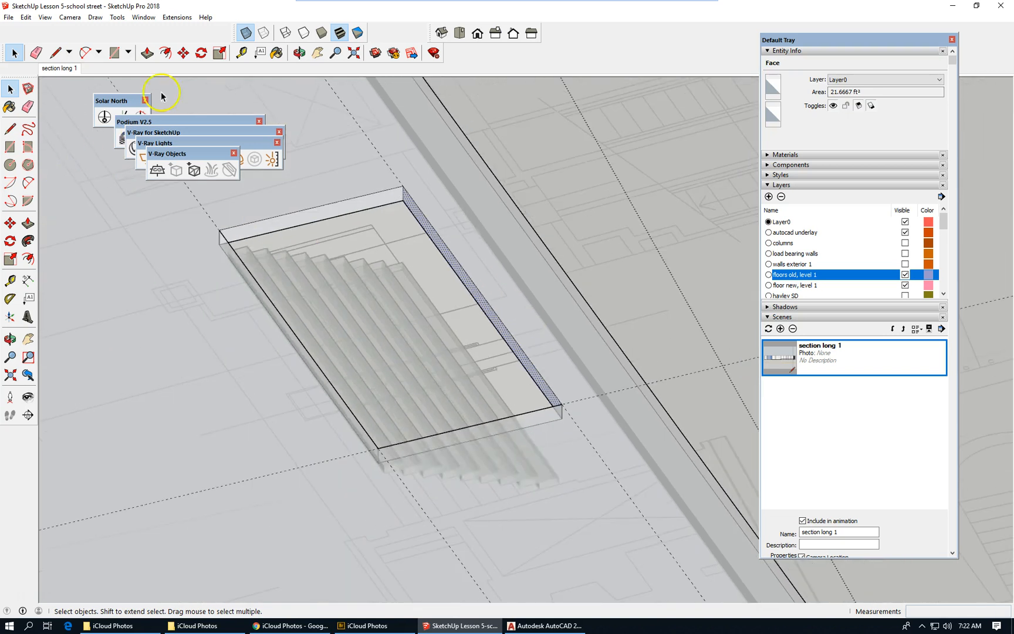
left_click(147, 54)
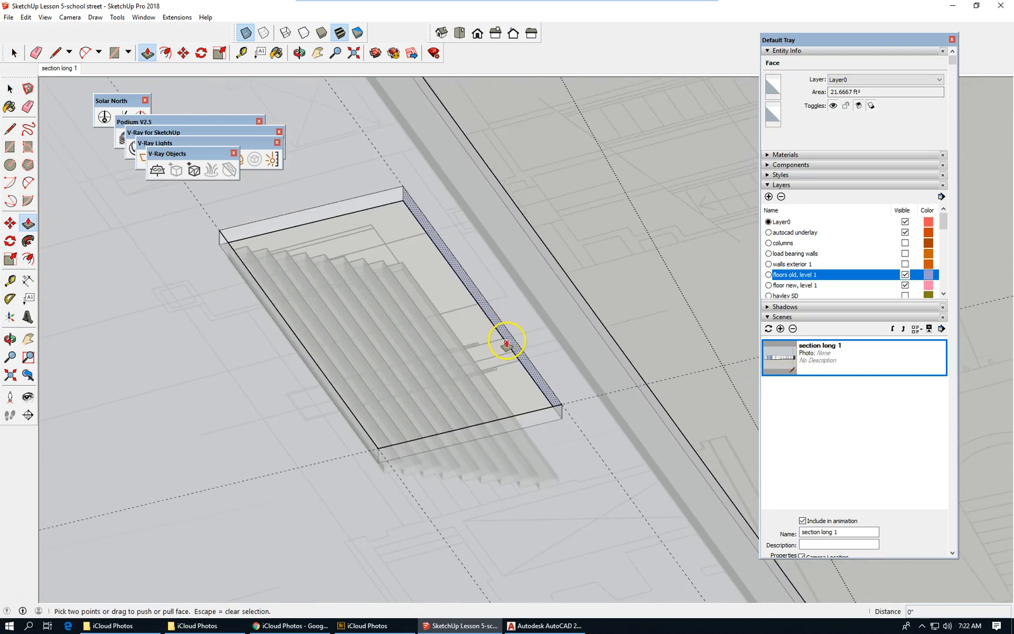
left_click(507, 341)
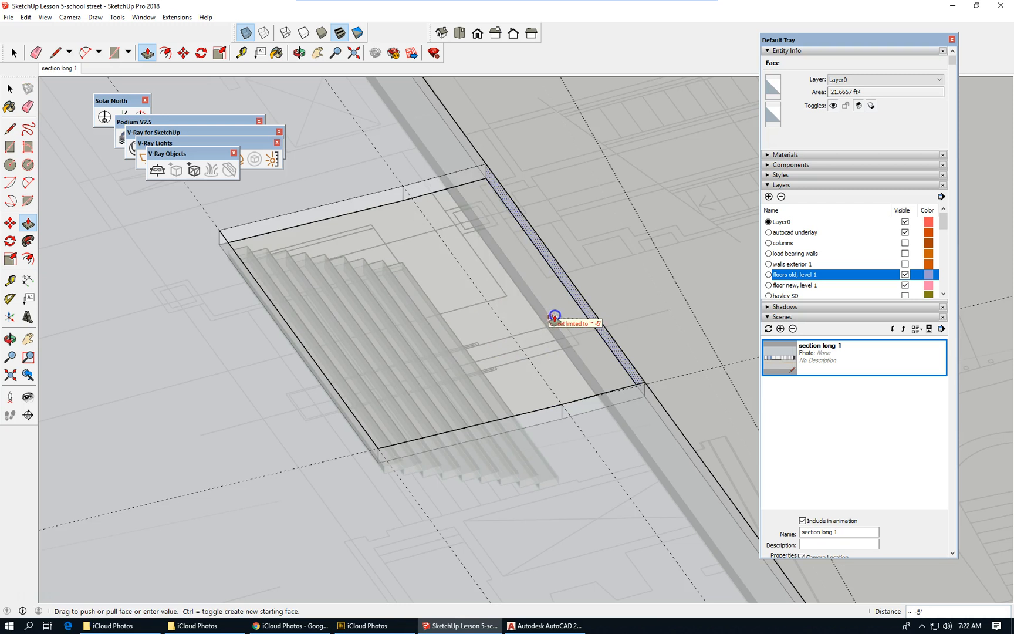
left_click(583, 303)
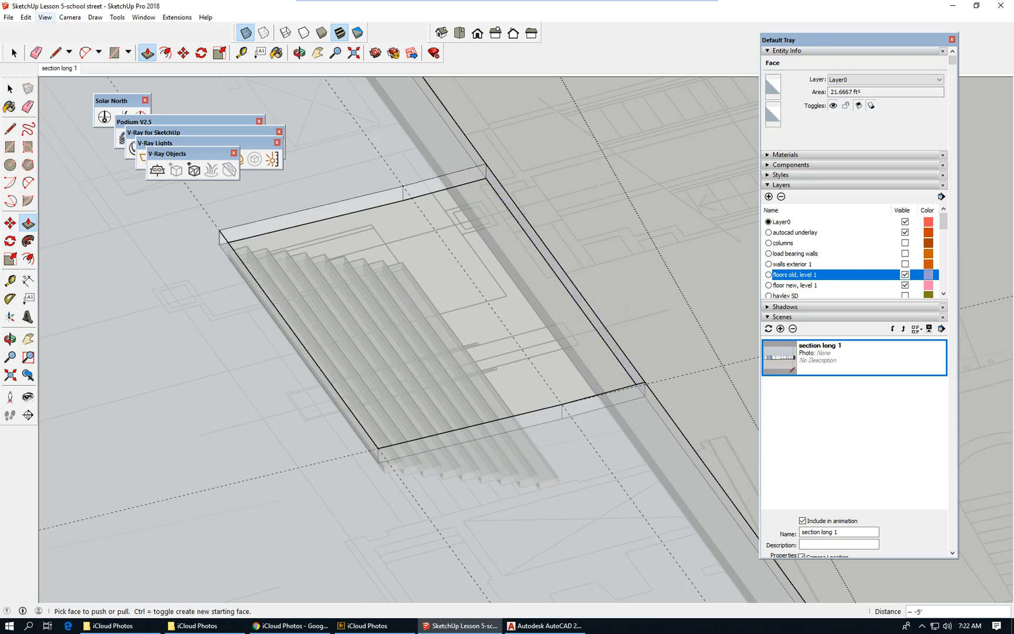
Step: Erase the slab-edge line left across the open side of the stair opening and close the old floor group
left_click(35, 52)
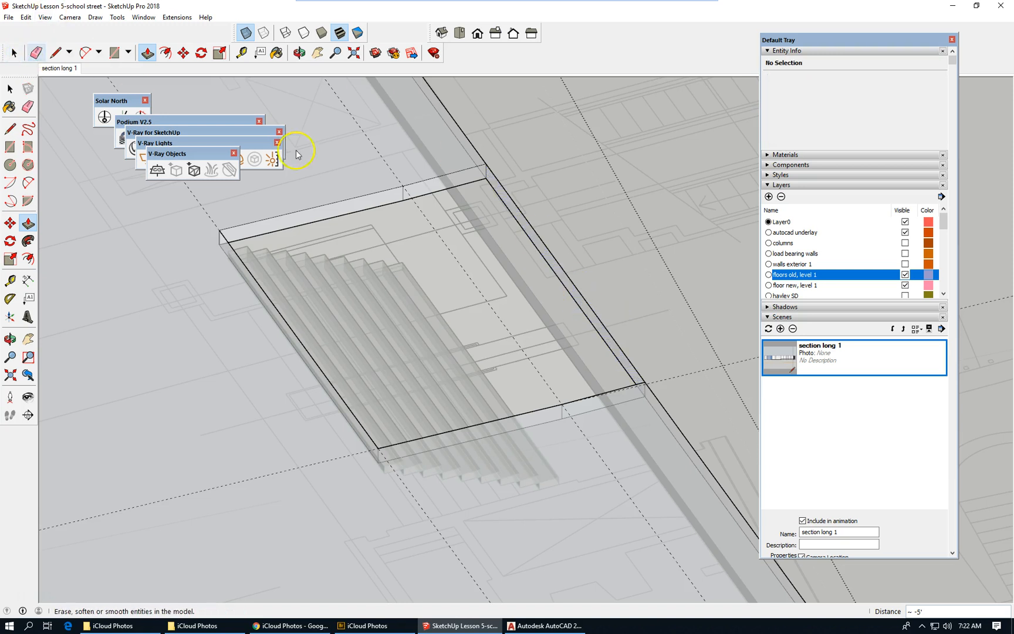
left_click(515, 211)
scroll(455, 187, "down", 3)
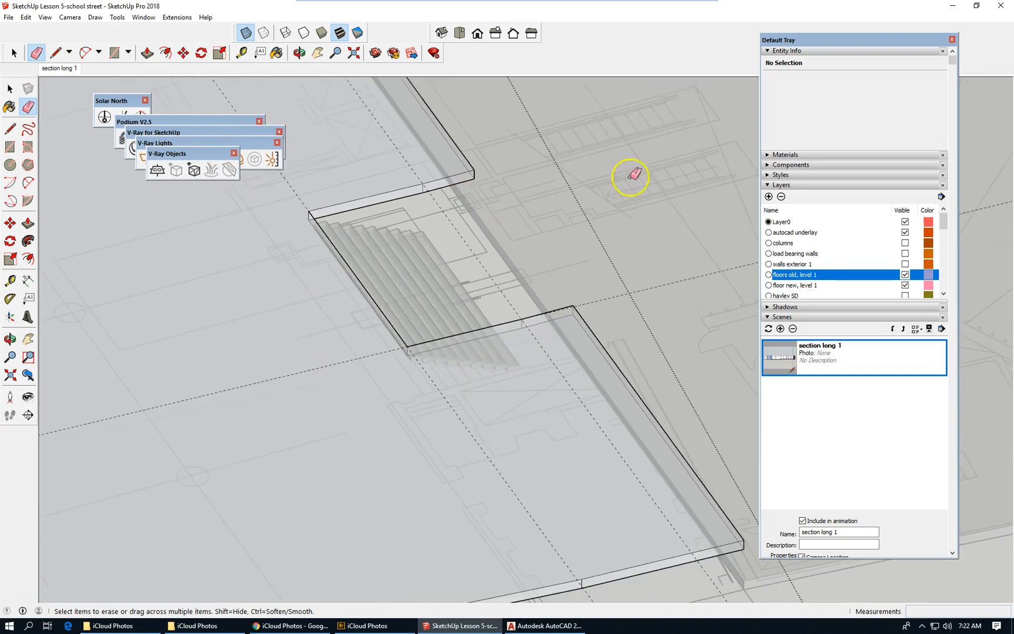
right_click(610, 169)
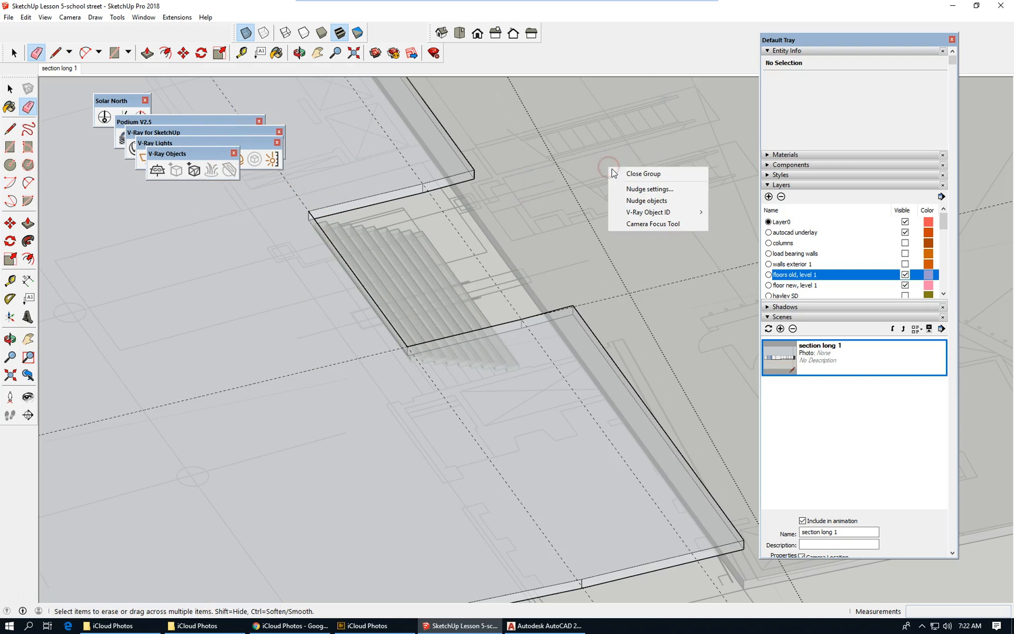
left_click(644, 174)
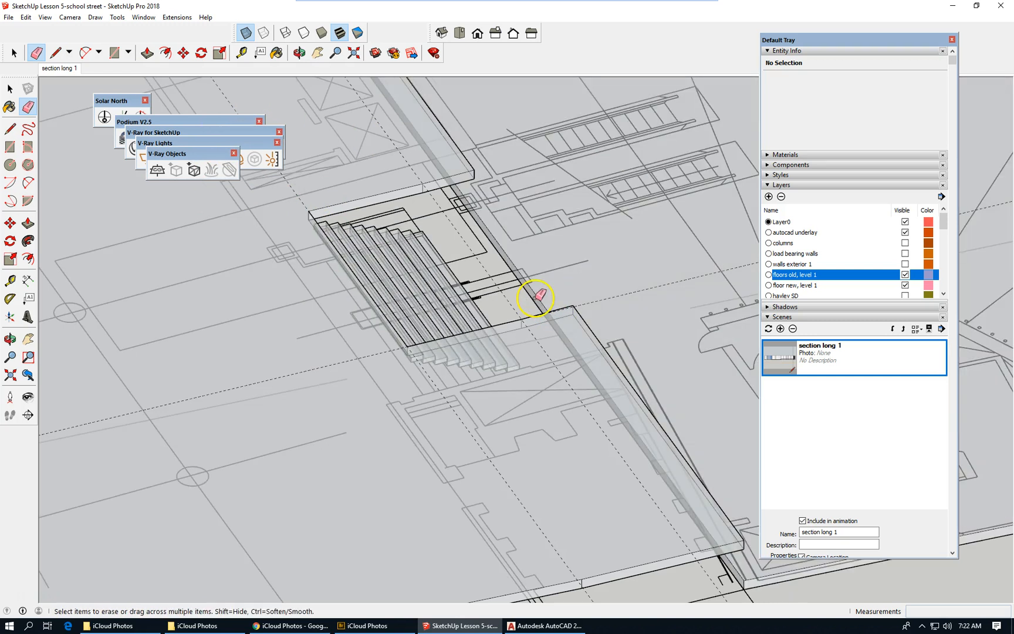
Step: Examine the widened stair opening and the surrounding floor slabs from several angles against the plan underlay
scroll(421, 253, "down", 3)
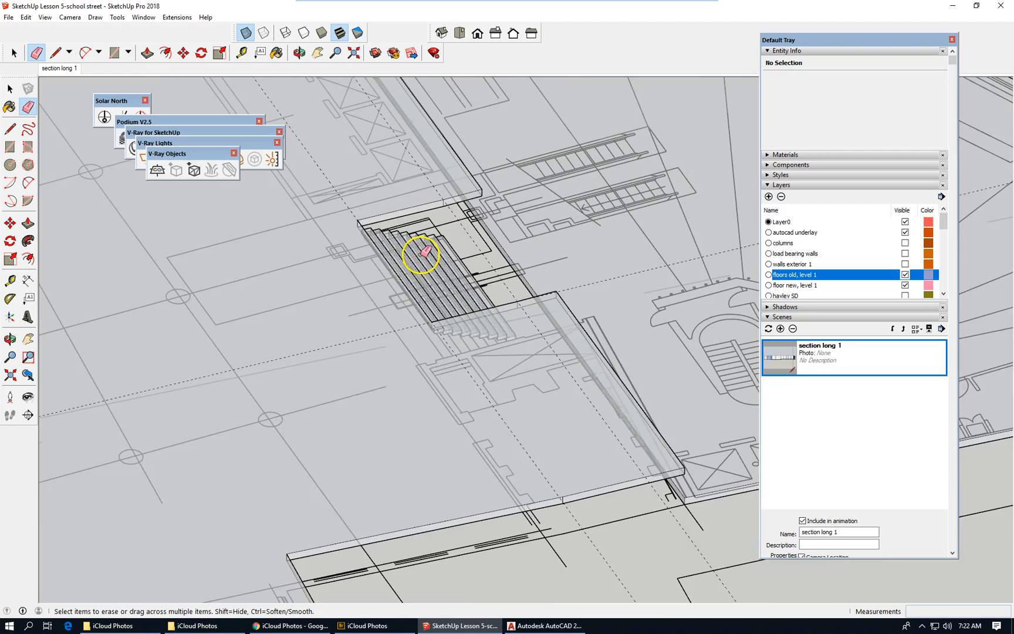
scroll(600, 325, "down", 2)
mouse_move(602, 315)
middle_mouse_down()
mouse_move(543, 337)
mouse_move(498, 333)
mouse_move(430, 355)
mouse_move(339, 356)
mouse_move(215, 335)
mouse_move(203, 294)
mouse_move(214, 266)
middle_mouse_up()
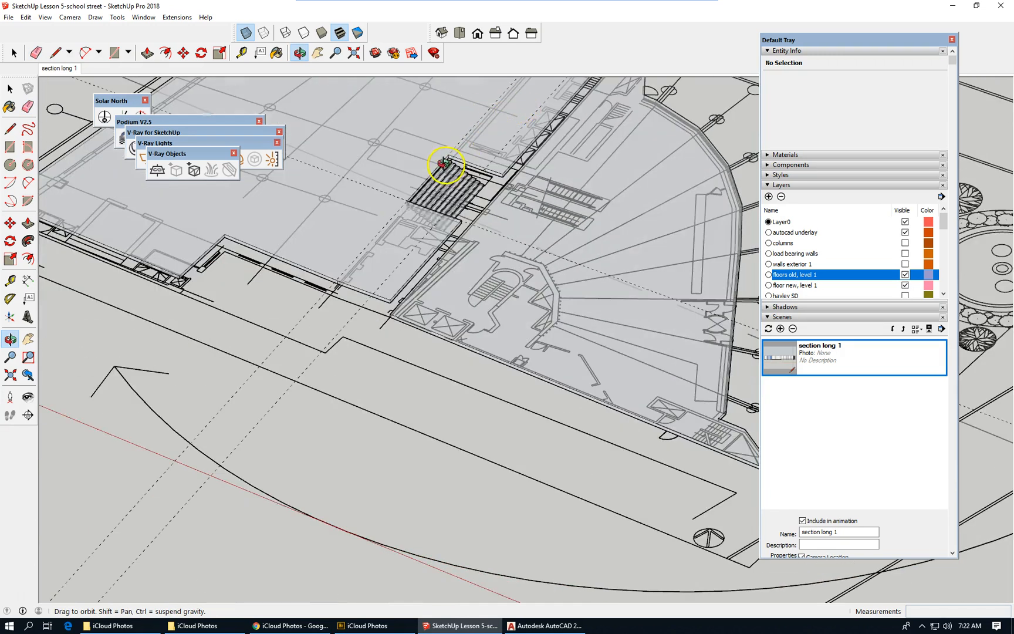
scroll(464, 223, "up", 1)
key("e")
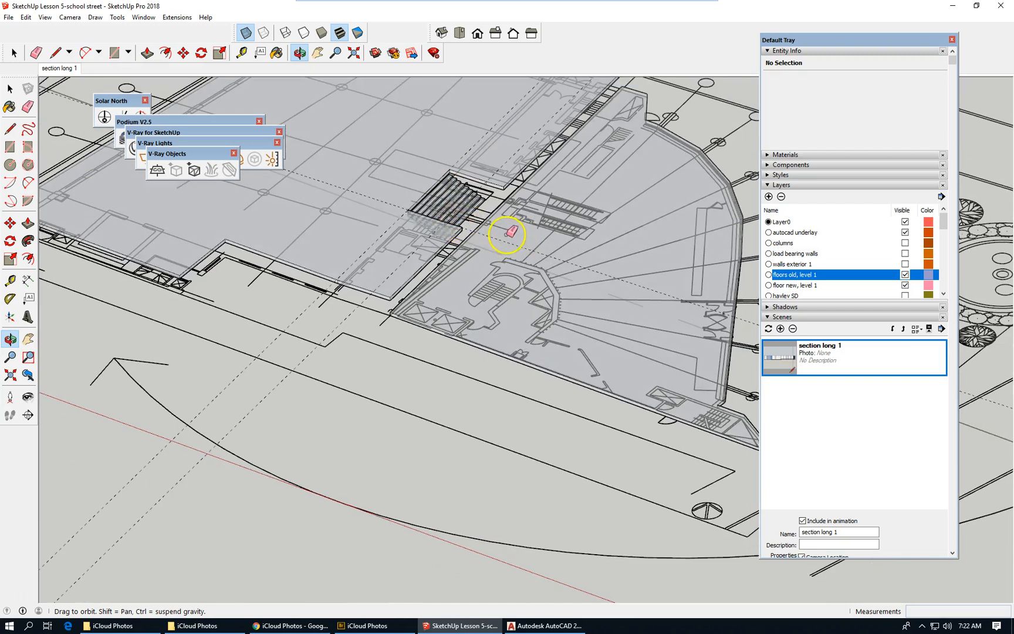
scroll(510, 230, "up", 3)
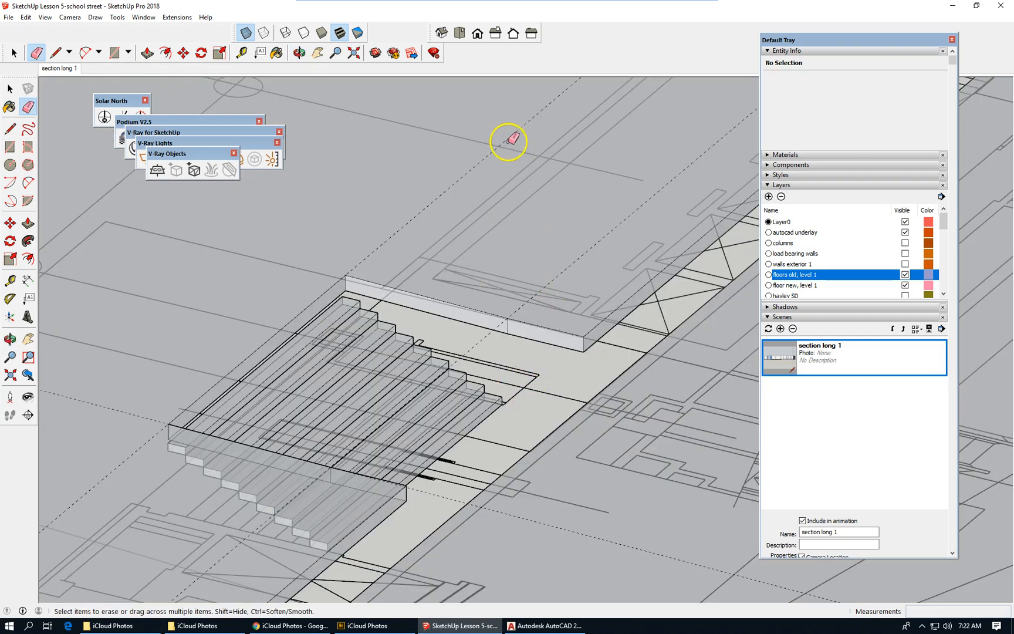
scroll(491, 137, "down", 1)
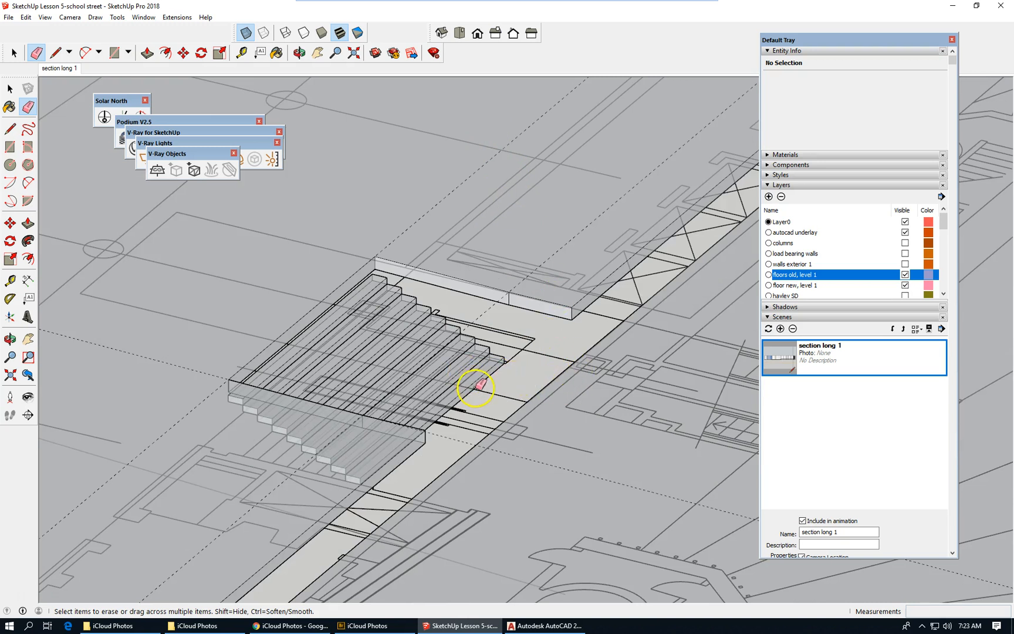
scroll(528, 155, "down", 2)
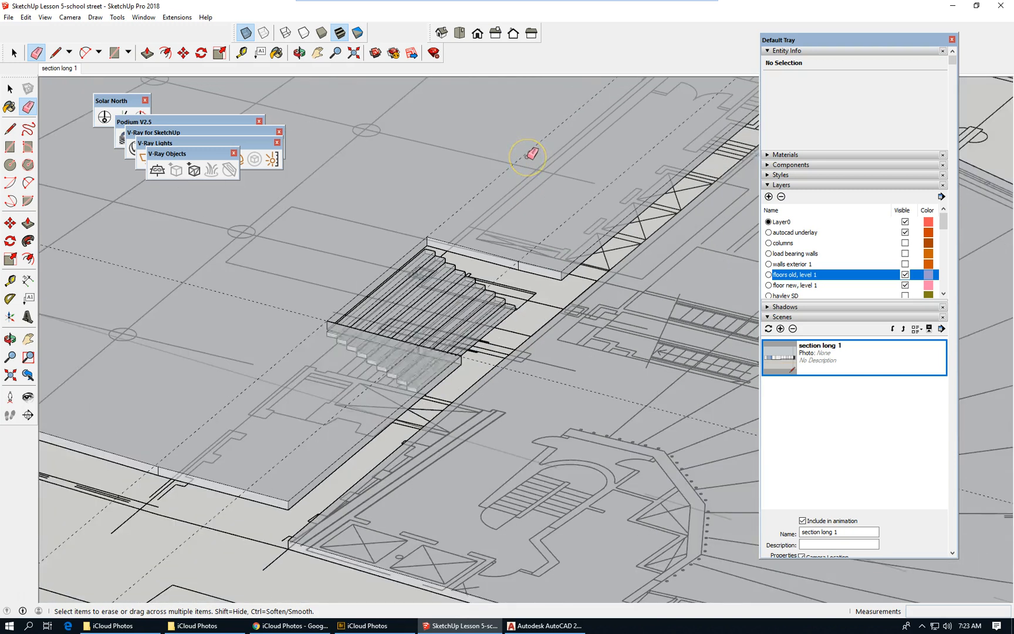
scroll(532, 154, "down", 1)
mouse_move(508, 156)
left_mouse_down()
mouse_move(492, 173)
mouse_move(484, 166)
mouse_move(484, 221)
left_mouse_up()
left_click_drag(322, 330, 352, 355)
left_click_drag(152, 466, 150, 468)
left_click(311, 402)
mouse_move(511, 261)
left_mouse_down()
mouse_move(508, 335)
mouse_move(503, 326)
left_mouse_up()
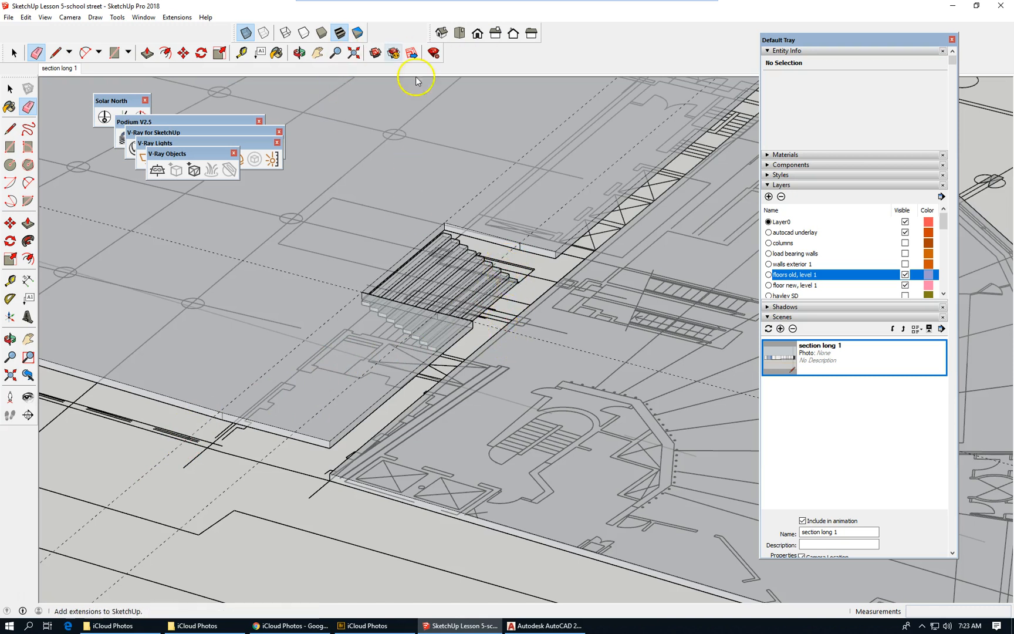
Step: Measure the distance from the stair's outer upper corner to the edge of the new floor in top view
left_click(460, 34)
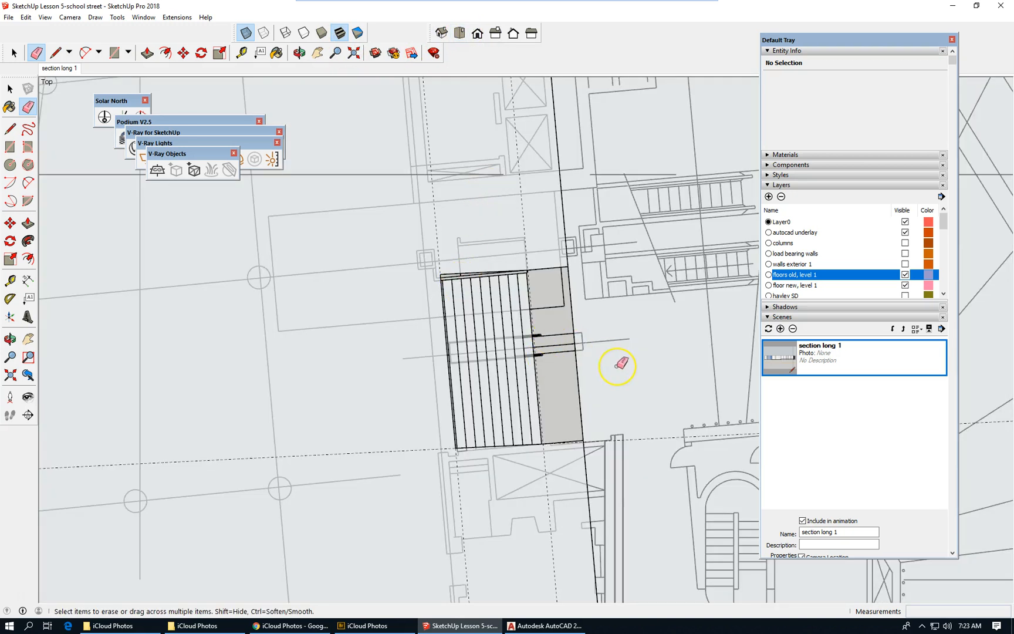
scroll(620, 363, "up", 2)
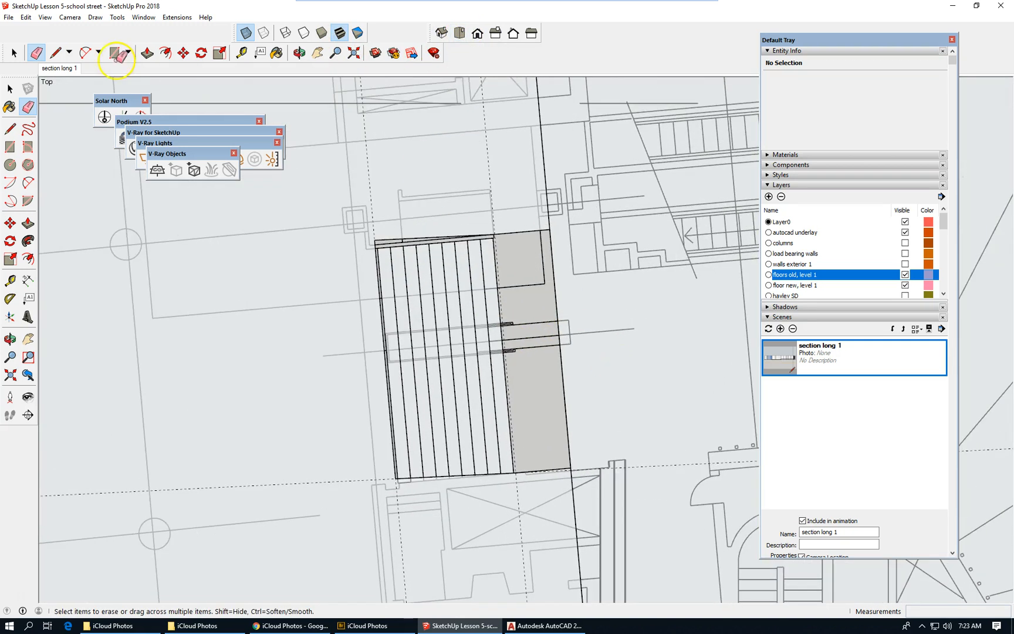
left_click(12, 282)
scroll(495, 247, "up", 4)
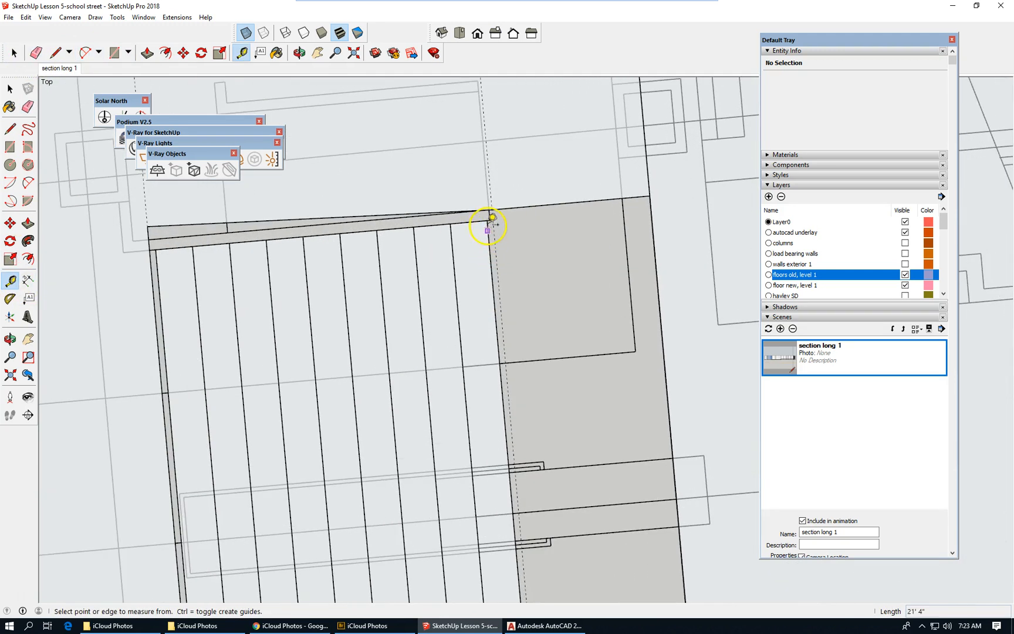
left_click(487, 220)
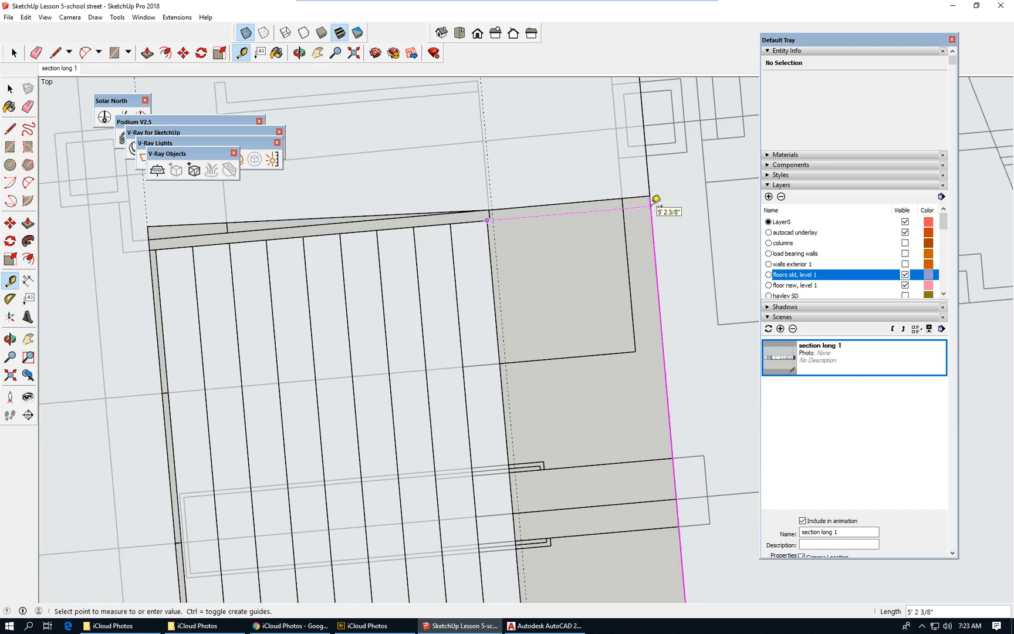
left_click(14, 53)
Step: Hide the "floors old, level 1" layer to expose the stair and the new floor over the plan underlay
scroll(384, 200, "down", 3)
scroll(443, 142, "down", 6)
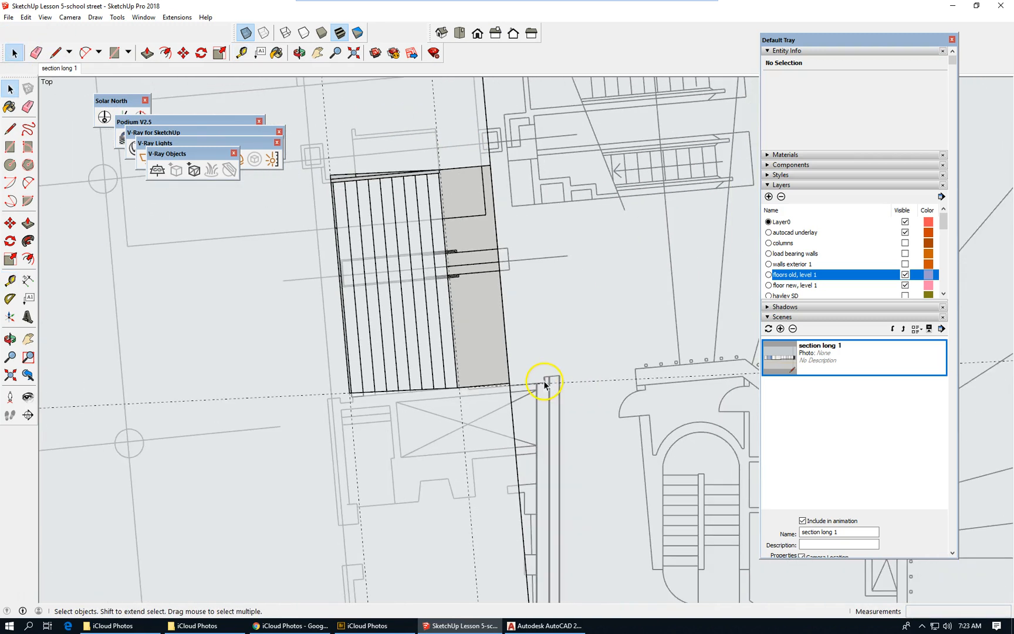
middle_click_drag(545, 355, 390, 159)
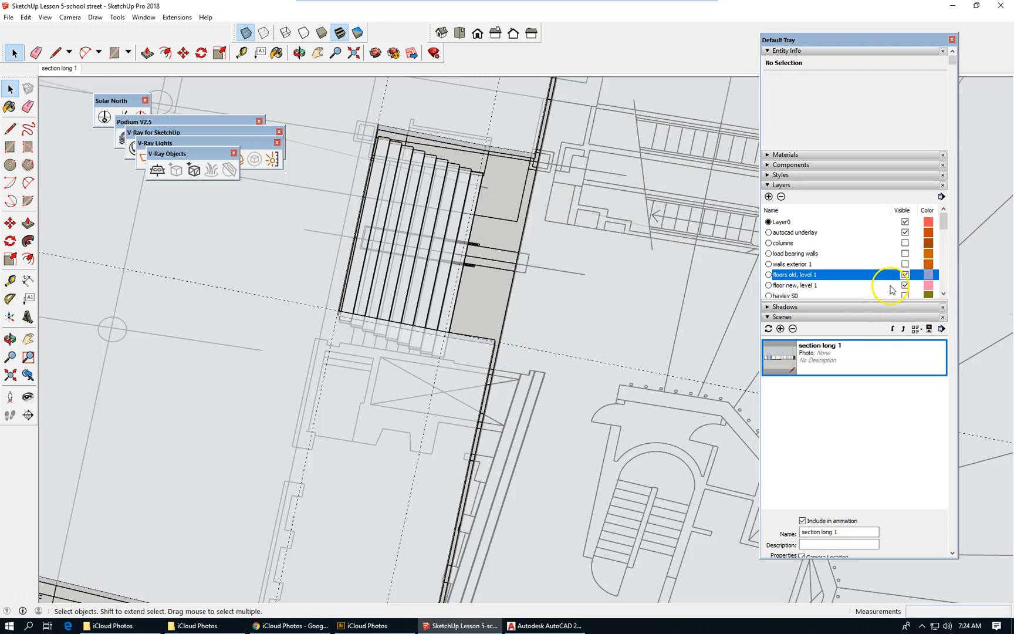
left_click(905, 275)
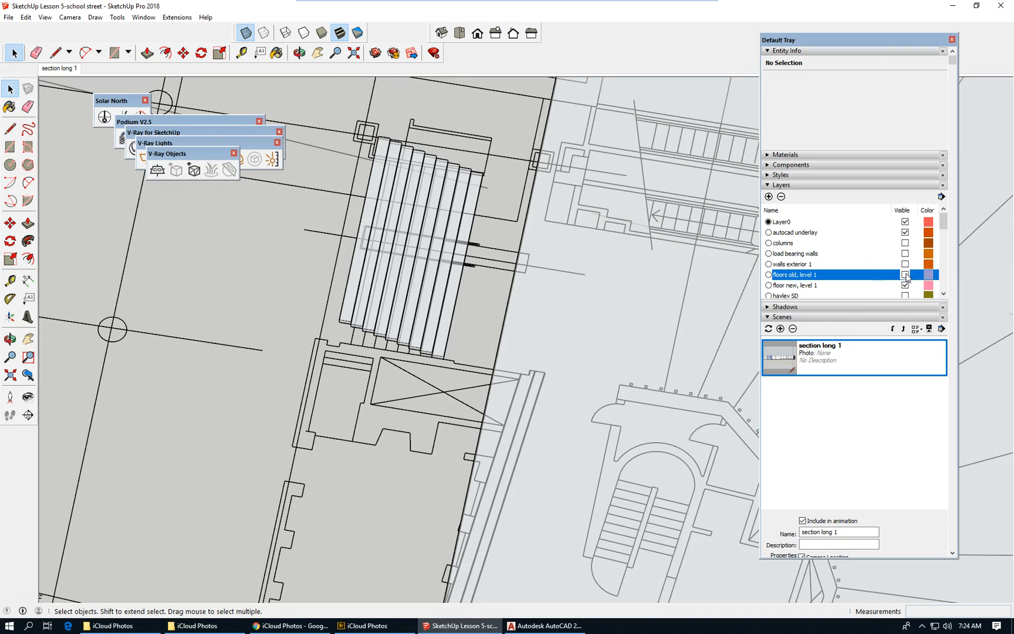
scroll(549, 387, "up", 5)
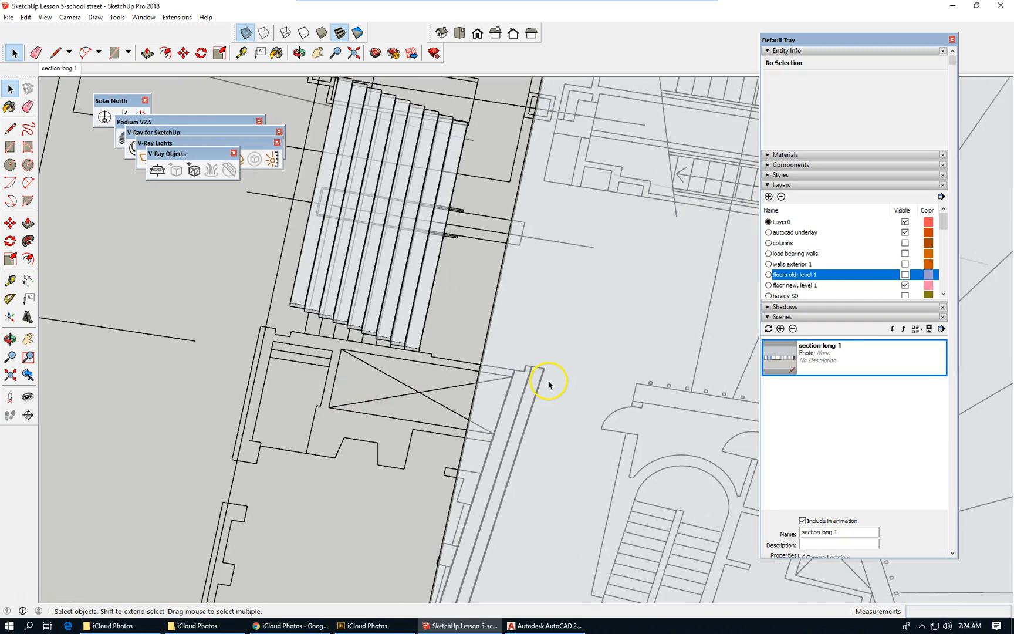
scroll(305, 344, "down", 3)
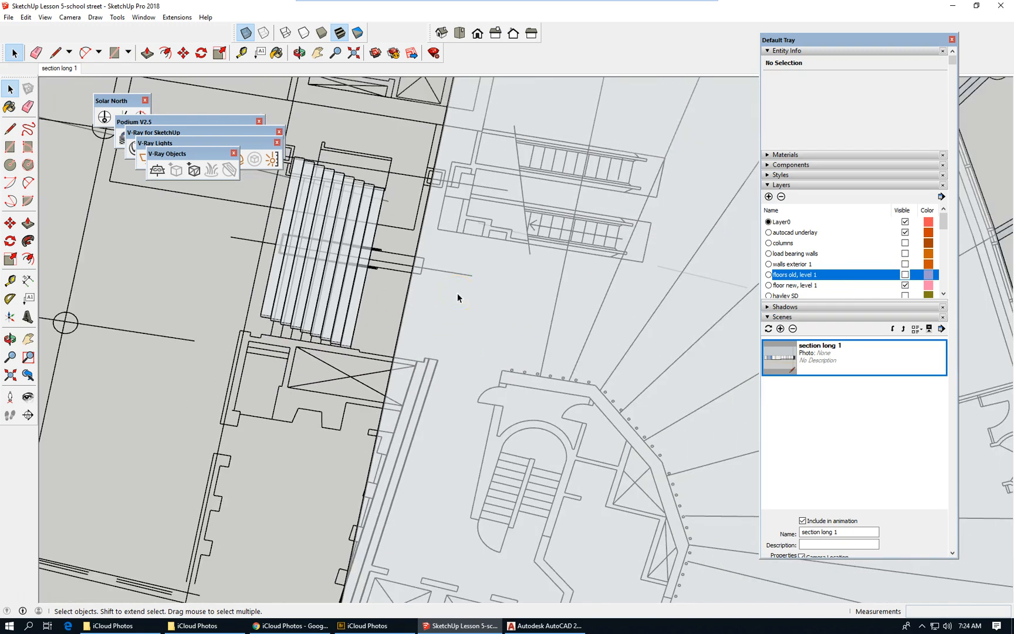
double_click(457, 294)
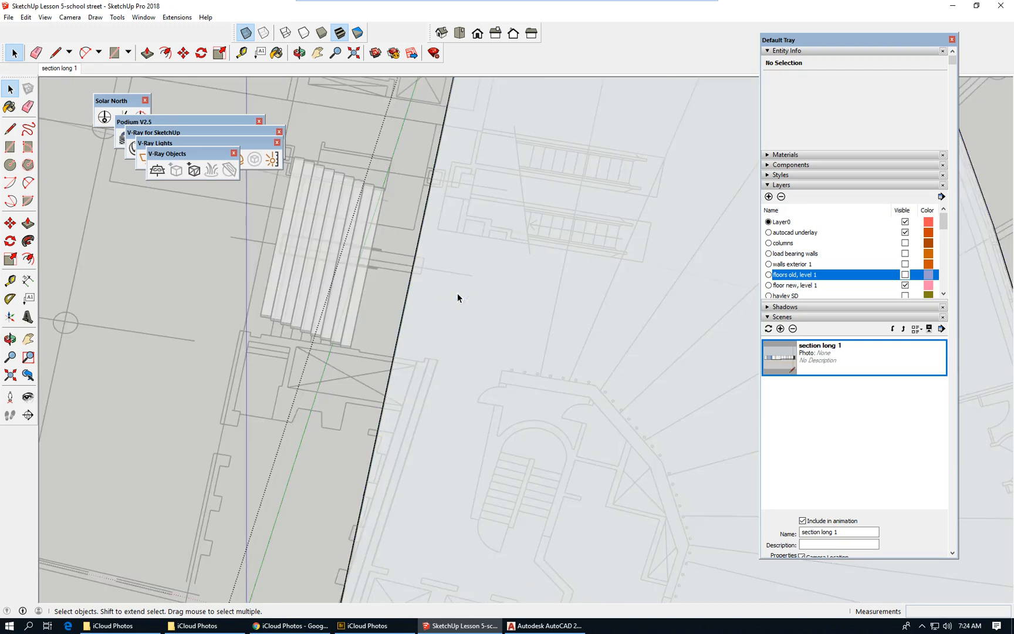
left_click(335, 277)
scroll(403, 369, "up", 1)
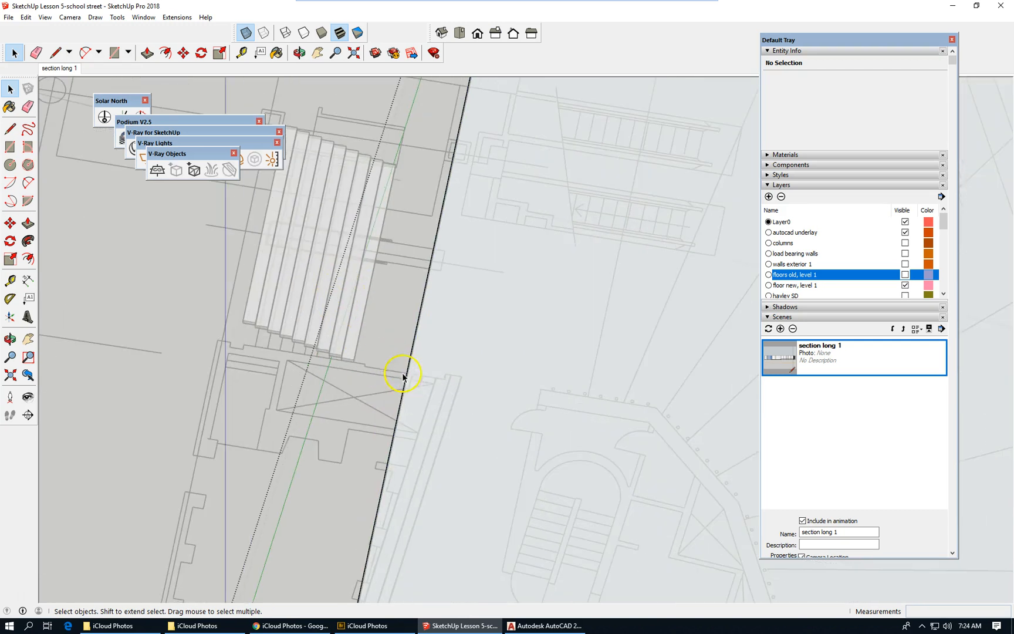
scroll(423, 369, "up", 2)
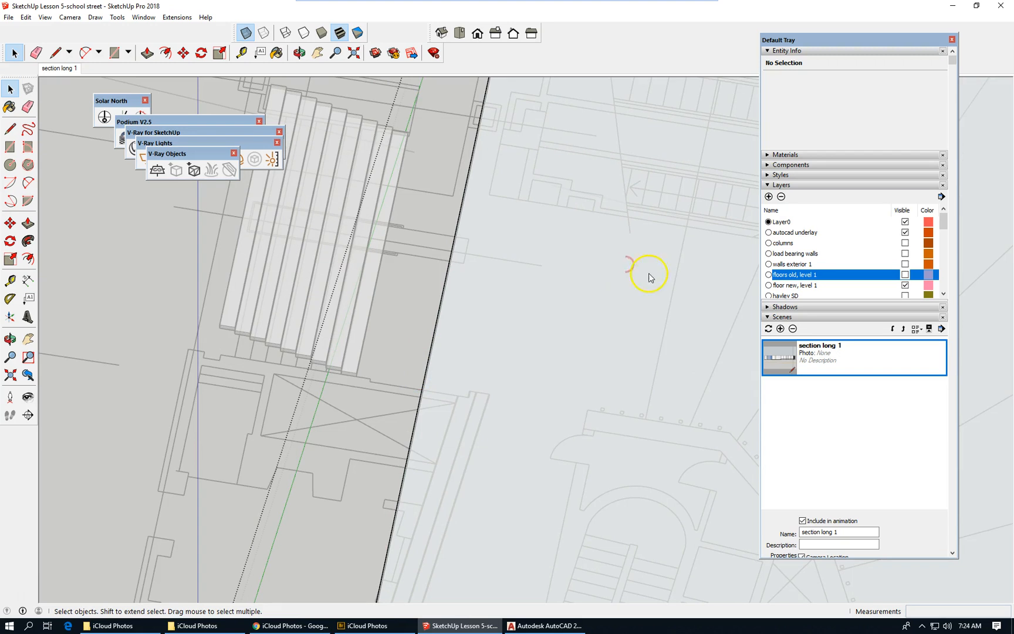
right_click(627, 267)
right_click(420, 311)
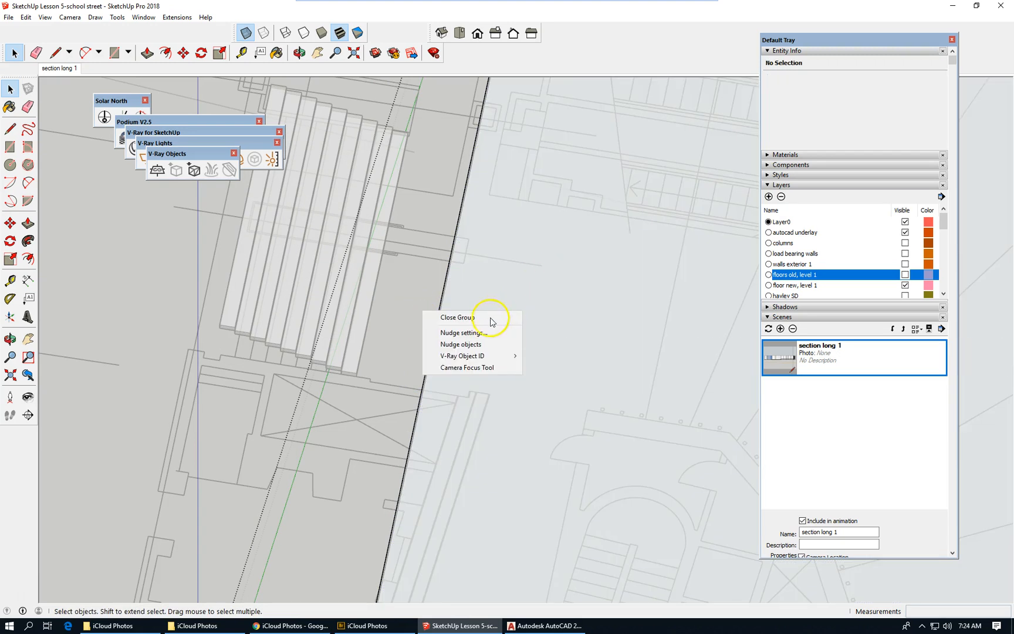
left_click(458, 317)
scroll(380, 359, "down", 3)
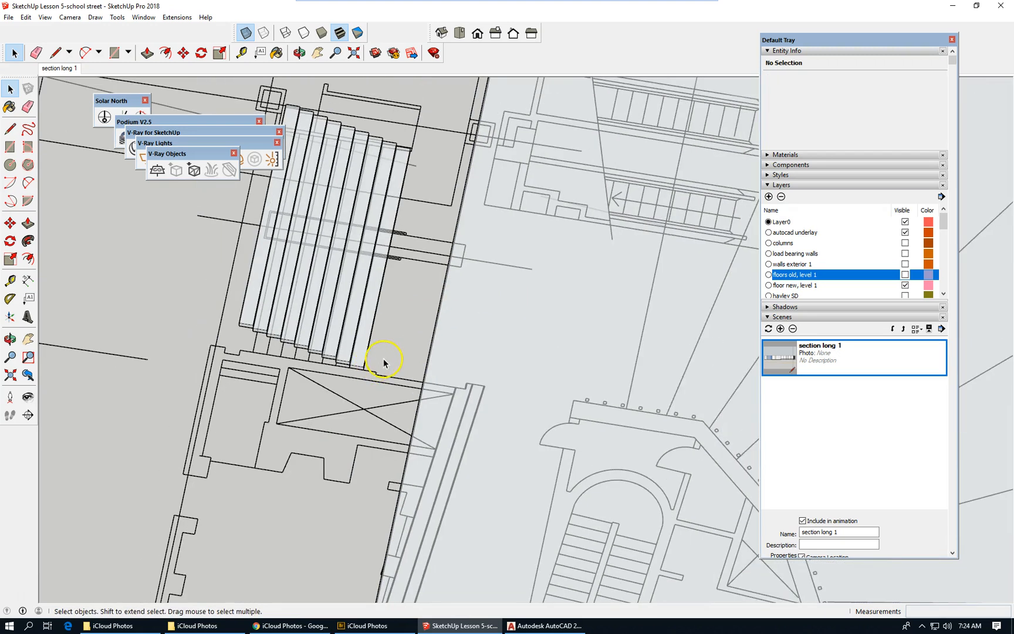
Step: Draw a line about 21' 4" long along the top tread's outer edge, then a perpendicular line to the new floor's edge
left_click(11, 128)
scroll(390, 352, "up", 1)
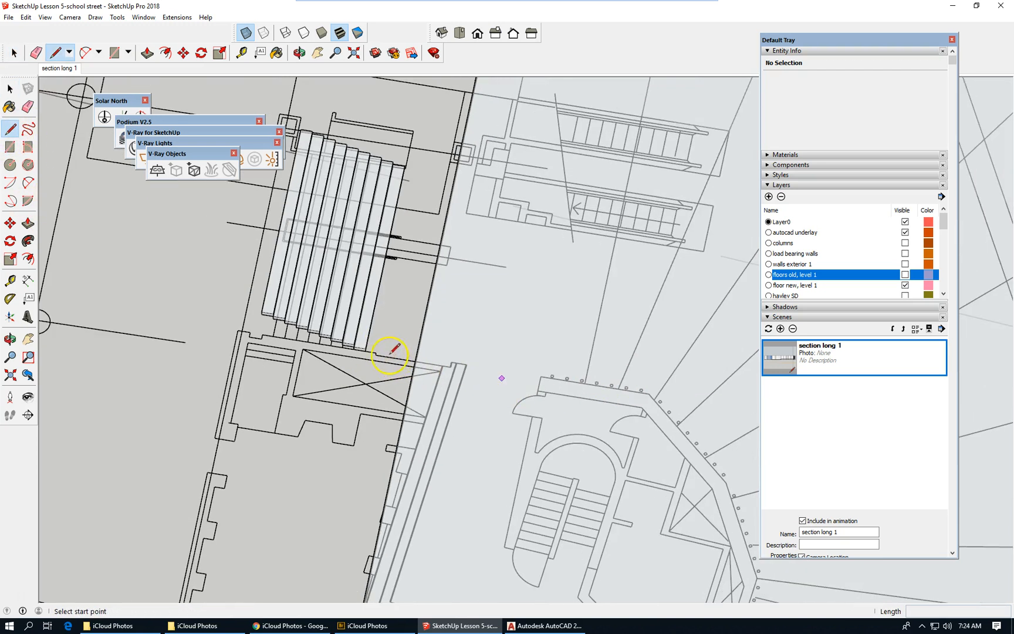
scroll(390, 352, "up", 1)
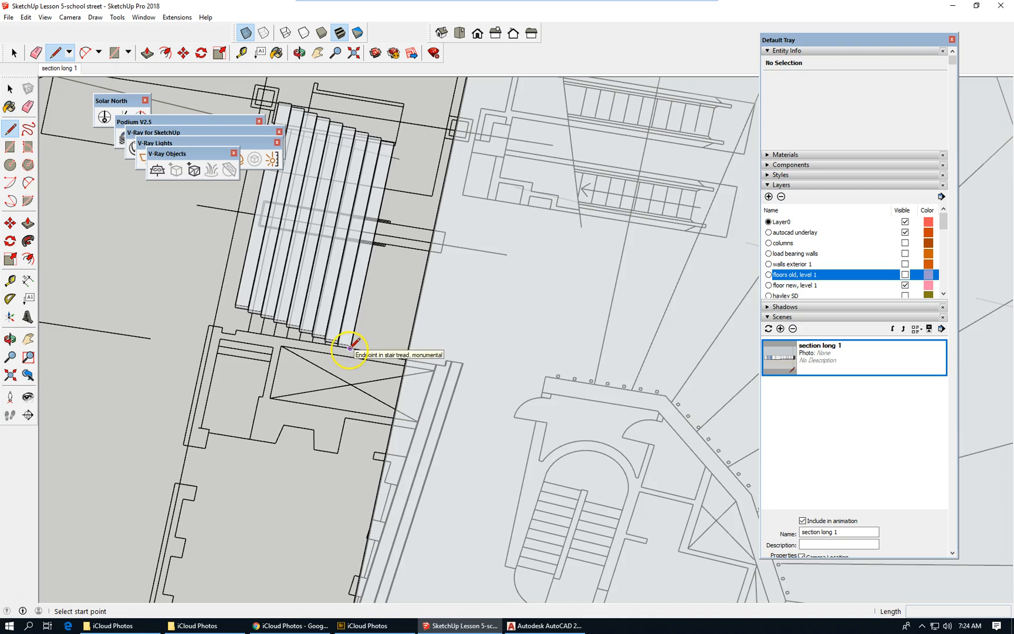
left_click(351, 348)
middle_click_drag(410, 122, 395, 101)
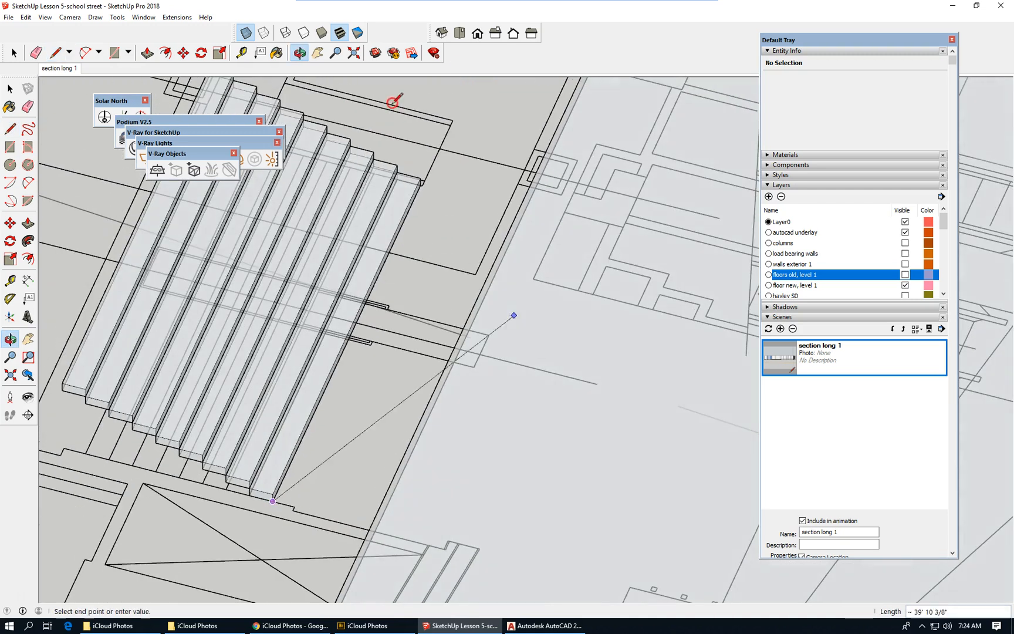
scroll(422, 185, "up", 1)
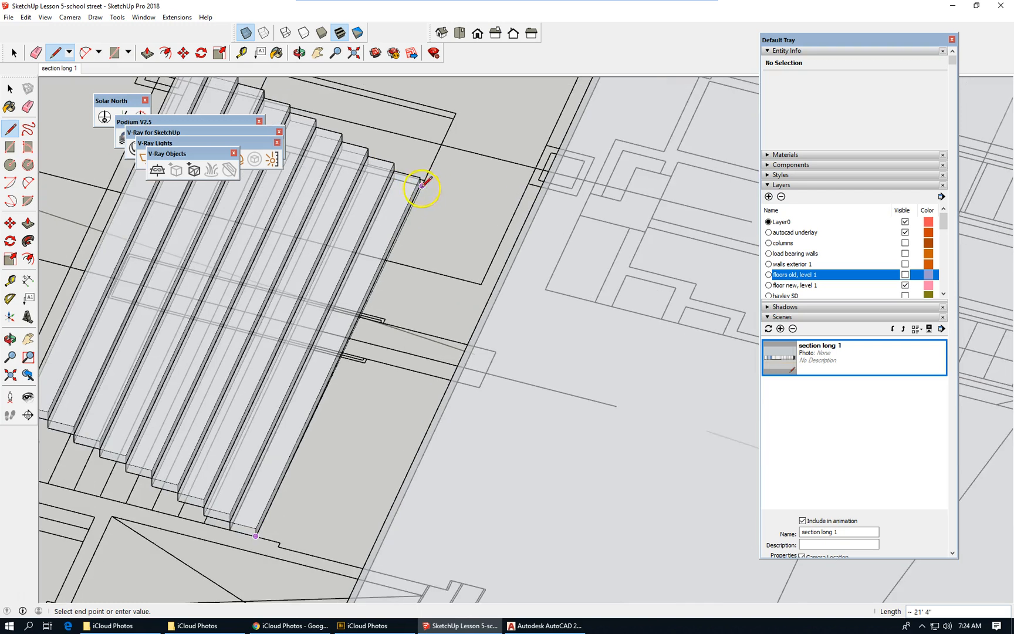
scroll(421, 185, "up", 2)
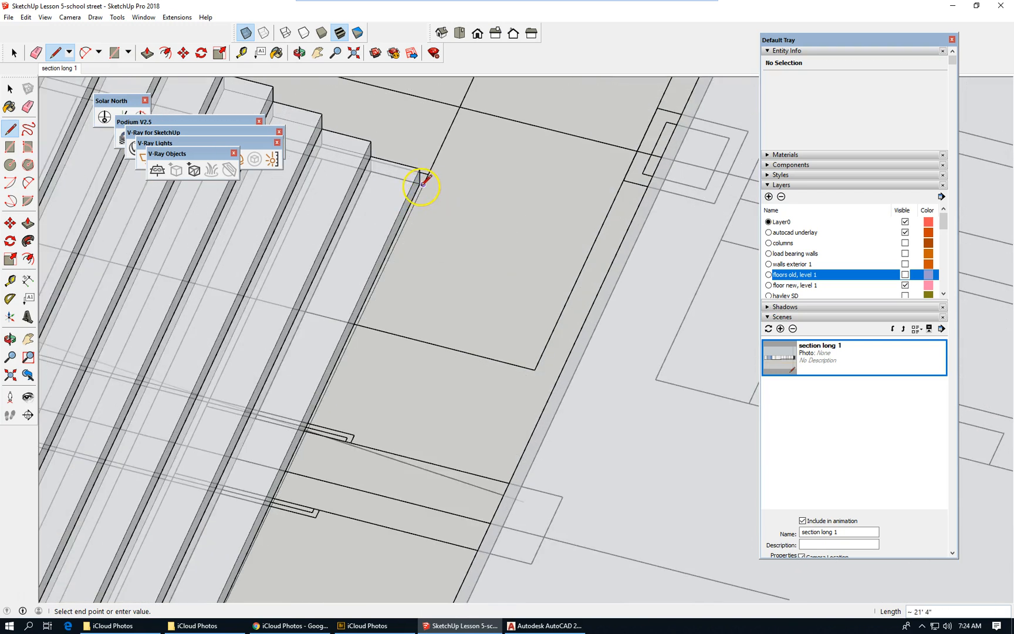
scroll(422, 185, "up", 2)
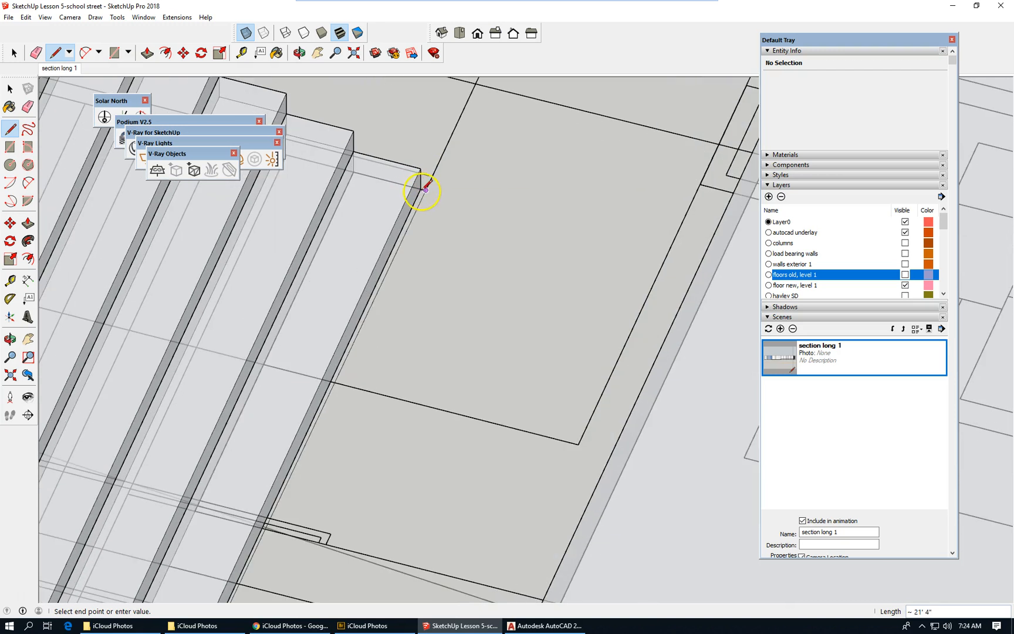
left_click(420, 189)
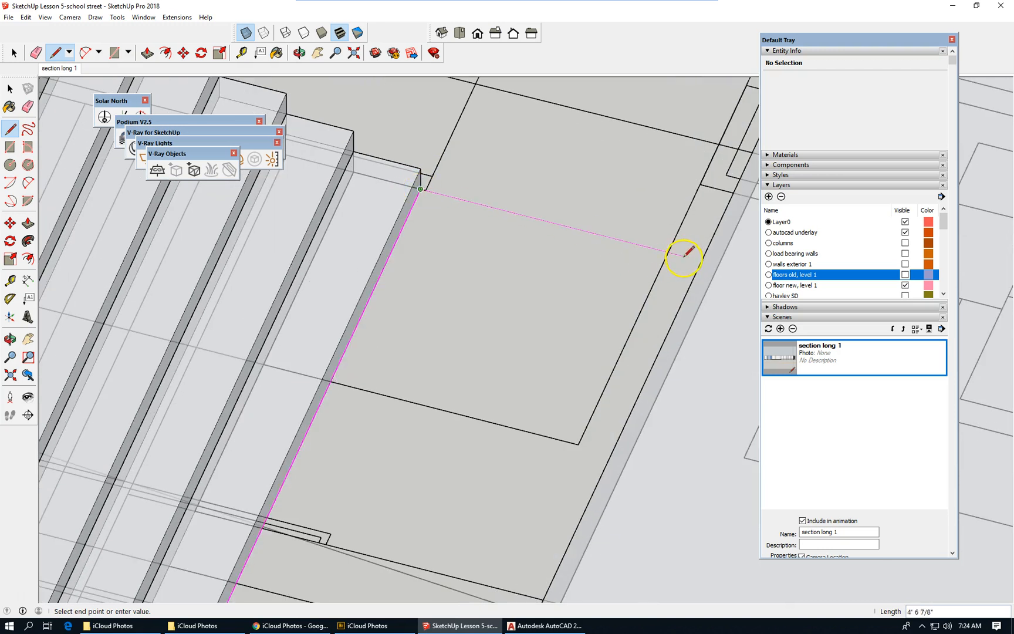
key("shift")
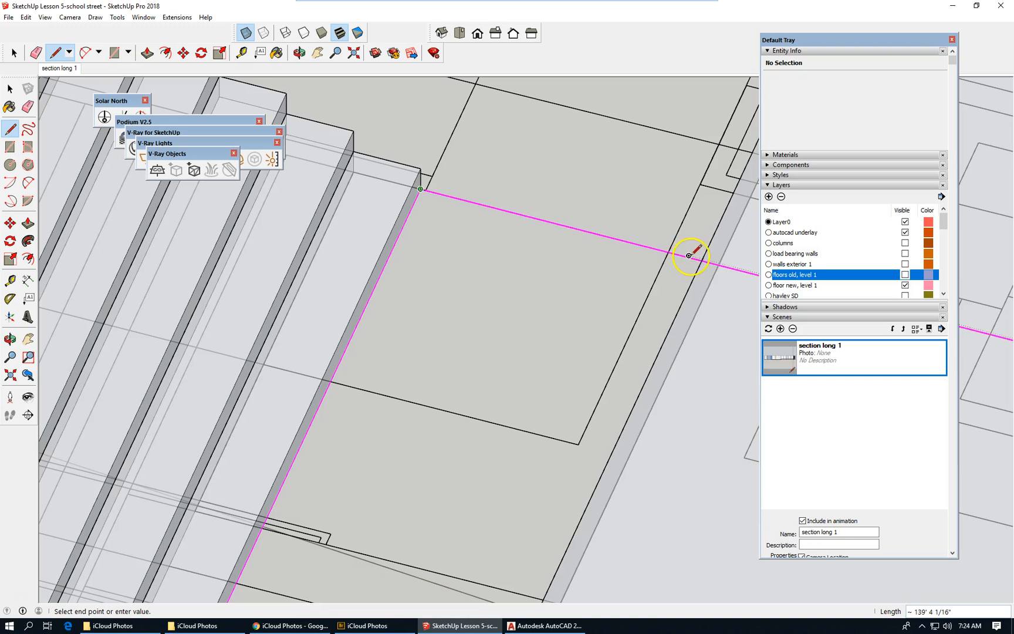
left_click(718, 266)
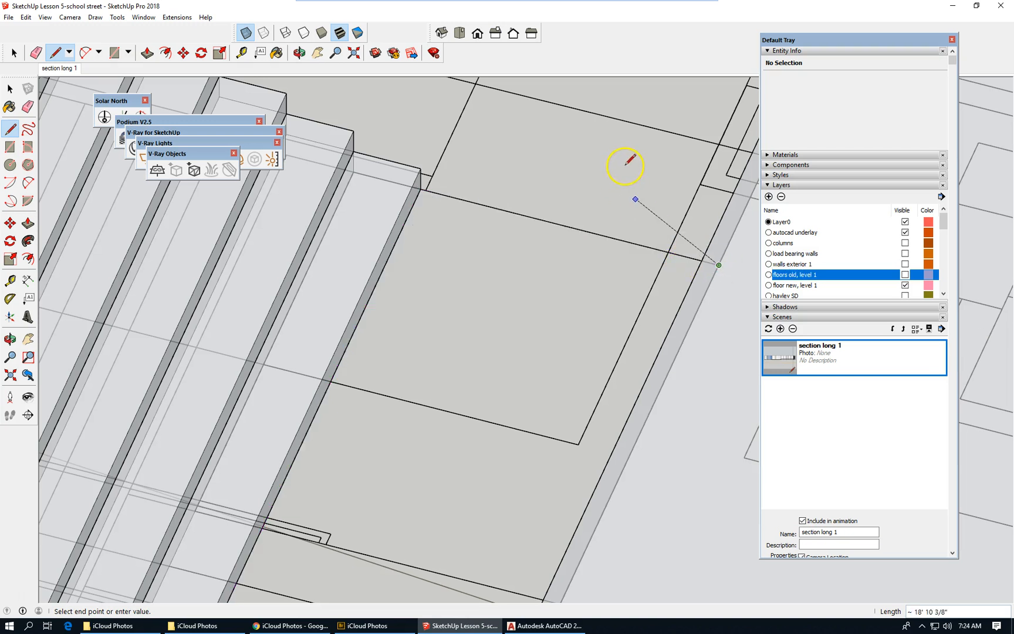
Step: Draw along the new floor's edge and back to the stair's lower outer corner to close the landing face
scroll(631, 163, "down", 2)
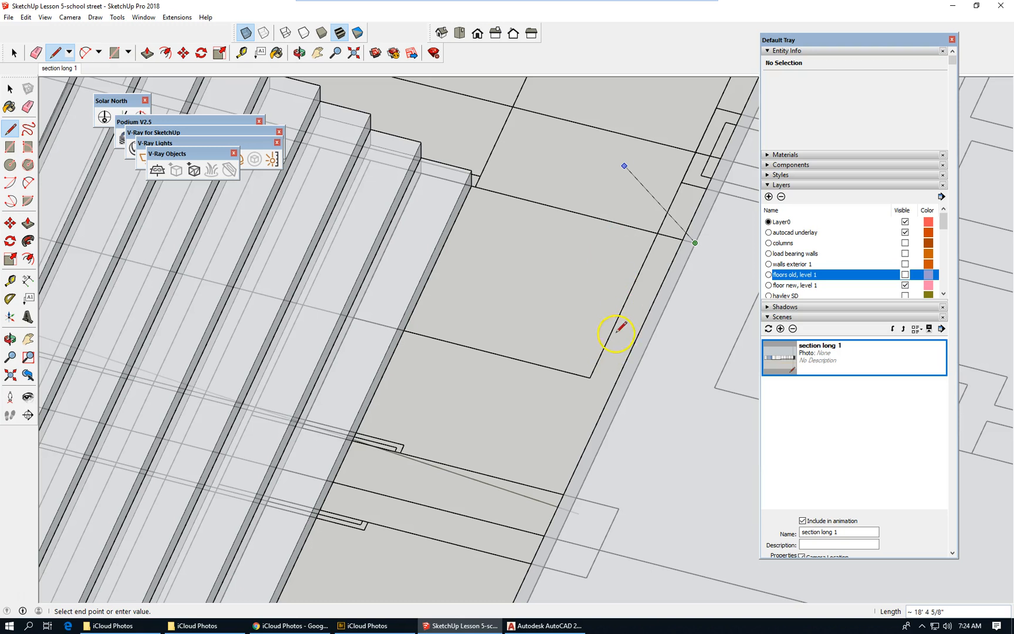
scroll(644, 279, "down", 3)
scroll(644, 277, "down", 2)
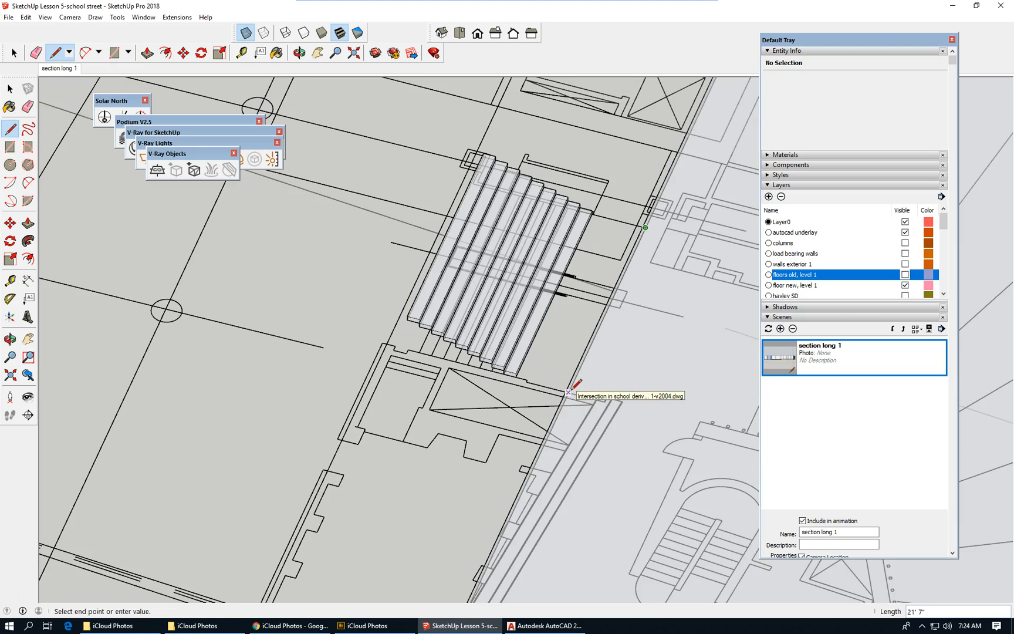
type("2")
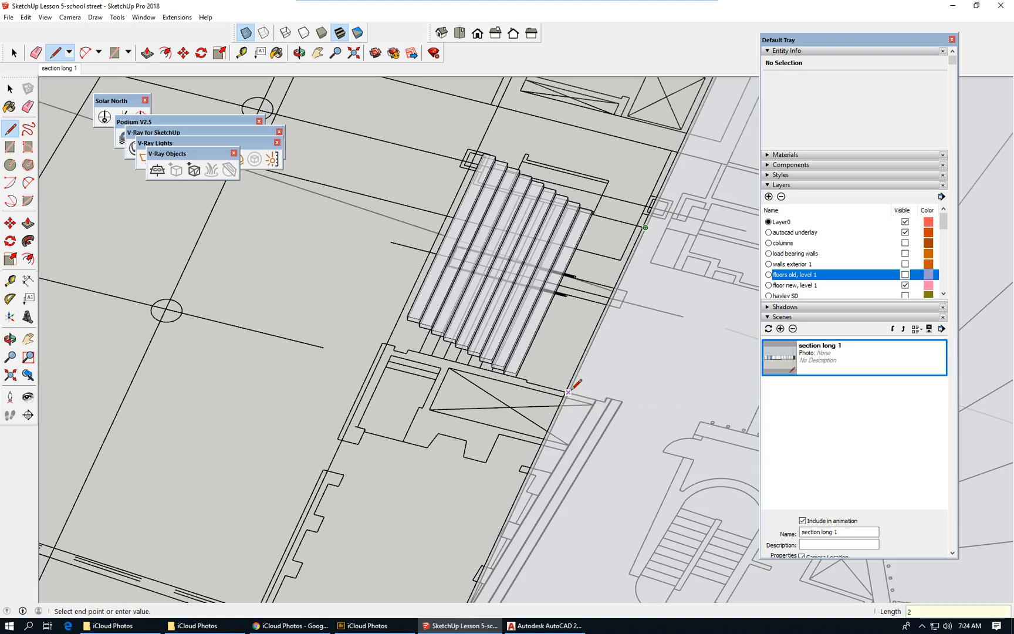
key("Return")
scroll(478, 366, "up", 2)
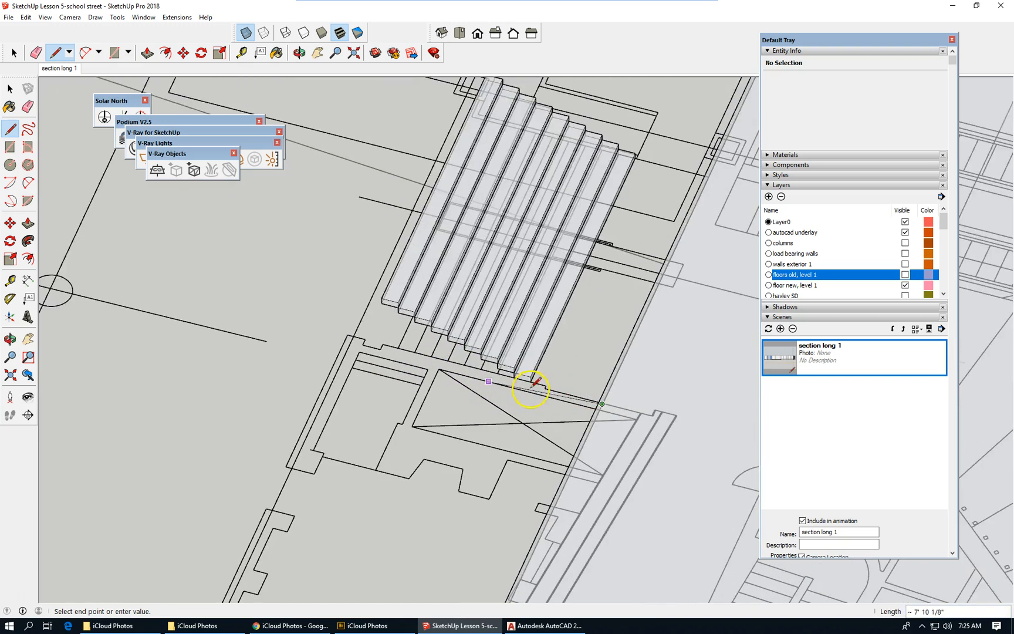
scroll(532, 386, "up", 2)
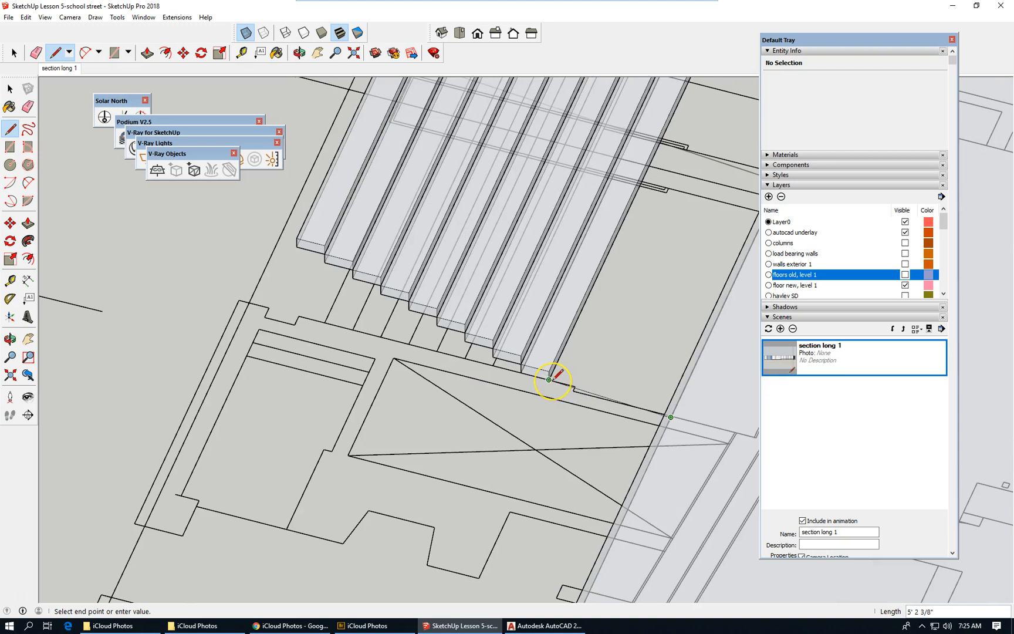
left_click(552, 380)
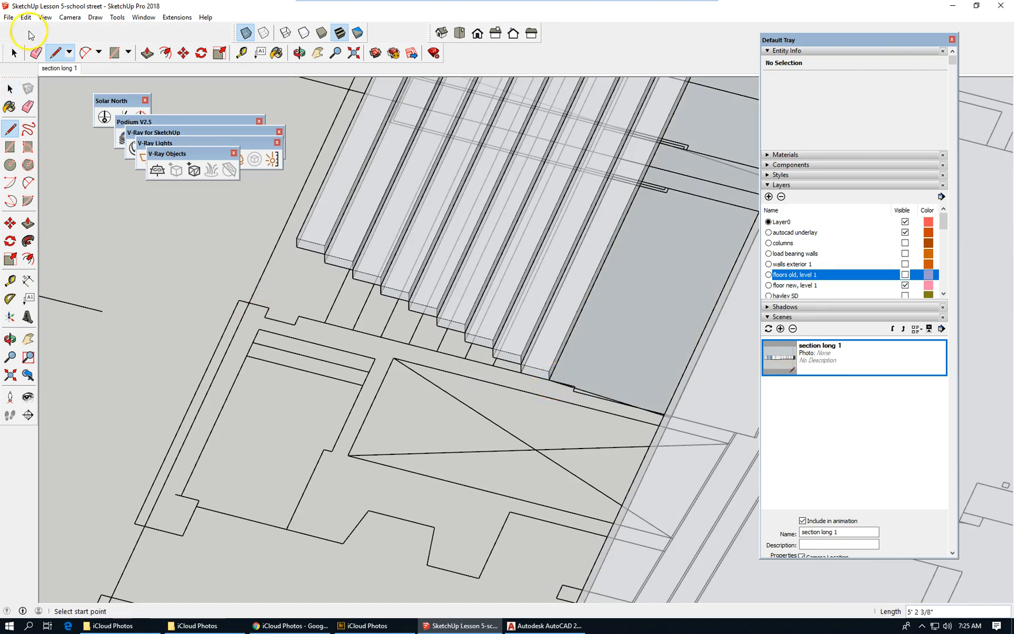
Step: Push/Pull the landing face between the stair and the new floor down 1' to give it slab thickness
left_click(14, 52)
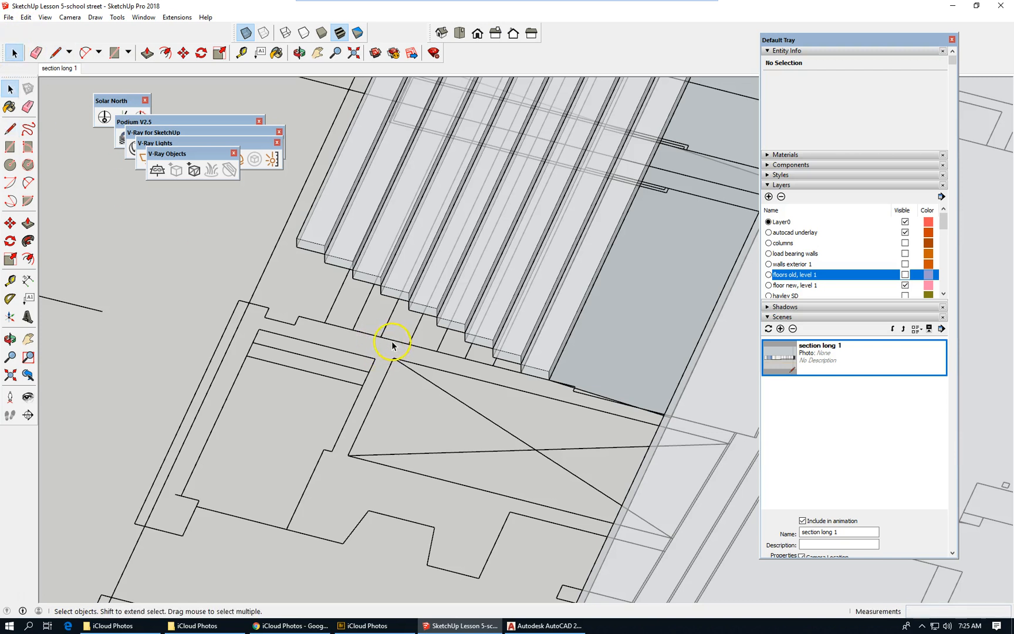
scroll(387, 341, "down", 3)
left_click(550, 299)
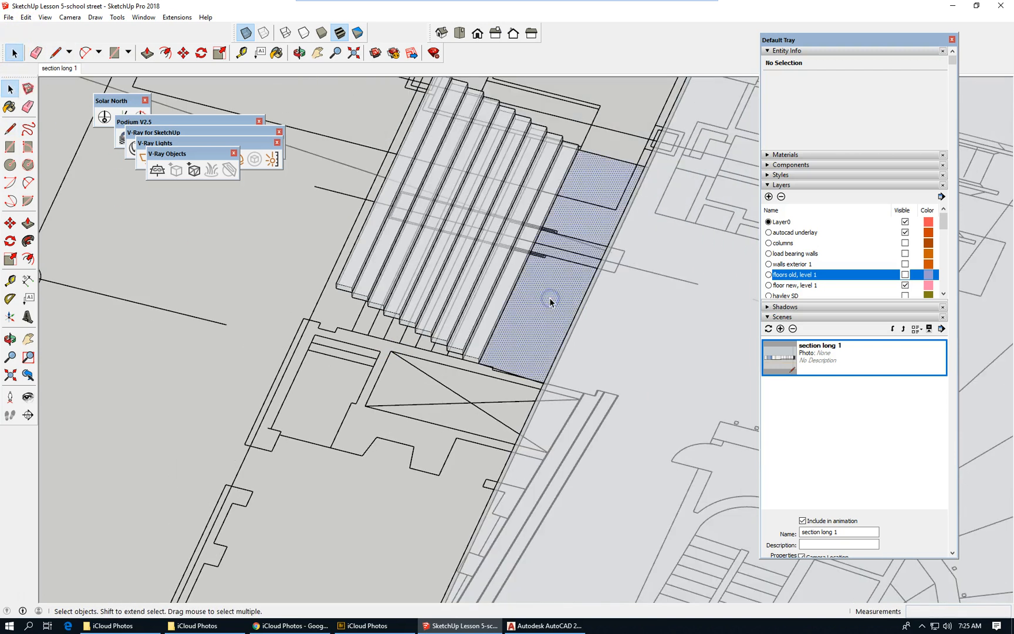
double_click(550, 300)
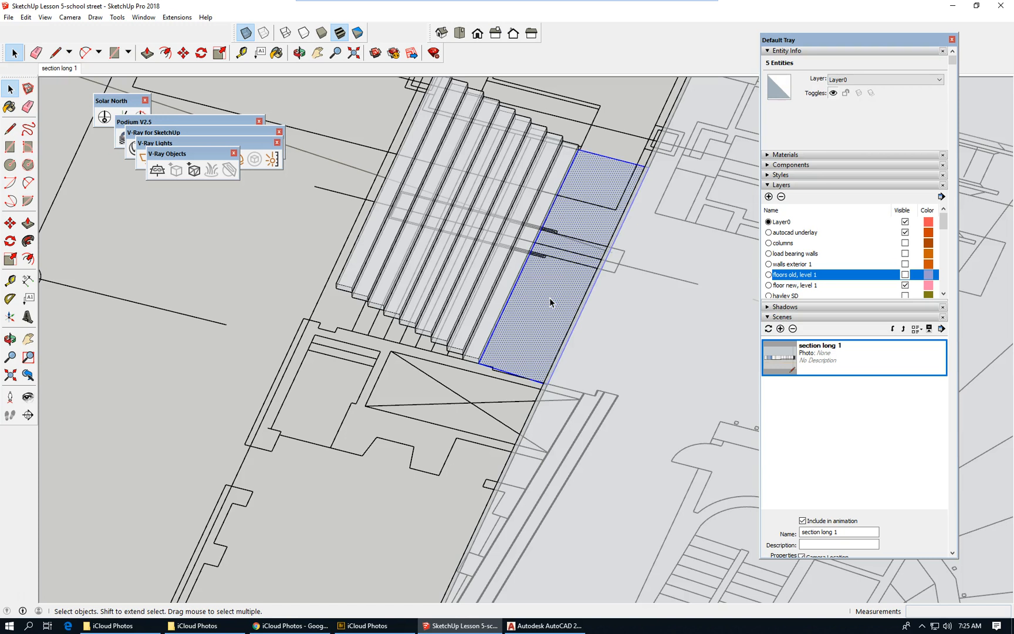
left_click(147, 53)
left_click_drag(521, 346, 517, 401)
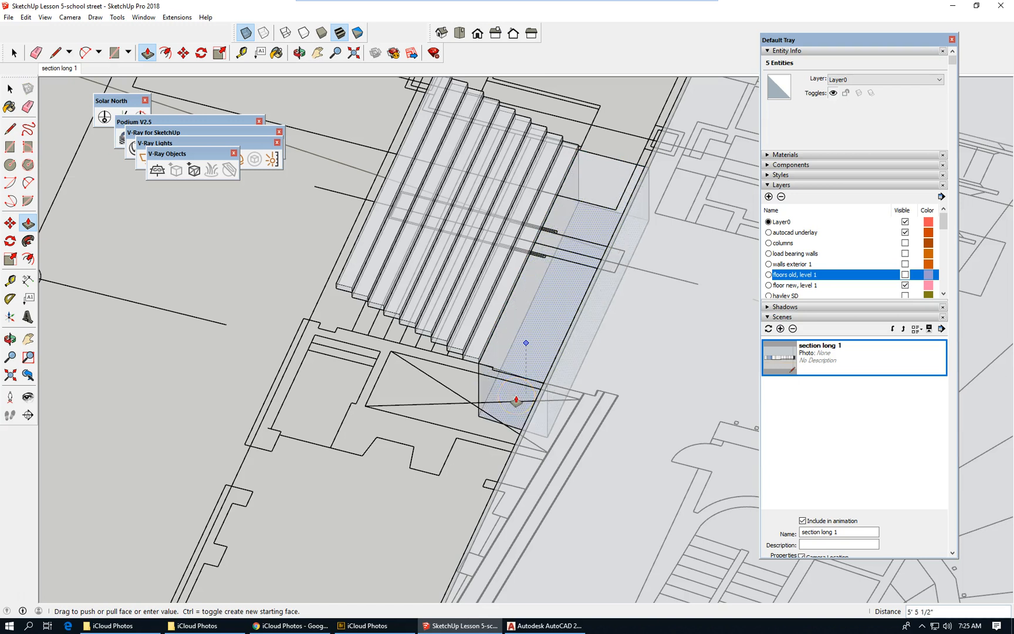
key("Escape")
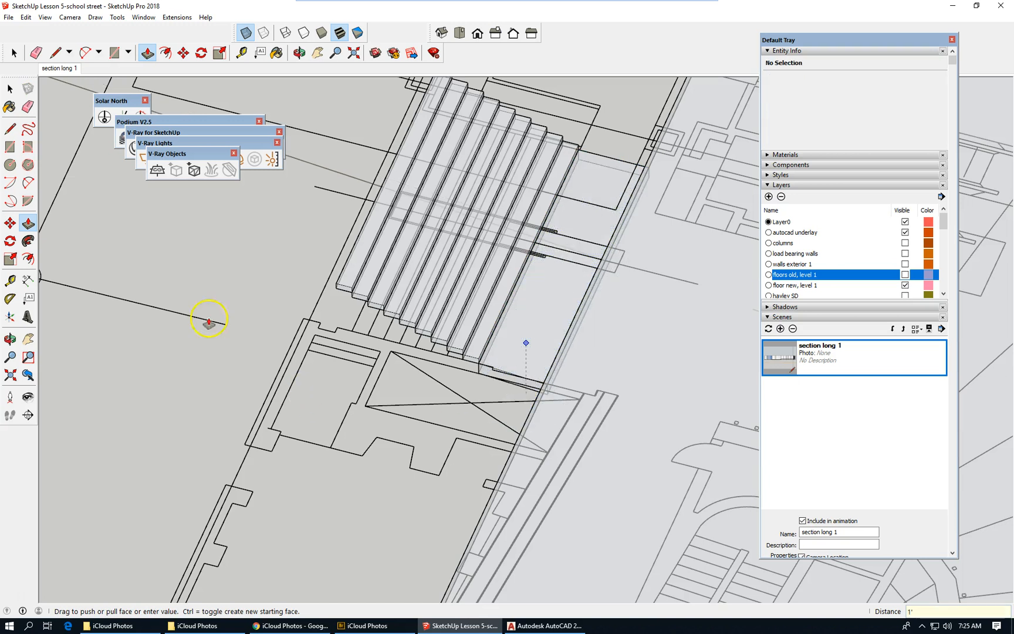
Step: Group the entire landing slab with its edges and assign the group to the "floor new, level 1" layer
left_click(9, 88)
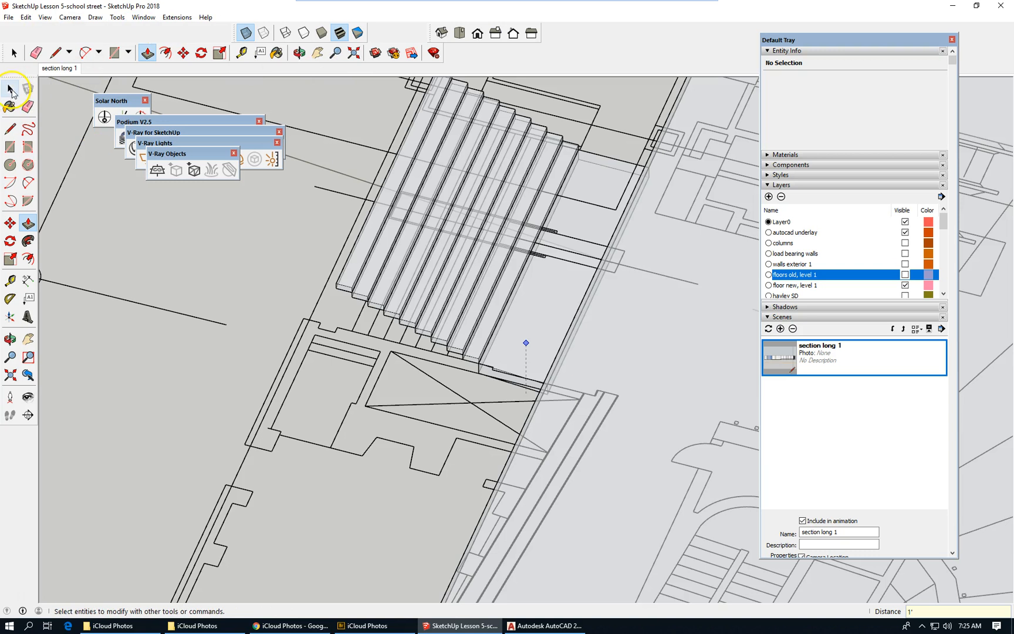
left_click(10, 88)
left_click(568, 289)
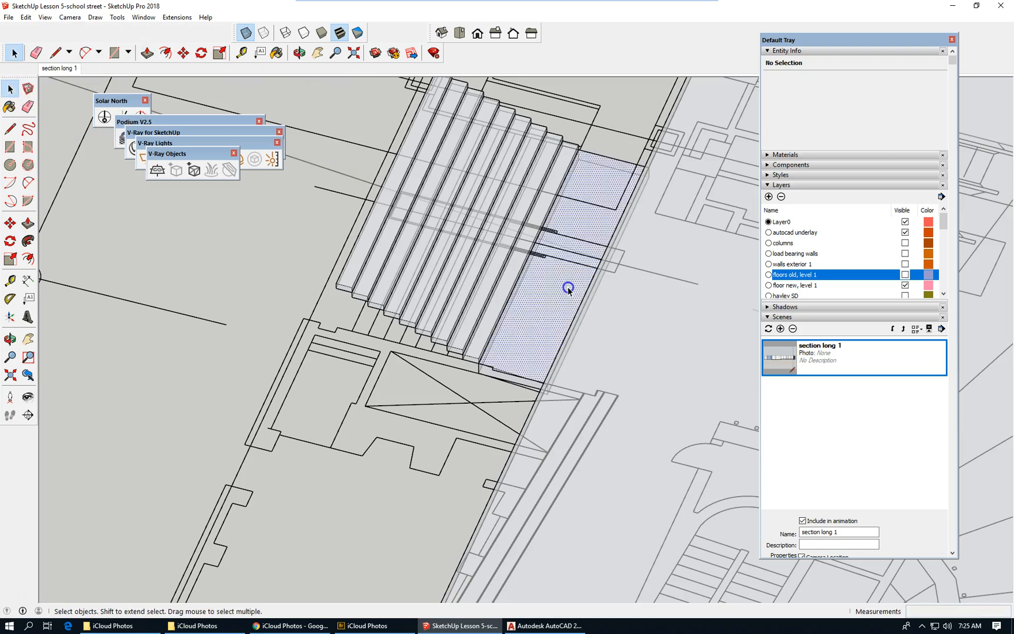
triple_click(568, 287)
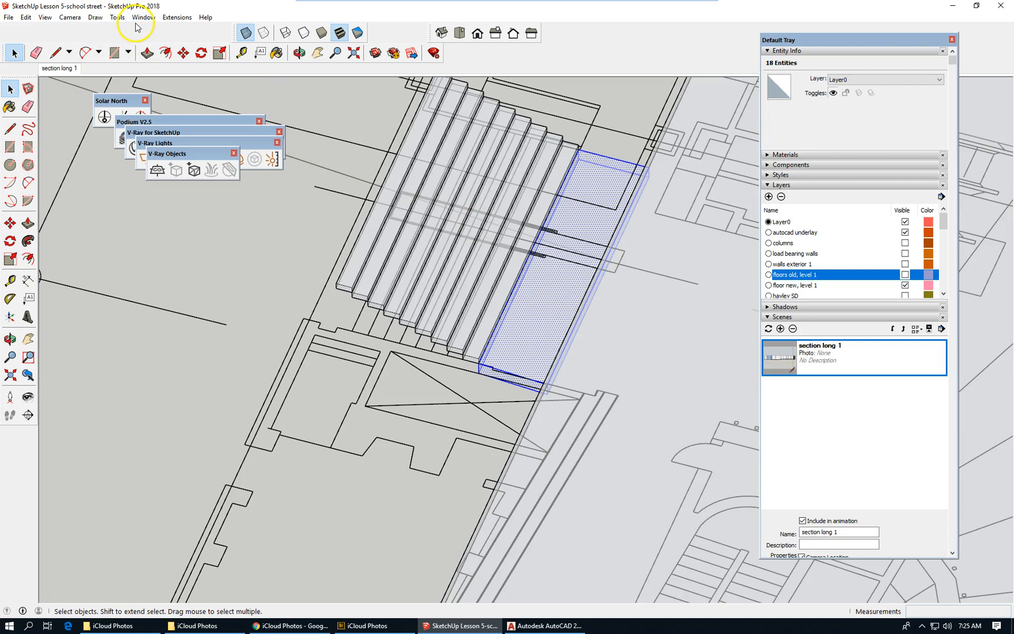
left_click(25, 18)
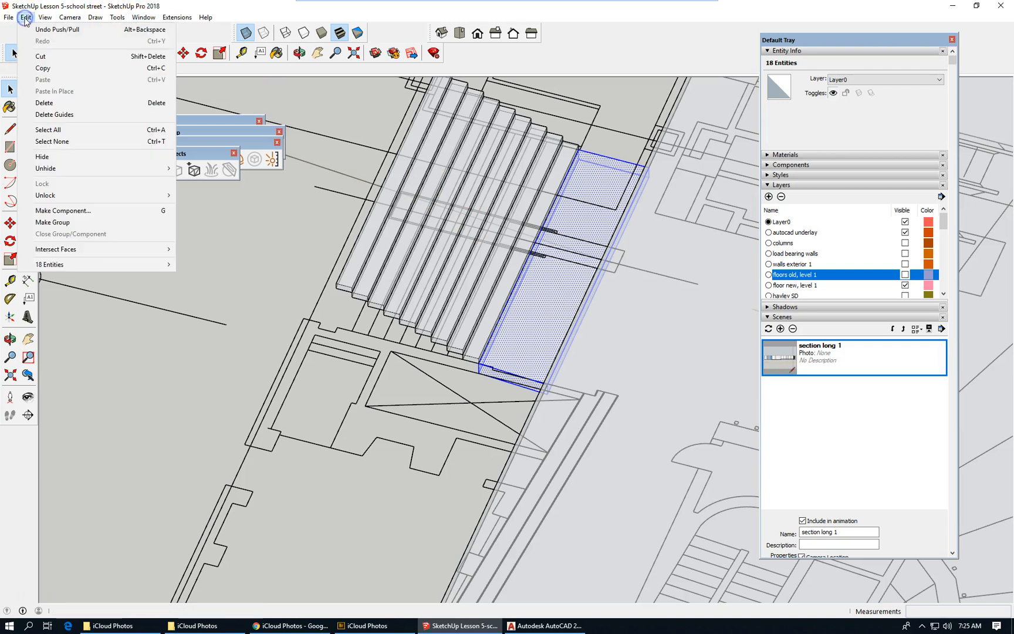
mouse_move(9, 17)
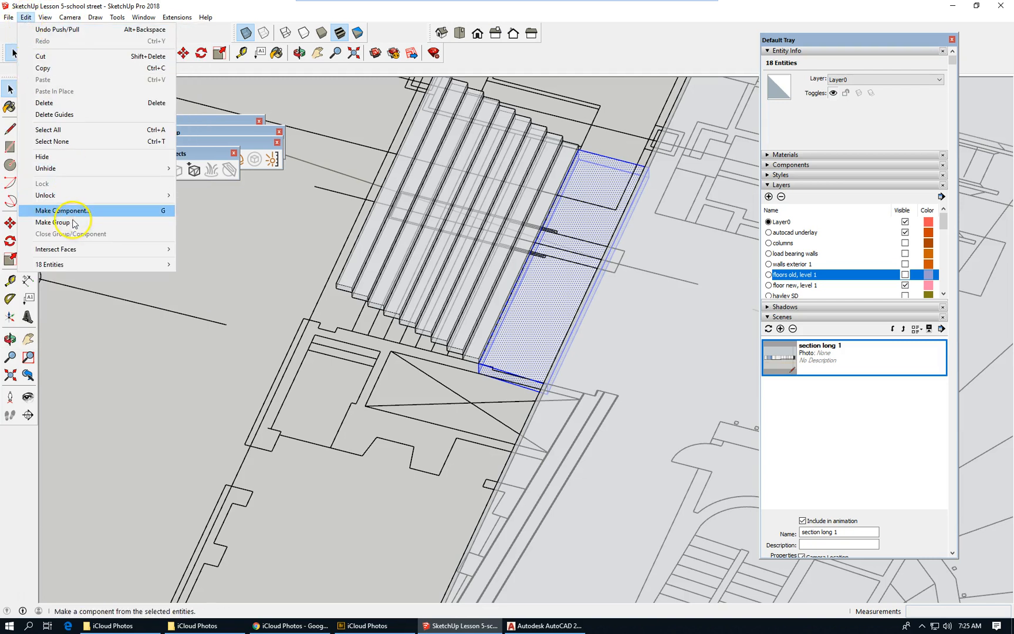
left_click(73, 222)
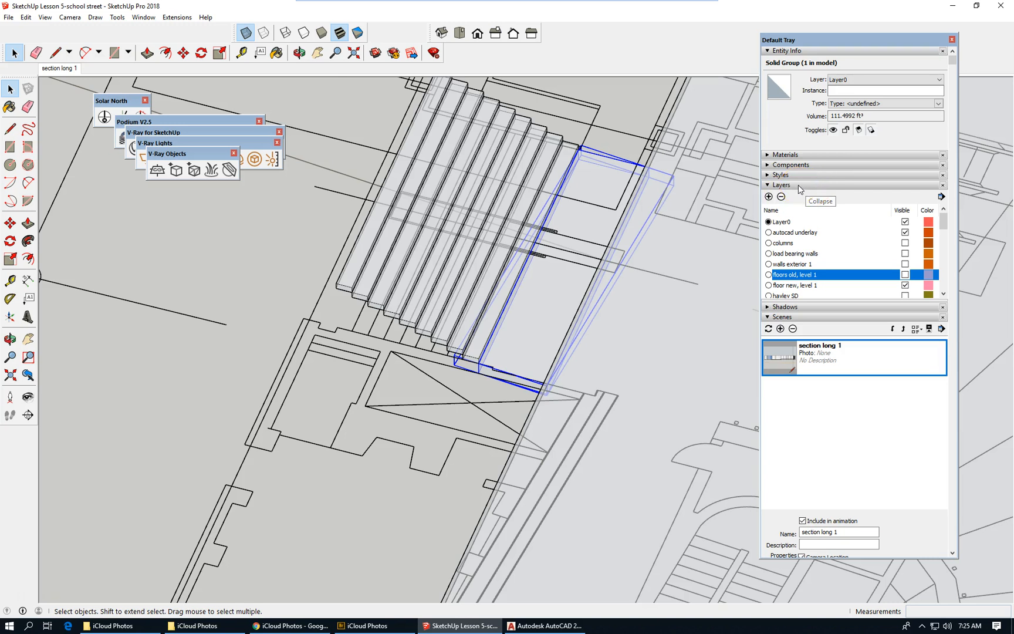
left_click(891, 80)
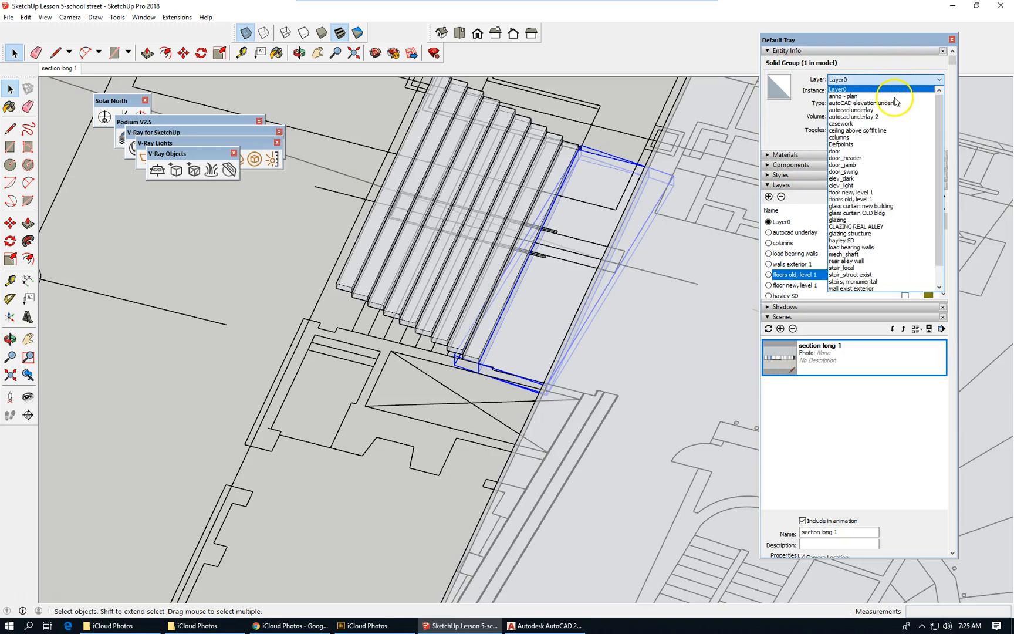
left_click(878, 192)
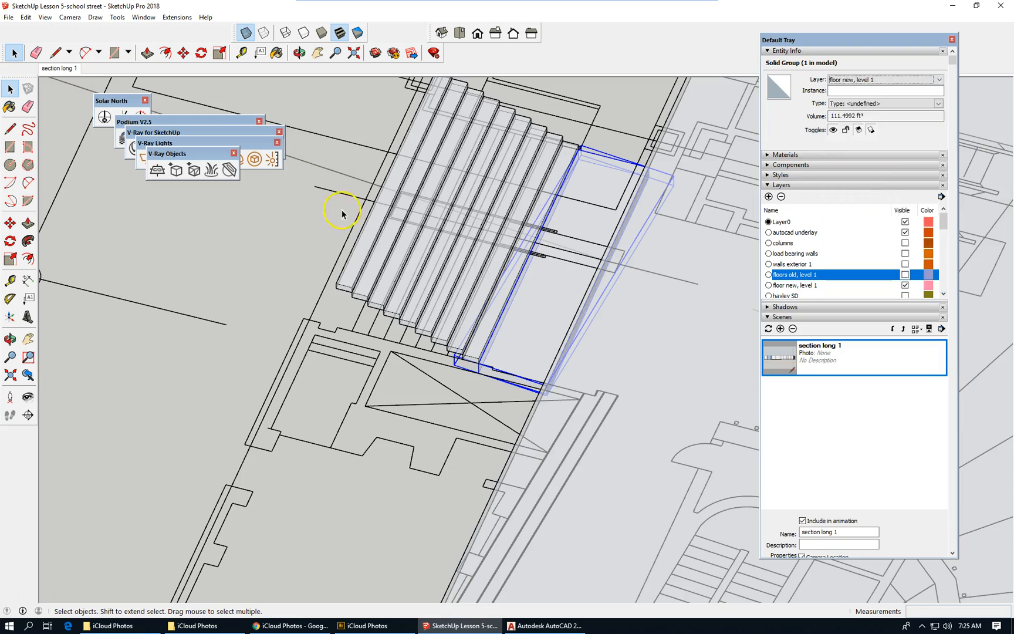
Step: Hide the "stairs, monumental" layer
scroll(421, 251, "down", 1)
scroll(461, 267, "down", 4)
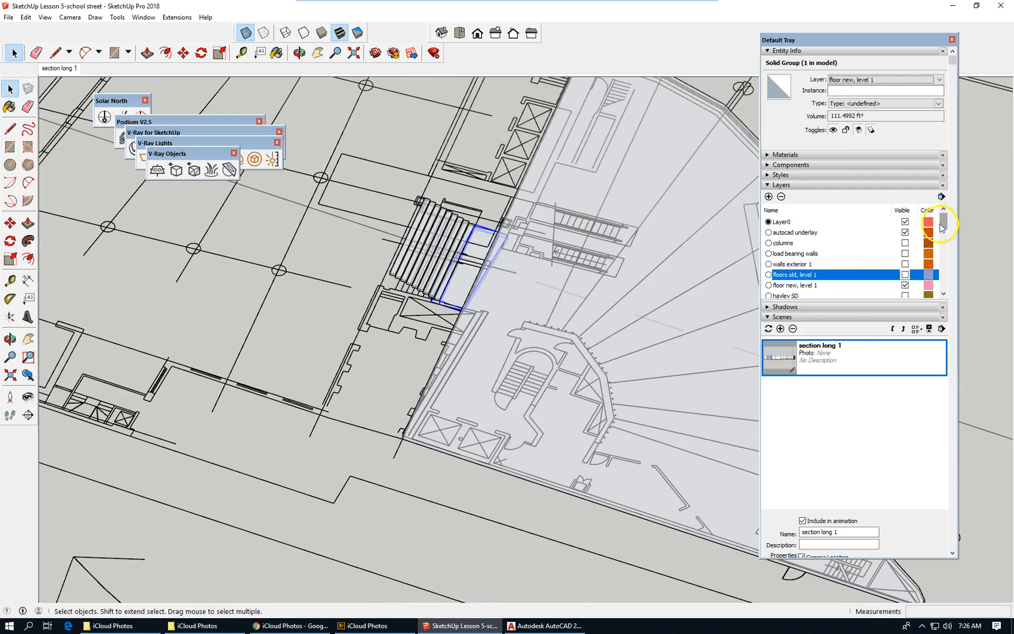
scroll(939, 270, "down", 7)
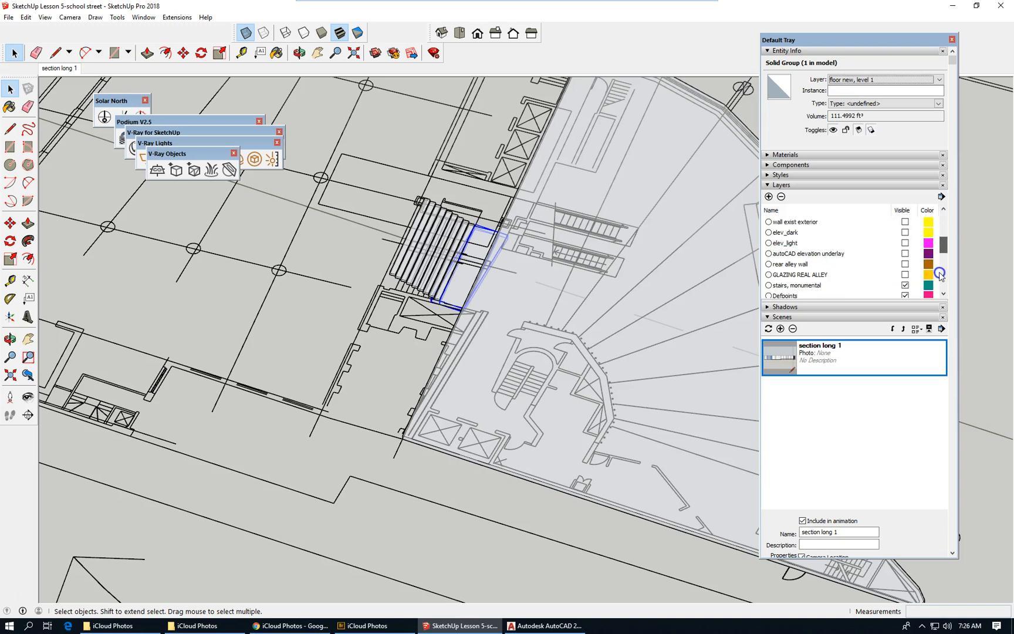
left_click_drag(942, 272, 944, 259)
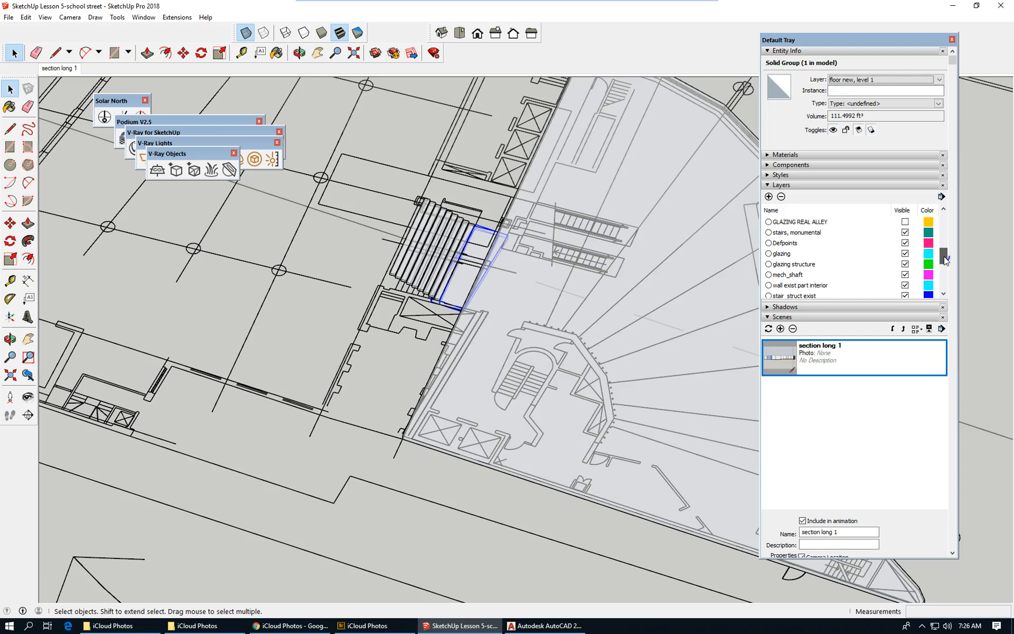
left_click(906, 233)
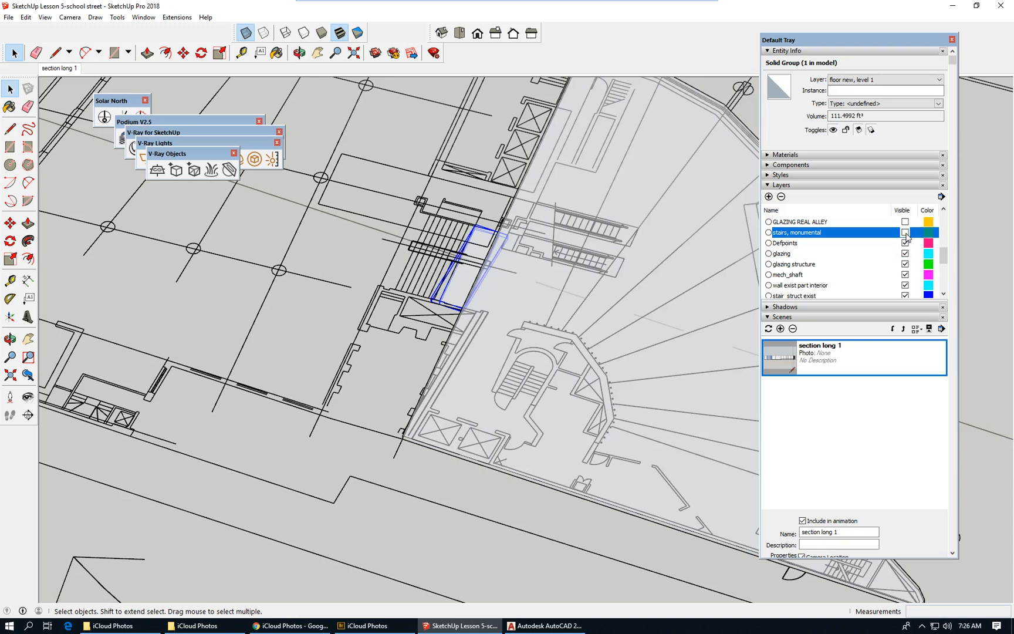
Step: Hide both the "autocad underlay" and "autocad underlay 2" layers
left_click_drag(943, 261, 944, 223)
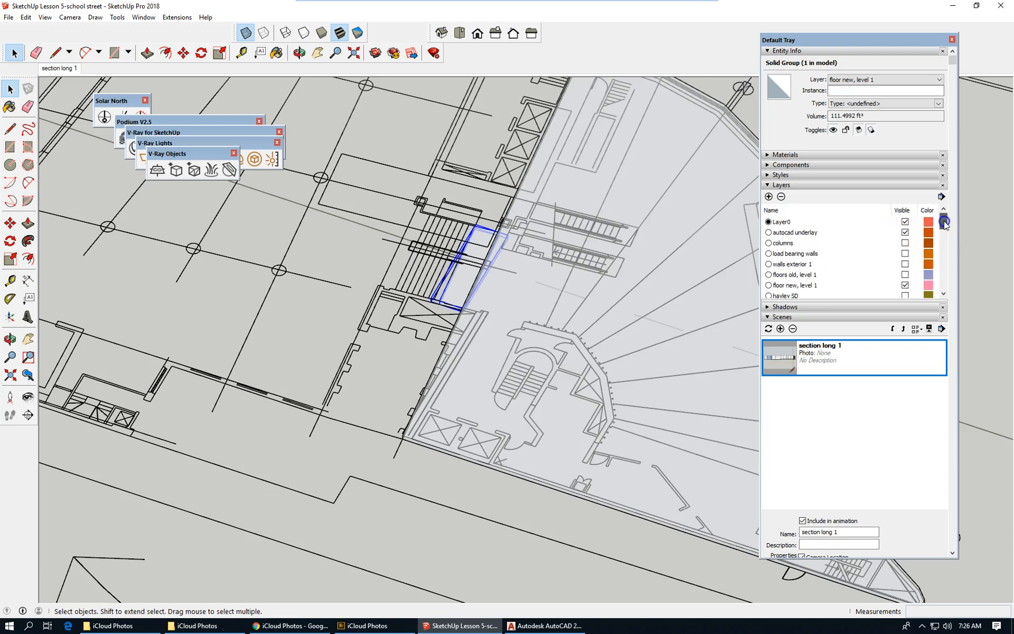
left_click(905, 232)
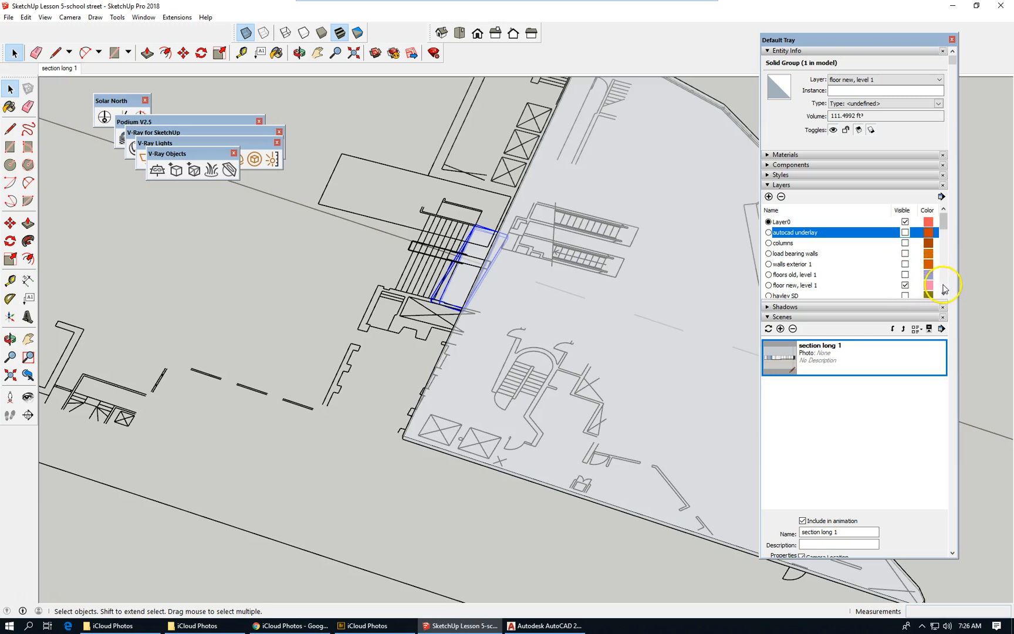
left_click(944, 286)
left_click(945, 285)
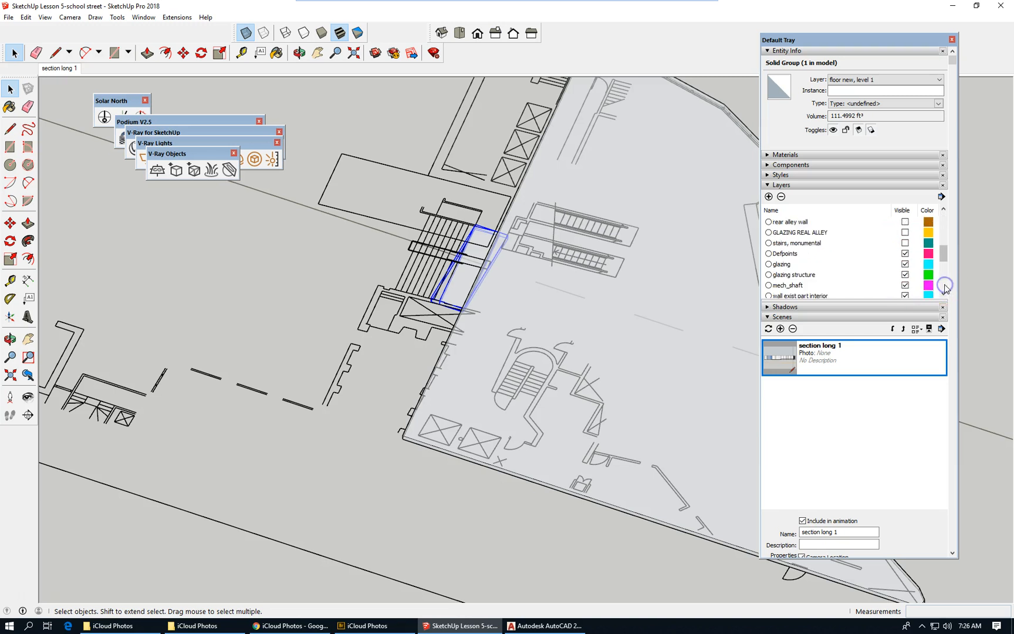
left_click_drag(946, 257, 944, 288)
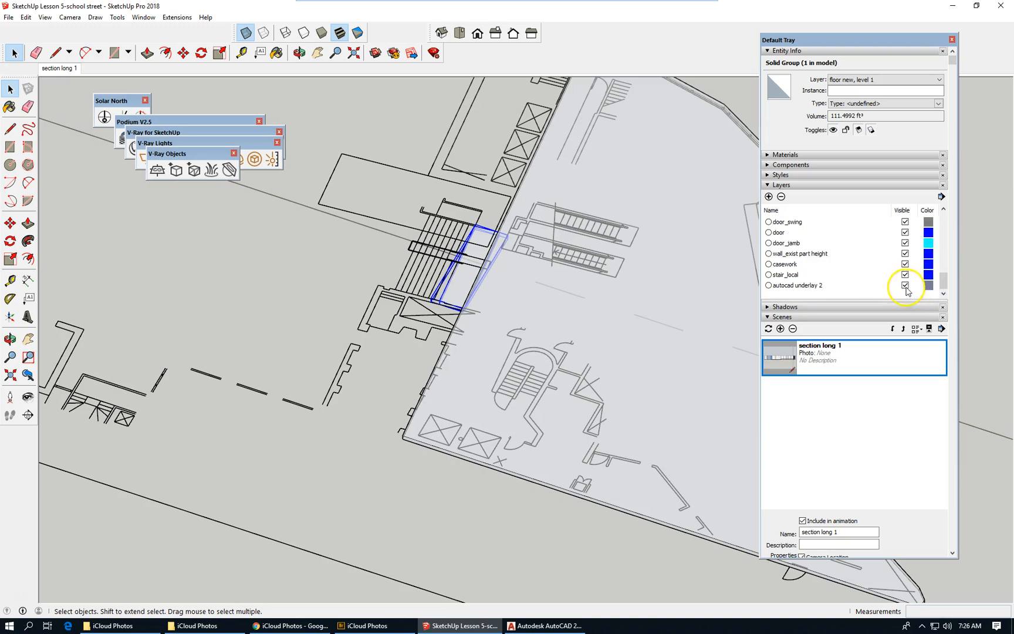
left_click(905, 285)
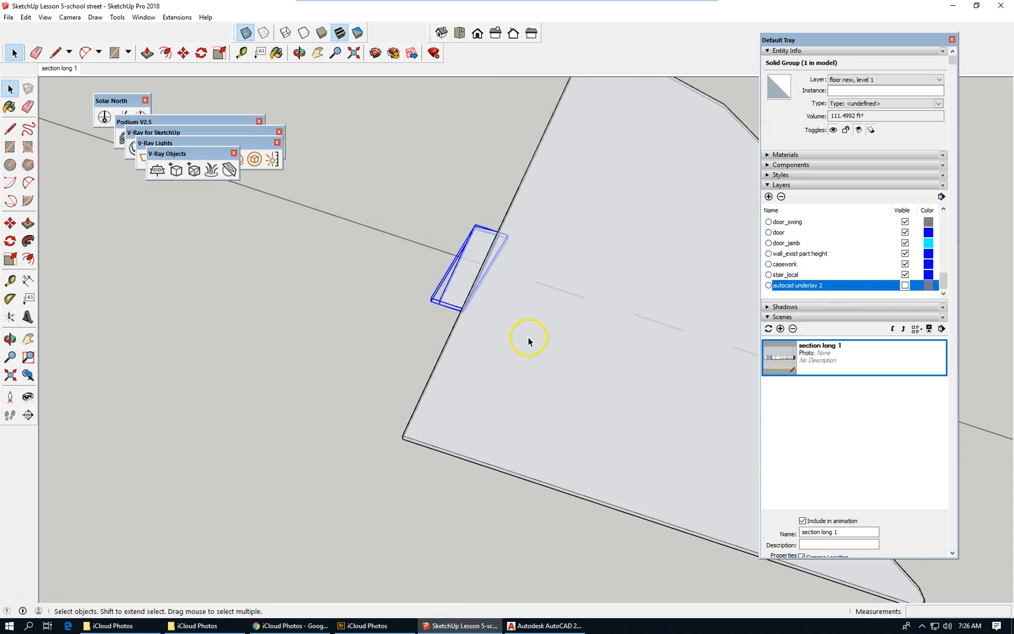
Step: Examine from below how the landing slab lines up with the edge and thickness of the new floor
scroll(338, 296, "down", 5)
middle_click_drag(554, 328, 167, 244)
left_click(541, 254)
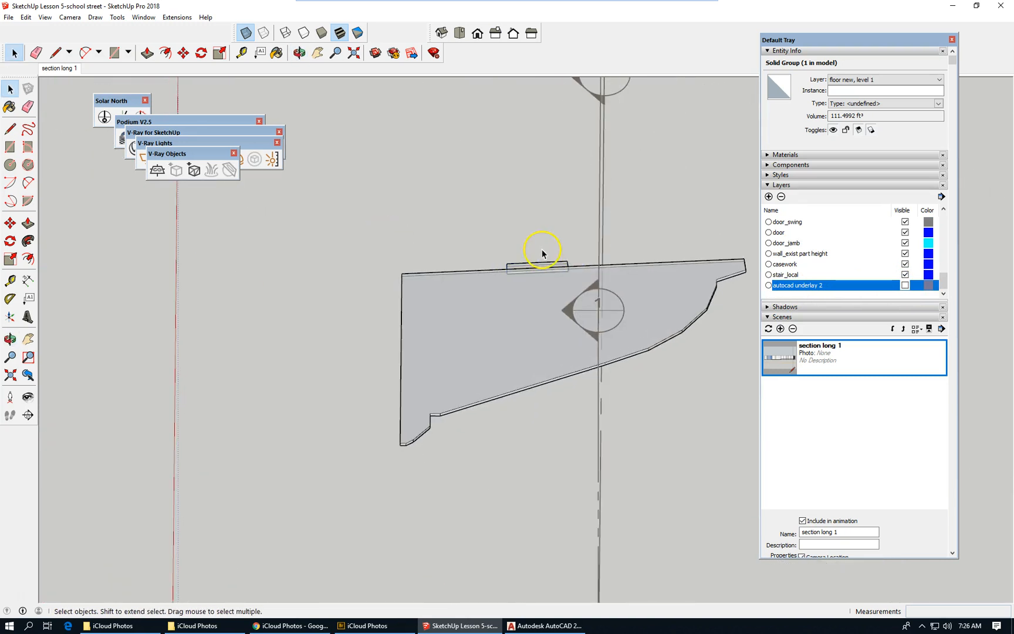
scroll(562, 276, "up", 5)
scroll(393, 208, "down", 2)
scroll(343, 306, "down", 3)
middle_click_drag(344, 305, 370, 341)
left_click(537, 403)
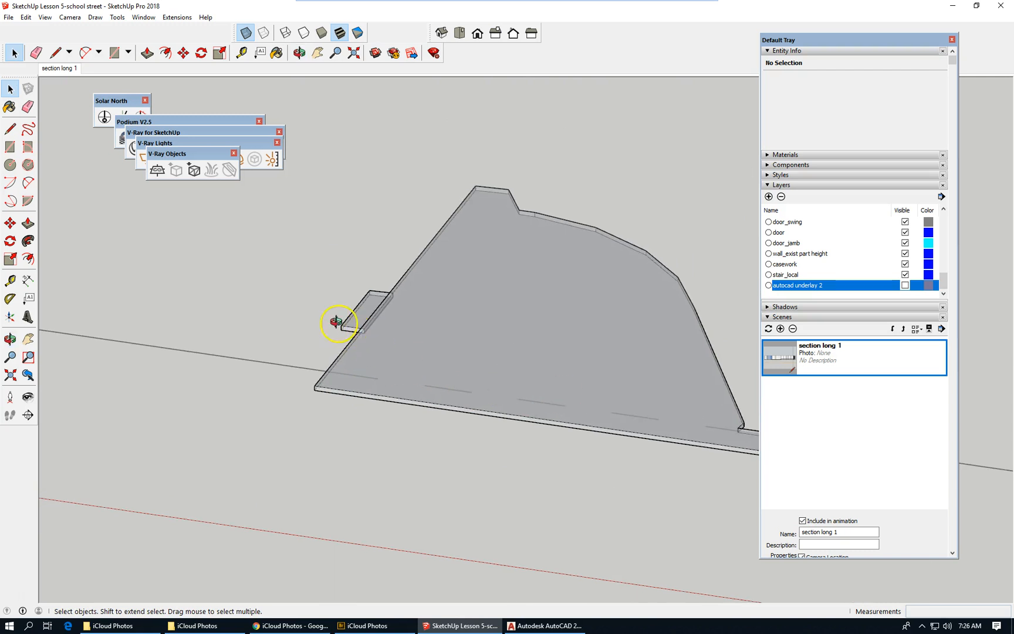
scroll(339, 323, "up", 5)
scroll(344, 331, "up", 3)
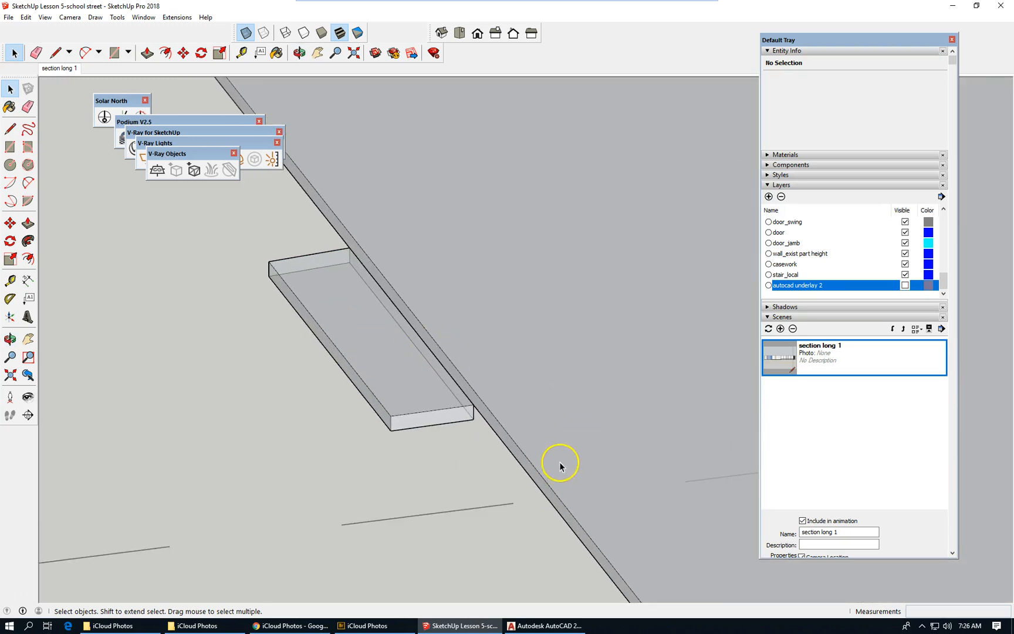
middle_click_drag(555, 444, 500, 332)
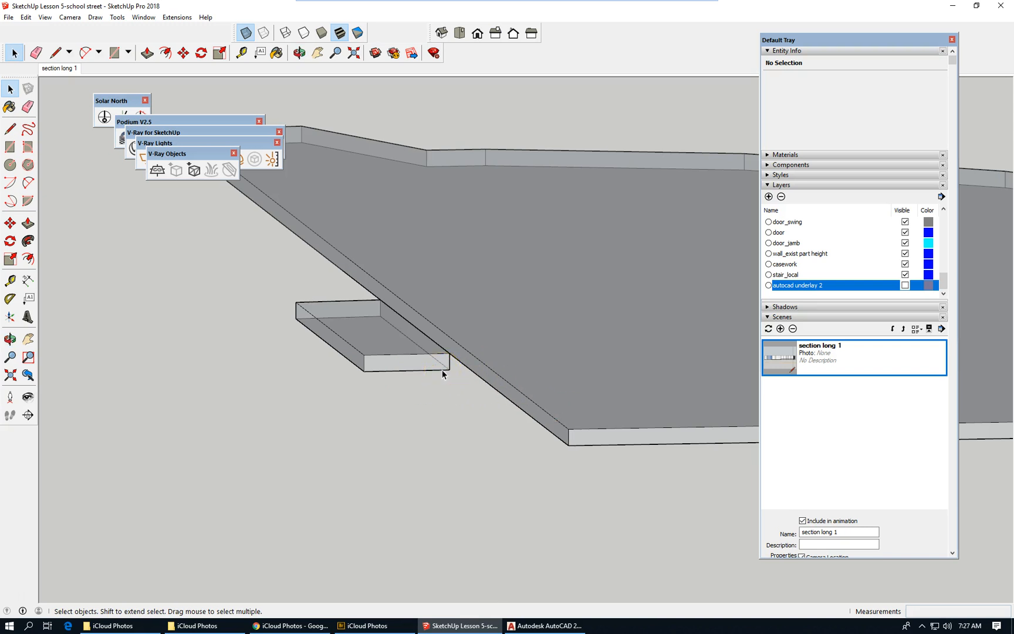
Step: Open the component attributes of the landing slab group and add its Z position attribute
left_click(420, 348)
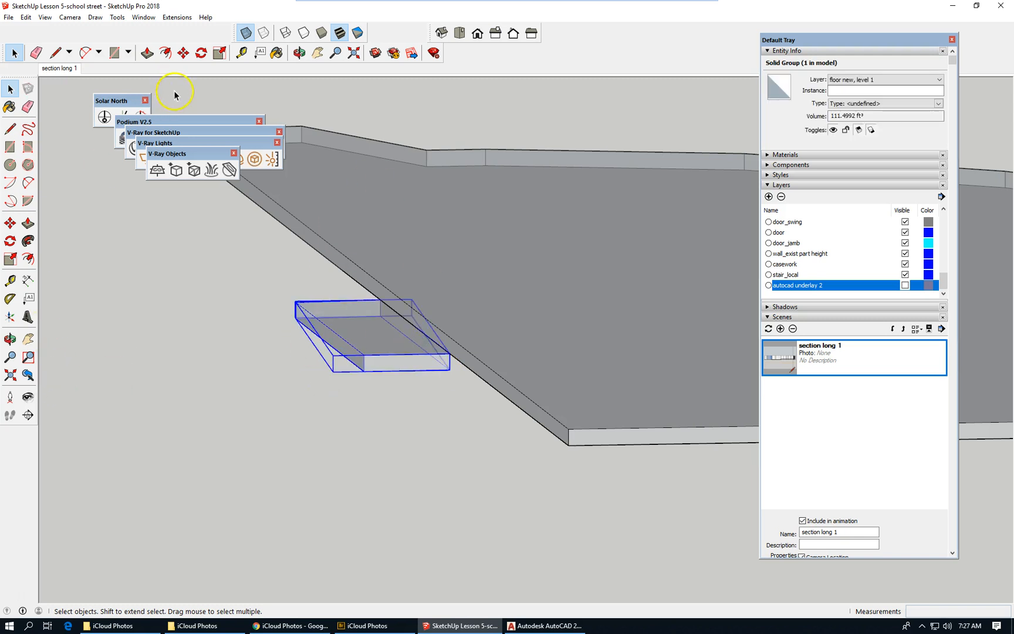
left_click(146, 18)
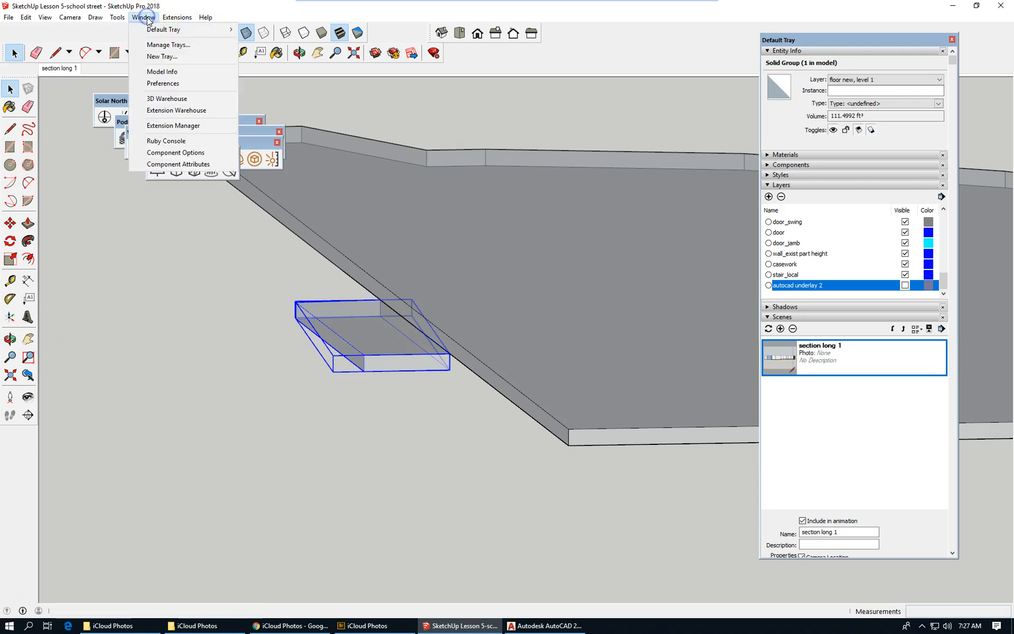
left_click(196, 165)
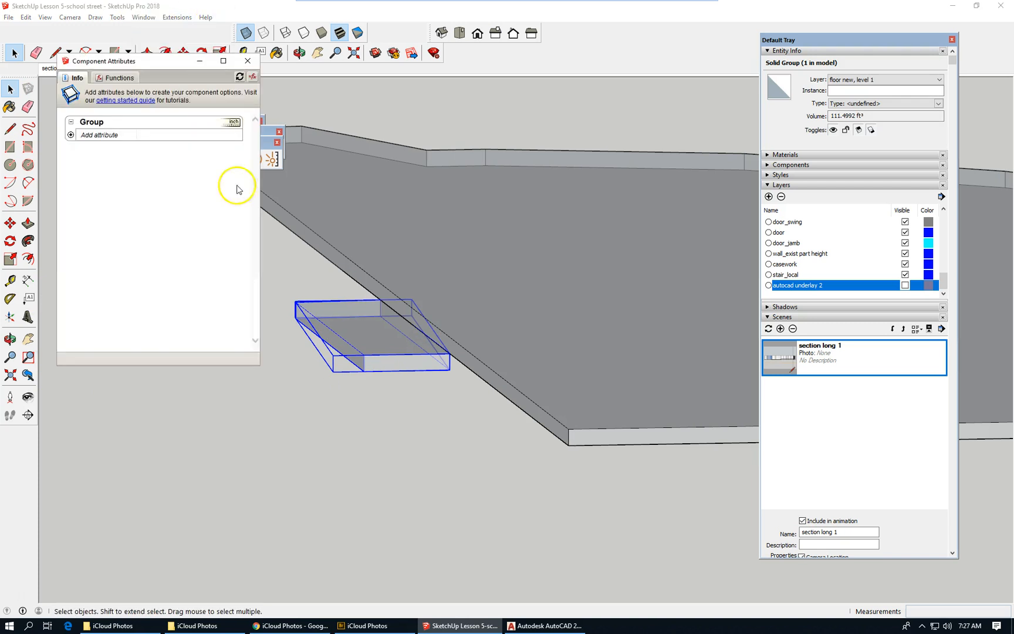
left_click(71, 136)
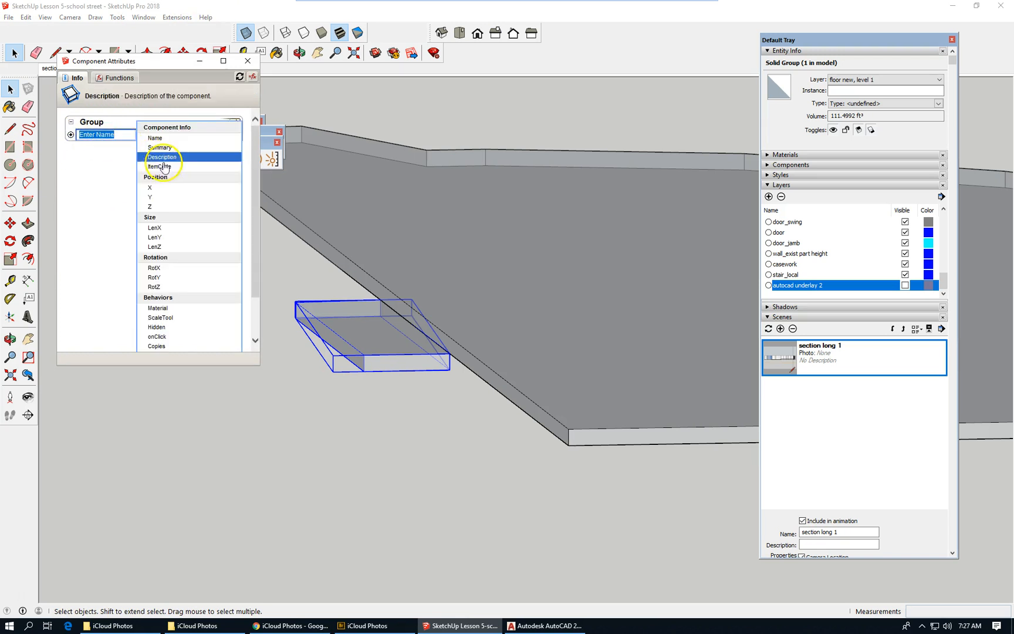
left_click(159, 202)
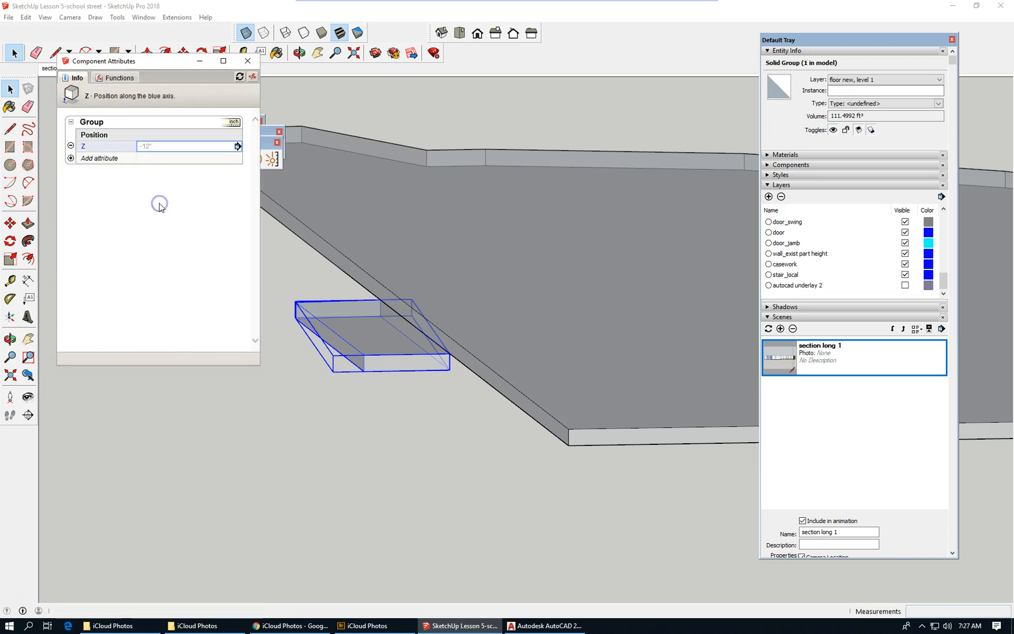
Step: Set the landing slab group's Z position to 0 and view it against the new floor
left_click(168, 151)
left_click_drag(159, 147, 87, 147)
type("0")
key("Return")
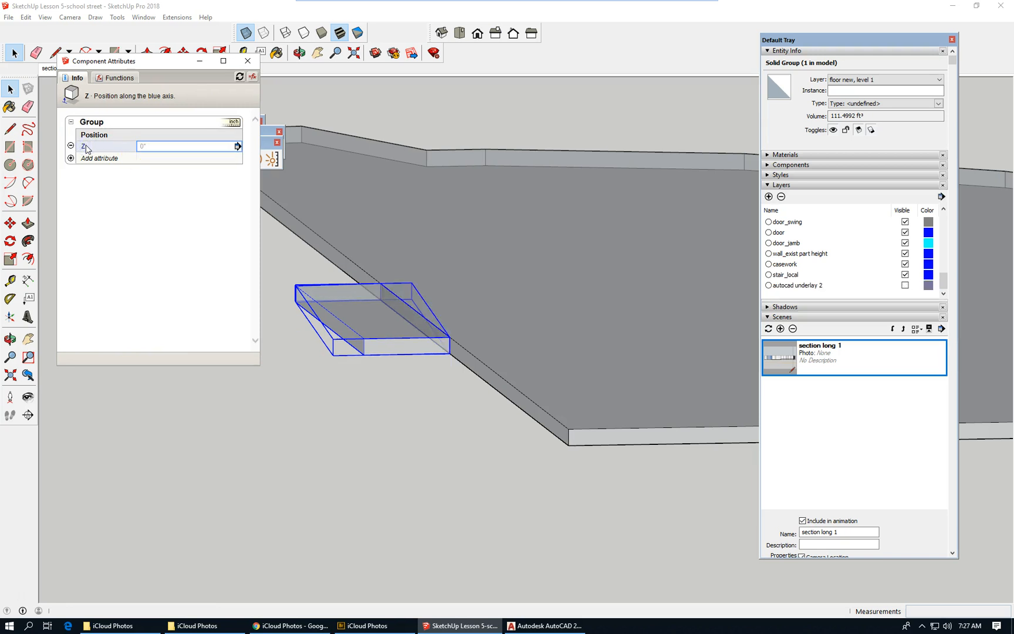
left_click(423, 388)
middle_click_drag(450, 395, 454, 399)
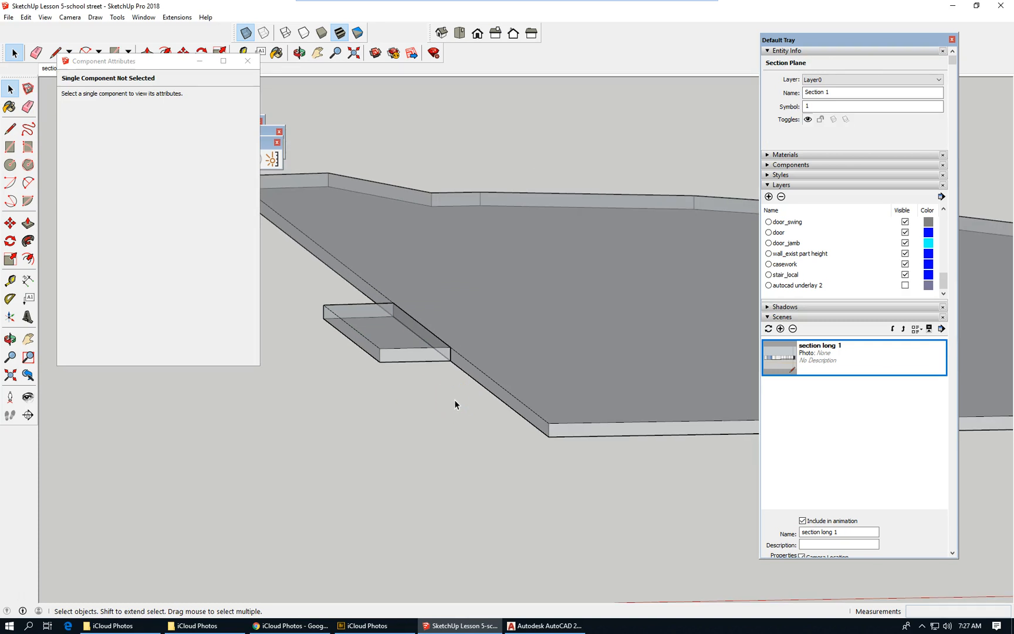
left_click(406, 414)
scroll(593, 373, "down", 1)
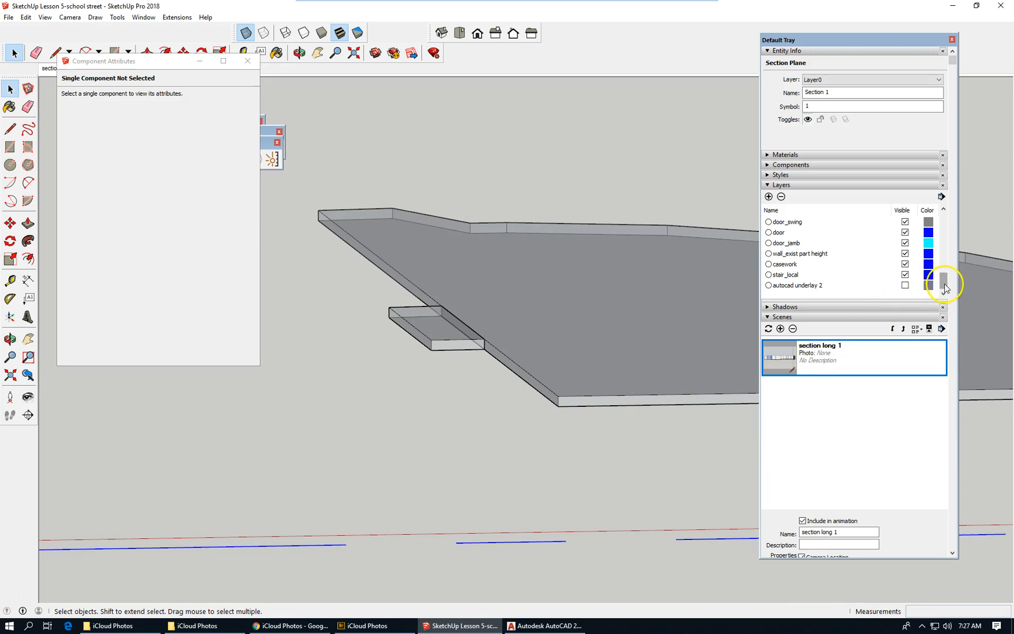
Step: Hide the "floor new, level 1" layer and show it again to check which objects belong to it
left_click_drag(943, 275, 947, 211)
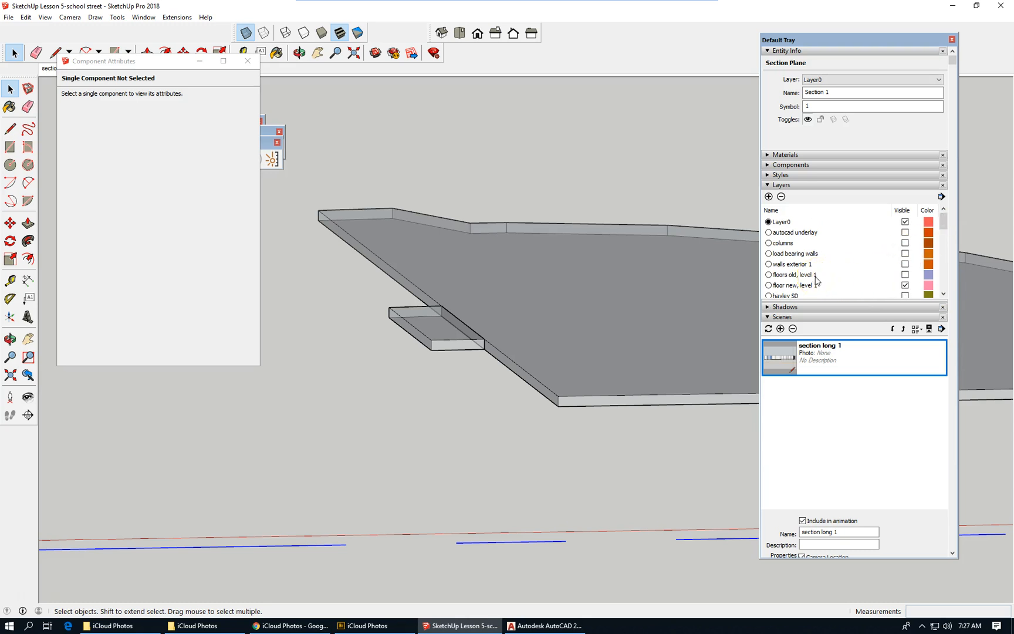
left_click(905, 285)
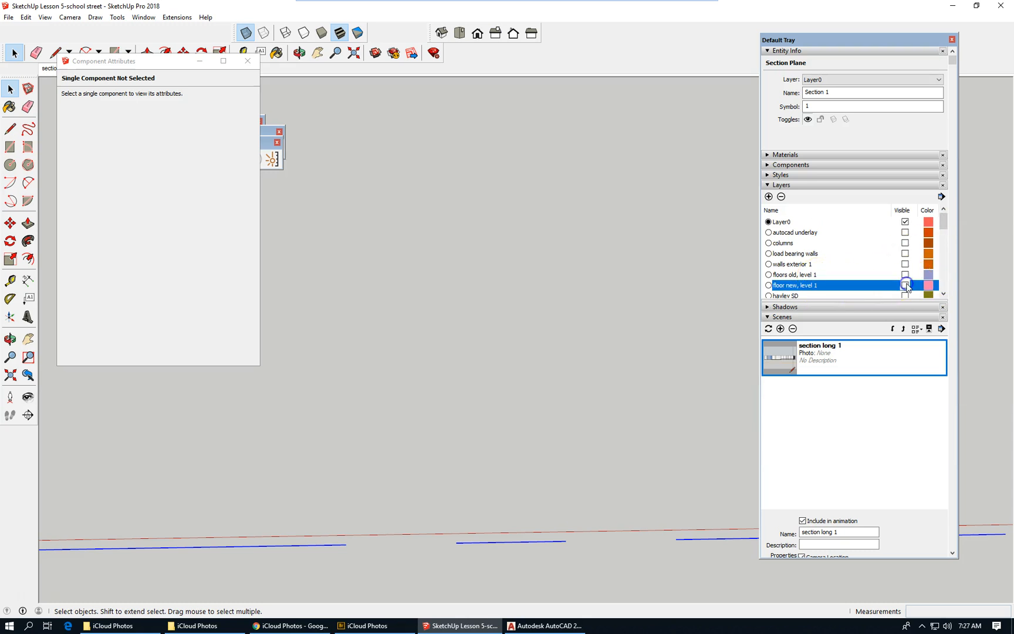
left_click(906, 285)
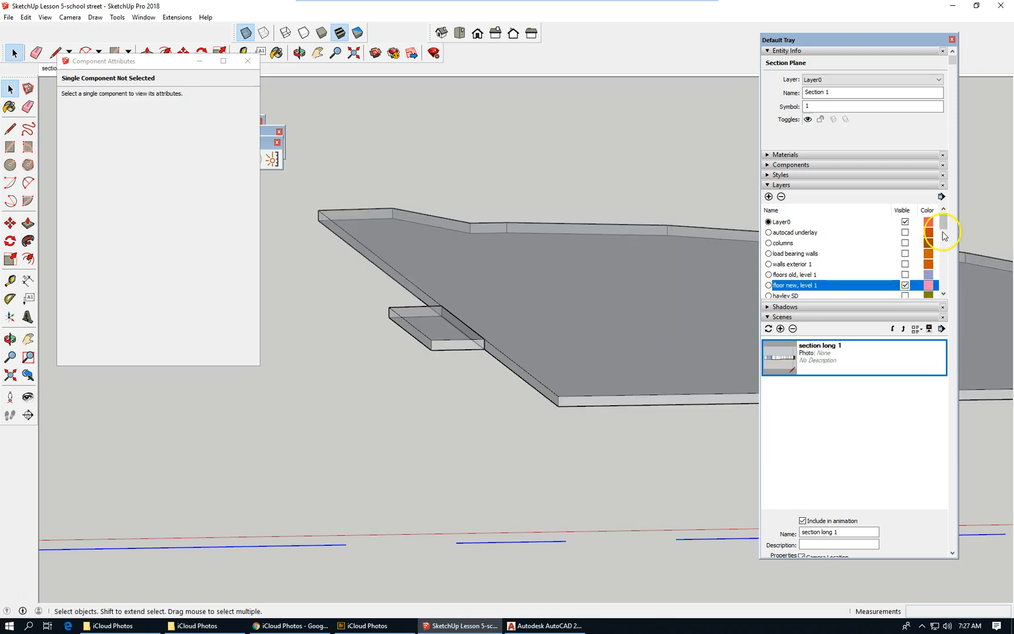
Step: Delete all the layers from "Defpoints" through "stair_local", moving their contents to the default layer
scroll(941, 235, "down", 7)
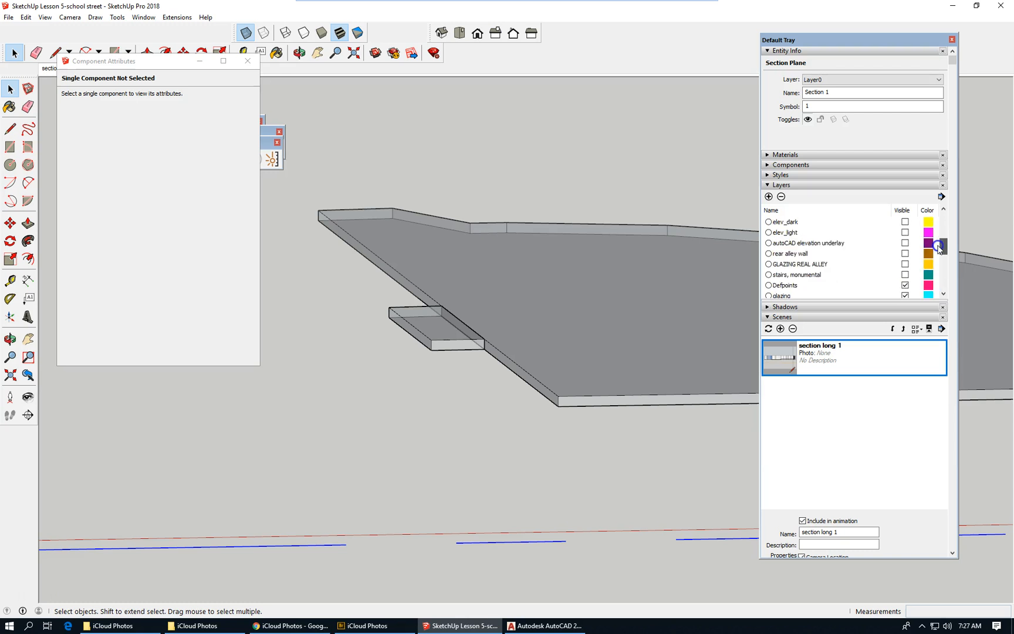
scroll(932, 297, "down", 3)
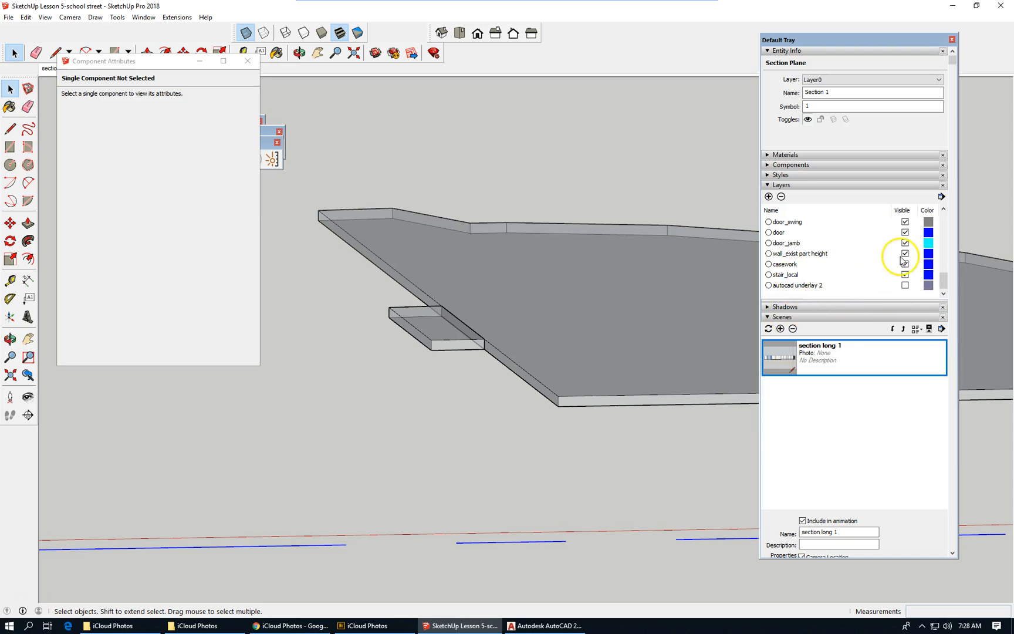
left_click(909, 273)
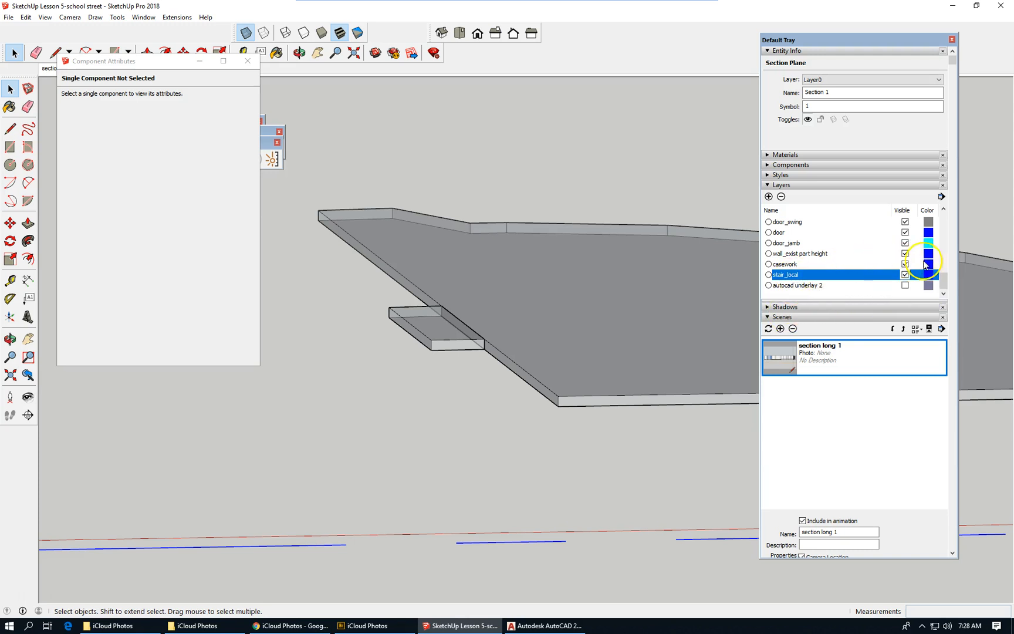
left_click(943, 224)
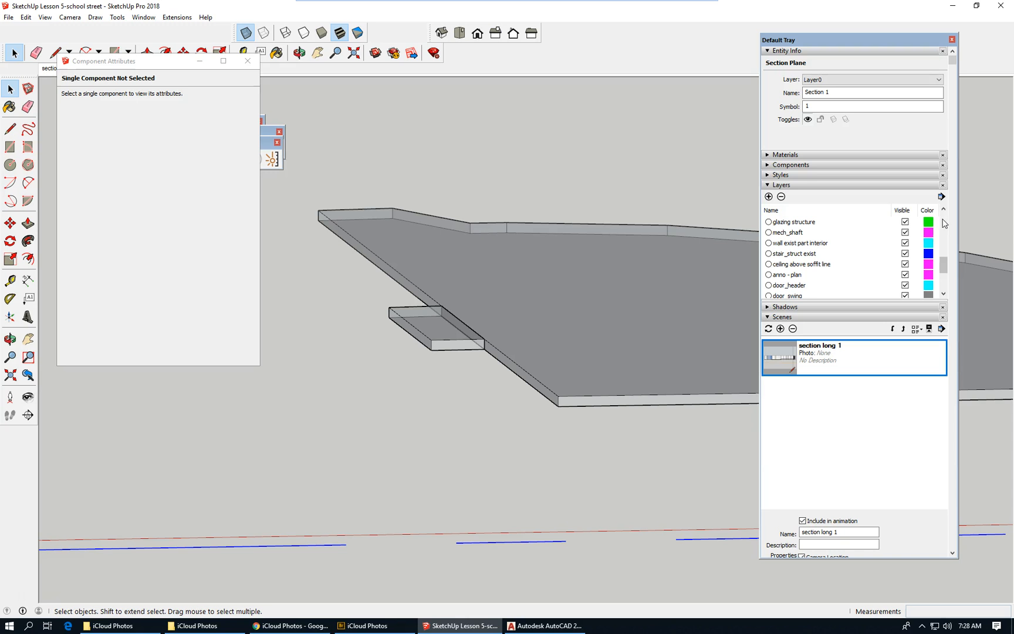
left_click(944, 223)
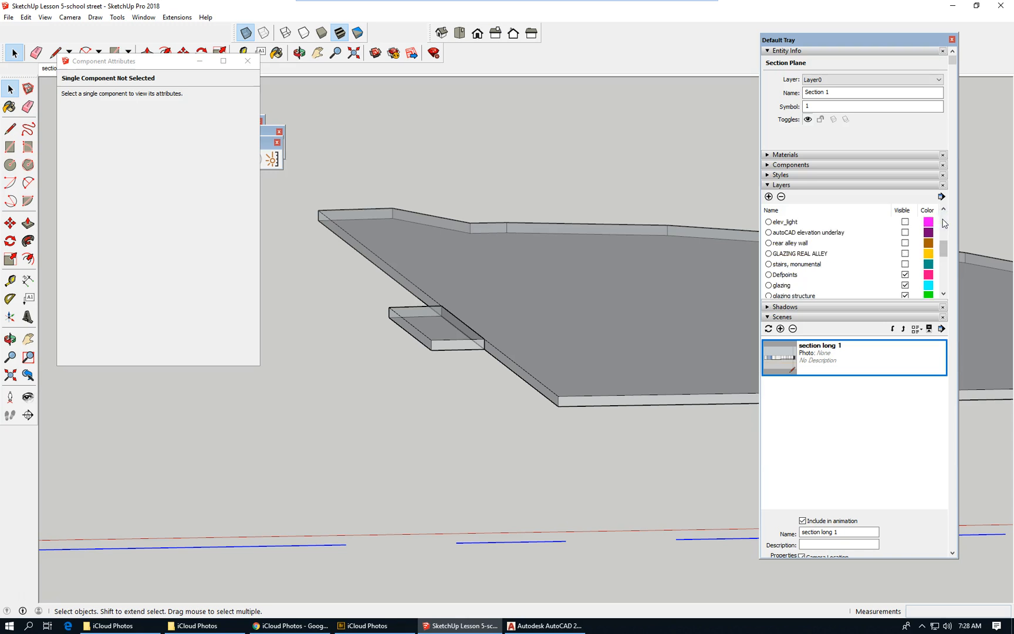
left_click(791, 276, "shift")
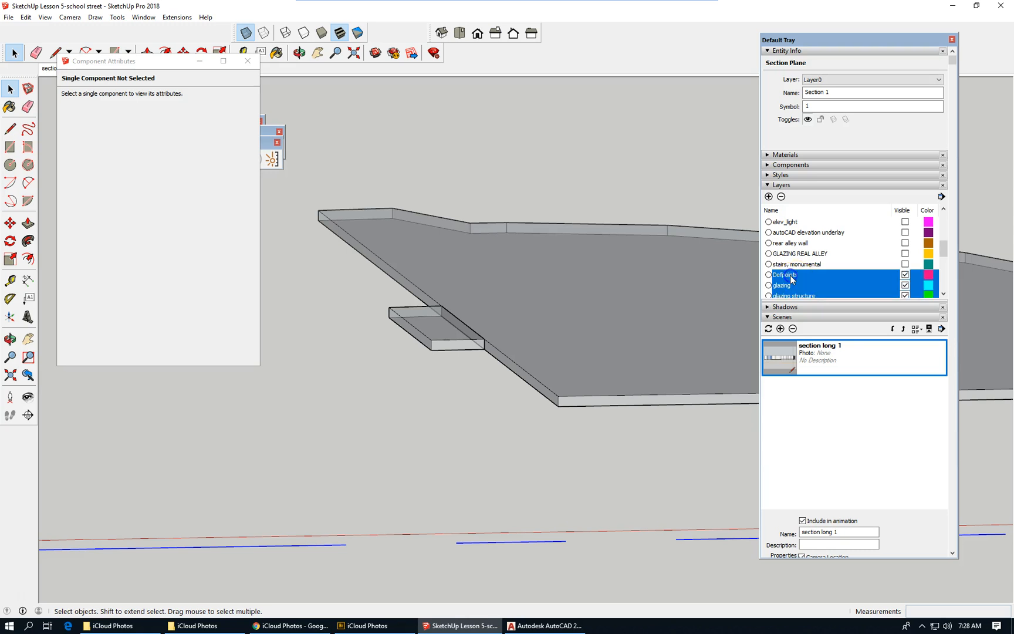
left_click(781, 197)
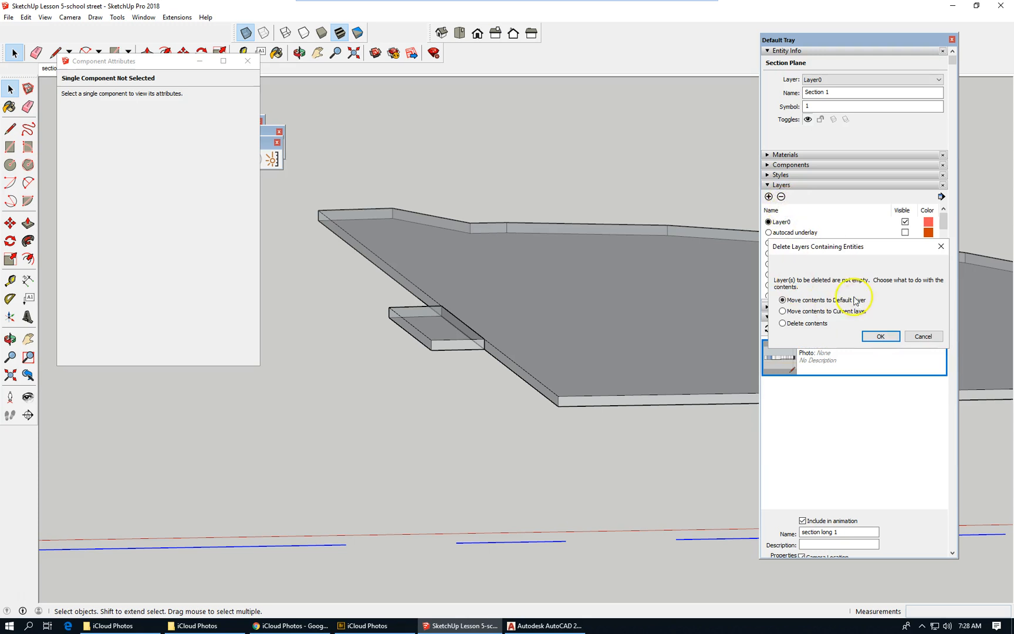
left_click(880, 335)
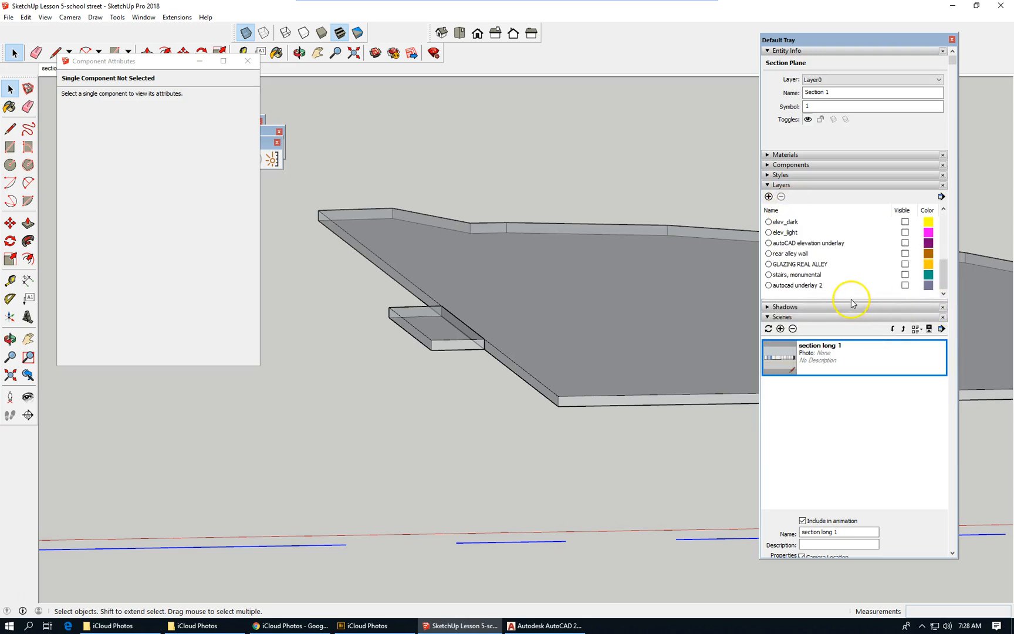
left_click(787, 236)
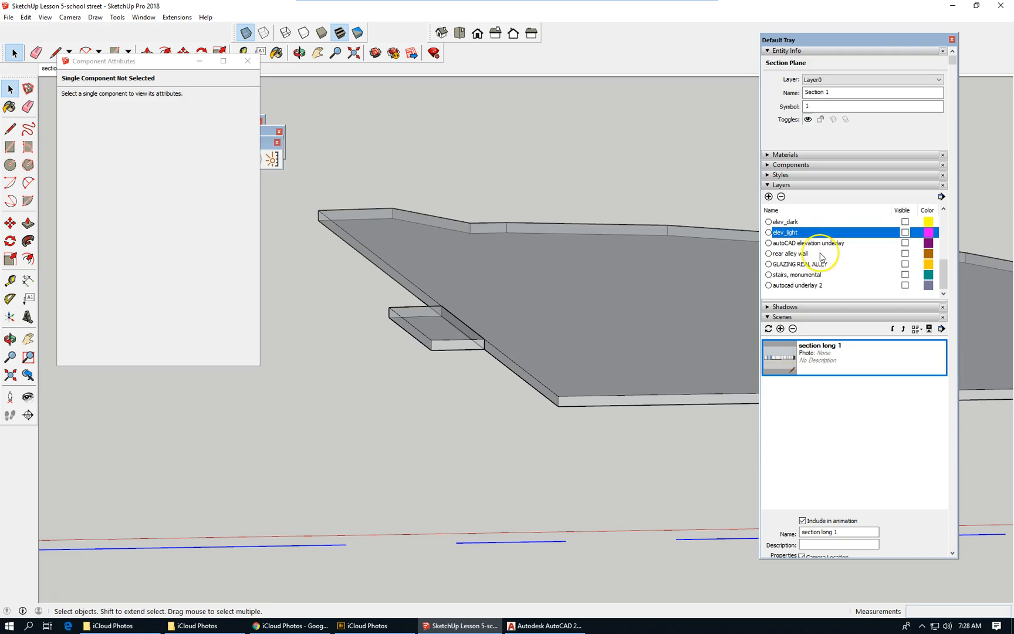
scroll(822, 255, "up", 5)
scroll(823, 255, "down", 2)
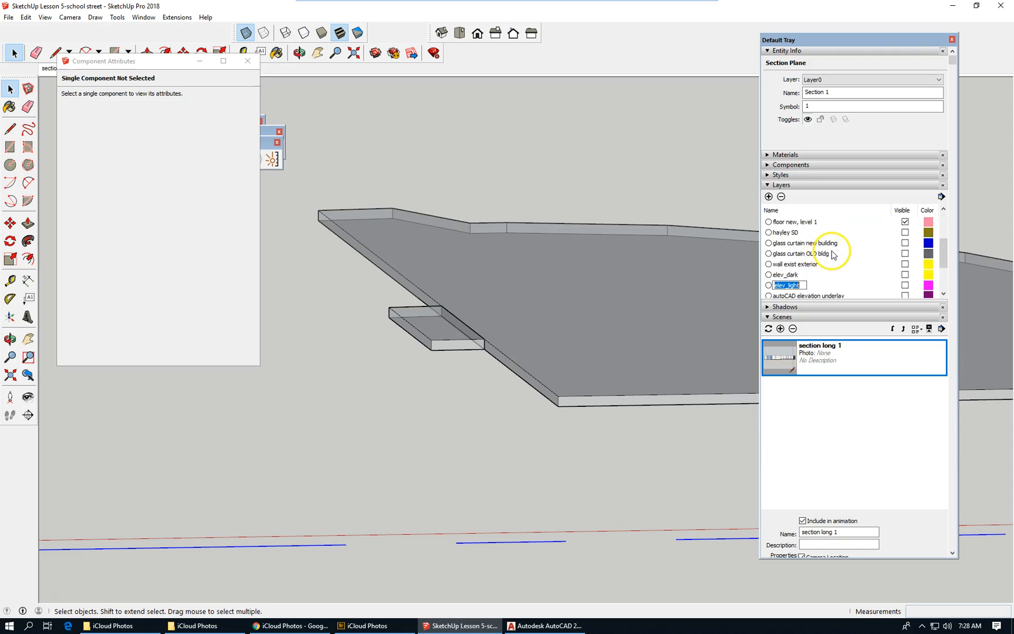
scroll(834, 255, "up", 2)
scroll(835, 254, "down", 5)
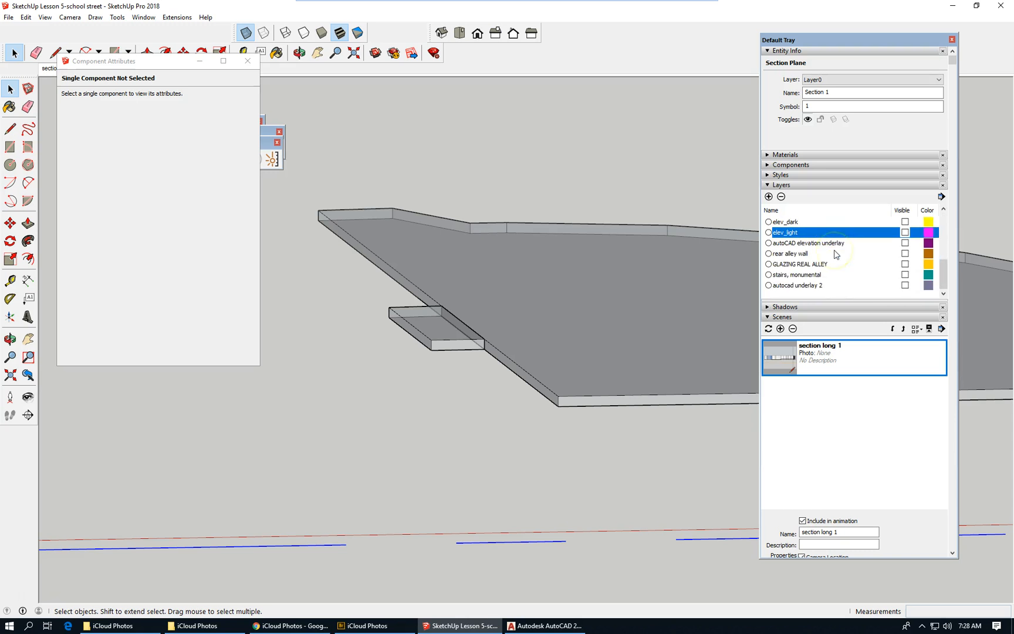
Step: Delete the "elev_dark" and "elev_light" layers, moving their contents to the default layer
left_click(795, 222, "shift")
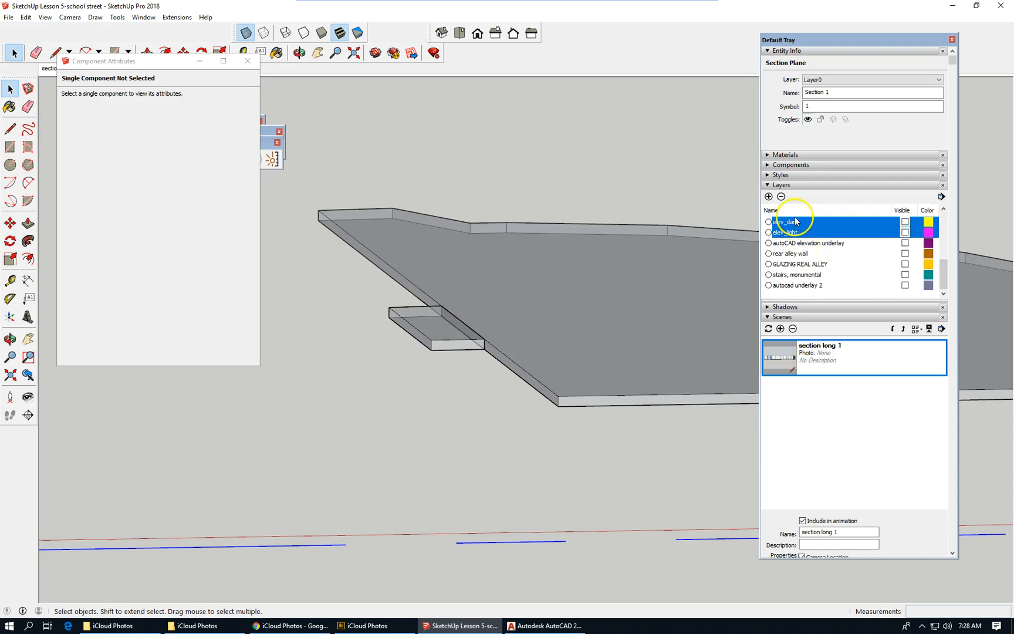
left_click(781, 197)
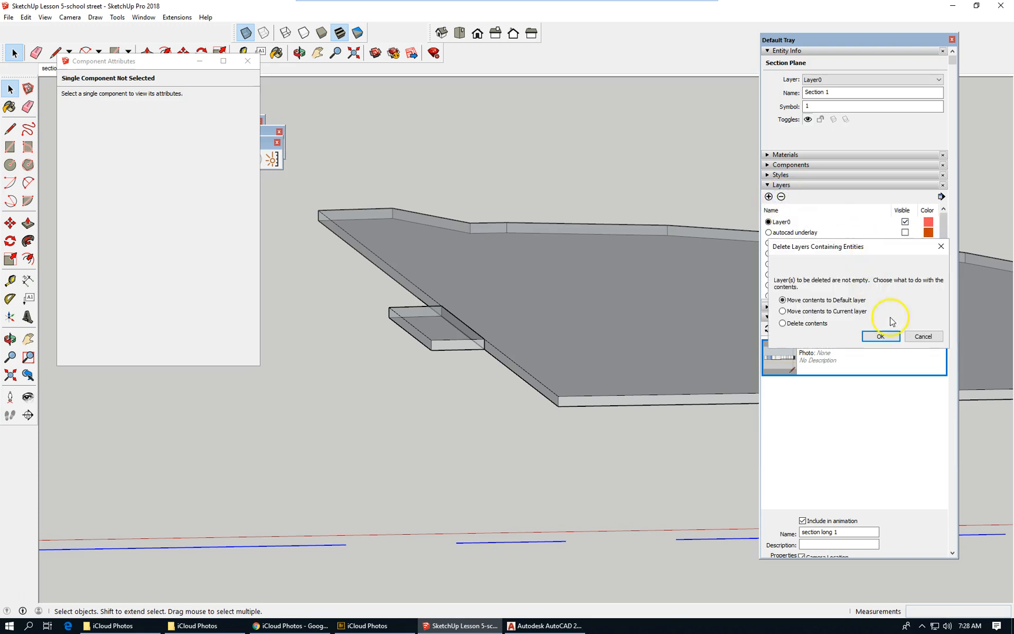
left_click(886, 336)
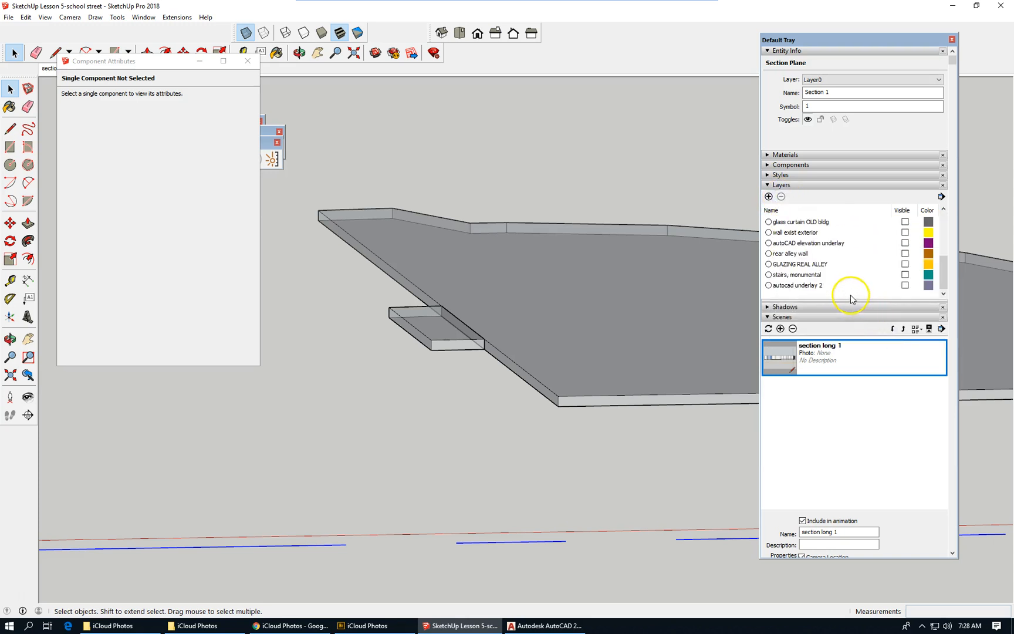
Step: Show the "stairs, monumental" layer and select the landing slab group to check its Z position against the stair
left_click(905, 275)
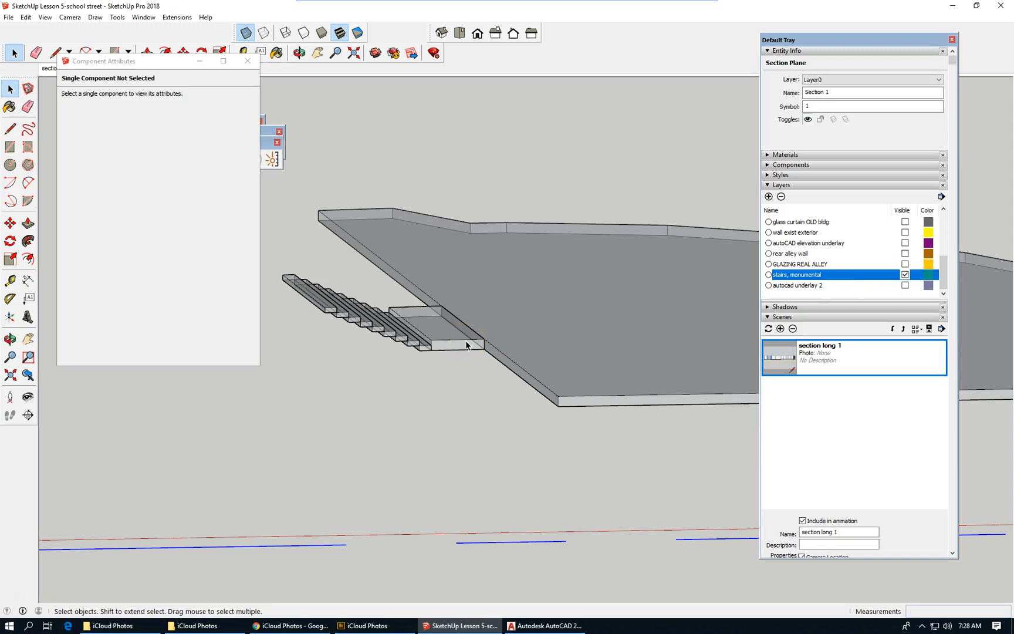
scroll(498, 358, "up", 2)
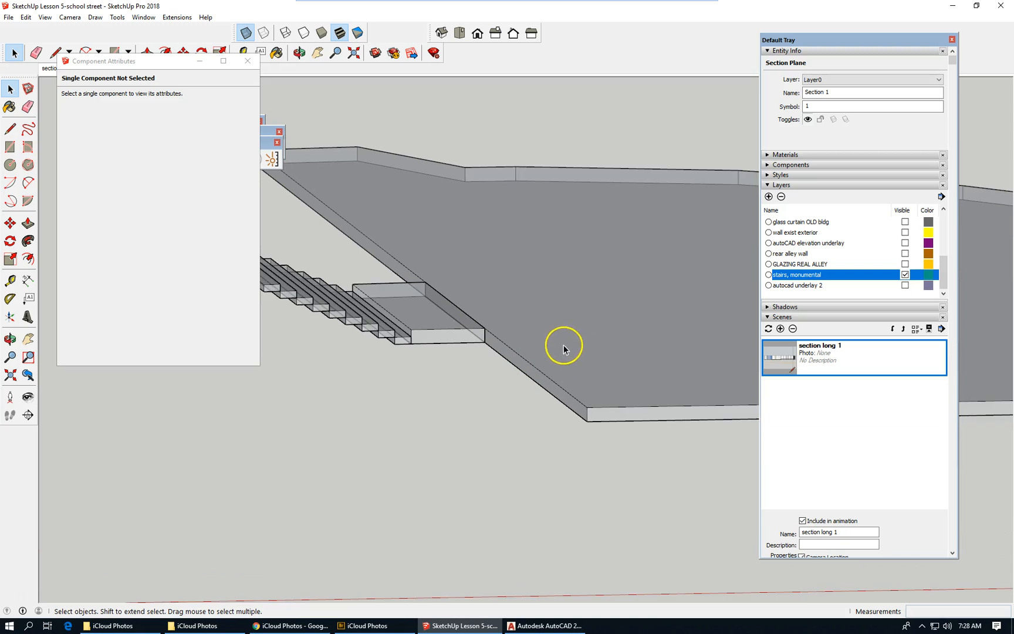
scroll(563, 344, "down", 2)
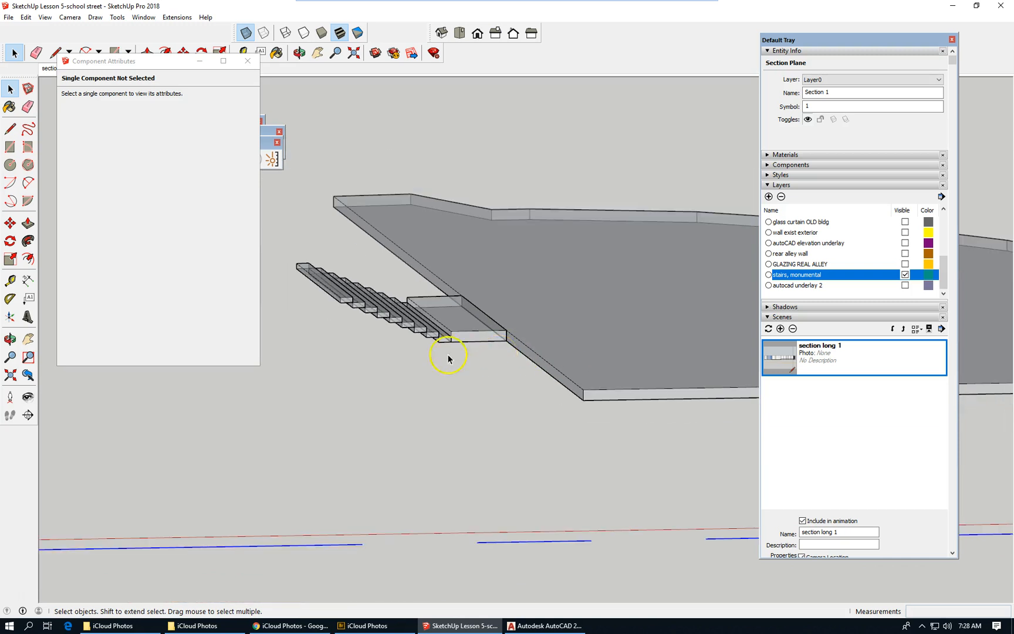
scroll(442, 347, "up", 2)
scroll(444, 346, "up", 2)
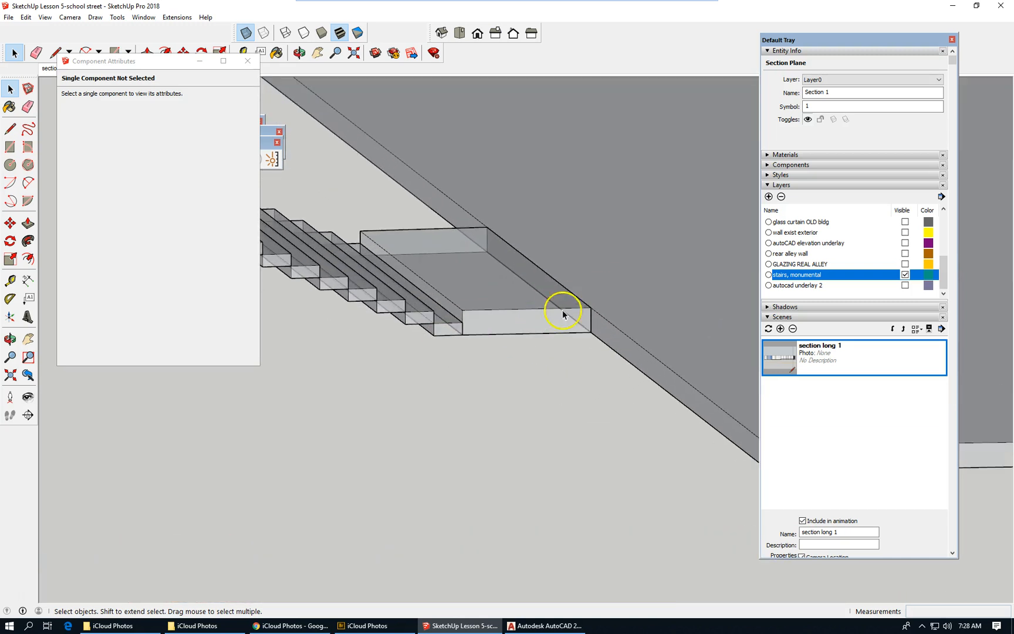
left_click(508, 324)
left_click(537, 317)
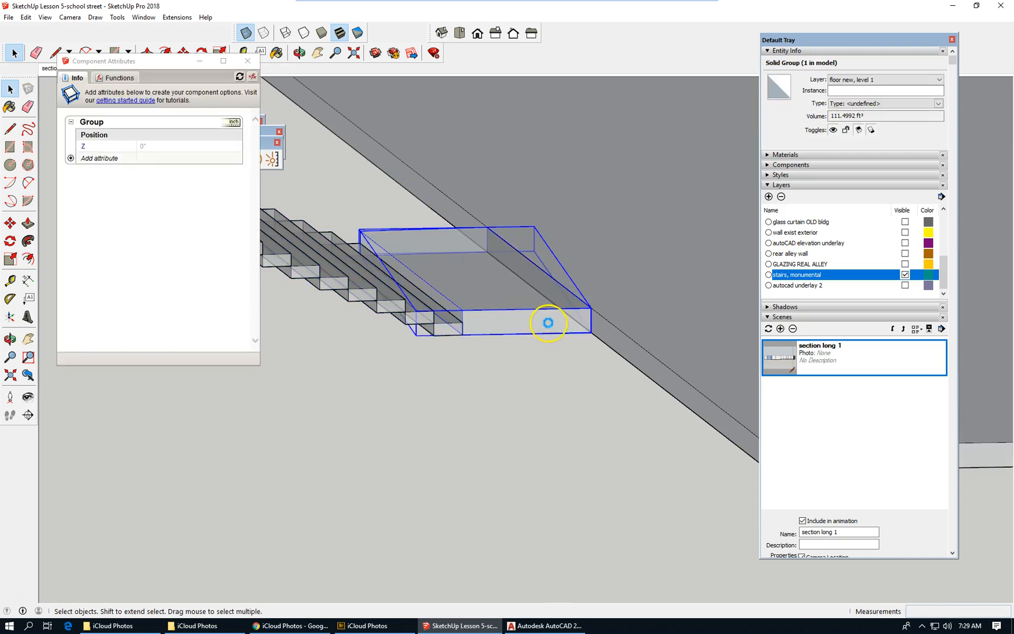
scroll(555, 323, "down", 1)
scroll(557, 326, "down", 3)
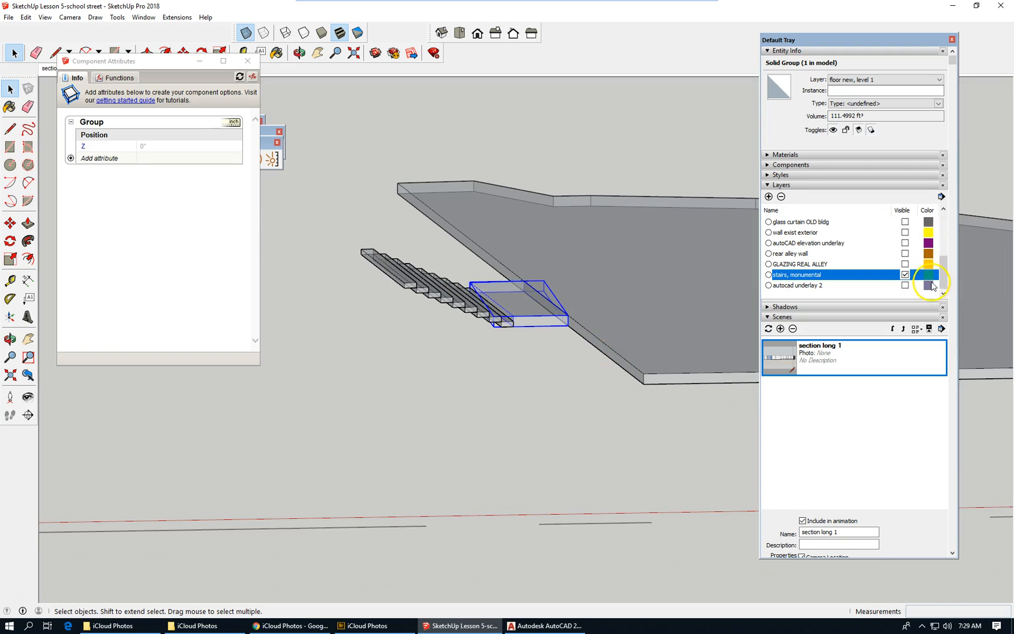
Step: Show the "floors old, level 1" layer and view the stair between the old and new floors
left_click_drag(943, 271, 943, 250)
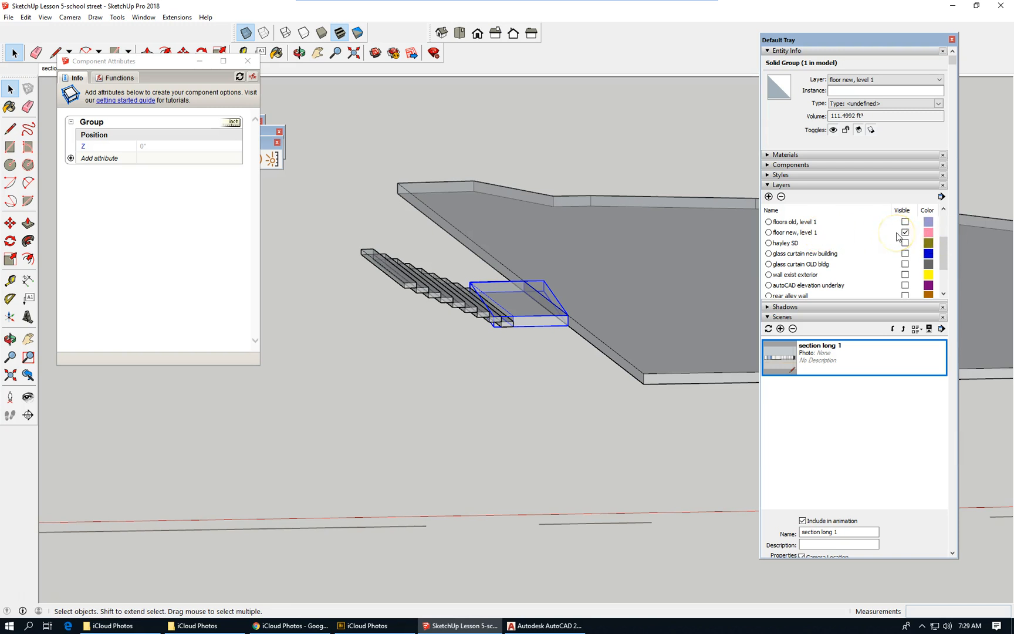
left_click(905, 222)
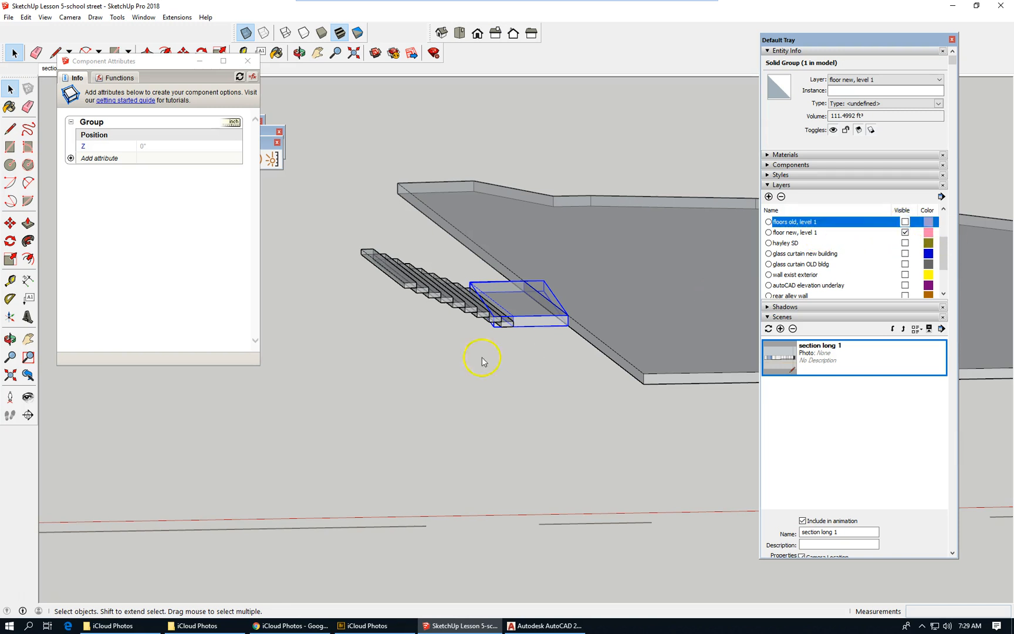
left_click(581, 367)
middle_click_drag(580, 367, 329, 305)
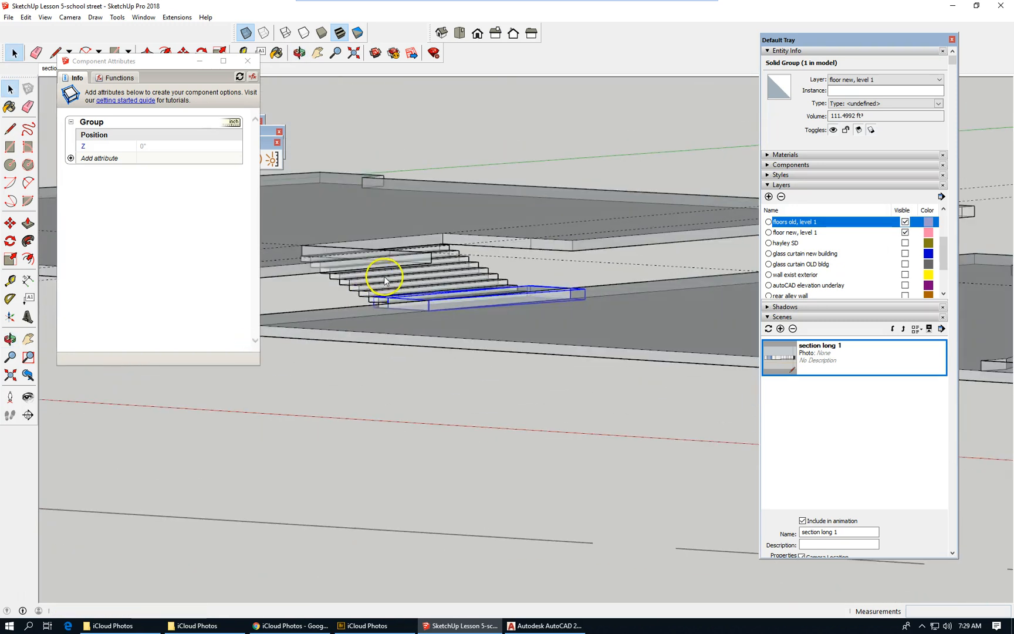
scroll(473, 270, "up", 1)
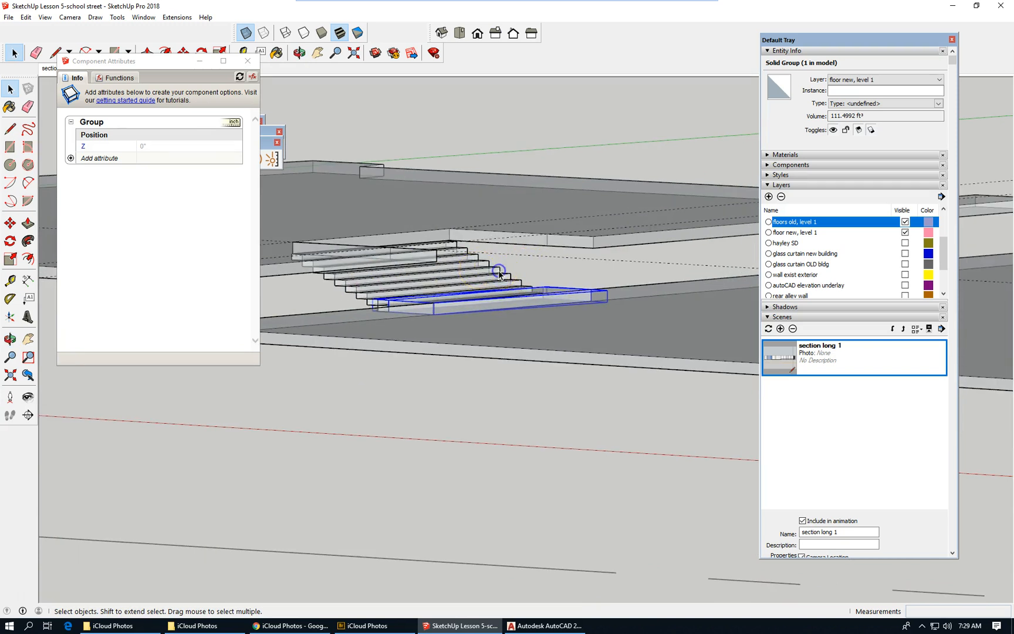
Step: Select the monumental stair group and add its Z position attribute
left_click(499, 272)
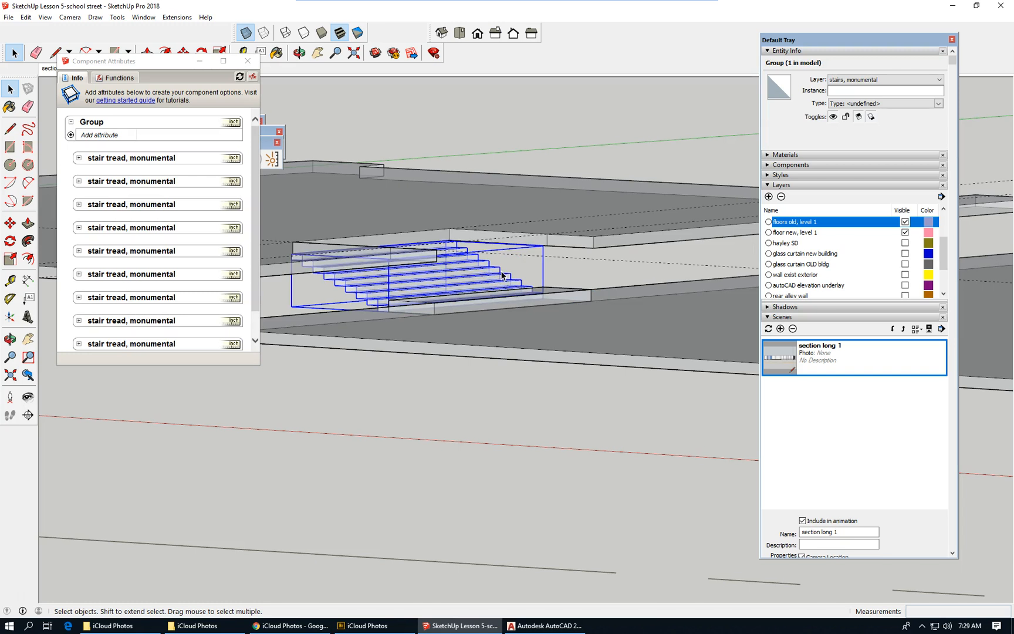
left_click(502, 272)
left_click(547, 285)
left_click(71, 135)
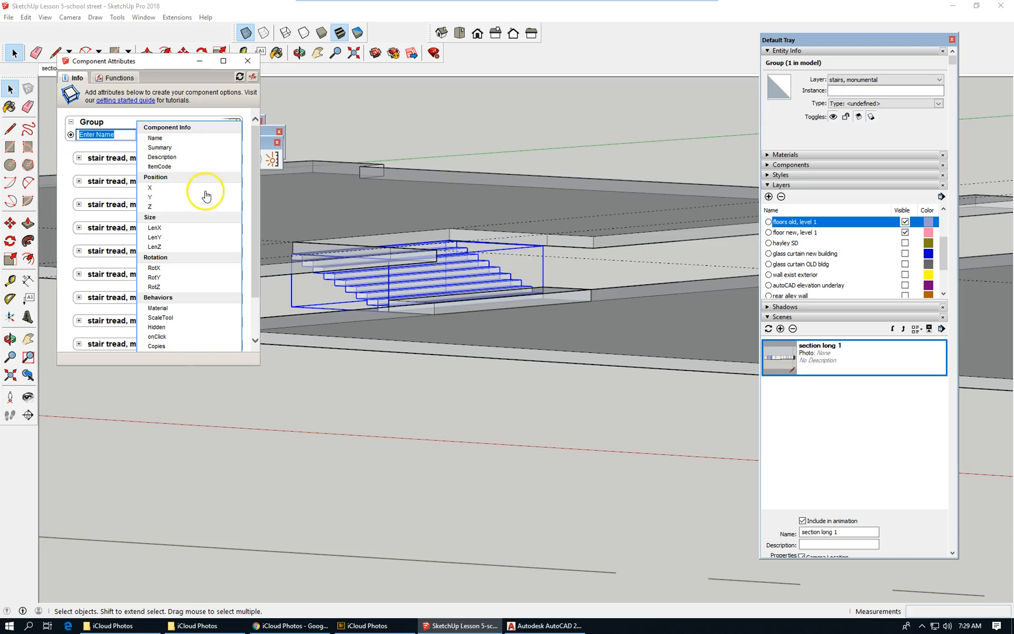
key("Escape")
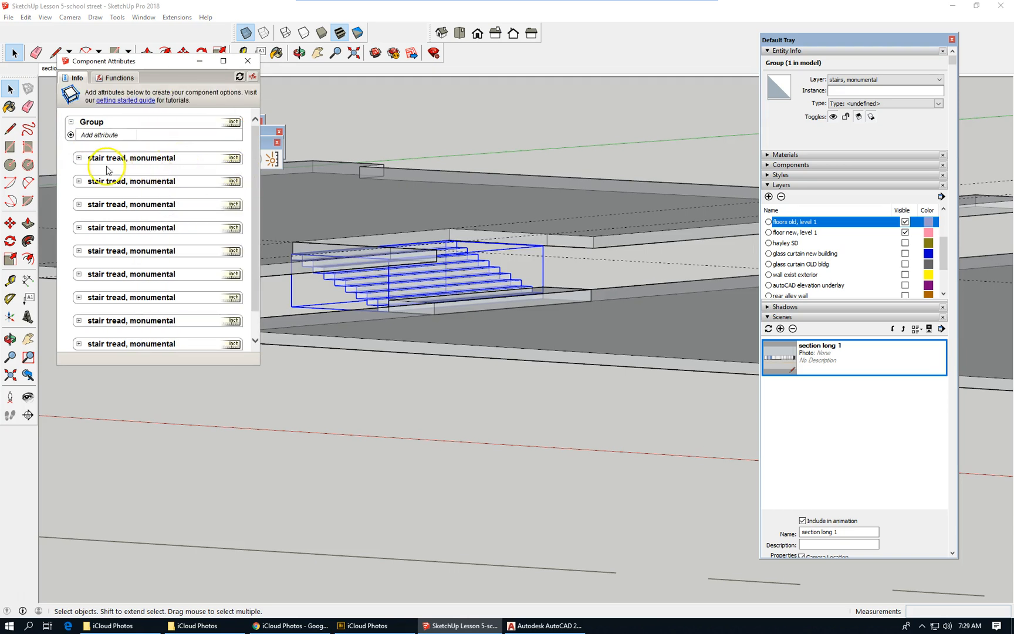
left_click_drag(256, 290, 251, 208)
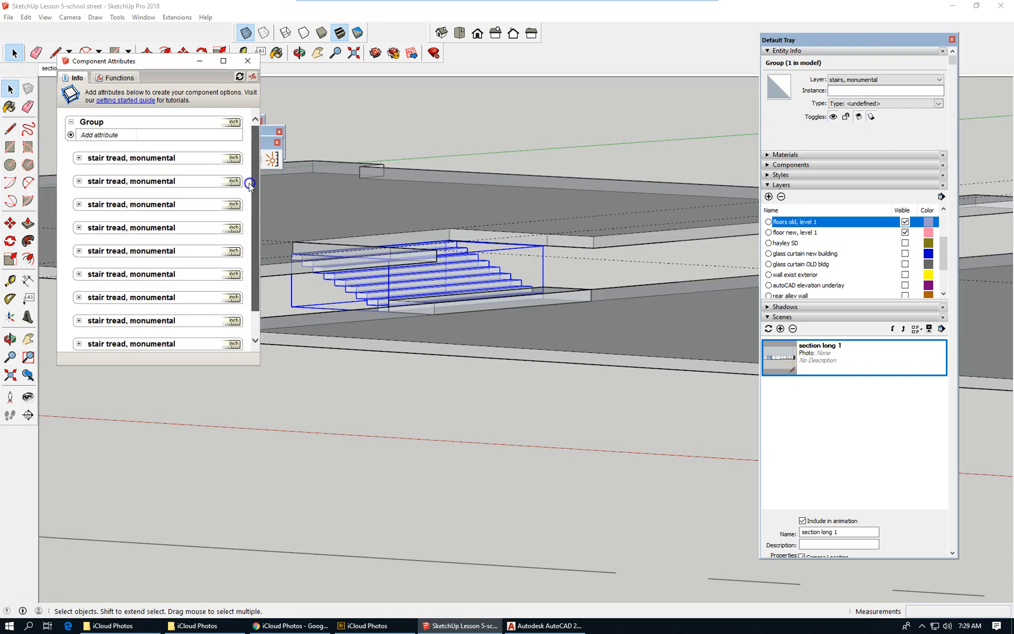
left_click(71, 135)
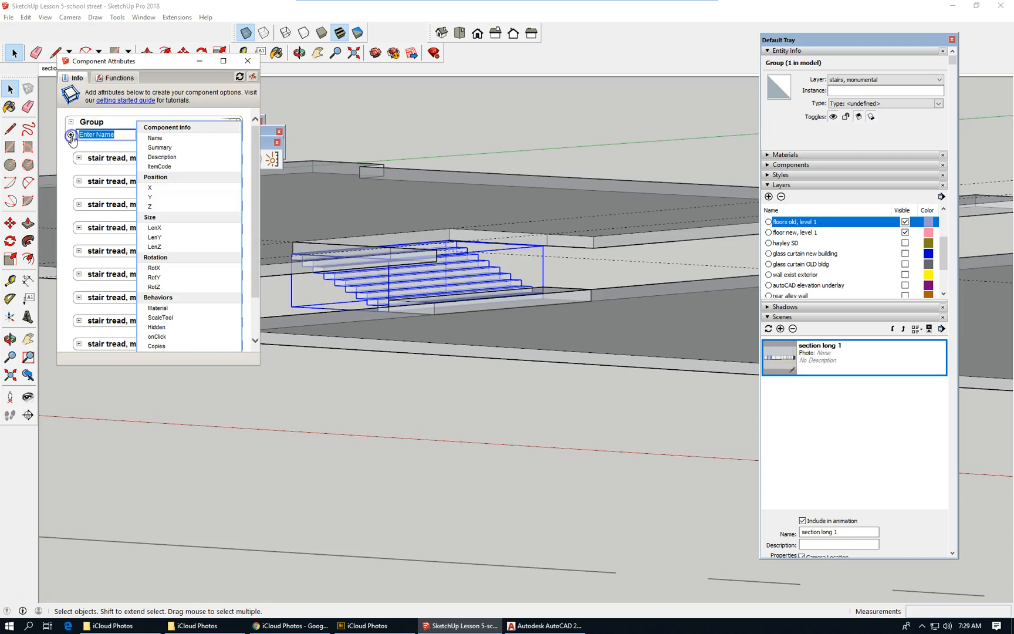
left_click(150, 206)
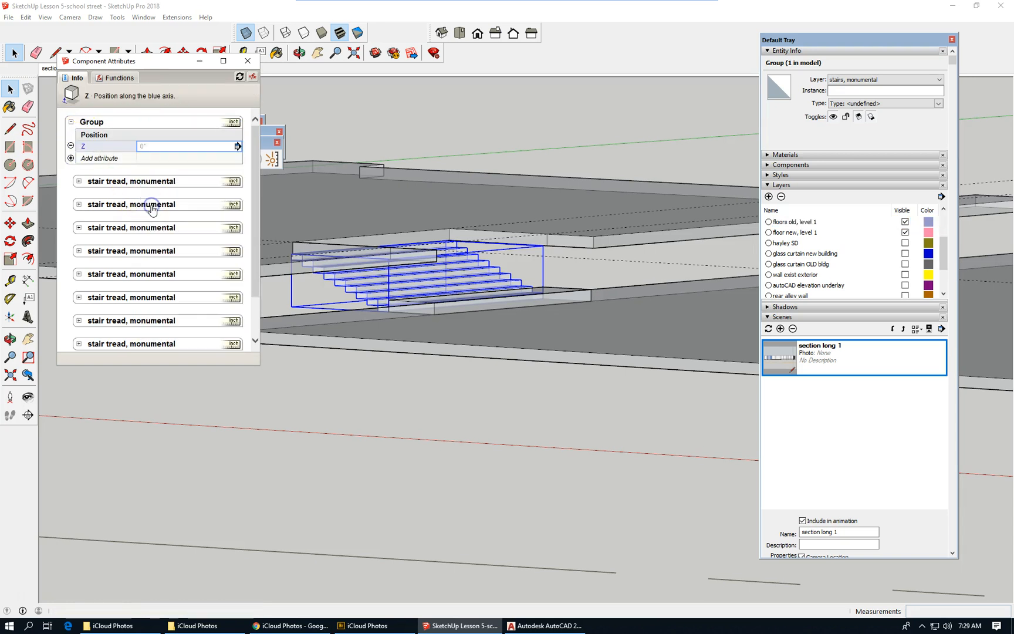
Step: Set the monumental stair group's Z position to 6 inches and view it against the landing and upper floor
left_click(174, 147)
left_click(103, 146)
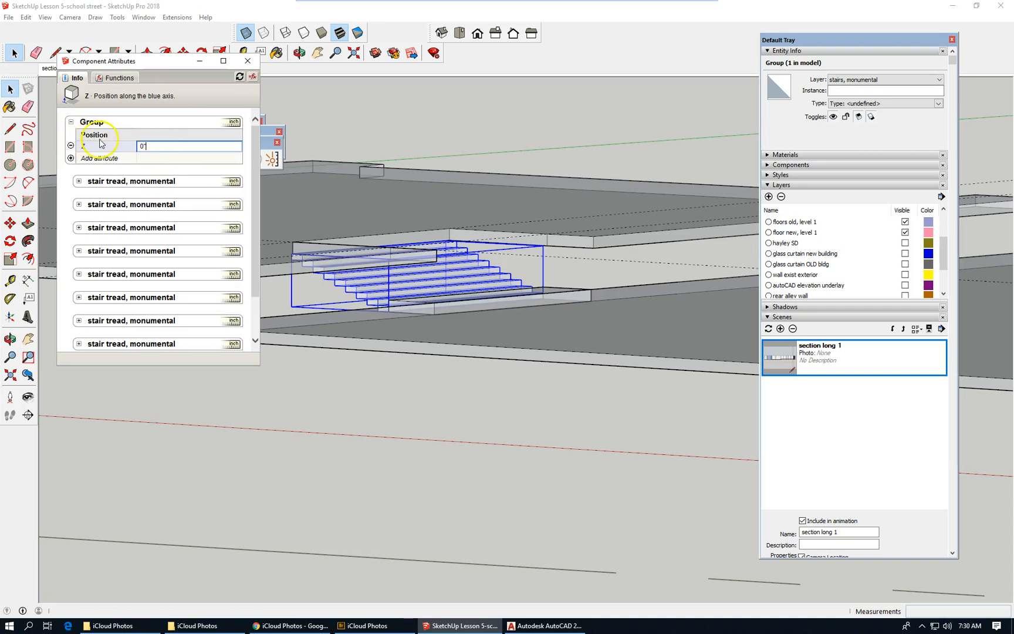
double_click(141, 142)
key("Return")
left_click(466, 497)
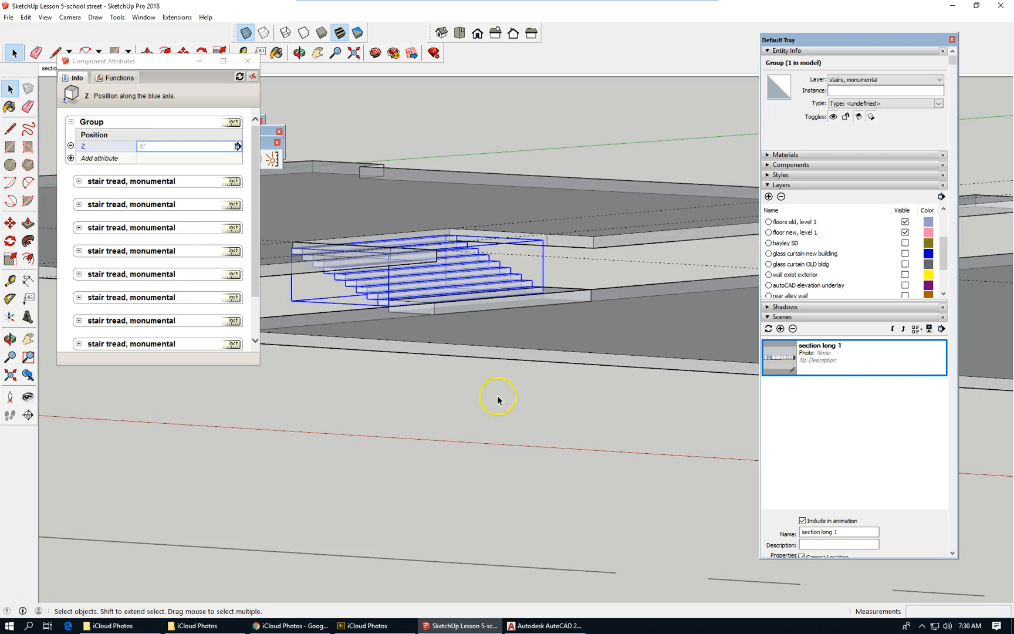
left_click(470, 294)
scroll(499, 296, "up", 2)
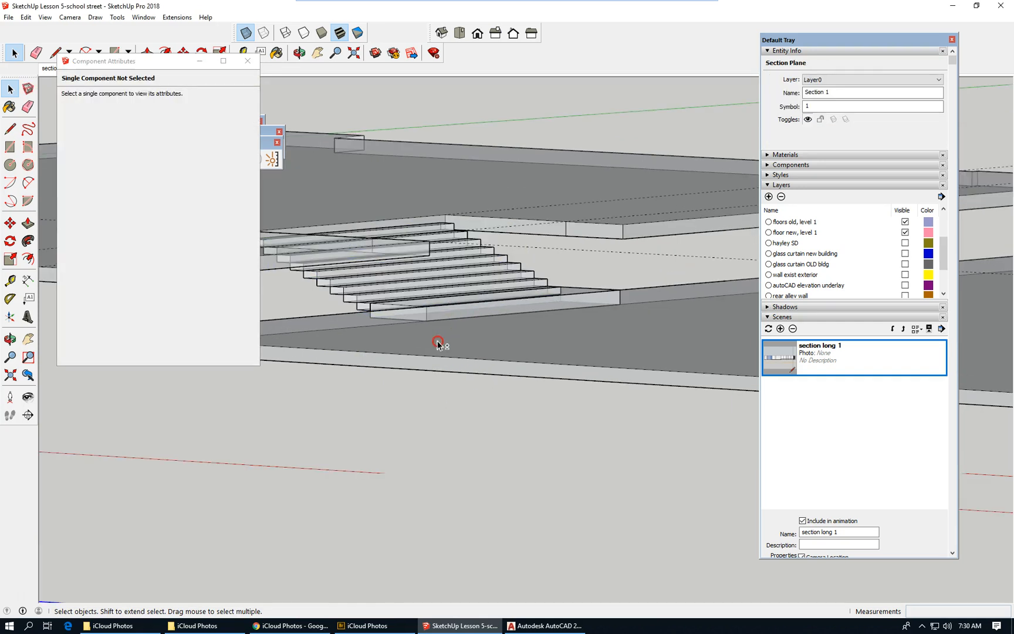
scroll(413, 349, "up", 1)
middle_click_drag(416, 350, 412, 346)
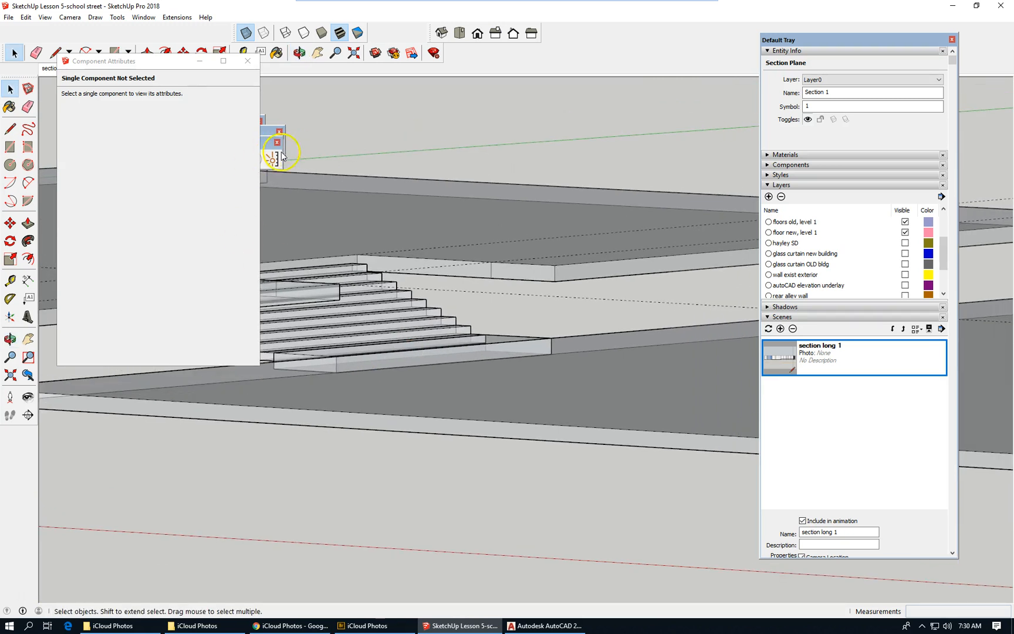
Step: Set the monumental stair group's Z position to 12 inches and view it from the other side
left_click(418, 316)
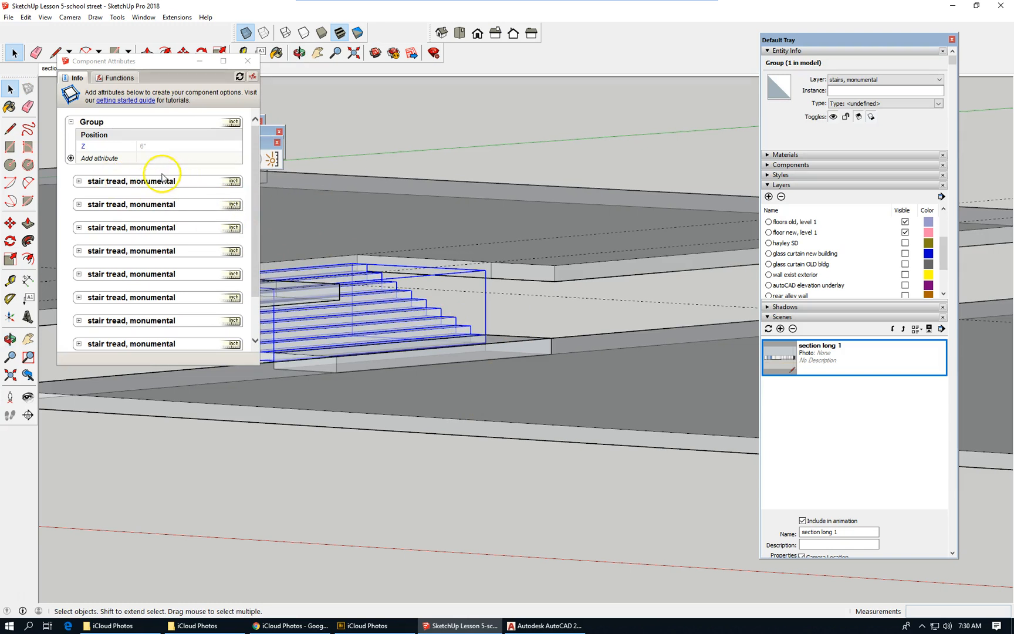
left_click(167, 146)
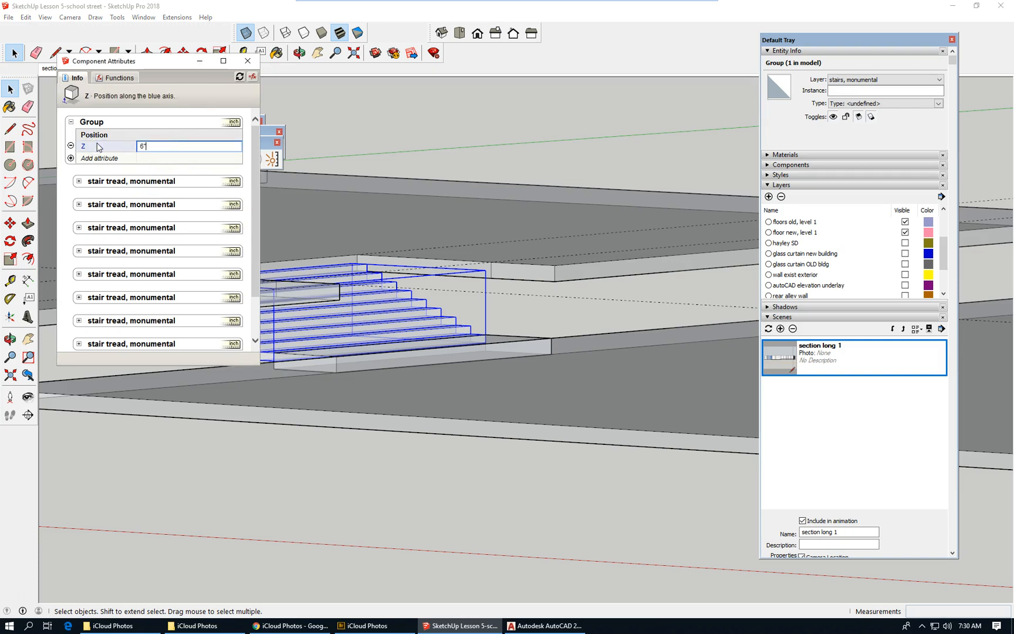
left_click(125, 145)
type("12")
key("Return")
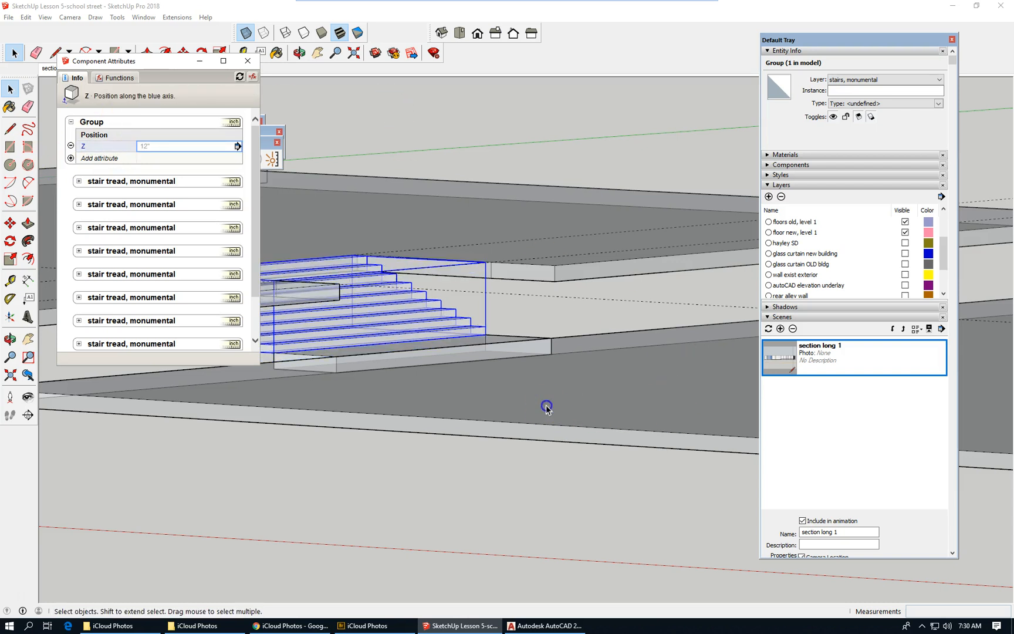
left_click(546, 406)
middle_click_drag(566, 369, 127, 382)
middle_click_drag(235, 36, 21, 31)
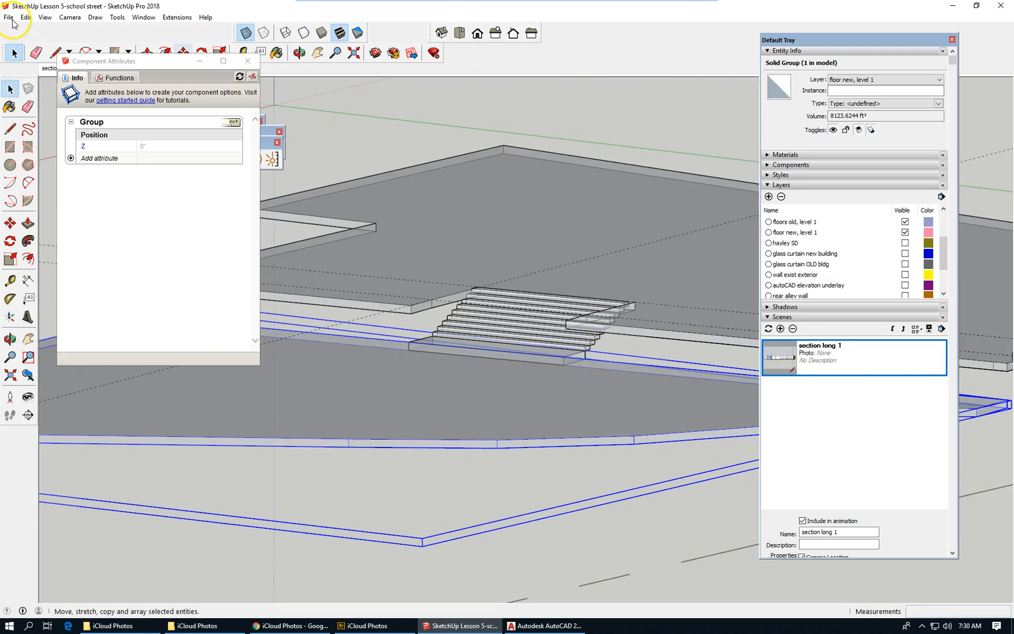
Step: Save the model as a new file named "SketchUp Lesson 6-school STAIRS" in the same folder
left_click(9, 18)
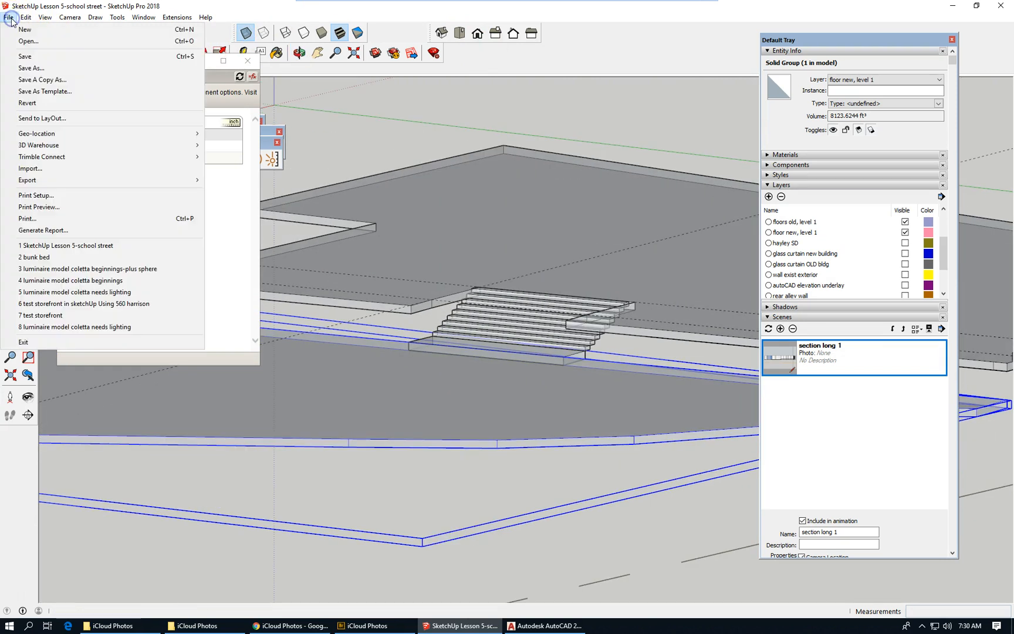
left_click(35, 68)
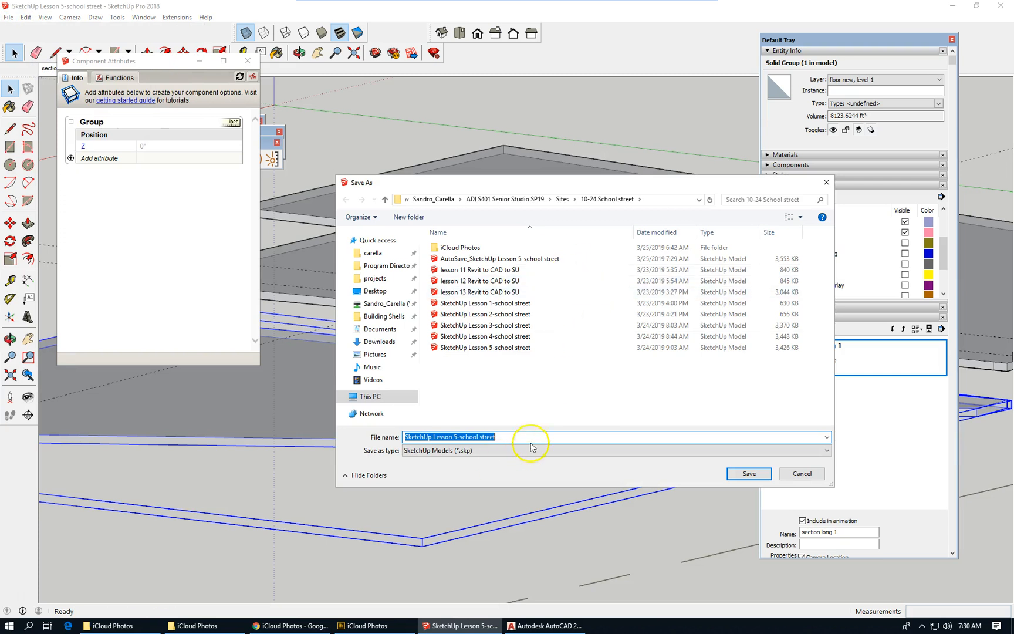
left_click(455, 436)
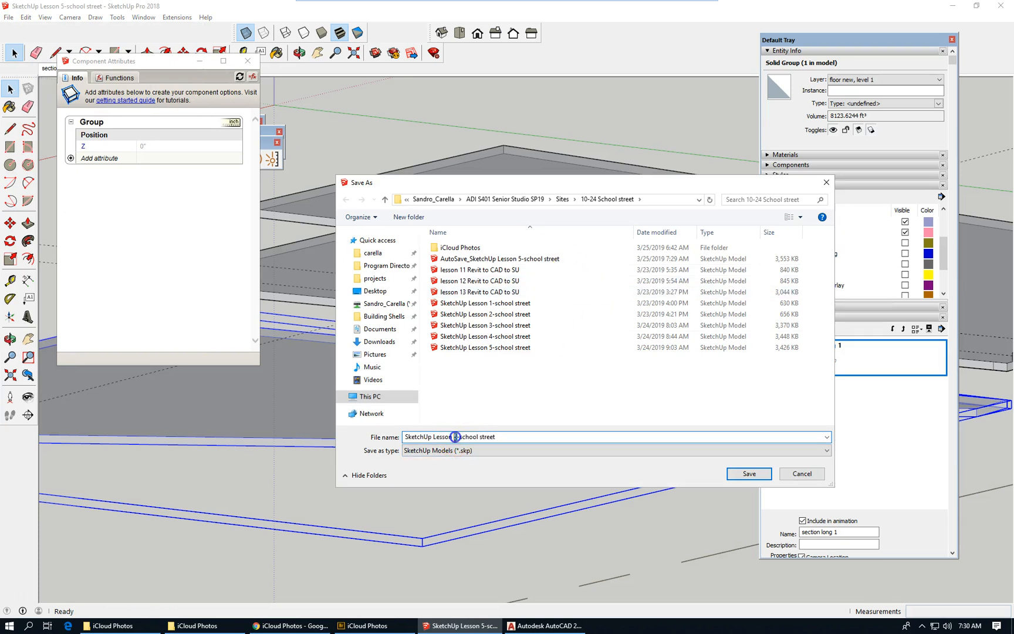
type("6")
left_click(460, 437)
double_click(493, 437)
type("STAIRS")
key("Return")
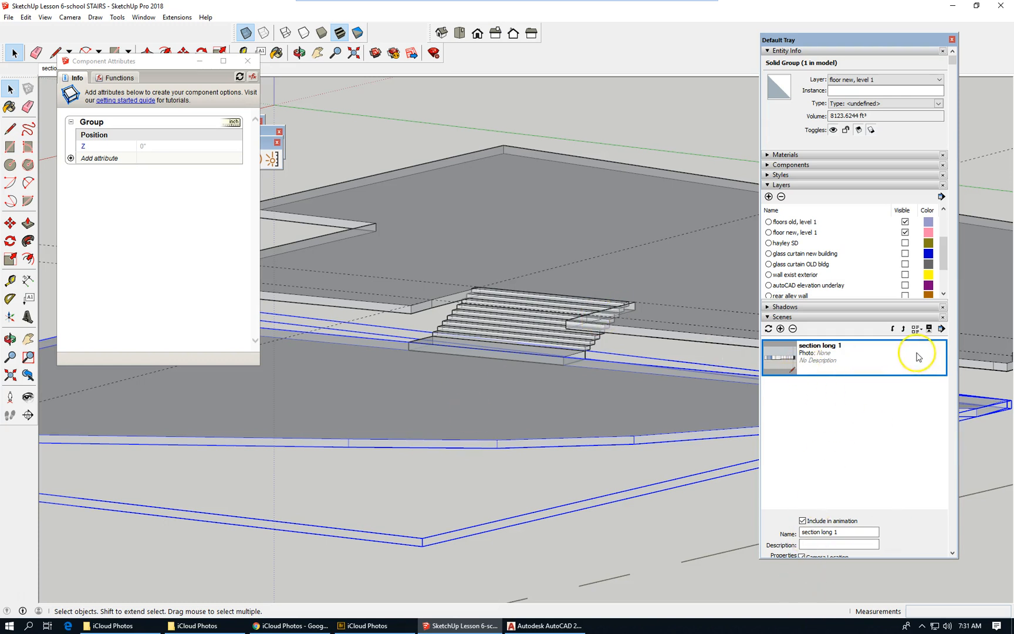
Step: Deselect the new floor slab and examine the monumental stair and both floors from above
scroll(587, 290, "down", 5)
scroll(542, 298, "down", 1)
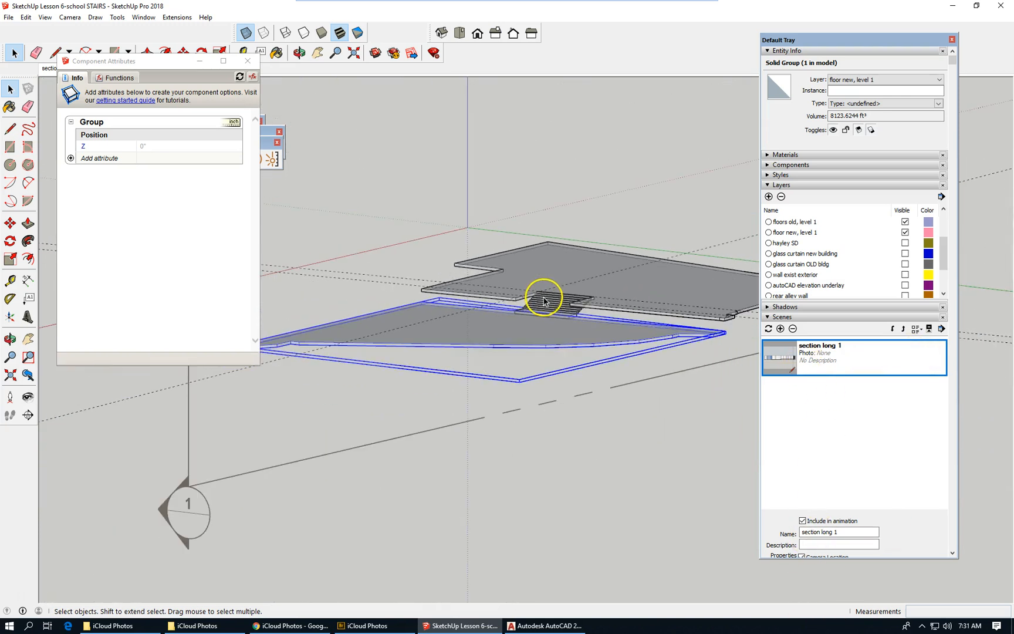
scroll(711, 329, "up", 1)
scroll(702, 328, "up", 3)
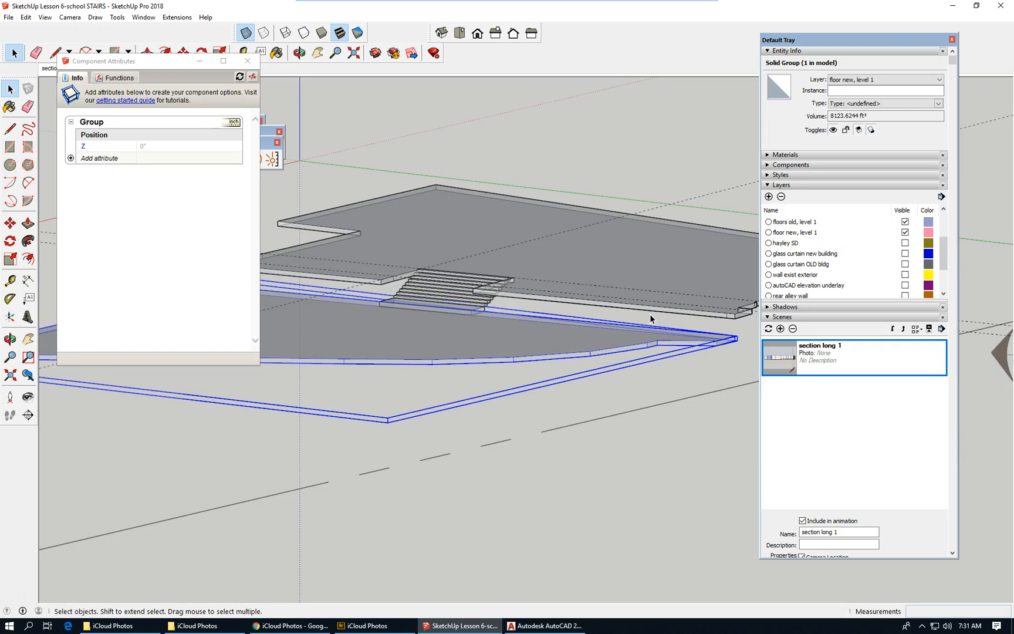
middle_click_drag(486, 358, 451, 430)
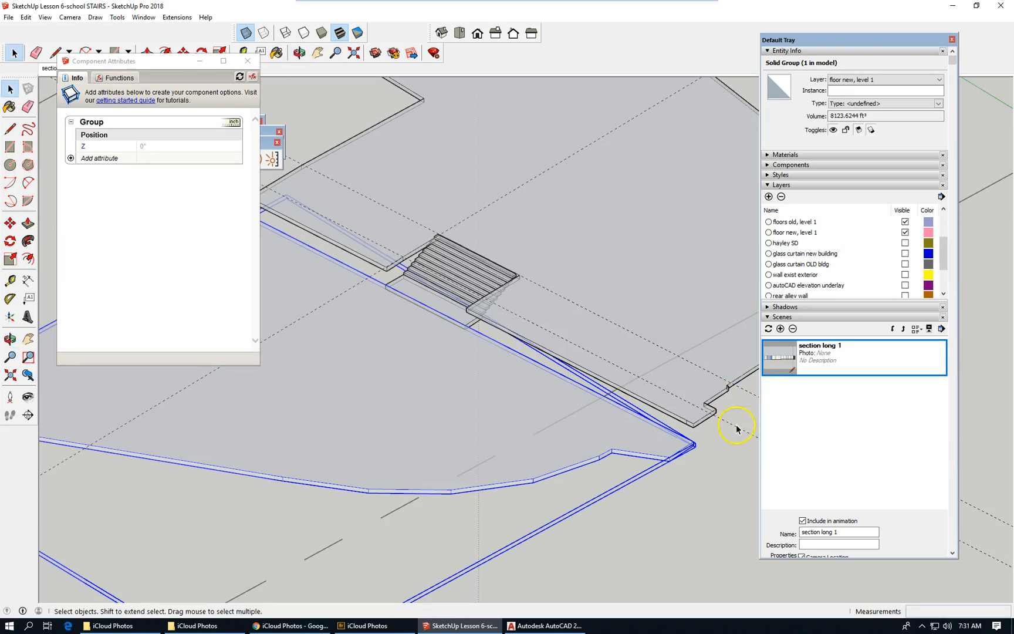
left_click(729, 464)
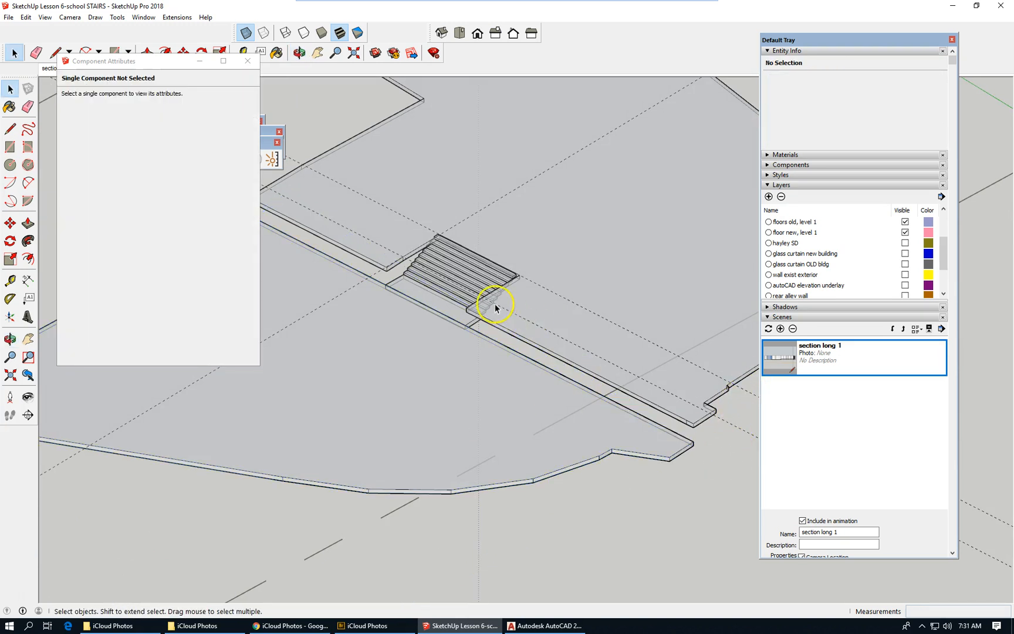
Step: Inspect the new level 1 floor slab where it meets the landing and monumental stair, and deselect it
scroll(502, 311, "up", 2)
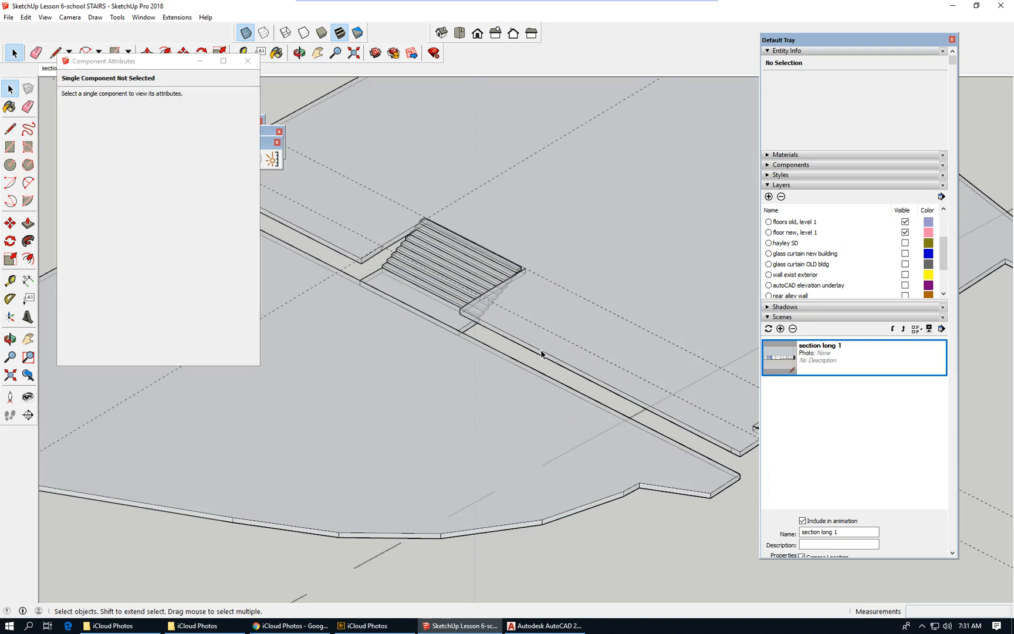
left_click(517, 340)
left_click(660, 535)
left_click(665, 480)
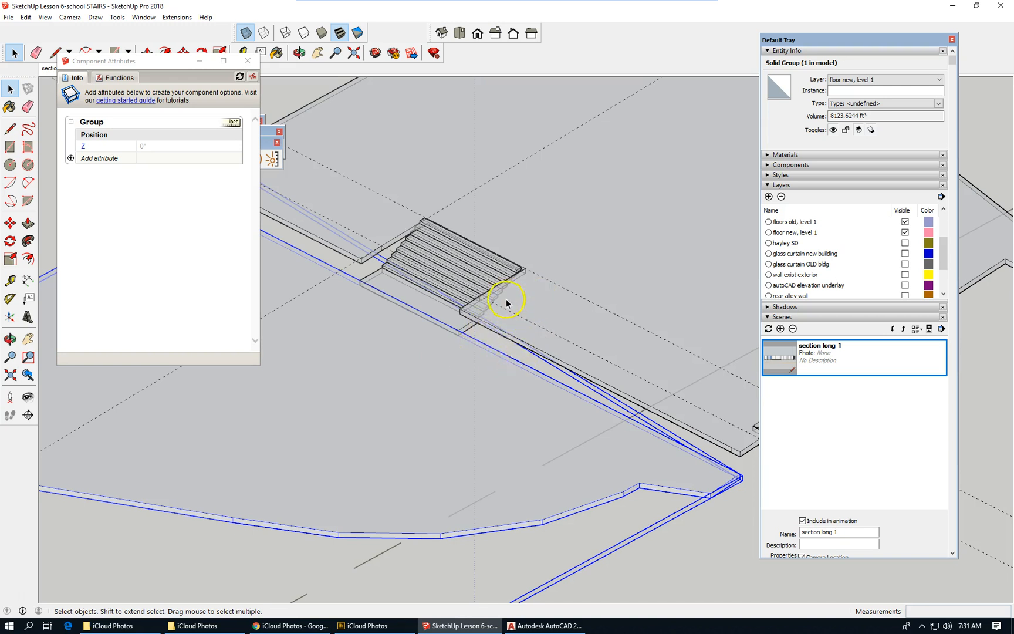
scroll(510, 303, "down", 2)
left_click(669, 523)
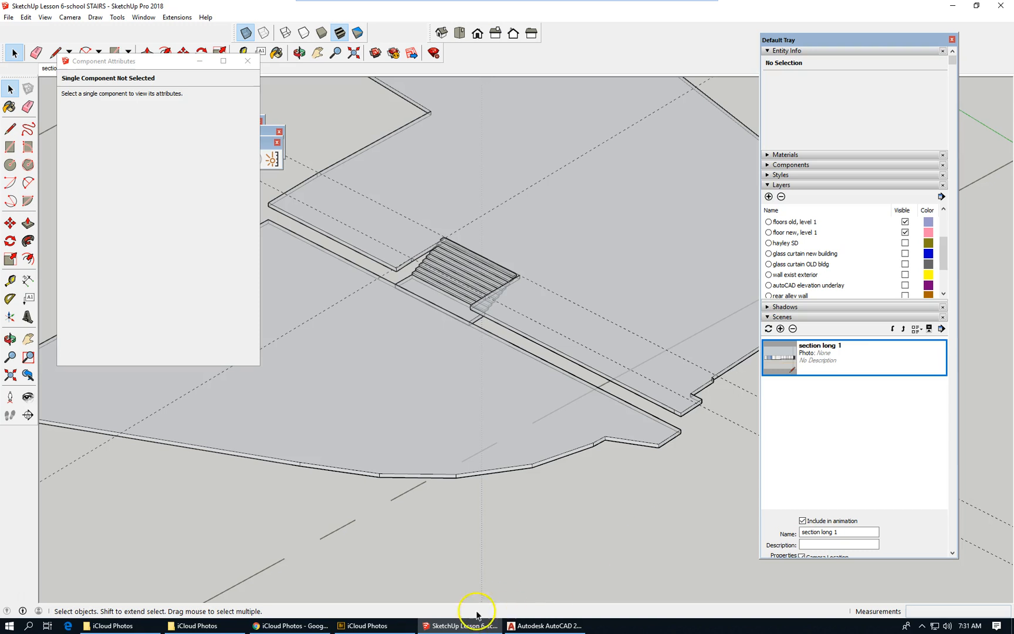
Step: Switch to Adobe Bridge to view stair photo IMG_1254.JPG beside the model in a narrowed window, and return to SketchUp
mouse_move(355, 625)
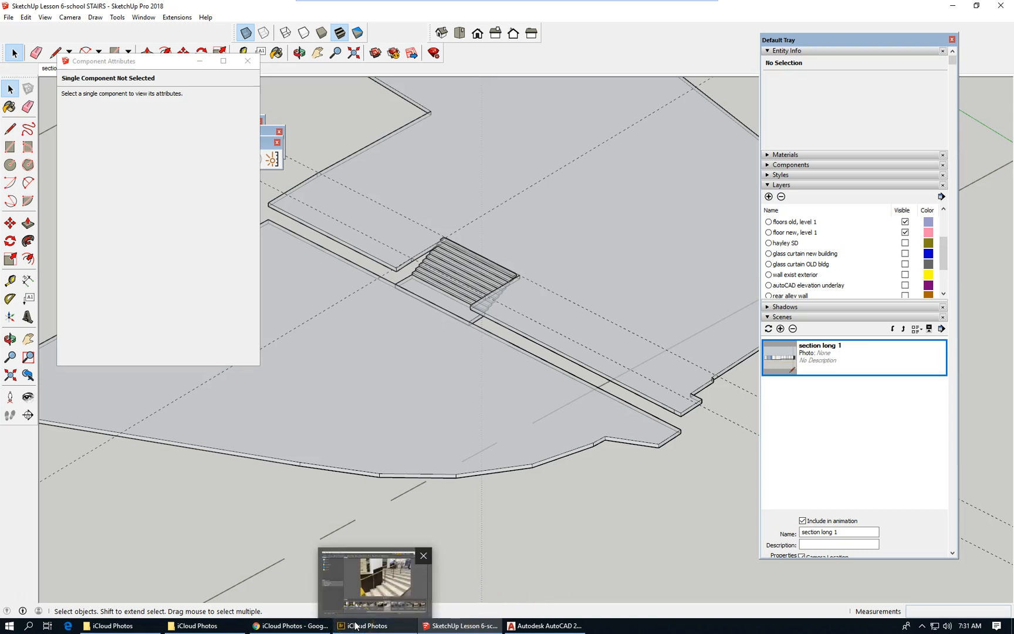
left_click(355, 626)
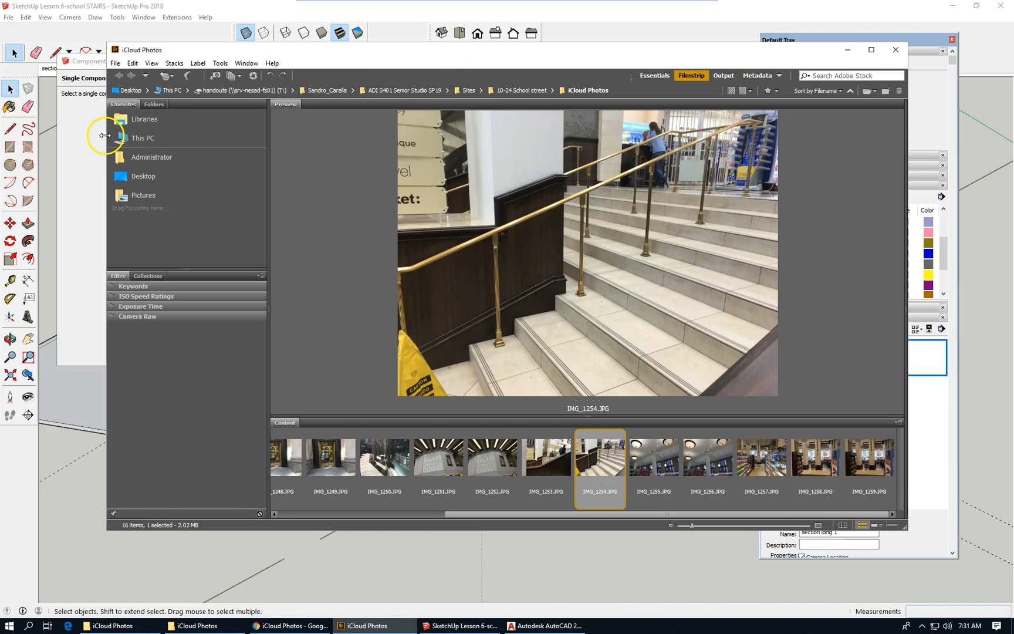
left_click_drag(107, 135, 522, 165)
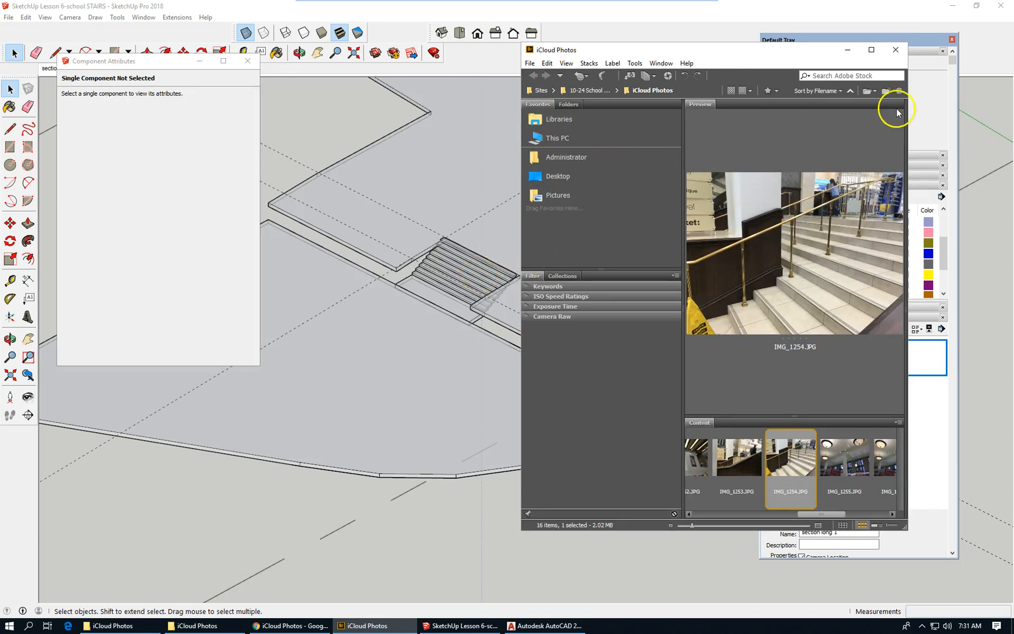
left_click(925, 43)
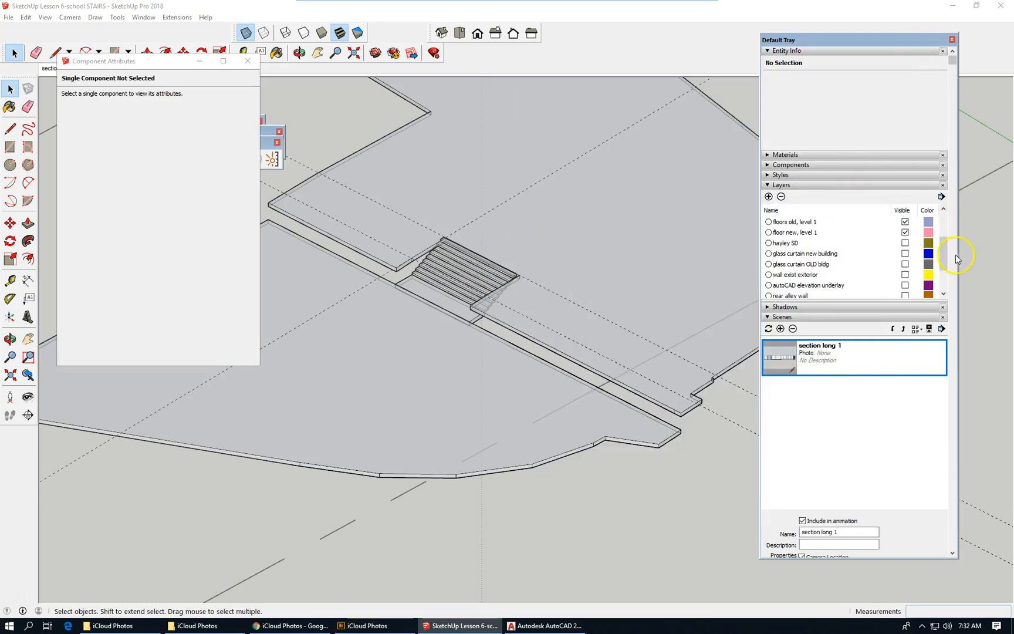
Step: Make the columns and autocad underlay layers visible, comparing the model's stair with the photo in Adobe Bridge
left_click_drag(949, 267, 948, 242)
left_click(905, 243)
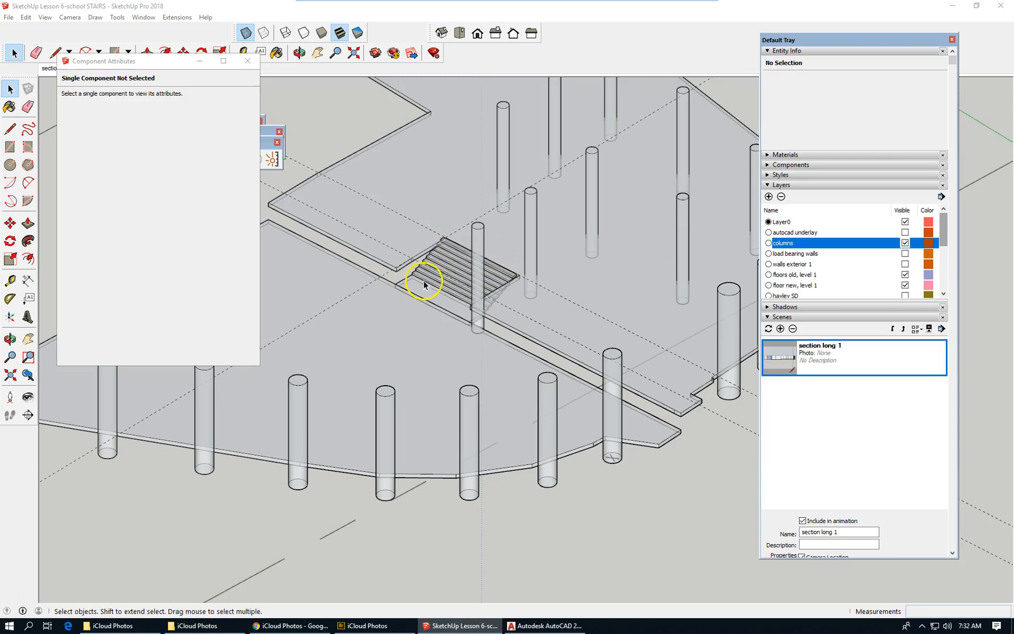
scroll(563, 305, "down", 3)
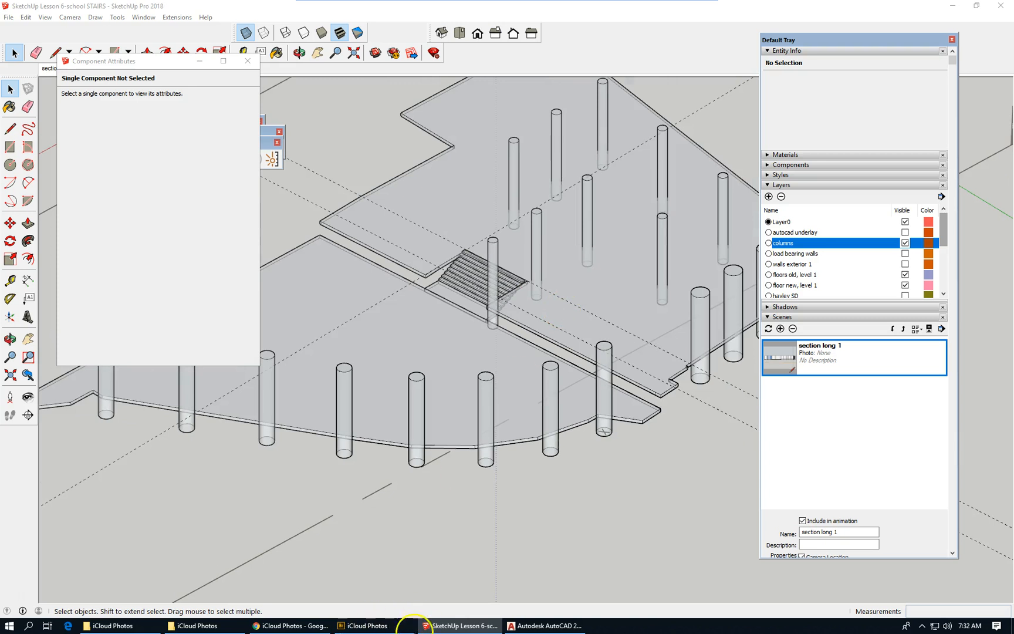
left_click(361, 627)
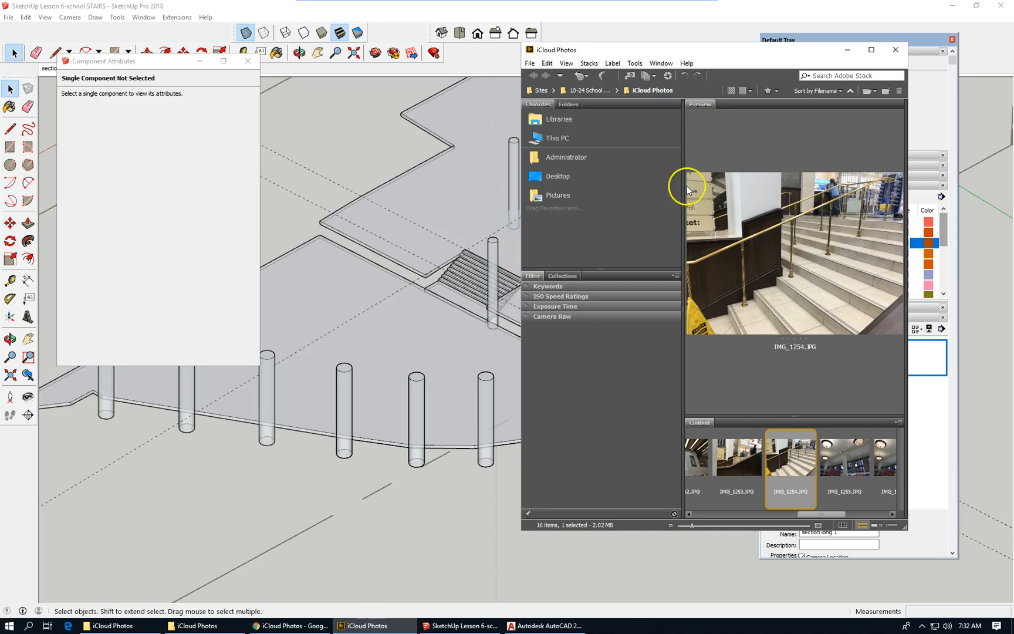
left_click(704, 18)
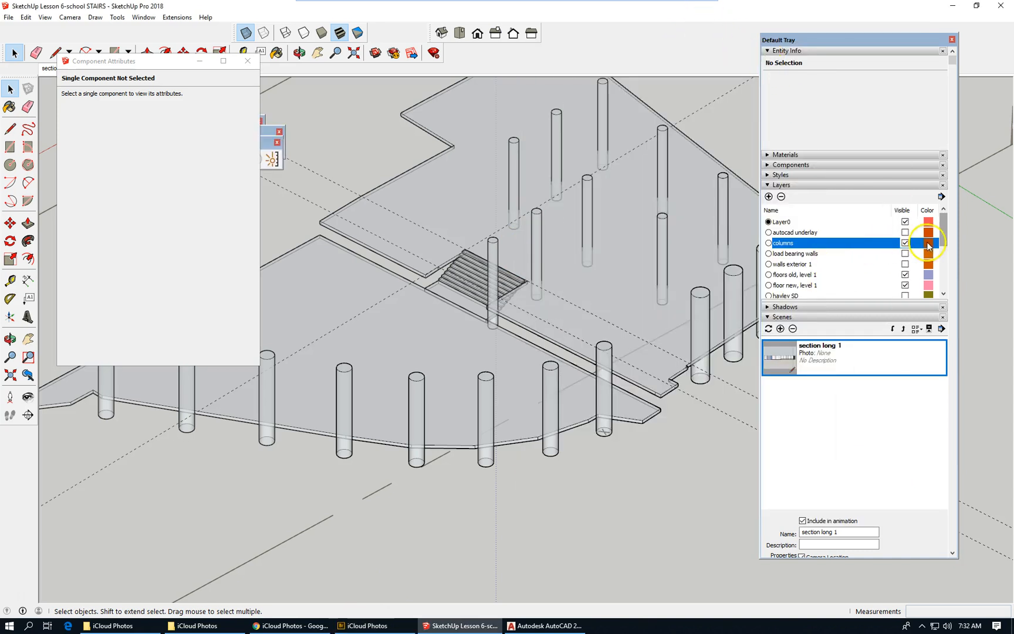
left_click(907, 232)
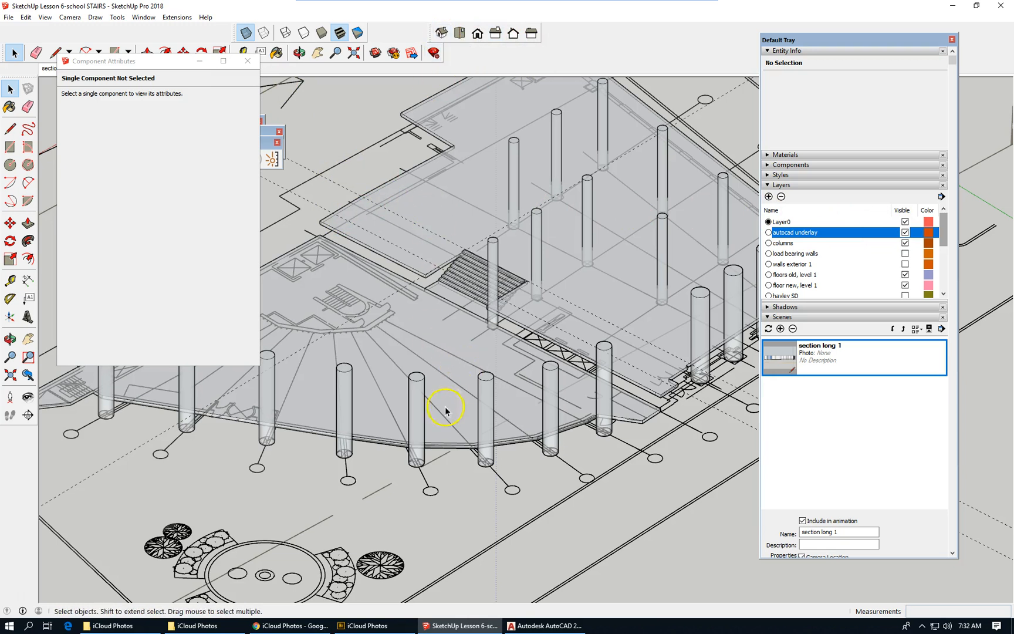
Step: Add a scene named "SLABS AND STAIR ISO XRAY" with its style changes saved as a new style, and save the model
scroll(547, 461, "down", 2)
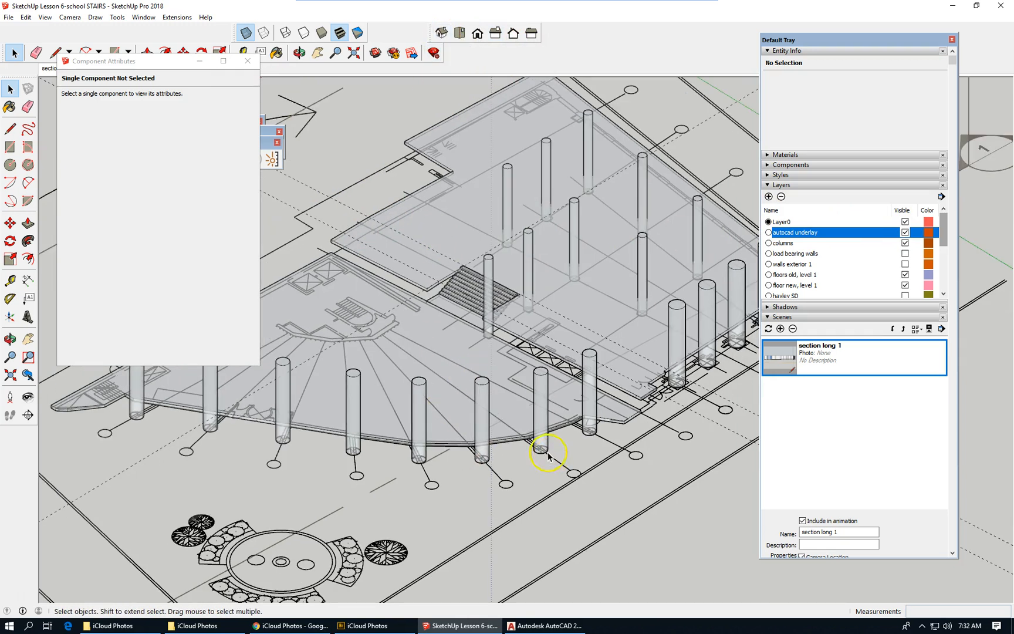
left_click(781, 329)
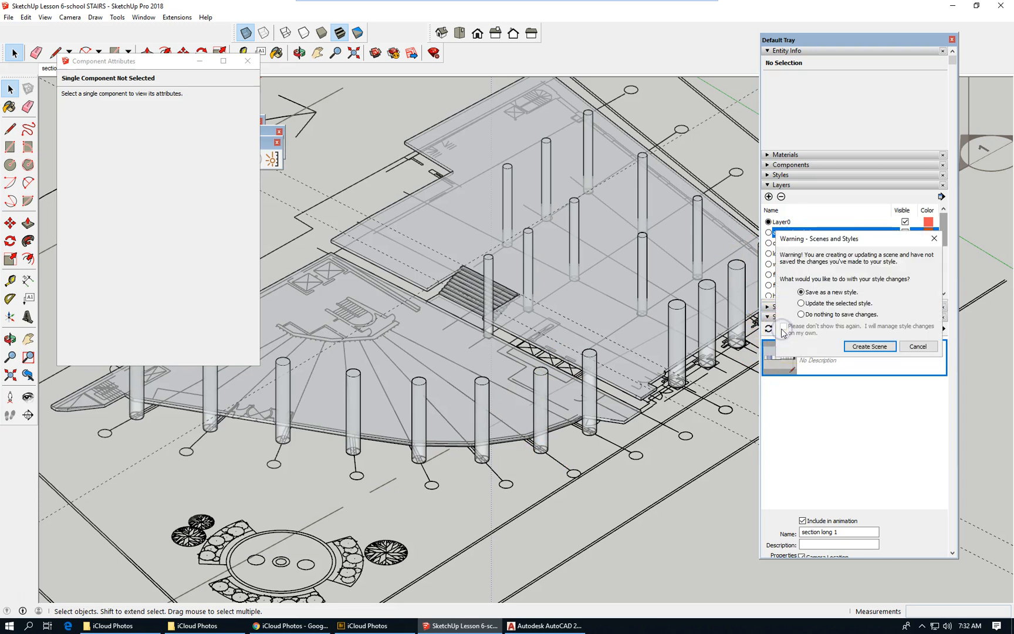
left_click(856, 348)
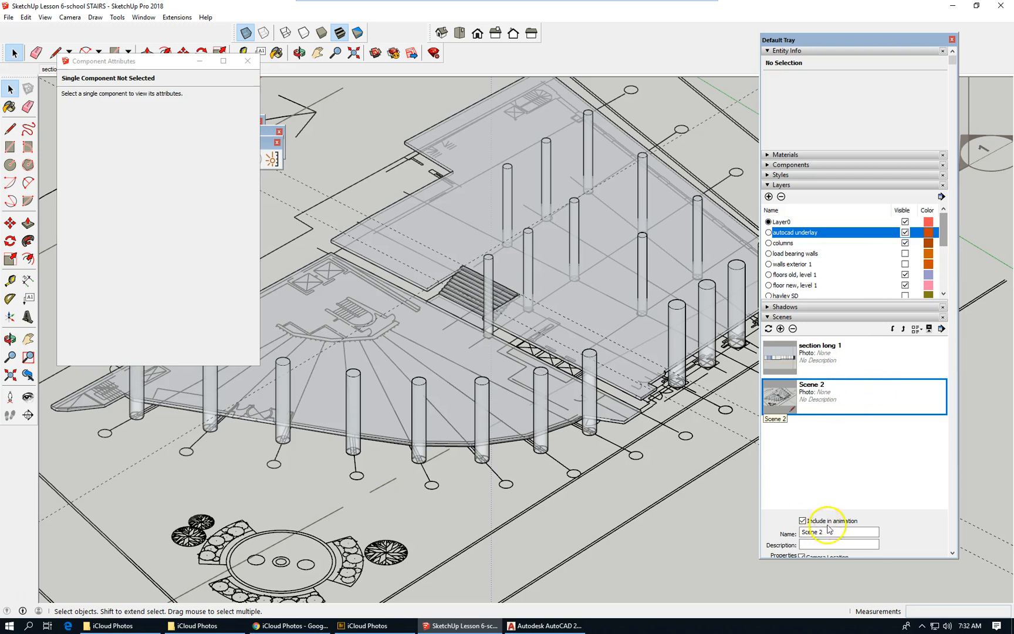
left_click_drag(832, 532, 789, 532)
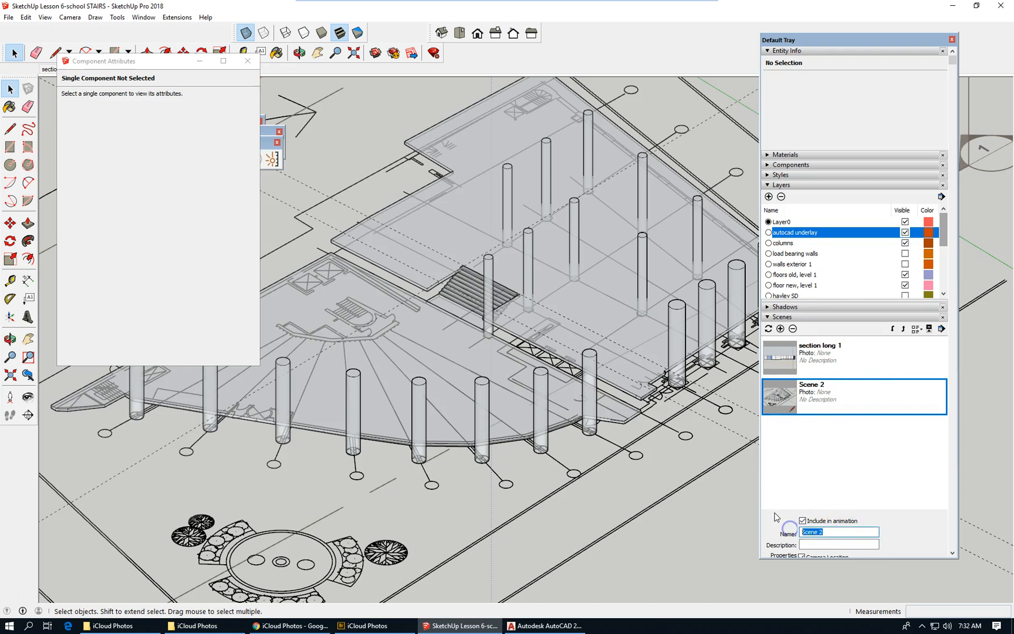
type("S")
type("LABS AND STAIR ISO XRAY")
key("Return")
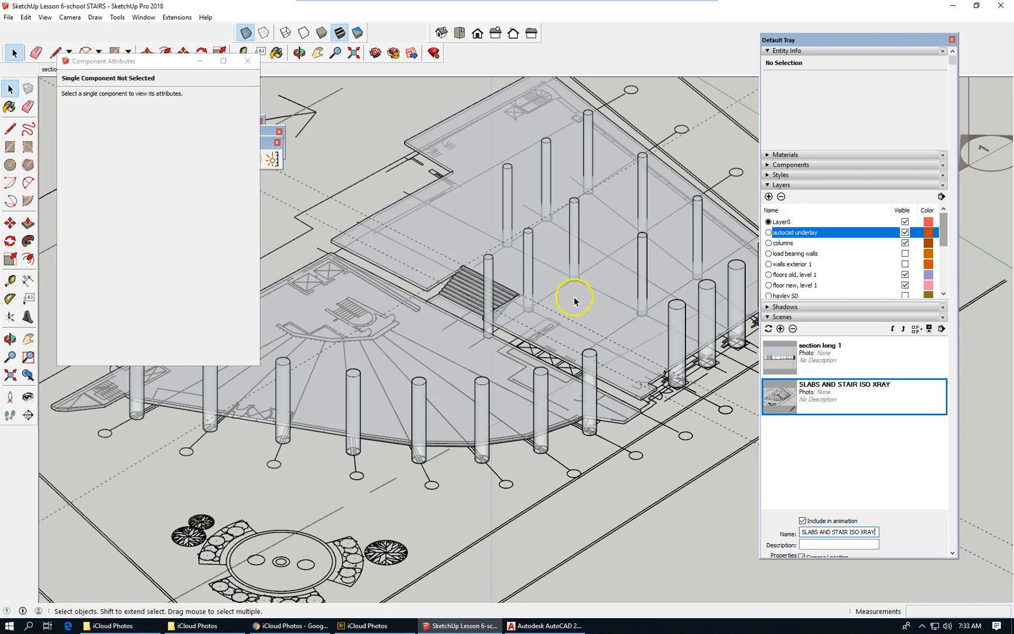
left_click(9, 18)
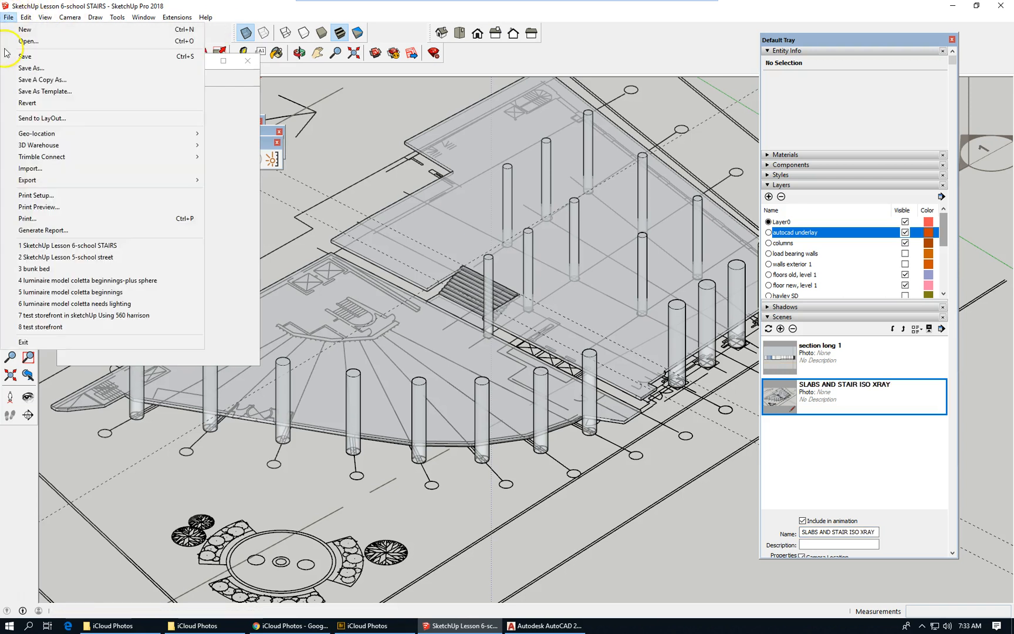
left_click(46, 66)
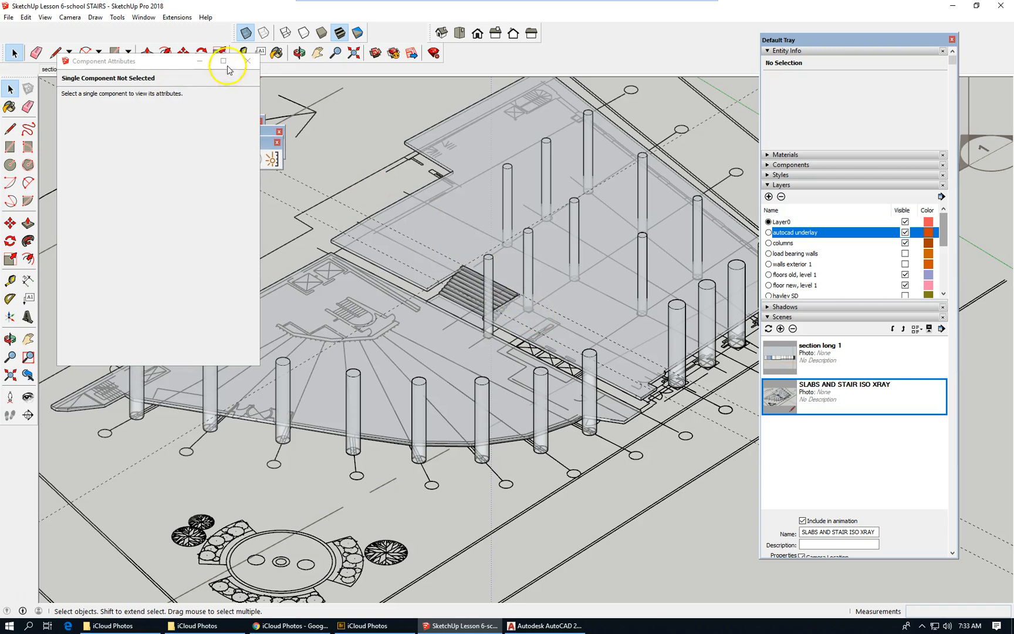
Step: Examine the monumental stair in top view against the columns, both floor slabs and the AutoCAD underlay
left_click(461, 34)
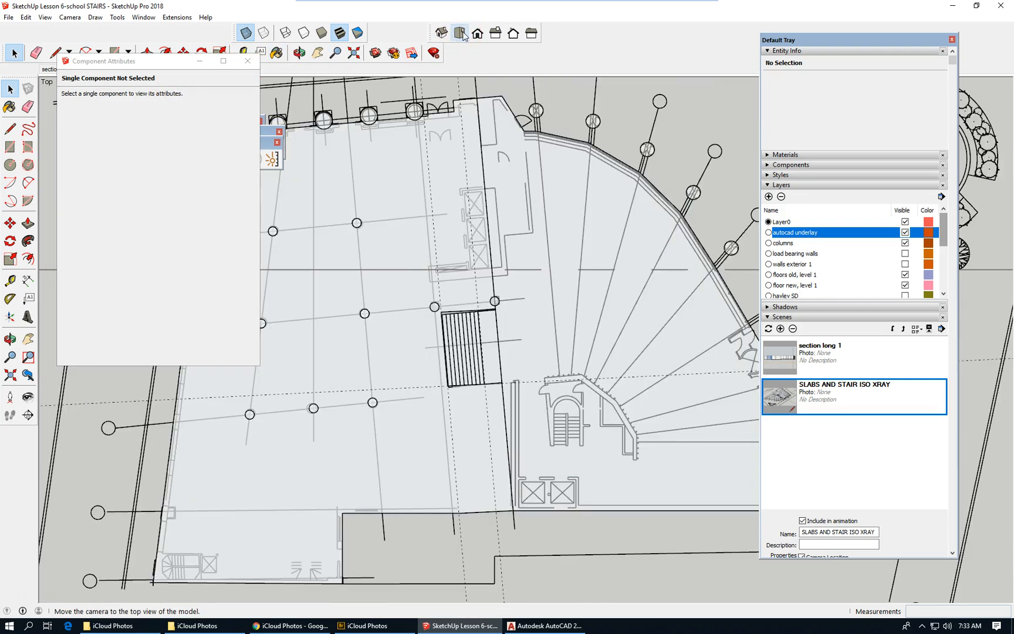
scroll(458, 391, "up", 3)
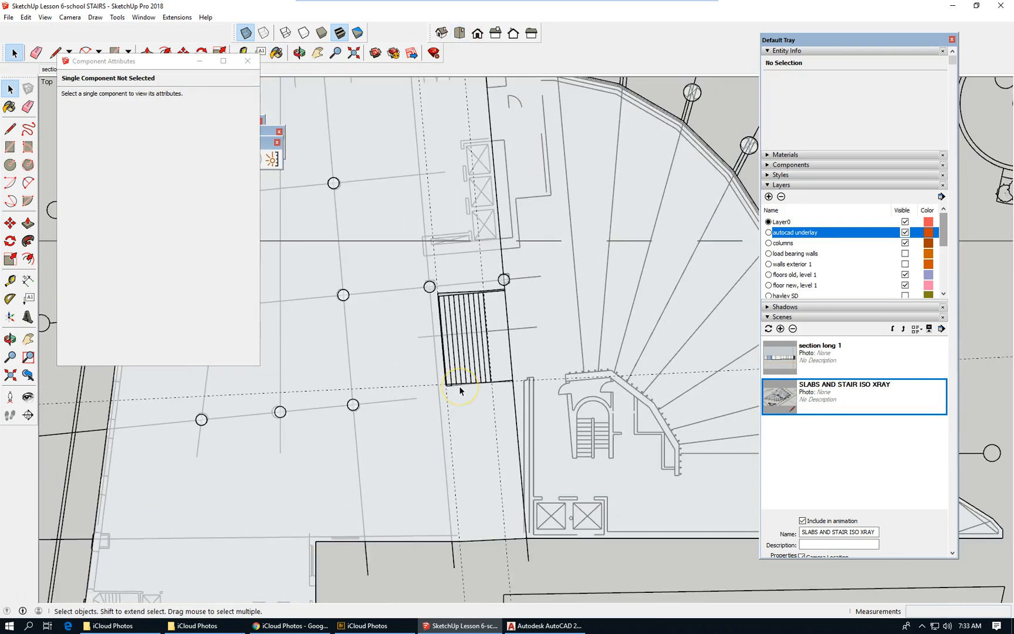
scroll(520, 381, "down", 4)
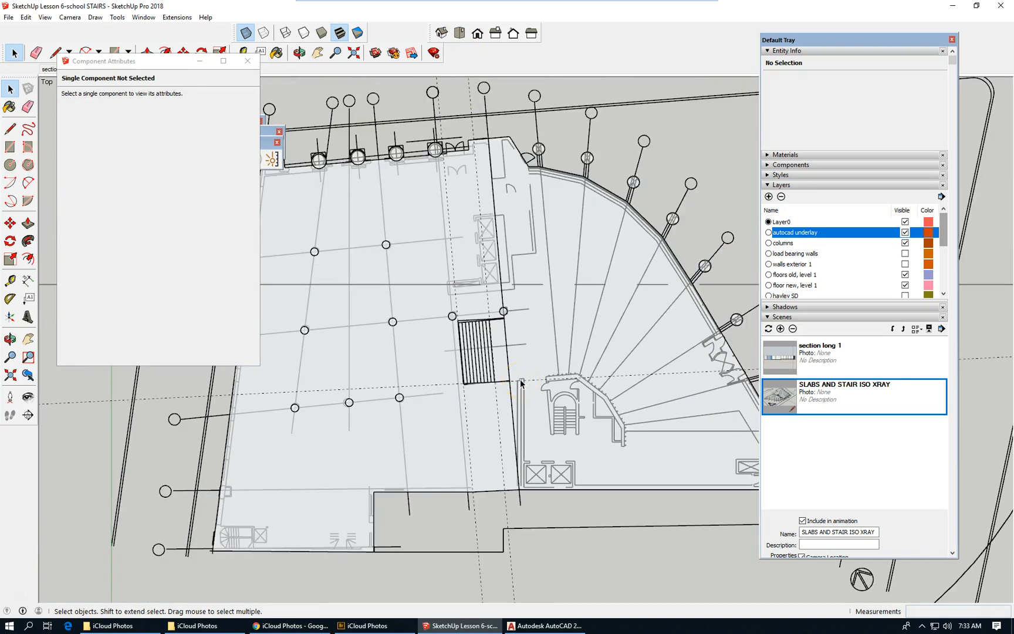
left_click(405, 395)
scroll(518, 371, "down", 2)
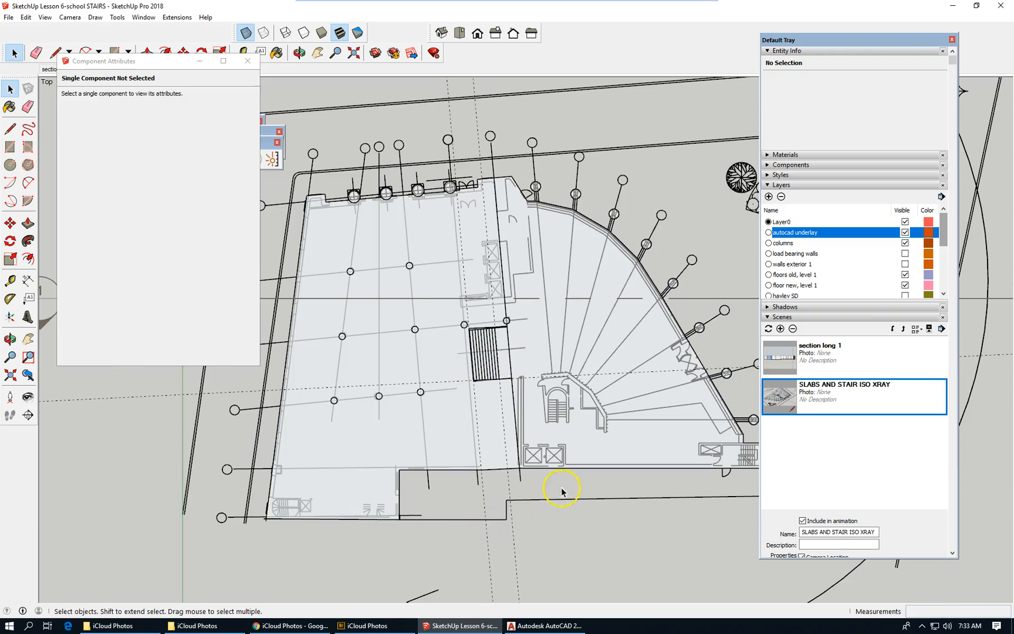
scroll(473, 333, "up", 4)
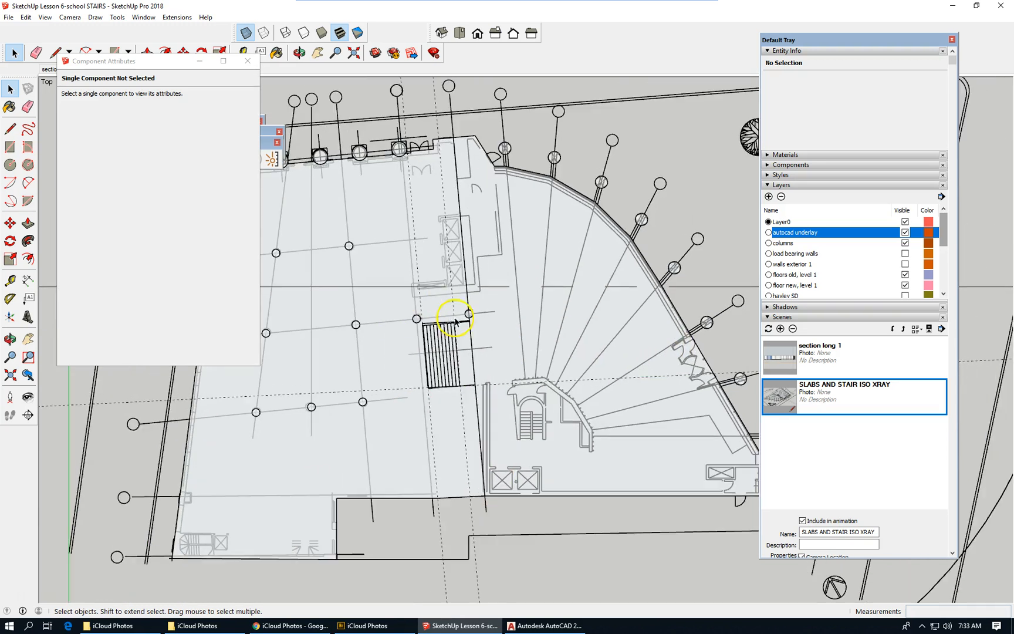
scroll(455, 333, "up", 1)
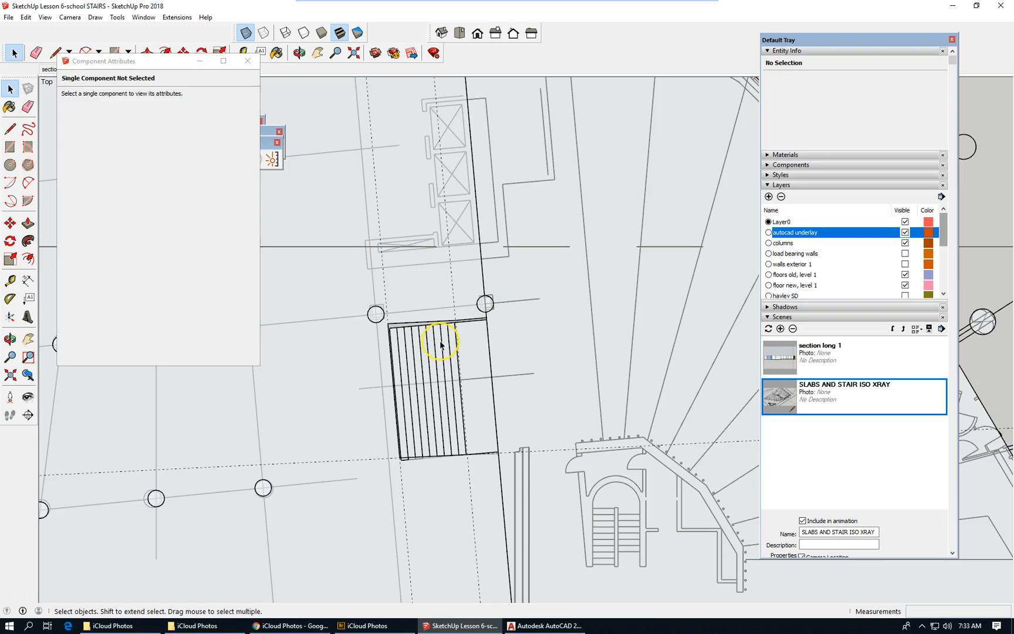
scroll(440, 344, "up", 2)
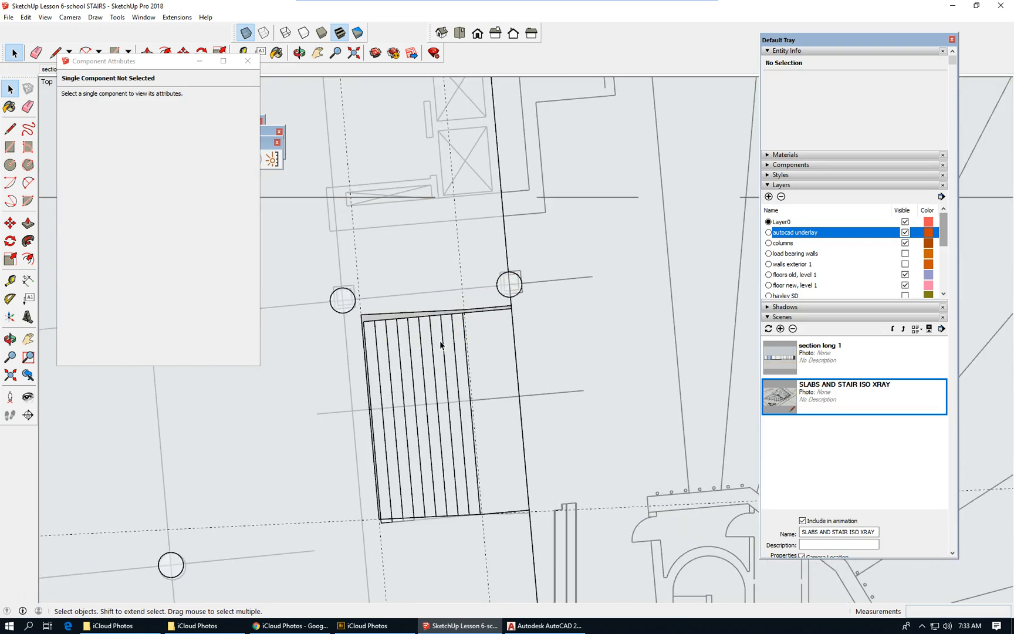
left_click(542, 319)
scroll(458, 370, "down", 1)
scroll(421, 319, "down", 2)
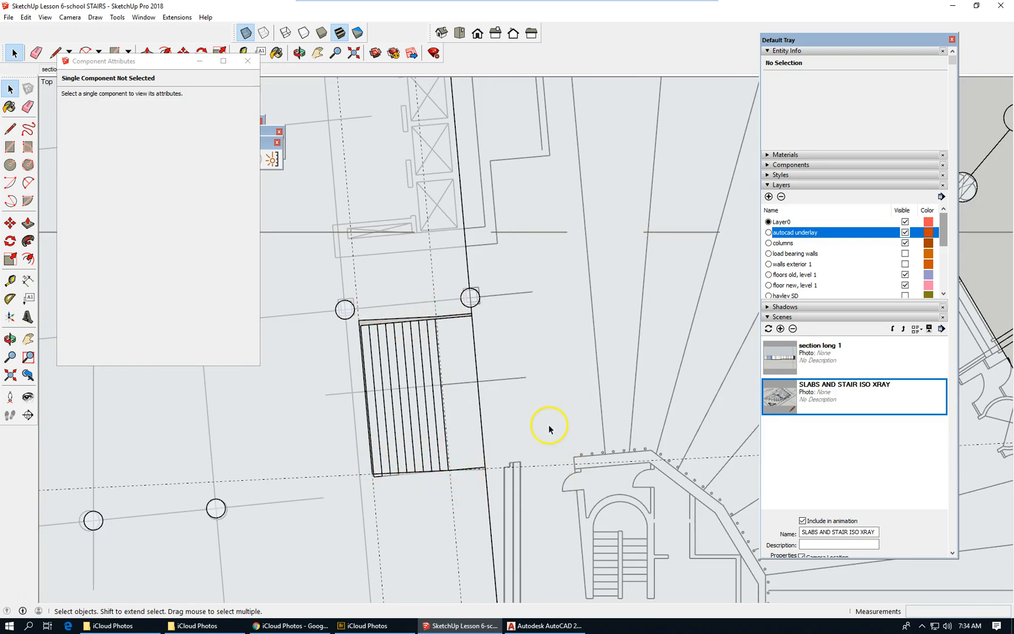
scroll(546, 425, "down", 2)
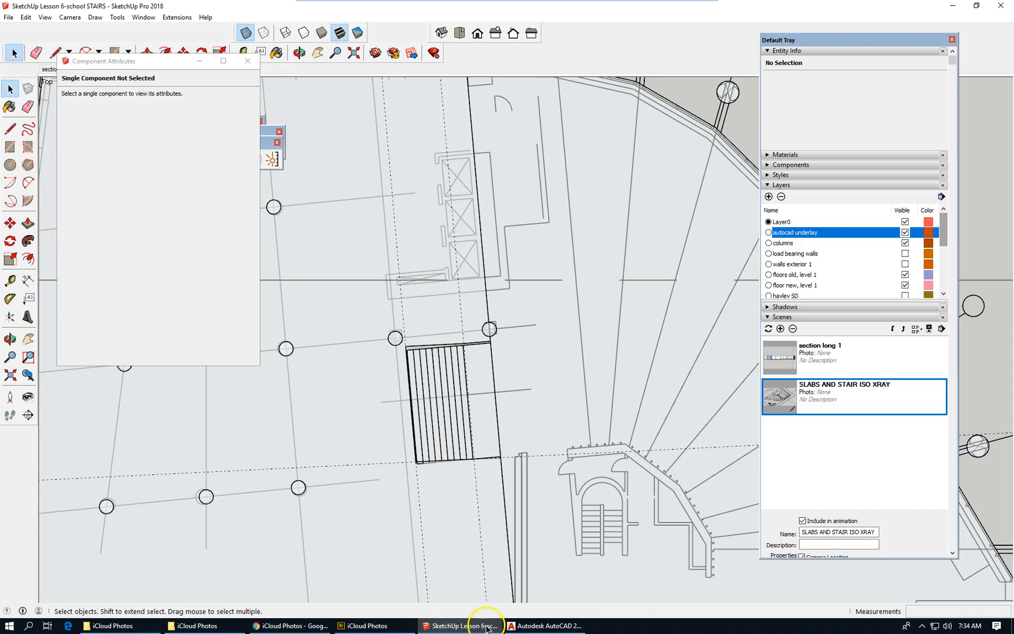
Step: Switch to AutoCAD and examine the monumental stair and surrounding walls in the "school derived 1-v2004" plan
left_click(524, 625)
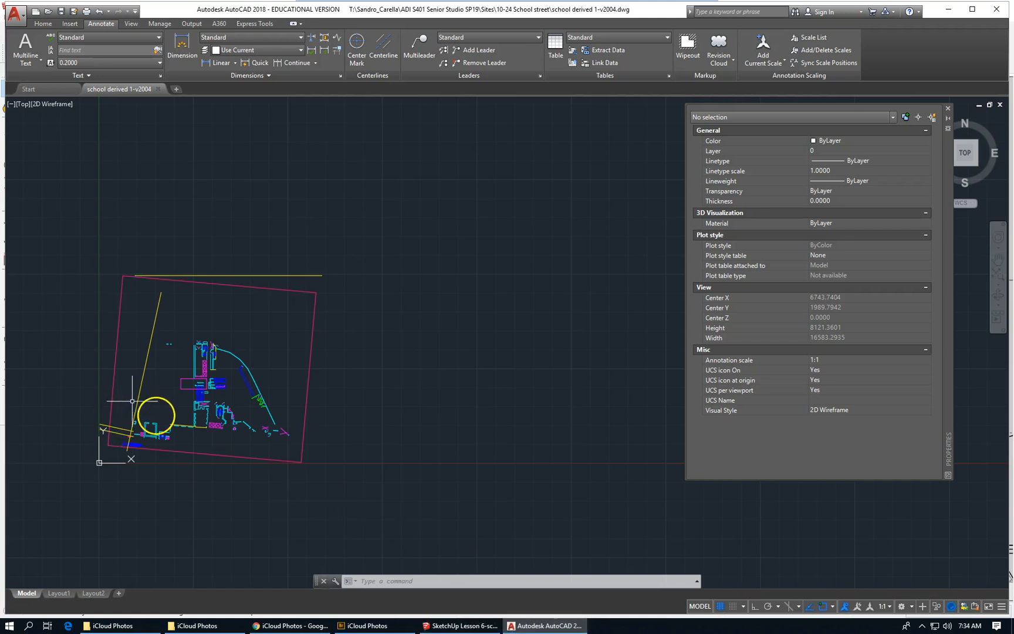
scroll(158, 405, "up", 10)
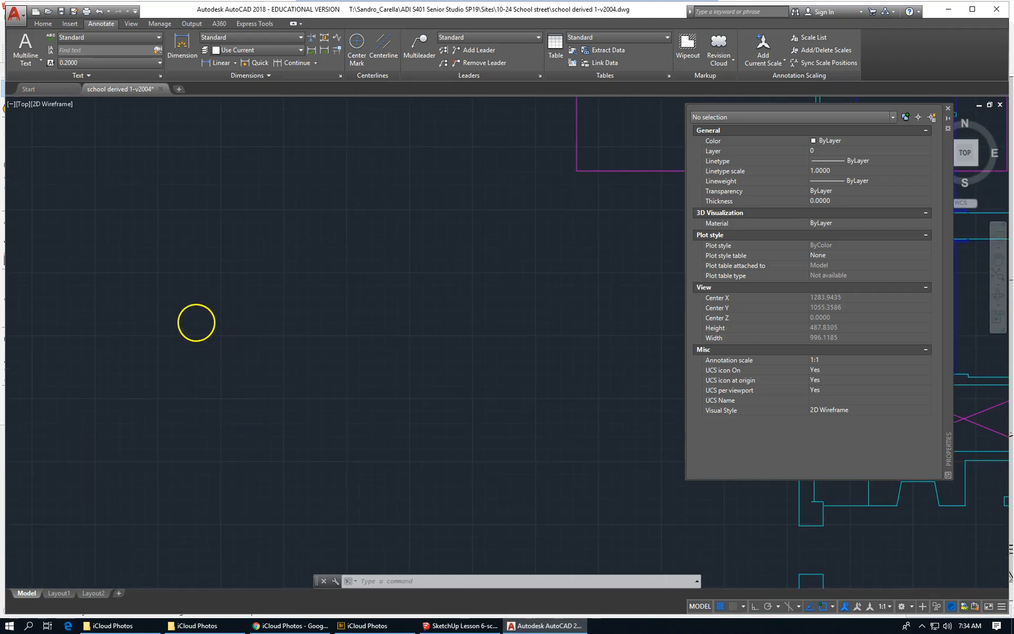
scroll(273, 390, "up", 2)
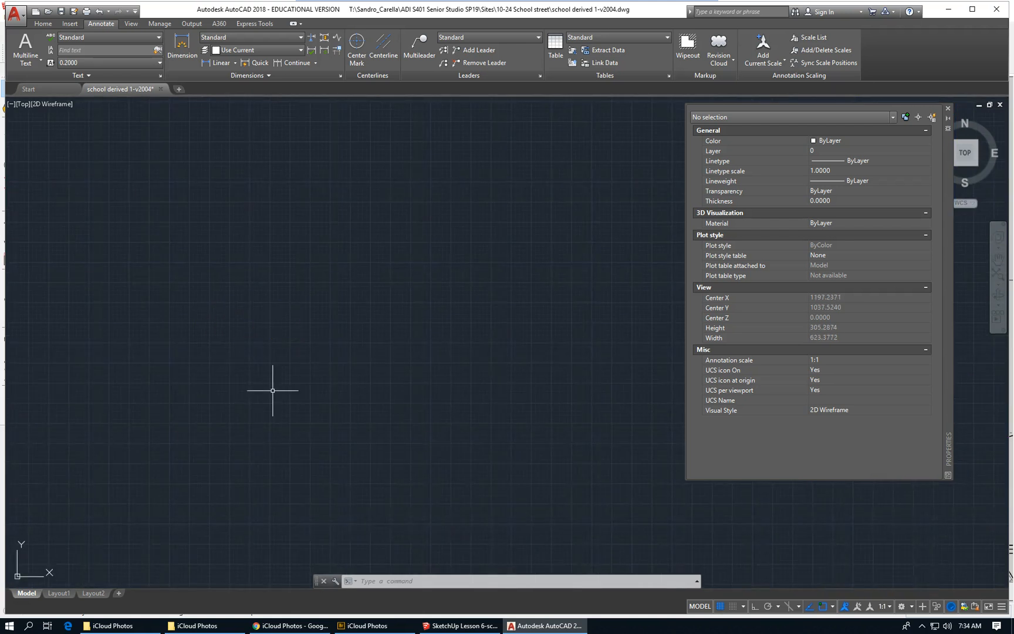
scroll(202, 326, "down", 2)
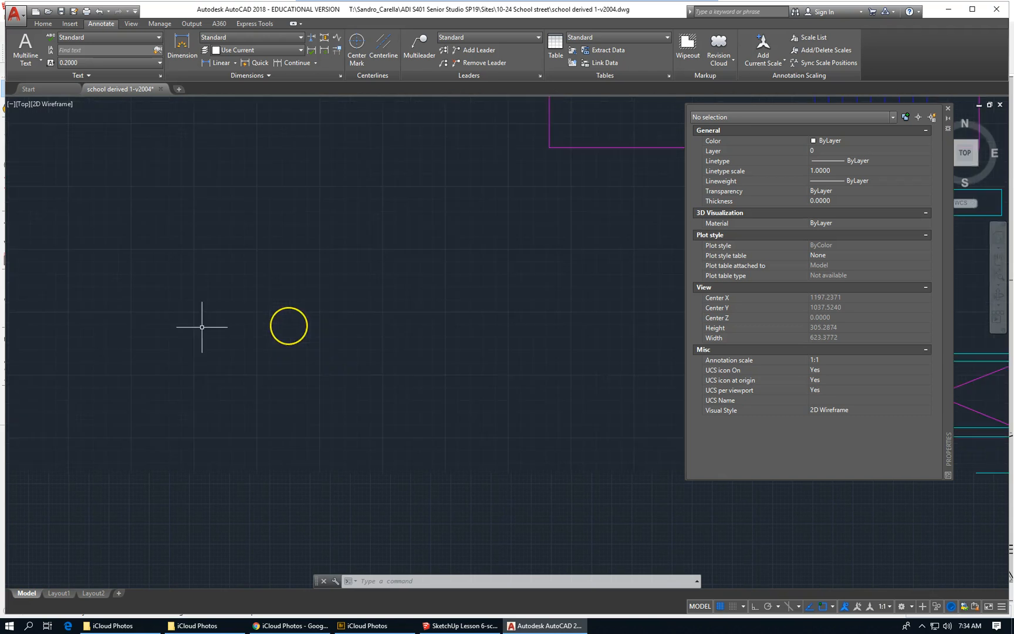
scroll(288, 325, "down", 10)
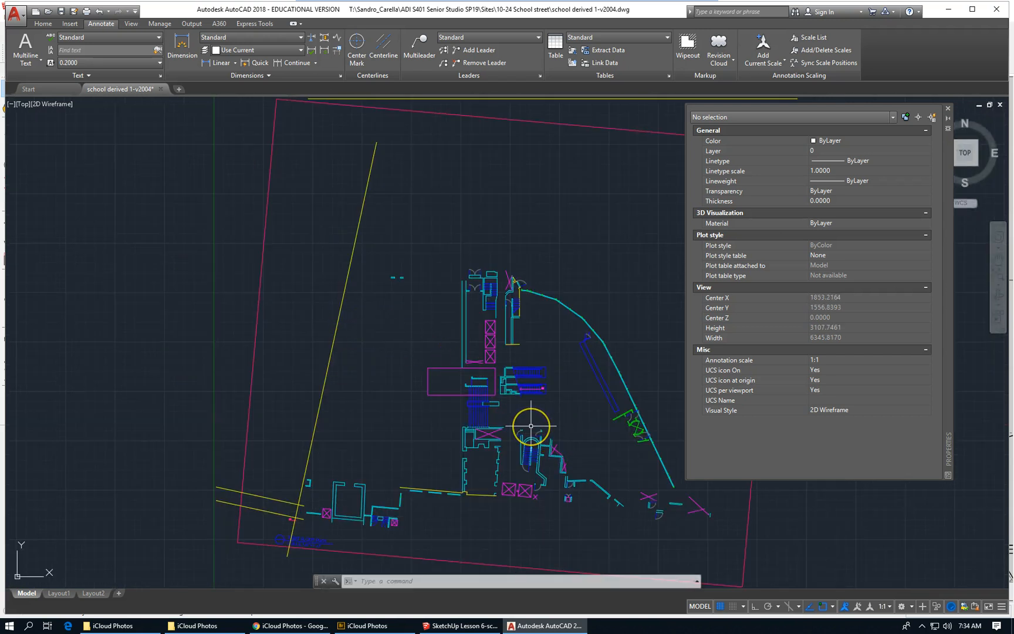
scroll(531, 426, "up", 2)
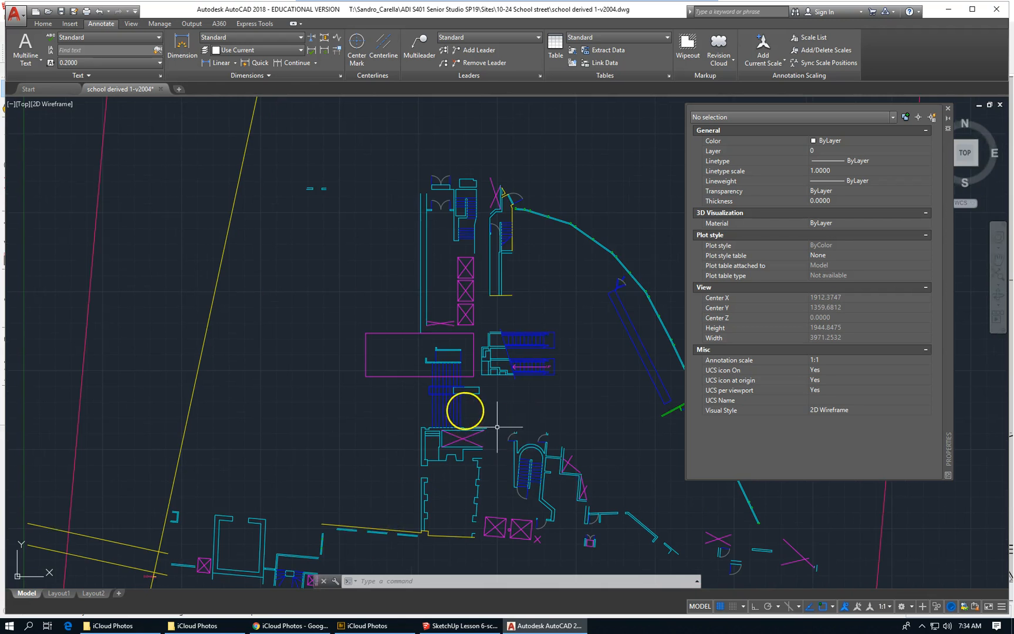
scroll(460, 409, "up", 1)
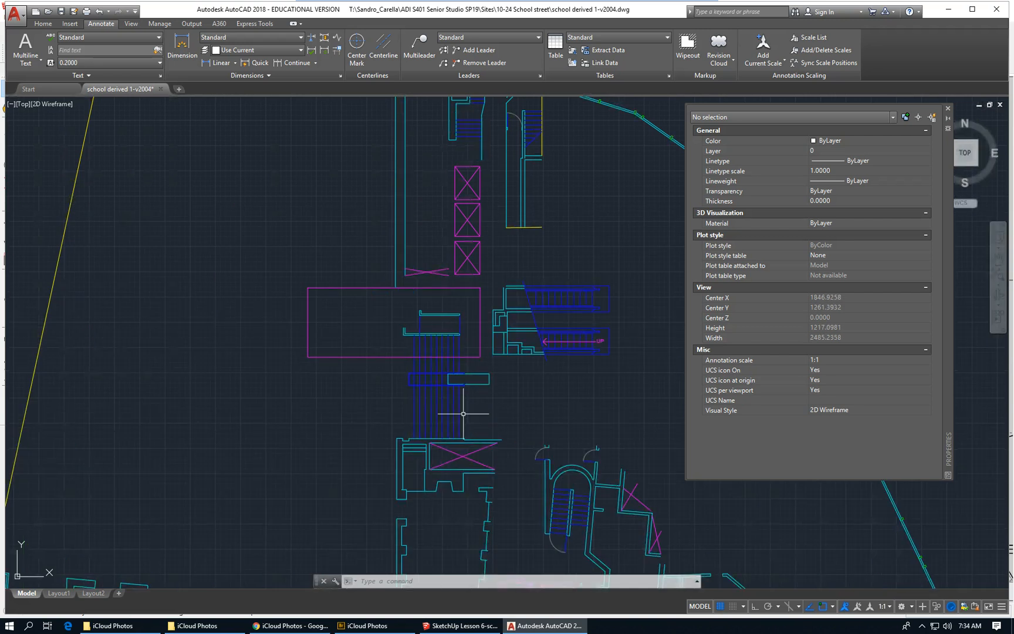
Step: Check the wall beside the monumental stair in the plan against photos IMG_1253, IMG_1254, IMG_1255 and IMG_1259 in Adobe Bridge
left_click(470, 372)
mouse_move(469, 374)
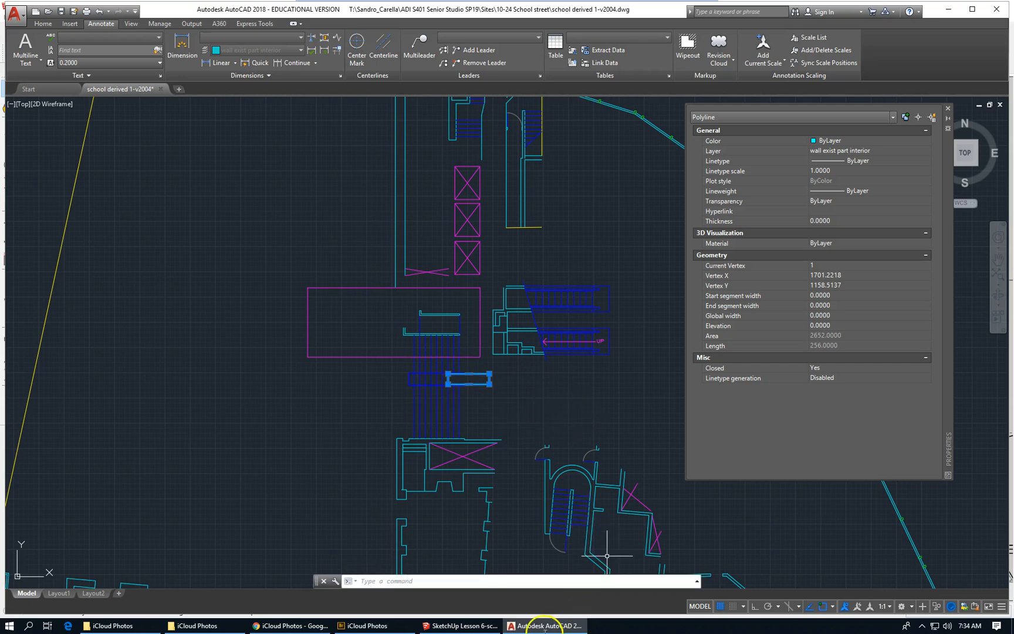
left_click(396, 626)
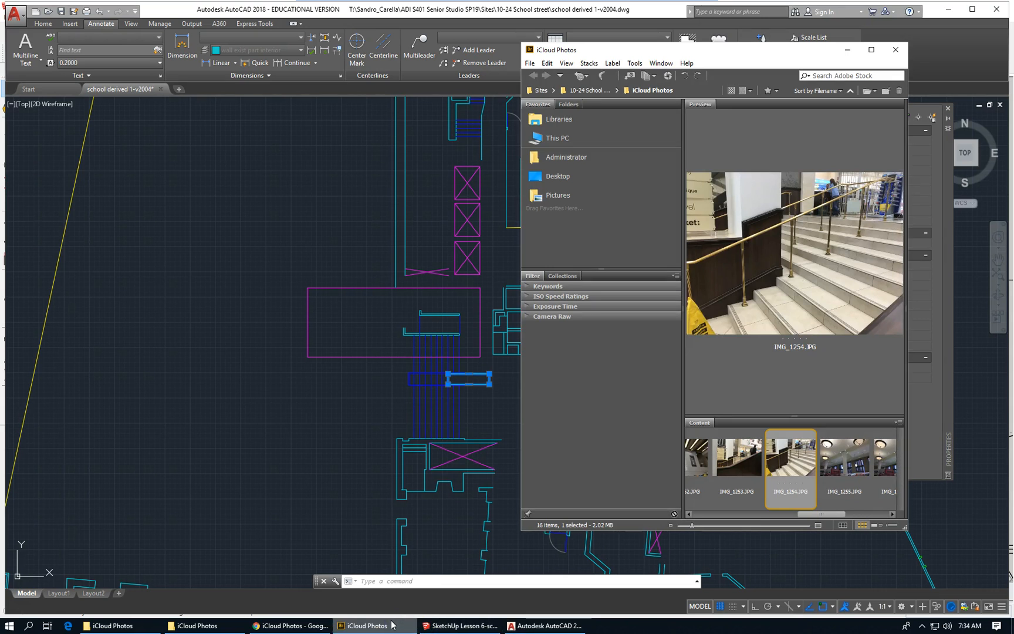
left_click(749, 467)
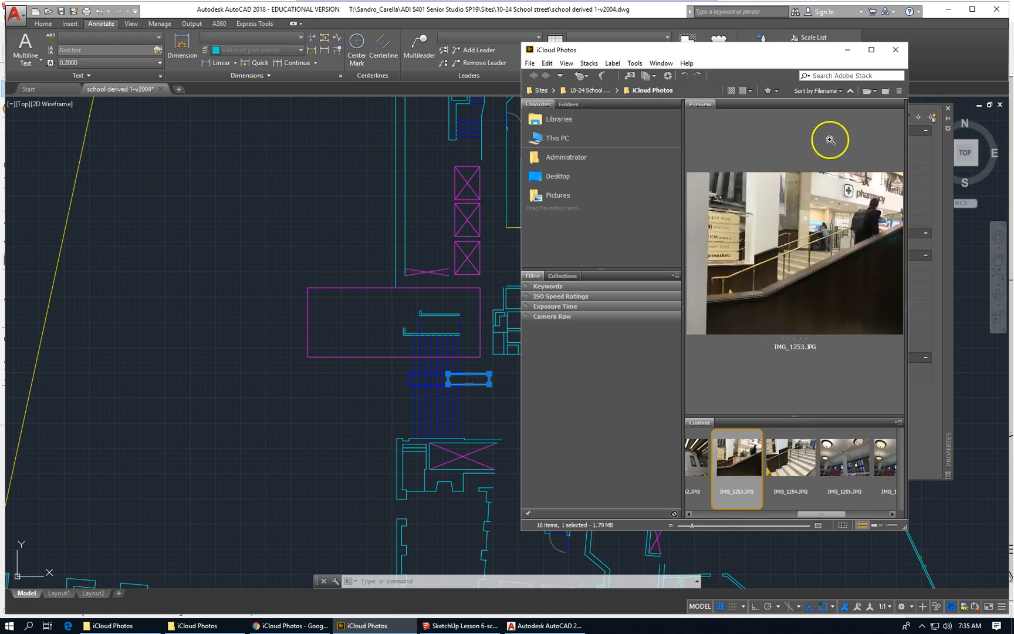
left_click(871, 50)
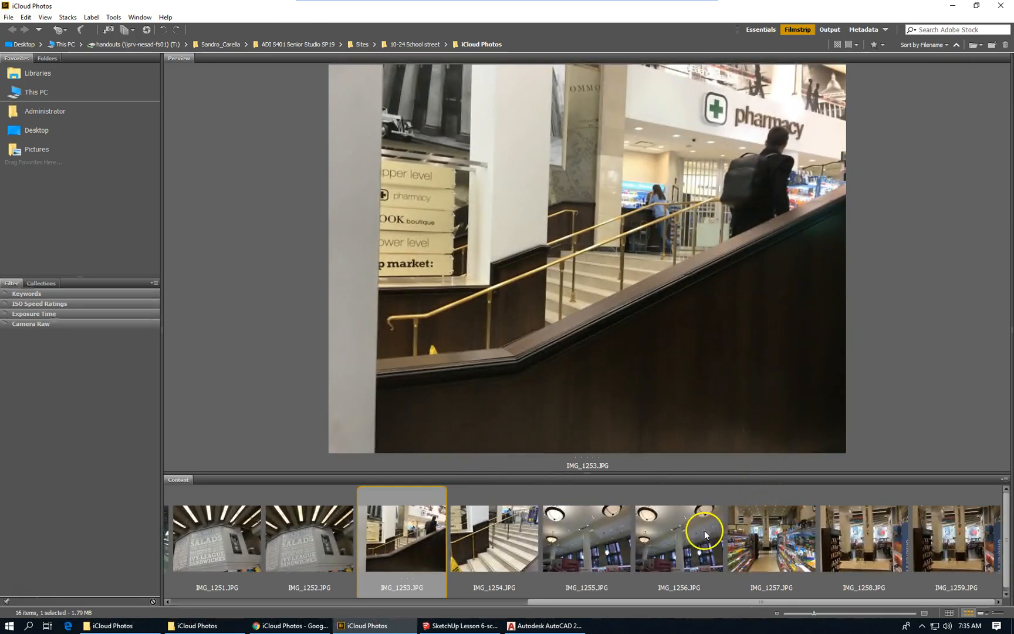
left_click(512, 558)
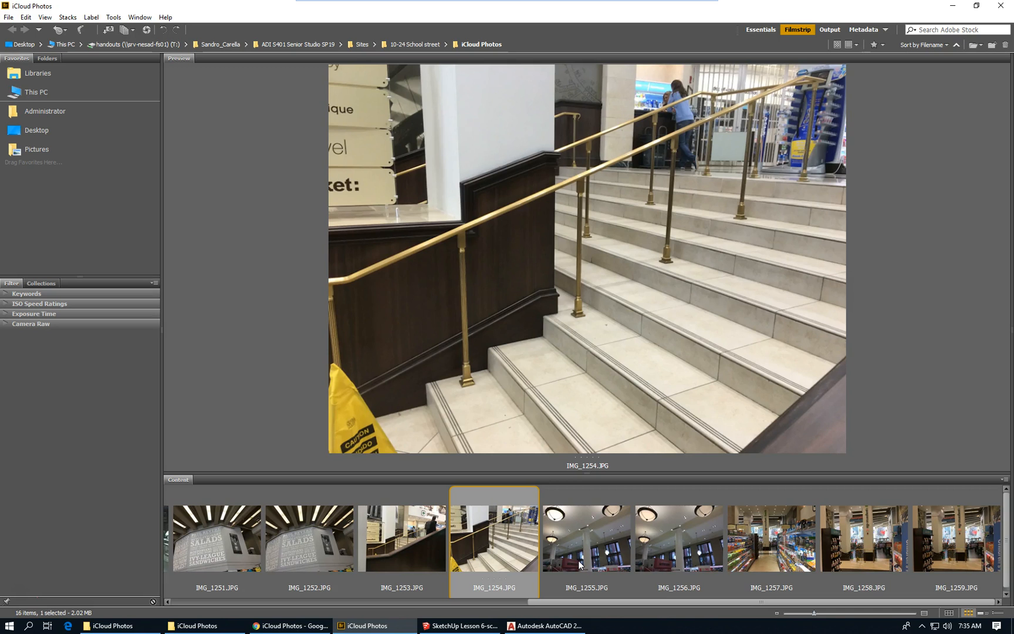
left_click(582, 557)
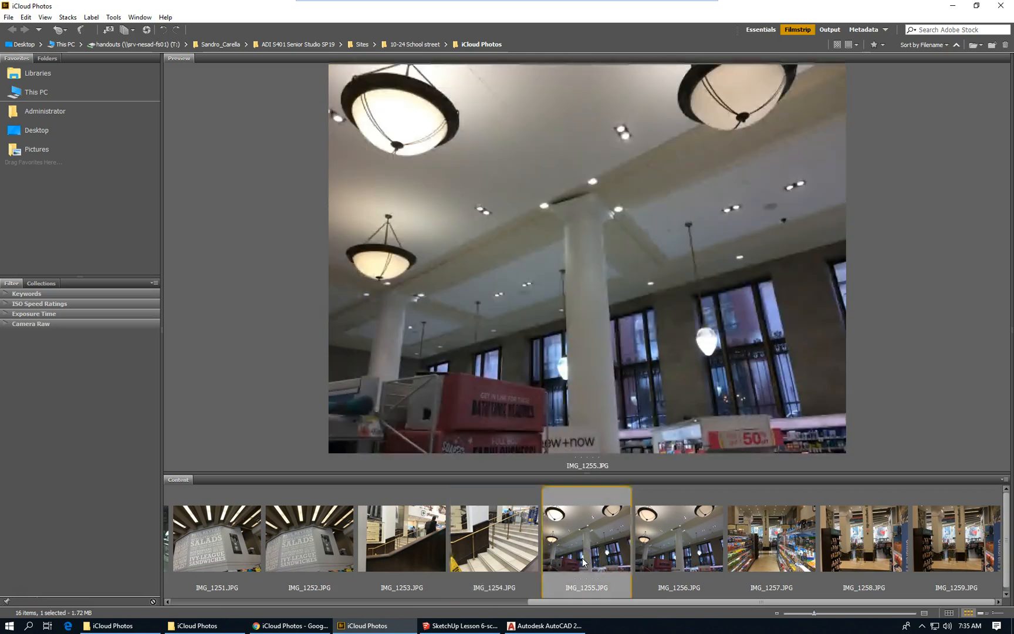
left_click(939, 548)
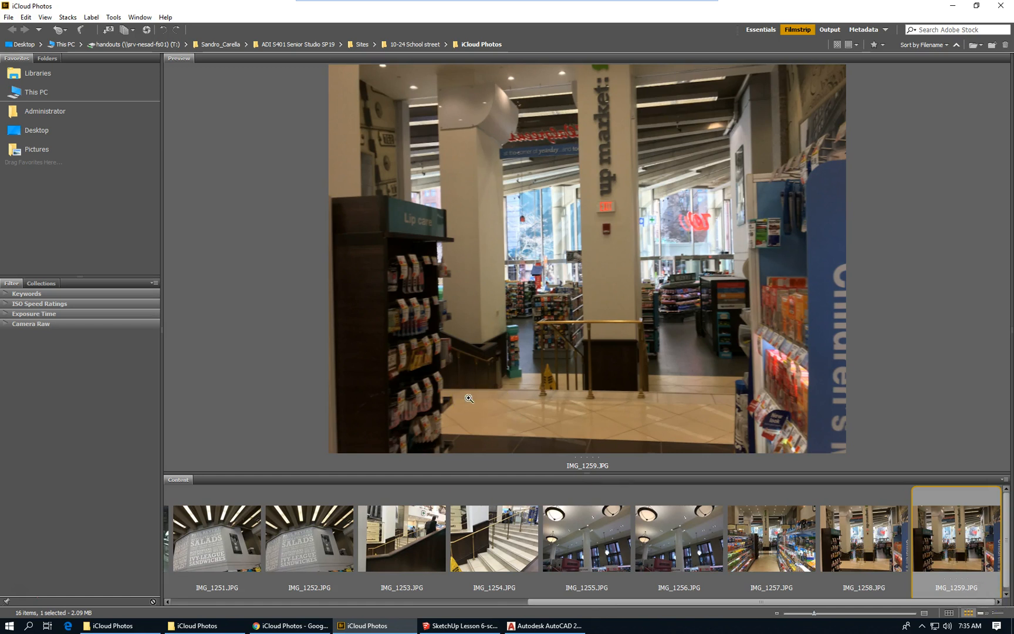
mouse_move(176, 622)
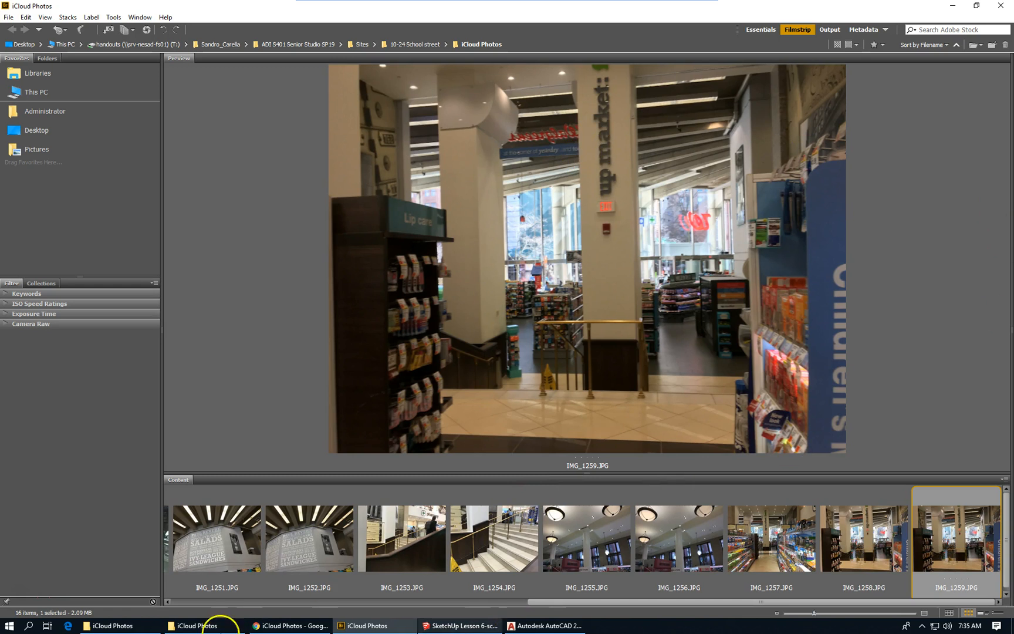
Step: Switch to SketchUp, set the model to the isometric view and make all layers from autocad underlay to autocad underlay 2 visible
left_click(447, 627)
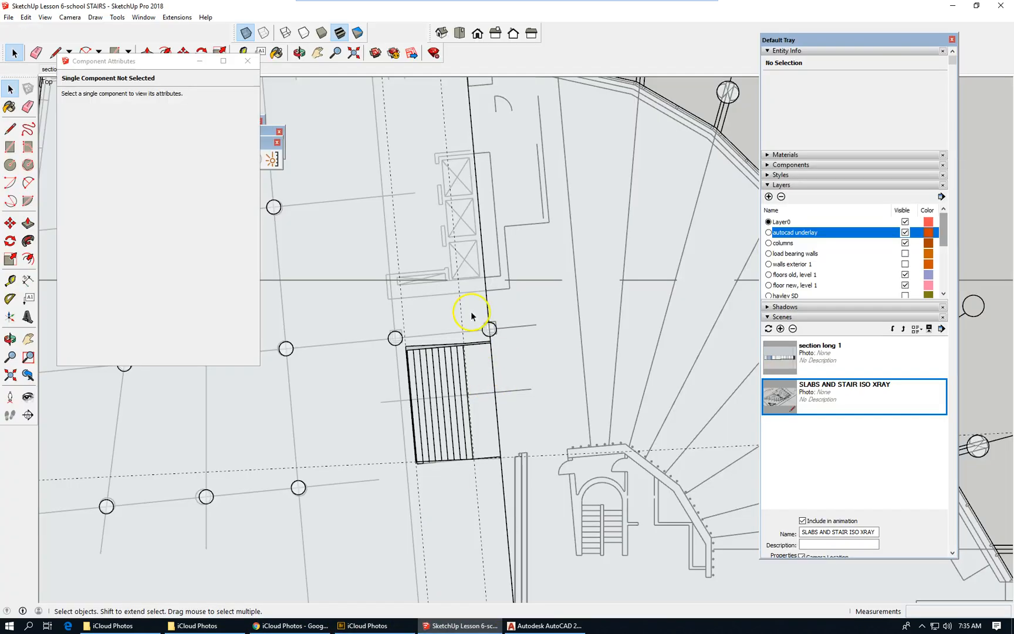
scroll(816, 336, "down", 1)
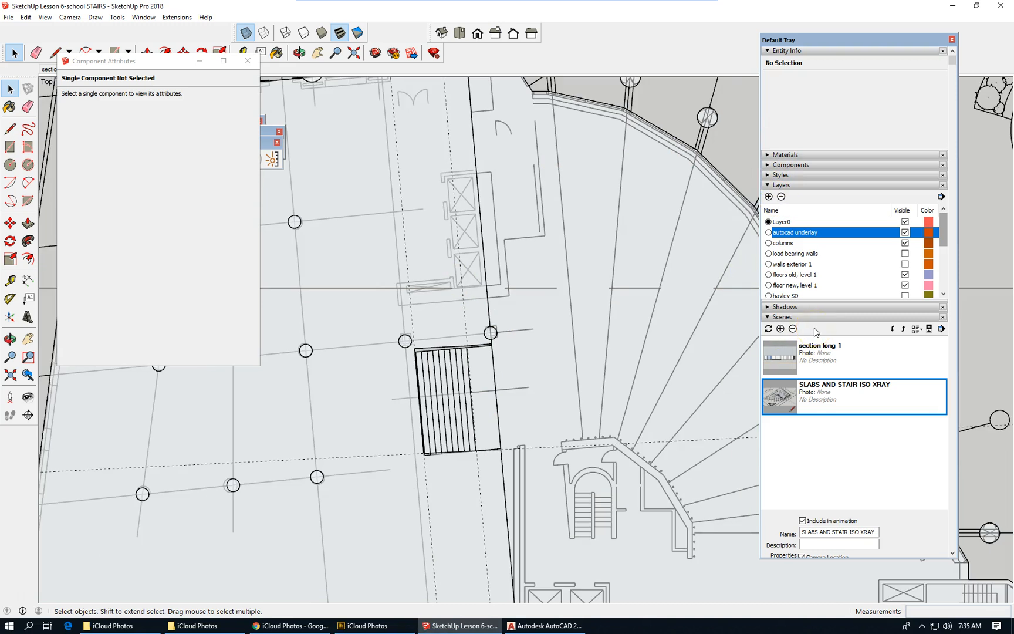
left_click(442, 34)
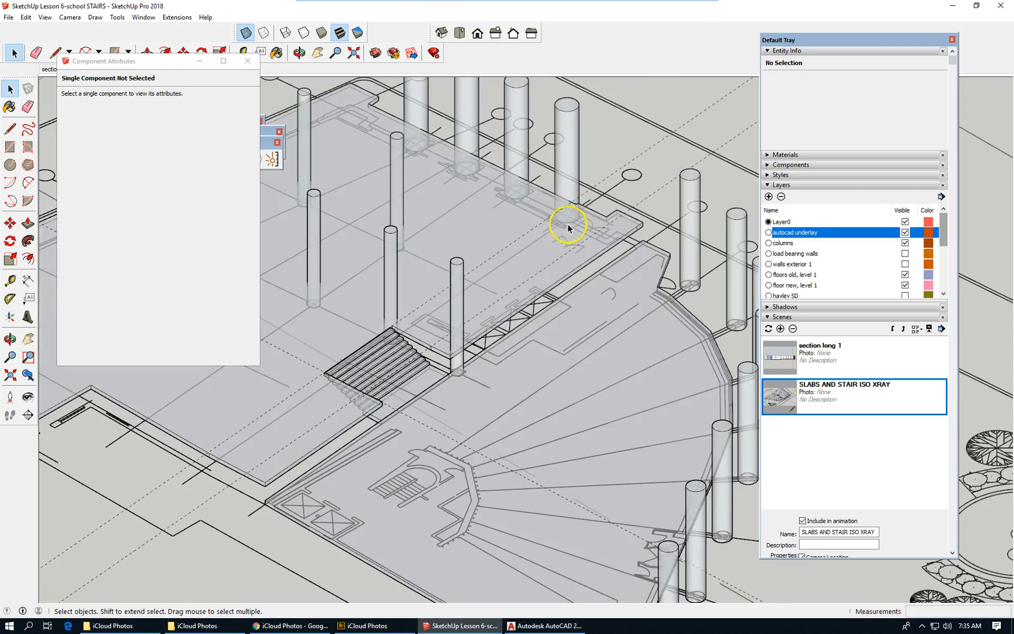
scroll(520, 203, "down", 1)
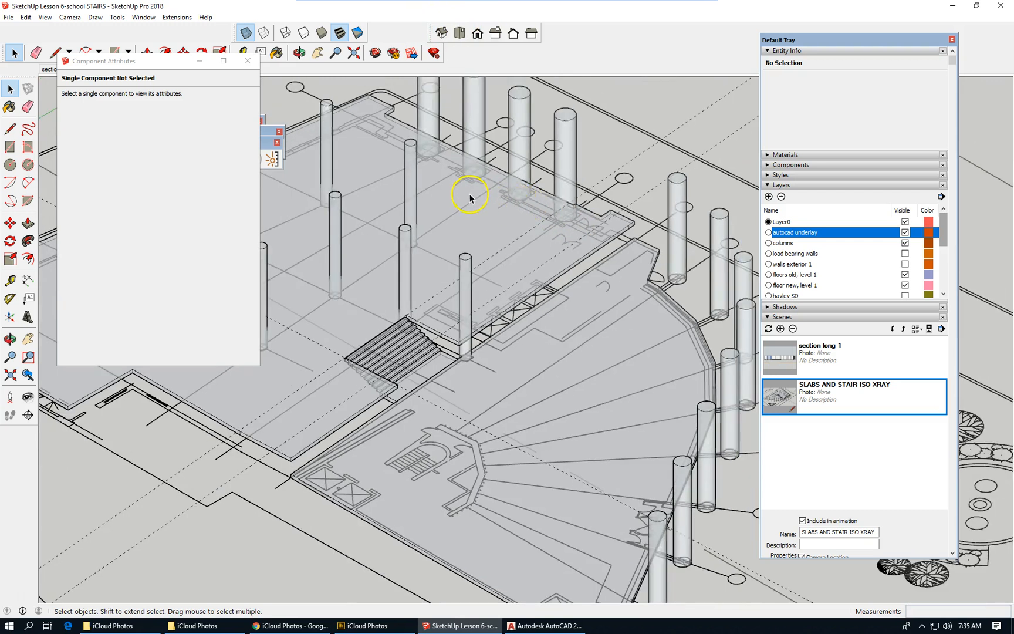
scroll(520, 203, "down", 1)
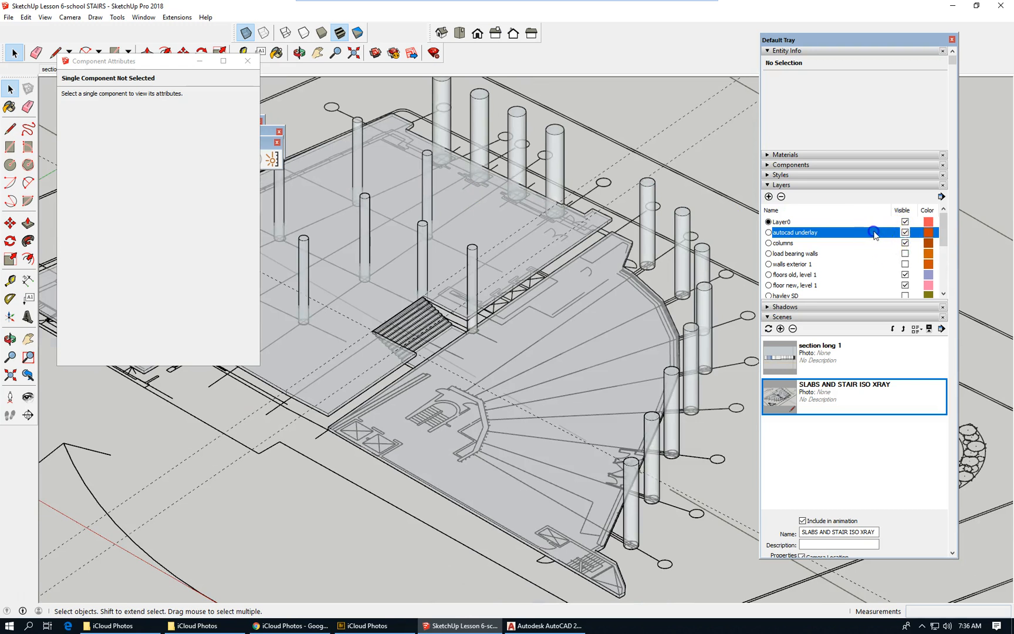
double_click(873, 232)
left_click_drag(946, 226, 944, 290)
left_click(850, 287, "shift")
left_click(905, 242)
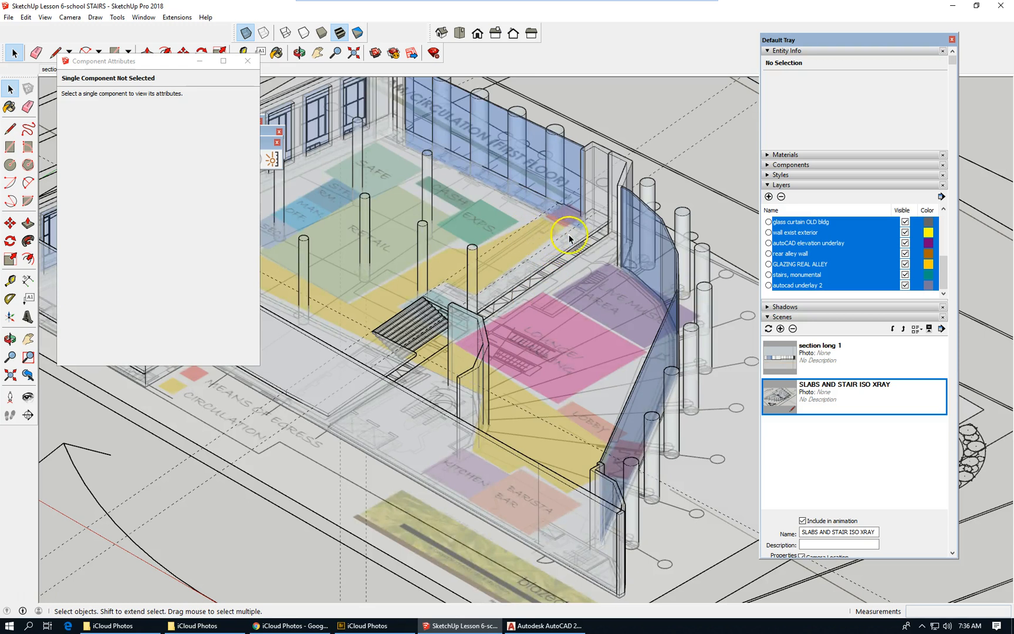
scroll(551, 249, "down", 1)
scroll(312, 437, "down", 2)
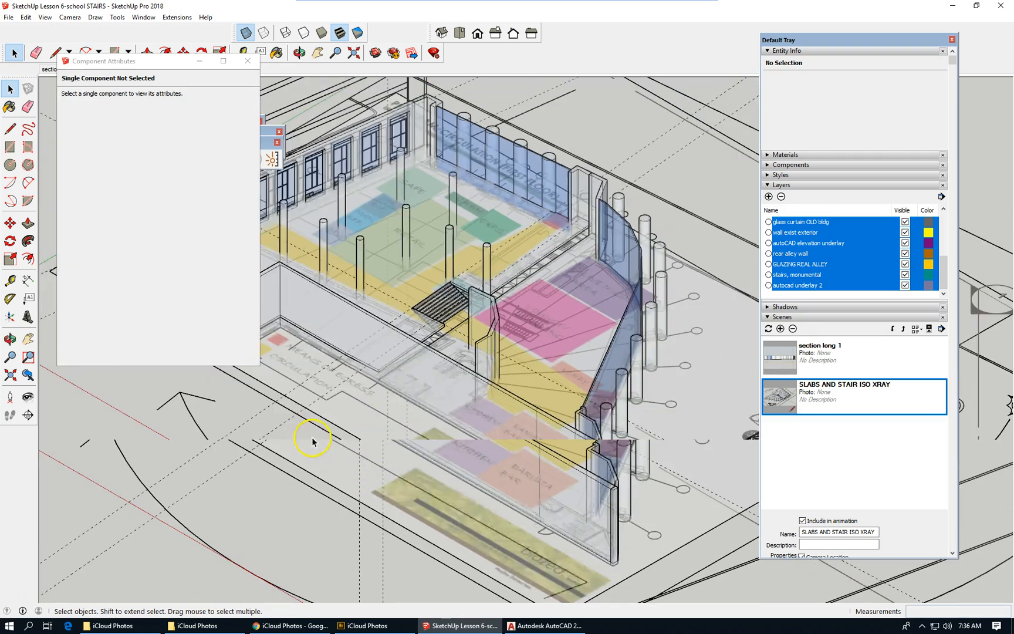
Step: Examine the complete building model and the coloured program plan from the curved glass facade side
left_click(355, 438)
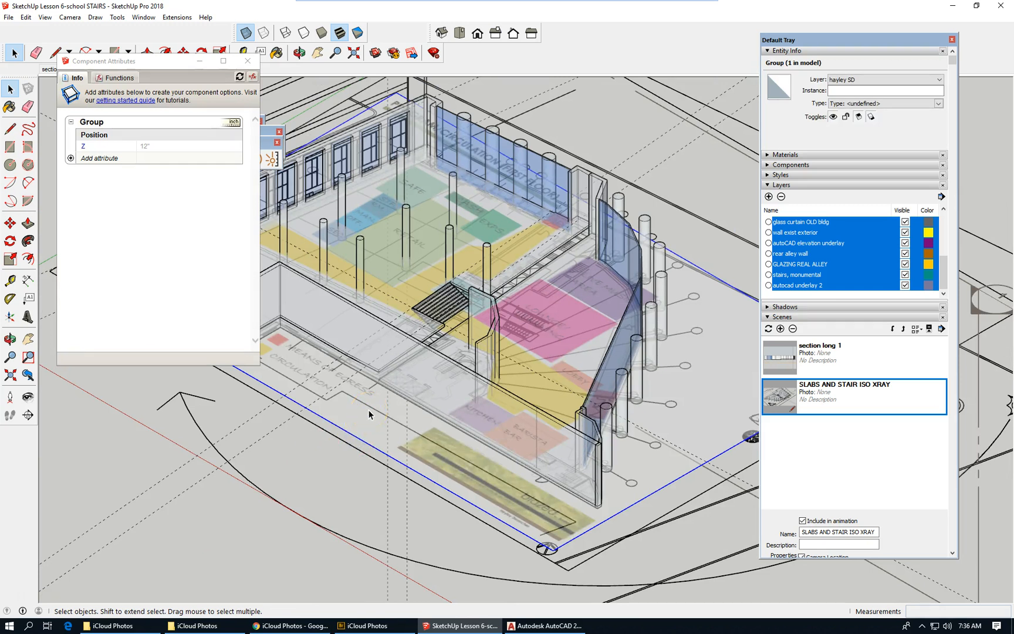
left_click(429, 458)
middle_click_drag(325, 449, 49, 432)
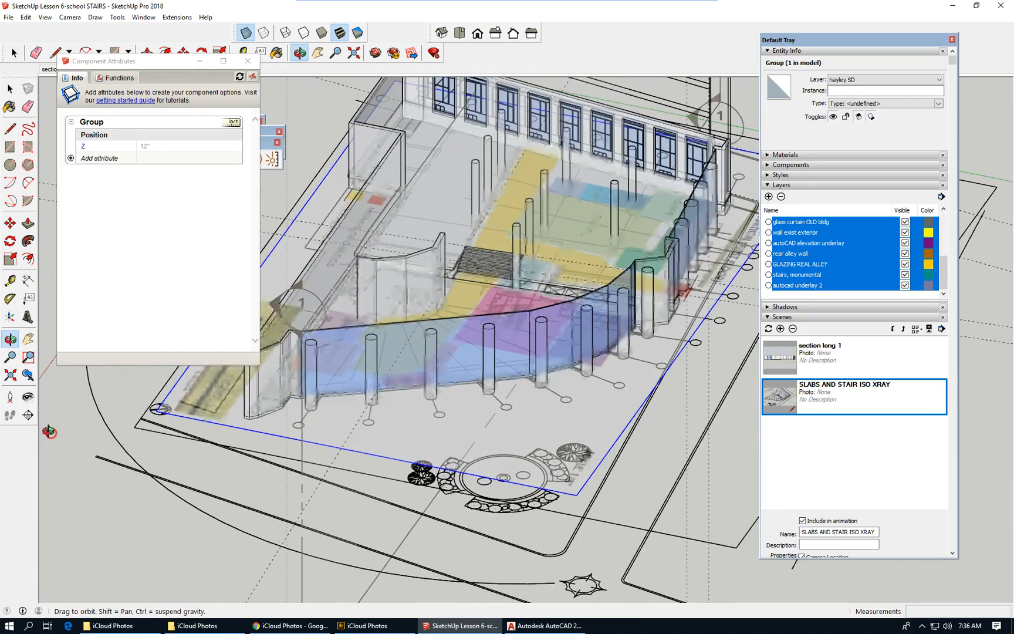
key("space")
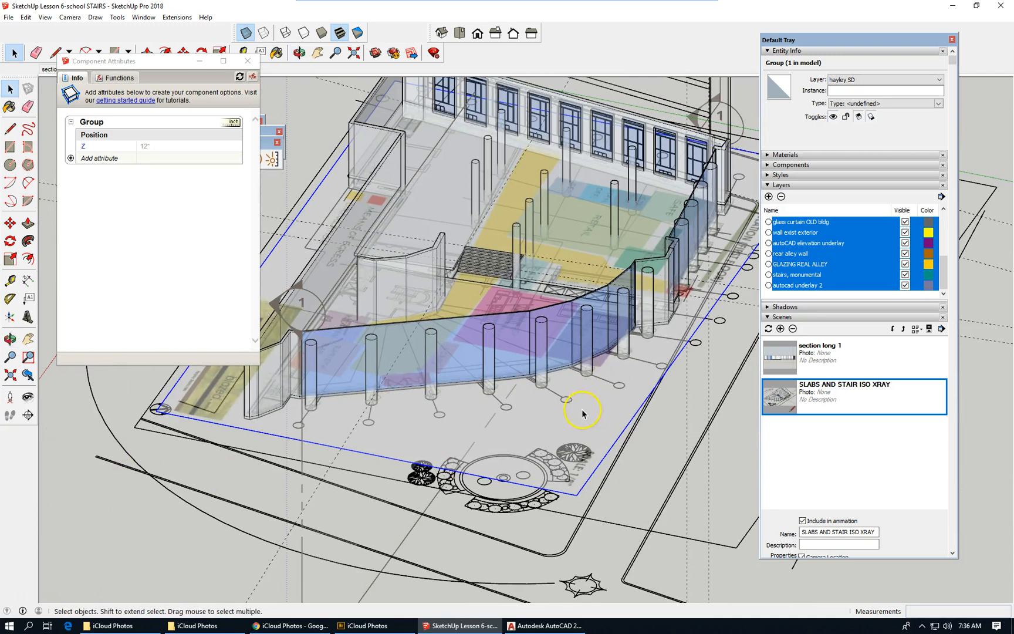
middle_click_drag(599, 384, 591, 416, "shift")
scroll(583, 426, "up", 1)
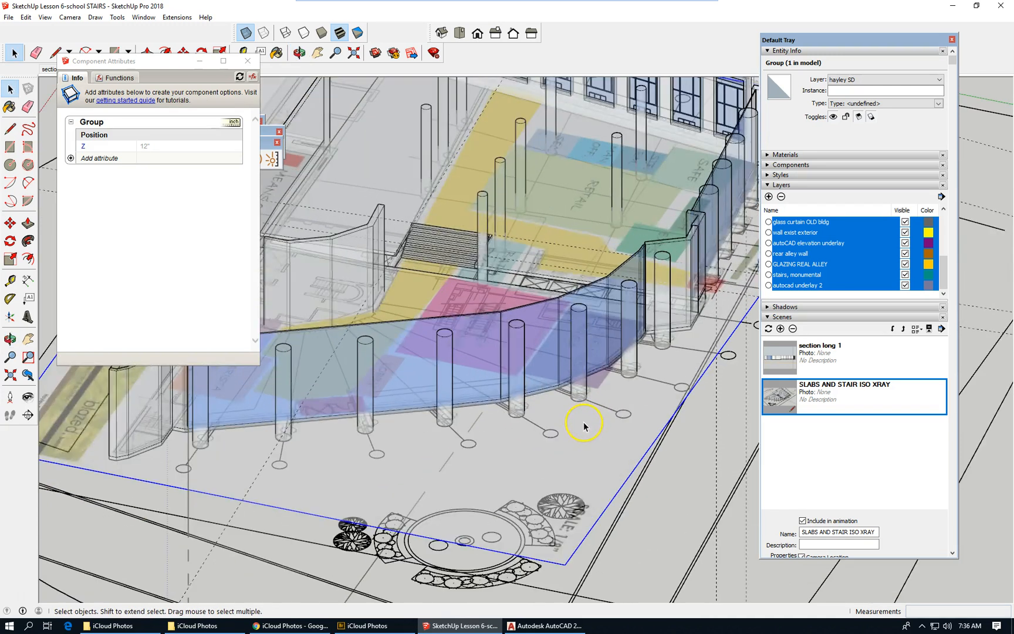
scroll(590, 430, "down", 1)
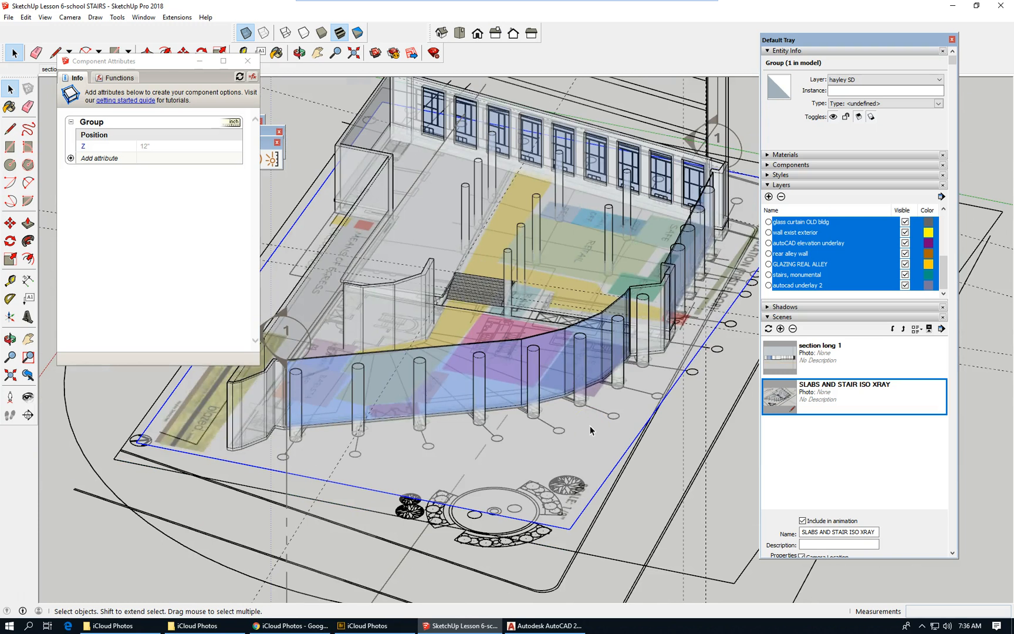
left_click(657, 439)
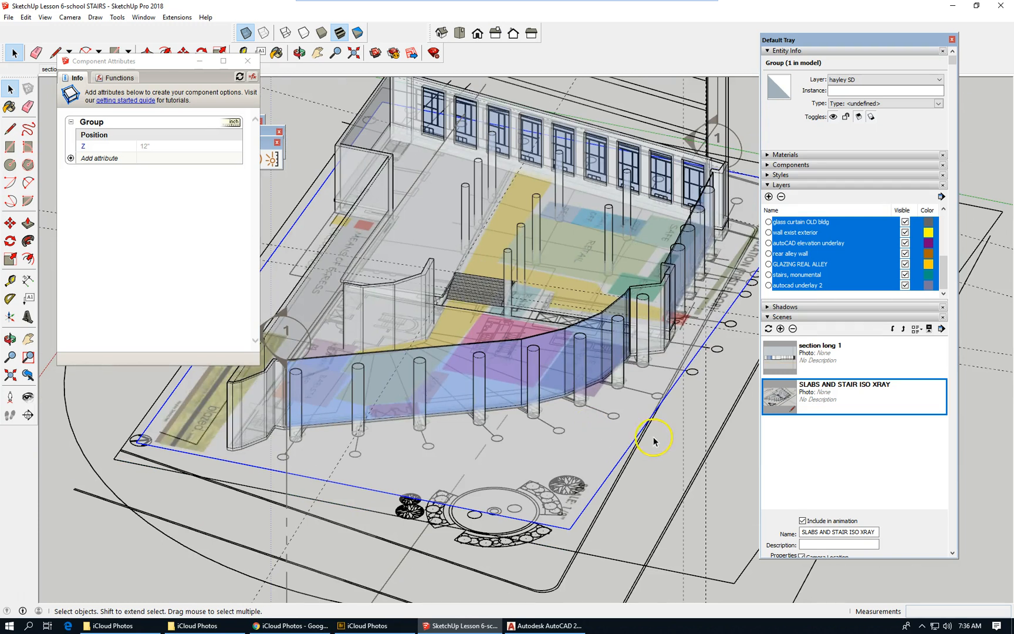
left_click(329, 187)
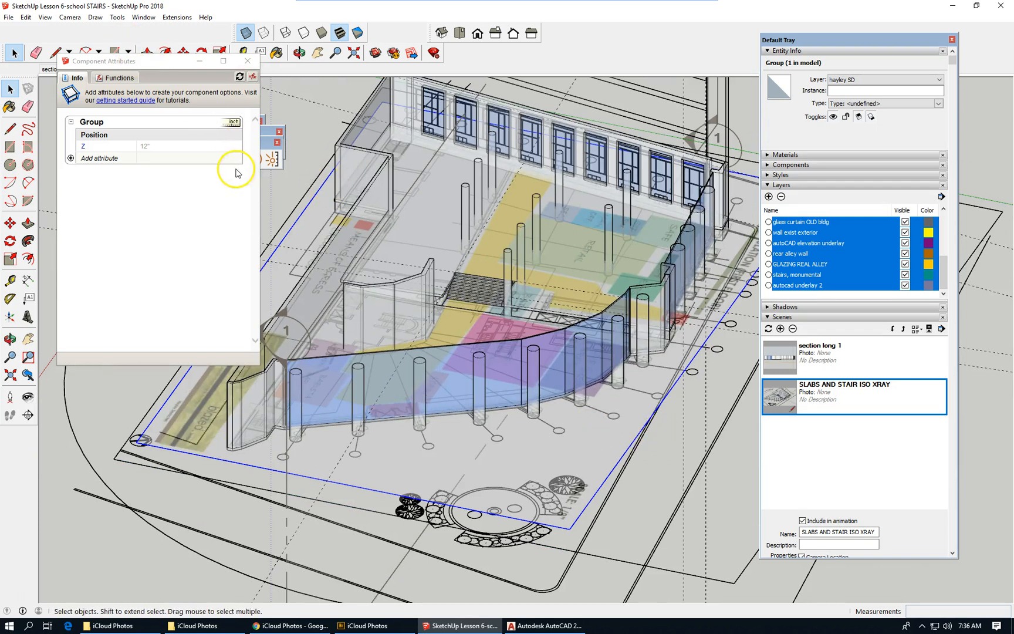
Step: Close the Component Attributes window and turn off the X-ray face style
left_click(247, 60)
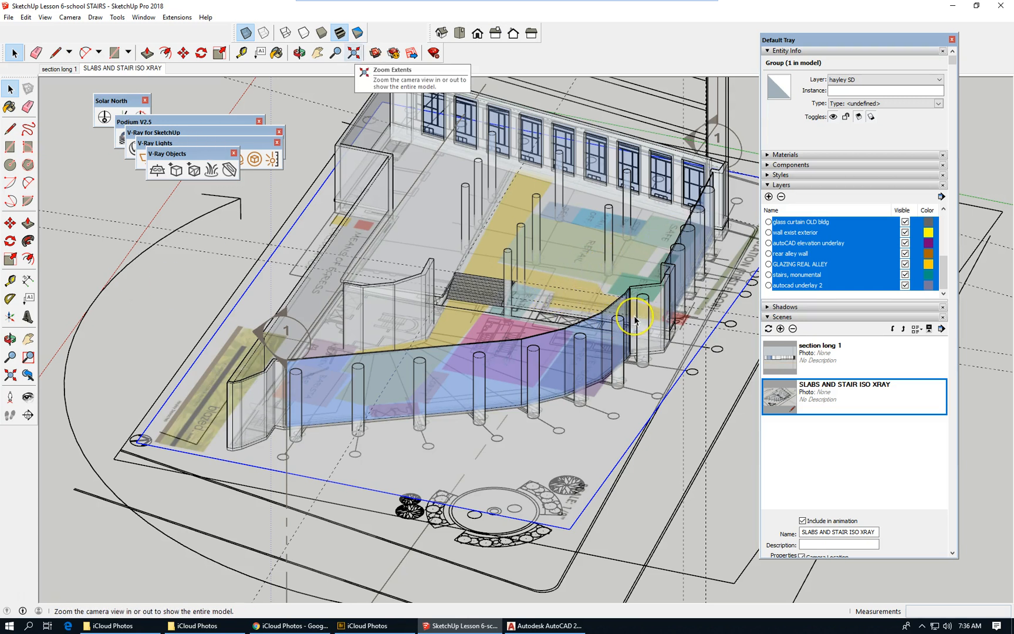
scroll(635, 320, "up", 1)
scroll(625, 305, "up", 1)
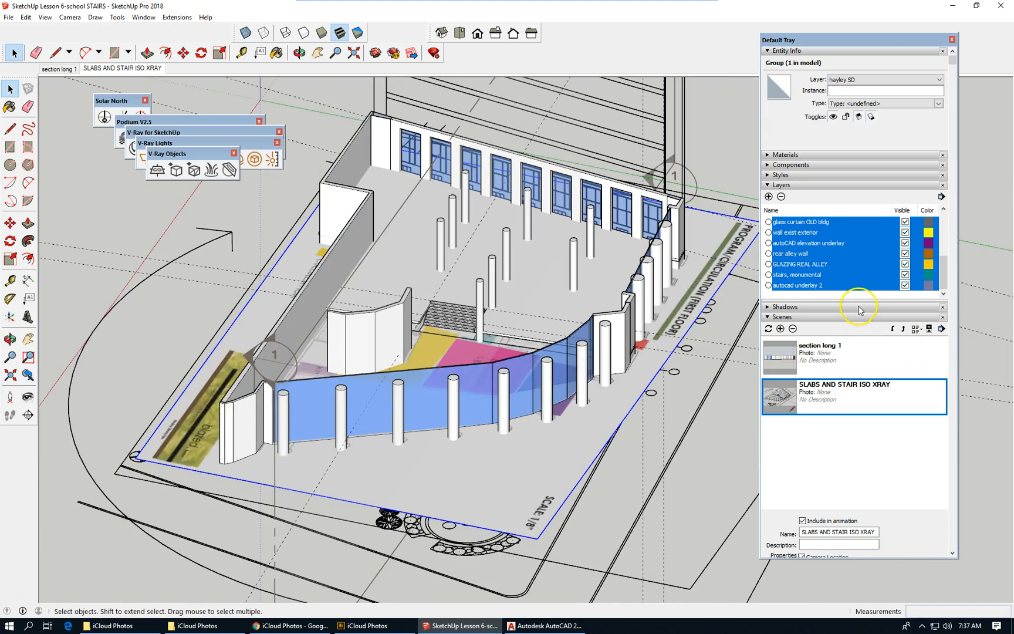
Step: Hide the layer with the coloured program and circulation plan, and view the monumental stair within the building
left_click(870, 288)
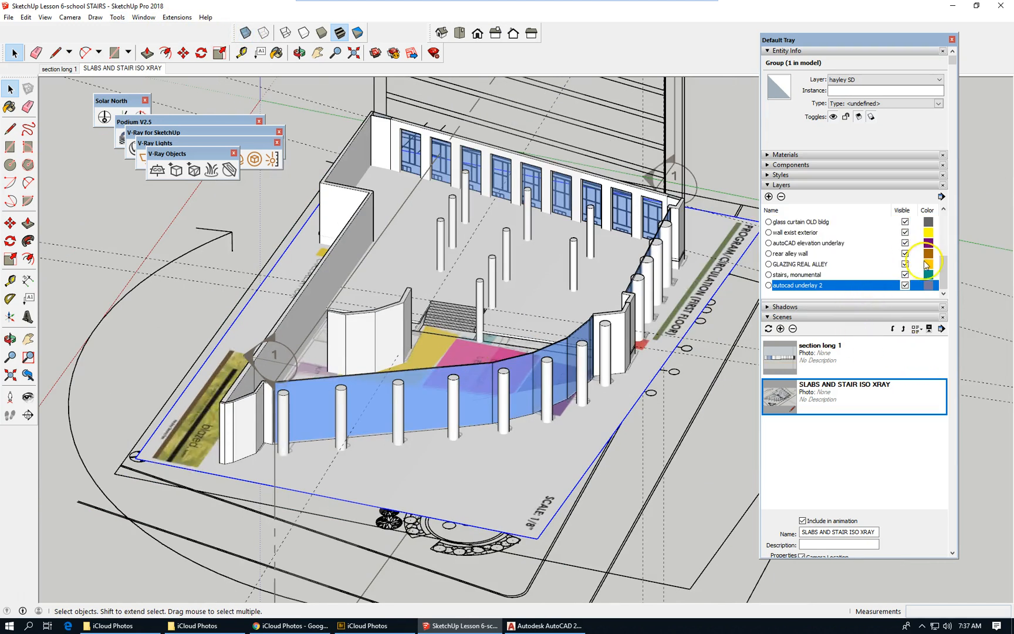
left_click_drag(947, 267, 943, 236)
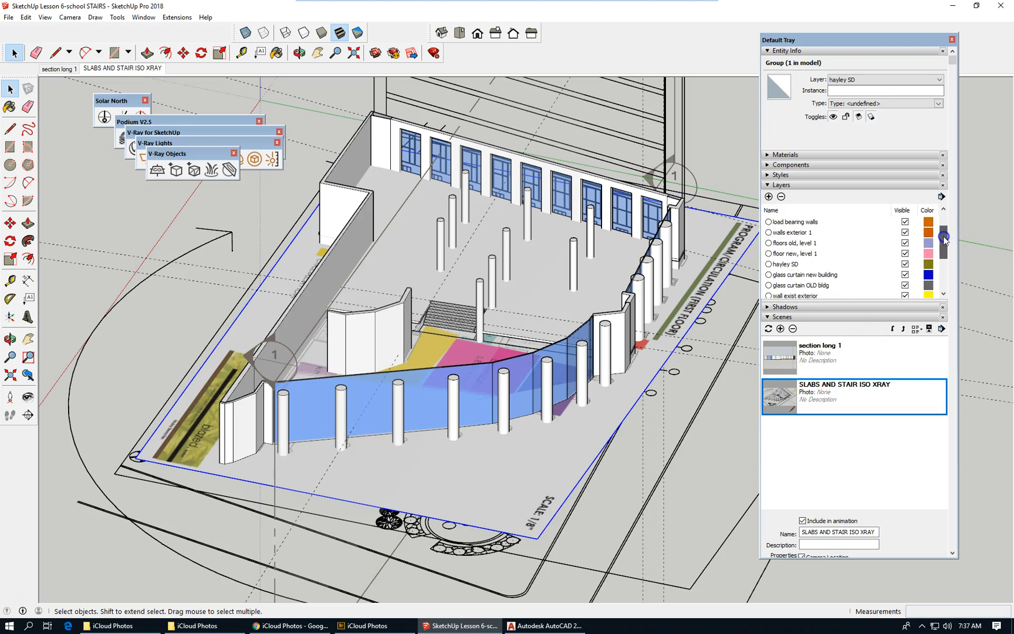
left_click(905, 264)
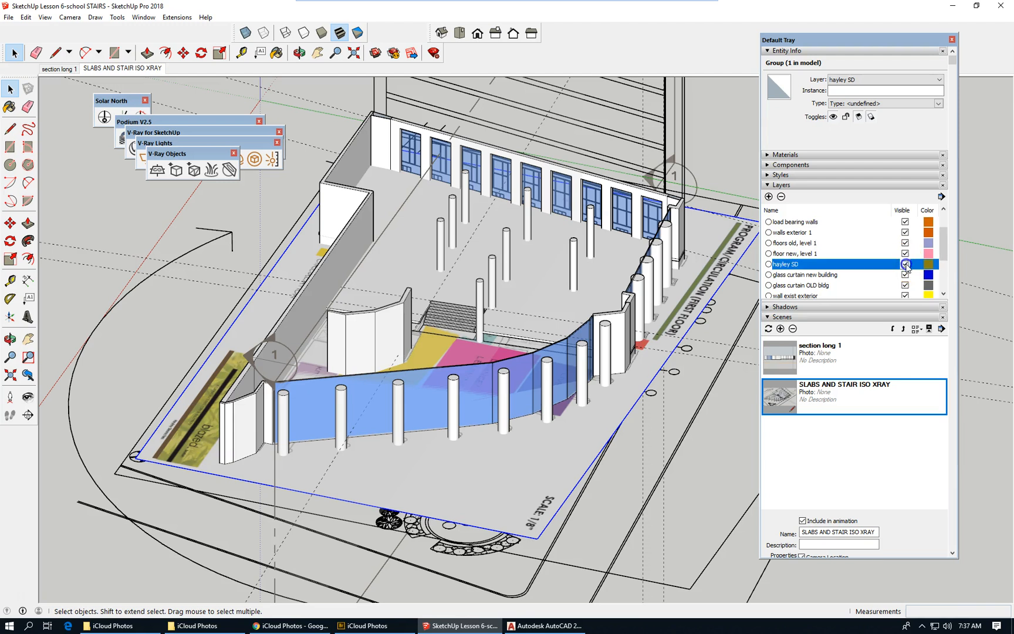
scroll(343, 273, "down", 5)
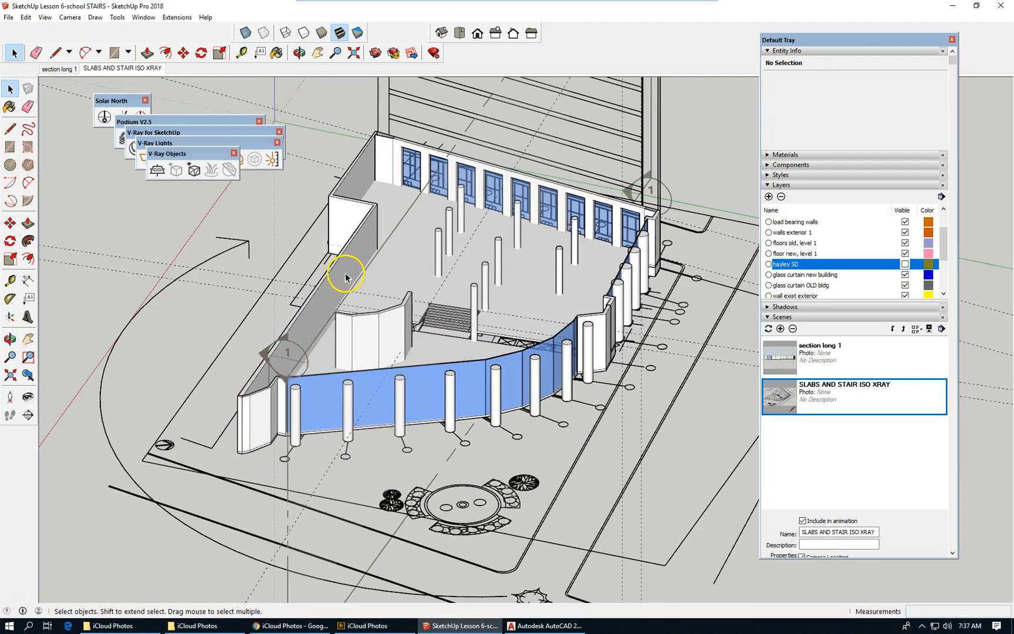
left_click(523, 389)
middle_click_drag(357, 391, 354, 390)
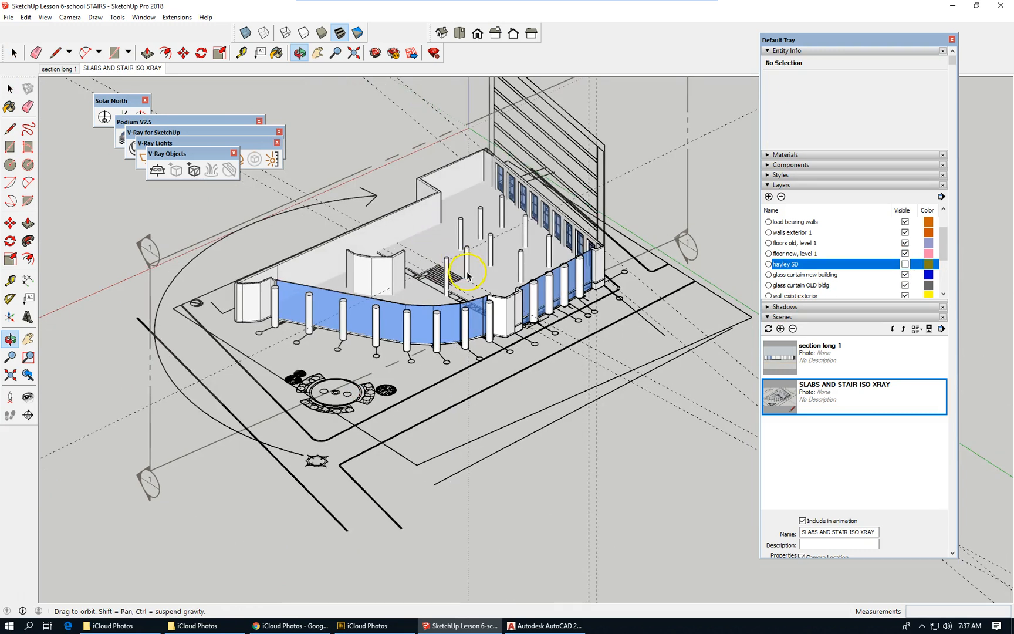
scroll(439, 277, "up", 2)
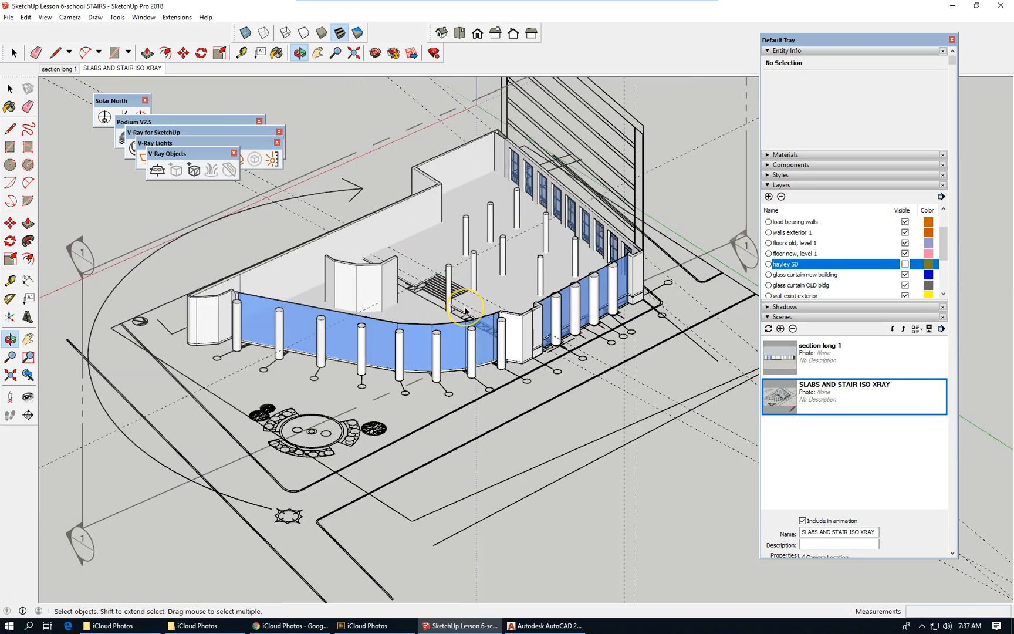
scroll(464, 310, "up", 2)
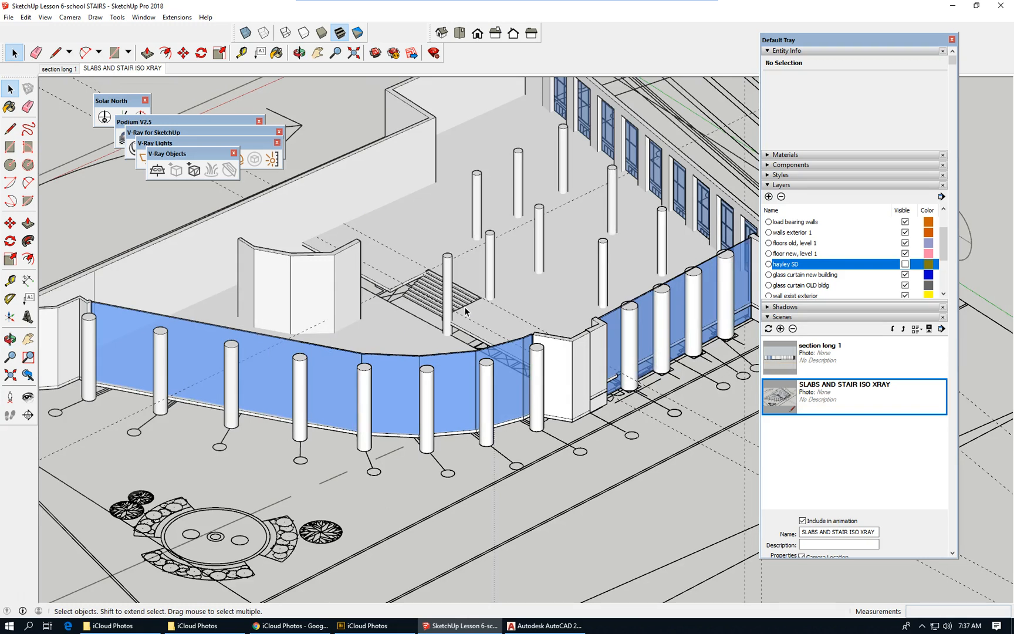